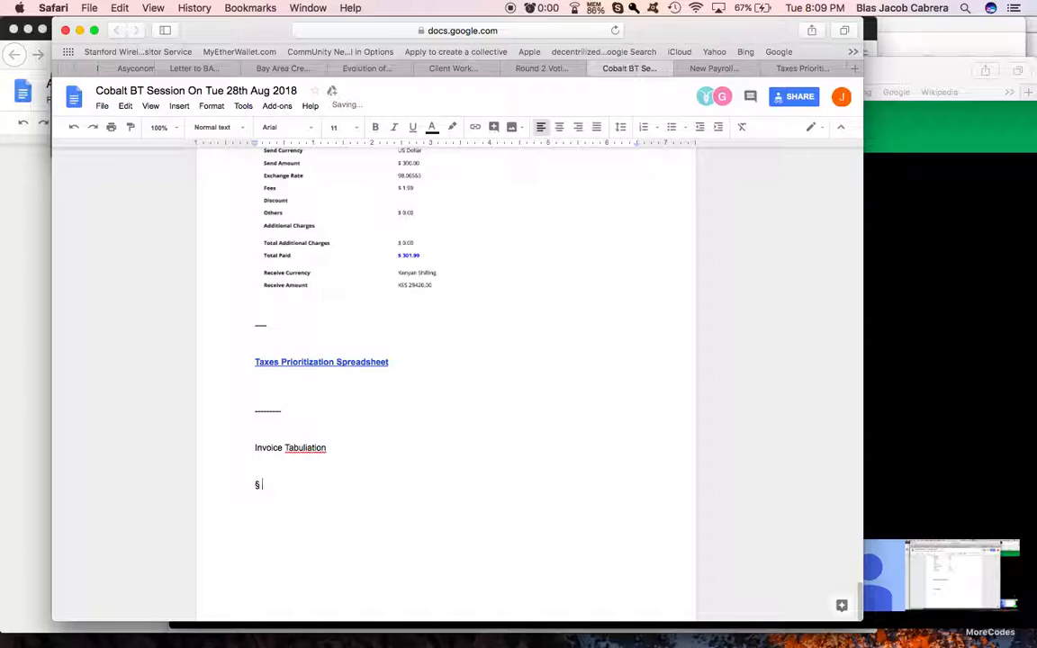
Step: Complete the section-sign line under the invoice heading so it reads "§ UmBUS Invoice Tabulation"
text(Umb)
text(BUS Invoice )
text(Tabulation)
Step: Insert the line "§ Client Income Tabulation" between the invoice heading and the UmBUS line
click(273, 466)
key(Return)
key(Return)
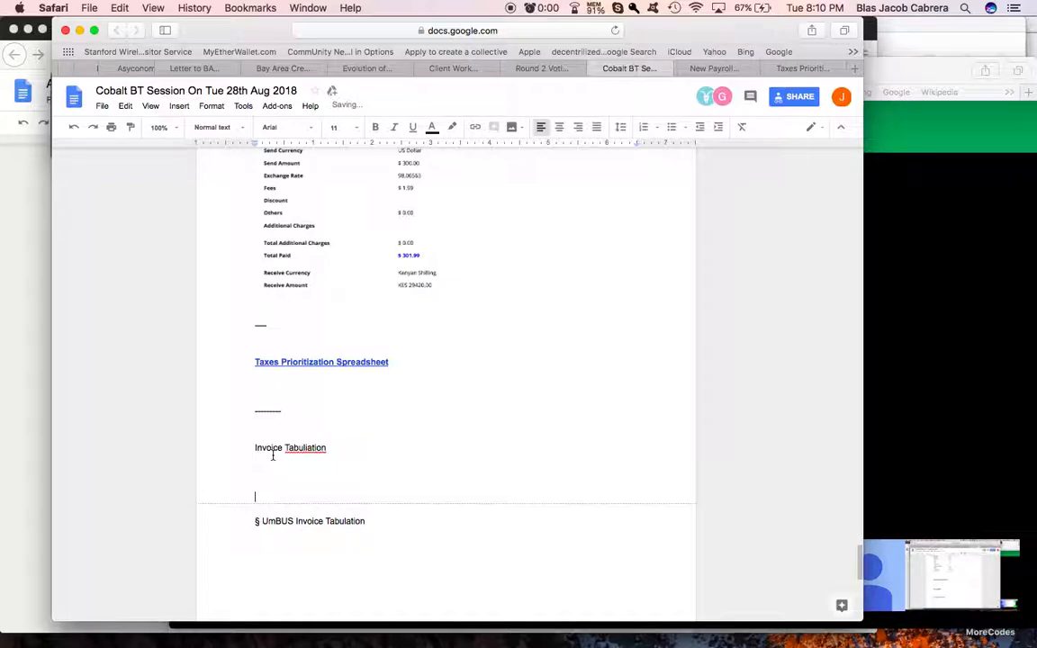
text(§ Client Income Tabulation)
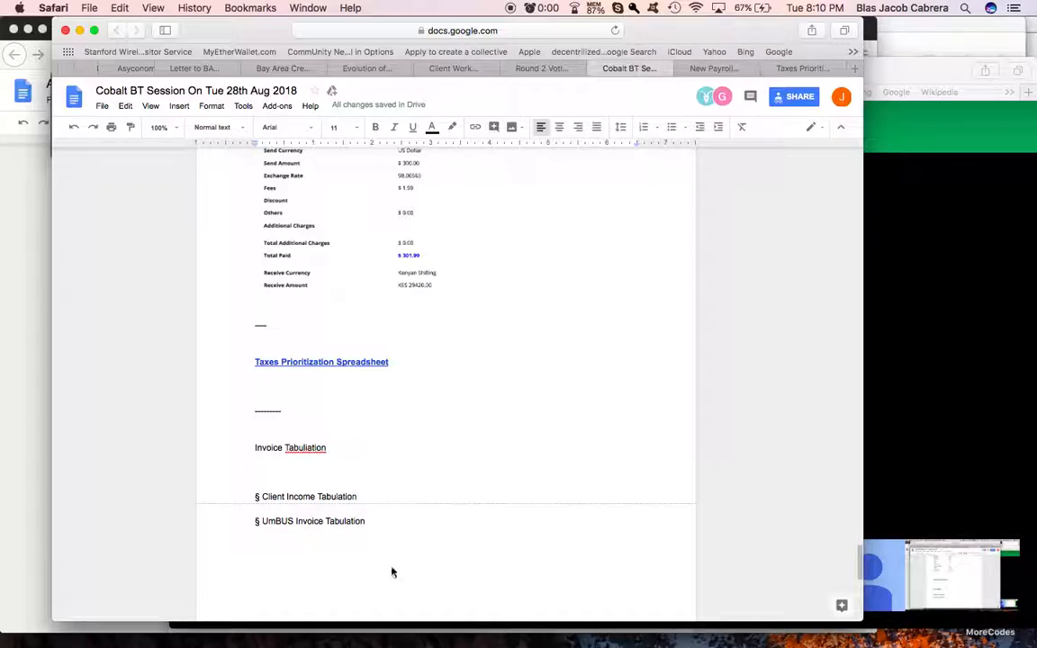
Step: Add "§ Individual Pre-Tabulation Verification" above the Client Income line, correcting its misspelled words with the spelling suggestions
click(286, 477)
text(§)
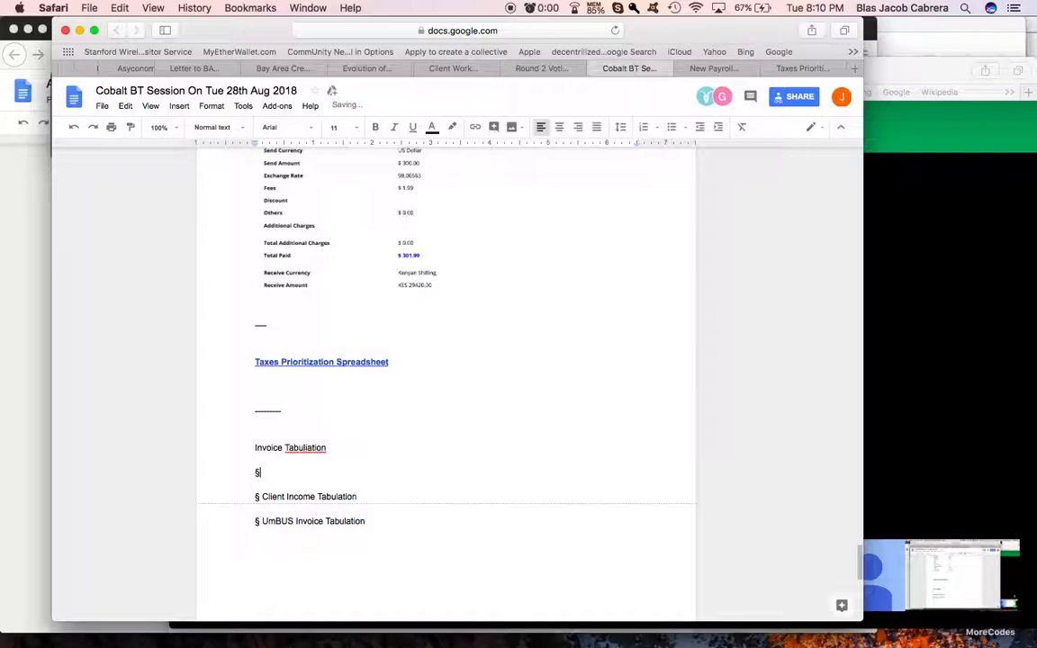
text( Indivdual Pre-Tabulati)
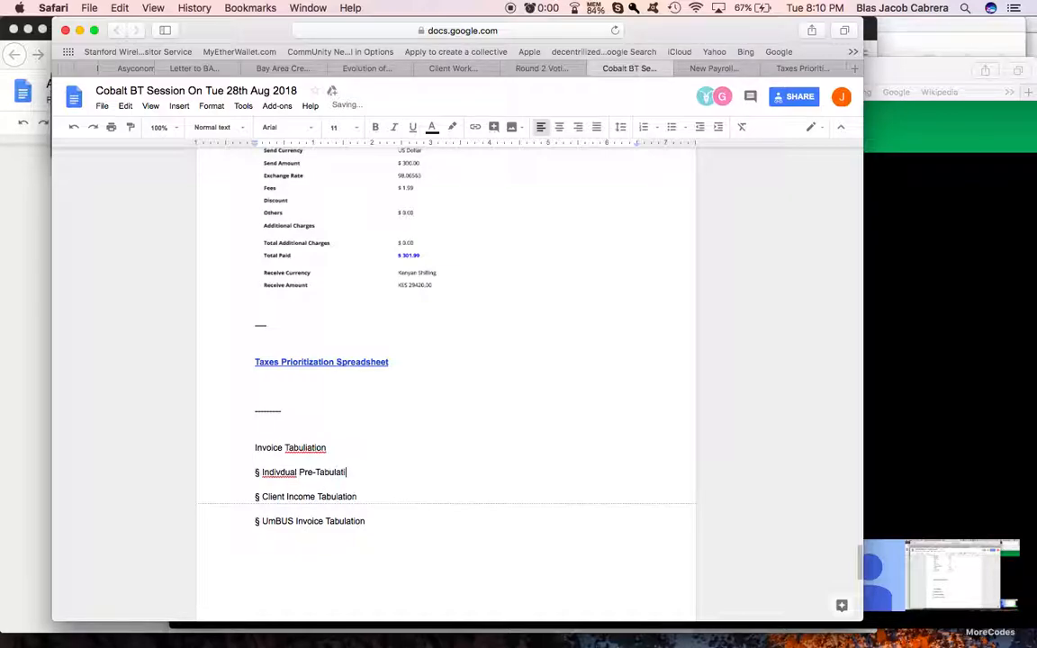
text(on Verificiton)
right_click(378, 473)
click(426, 173)
right_click(273, 472)
click(355, 173)
Step: Number the three section lines 1), 2) and 3) in order
click(238, 472)
text(1))
click(244, 500)
text(1) )
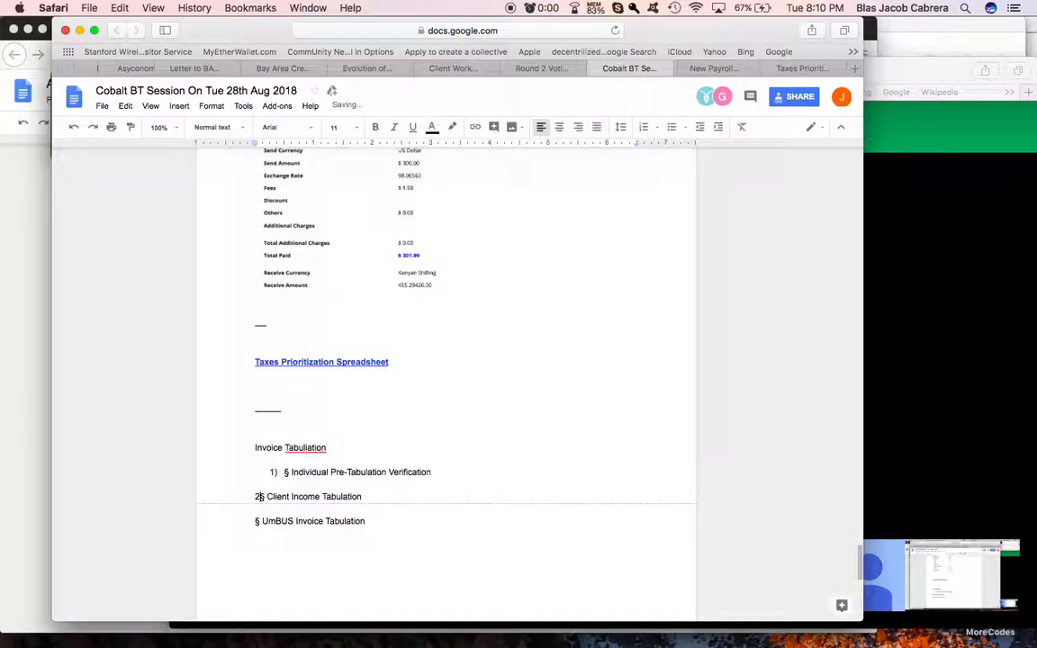
text(2))
Step: Add item 4) below the UmBUS line, reading "Net Positive Revenue vs. Net negative Loss per Worker"
click(412, 523)
key(Return)
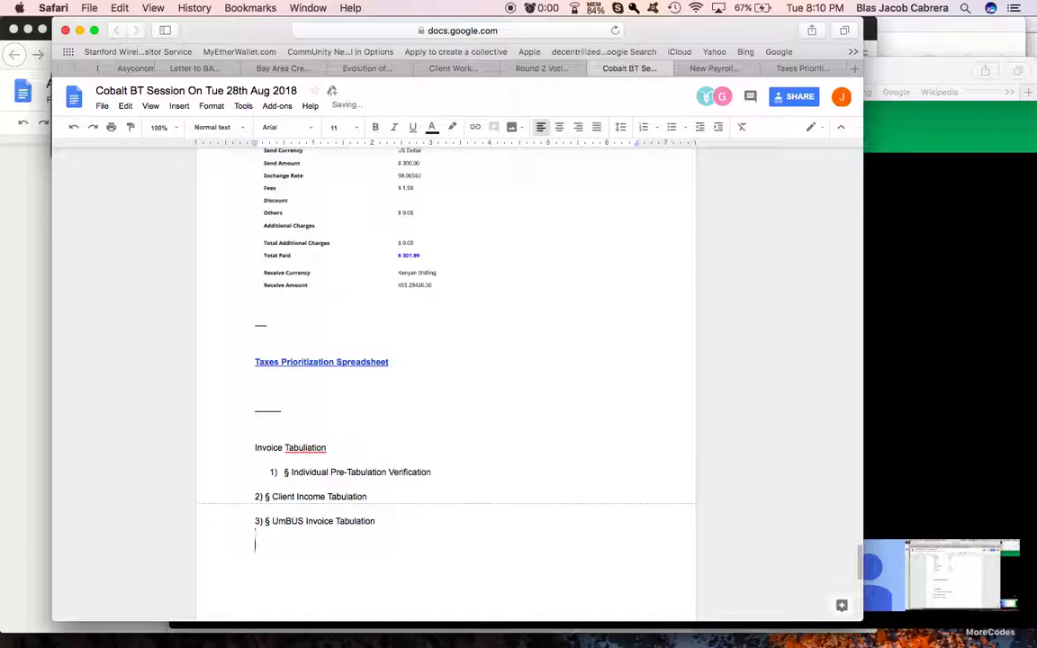
text(4))
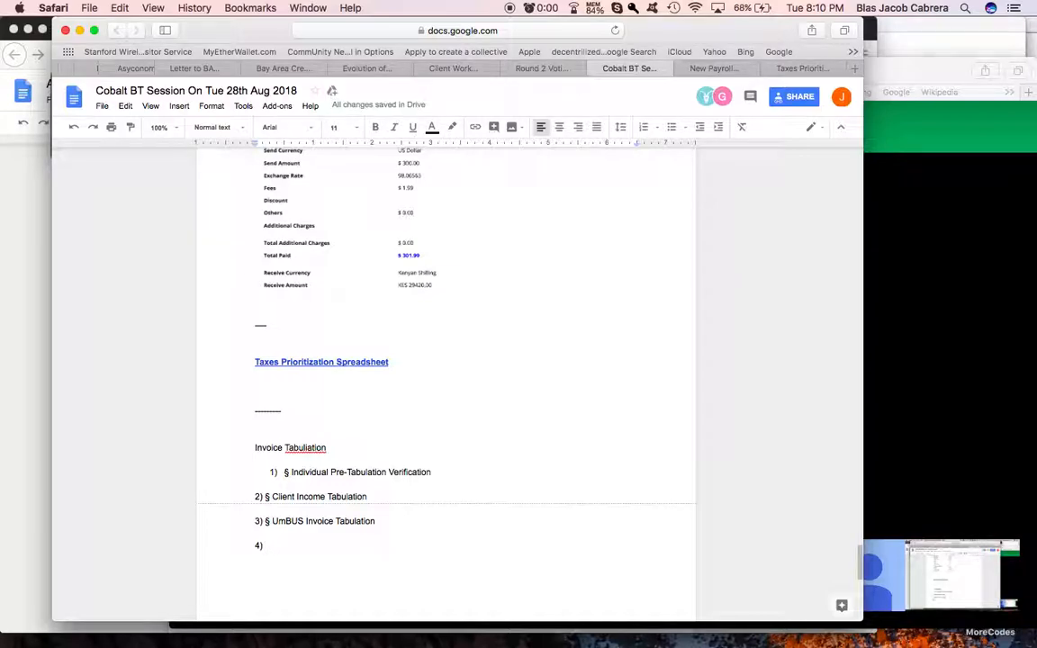
text(Net Pro)
text(fit)
text(Positive )
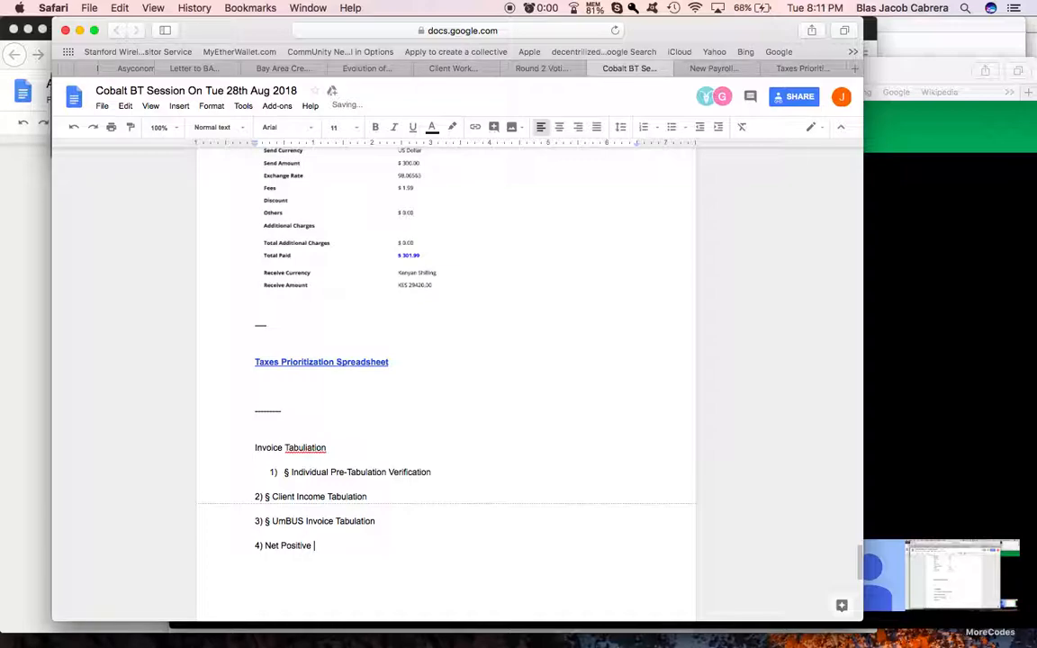
text(Revenue)
text( vs. Net L)
text(oss per )
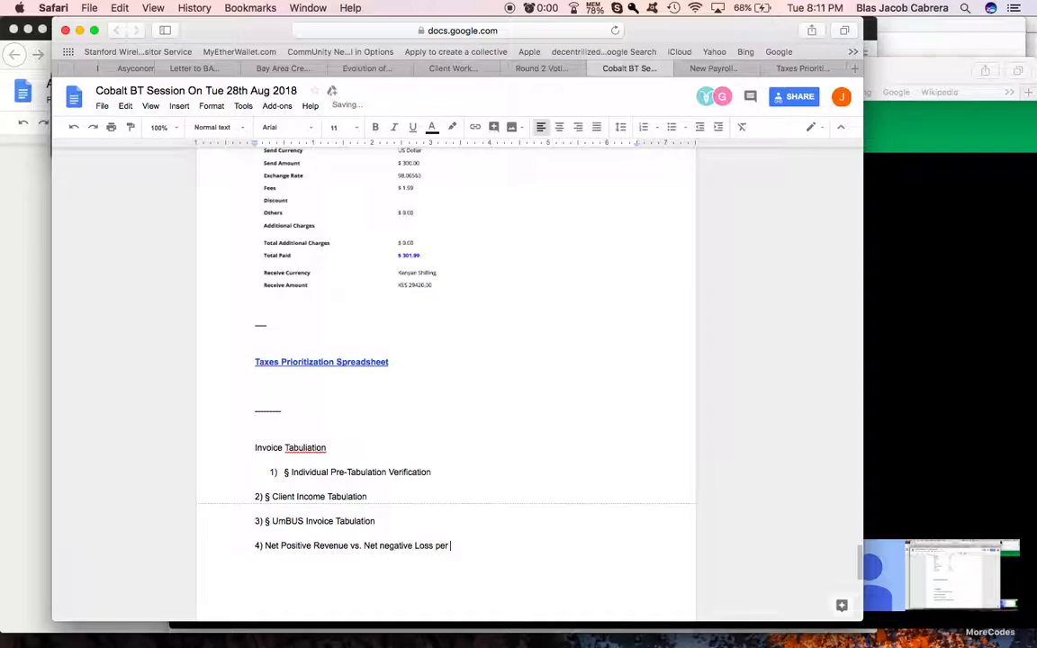
text(Worker and then MB(new basis for Ranking in the )
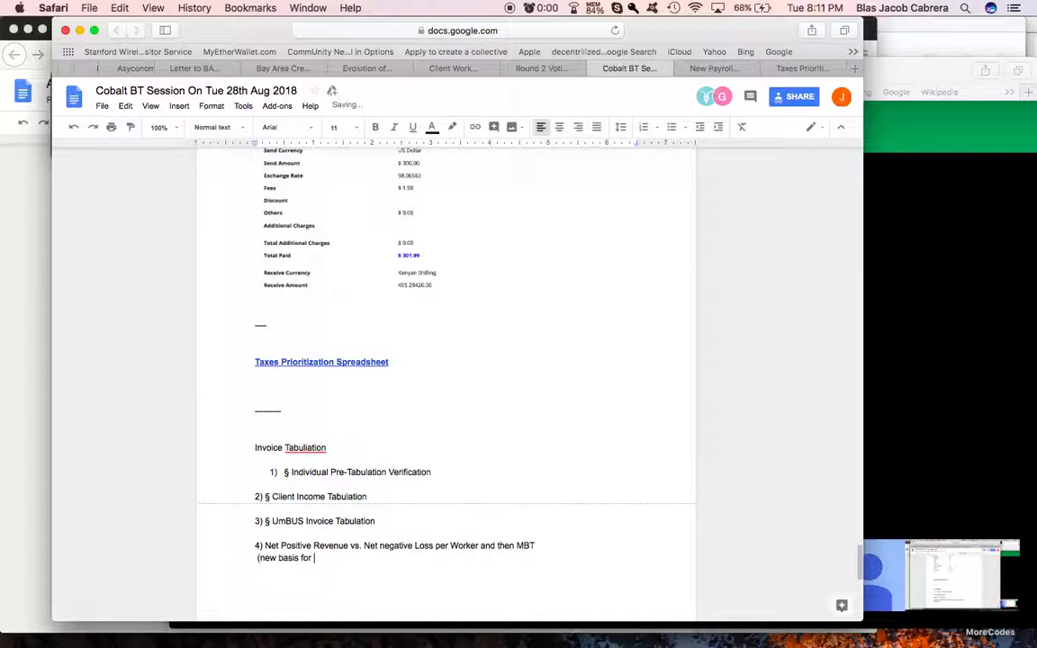
text(Budget))
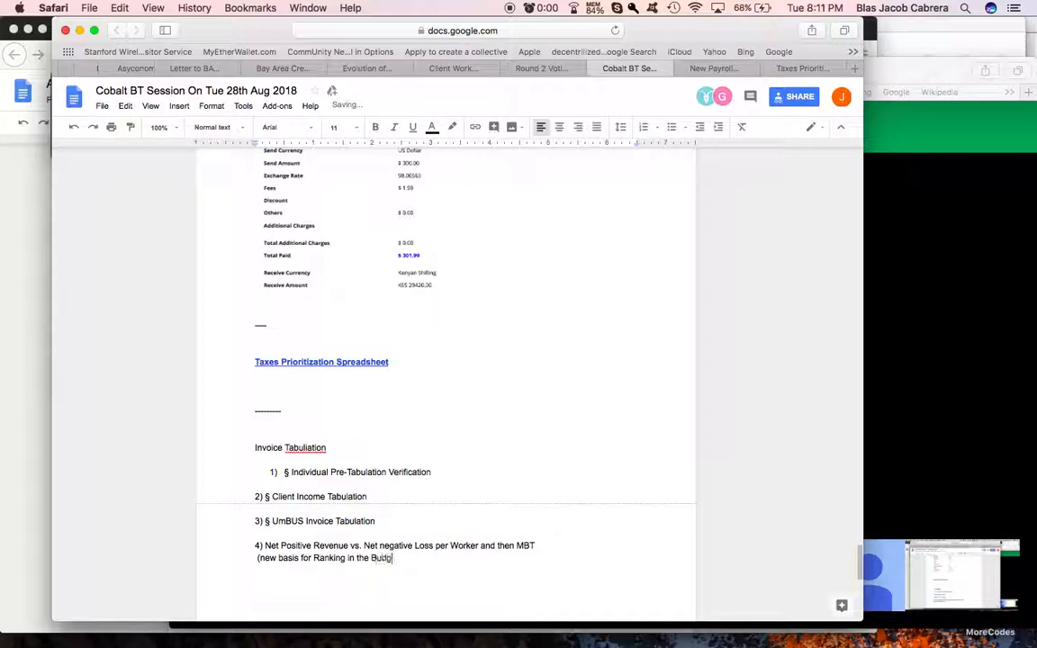
Step: Add a new item reading "5) Update the Budget information" below item 4
key(Return)
key(Return)
text(5) Update the)
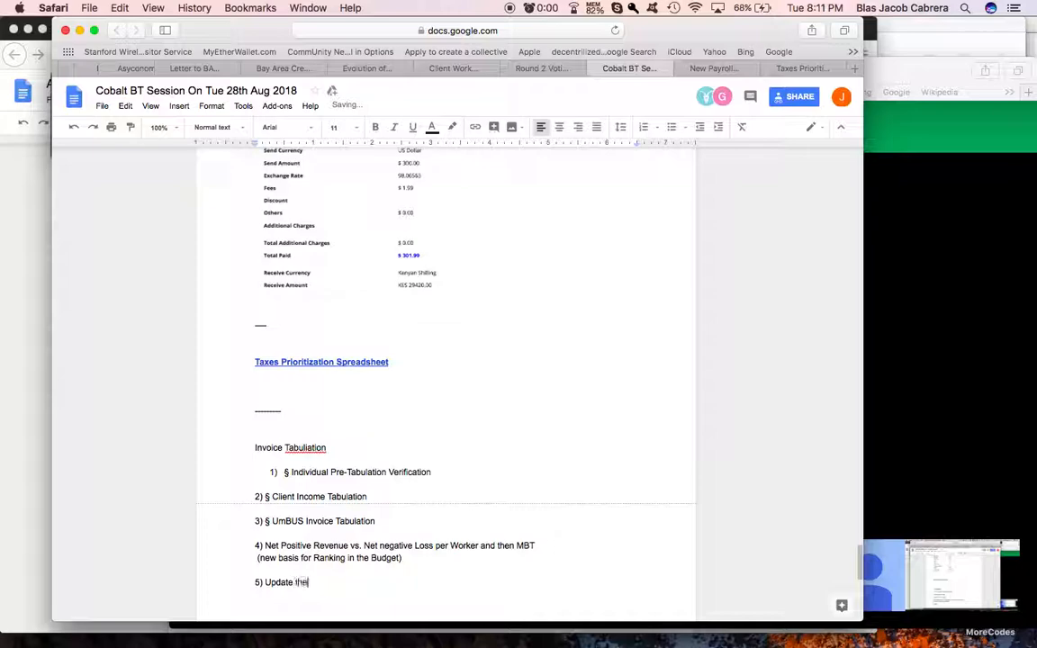
text( Budget information)
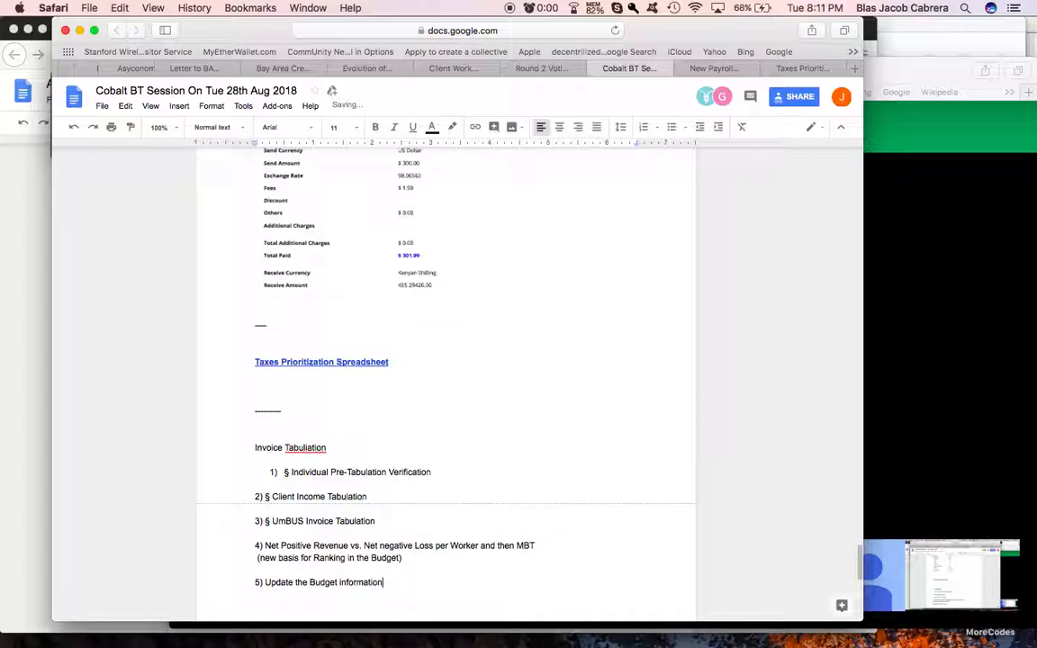
Step: Correct the misspelled word in the list heading to read "Invoice Tabulation"
scroll(484, 512, down, 2)
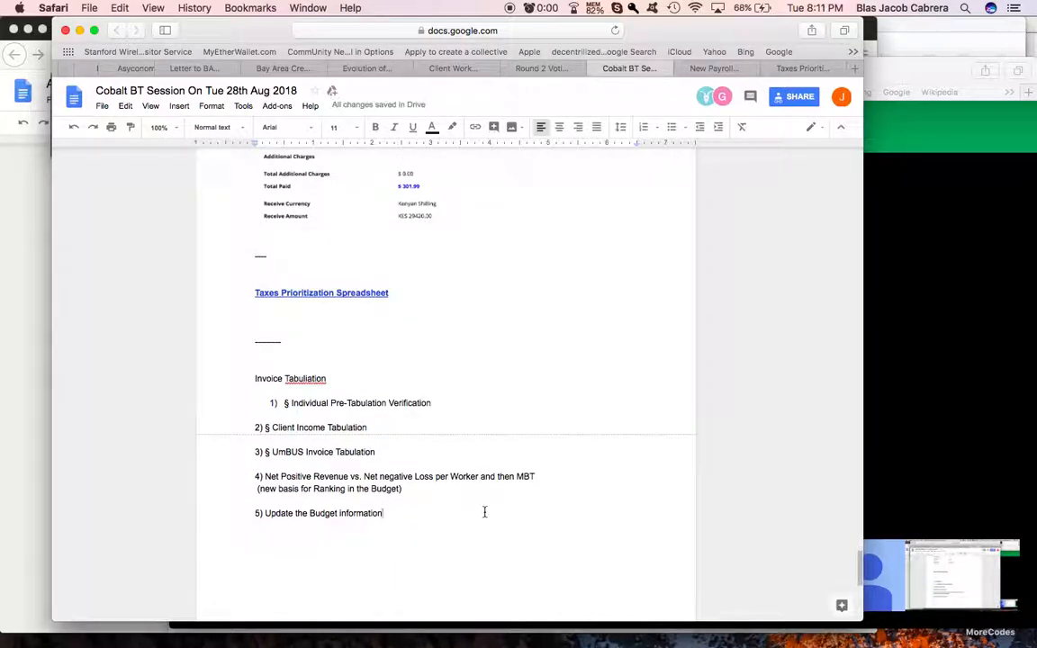
right_click(310, 376)
click(342, 322)
Step: Revert the automatic list formatting on the first item so its "1)" is plain text aligned with the other items
click(292, 402)
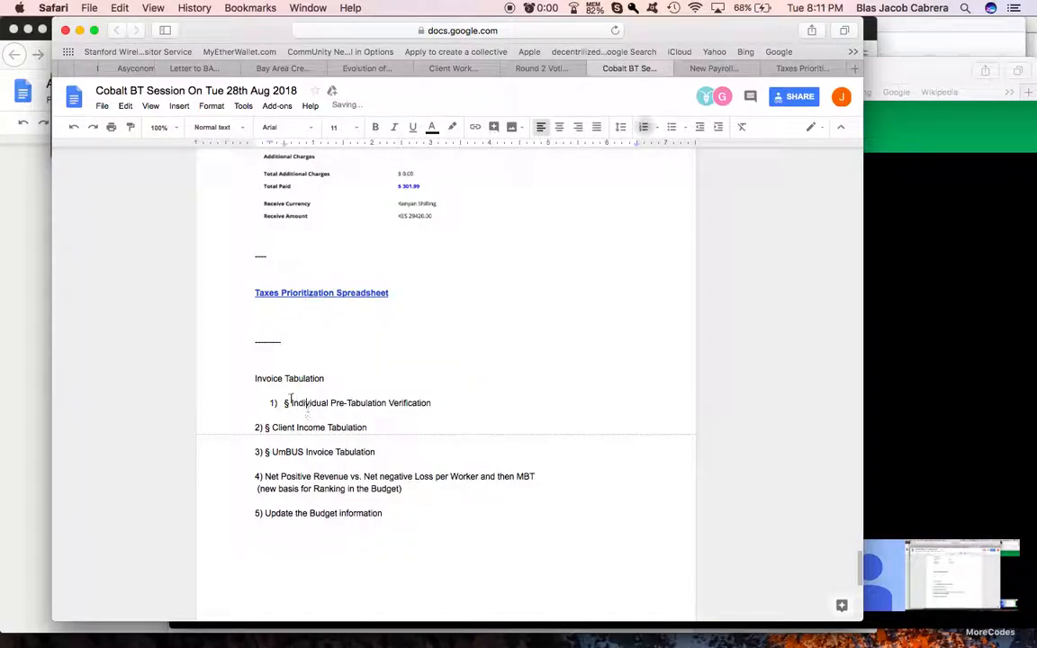
key(BackSpace)
key(BackSpace)
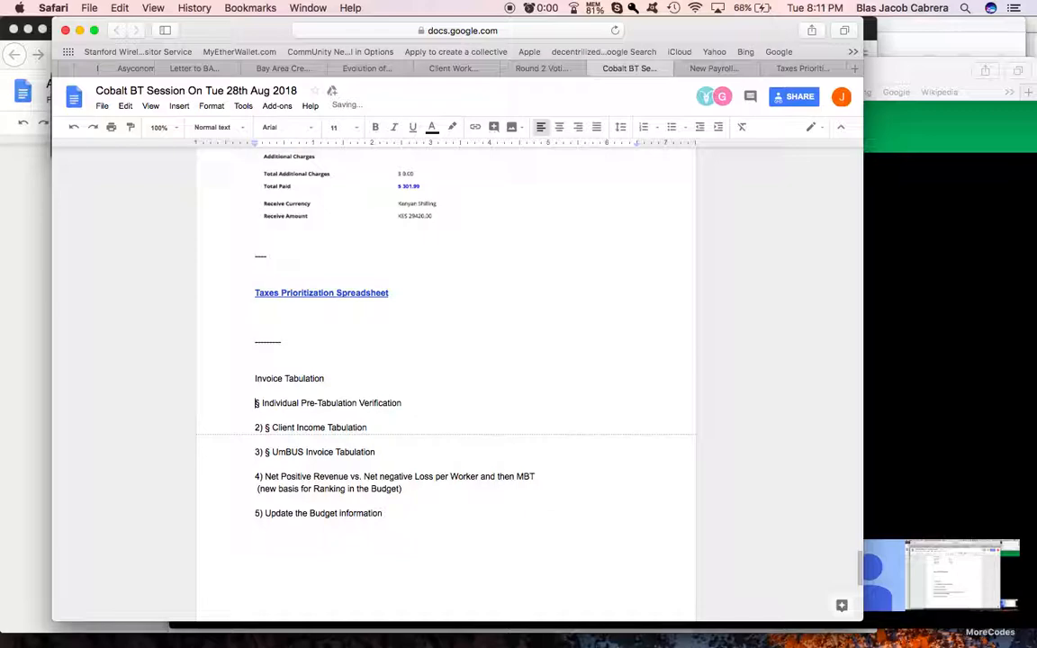
key(super+z)
key(super+z)
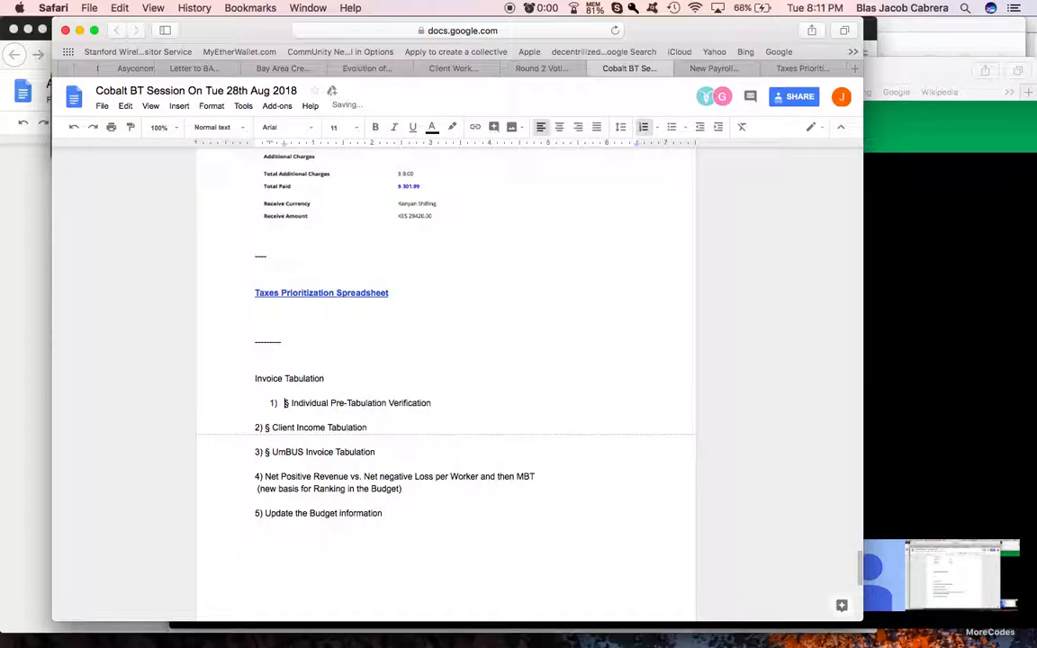
key(super+z)
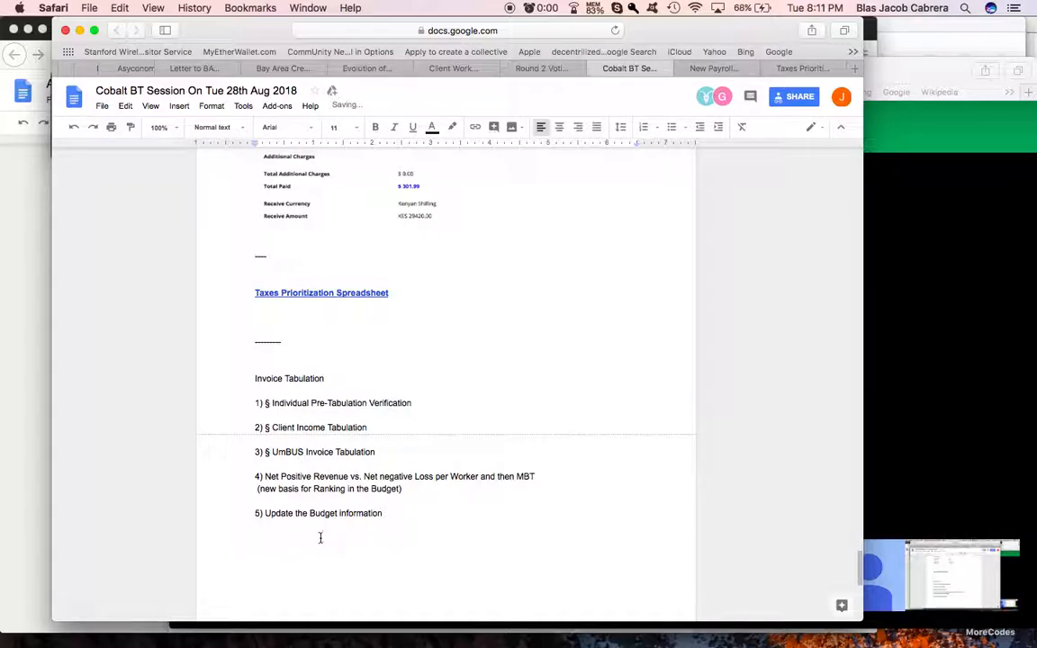
Step: Make the whole line "3) § UmBUS Invoice Tabulation" bold
drag(255, 453, 402, 454)
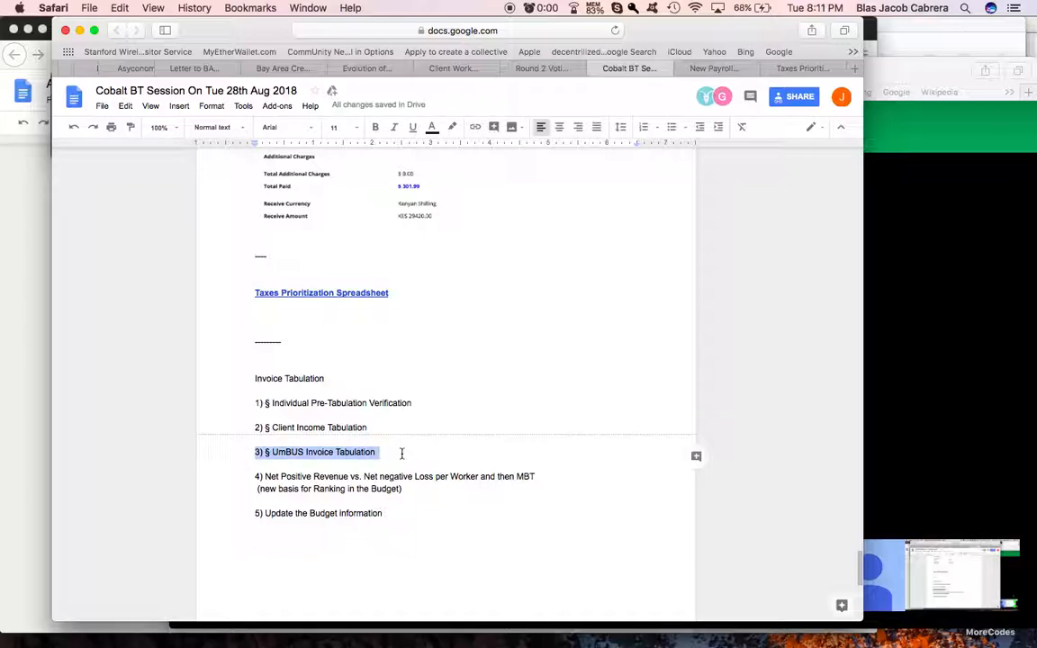
key(super+b)
click(302, 461)
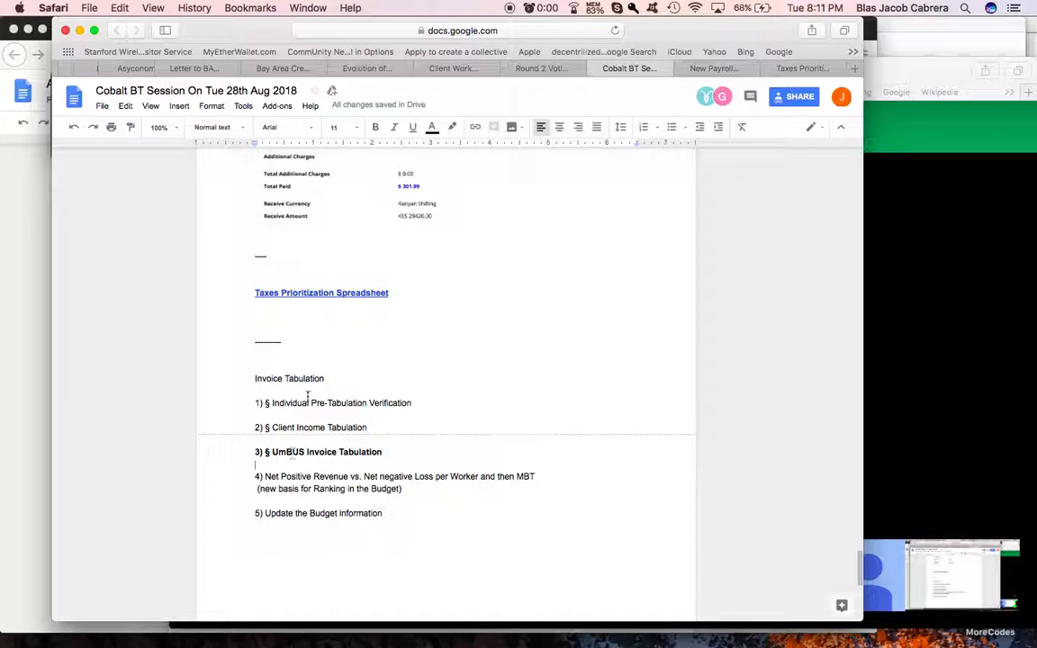
Step: Copy "§ UmBUS Invoice Tabulation" below item 5 as a new heading and insert a dashed separator line above it
drag(396, 456, 266, 456)
key(super+c)
drag(281, 551, 287, 574)
key(super+v)
click(297, 534)
key(Return)
text(---------------)
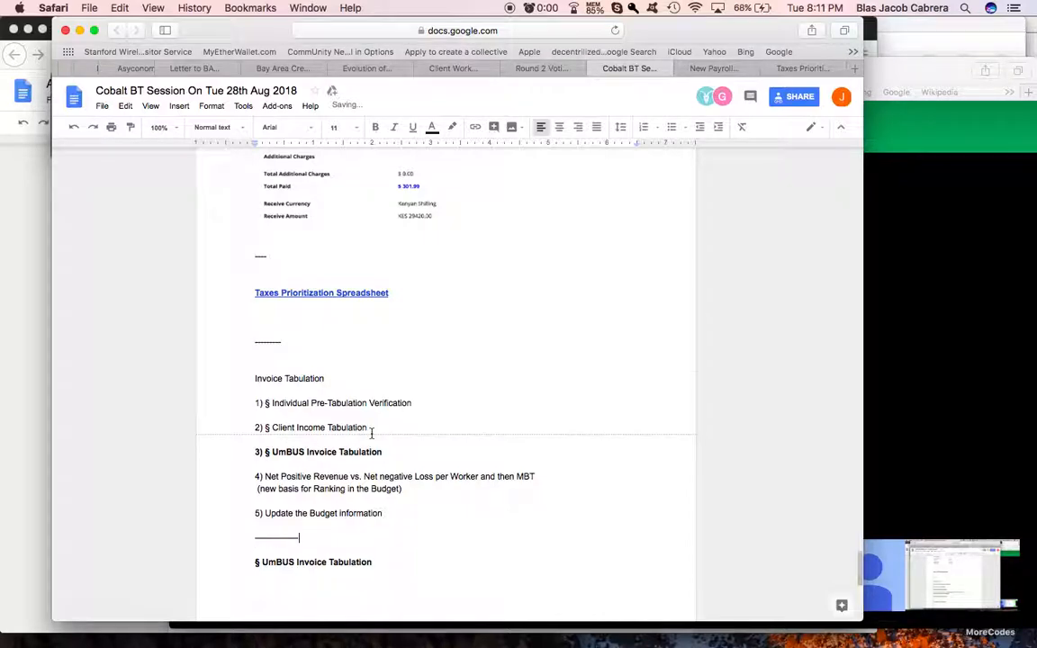
Step: Highlight the copied "§ UmBUS Invoice Tabulation" heading in light orange
scroll(371, 433, down, 4)
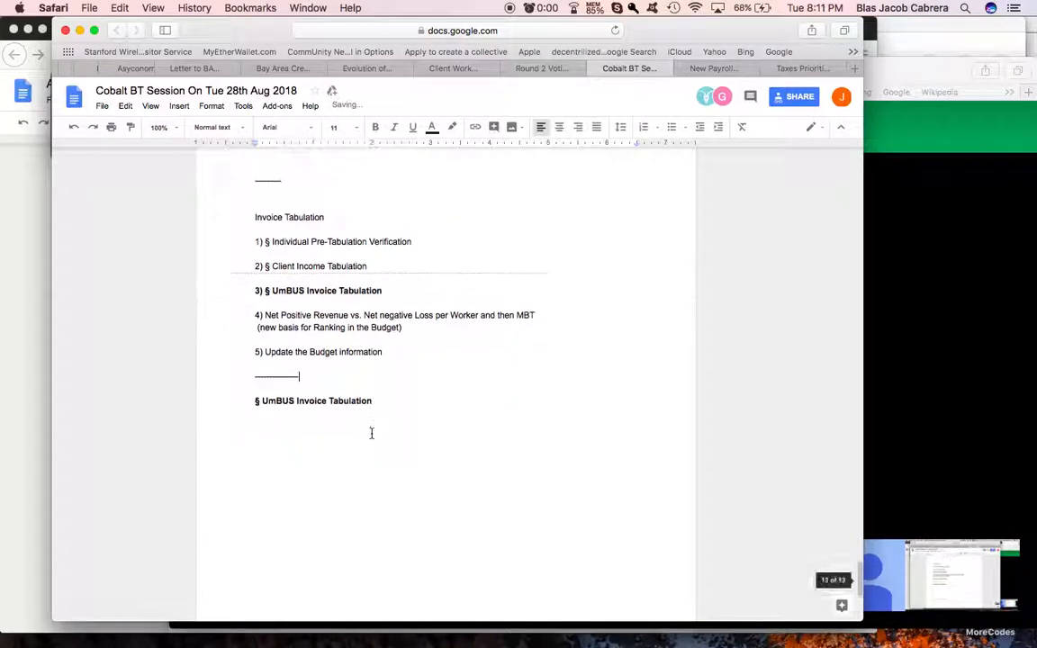
triple_click(296, 399)
click(453, 129)
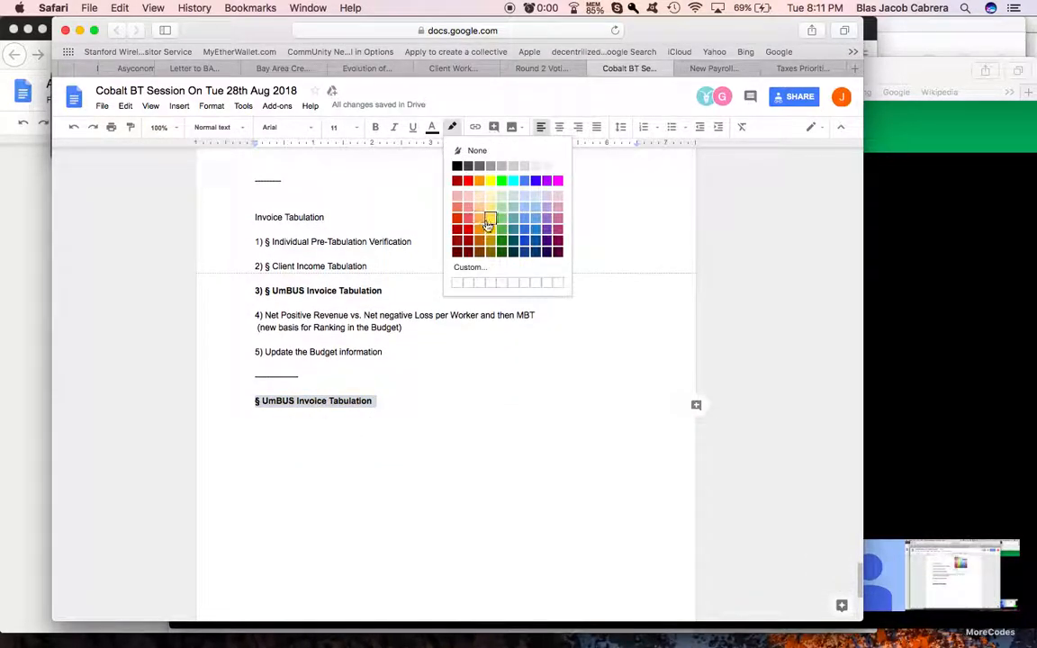
click(435, 185)
click(412, 405)
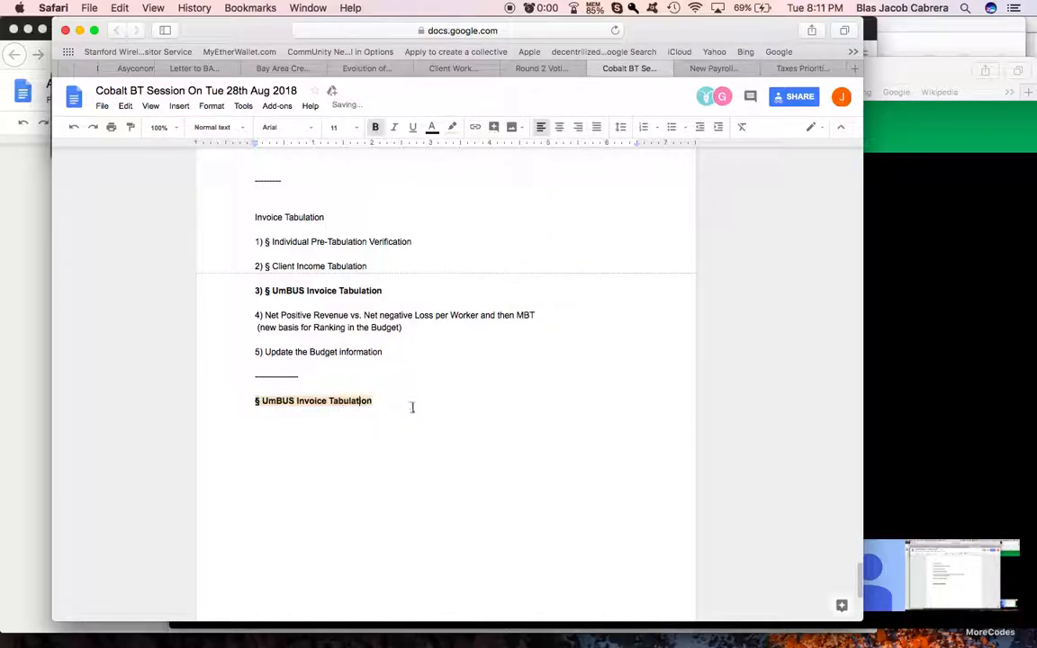
Step: Add the unhighlighted task "[] Link the Responsibility Organizing Link Information" below the UmBUS heading, with "Responsibility" spelled correctly
key(Return)
click(452, 130)
click(460, 151)
text([] Link the Rea)
text(ponsility Organizing Link l)
text(n)
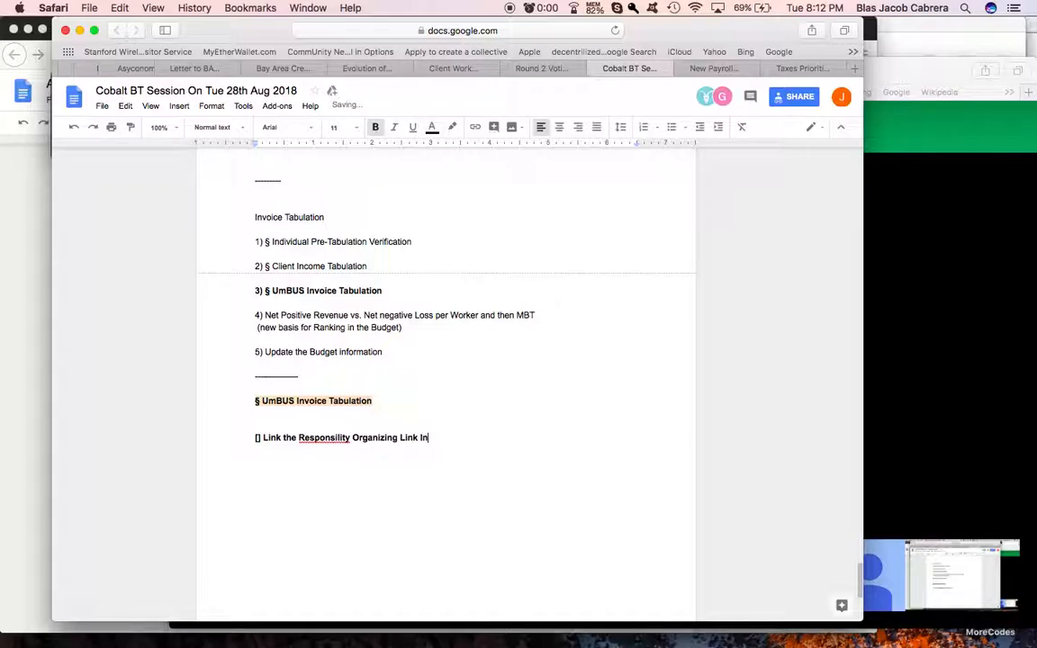
text(formation)
right_click(332, 437)
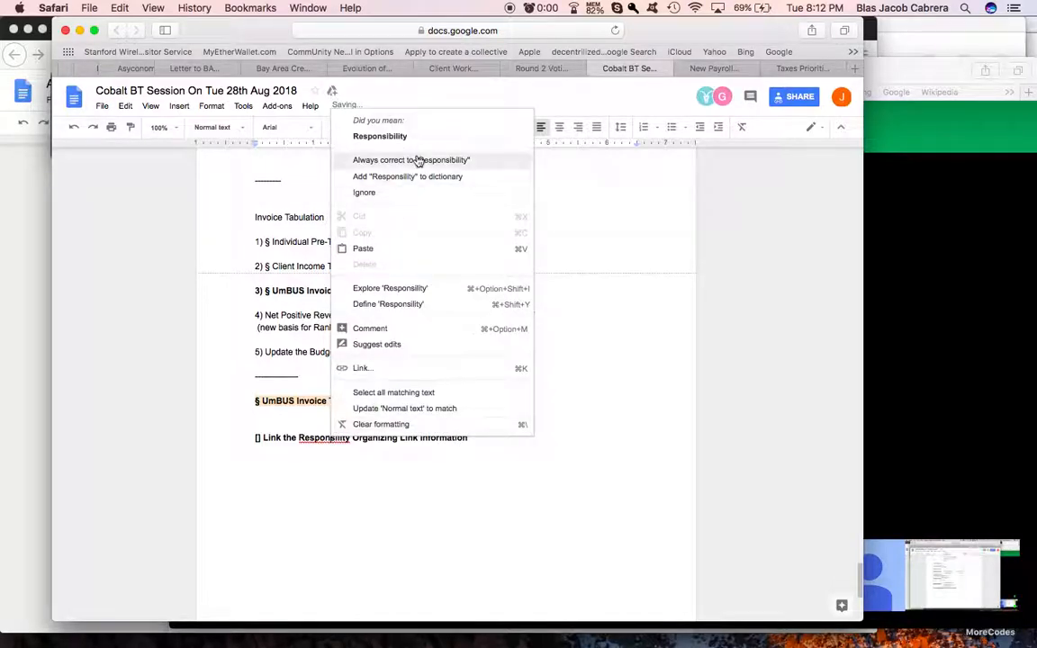
click(420, 138)
Step: Highlight the link task in yellow and continue on new lines below it with the highlight set to None
triple_click(389, 438)
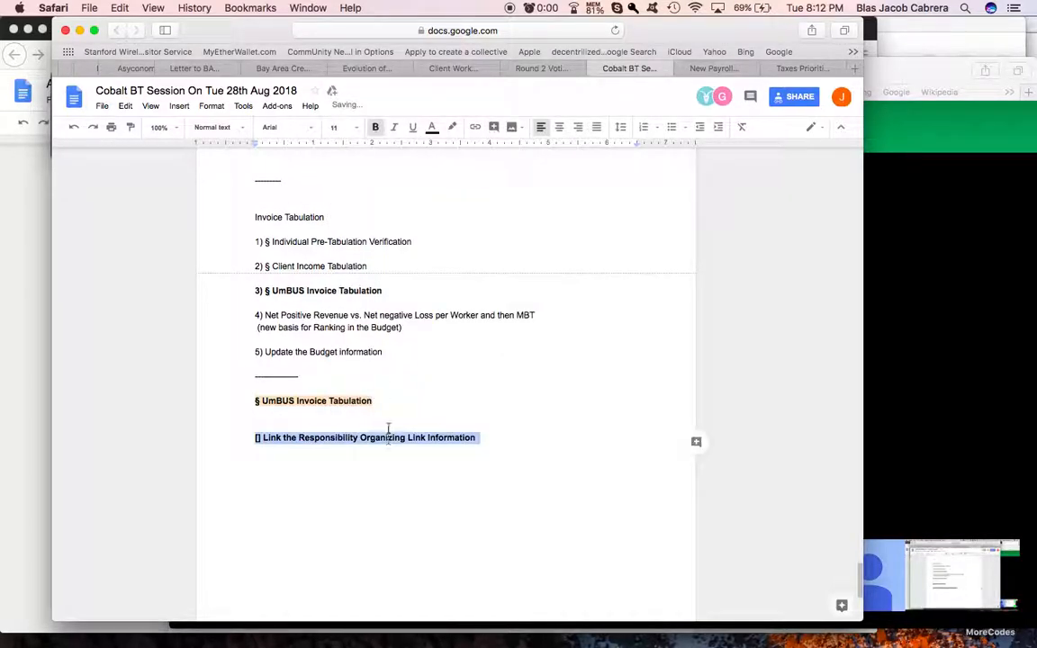
click(452, 127)
click(491, 179)
click(364, 521)
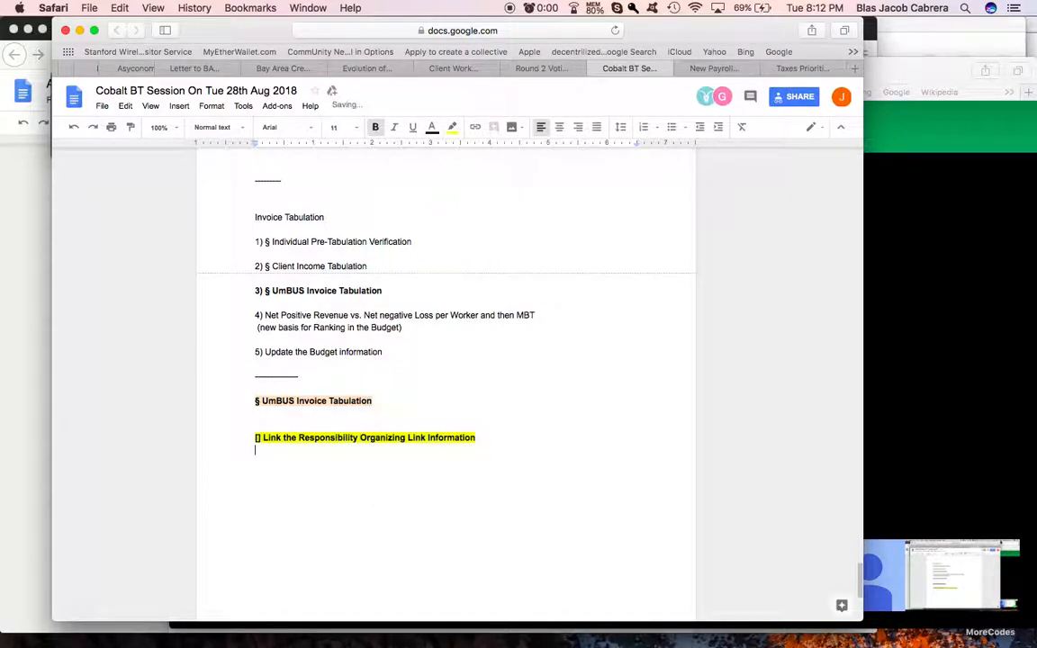
click(453, 130)
click(464, 152)
key(Return)
key(Return)
Step: Switch to Firefox, find the open UmBus Pool Tabulation Spreadsheet 138°E, and copy its web address
drag(256, 437, 509, 443)
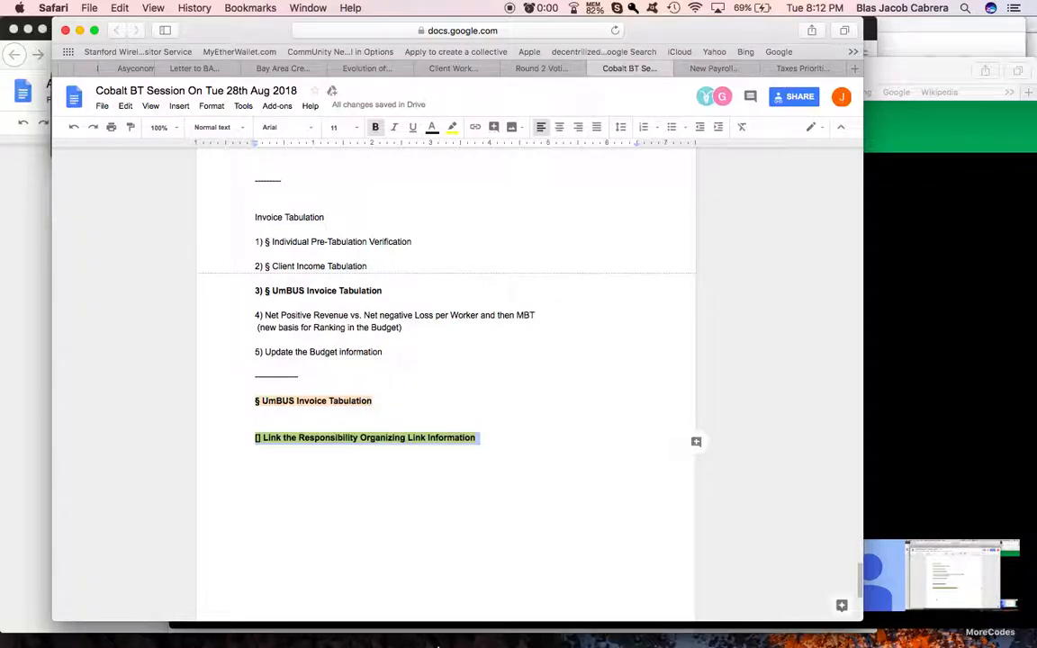
mouse_move(577, 635)
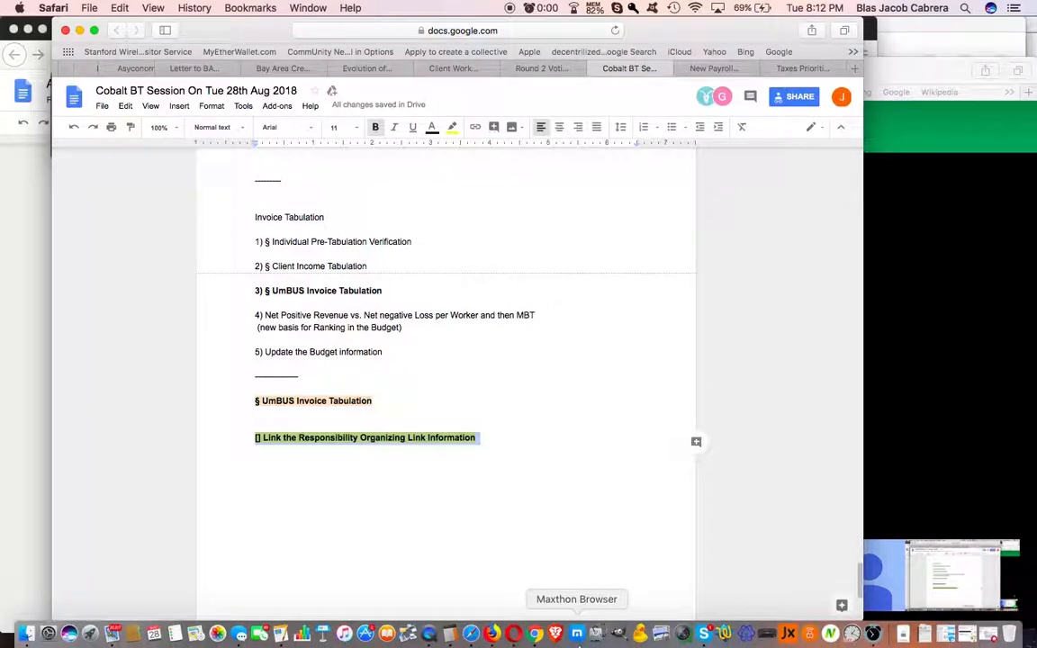
click(492, 636)
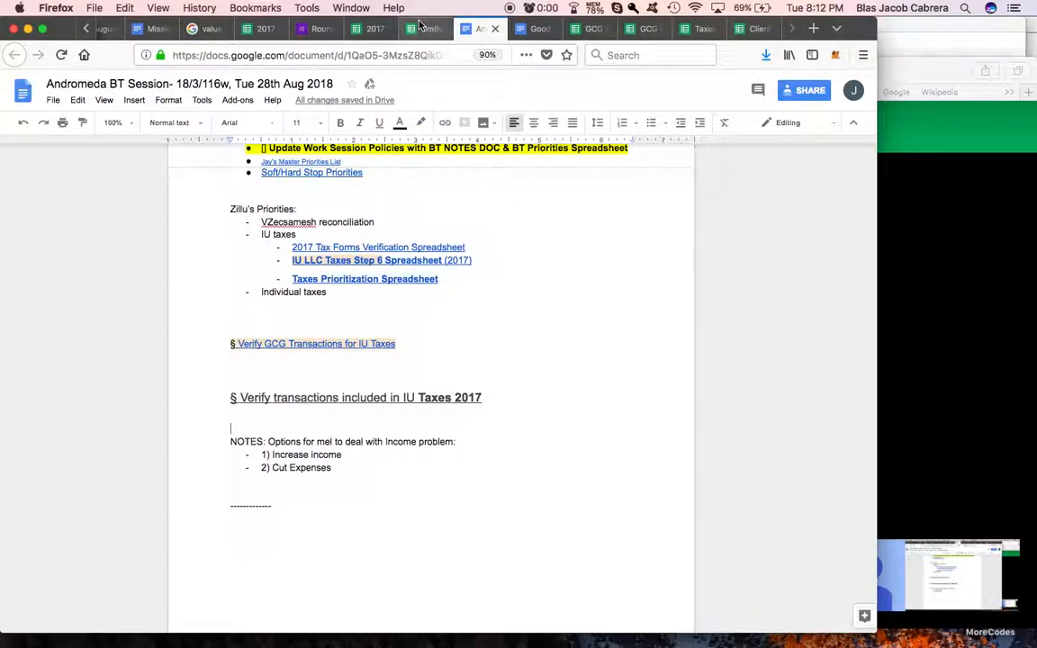
scroll(396, 28, up, 4)
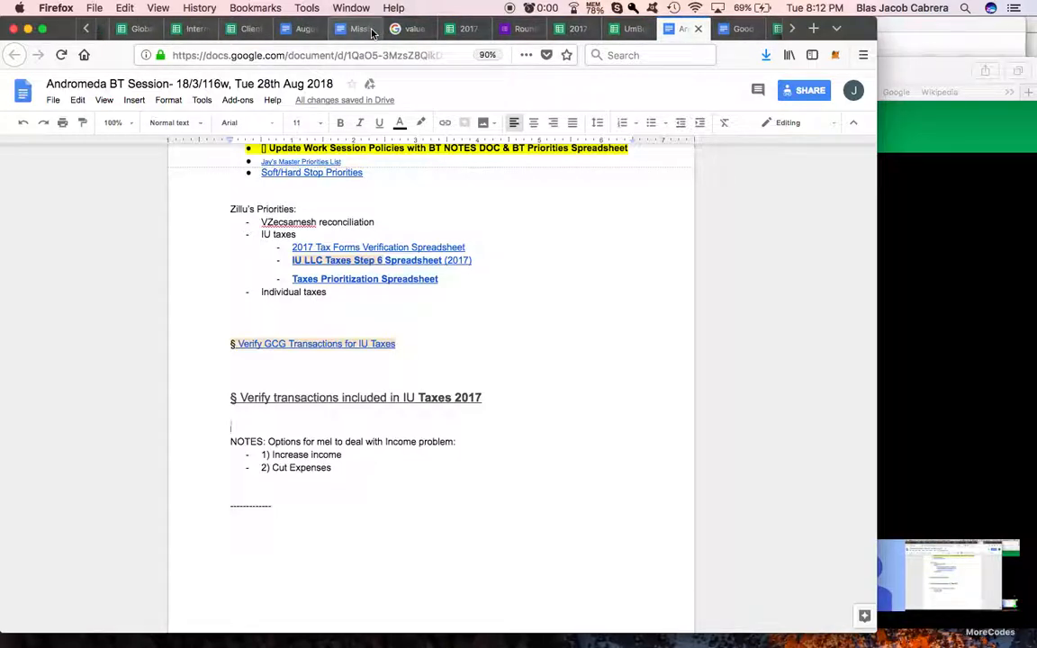
scroll(372, 33, up, 2)
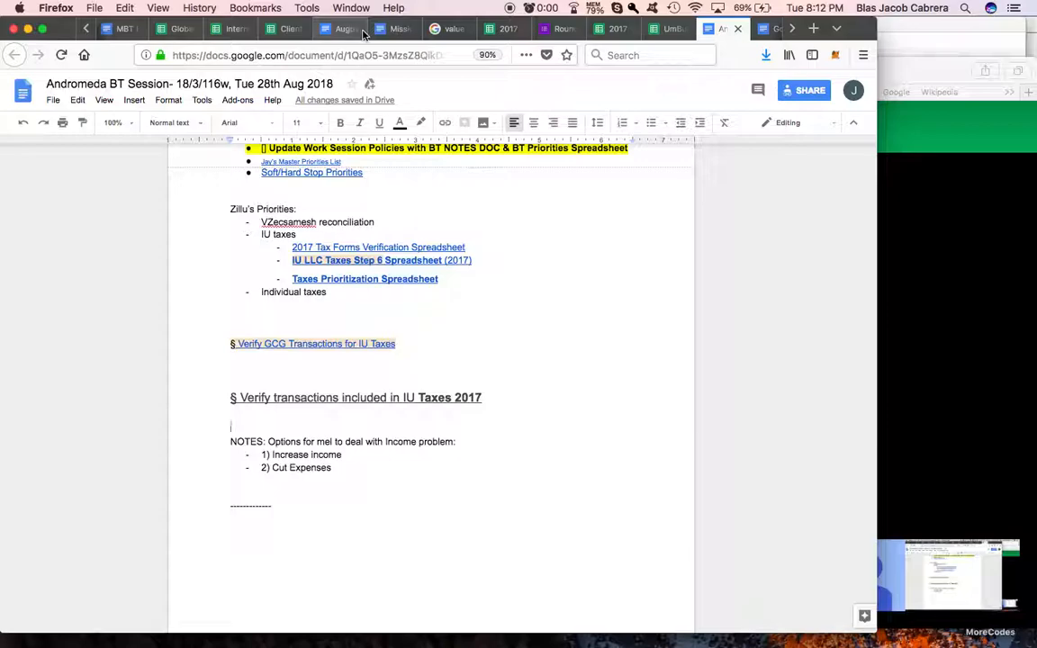
scroll(363, 34, up, 1)
scroll(363, 33, down, 1)
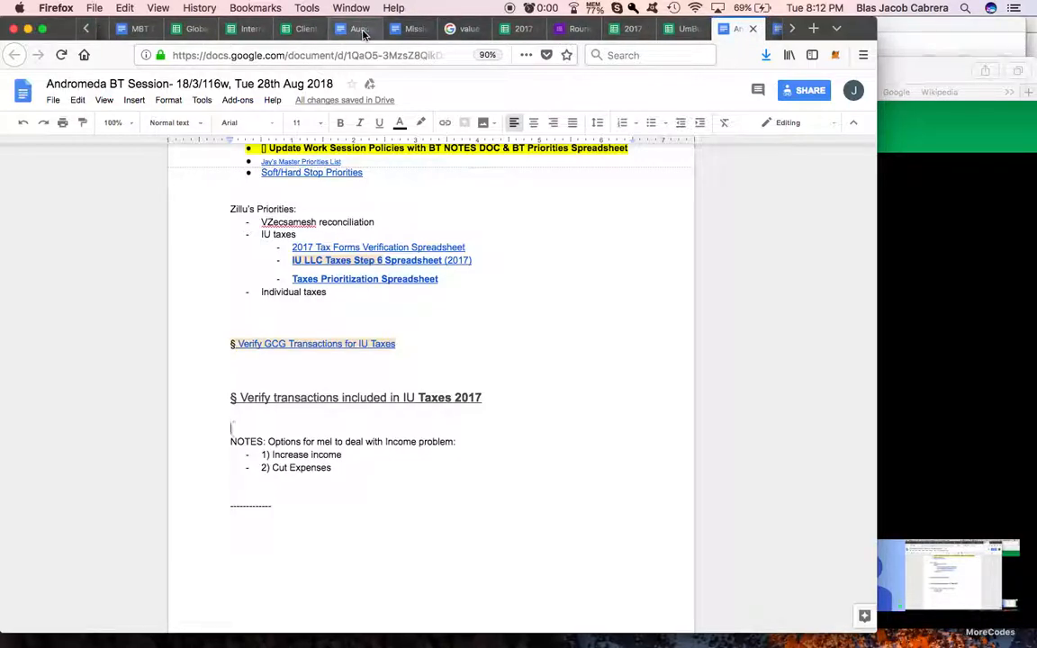
scroll(540, 33, down, 3)
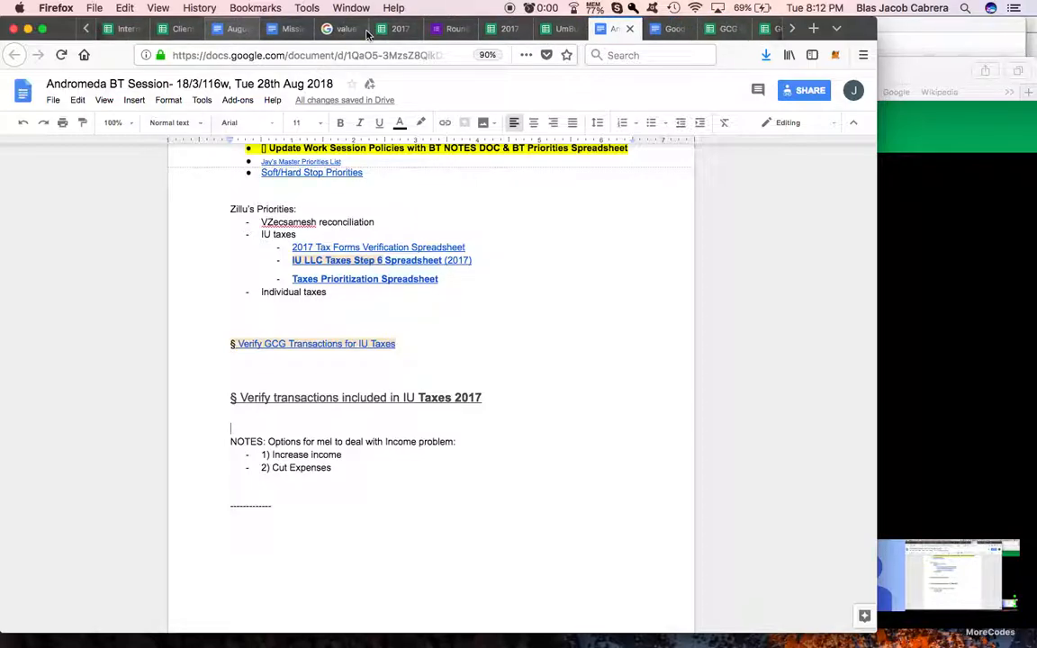
click(566, 30)
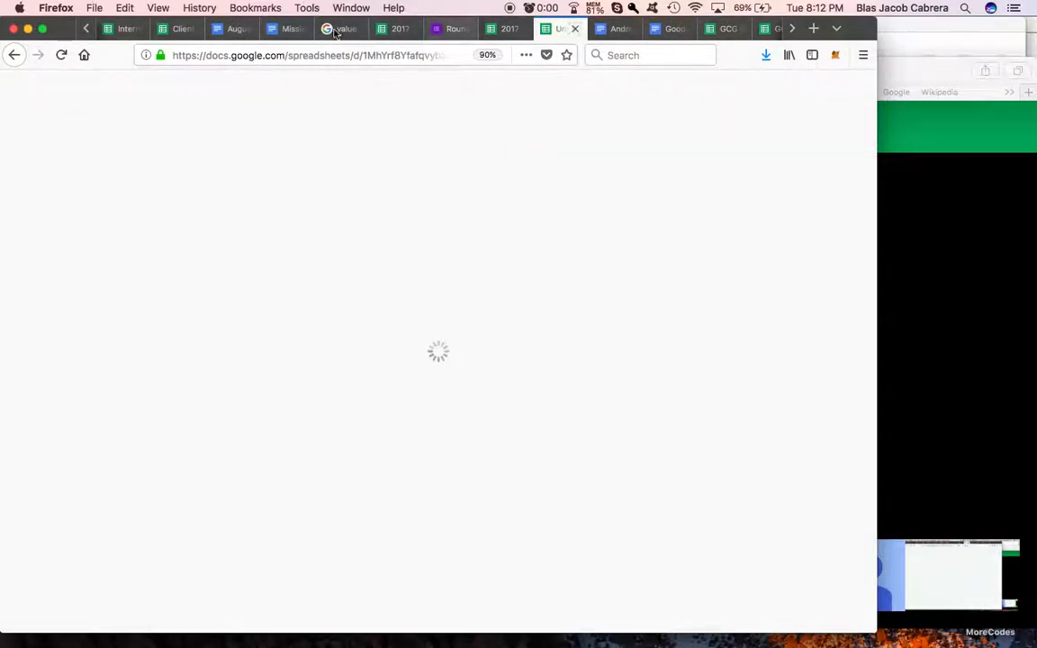
click(311, 56)
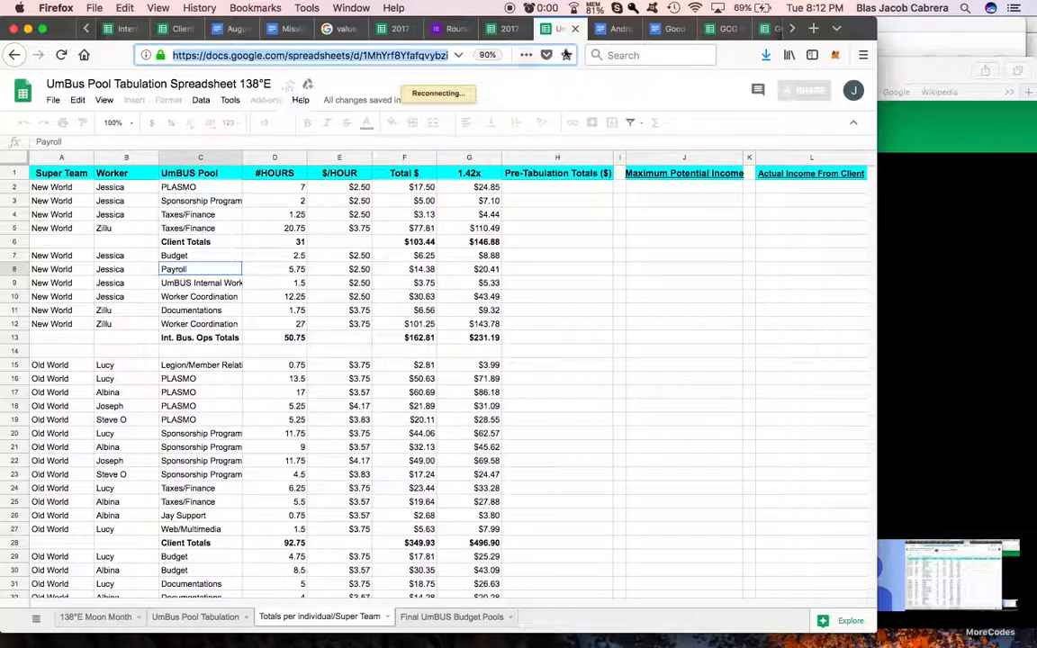
Step: Check the open Client Income Tabulation Spreadsheet-138°E and return to the UmBus Pool Tabulation Spreadsheet
scroll(738, 29, down, 2)
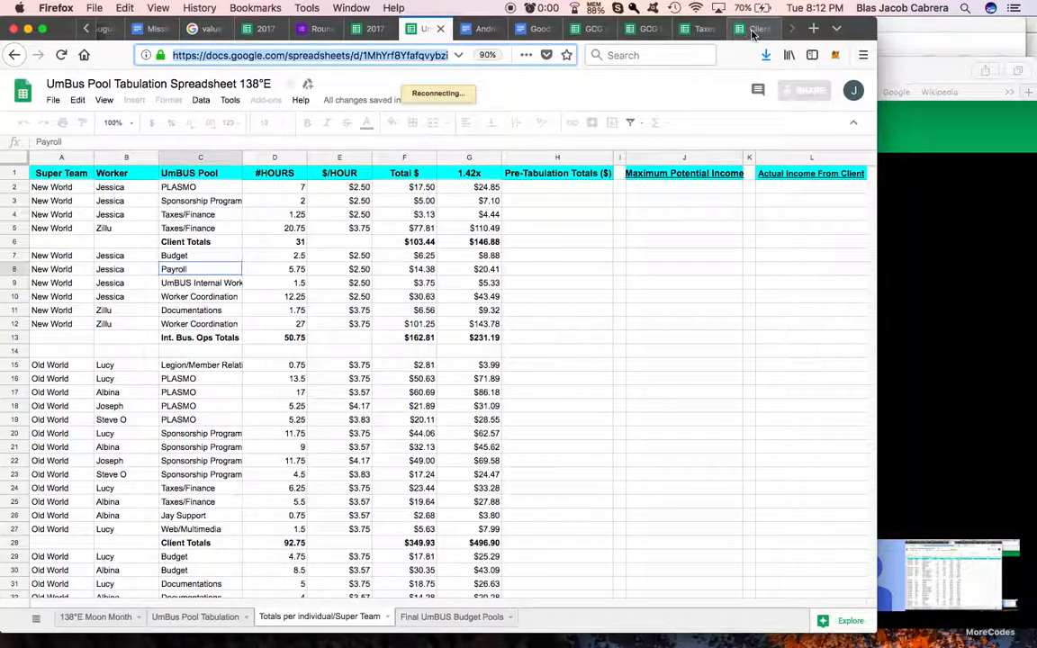
click(749, 30)
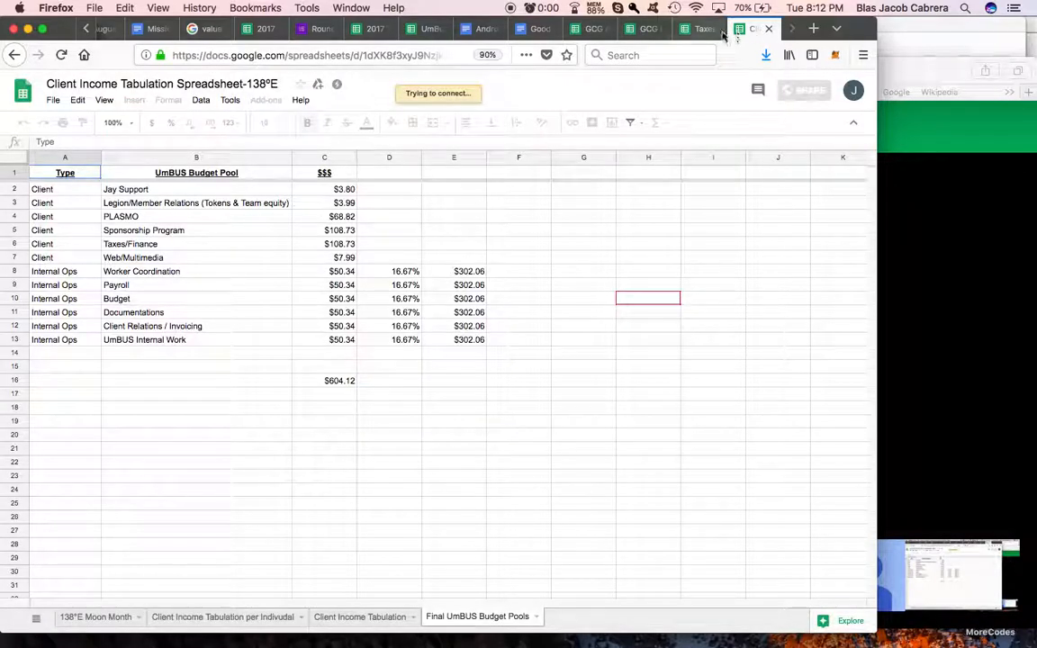
click(419, 28)
Step: Switch back to the session notes in Safari and add the line "UmbUS Pool Tabulation 138° Spreadsheet" below the link task
mouse_move(630, 641)
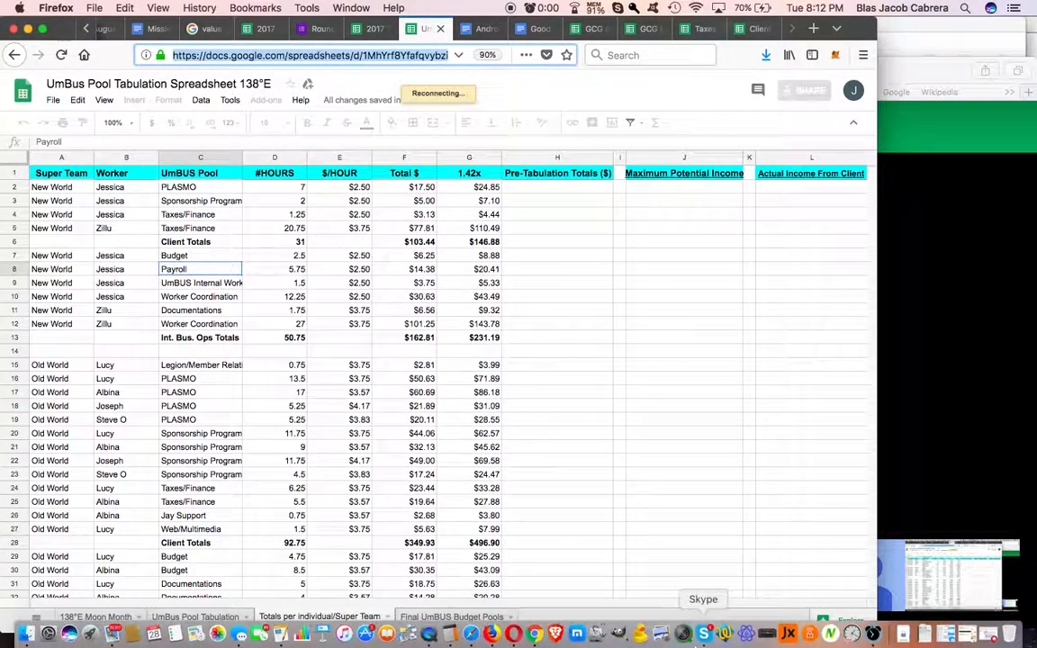
click(470, 639)
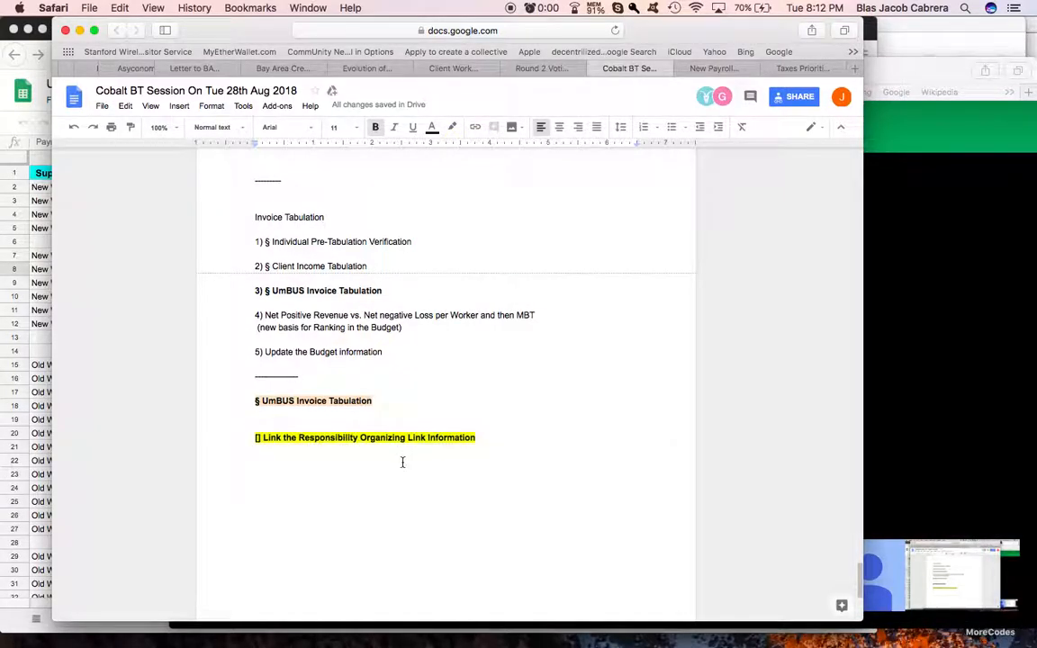
text(UmbUS Pool)
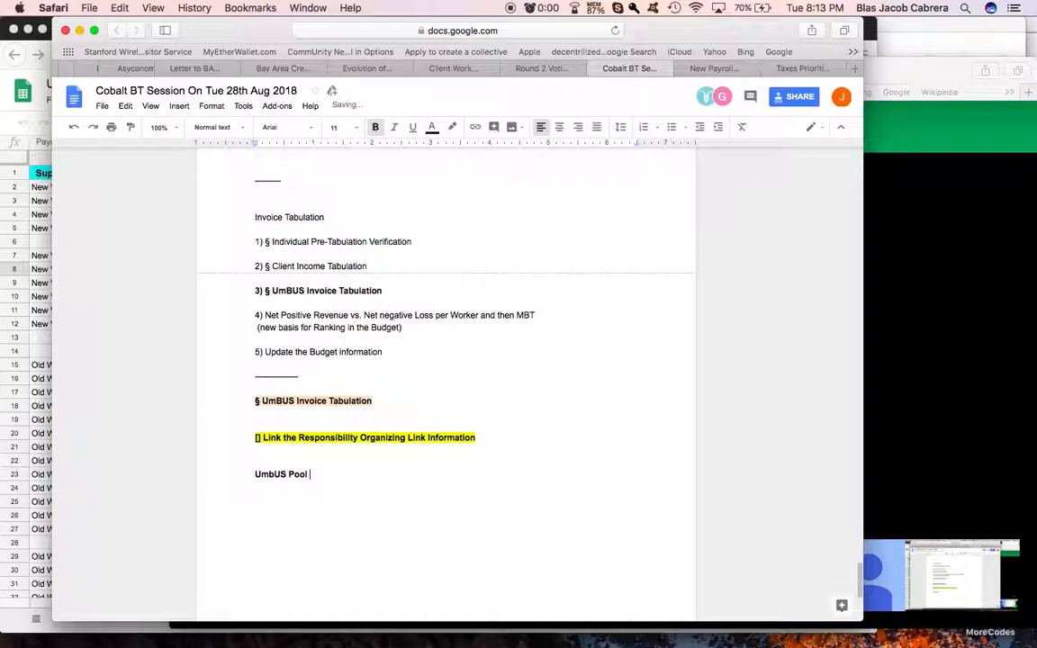
text( Tabulation 13)
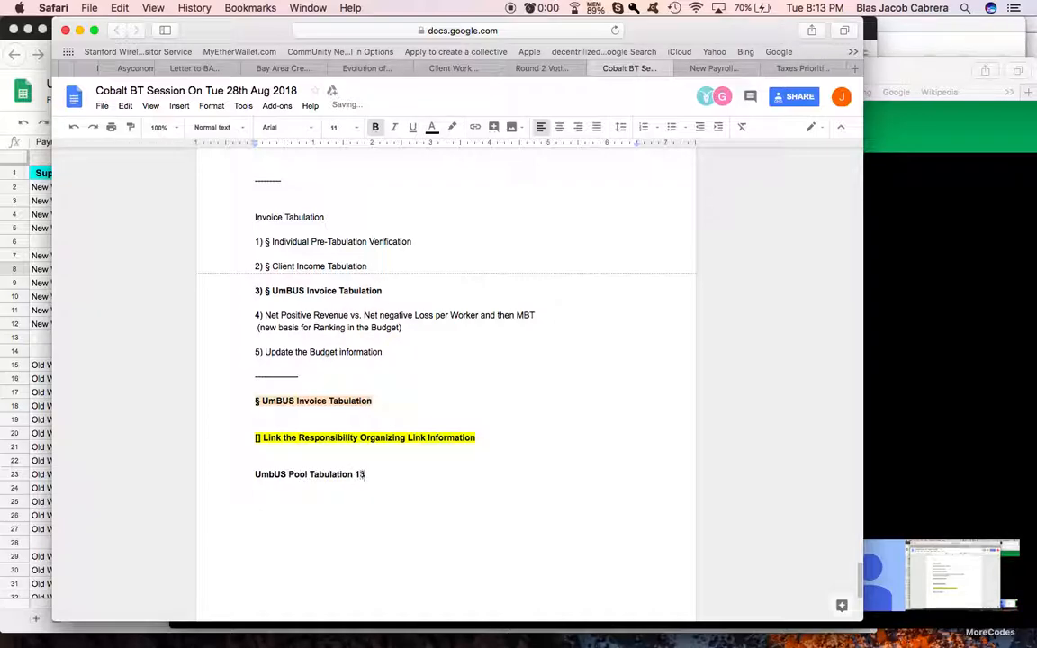
text(8° Spreadsheet)
Step: Link the "UmbUS Pool Tabulation 138° Spreadsheet" line to the copied spreadsheet address
key(super+shift+Left)
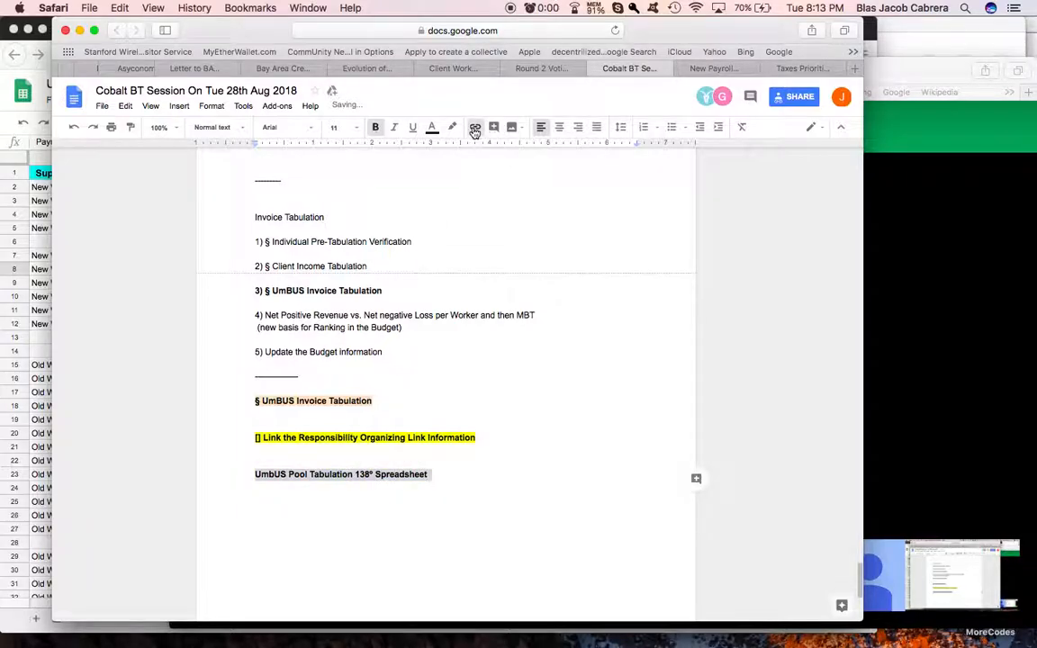
click(475, 126)
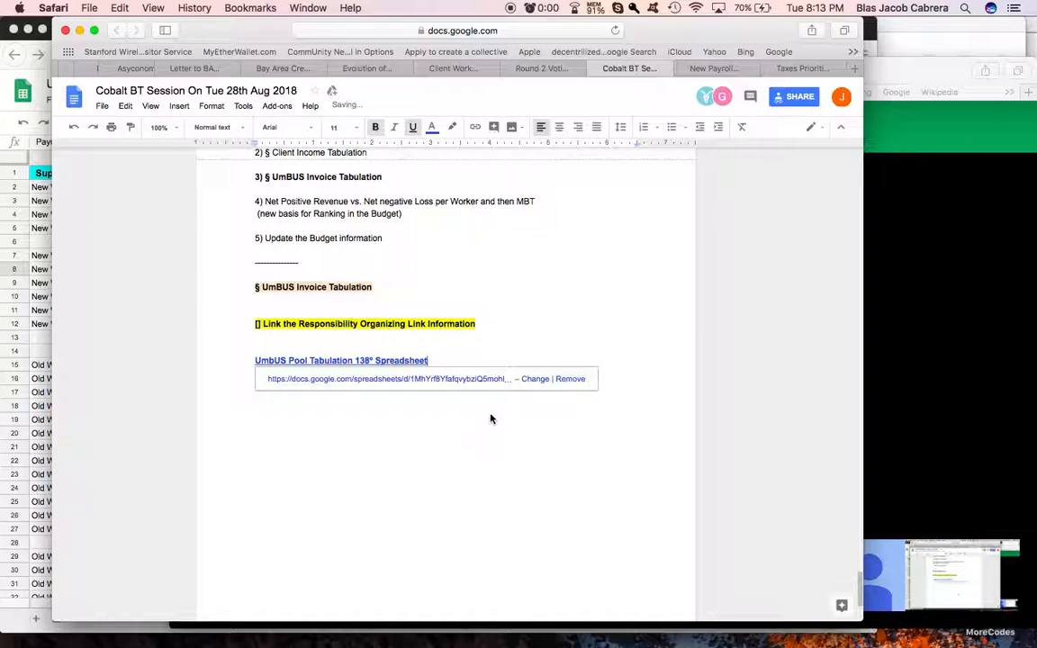
click(433, 414)
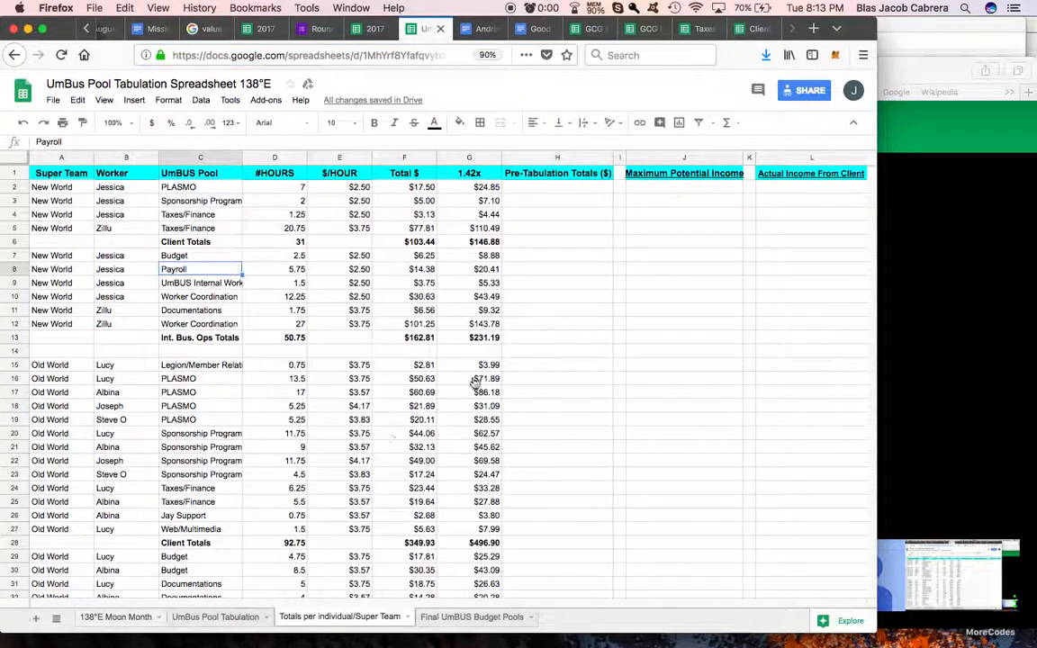
Step: In the Firefox spreadsheet, examine the Maximum UmBUS Pool and Actual Amount on UmBUS Pool columns and their totals on the 138°E Moon Month sheet
key(alt+Up)
key(alt+Up)
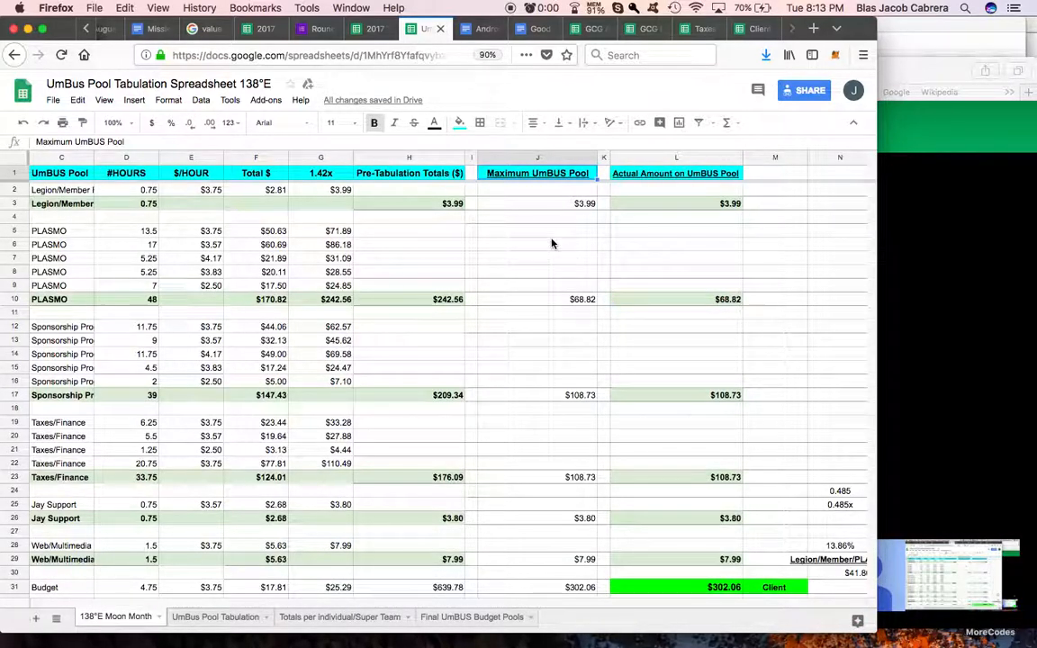
click(623, 177)
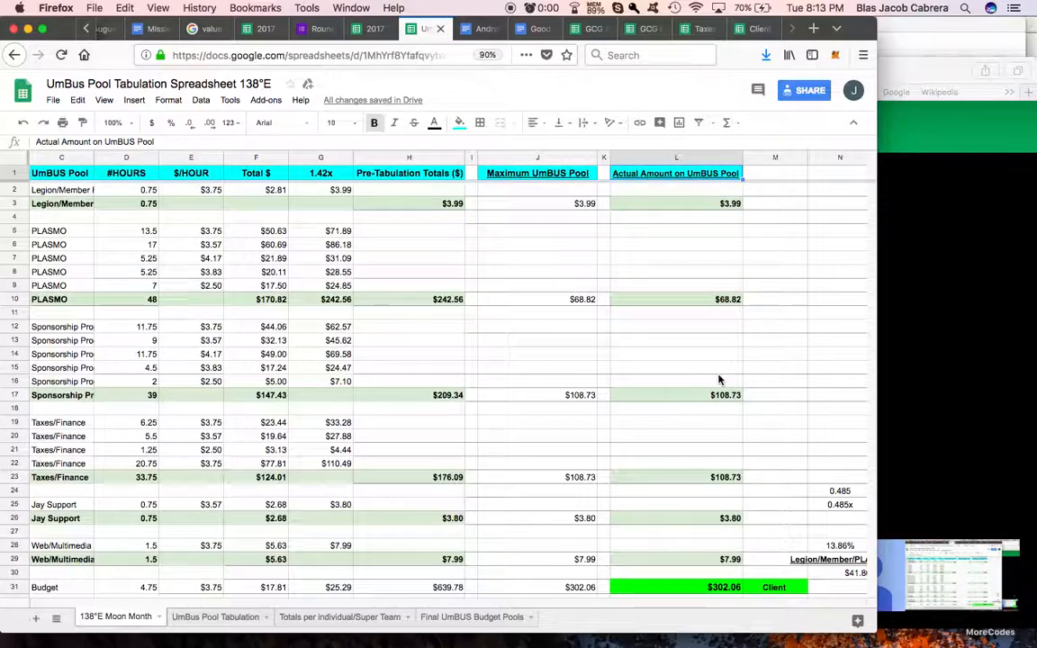
scroll(664, 429, down, 7)
scroll(664, 430, down, 6)
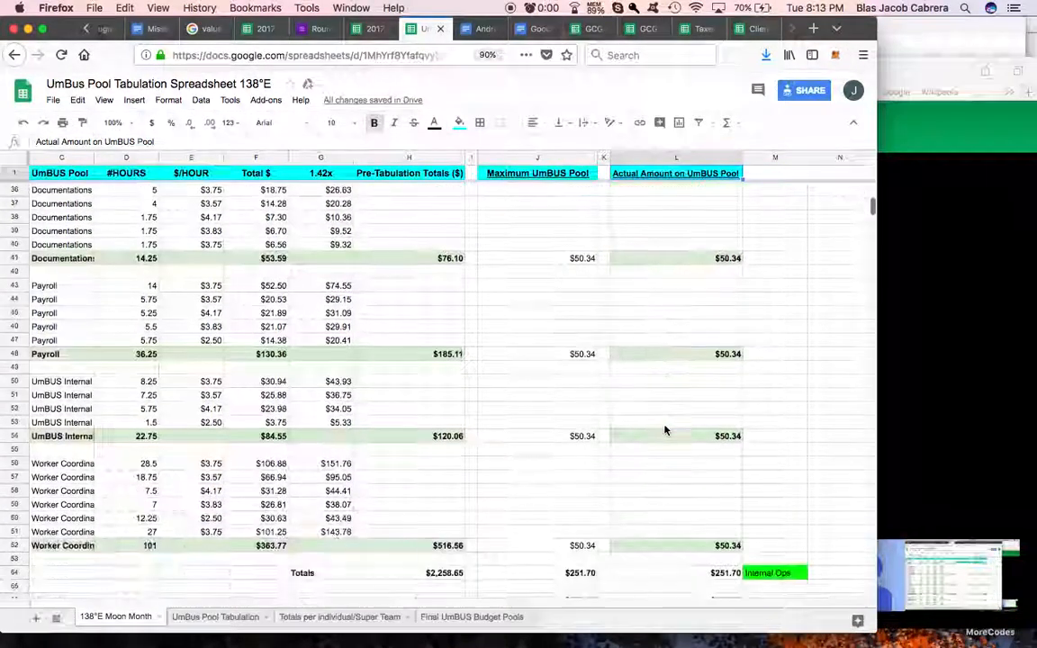
click(669, 488)
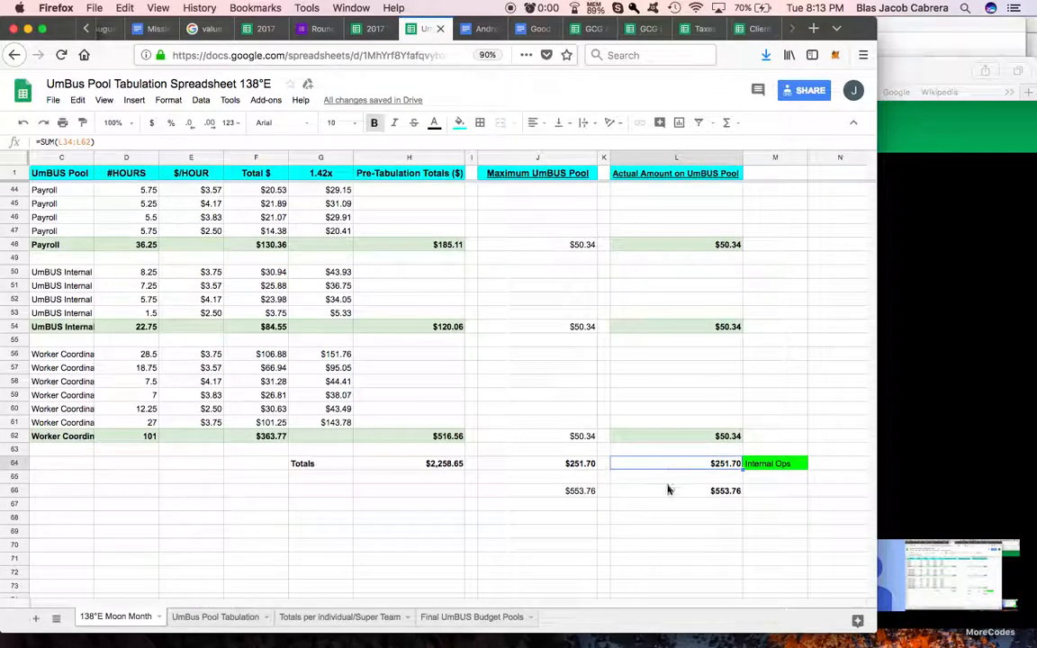
click(579, 465)
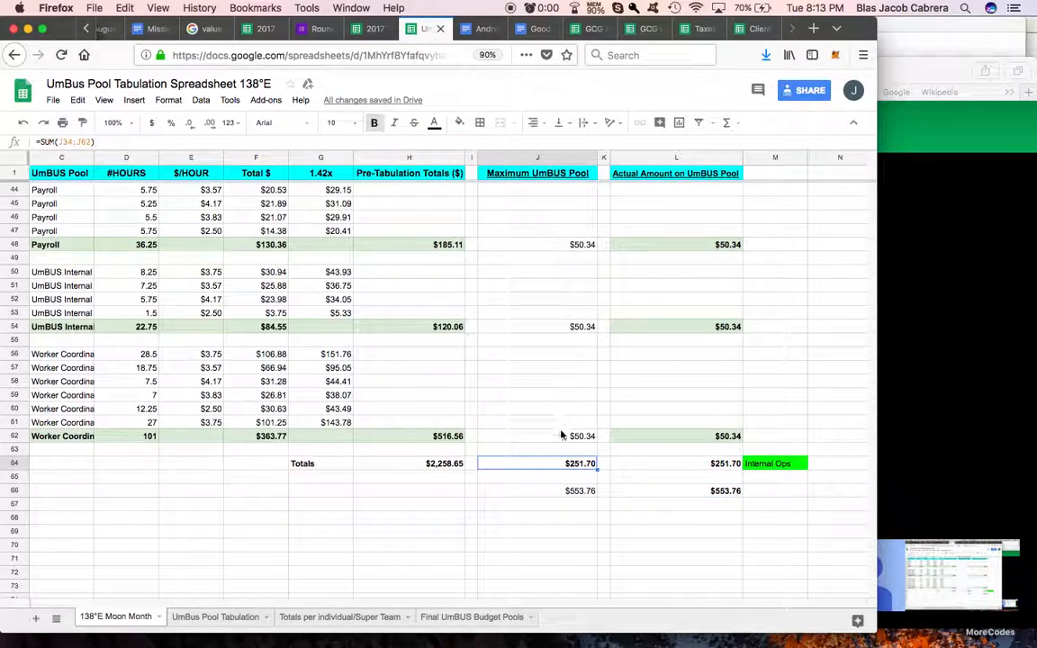
click(565, 491)
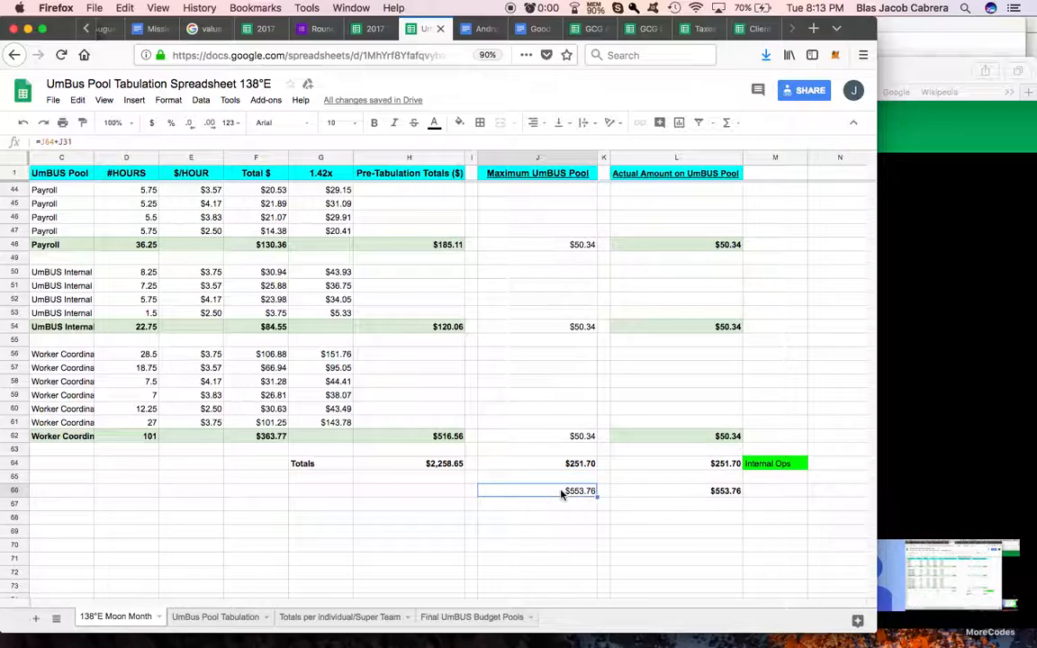
scroll(579, 352, up, 10)
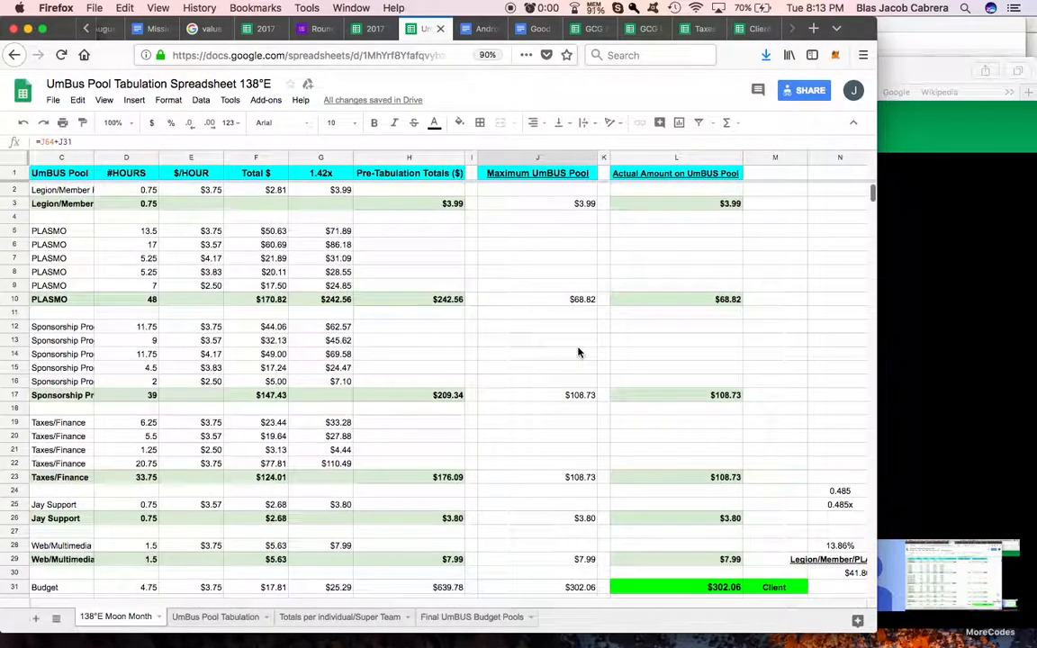
scroll(579, 352, down, 13)
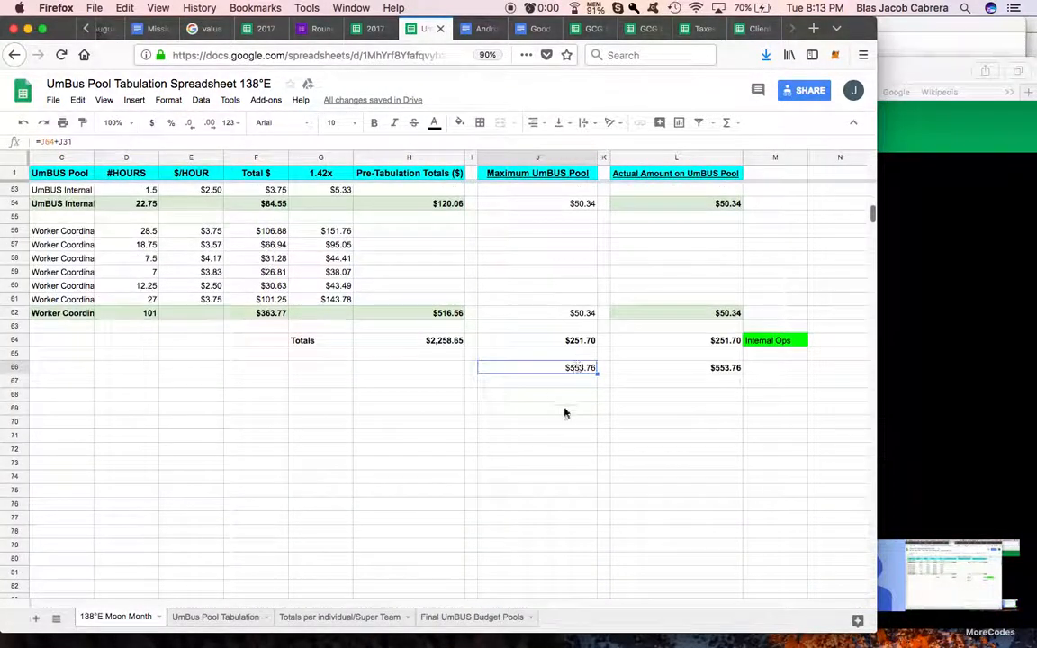
Step: Enter 50.34 in cell J69, below the Maximum UmBUS Pool totals
click(564, 411)
text(50.)
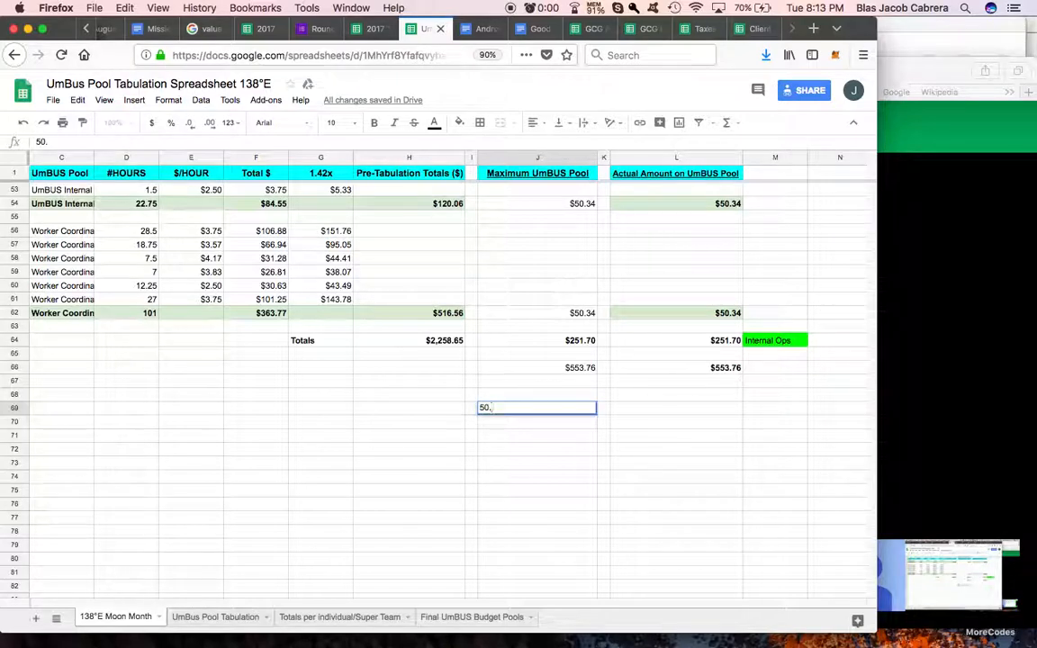
text(34)
key(Return)
Step: Add the formula =J66+J69 in cell J71 to sum the combined pool total and the extra amount
click(567, 436)
text(=)
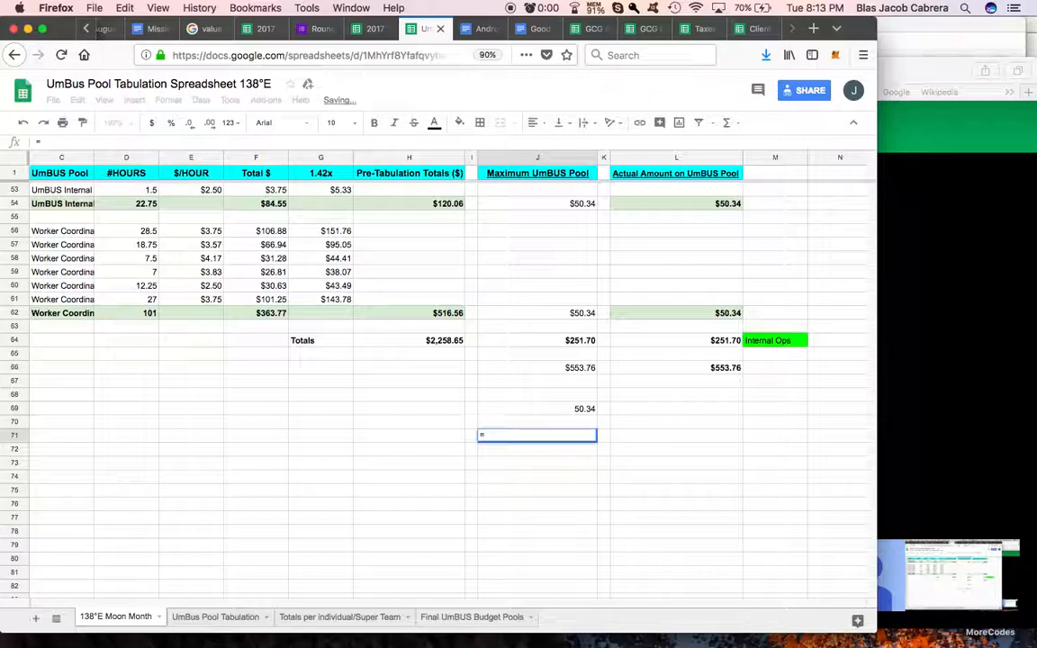
click(567, 369)
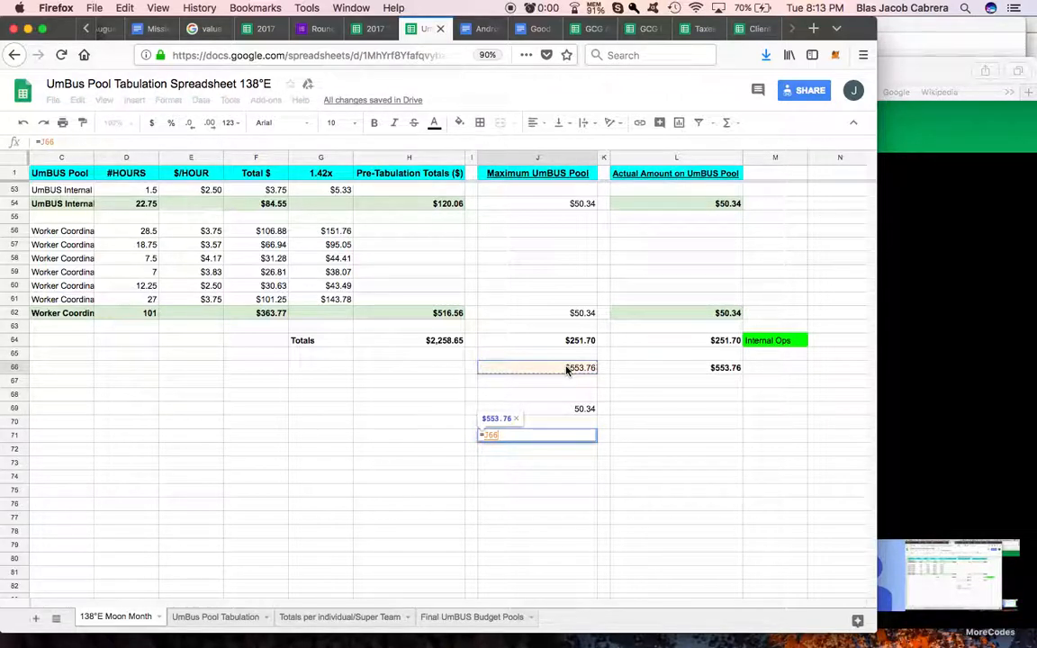
text(+)
click(560, 408)
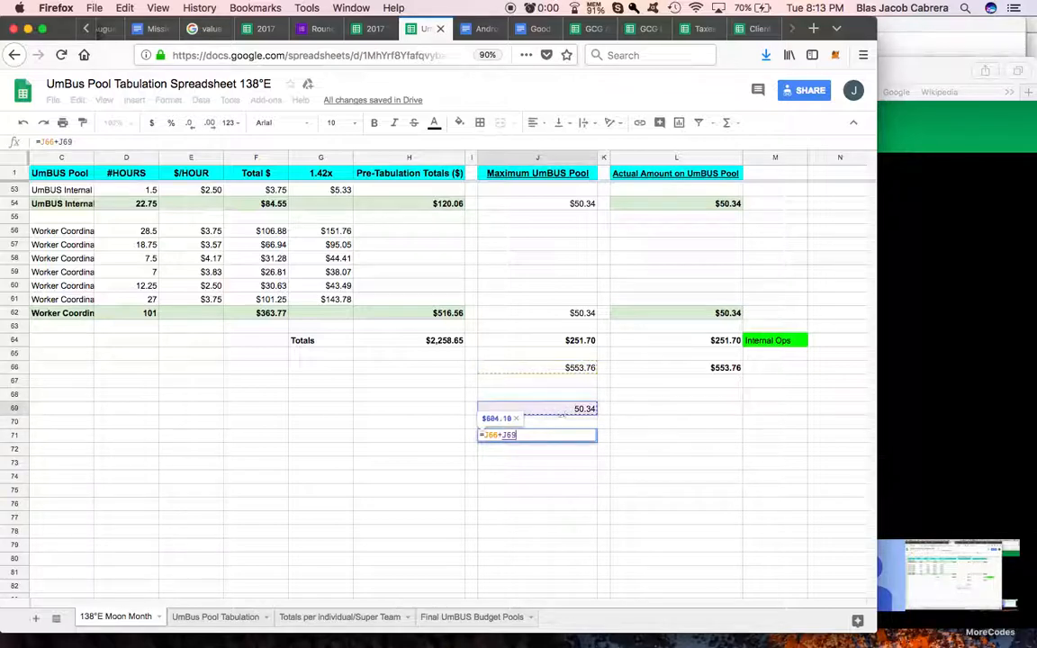
key(Return)
Step: Enter the note "No work on Client Relations & client Invoice" in cell H69 beside the 50.34 amount and select J69
click(435, 413)
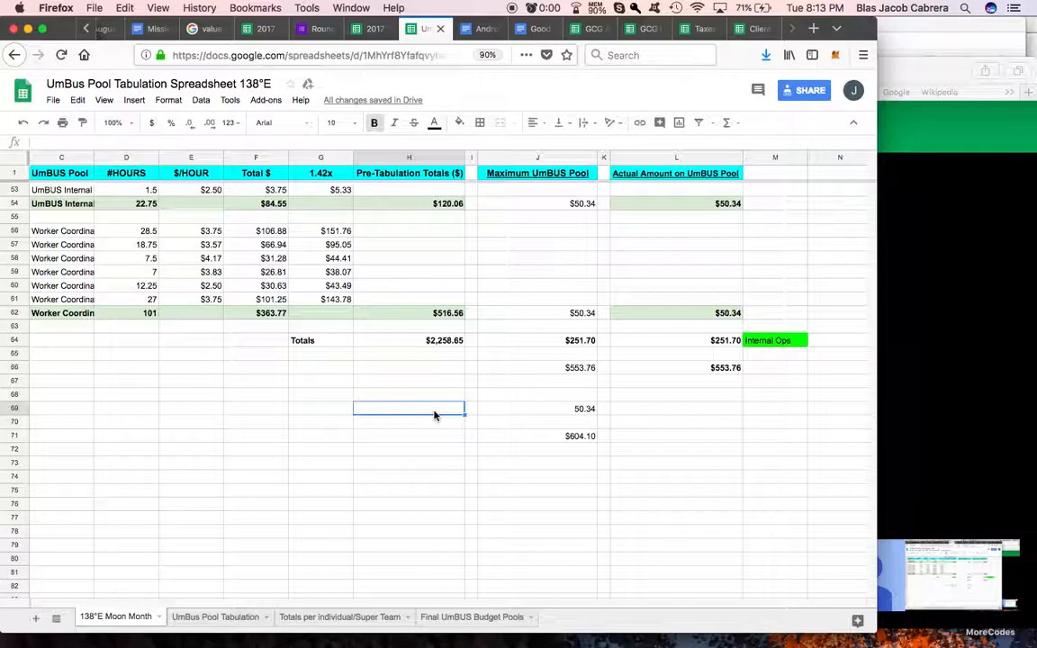
text(No work)
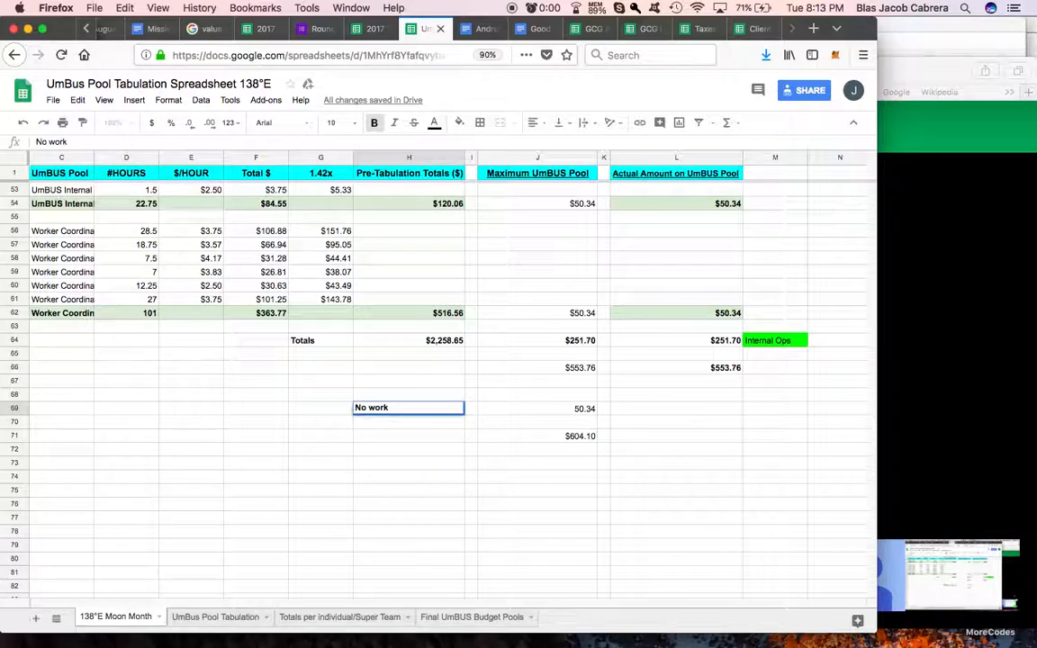
text( on Client Relations & Invoice)
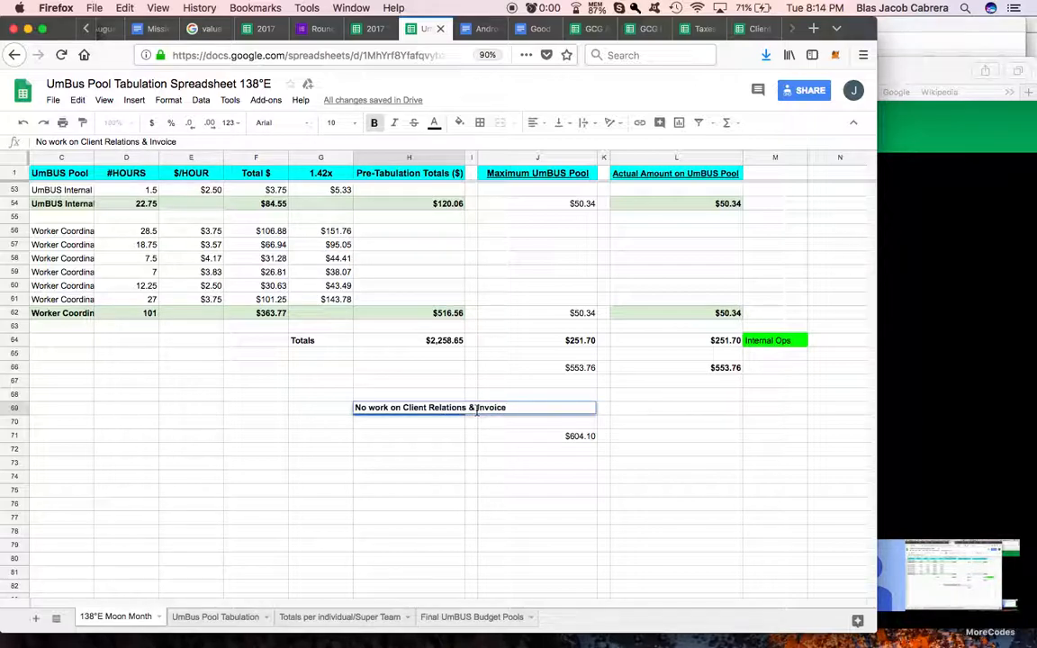
click(477, 410)
text(client Invoice)
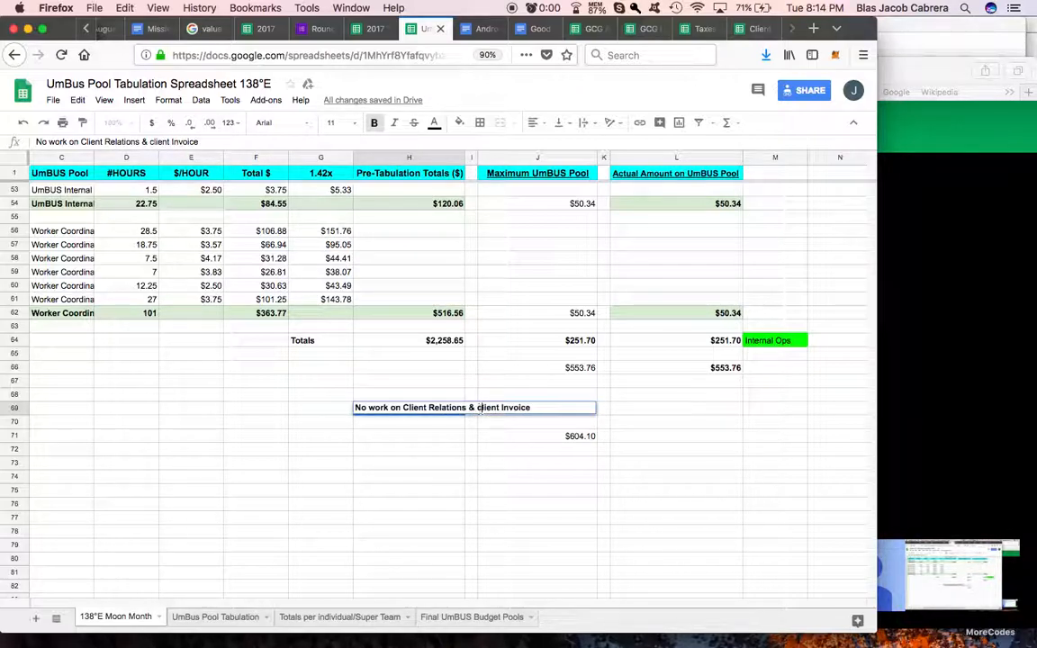
click(540, 410)
key(ctrl+shift+v)
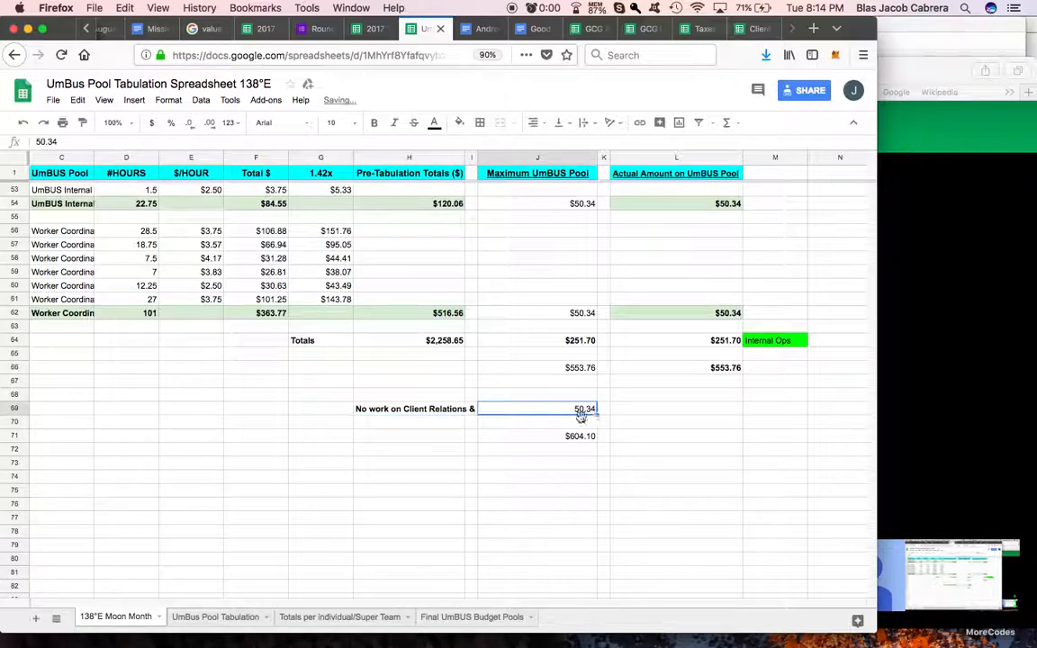
Step: Add a dollar sign to the amount in J69 so it reads $50.34
double_click(569, 410)
text($)
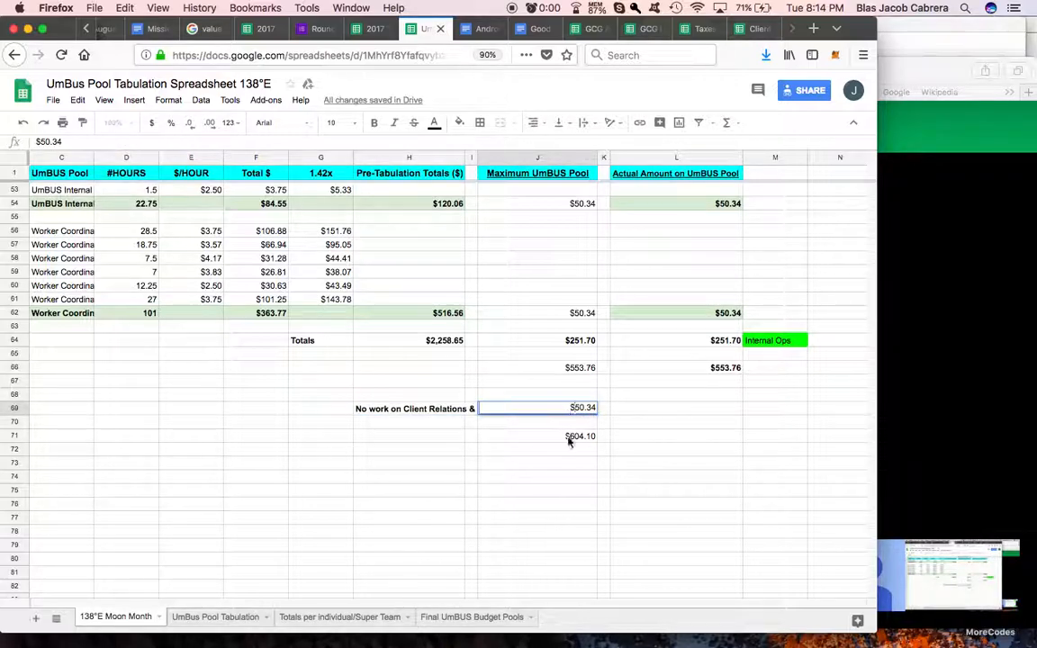
click(569, 438)
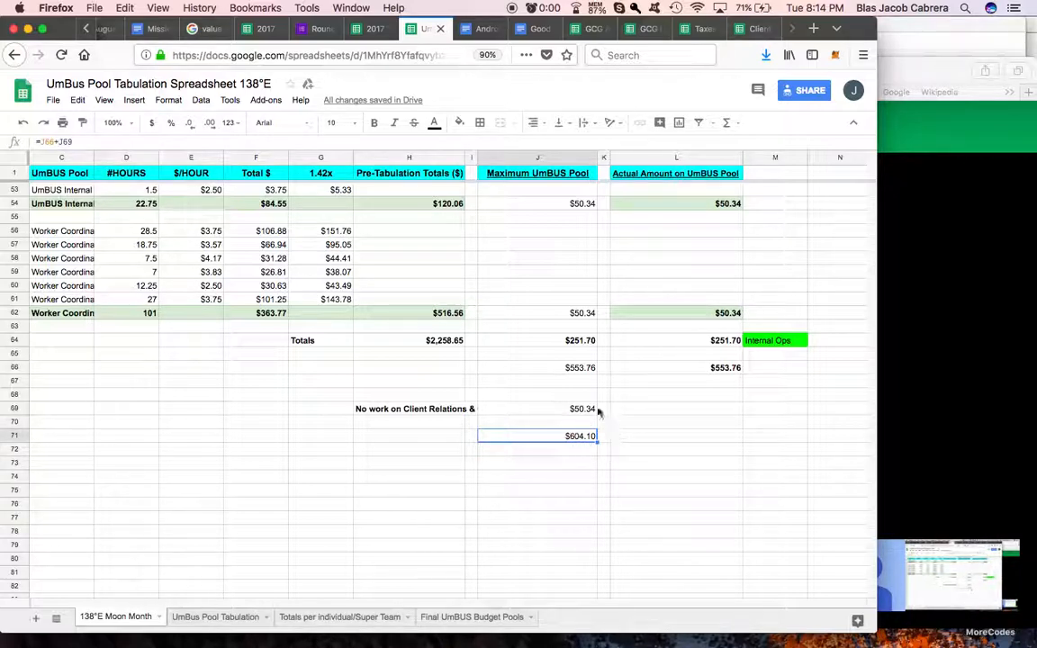
Step: Examine the Actual Amount on UmBUS Pool column from the header through the client total and prorated amounts to the final totals
scroll(580, 350, up, 15)
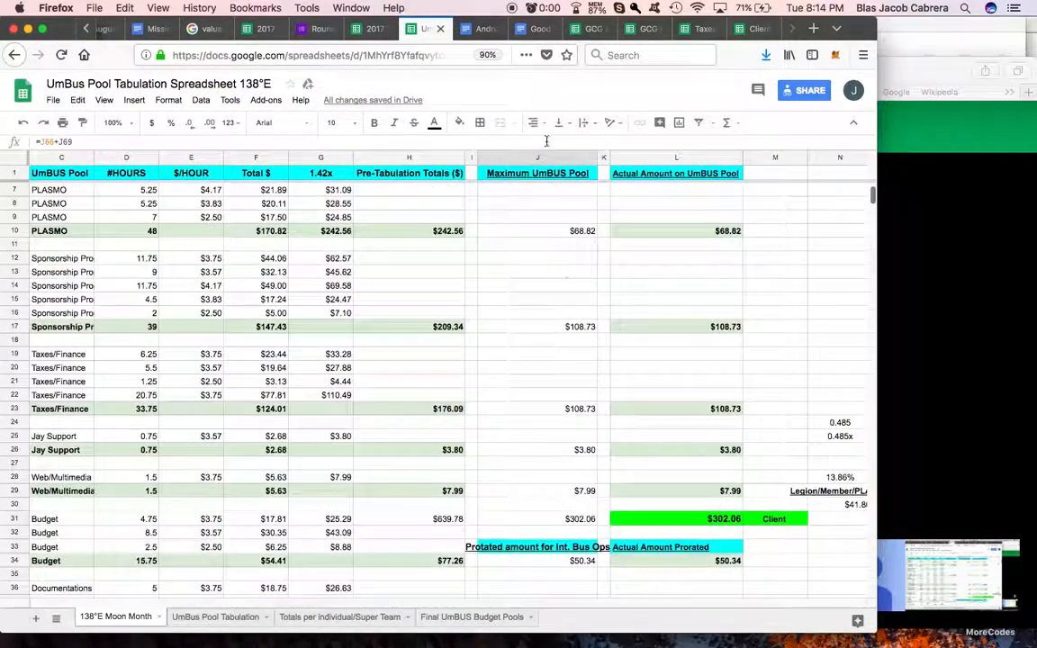
scroll(553, 216, up, 3)
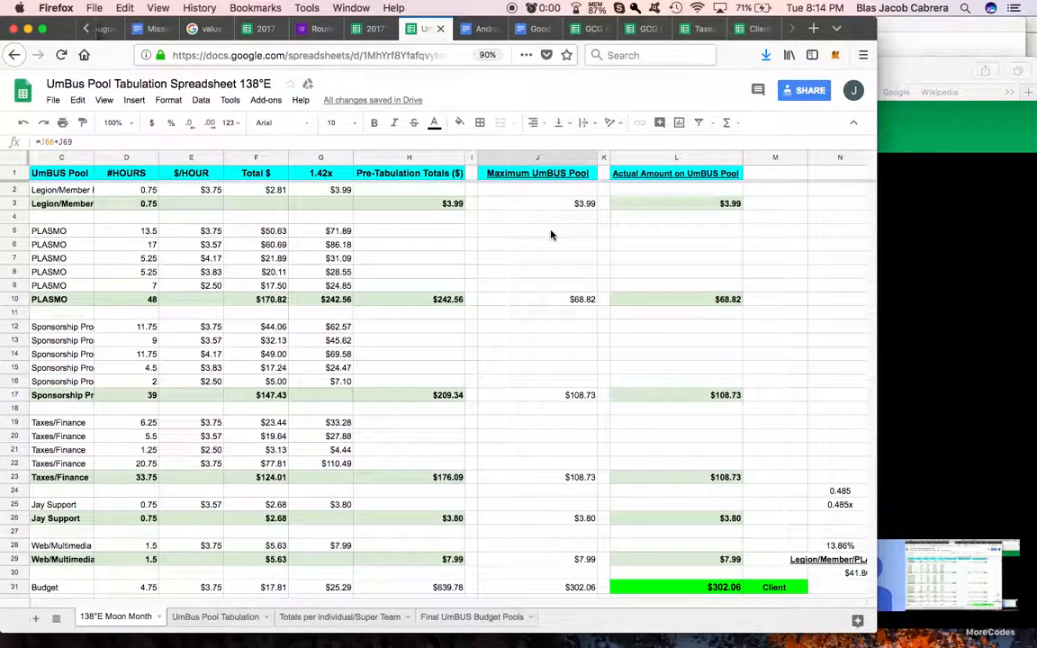
click(639, 175)
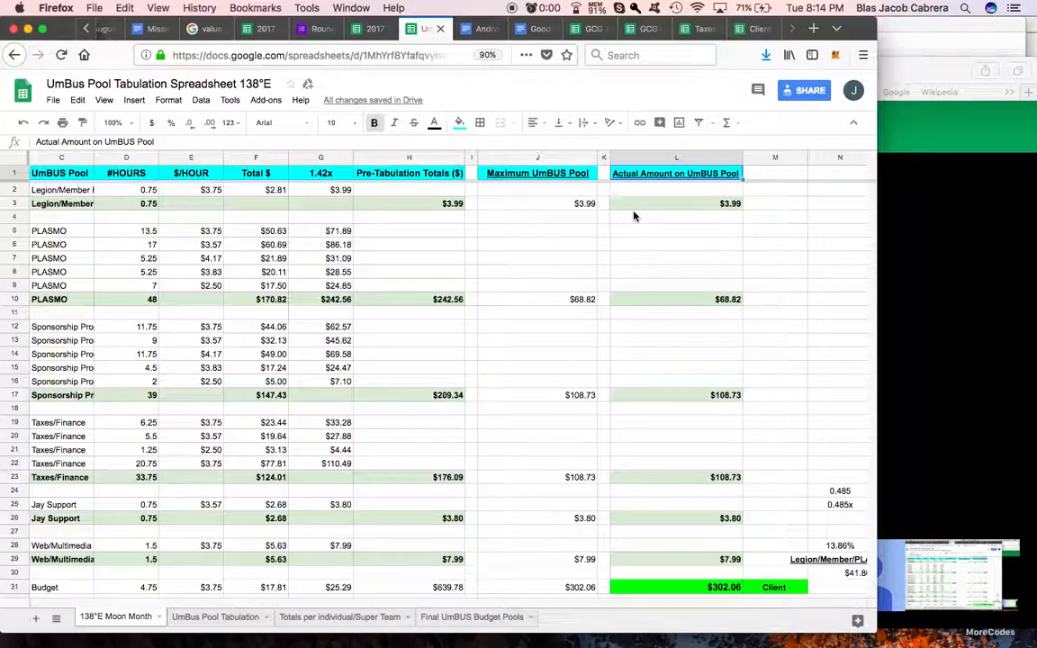
click(658, 207)
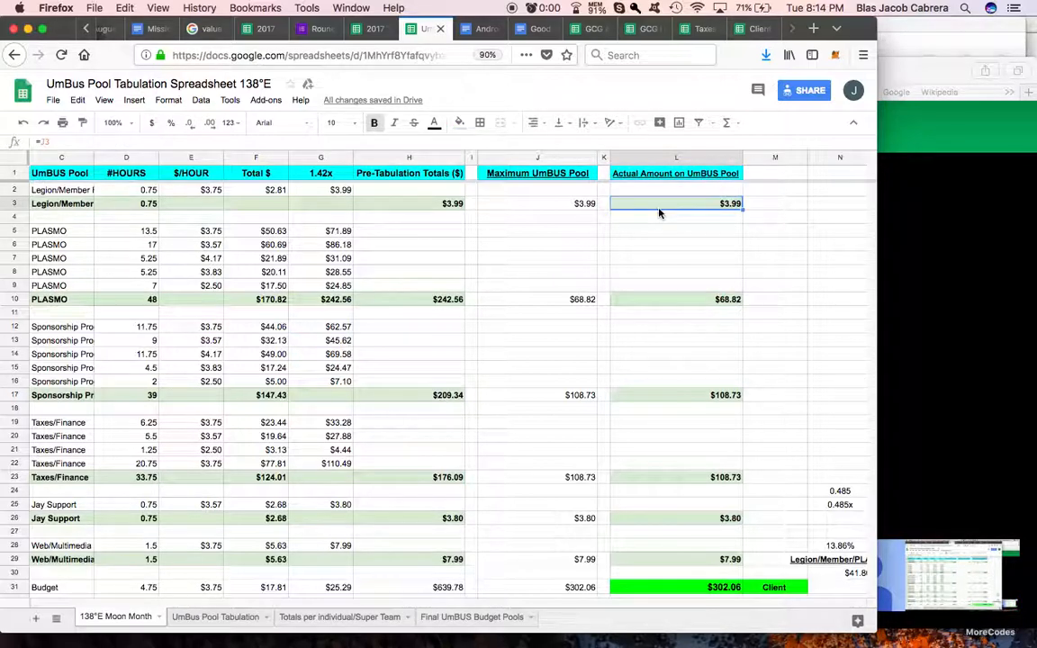
click(665, 299)
scroll(665, 302, down, 2)
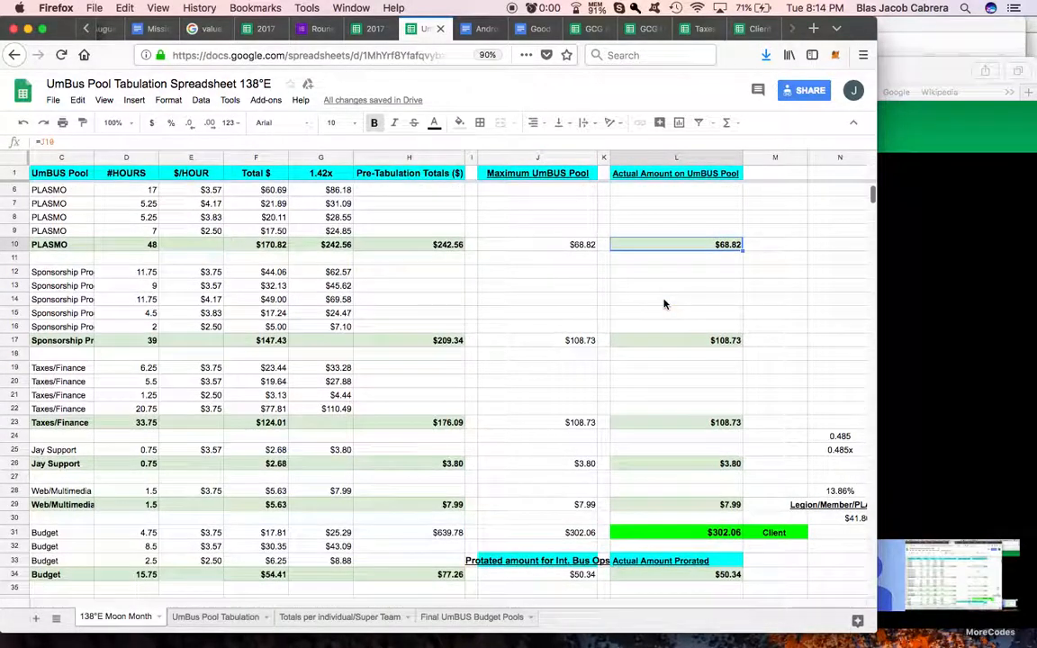
scroll(666, 343, down, 3)
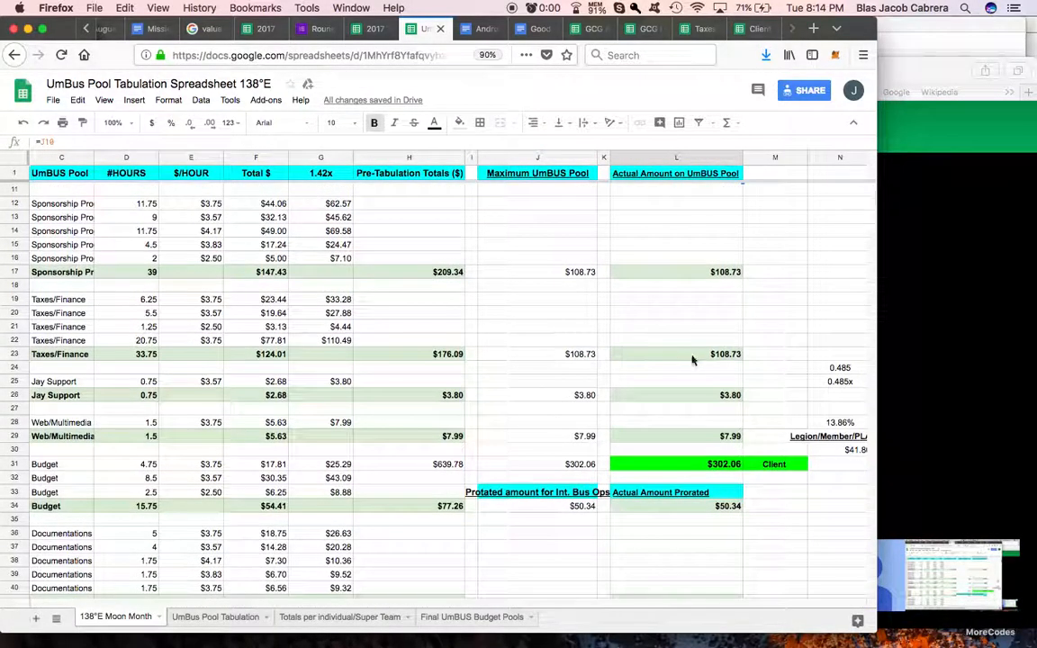
scroll(693, 361, down, 2)
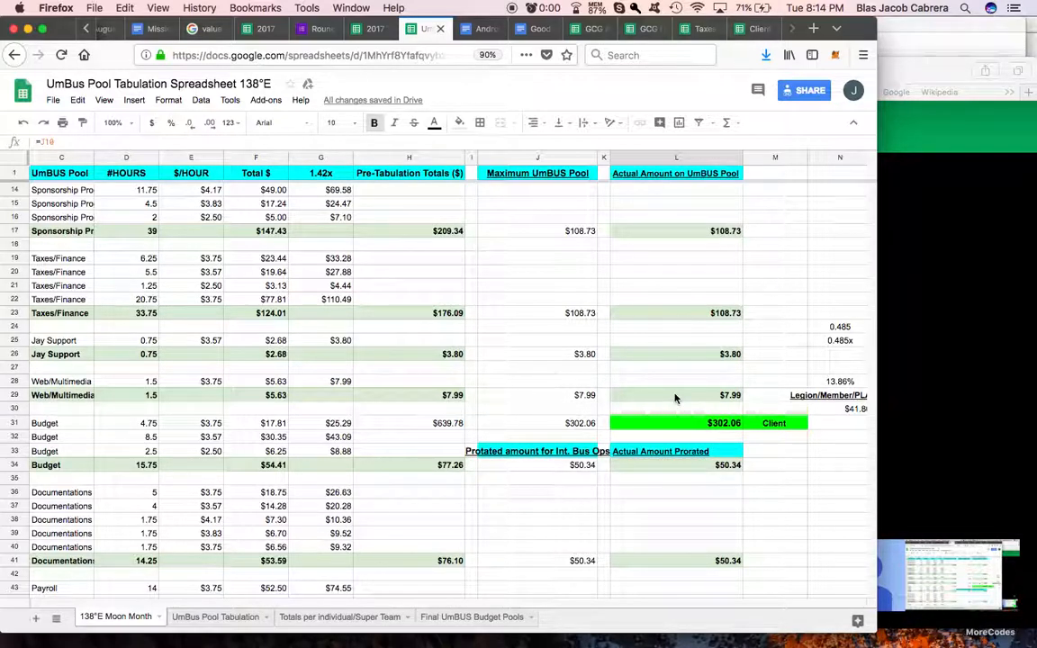
click(693, 428)
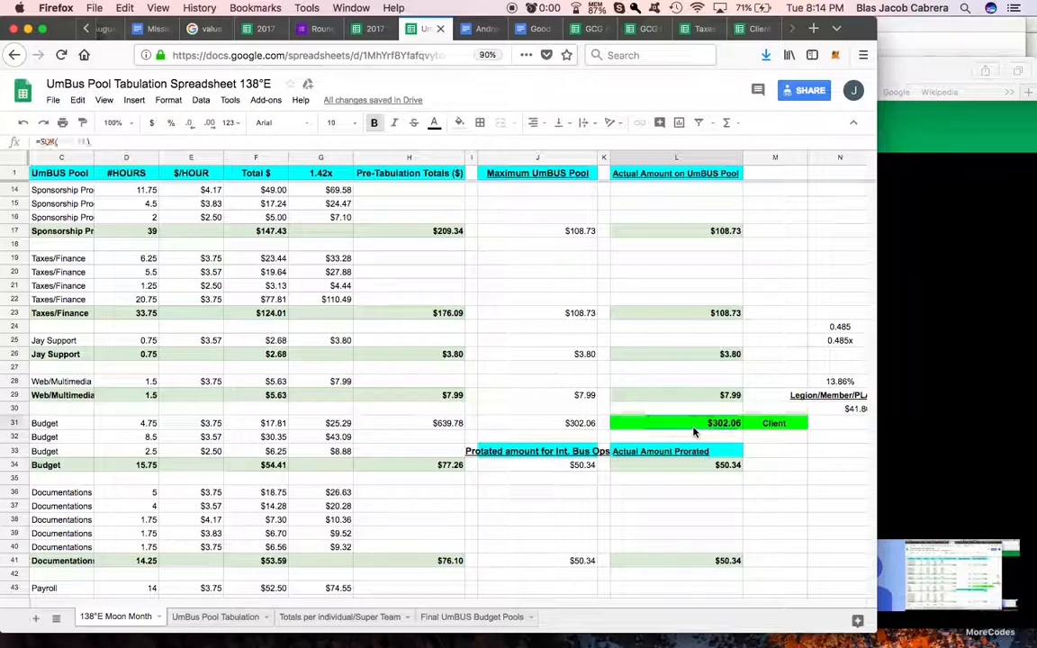
scroll(695, 430, down, 5)
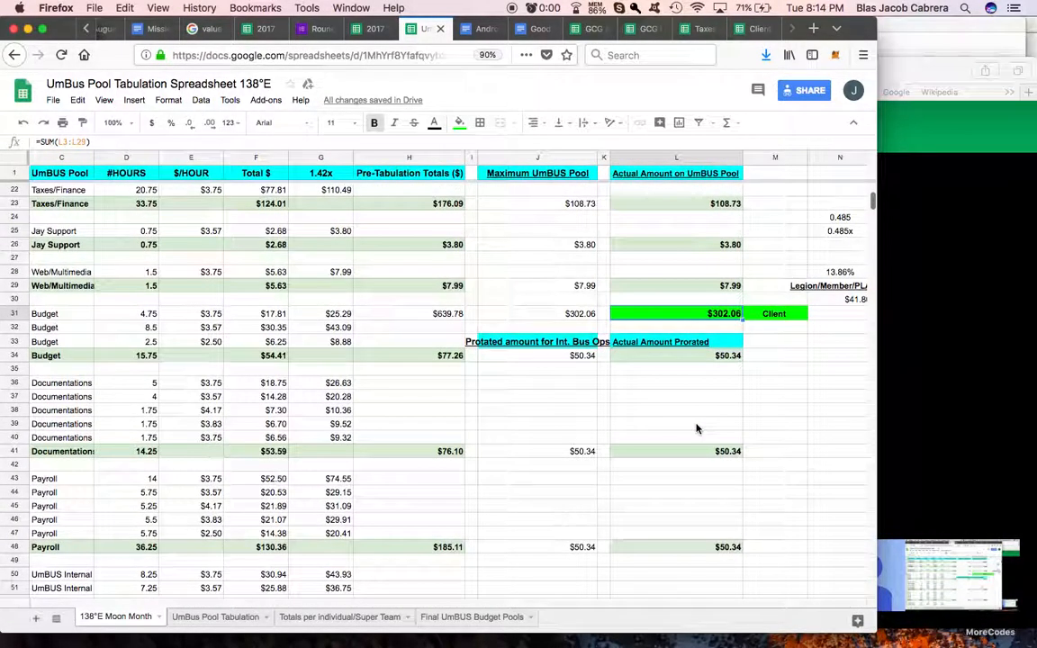
click(686, 357)
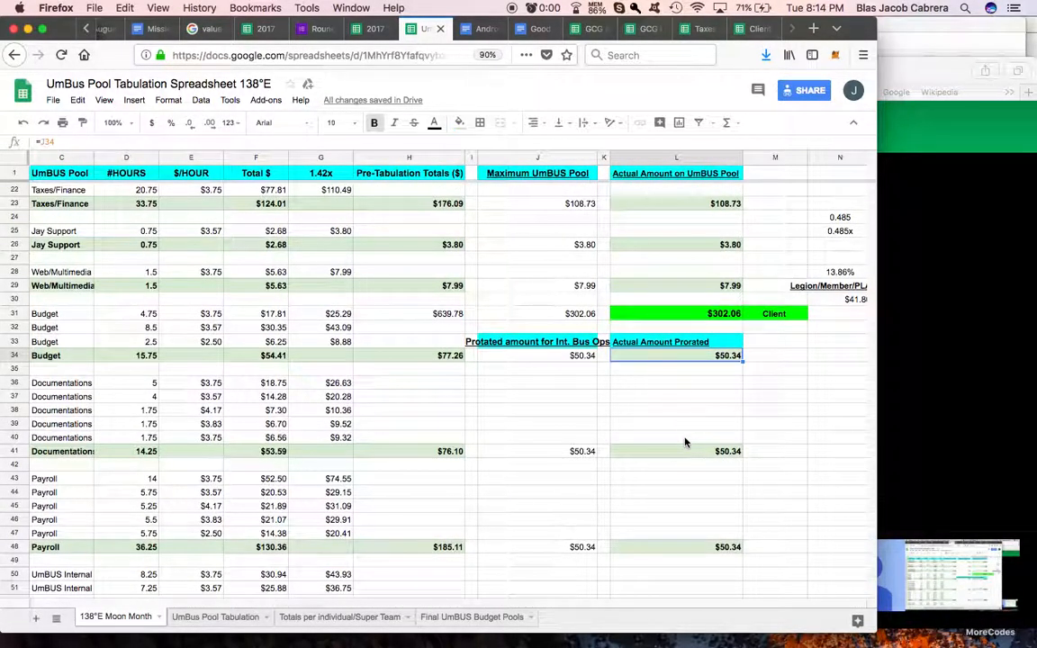
scroll(687, 439, down, 5)
scroll(687, 435, down, 8)
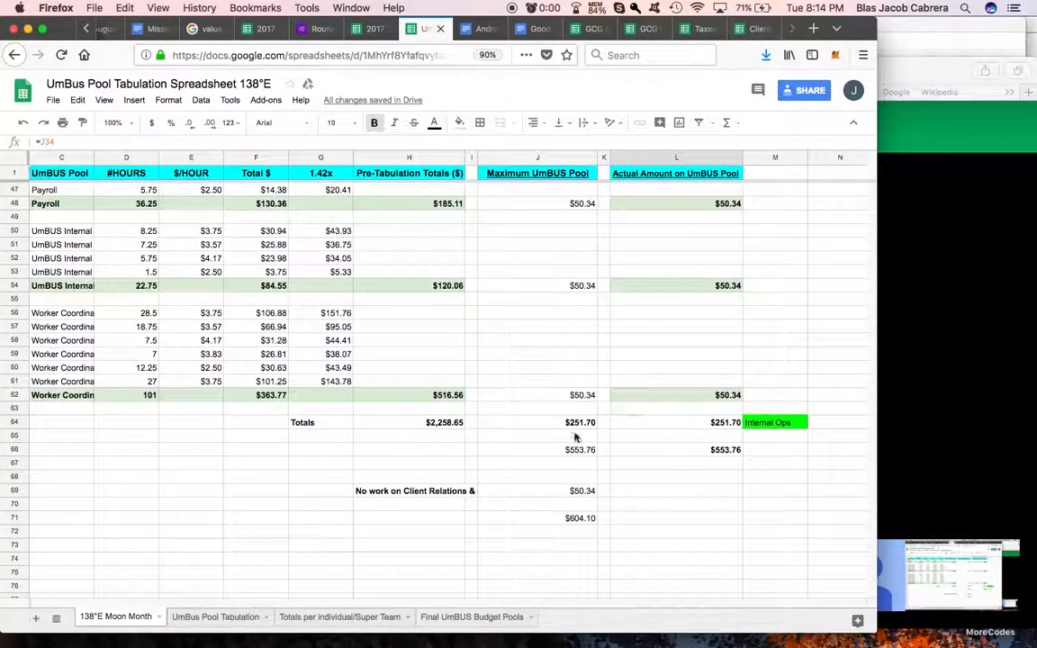
Step: Enter $0 in cell L69 as the actual amount for the Client Relations and client invoice row
click(705, 495)
text($0)
key(Return)
Step: Label the combined actual total in L66 by entering "Total Amount Broght in" in cell M66
click(717, 451)
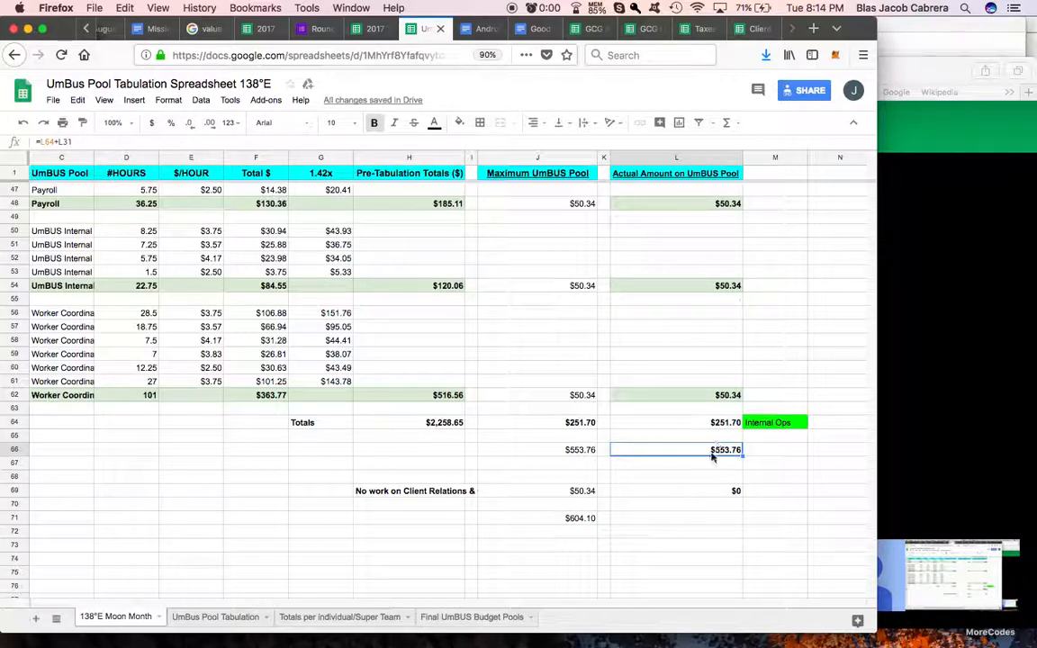
key(Right)
text(Total Amount Broght)
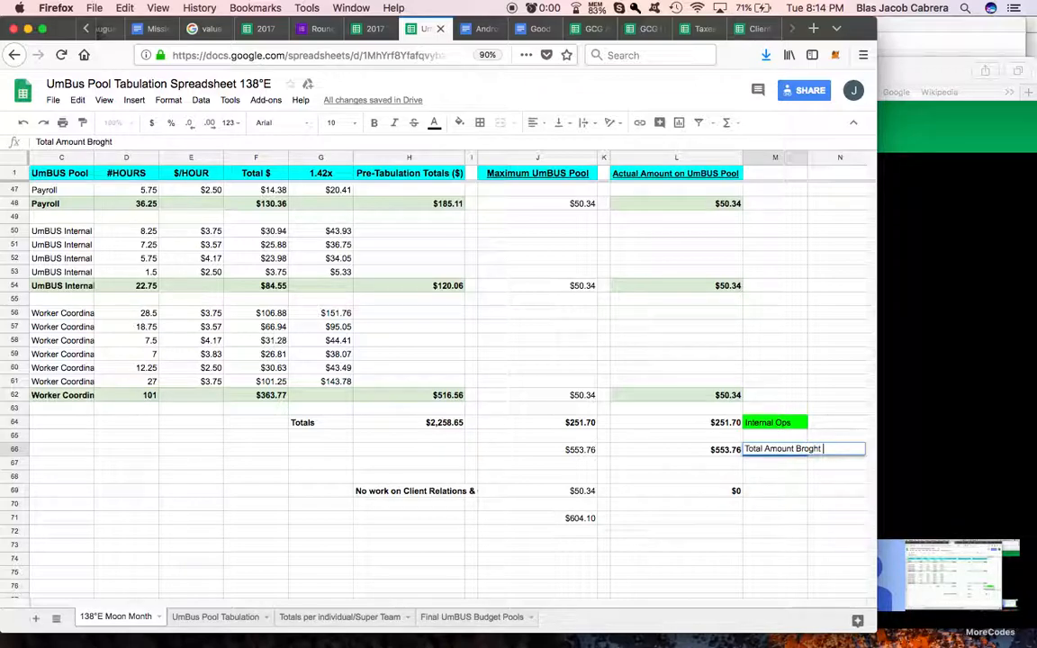
text( in)
Step: Fill cells L66 through N66, holding the combined actual total and its label, with bright green
click(724, 451)
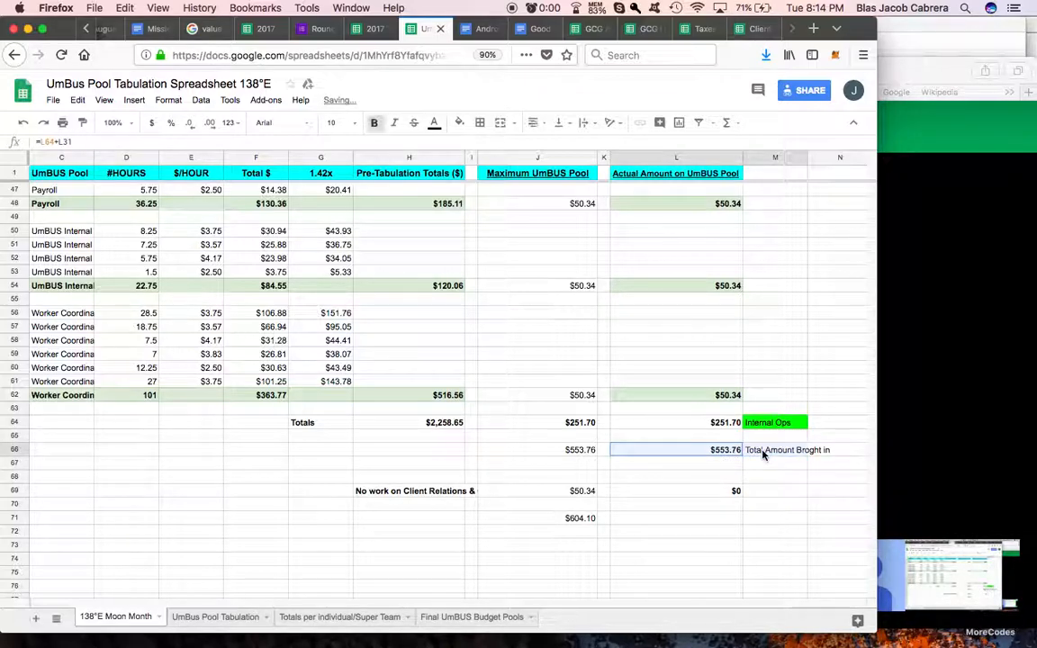
click(459, 122)
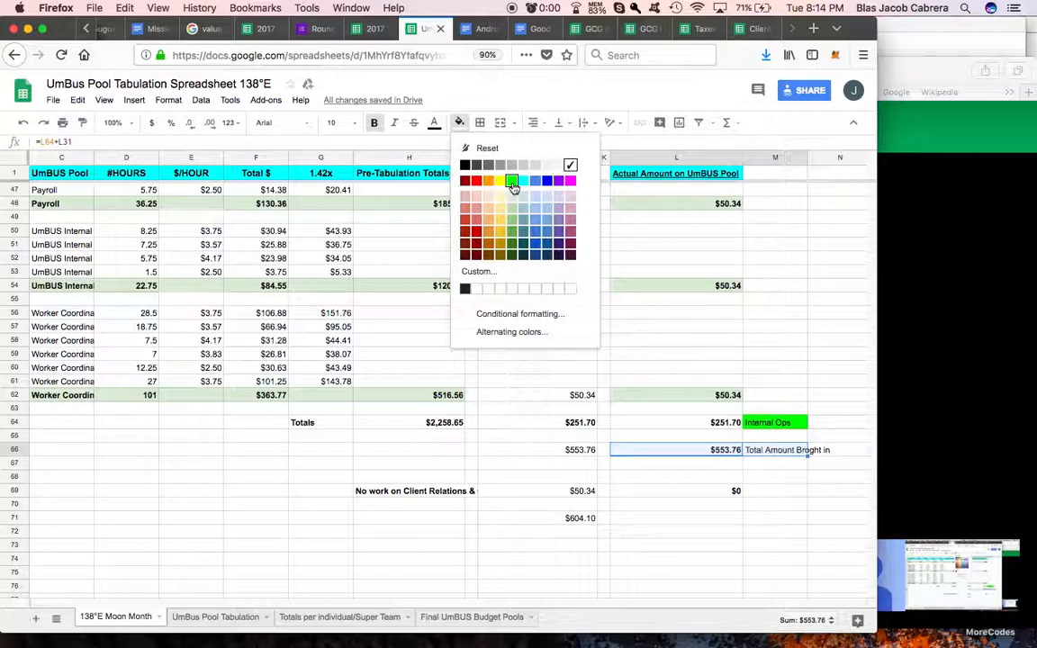
click(513, 185)
click(702, 520)
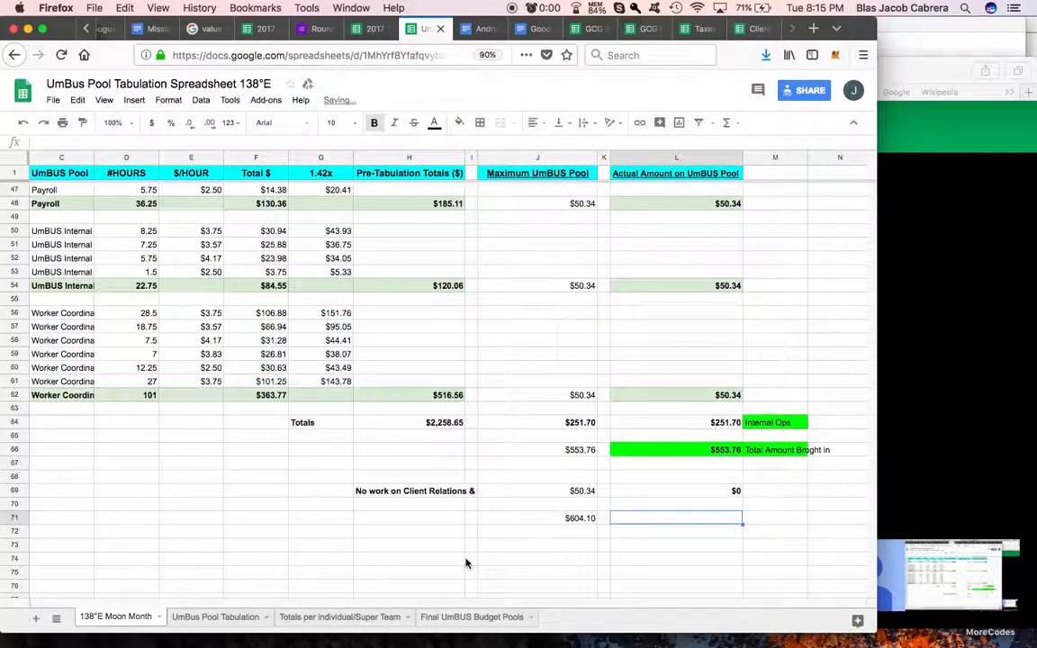
click(815, 450)
click(460, 124)
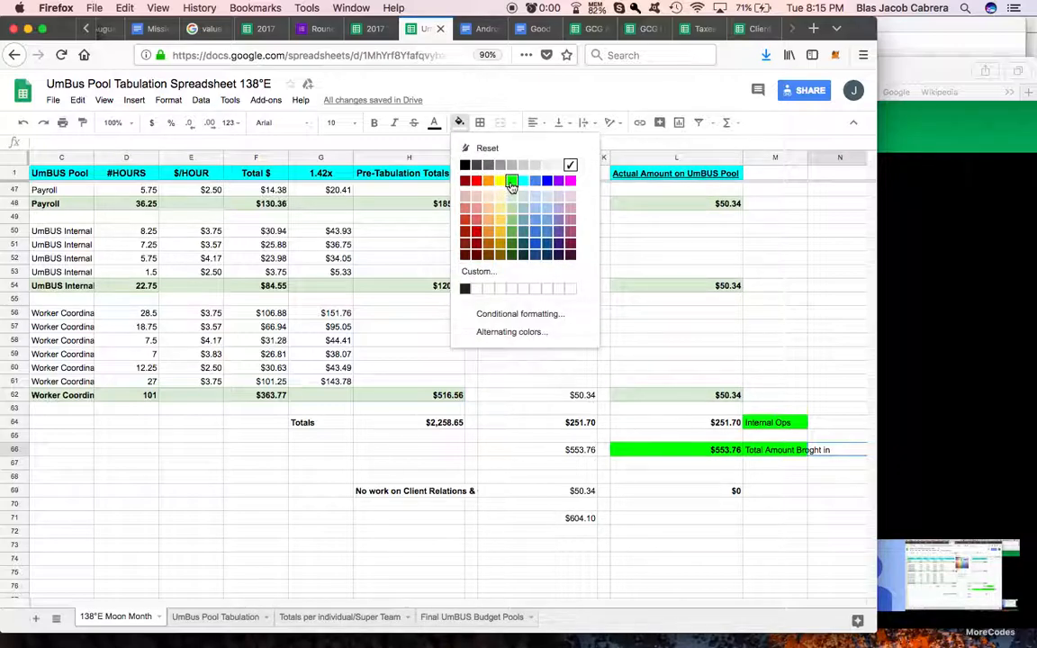
click(511, 180)
click(279, 559)
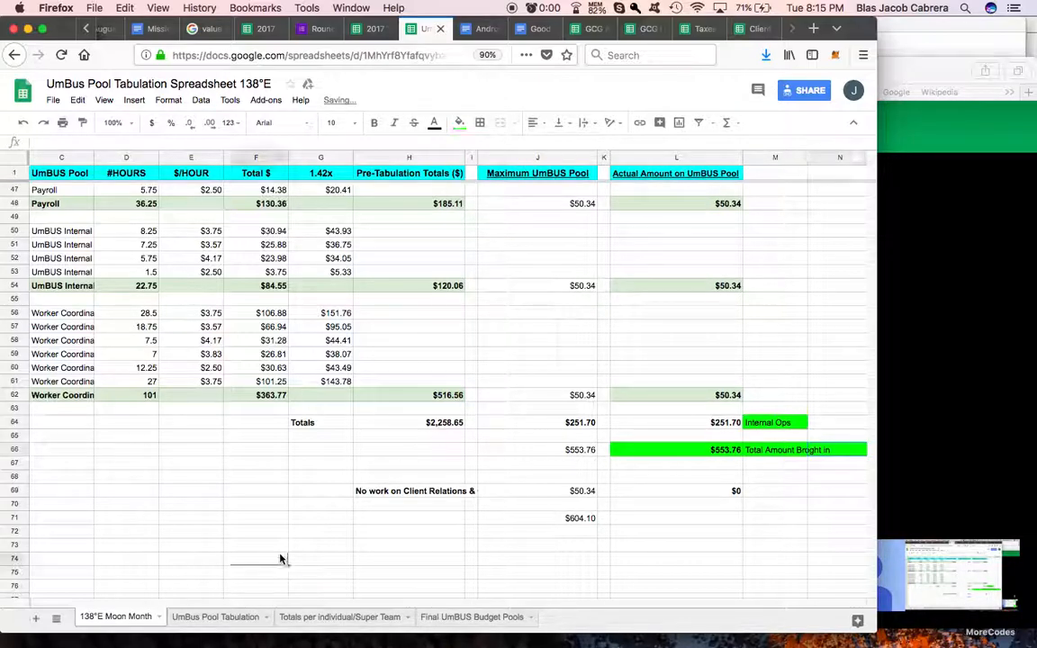
Step: On the UmBus Pool Tabulation sheet, examine the totals at the end of the pool columns and the formula in J66
click(207, 619)
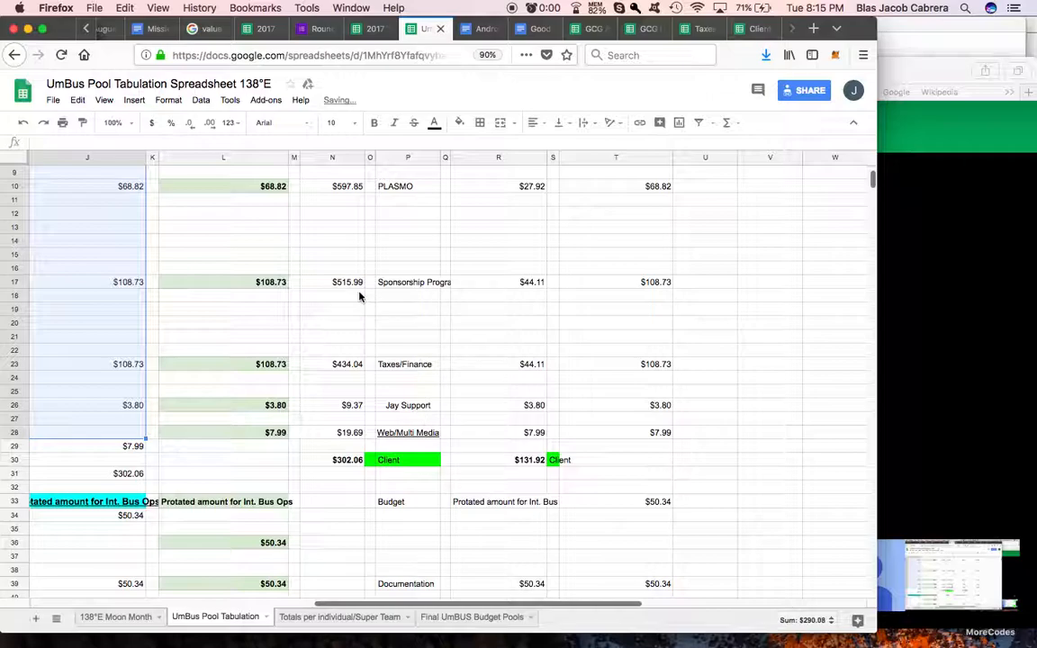
scroll(358, 297, left, 5)
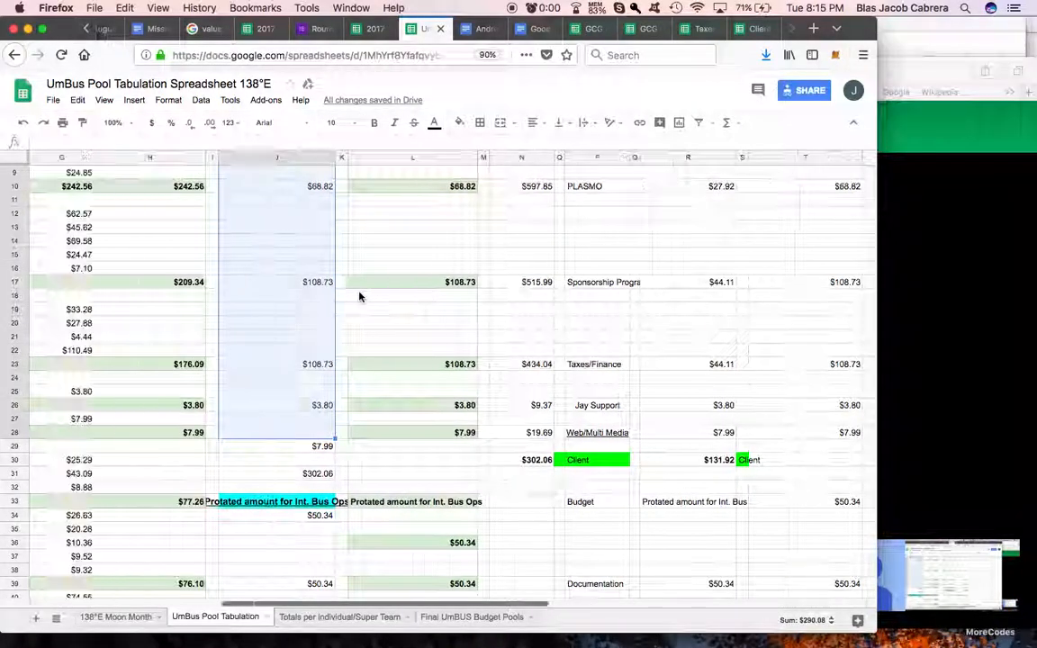
scroll(358, 296, down, 10)
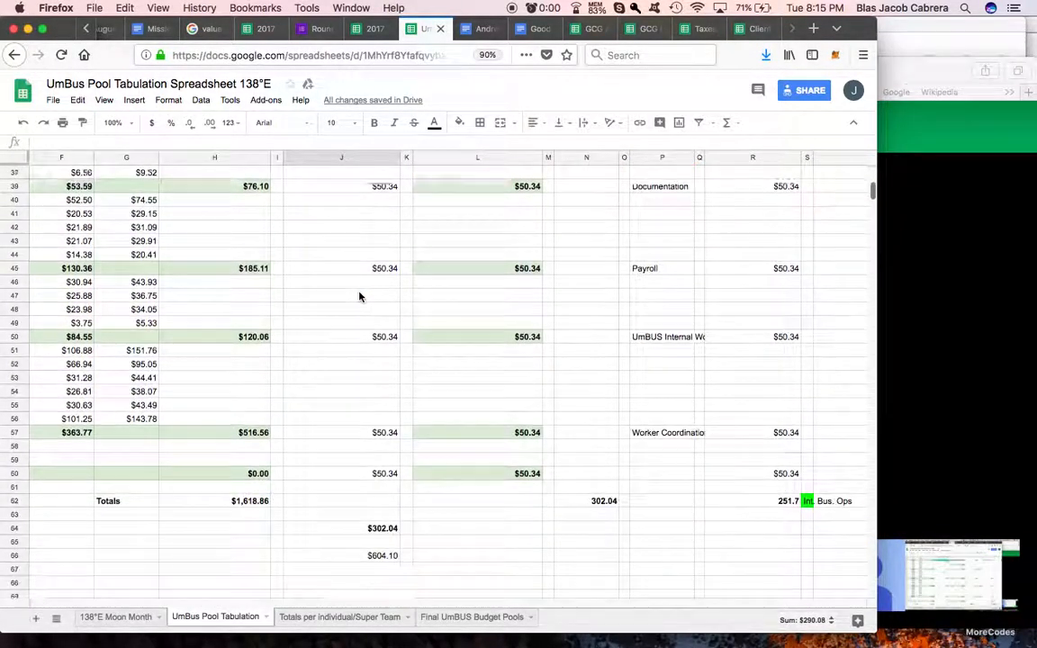
scroll(666, 495, right, 3)
scroll(673, 500, left, 3)
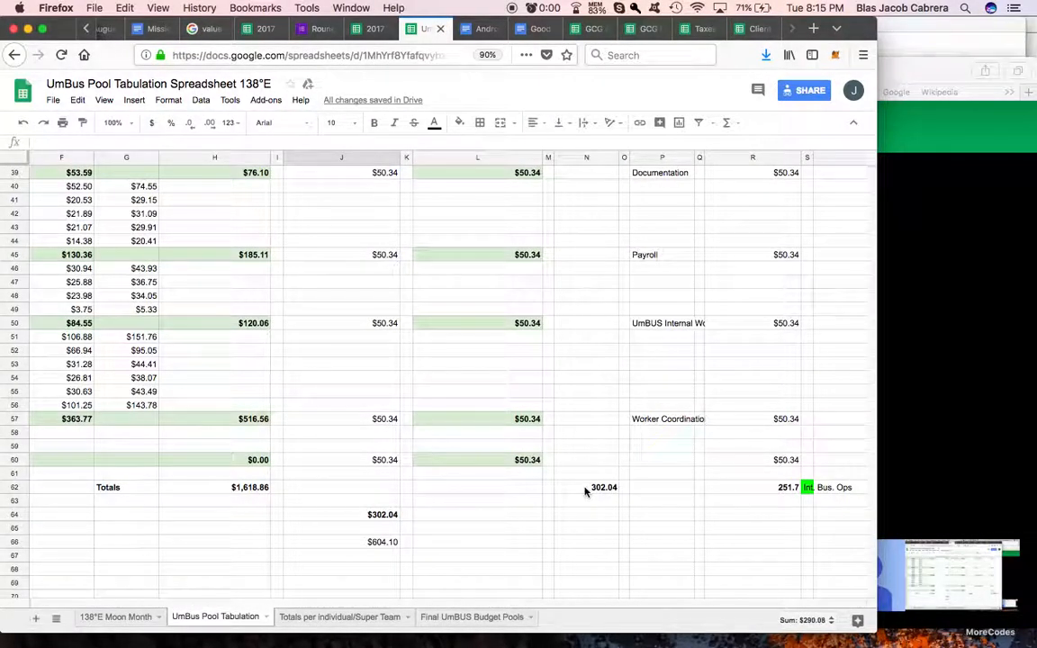
click(383, 542)
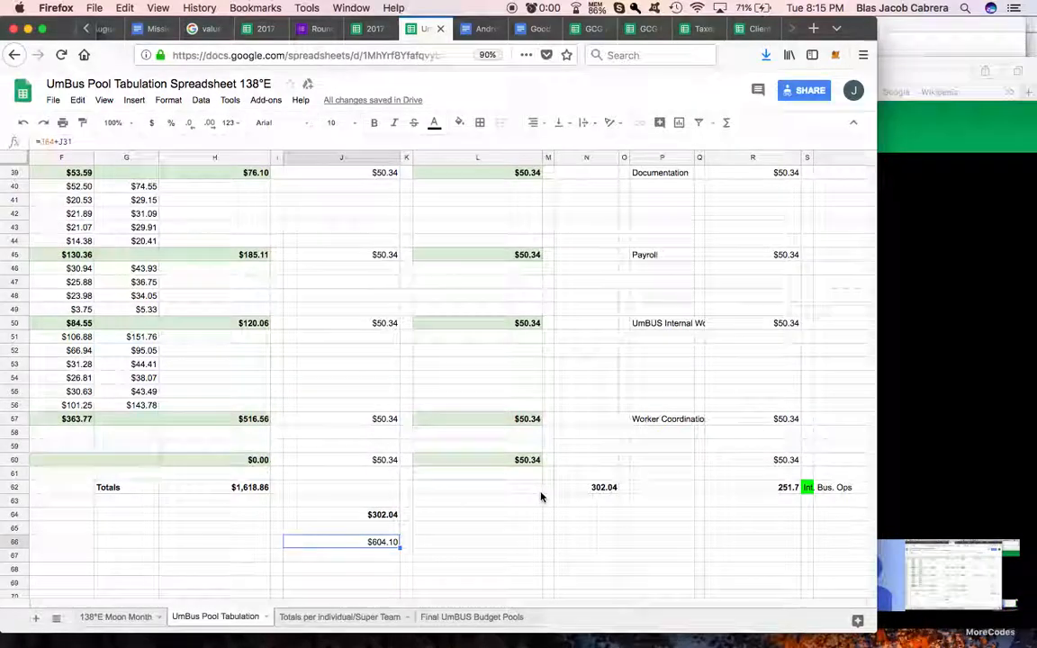
Step: Examine the 3.5x, 1.42x/40.57% and Final UmBUS Budget Pools columns, including the formulas in N4 and T4
scroll(541, 493, right, 3)
scroll(541, 497, up, 10)
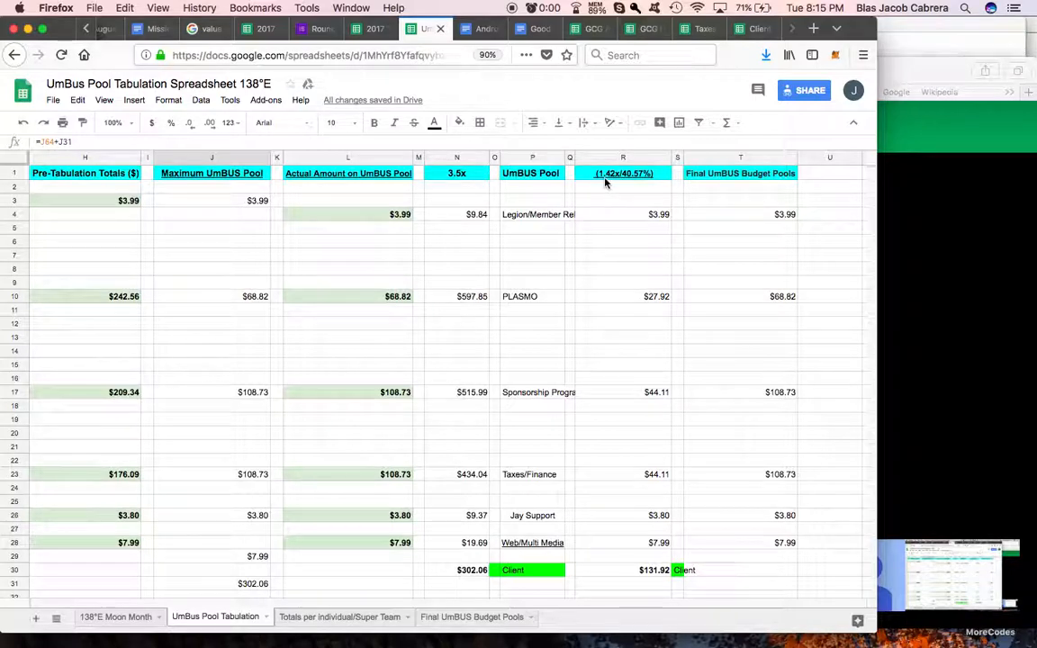
click(461, 176)
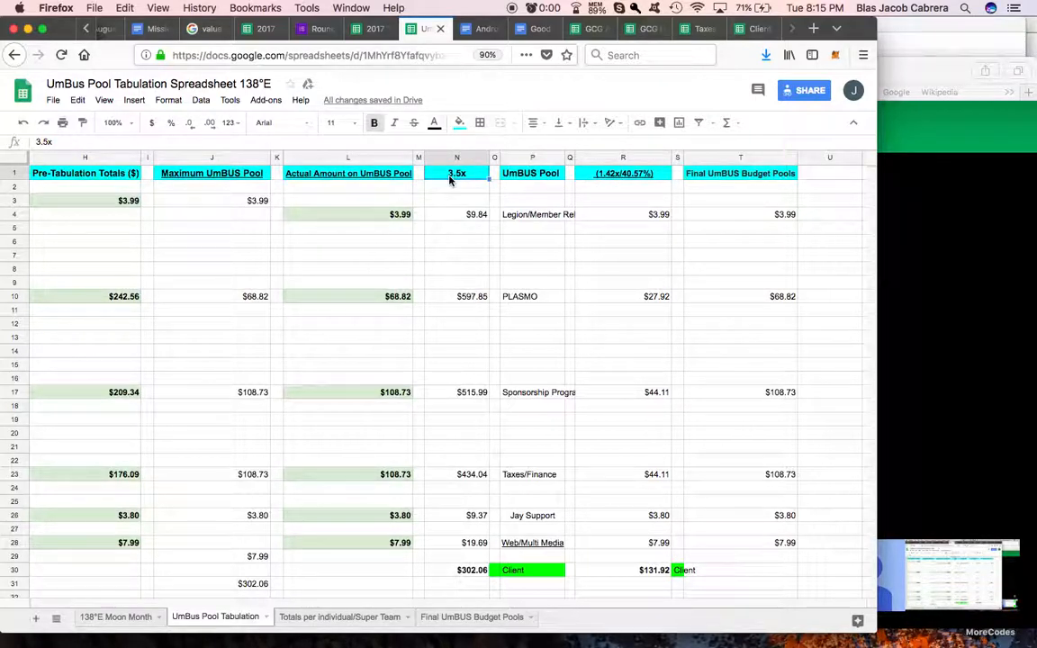
click(456, 218)
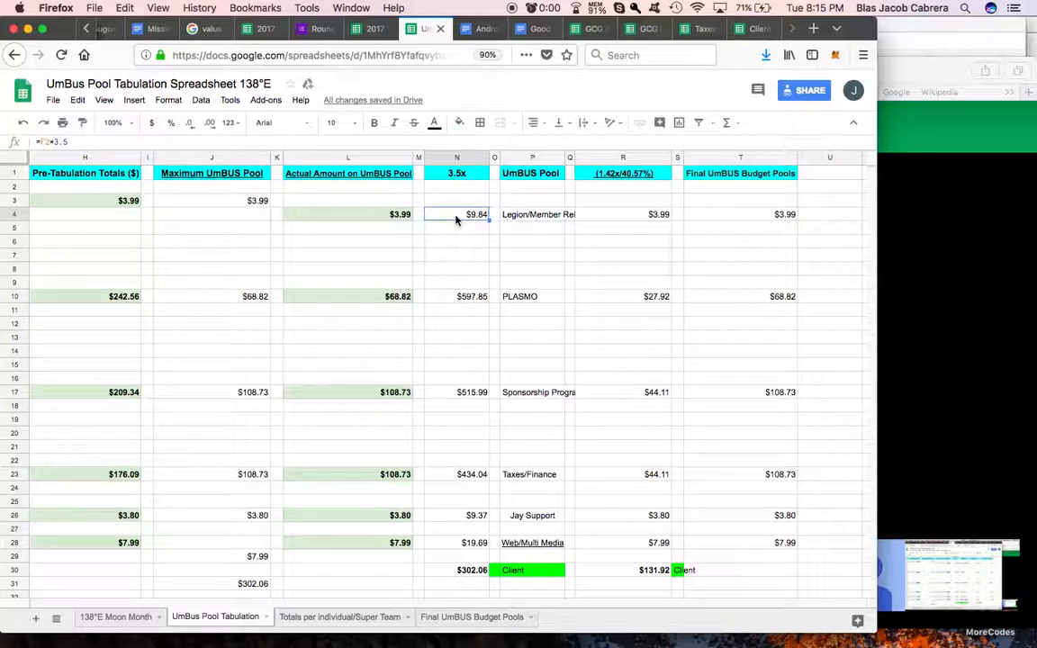
click(459, 175)
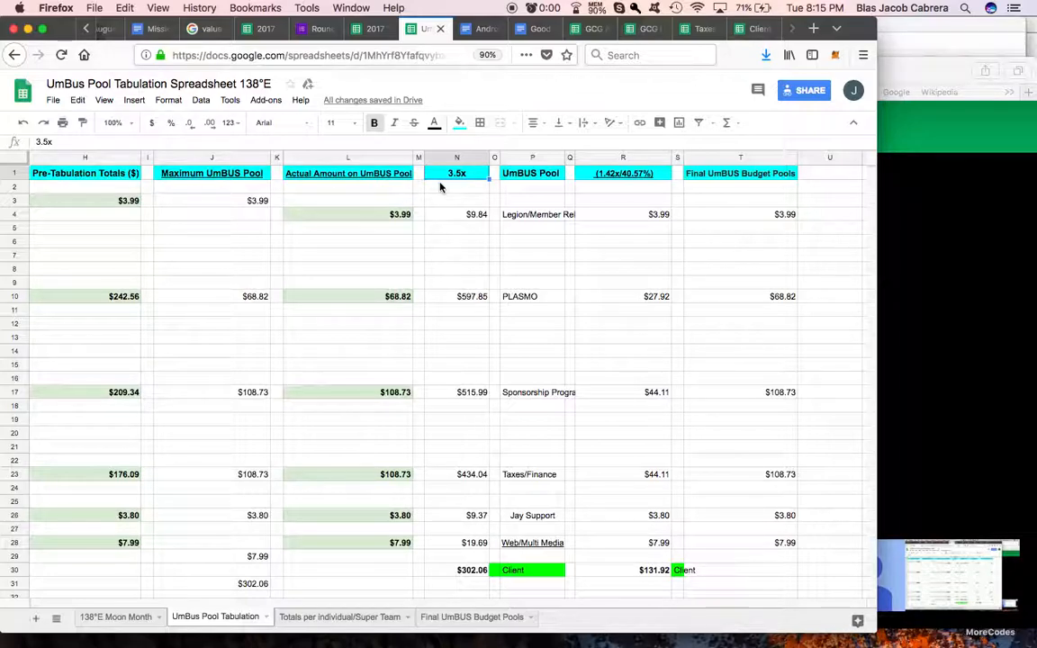
scroll(635, 228, right, 3)
click(634, 214)
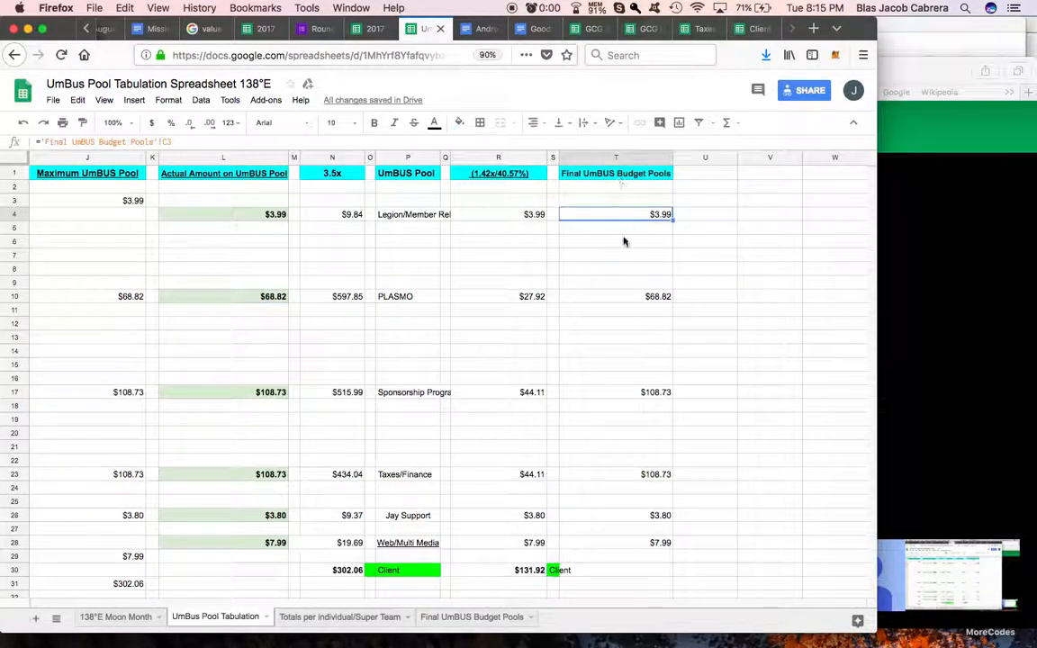
scroll(628, 366, down, 6)
scroll(629, 370, up, 6)
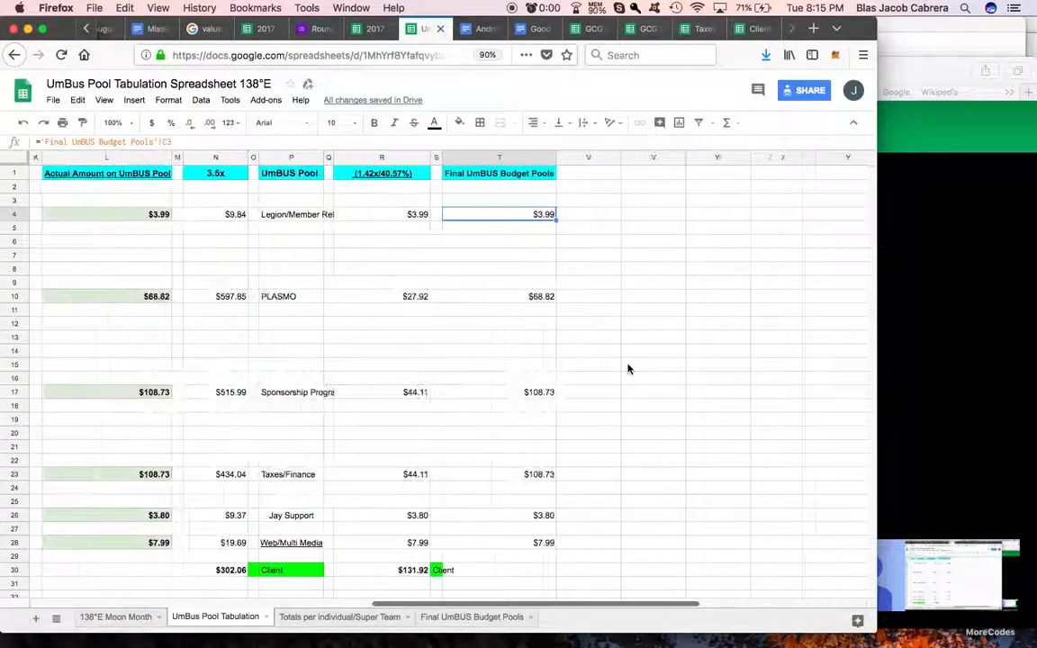
scroll(627, 366, left, 4)
scroll(640, 359, right, 2)
scroll(638, 360, right, 2)
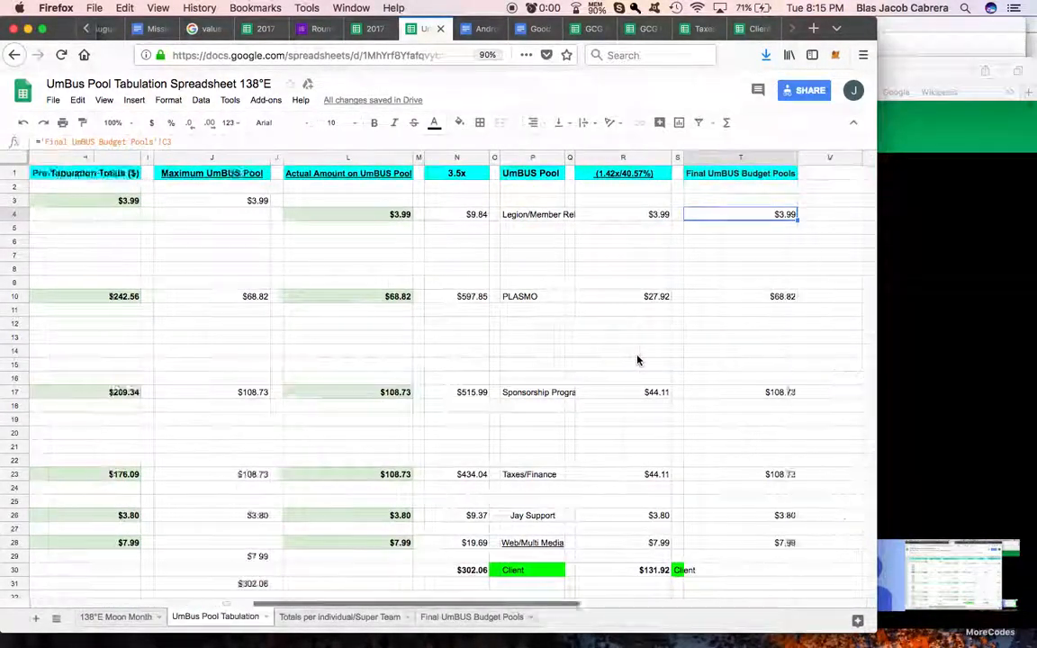
scroll(637, 360, down, 2)
scroll(638, 360, down, 5)
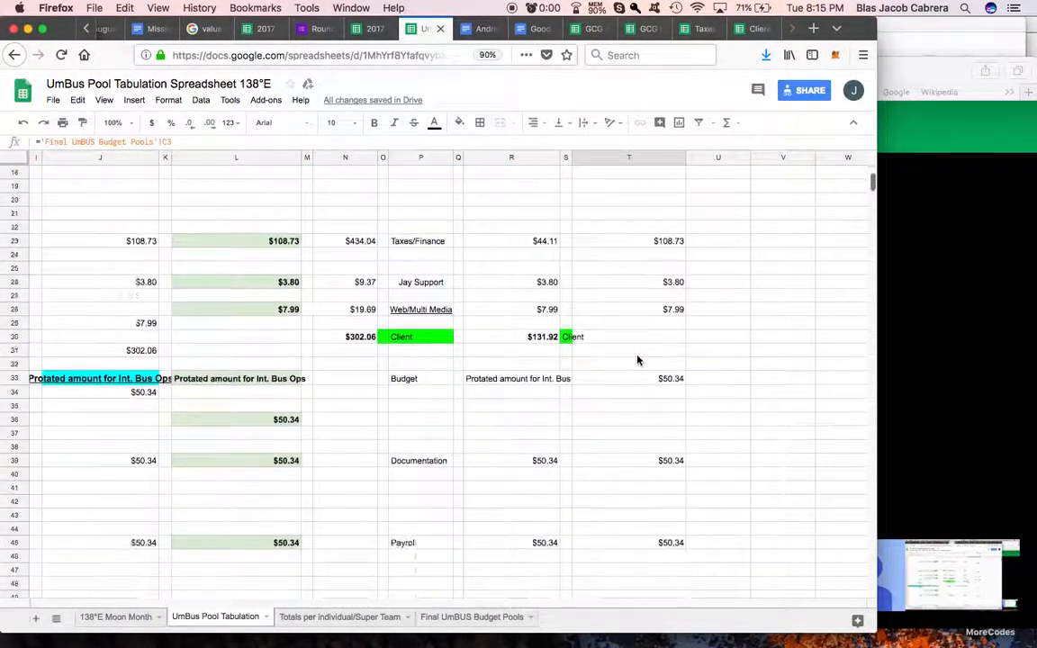
Step: Examine the column headers on the Totals per individual/Super Team sheet, and return to the UmBus Pool Tabulation sheet
click(326, 618)
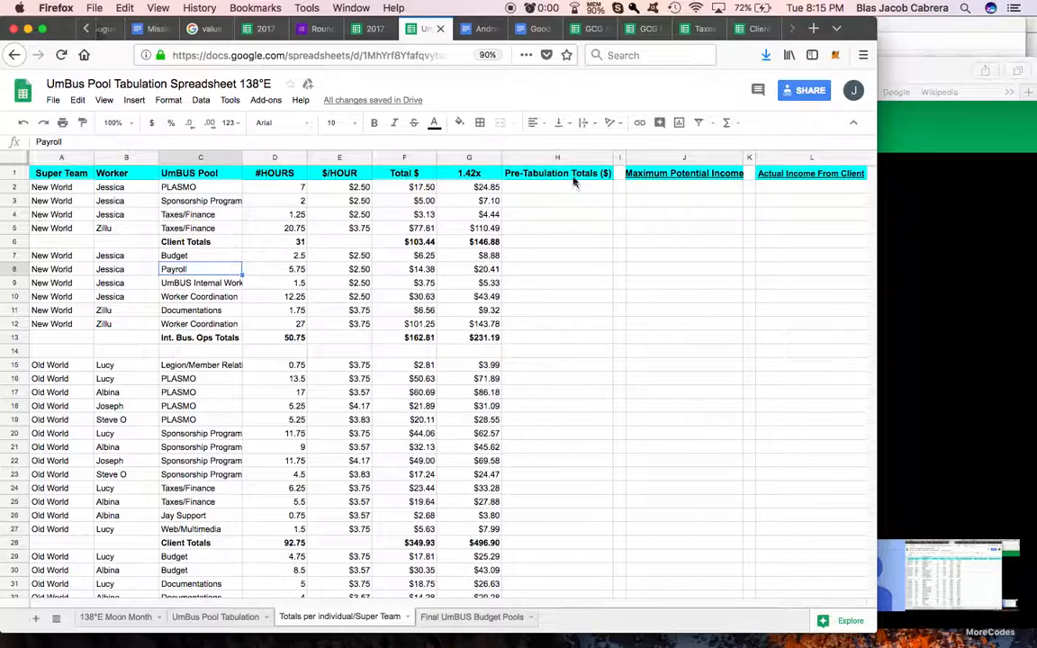
scroll(695, 181, right, 3)
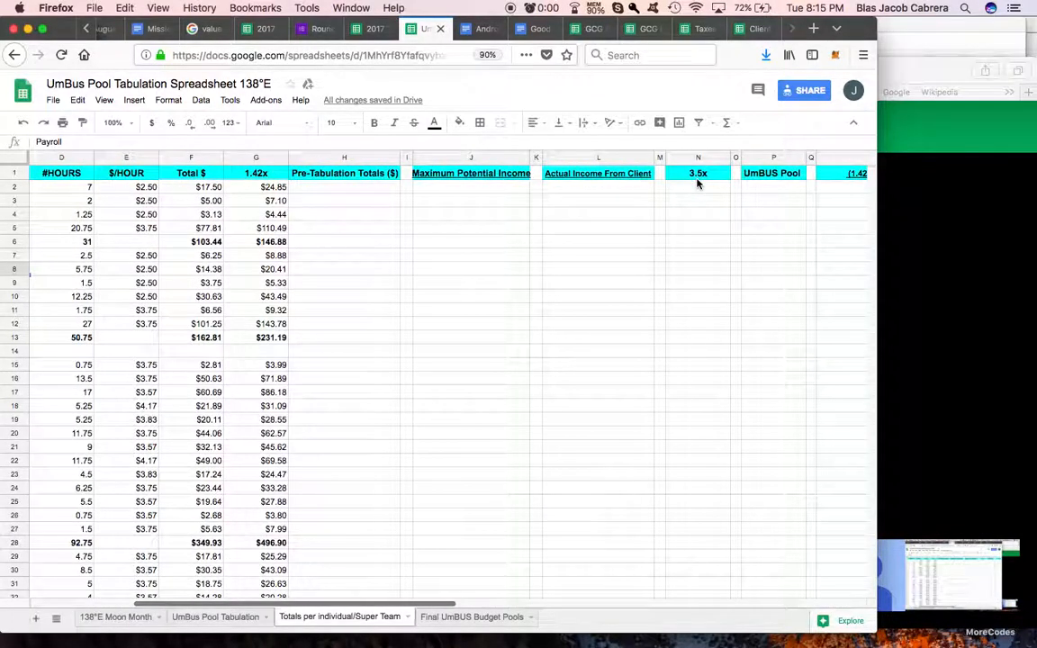
scroll(691, 184, left, 3)
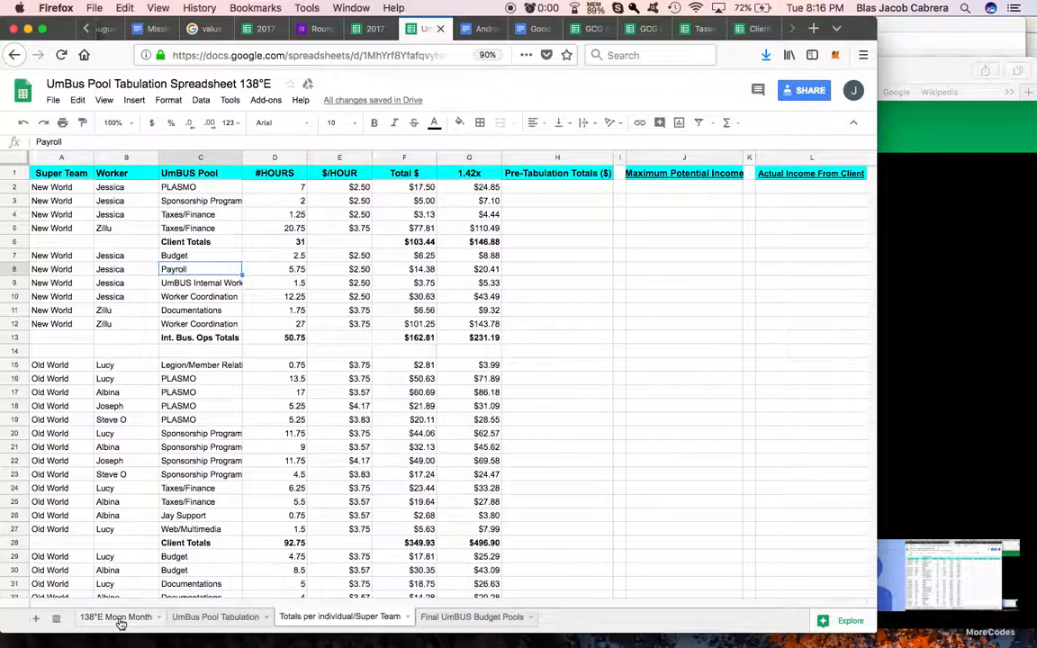
click(215, 618)
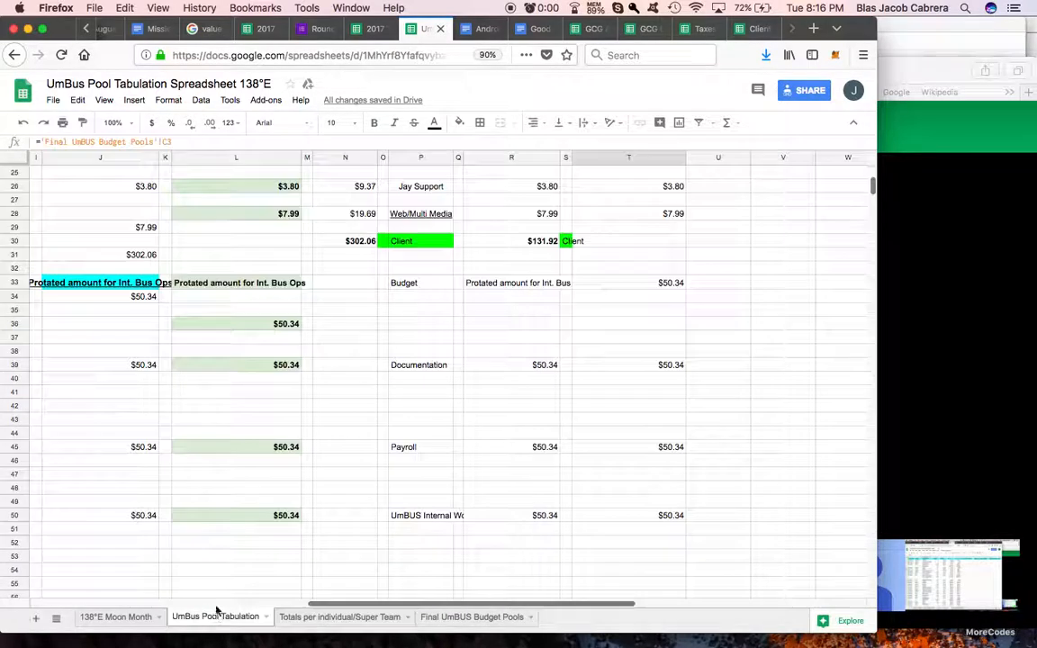
Step: Switch to the Client Income Tabulation Spreadsheet-138°E and place its browser tab directly after the UmBus Pool Tabulation Spreadsheet's
click(374, 30)
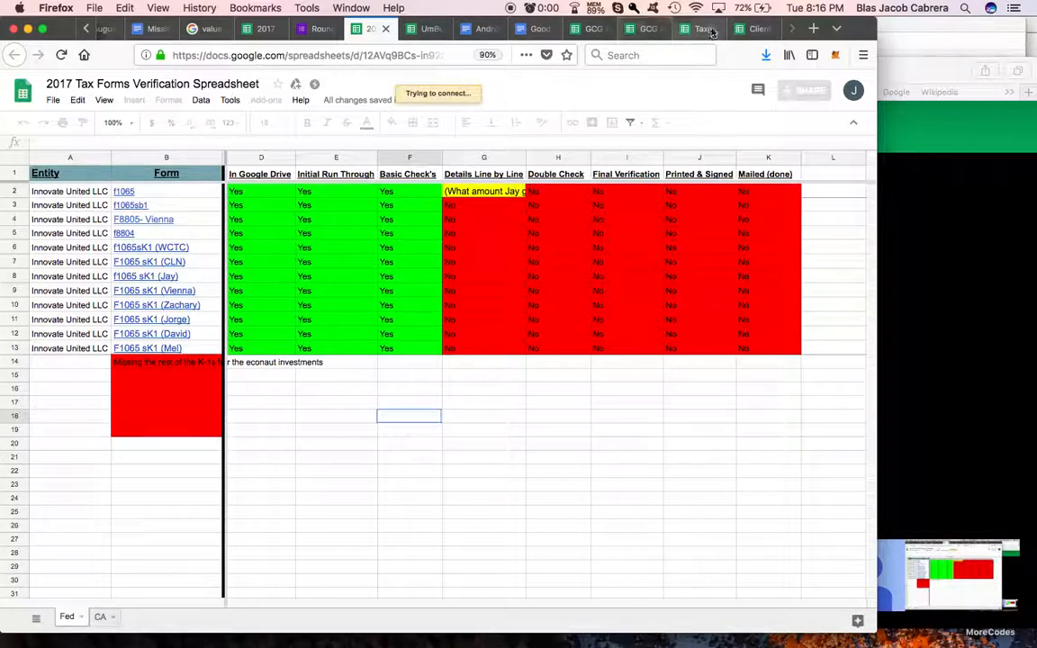
click(758, 31)
drag(629, 27, 477, 28)
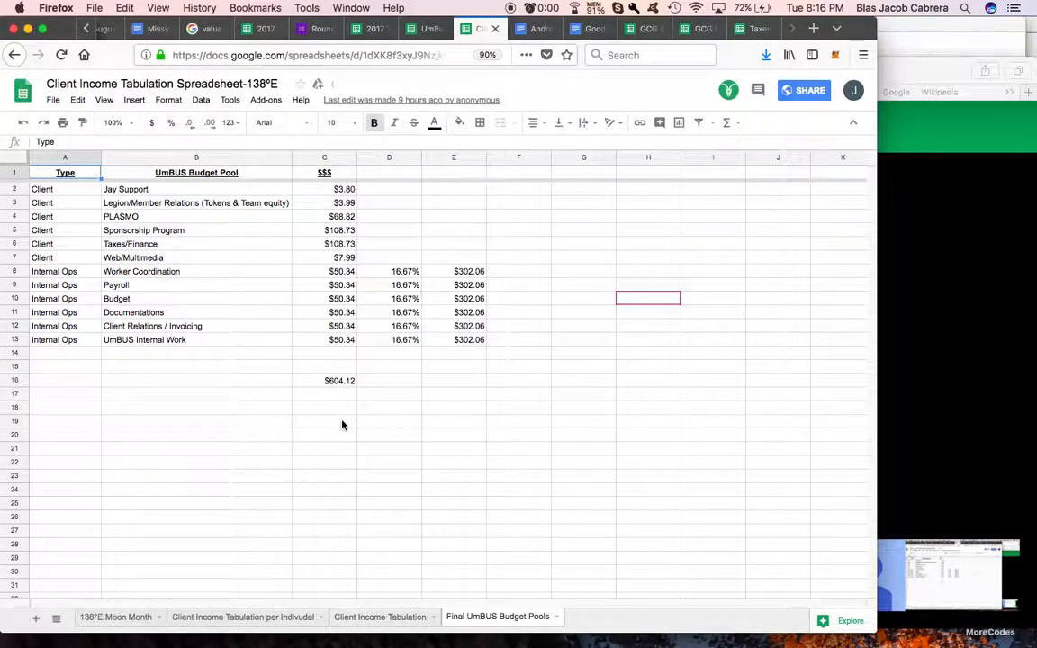
Step: On the Final UmBUS Budget Pools sheet, examine the pool names, their amounts in C2:C13 and the sum formula in C16
drag(206, 189, 207, 350)
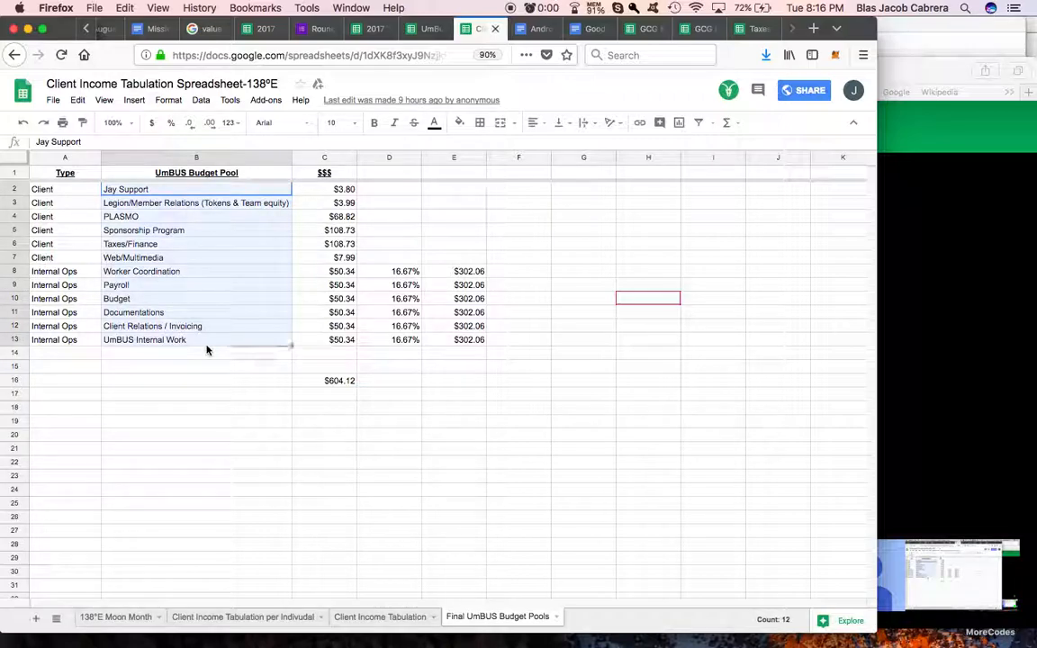
drag(324, 189, 332, 342)
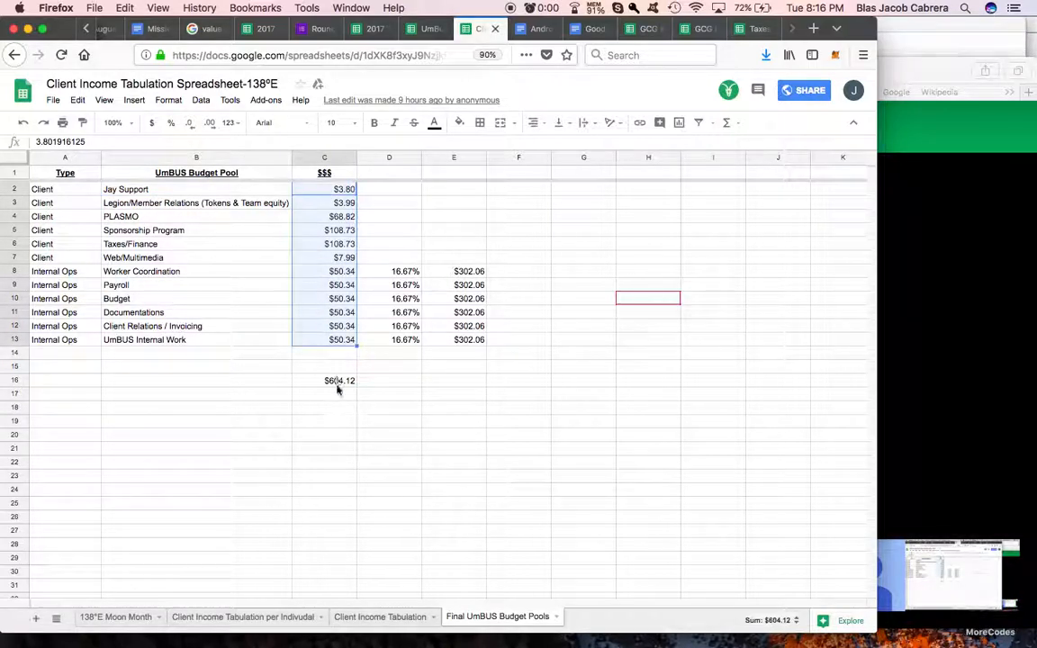
click(338, 387)
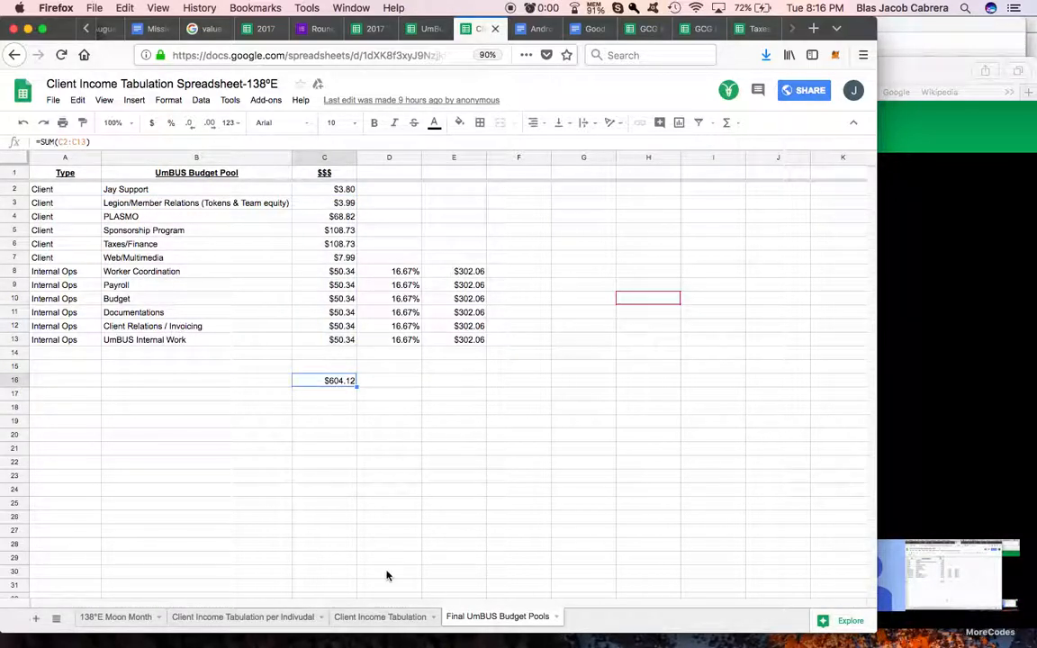
Step: On the client spreadsheet's 138°E Moon Month sheet, fill the Maximum Potential Income header cell J1 with cyan
click(366, 621)
click(108, 619)
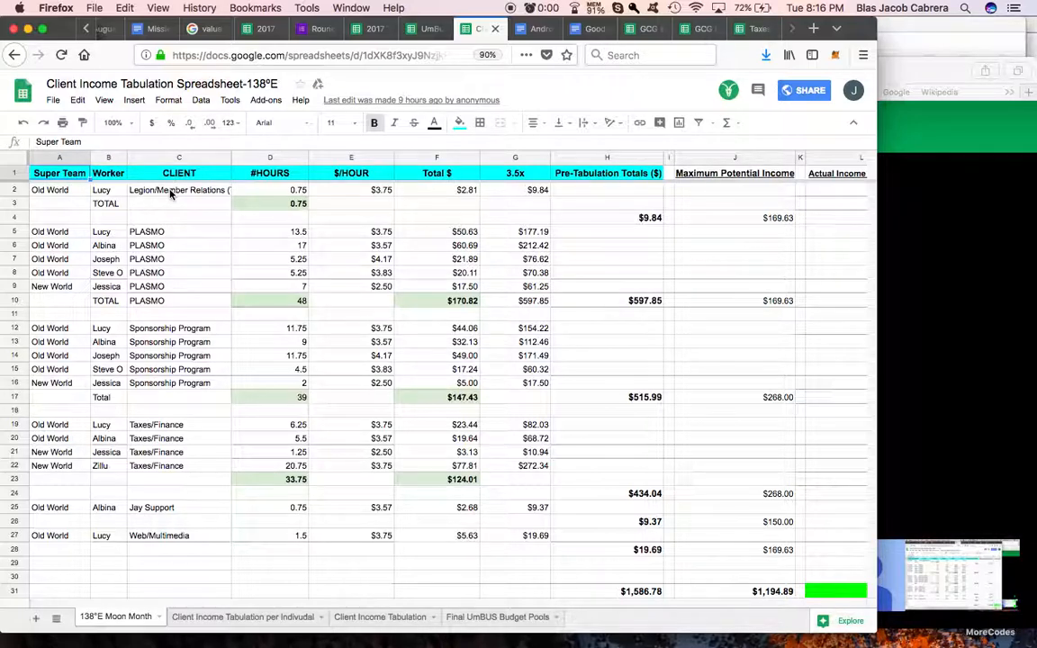
drag(171, 193, 180, 537)
click(731, 173)
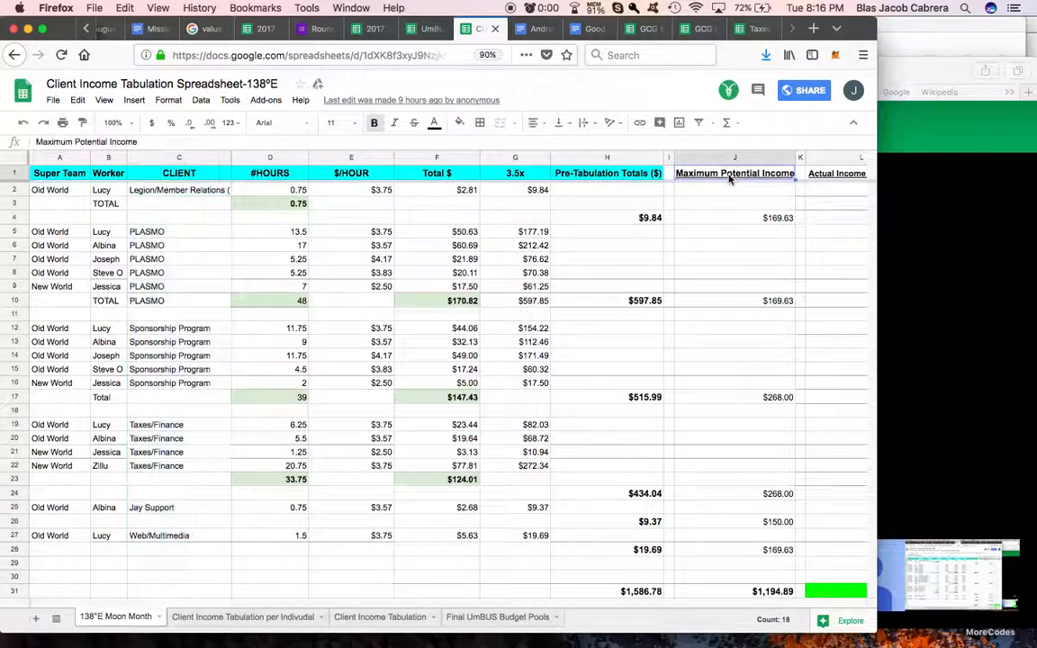
click(458, 122)
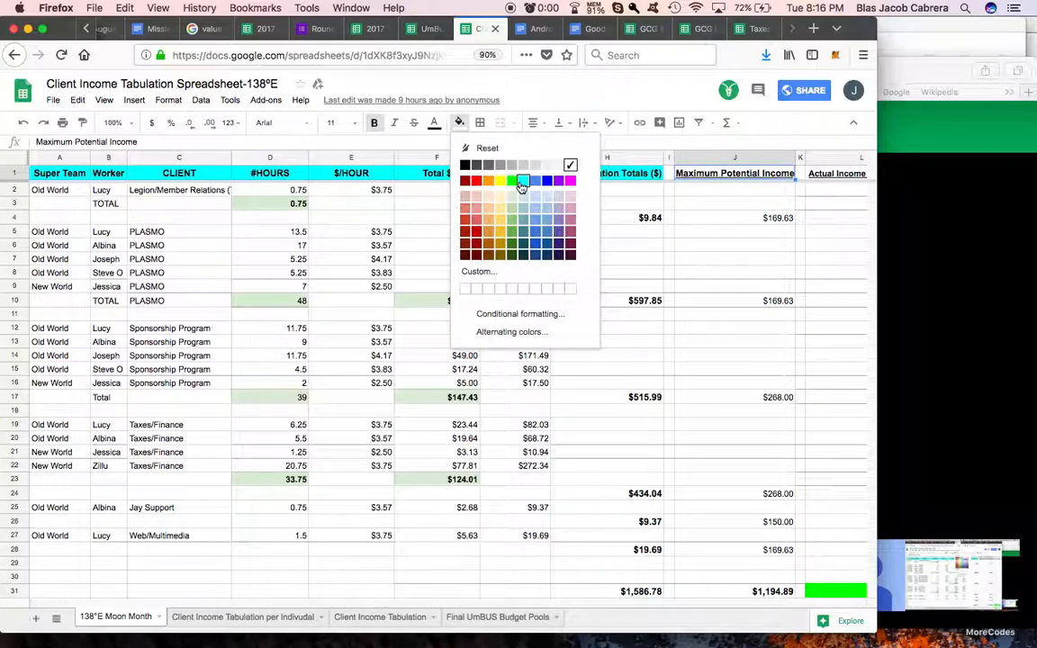
click(523, 179)
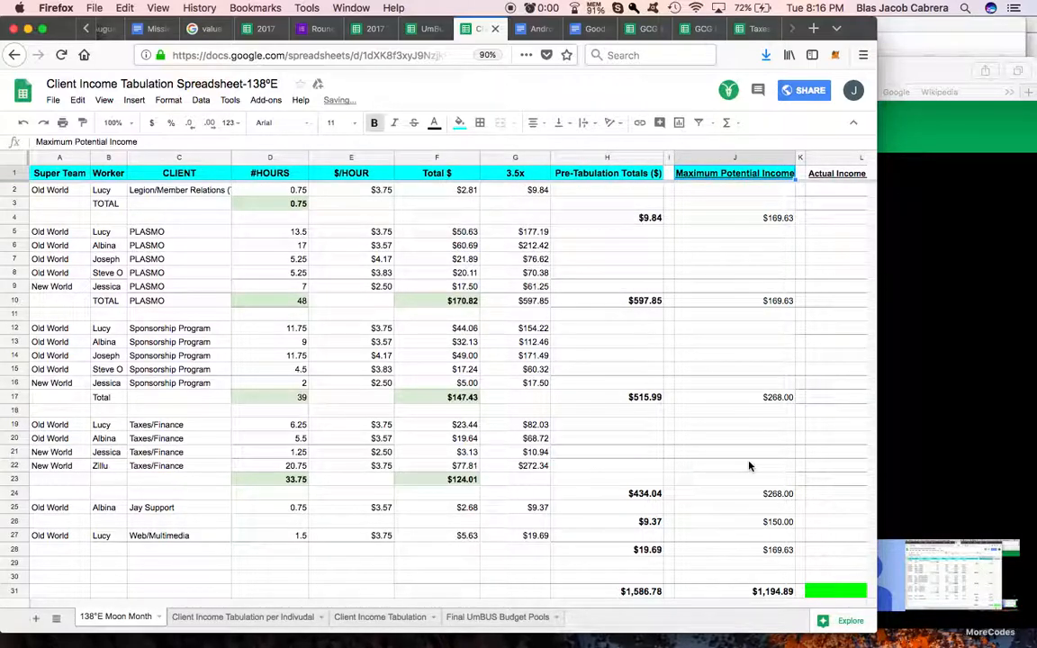
Step: Check the sum formulas in J31 and L31 beneath the Maximum Potential Income and Actual Income From Client columns
scroll(747, 467, down, 2)
click(745, 522)
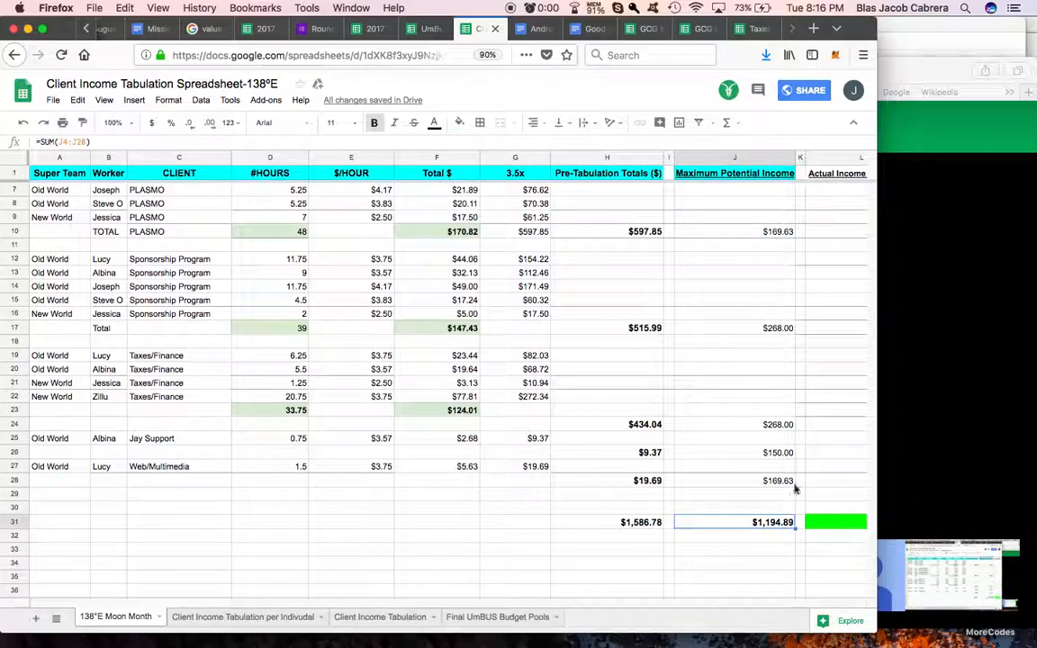
scroll(757, 538, right, 3)
click(680, 530)
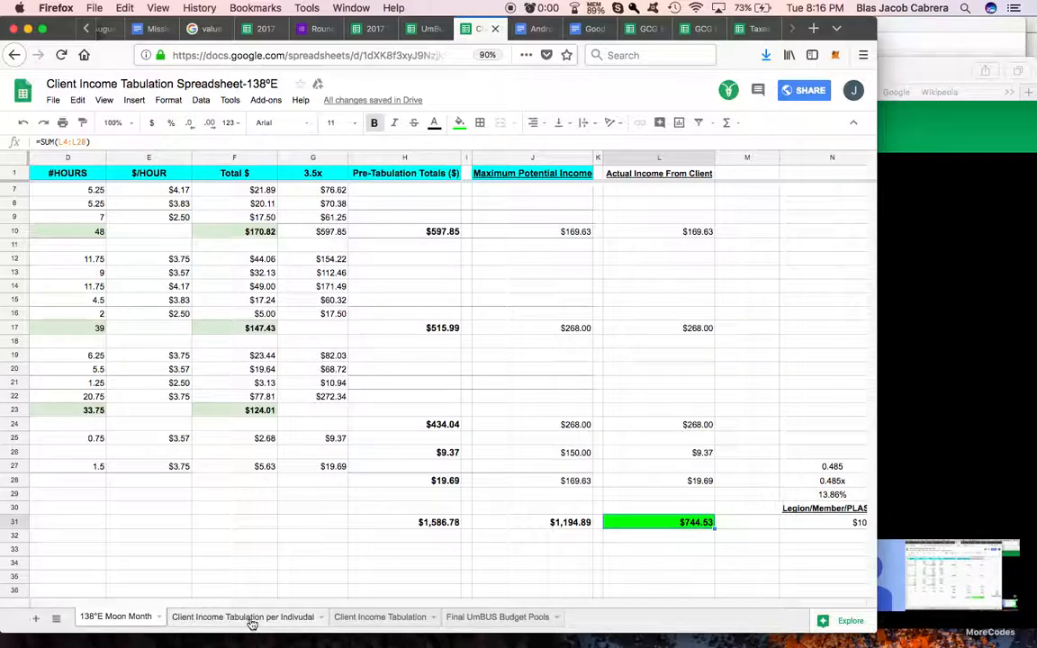
Step: Examine the Client Income Tabulation per Indivudal sheet, from the client hours through the percentage columns to each worker's final amounts
click(253, 618)
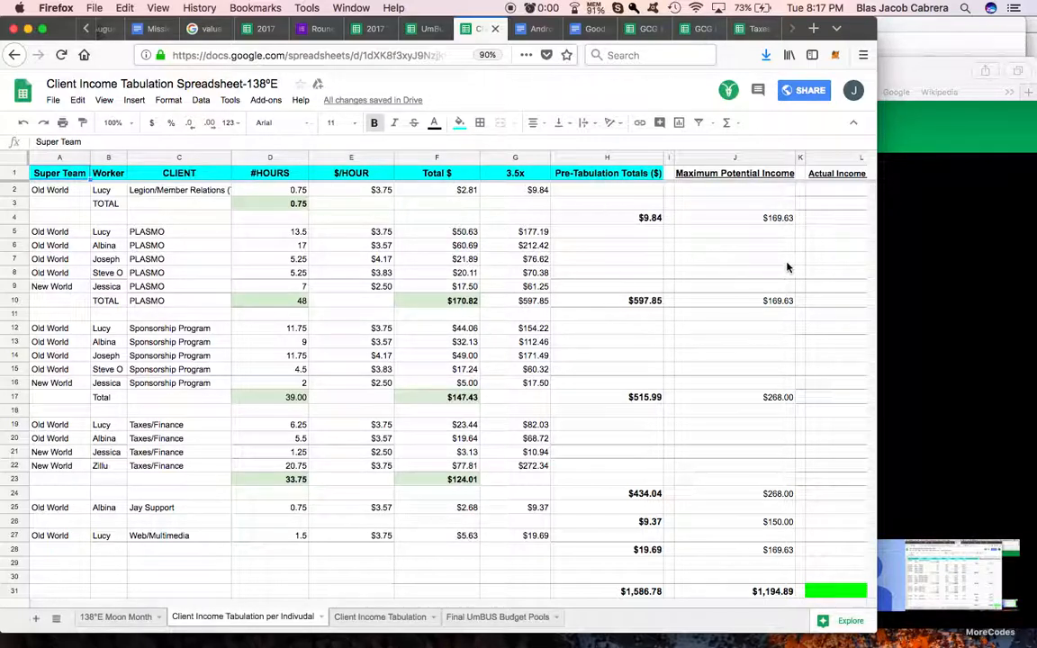
scroll(795, 267, right, 2)
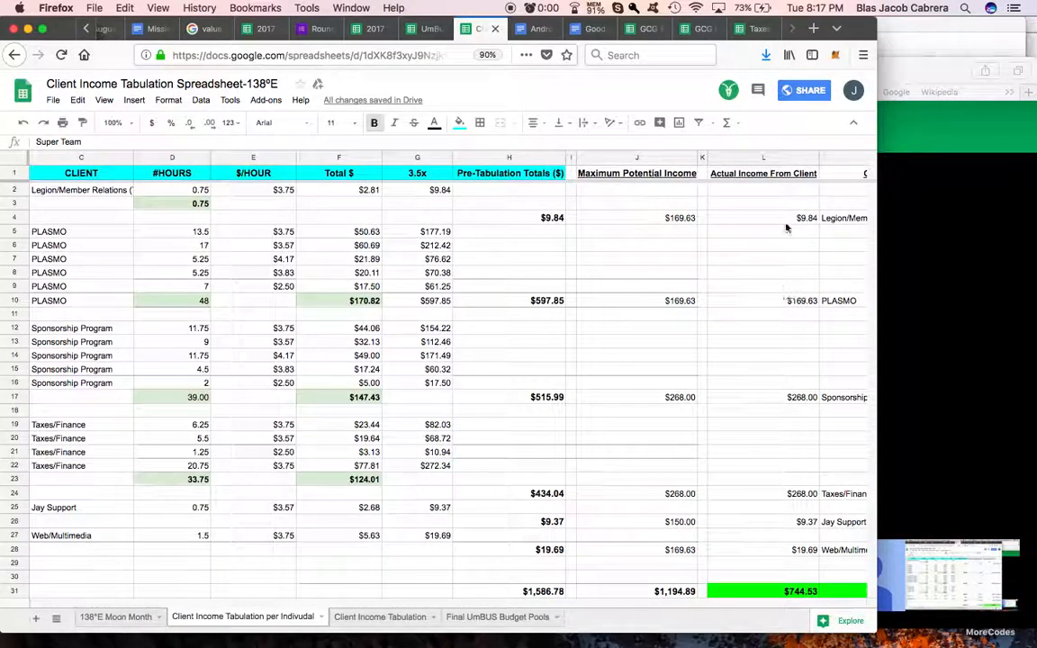
scroll(786, 329, right, 3)
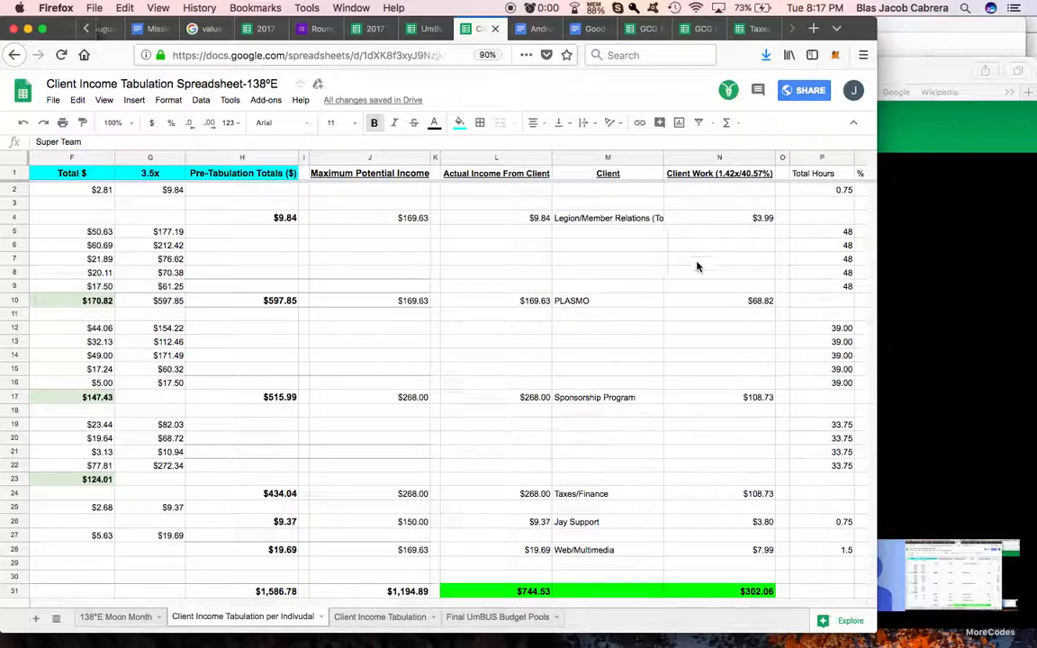
scroll(693, 265, right, 1)
scroll(697, 267, right, 3)
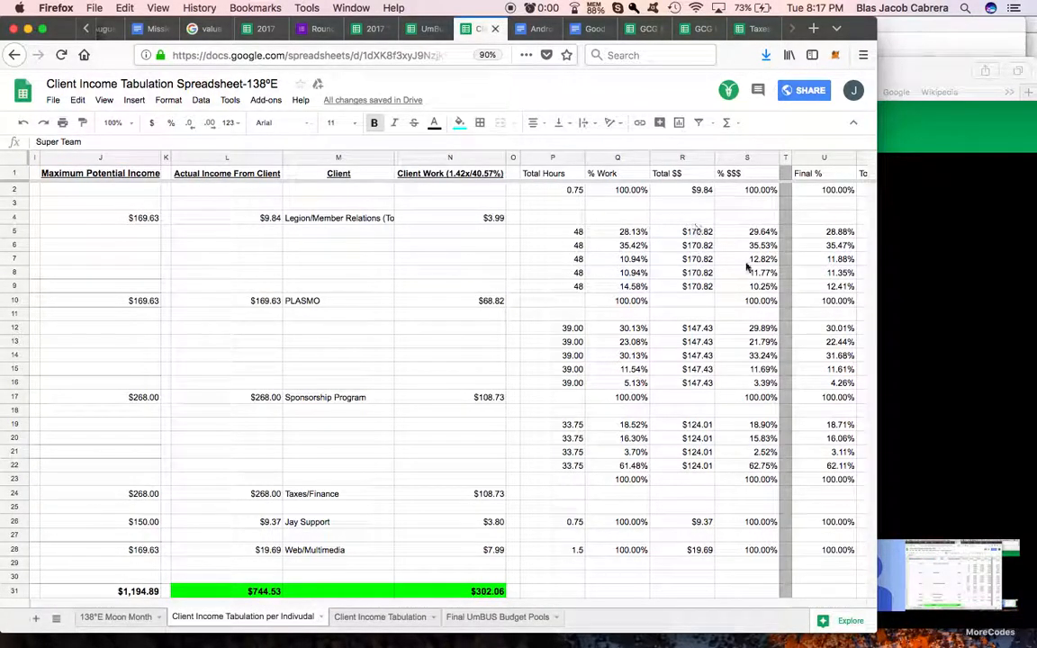
scroll(759, 267, right, 1)
scroll(759, 266, right, 1)
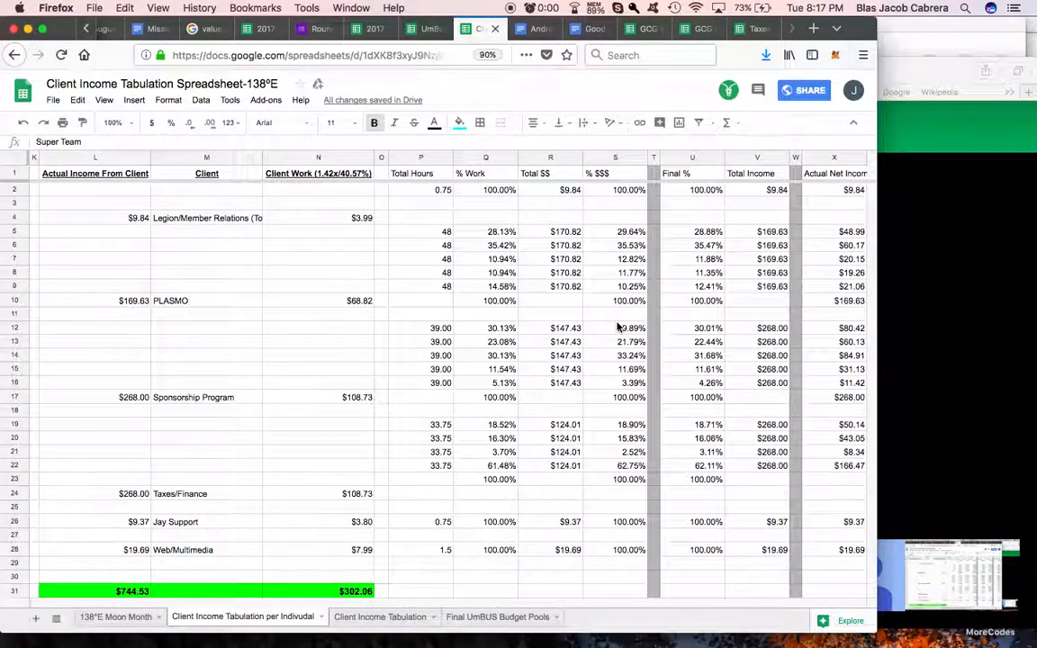
scroll(617, 328, right, 3)
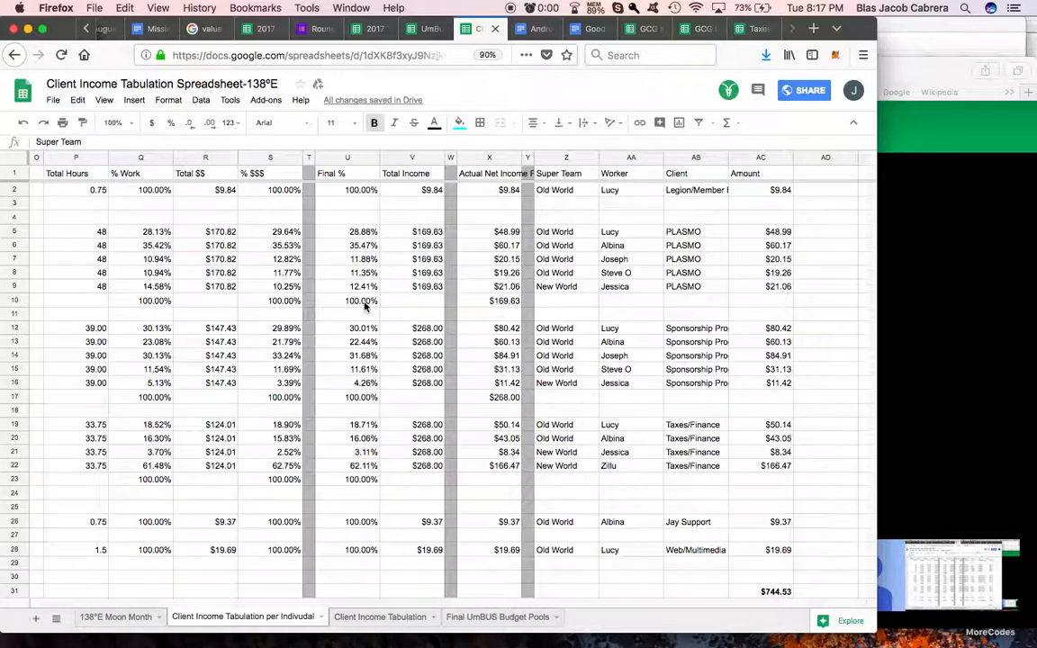
scroll(463, 303, left, 10)
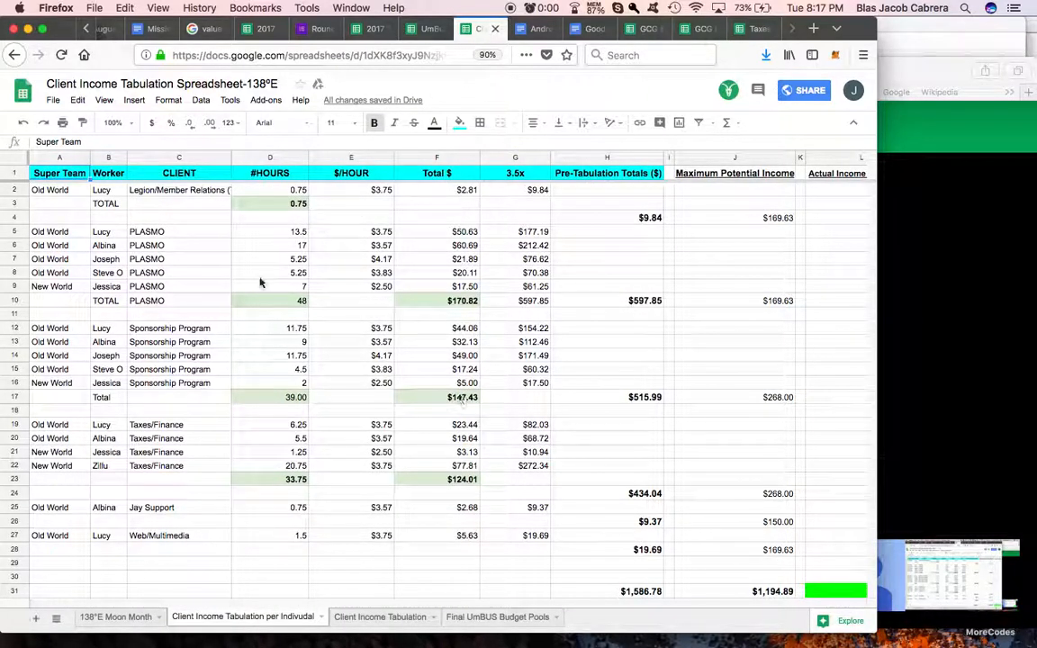
Step: Return to the UmBus Pool Tabulation Spreadsheet 138°E and examine the pool rows and columns on its 138°E Moon Month sheet
click(436, 34)
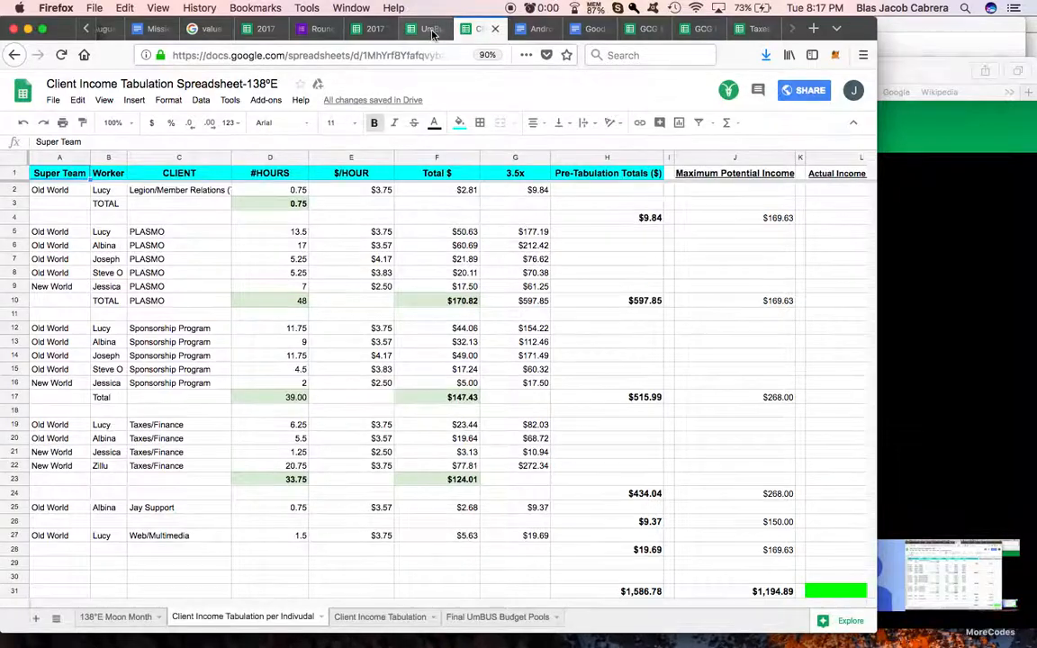
click(122, 618)
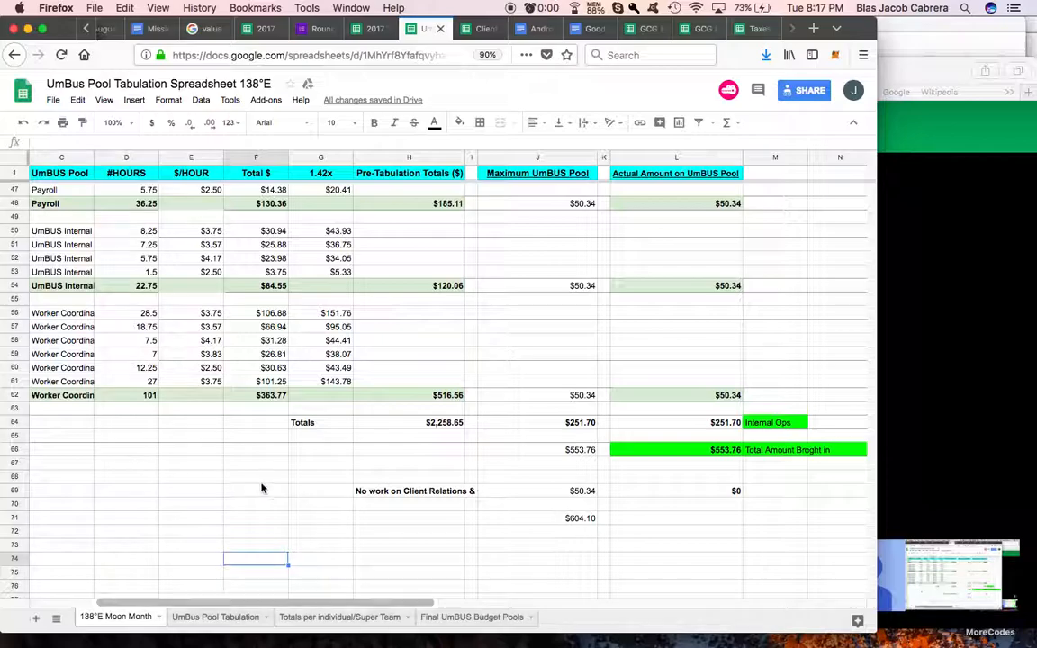
scroll(260, 477, up, 6)
scroll(260, 477, left, 3)
scroll(255, 474, up, 10)
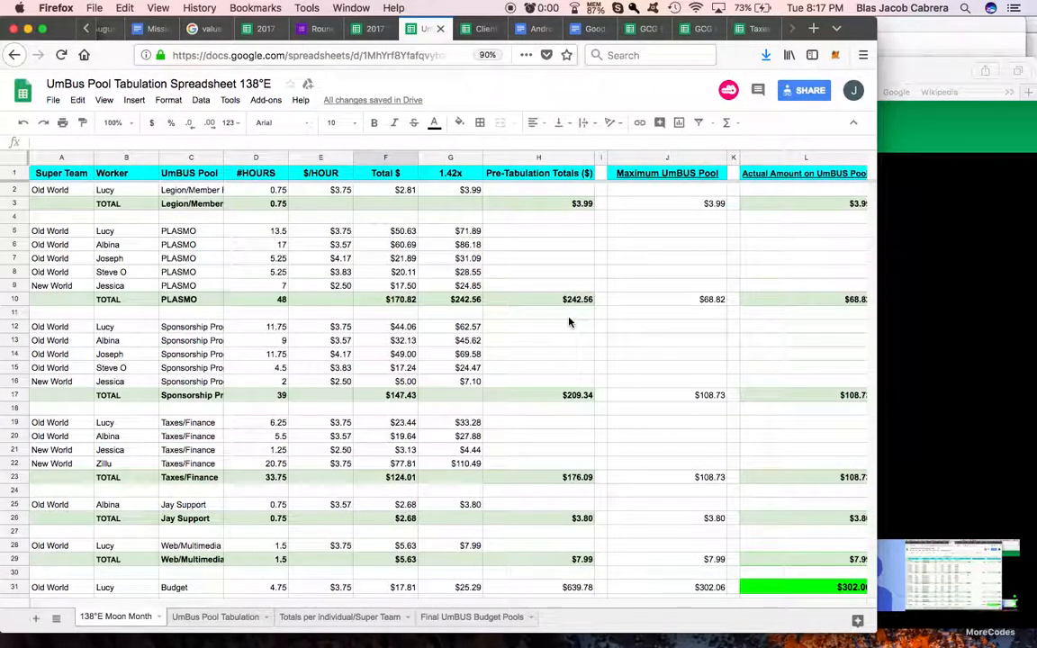
scroll(569, 323, right, 5)
scroll(569, 323, left, 5)
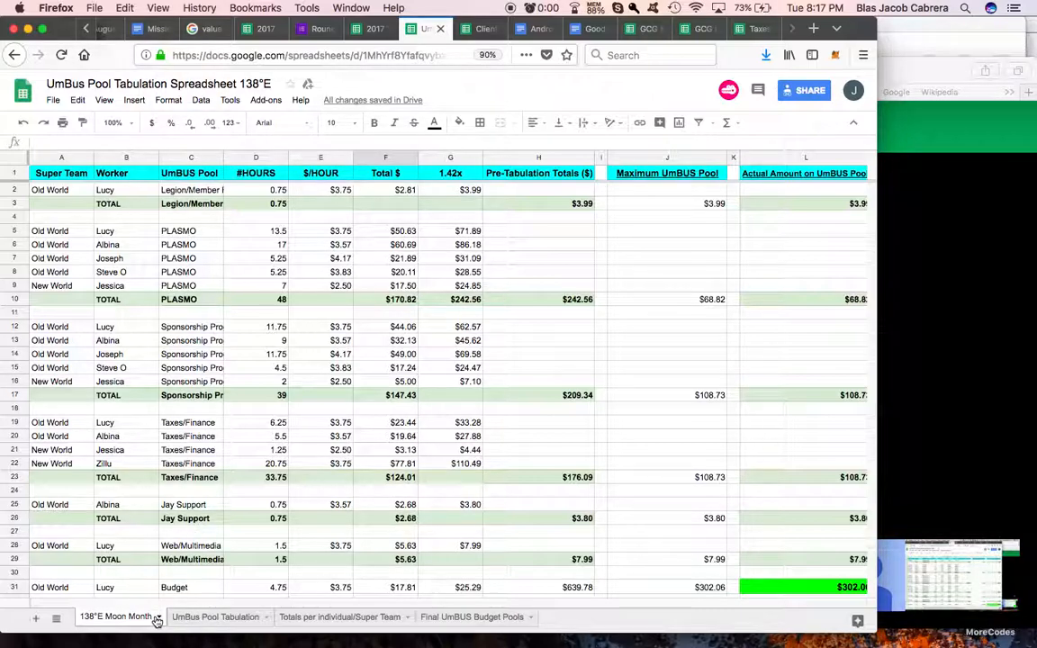
Step: Duplicate the 138°E Moon Month sheet in the UmBus Pool Tabulation Spreadsheet
click(318, 621)
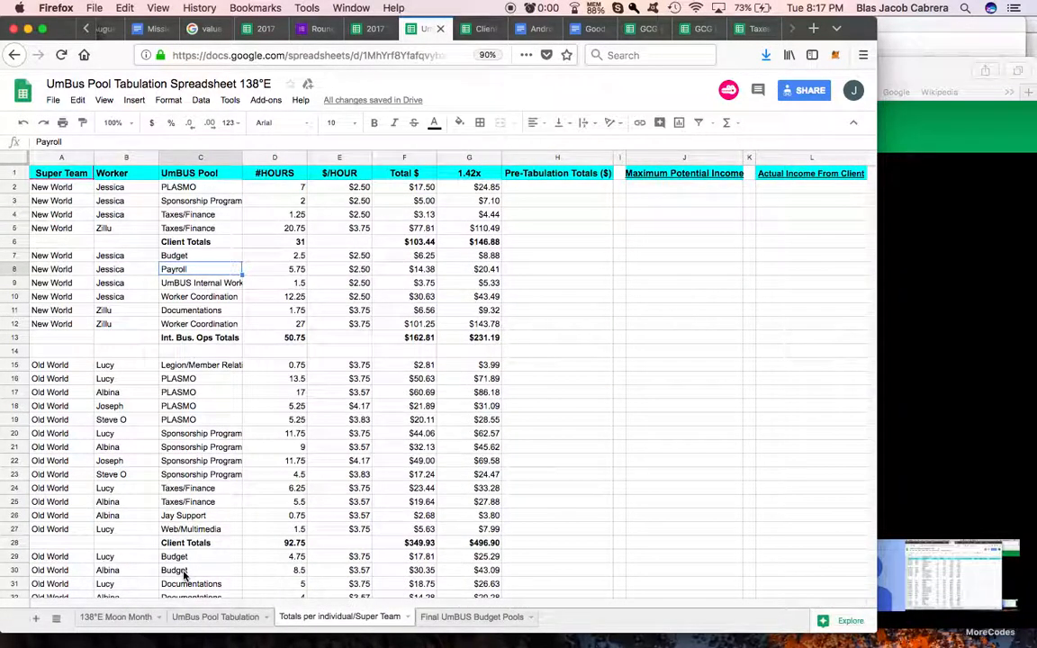
click(119, 621)
click(159, 617)
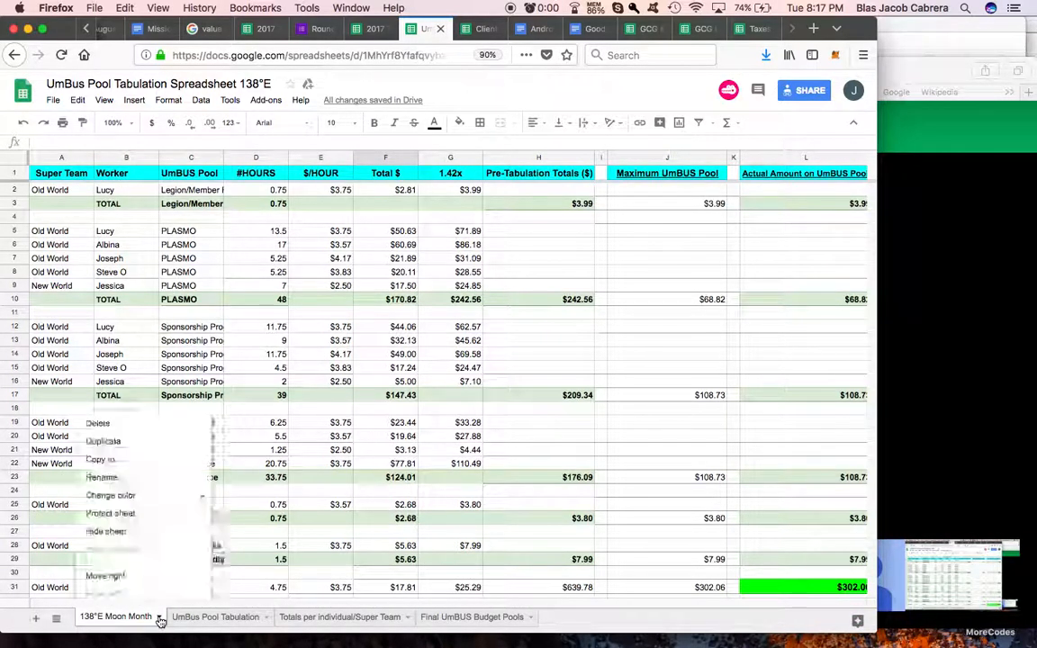
click(171, 449)
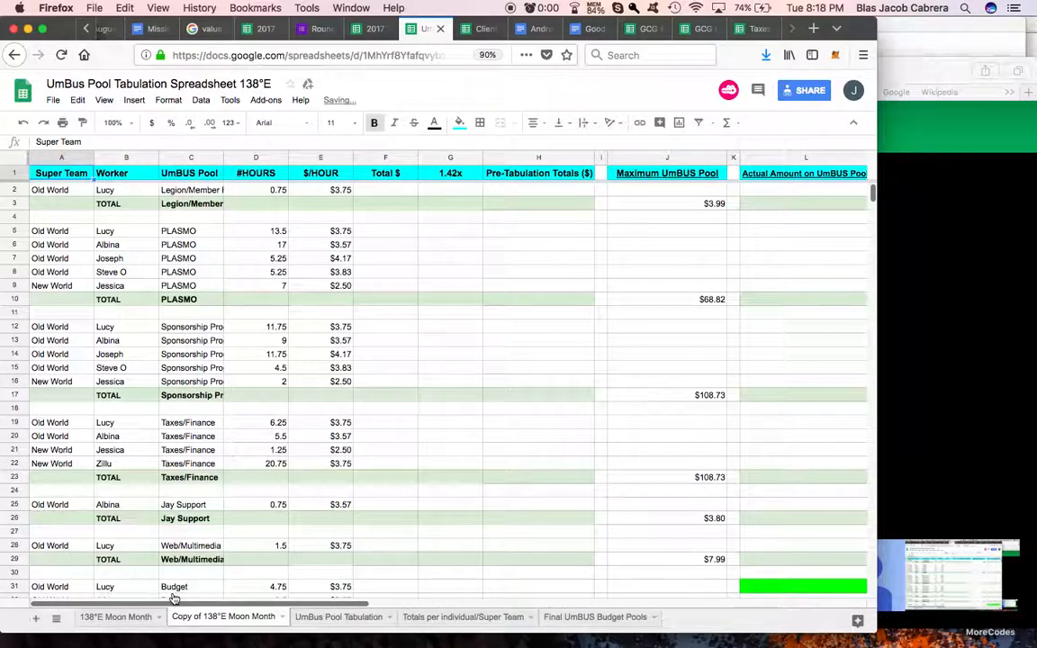
Step: On the original 138°E Moon Month sheet, examine the Actual Amount on UmBUS Pool column from the client pools to the prorated amounts
click(112, 617)
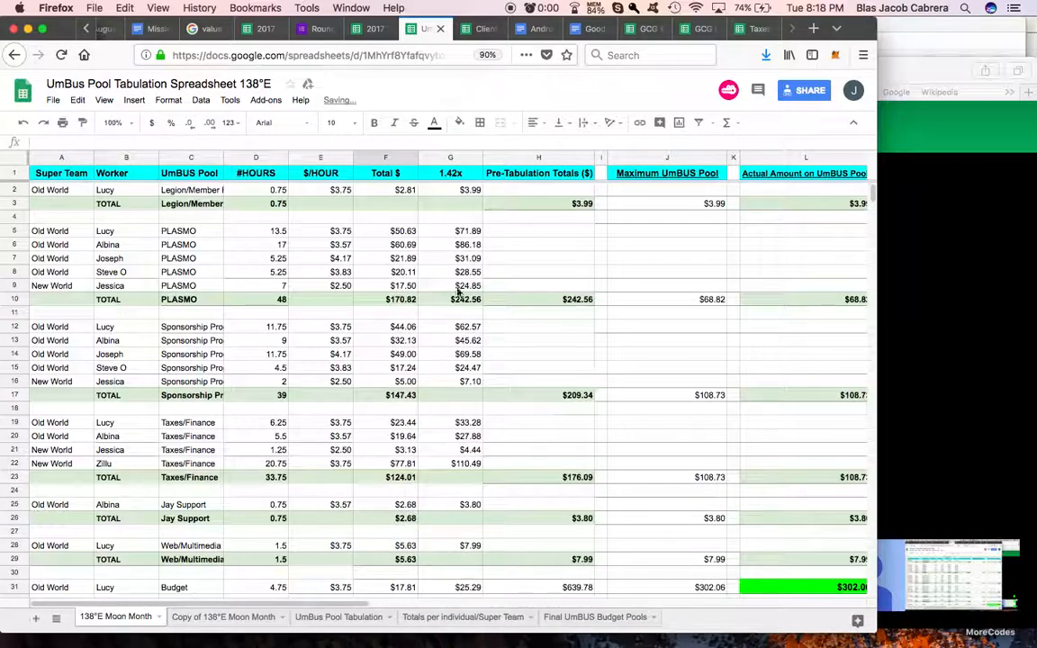
scroll(522, 333, right, 5)
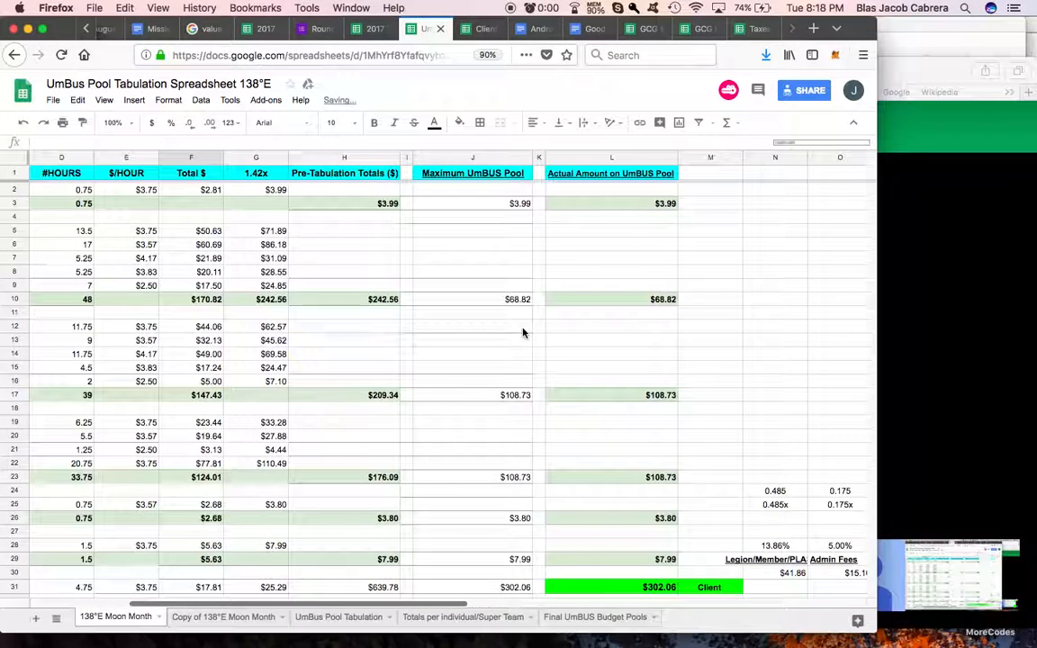
drag(481, 203, 487, 573)
scroll(488, 540, down, 3)
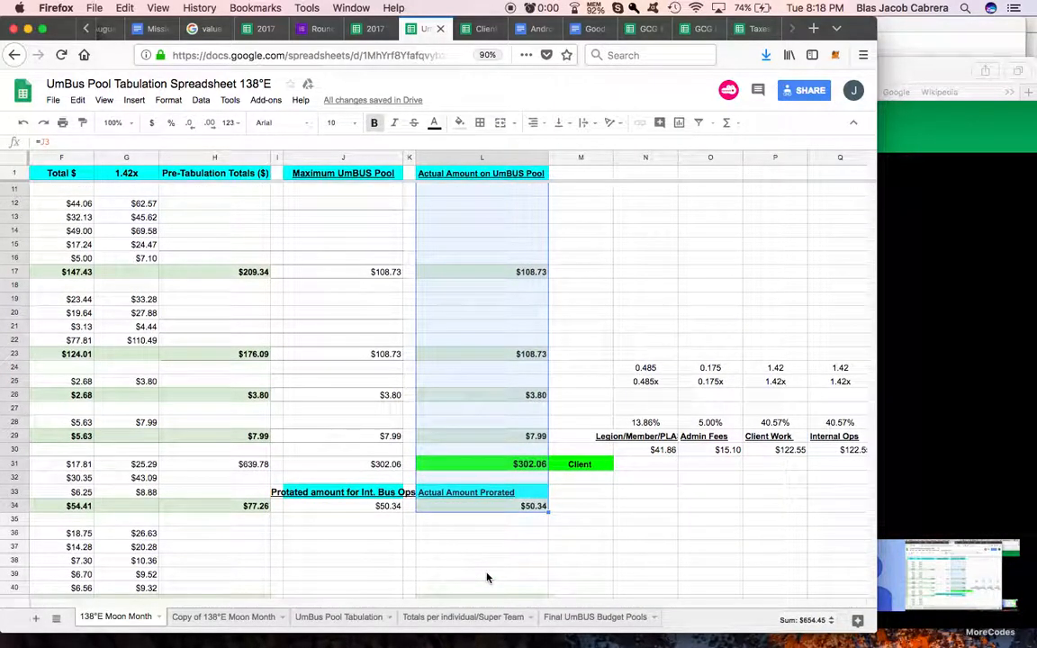
click(486, 577)
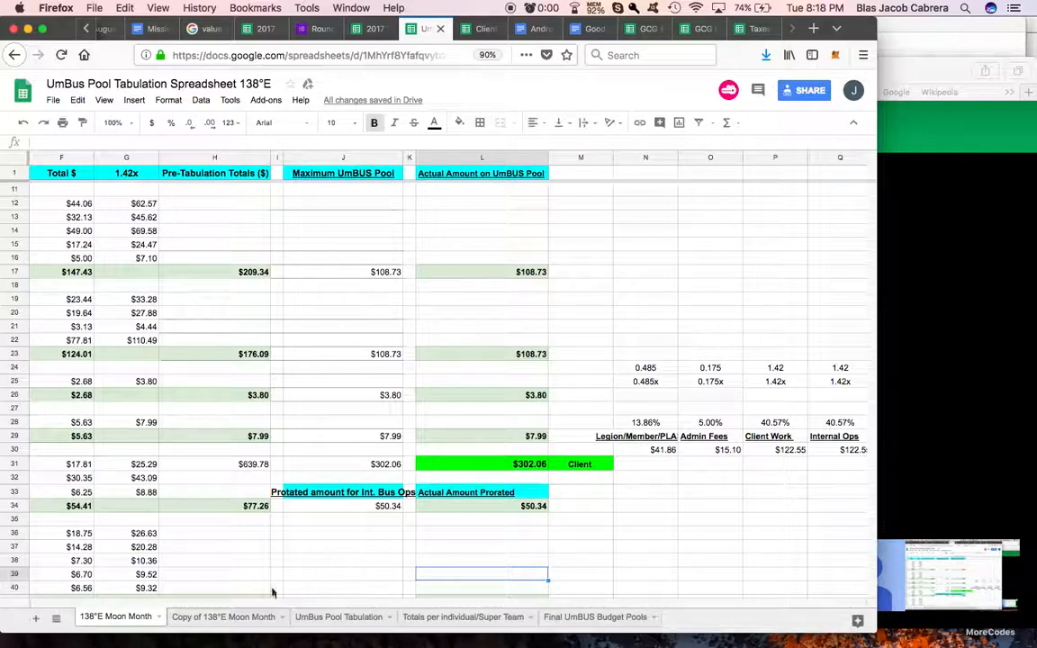
Step: Rename the copied 138°E Moon Month sheet as Totals per Indivudal/Super Team
click(216, 618)
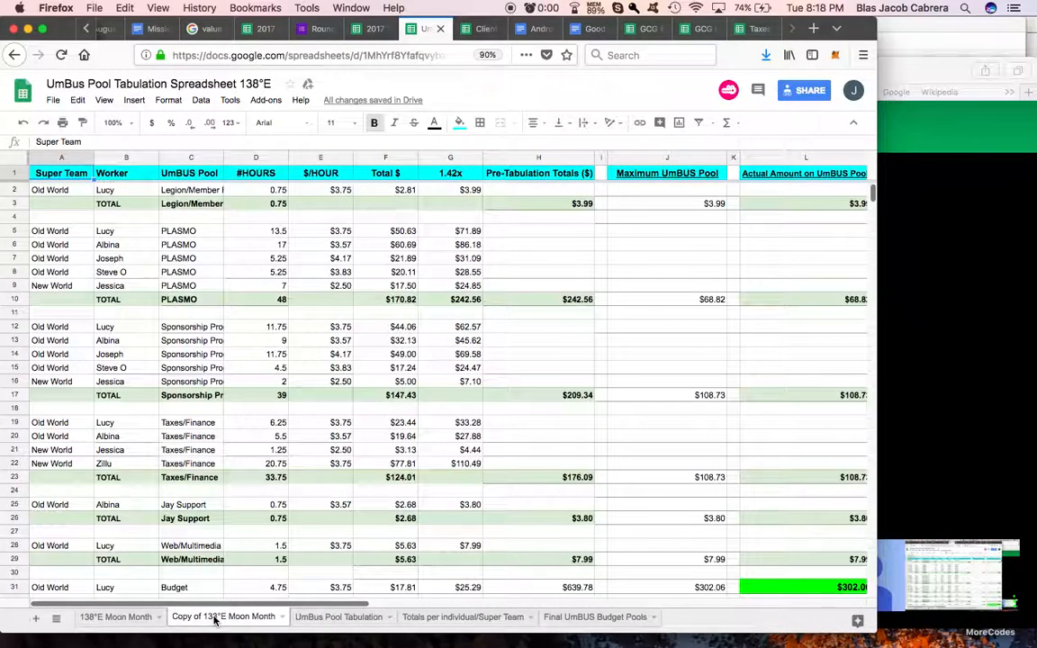
double_click(216, 619)
text(To)
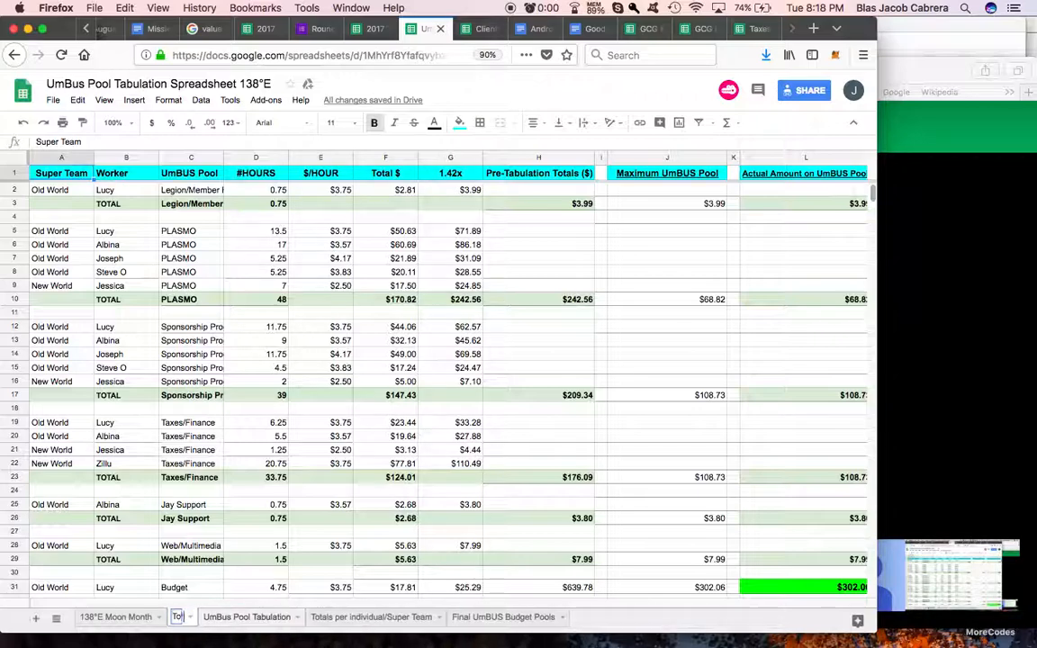
text(tals per Indivudal/S)
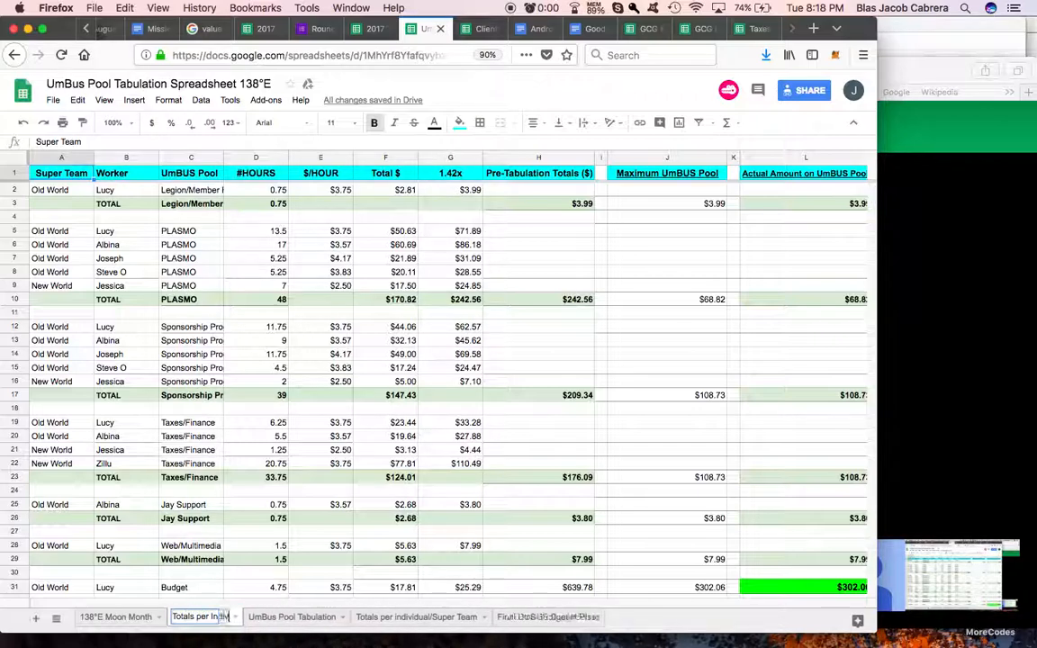
text(uper Team)
key(Return)
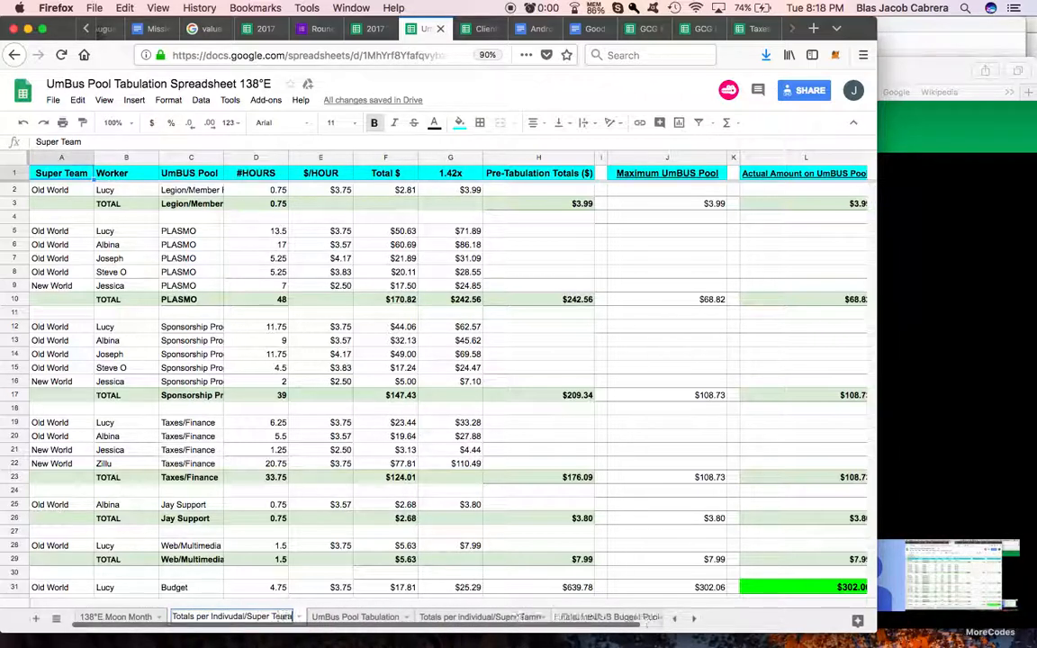
Step: Check the sheet naming in the Client Income Tabulation Spreadsheet and rename the copied UmBus sheet as UmBUS totals per Indivudal/Super Team
click(477, 28)
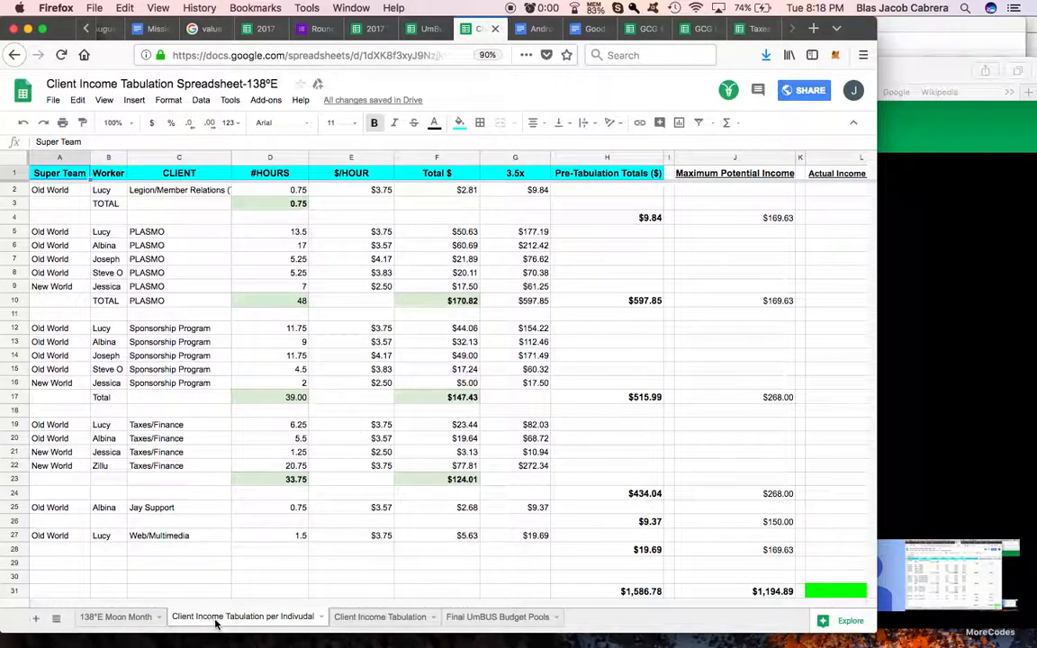
click(428, 28)
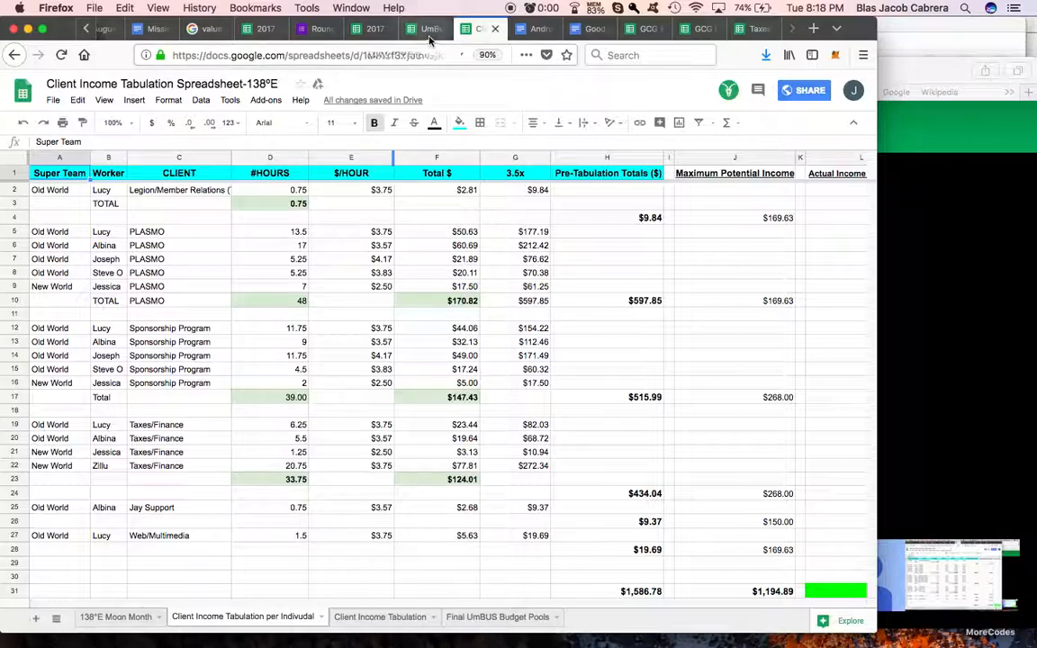
double_click(182, 617)
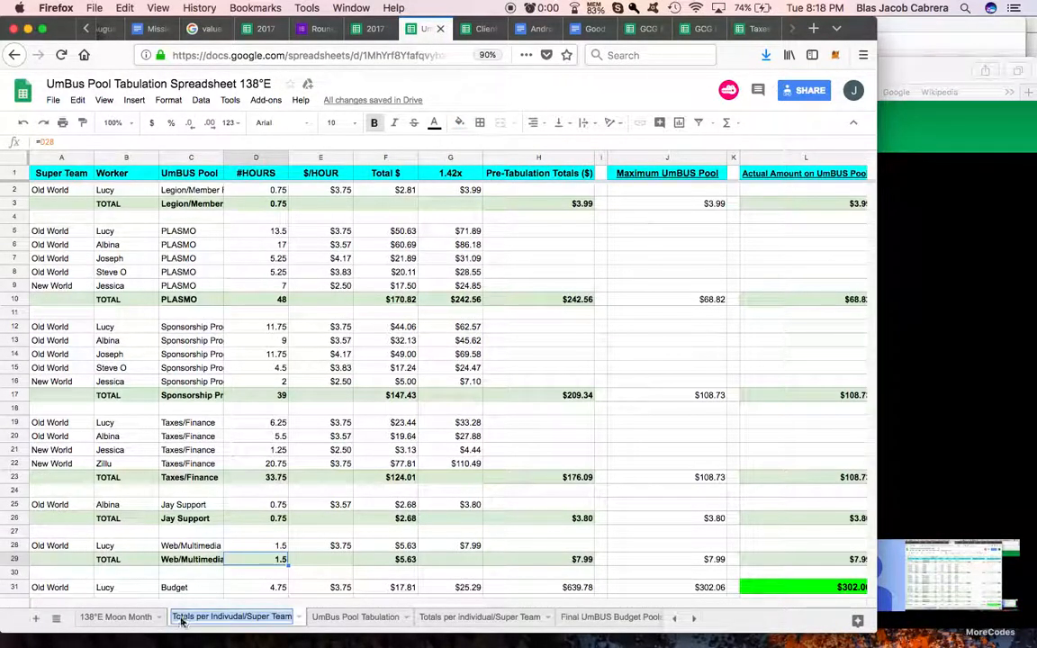
click(176, 621)
text(UmBu)
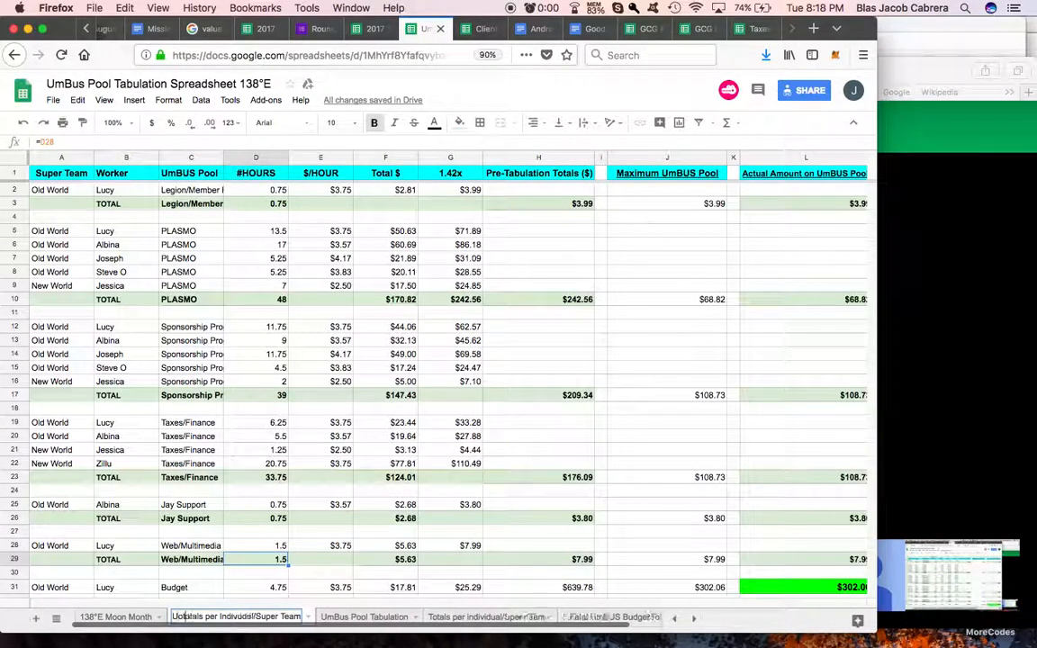
text(S )
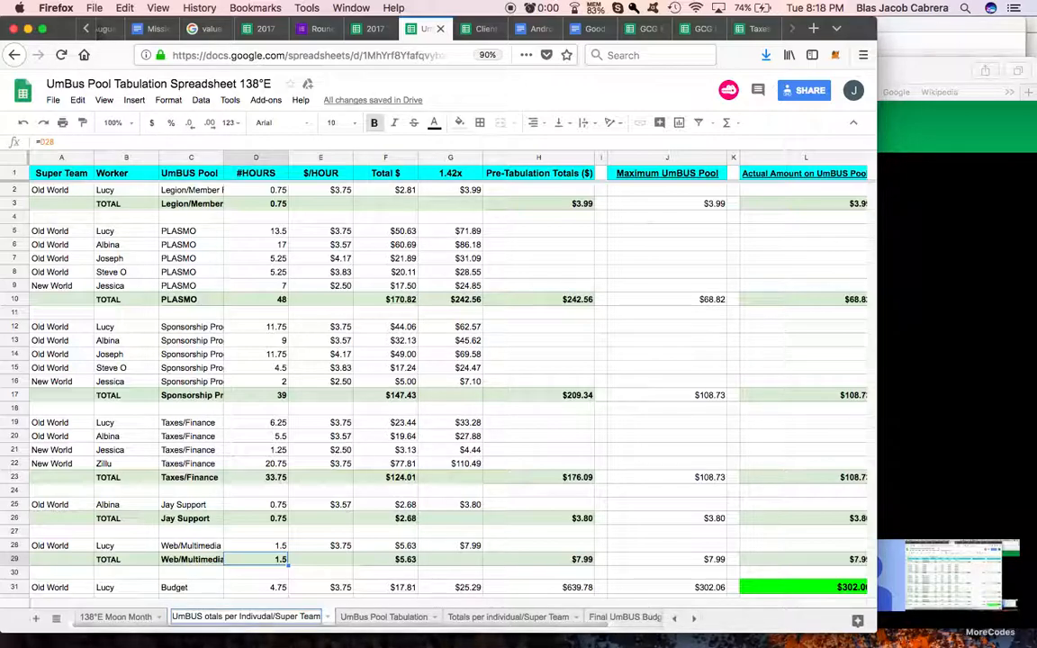
text(Work t)
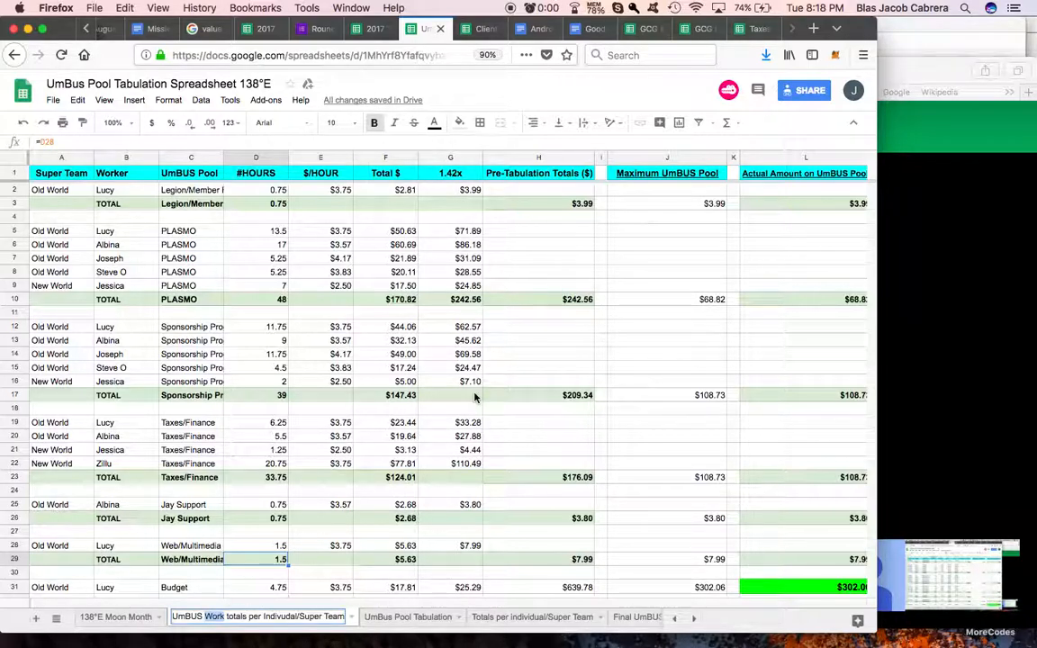
key(BackSpace)
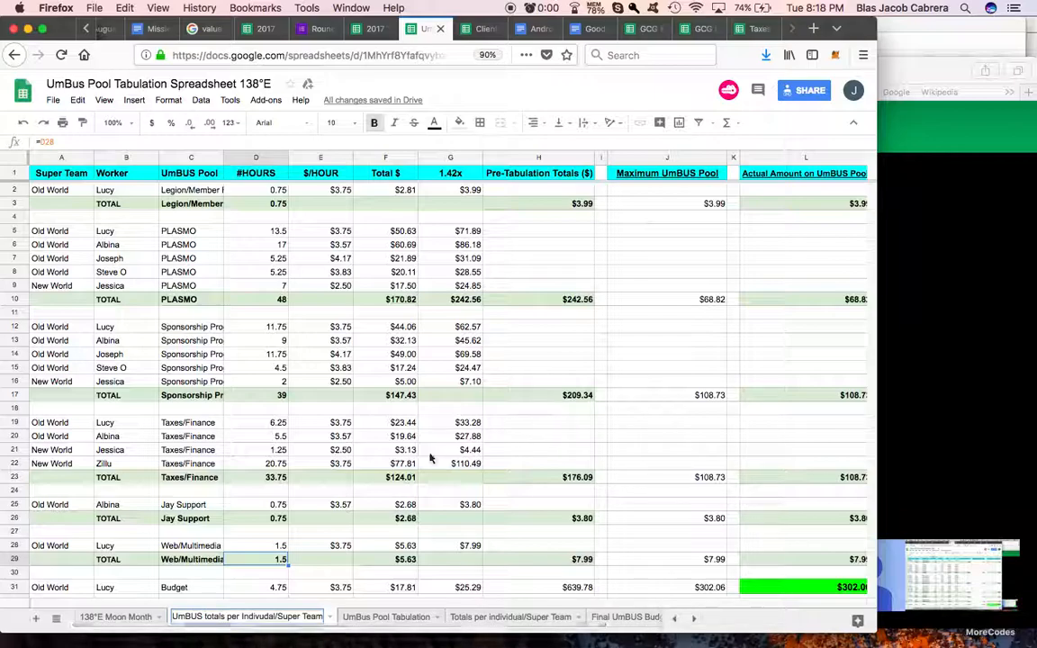
click(499, 426)
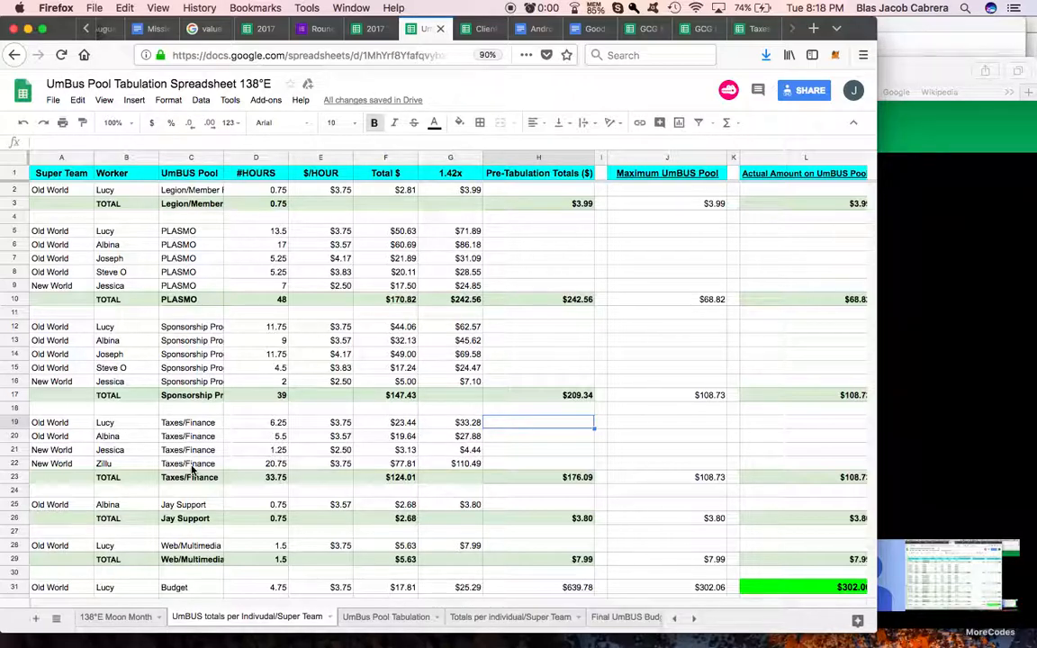
Step: Compare the new sheet's columns with the Client Income Tabulation per Indivudal columns, from Actual Income From Client to Total Hours and % Work
click(553, 304)
scroll(679, 279, right, 8)
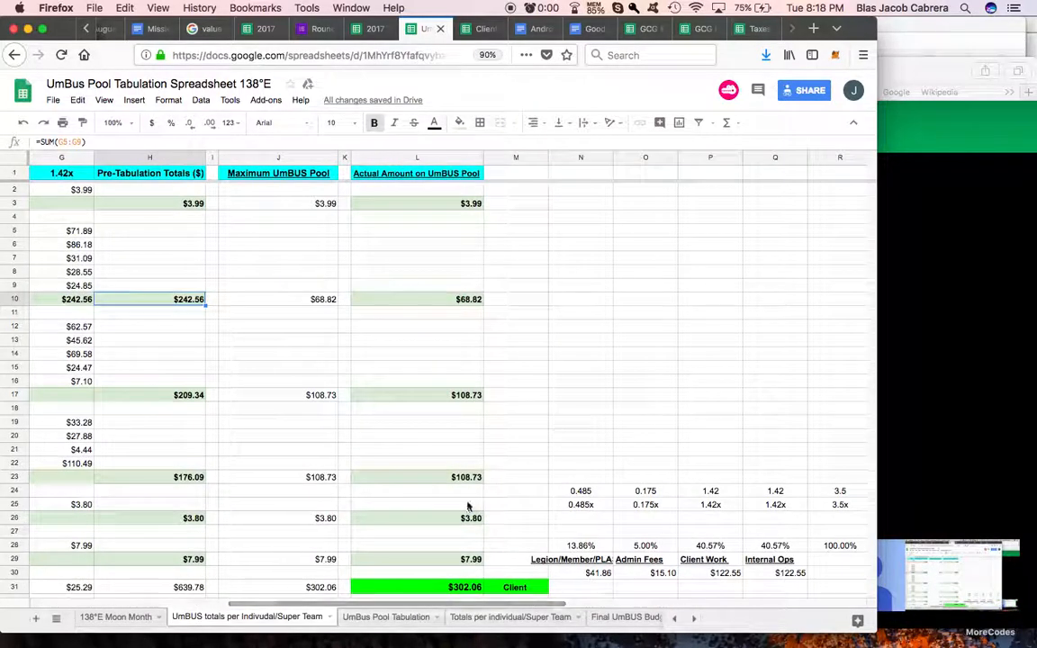
key(ctrl+Tab)
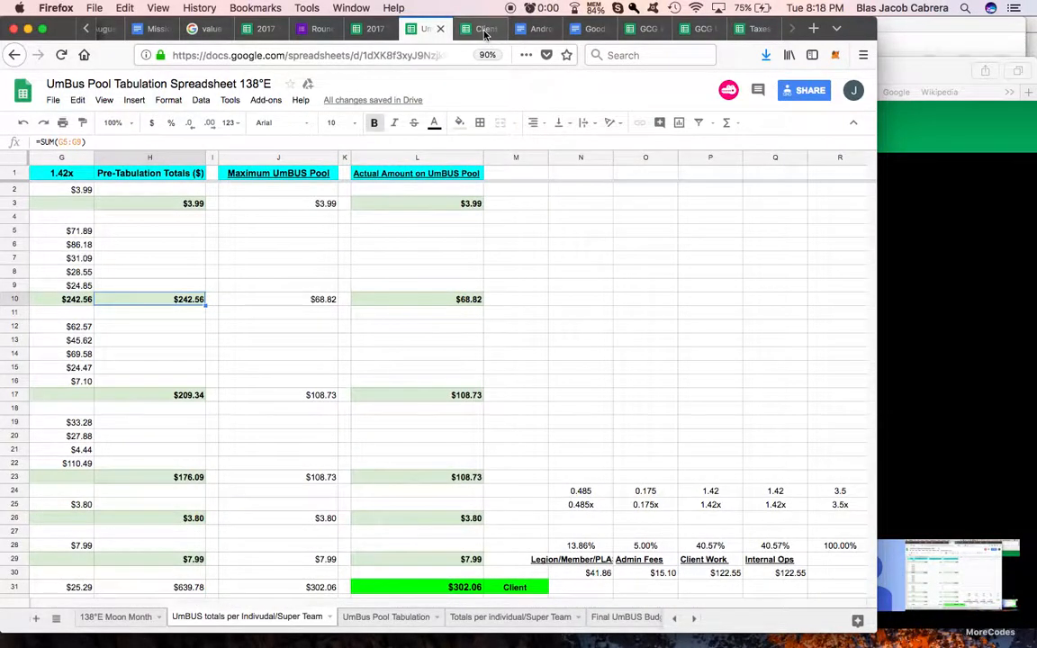
scroll(615, 174, right, 6)
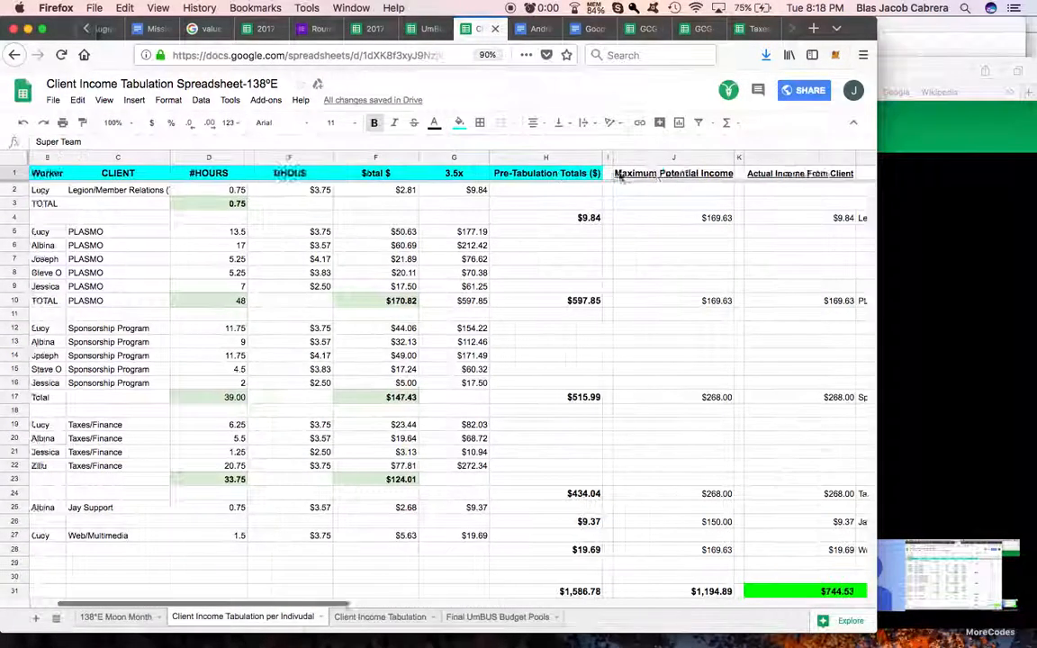
click(581, 174)
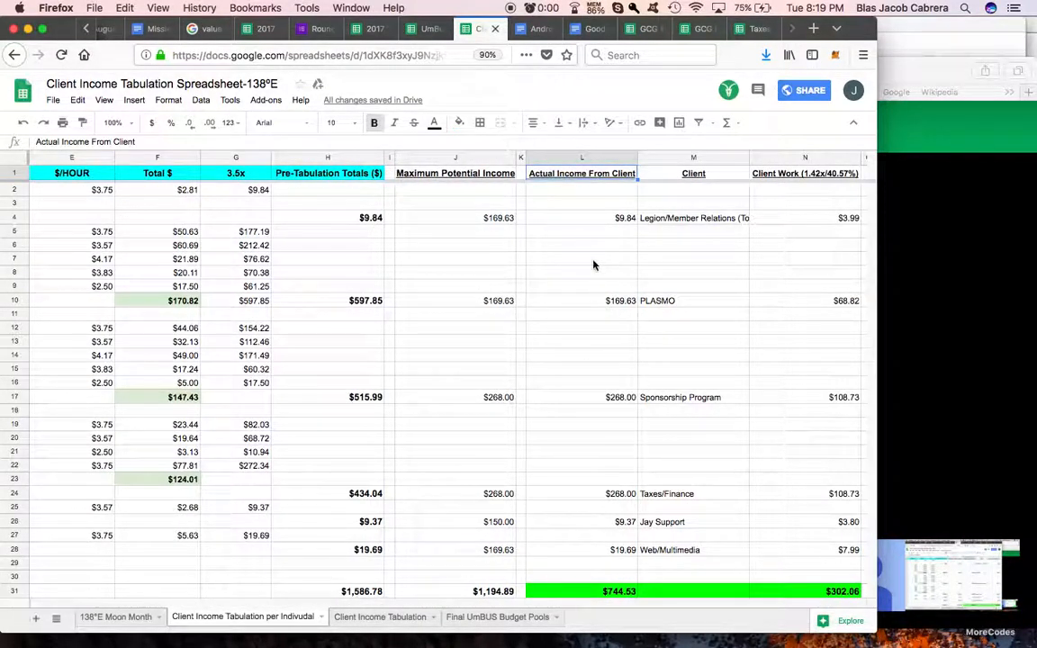
click(677, 176)
scroll(576, 175, right, 3)
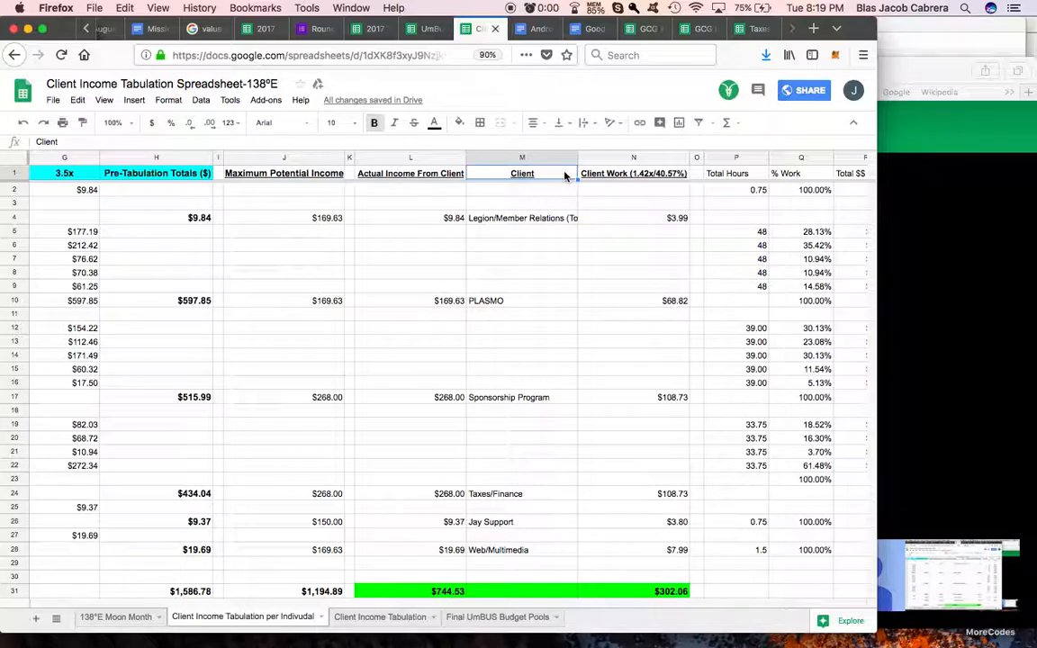
Step: Return to the UmBus Pool Tabulation Spreadsheet and clear the multiplier and percentage block in N24:S31 of the per-individual totals sheet
click(429, 29)
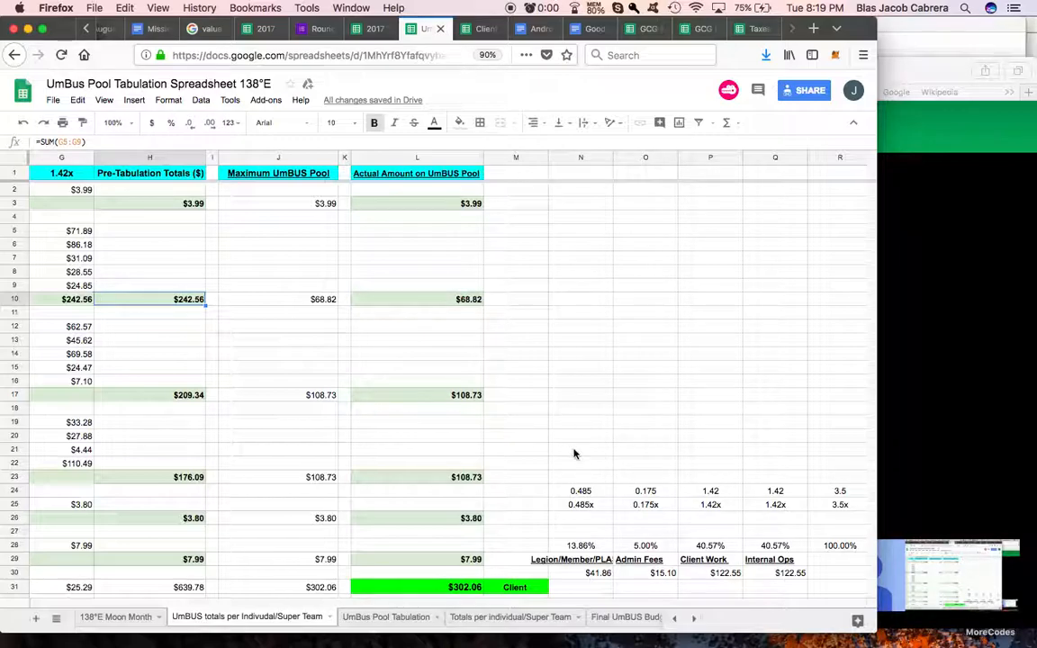
scroll(575, 454, down, 1)
drag(569, 452, 756, 550)
key(Delete)
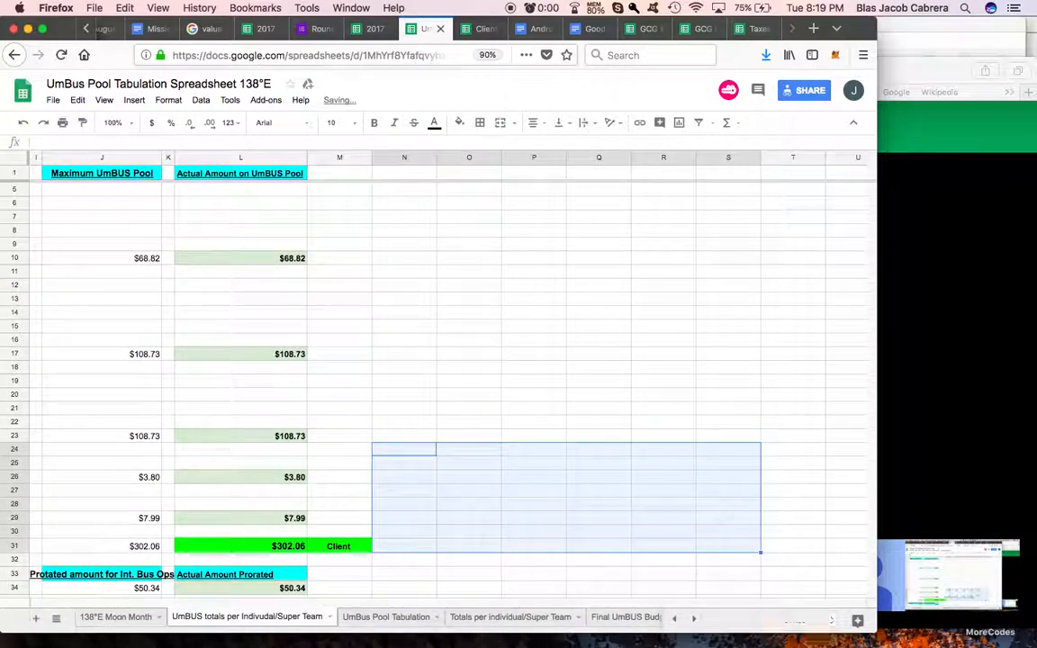
Step: Narrow column M and enter the header UmBUS Pool in cell N1
scroll(377, 423, up, 1)
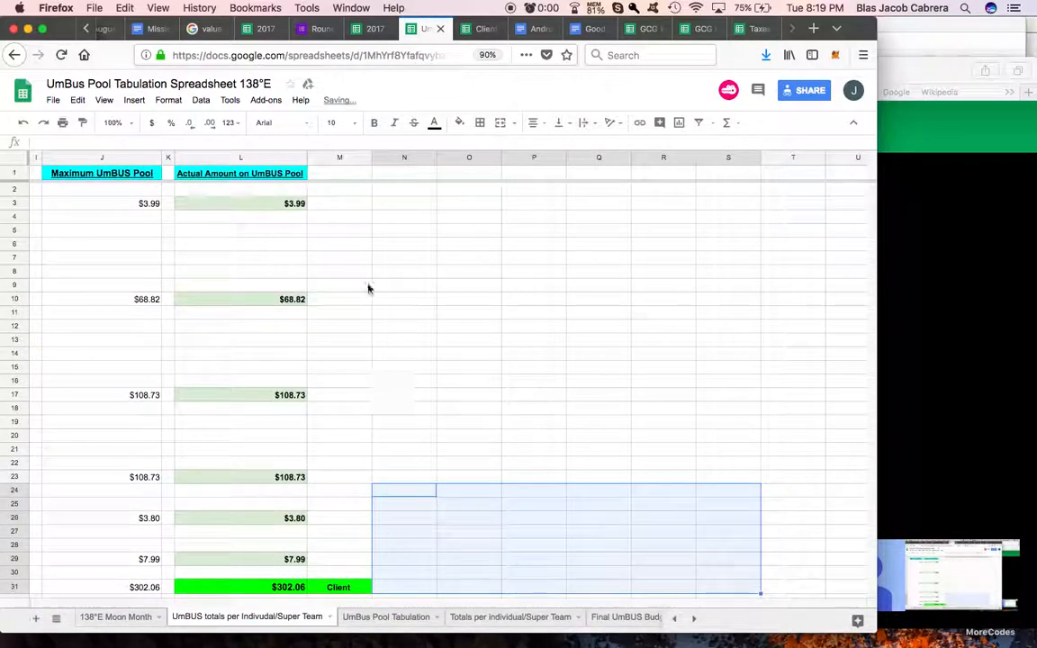
drag(371, 155, 328, 158)
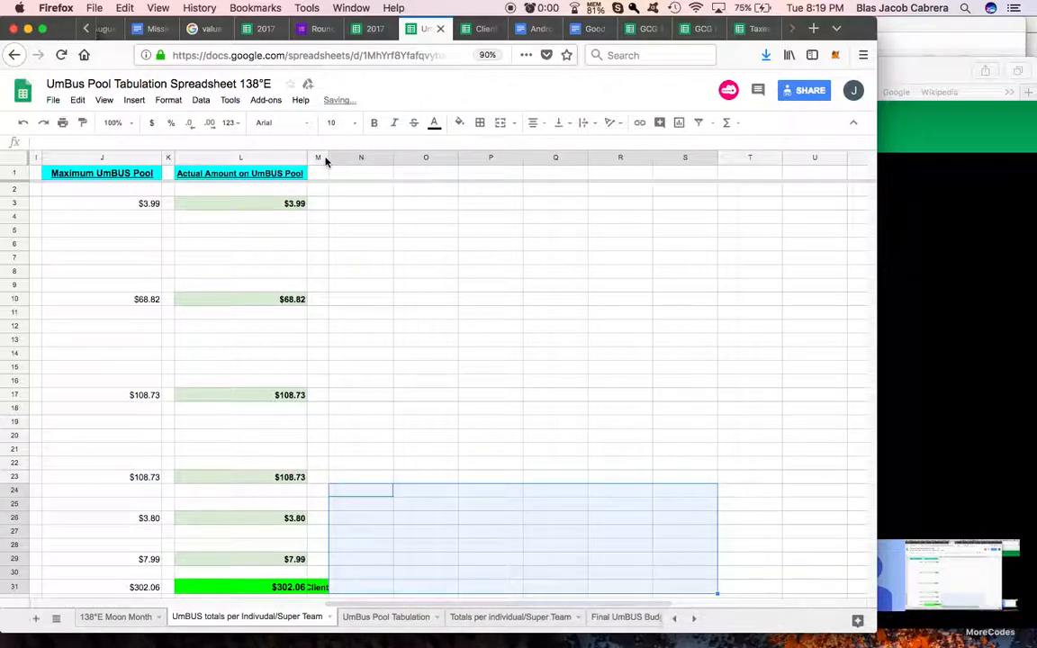
click(370, 172)
text(UmBUS Pool)
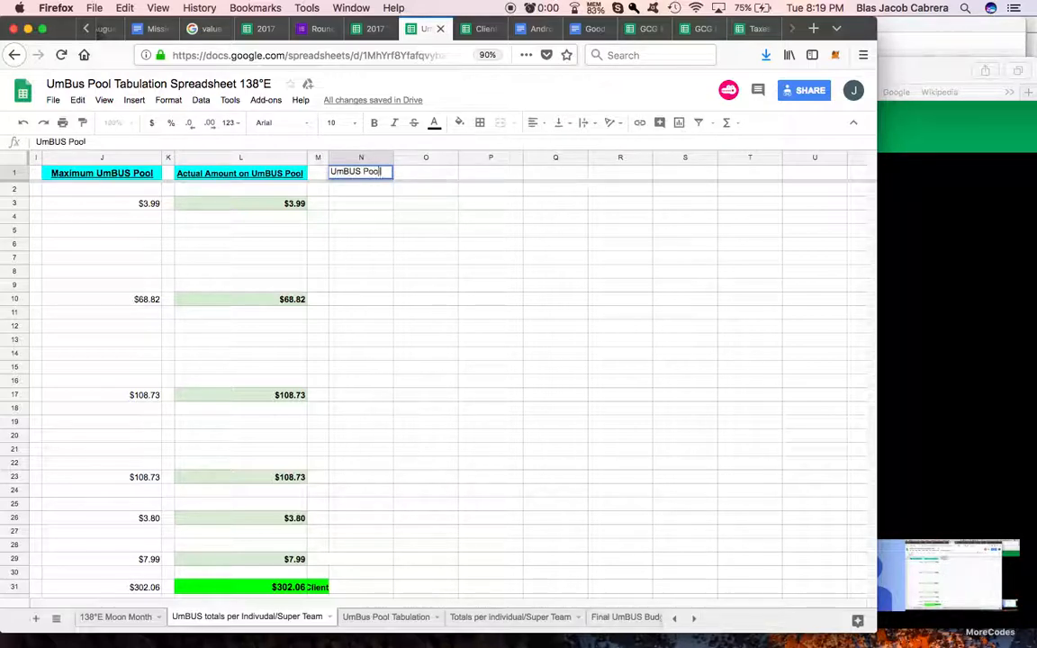
key(Return)
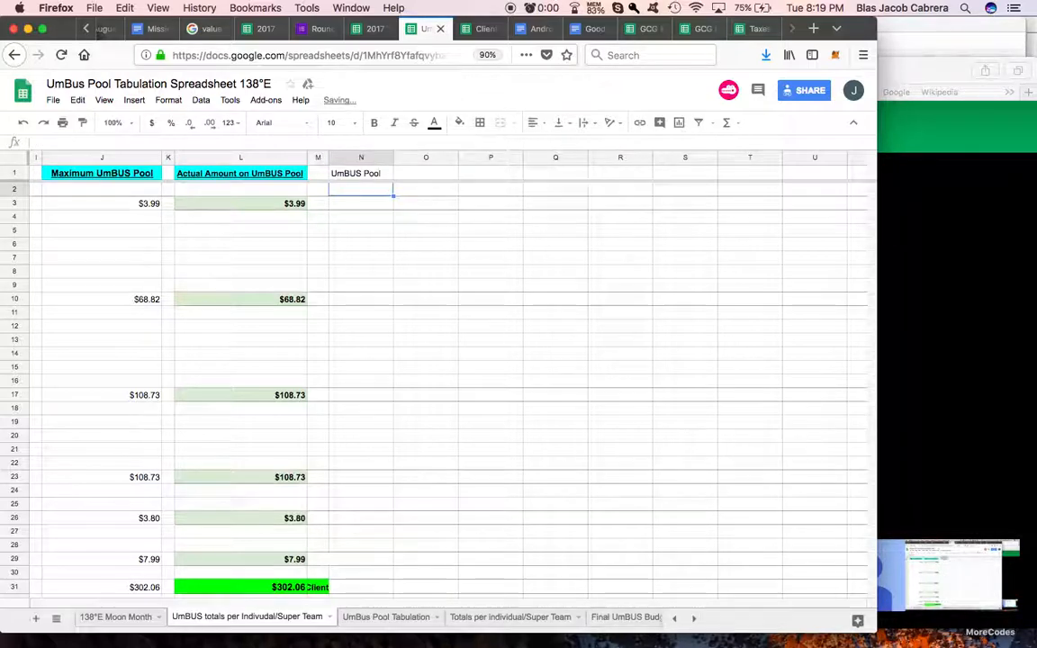
Step: Link cell N3 to the Legion/Member Relations pool name in C3
scroll(368, 257, left, 10)
click(180, 203)
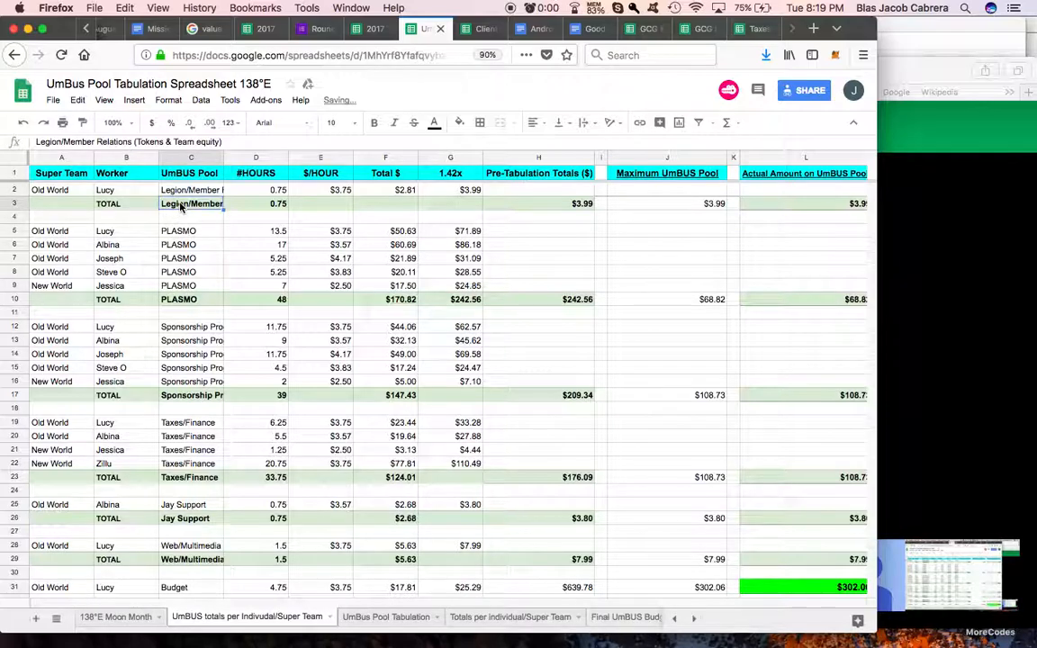
scroll(426, 223, right, 5)
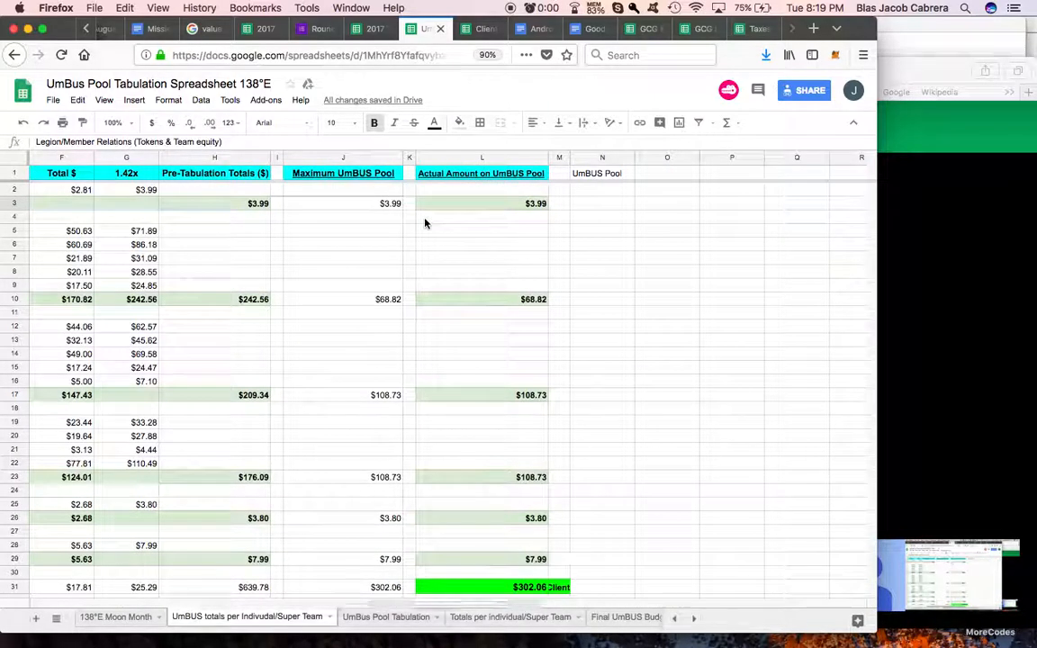
click(592, 208)
text(=)
scroll(479, 224, left, 5)
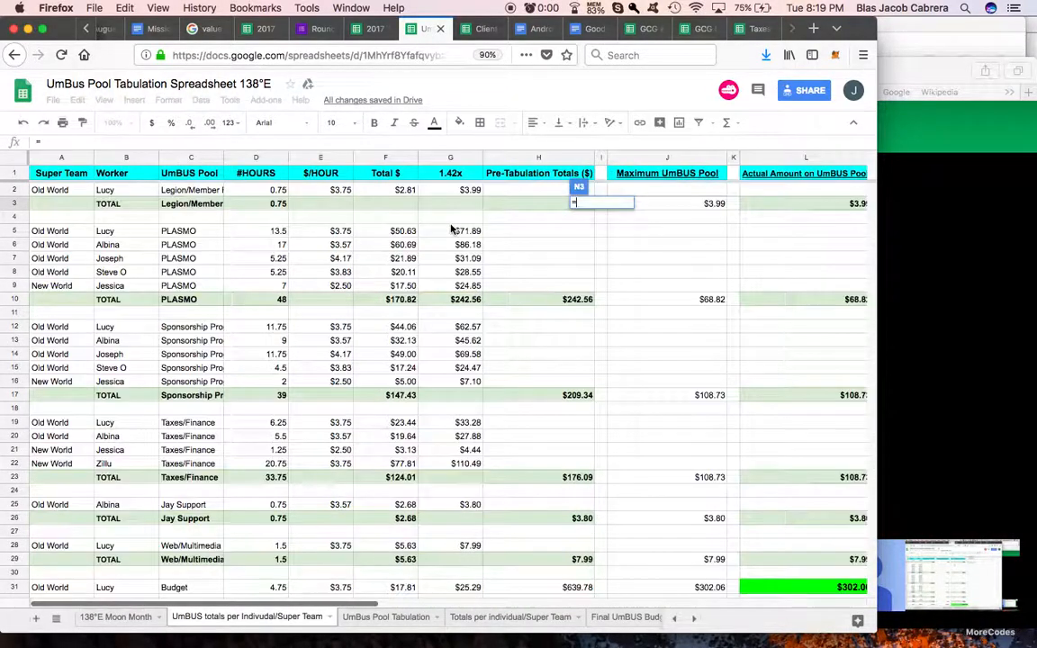
click(193, 208)
key(Return)
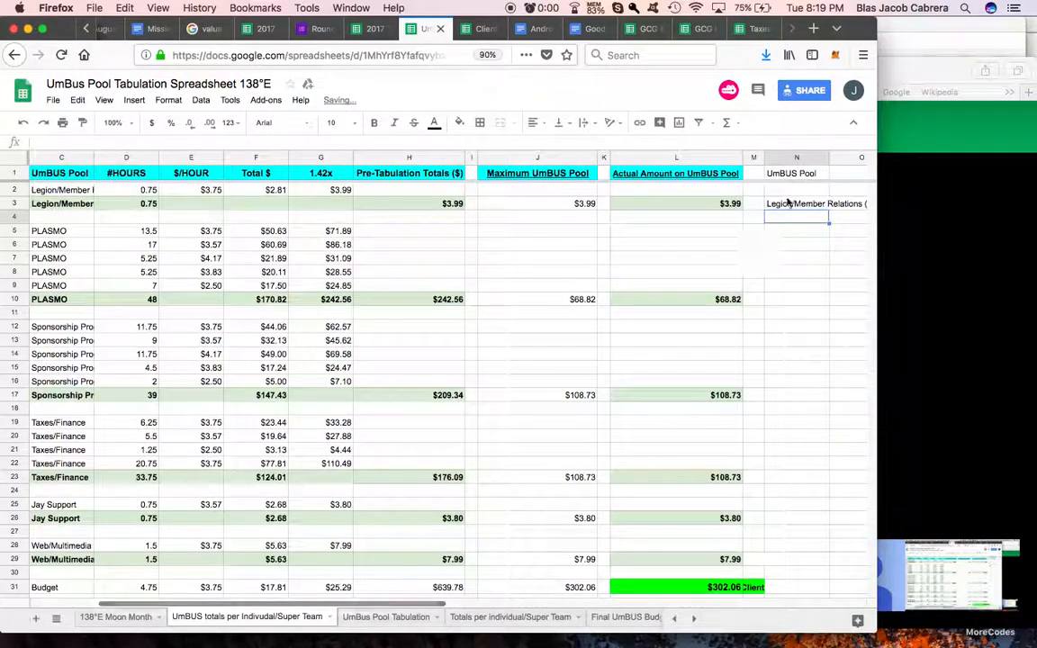
Step: Link cell N10 to the PLASMO pool name in C10
click(779, 303)
text(=)
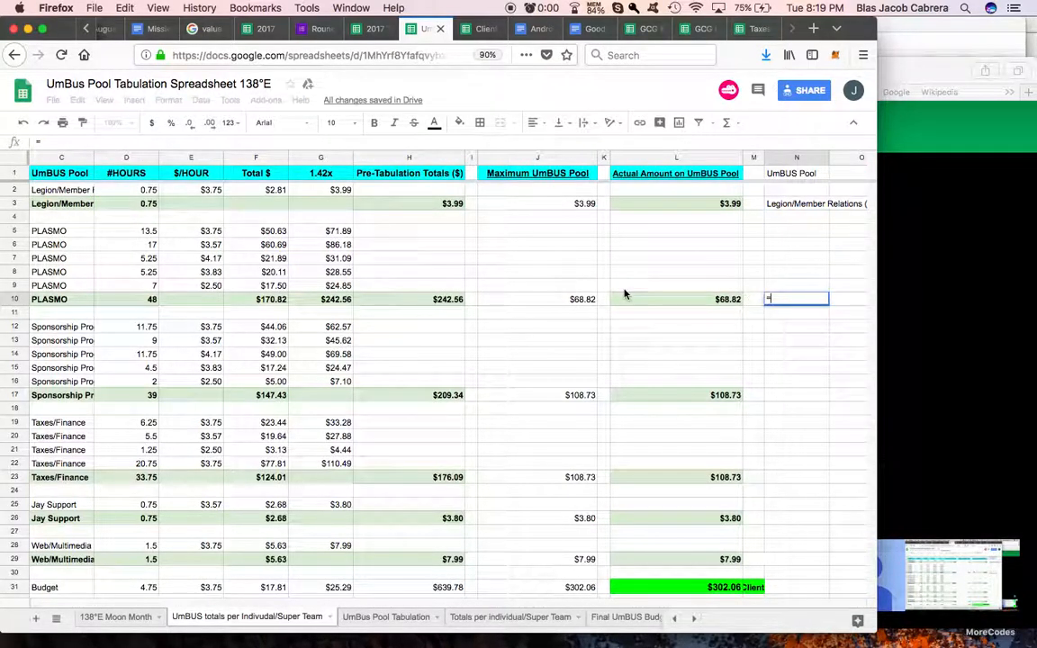
scroll(625, 294, left, 3)
click(190, 300)
key(Return)
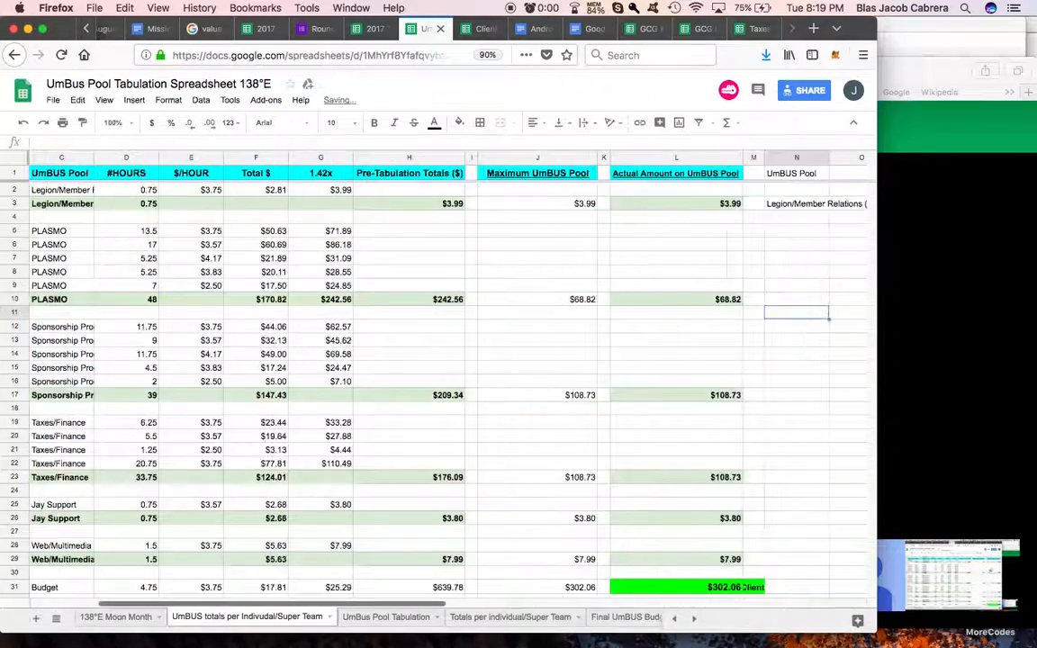
Step: Copy the pool-name formula from N10 into the Sponsorship Program, Taxes/Finance, Jay Support and Web/Multimedia total rows at N17, N23, N26 and N29
click(776, 302)
key(ctrl+c)
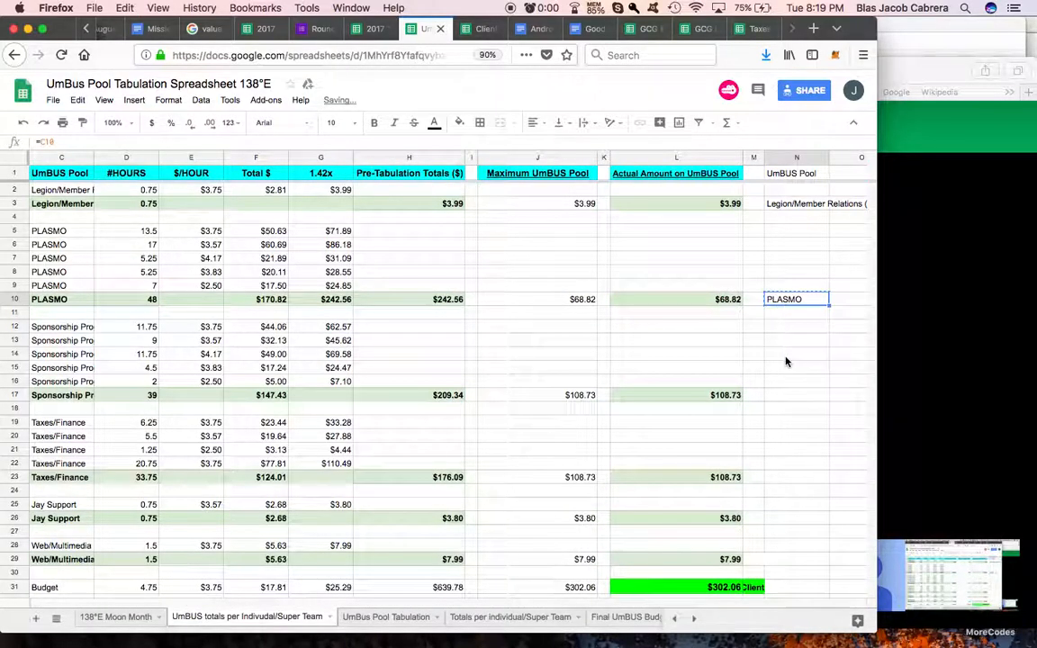
click(781, 396)
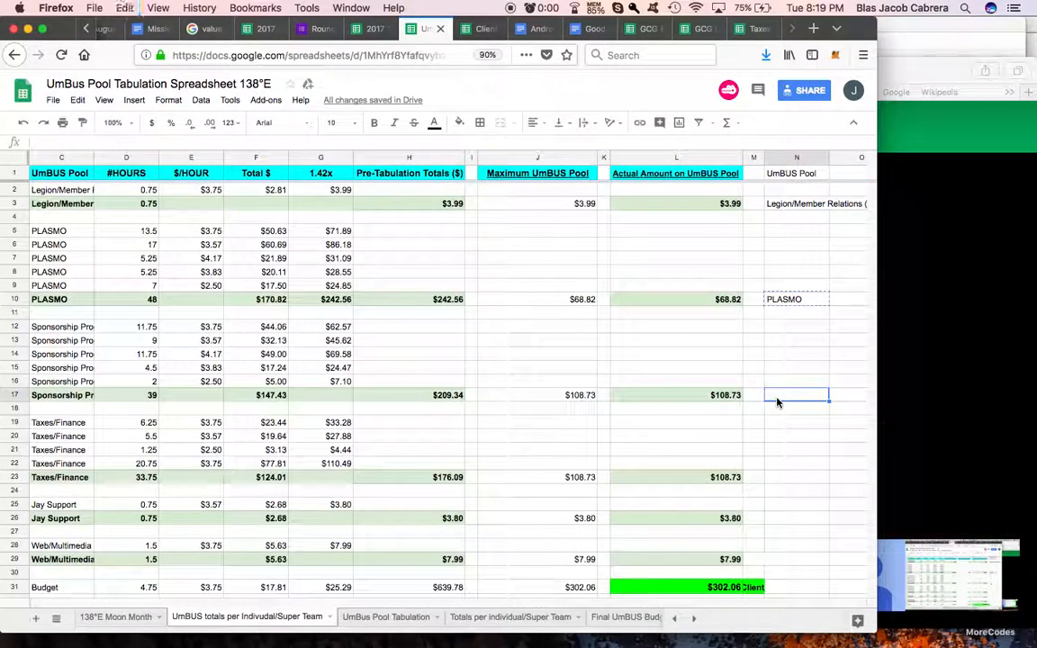
key(ctrl+v)
click(781, 478)
key(ctrl+v)
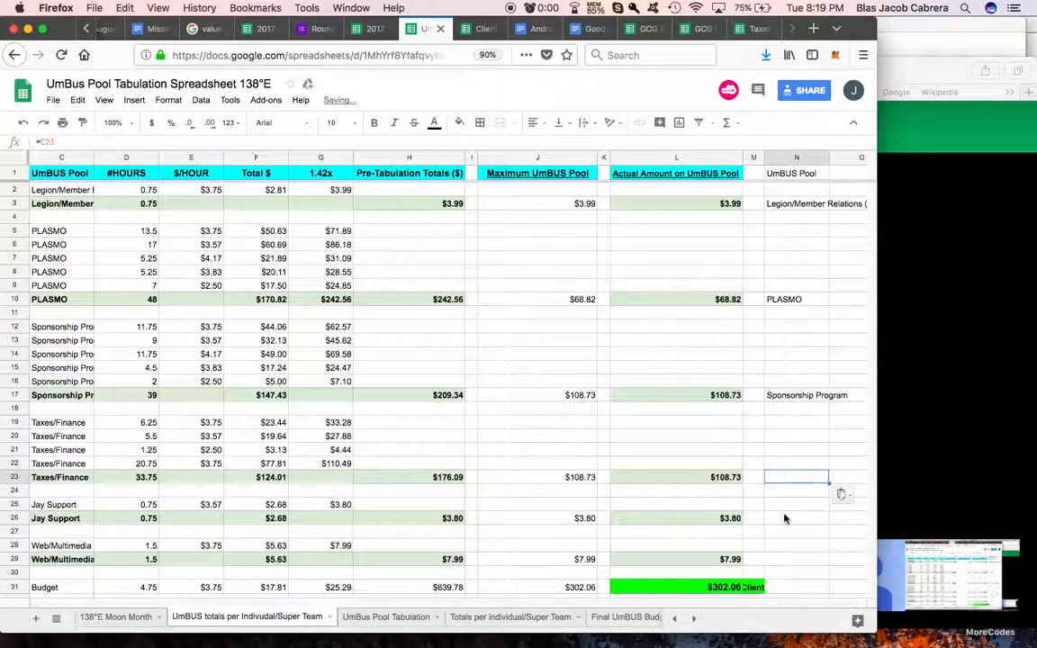
click(782, 519)
key(ctrl+v)
click(783, 560)
key(ctrl+v)
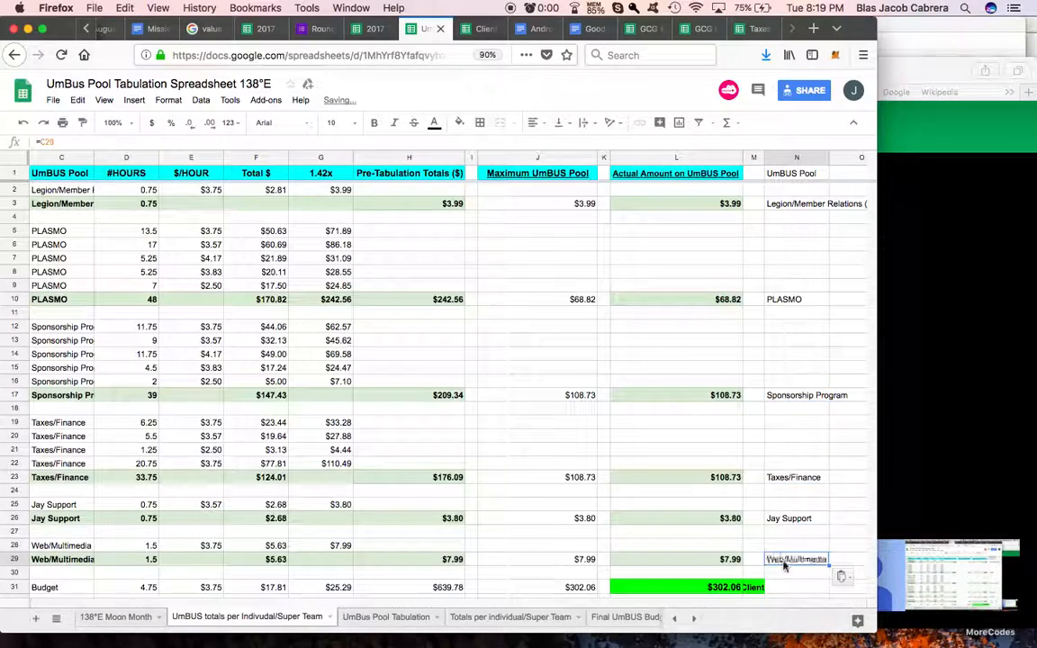
Step: Paste the pool-name formula into column N of the Budget, Documentations and Payroll total rows at N34, N41 and N48
scroll(783, 567, down, 3)
scroll(783, 570, down, 1)
click(792, 518)
key(ctrl+v)
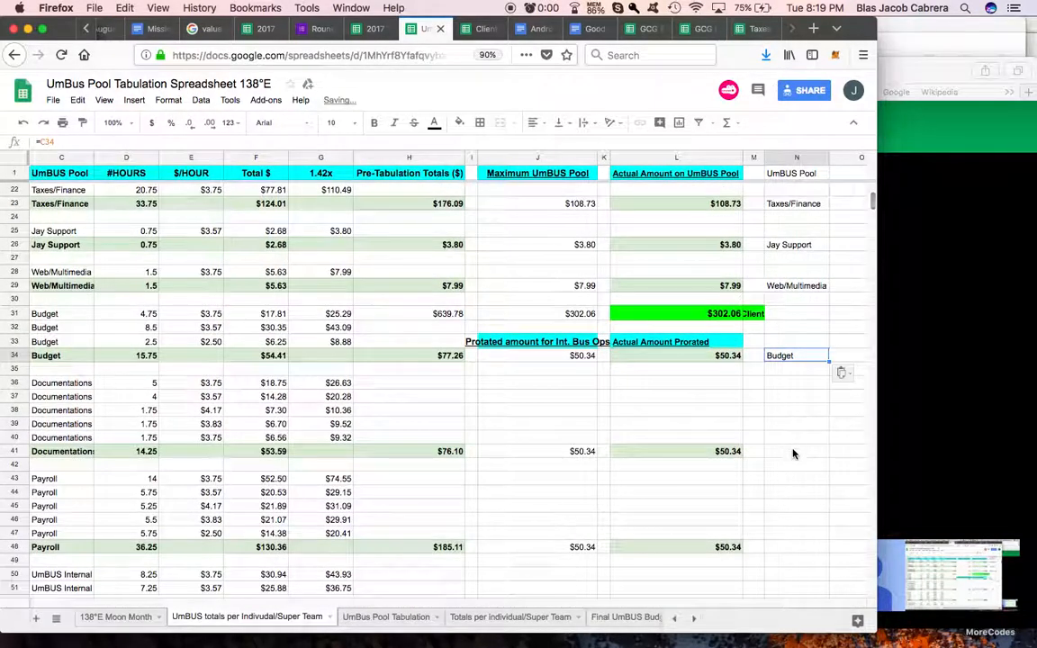
click(793, 453)
click(787, 546)
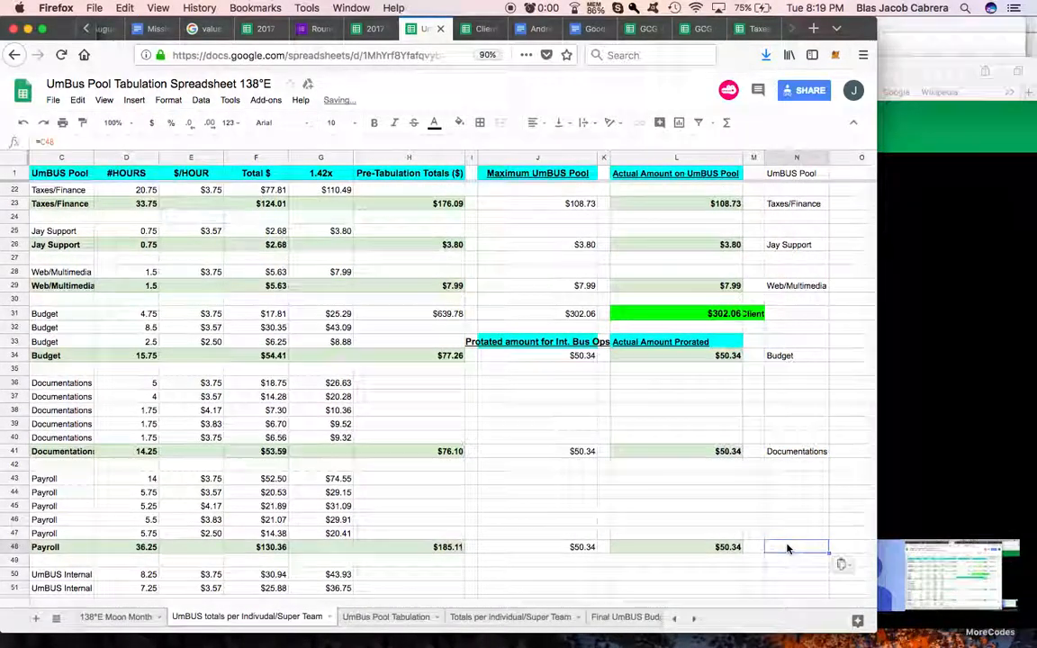
Step: Paste the pool-name formula into column N of the UmBUS Internal Work and Worker Coordination total rows at N54 and N62
key(ctrl+v)
scroll(788, 546, down, 3)
click(780, 492)
key(ctrl+v)
scroll(780, 496, down, 1)
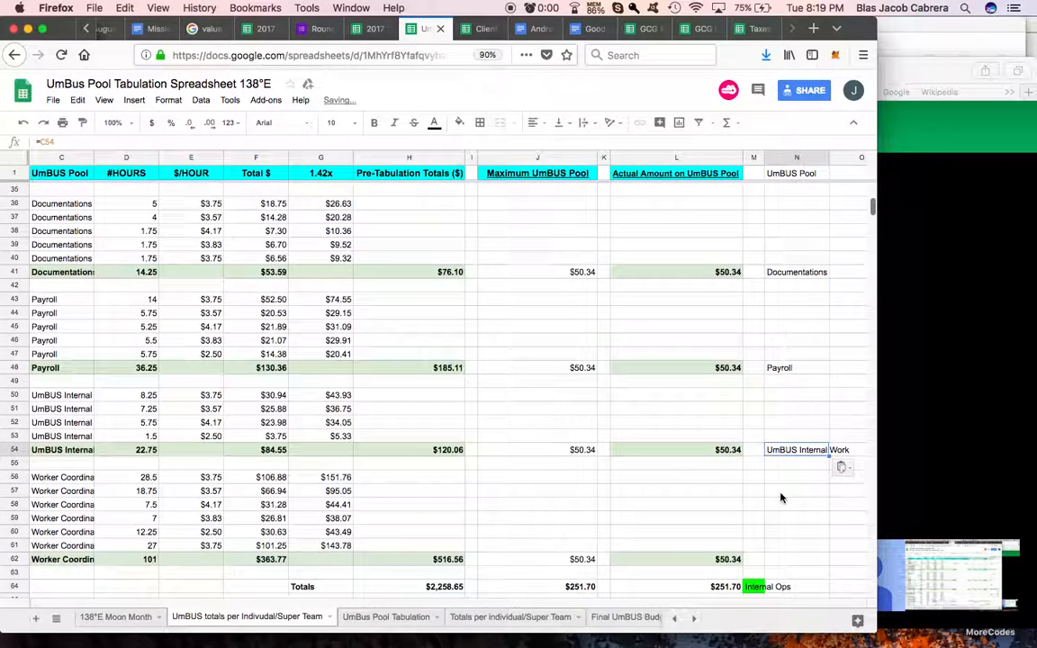
click(780, 557)
key(ctrl+v)
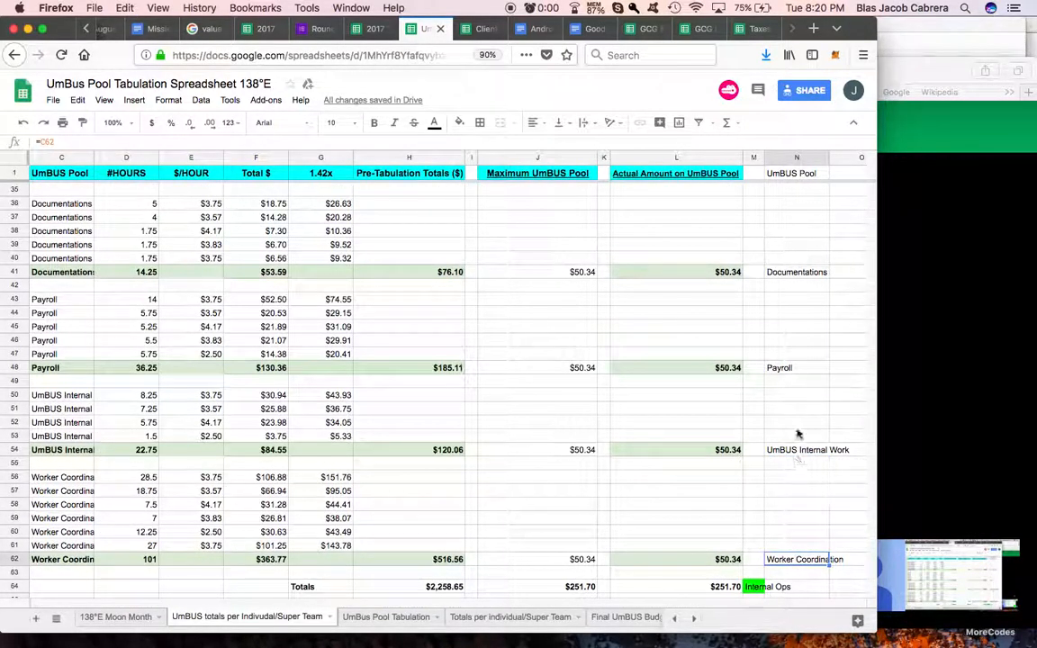
Step: Review the pool names in column N against their total rows, down to the totals and notes at the end of the sheet
scroll(801, 276, up, 5)
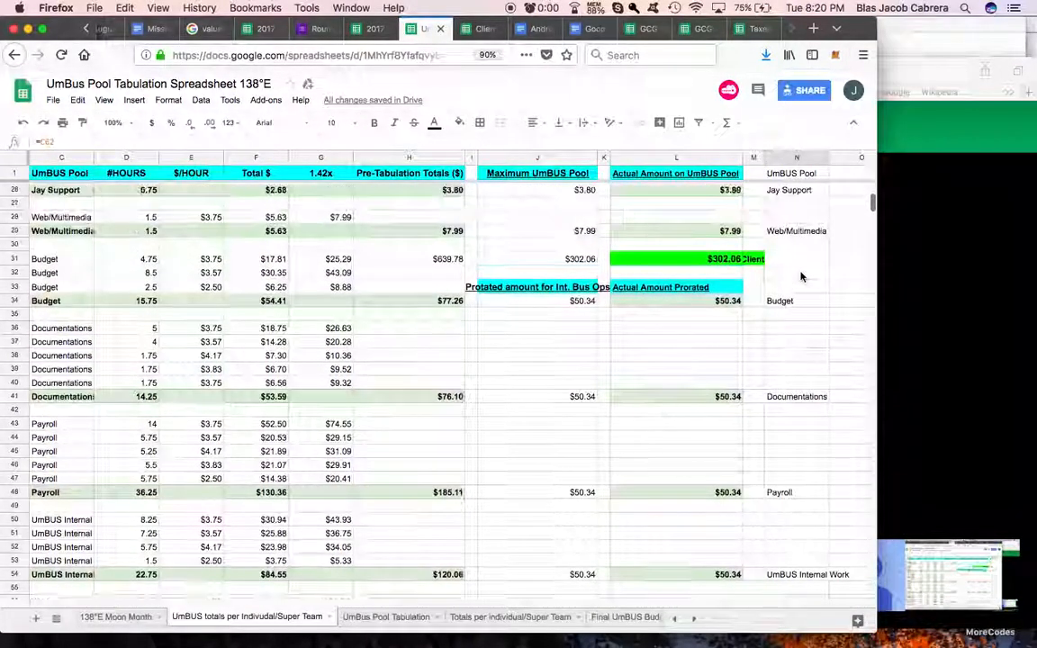
scroll(800, 279, up, 6)
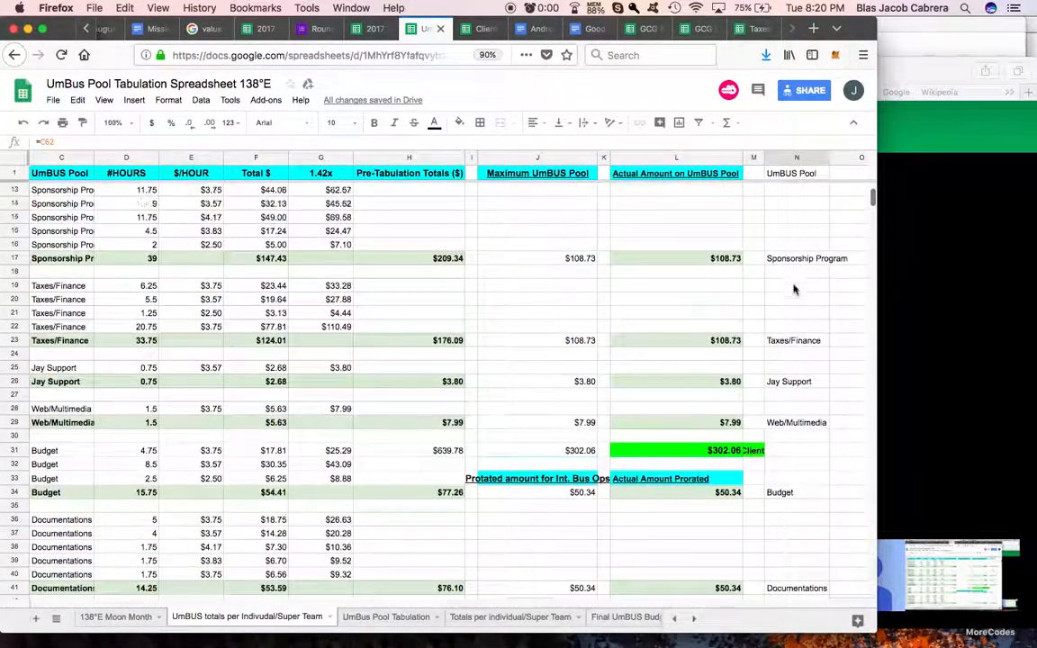
scroll(789, 298, up, 2)
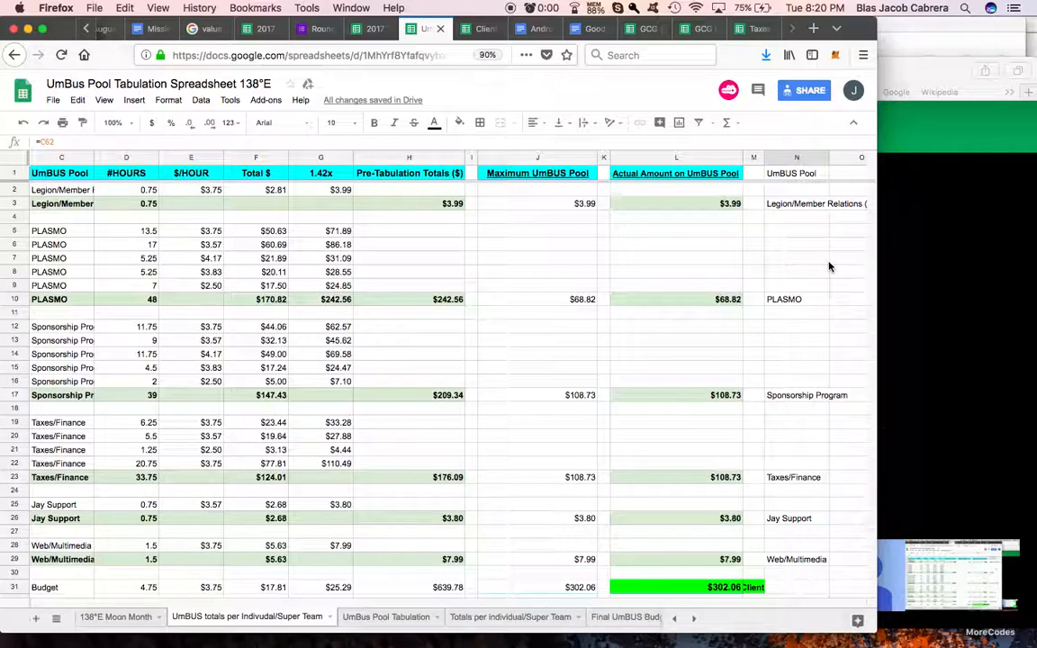
scroll(830, 266, right, 5)
scroll(585, 350, down, 10)
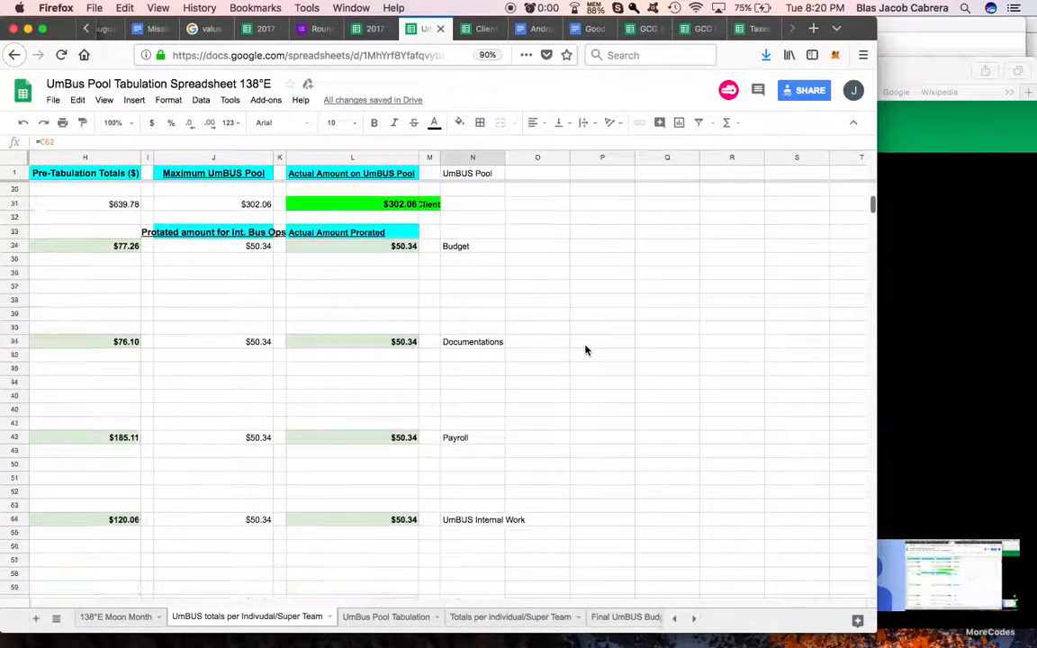
scroll(585, 350, down, 7)
scroll(585, 349, left, 4)
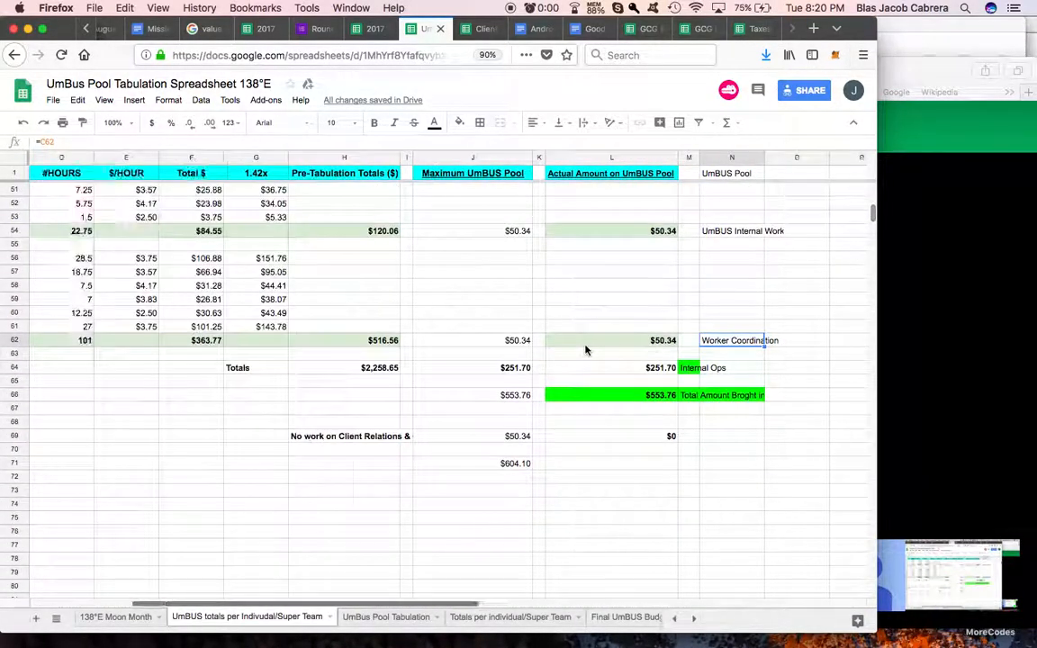
click(351, 436)
scroll(540, 396, right, 3)
click(614, 402)
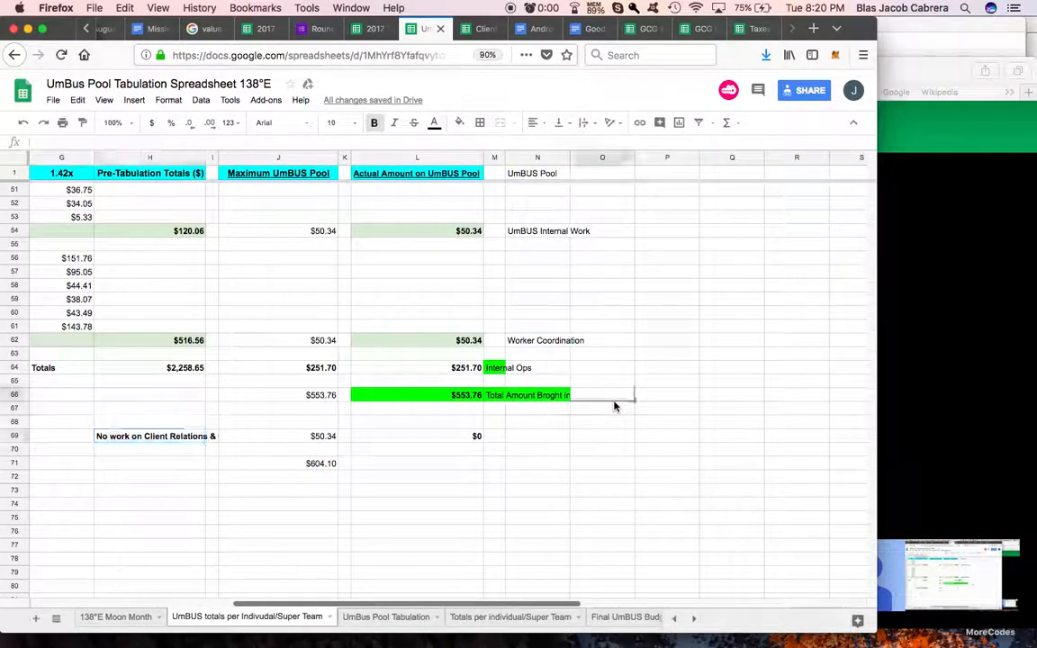
Step: Widen column N just enough to fit the Sponsorship Program pool name
scroll(630, 389, up, 16)
scroll(630, 389, left, 1)
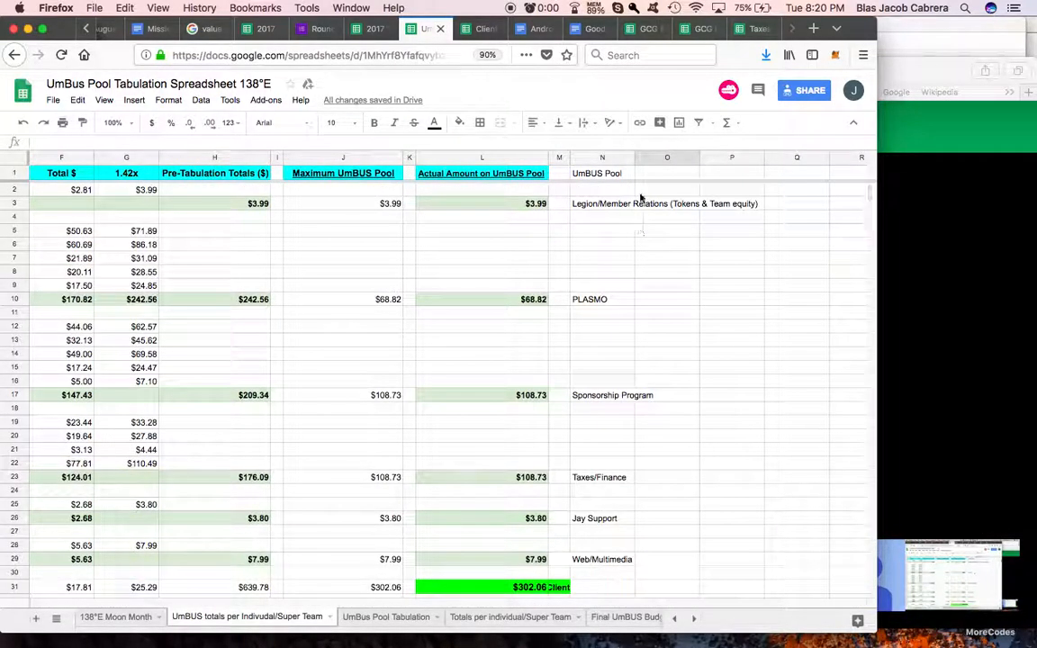
click(632, 159)
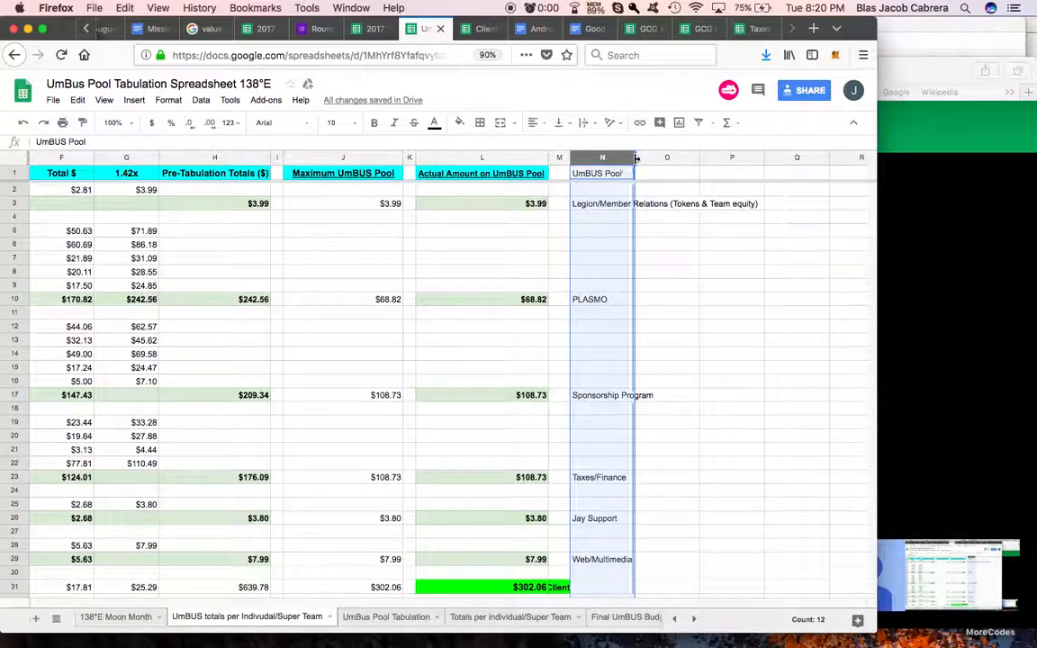
drag(634, 158, 653, 159)
click(625, 177)
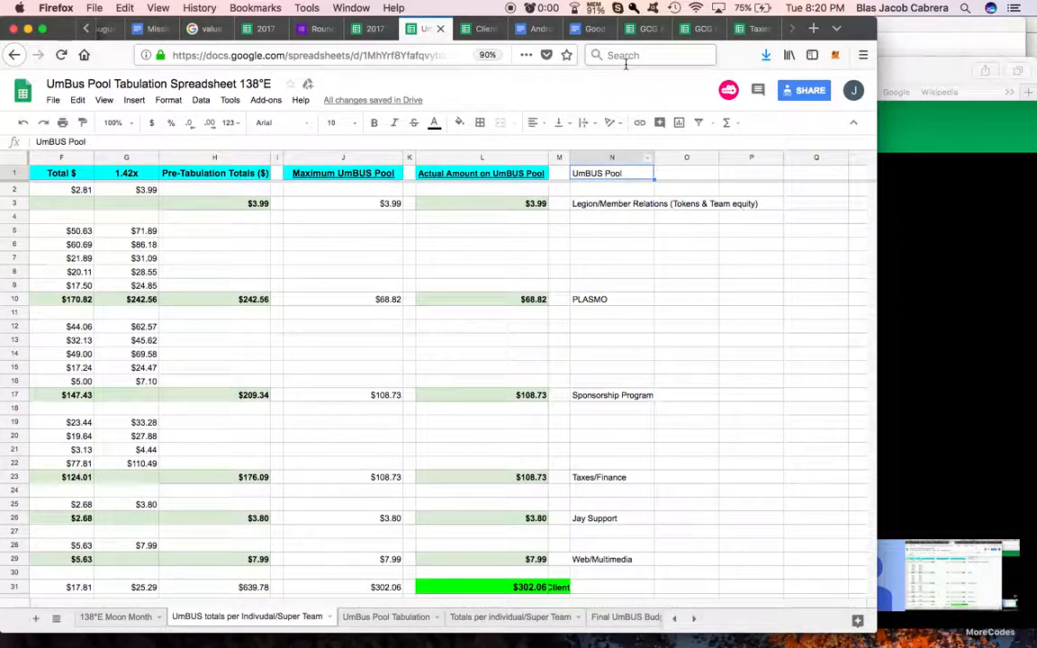
Step: Check the column headers in the Client Income Tabulation Spreadsheet, and add the header Total Hours to a slightly widened column O in the UmBUS sheet
click(481, 28)
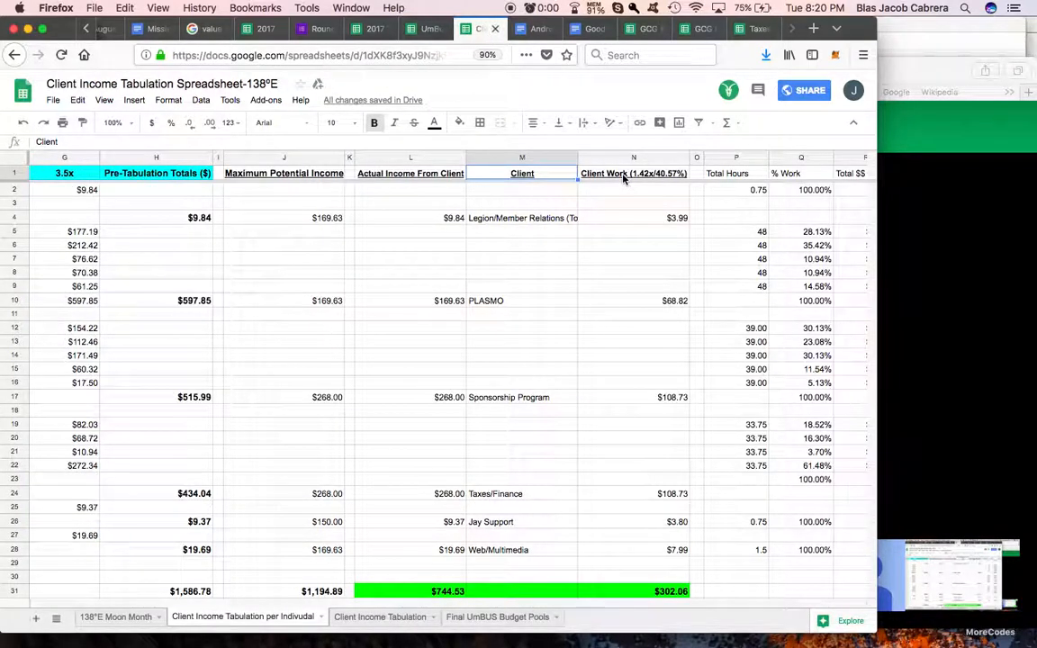
click(623, 179)
scroll(621, 178, right, 3)
click(544, 178)
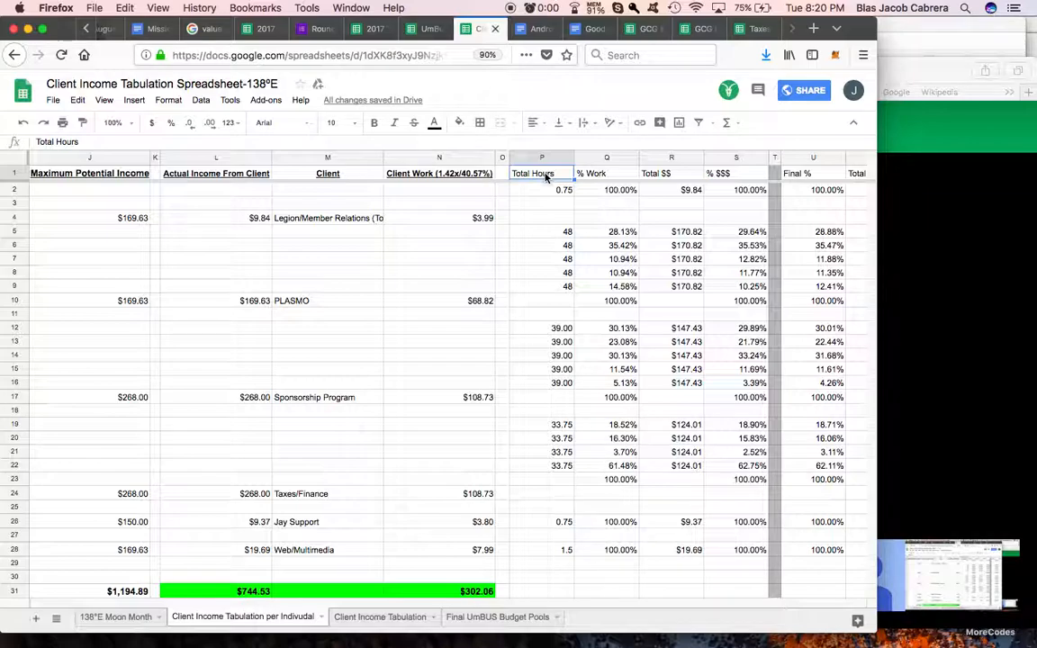
click(429, 30)
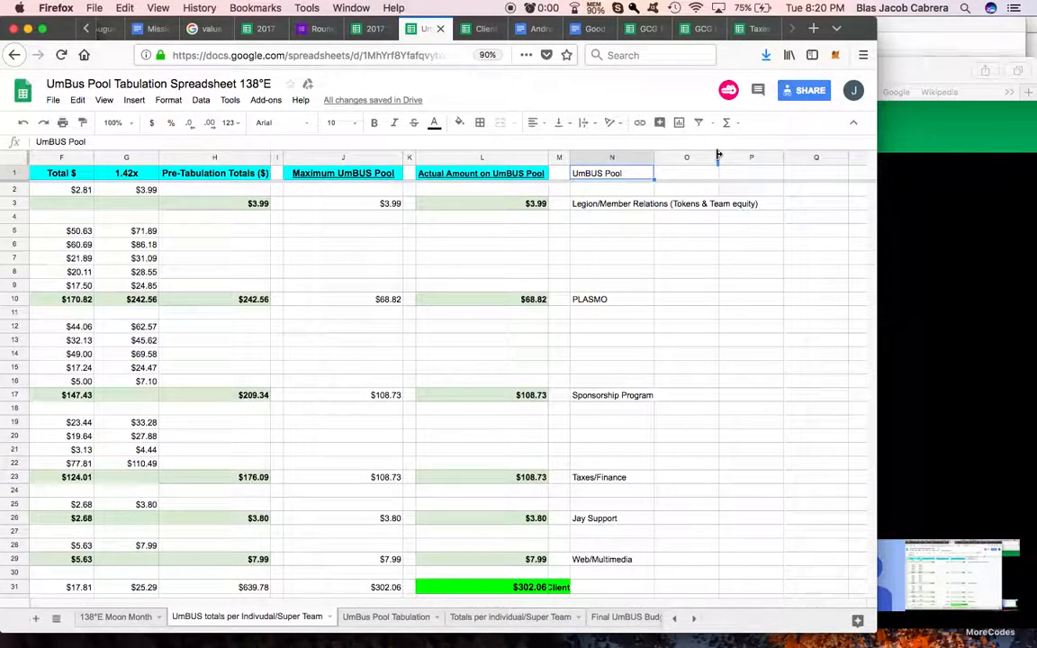
mouse_move(718, 157)
mouse_down()
mouse_move(695, 159)
mouse_move(725, 159)
mouse_up()
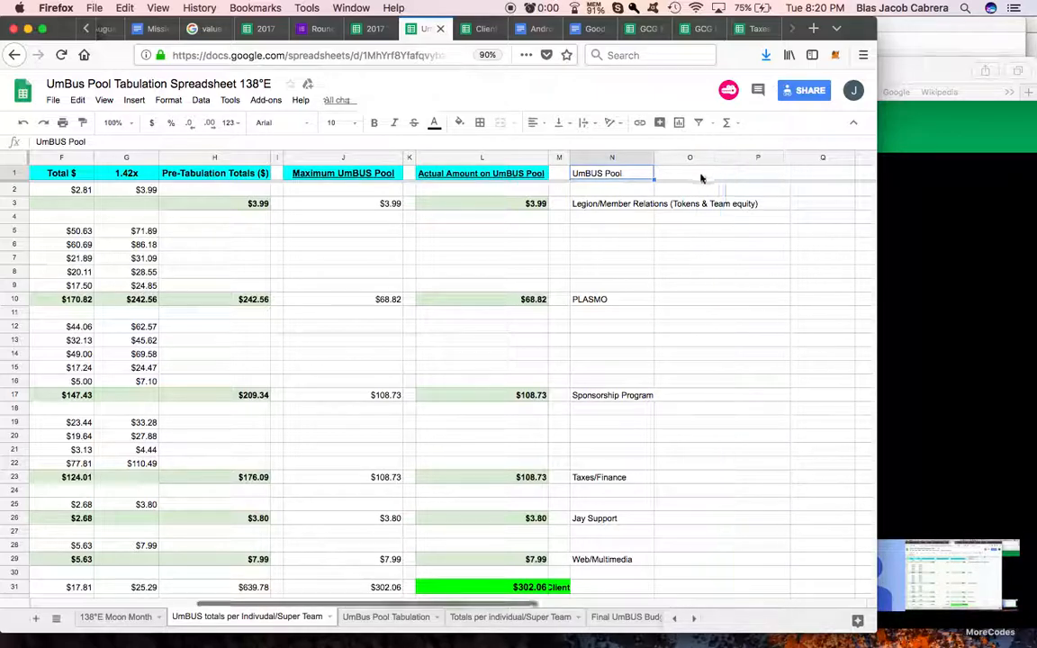
click(699, 178)
text(Total Hour)
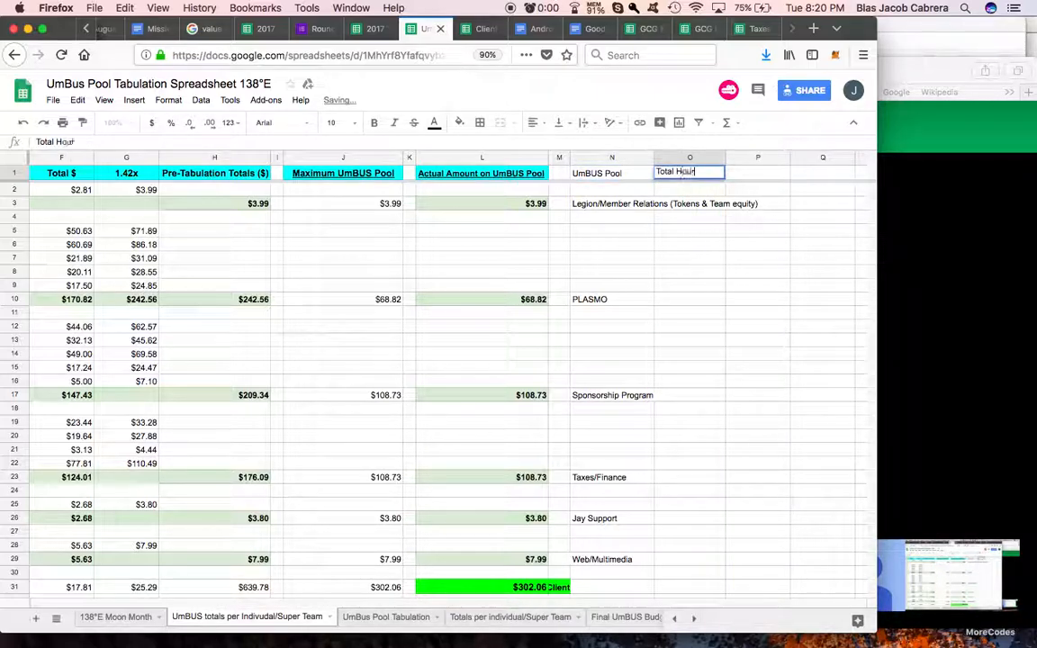
text(s)
key(Return)
key(Return)
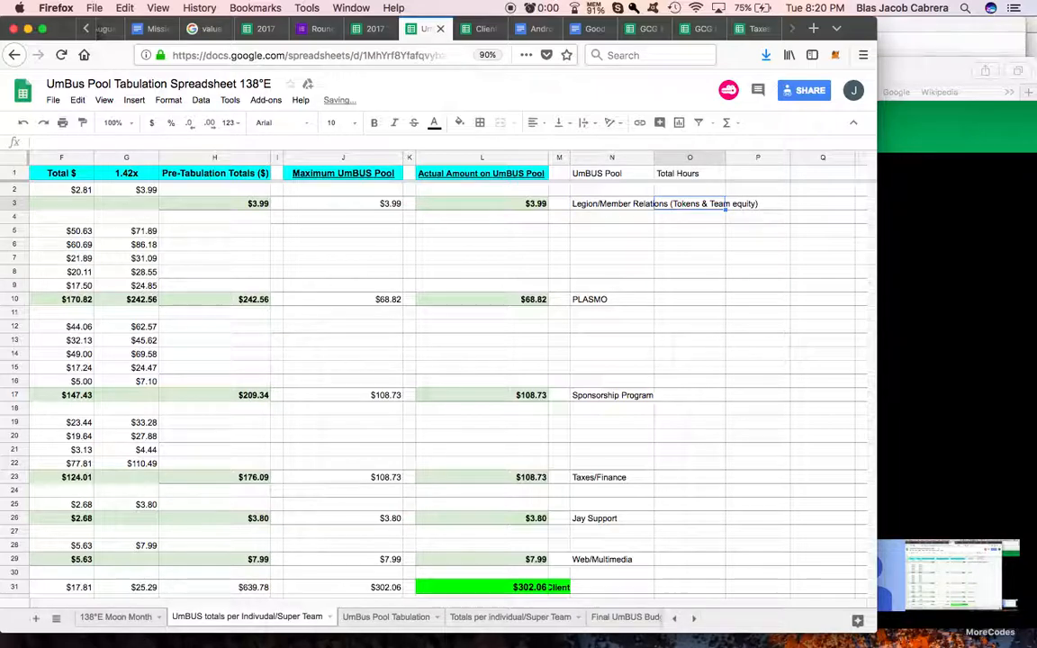
Step: Link cell O3 to the Legion/Member Relations worker hours in D2
text(=)
scroll(534, 202, left, 5)
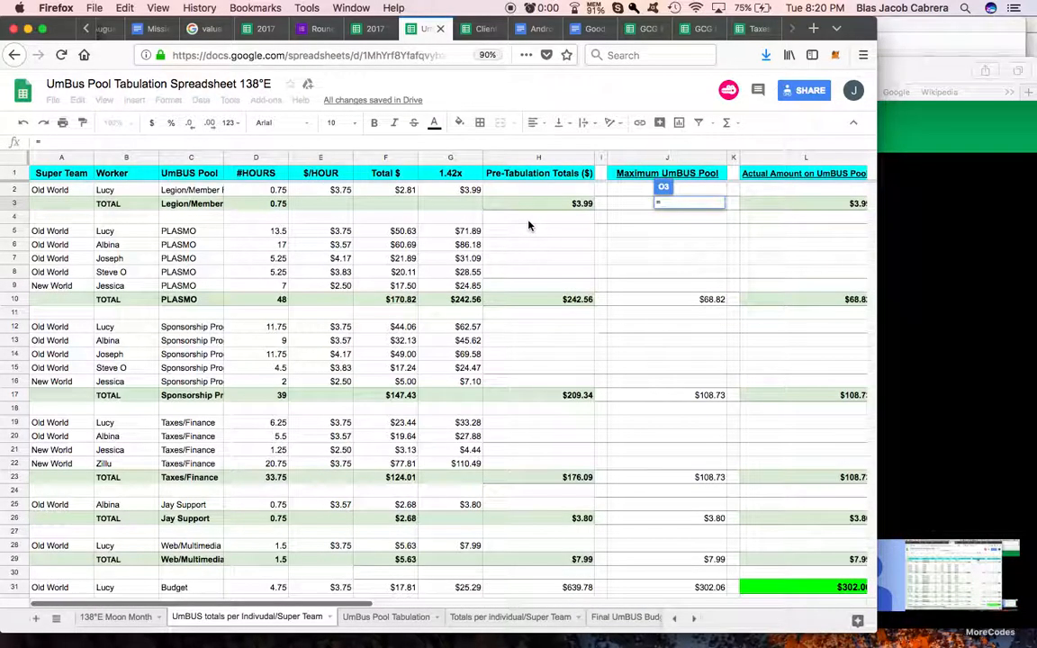
click(273, 196)
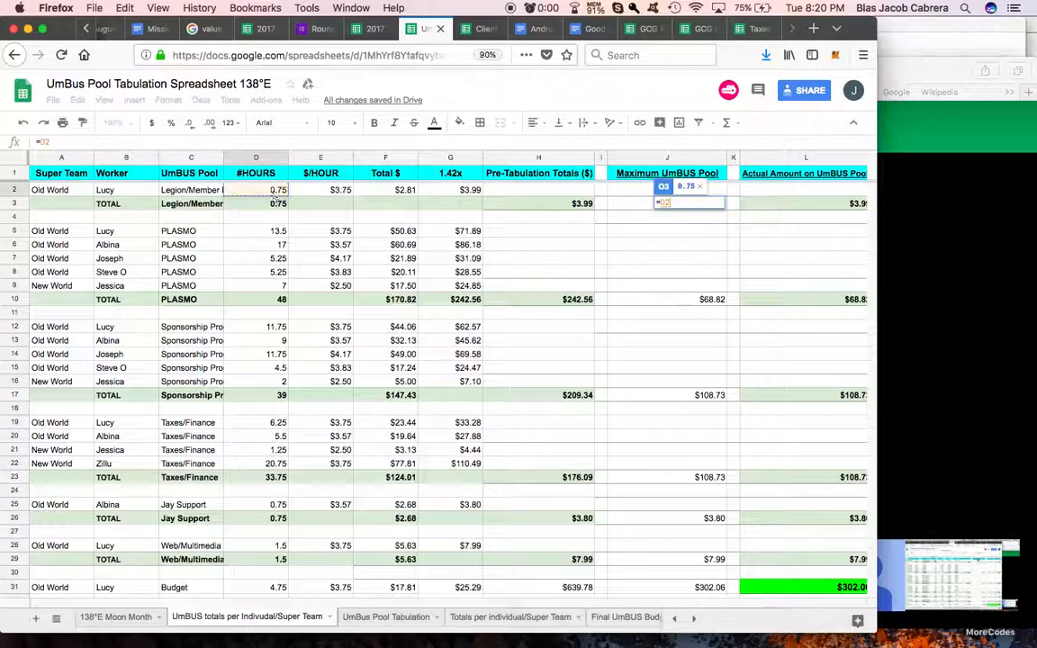
key(Return)
scroll(547, 244, right, 2)
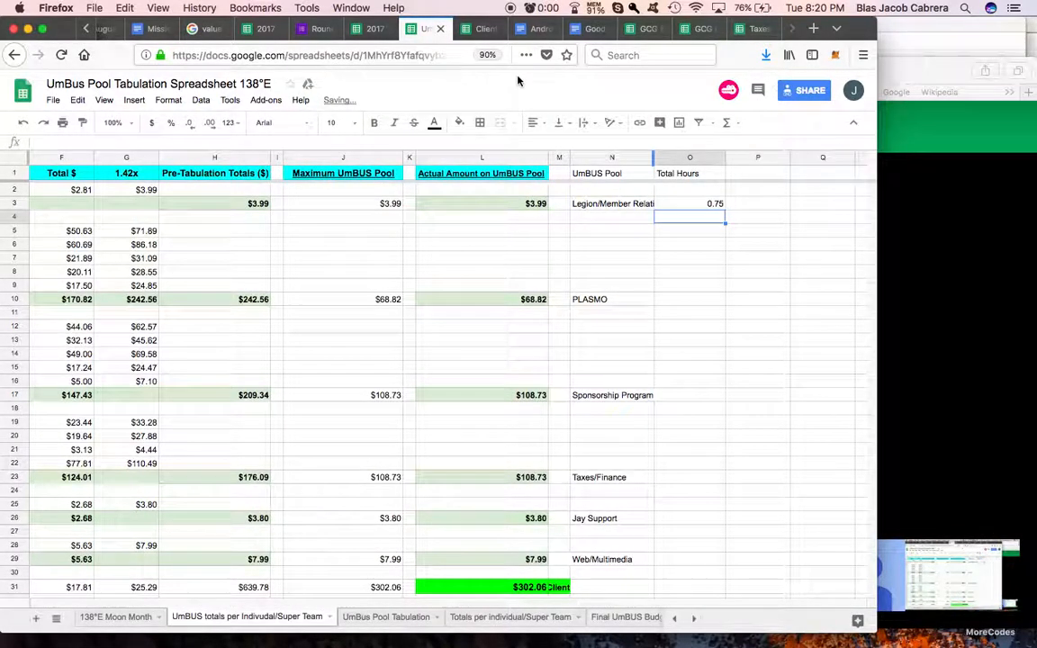
Step: Compare the hours placement with the client income spreadsheet, link cell O2 to the hours in D2 and clear O3
click(477, 28)
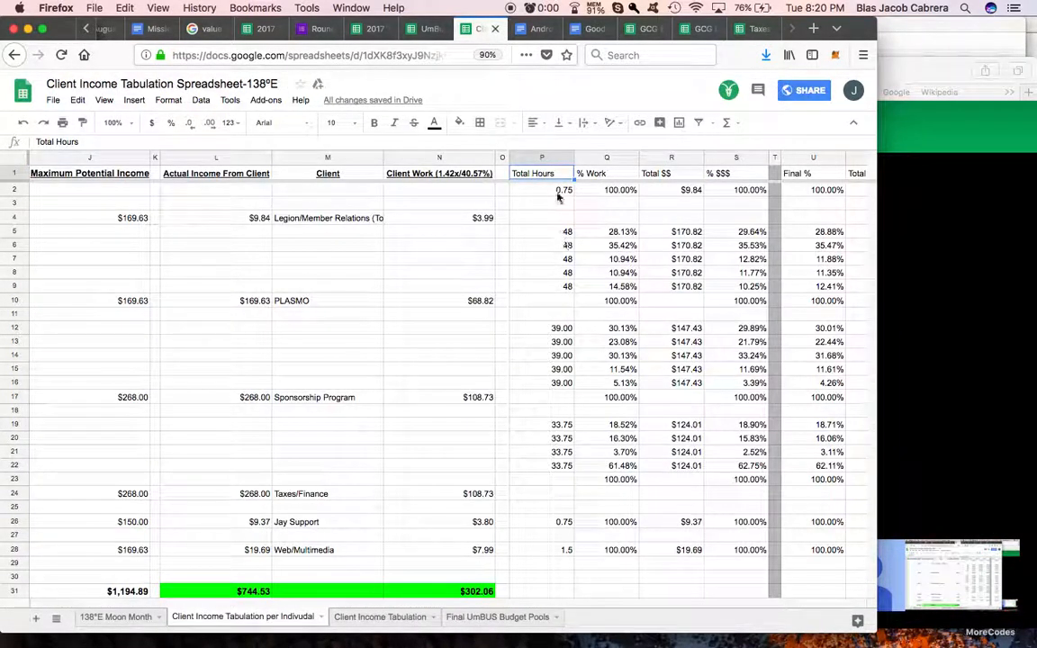
click(425, 28)
click(699, 189)
text(=)
scroll(291, 183, left, 5)
click(256, 190)
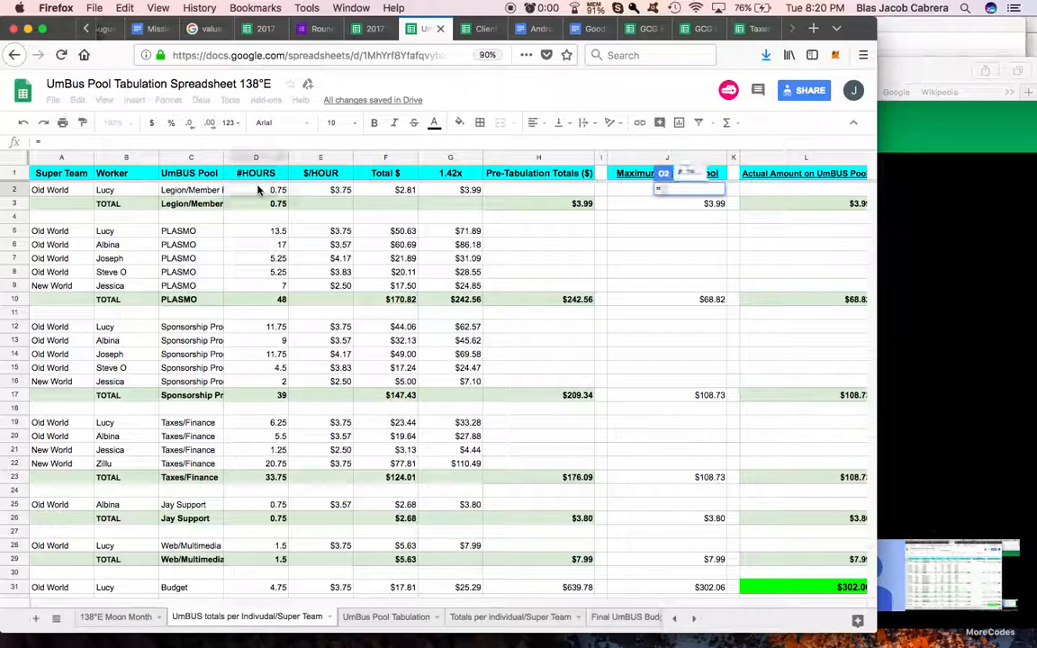
key(Return)
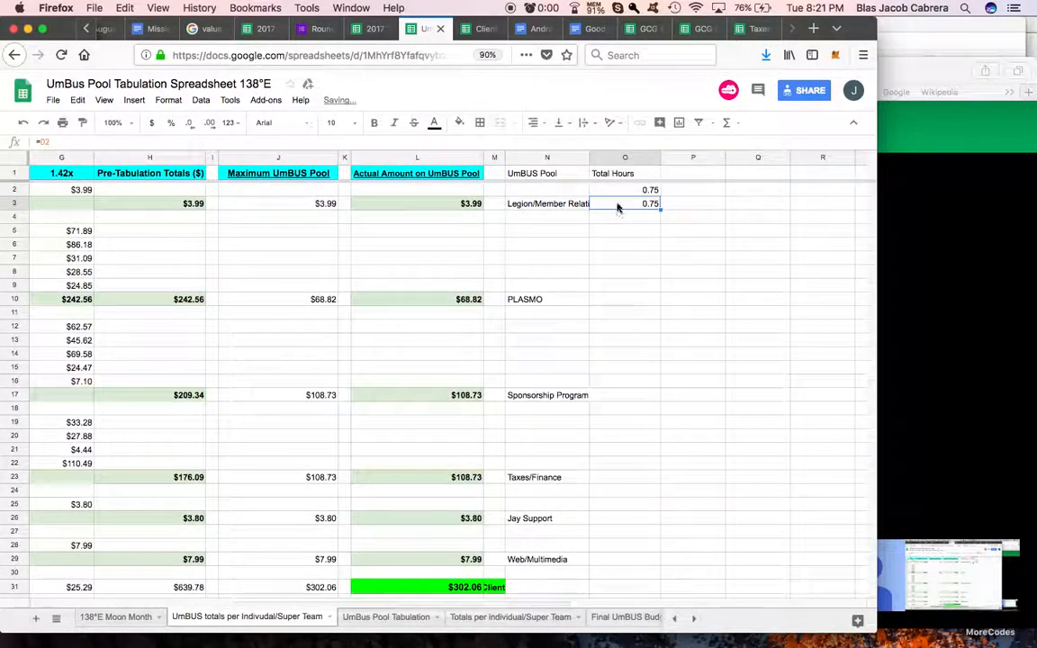
key(Delete)
click(612, 274)
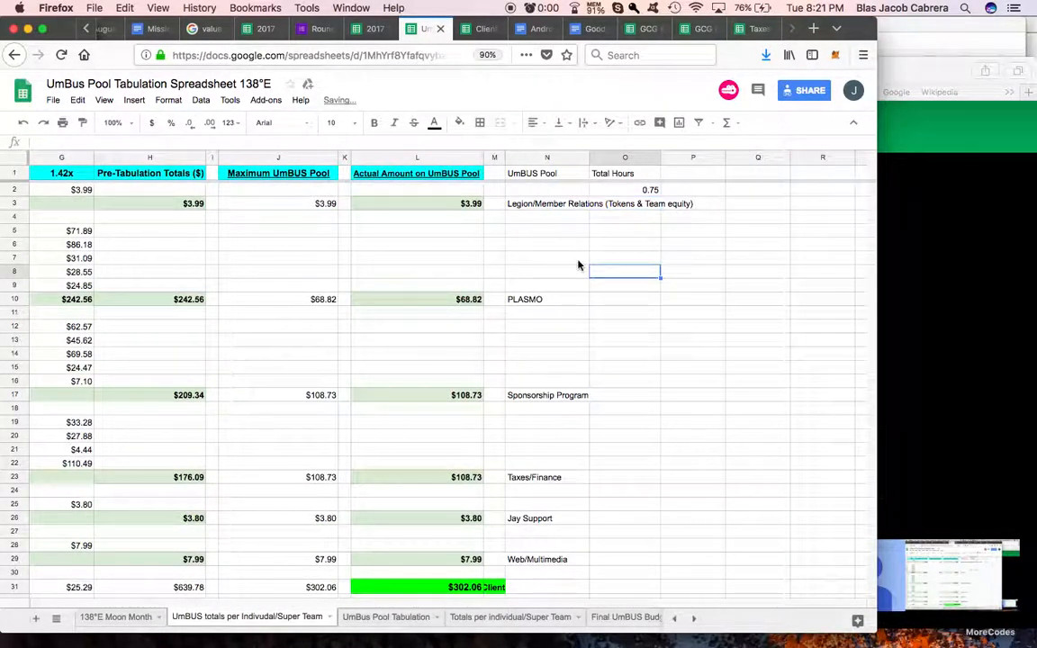
Step: Recheck the Total Hours layout in the client income spreadsheet, and link cell O5 to the first PLASMO worker's hours in D5
scroll(604, 236, left, 6)
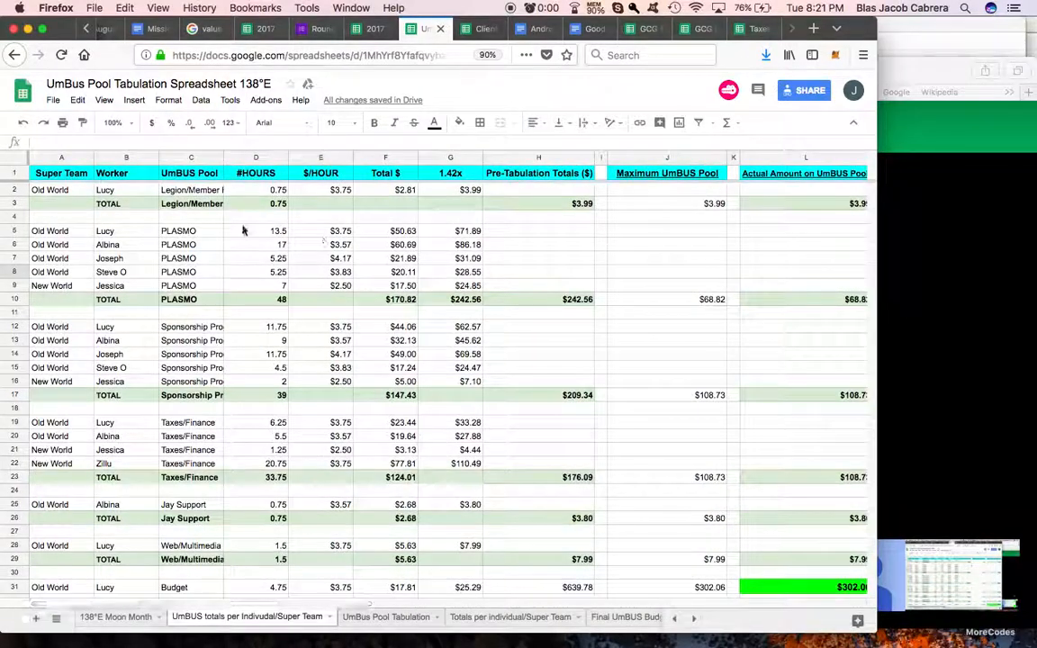
scroll(594, 237, right, 6)
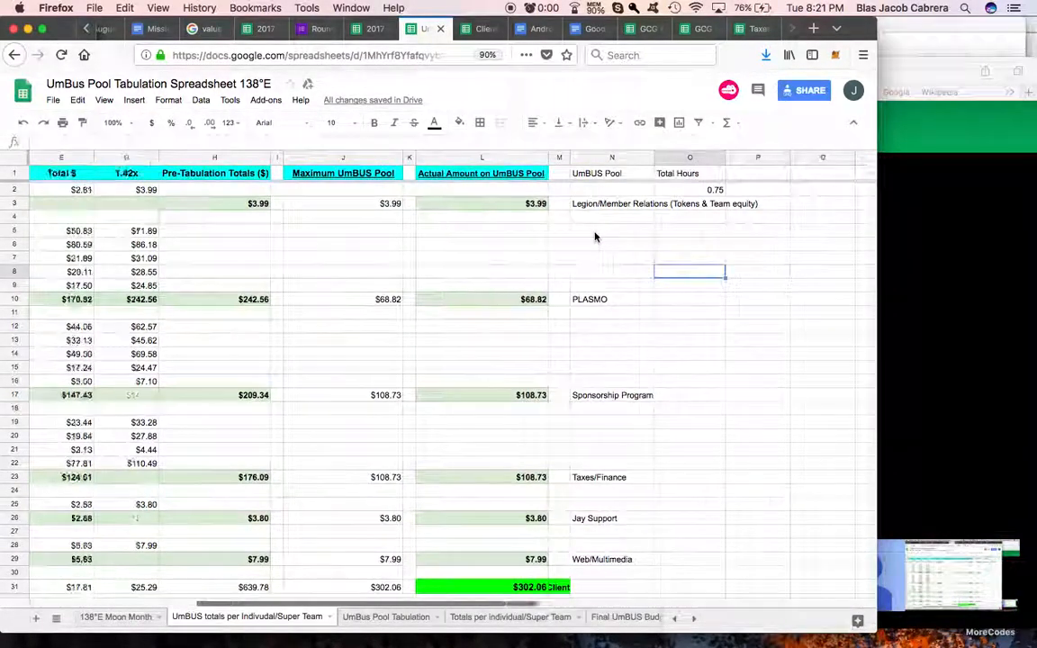
click(482, 31)
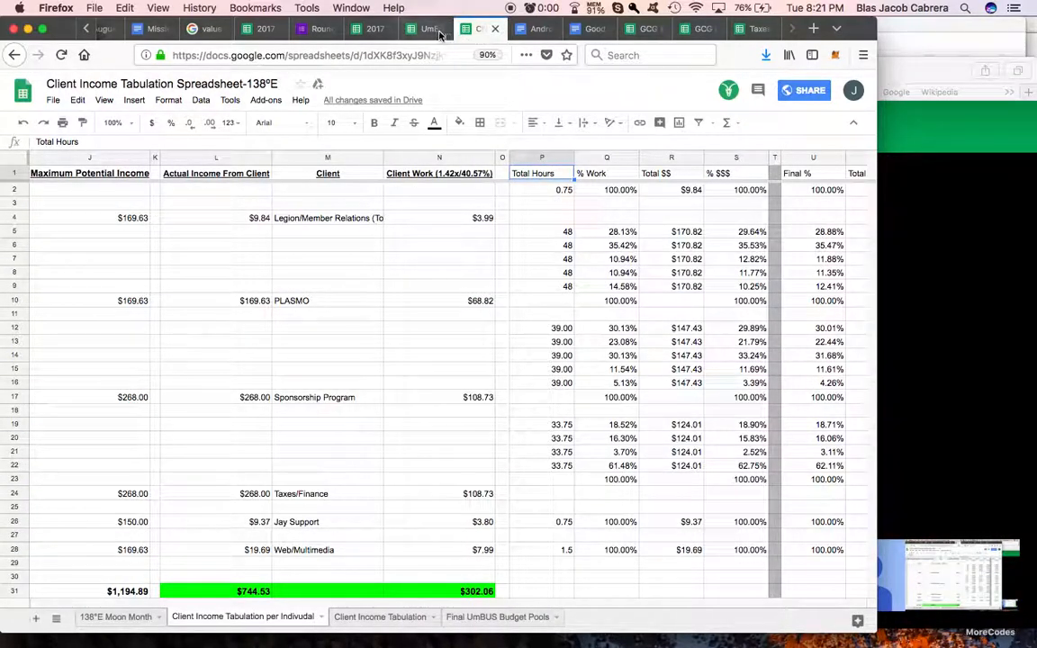
click(437, 31)
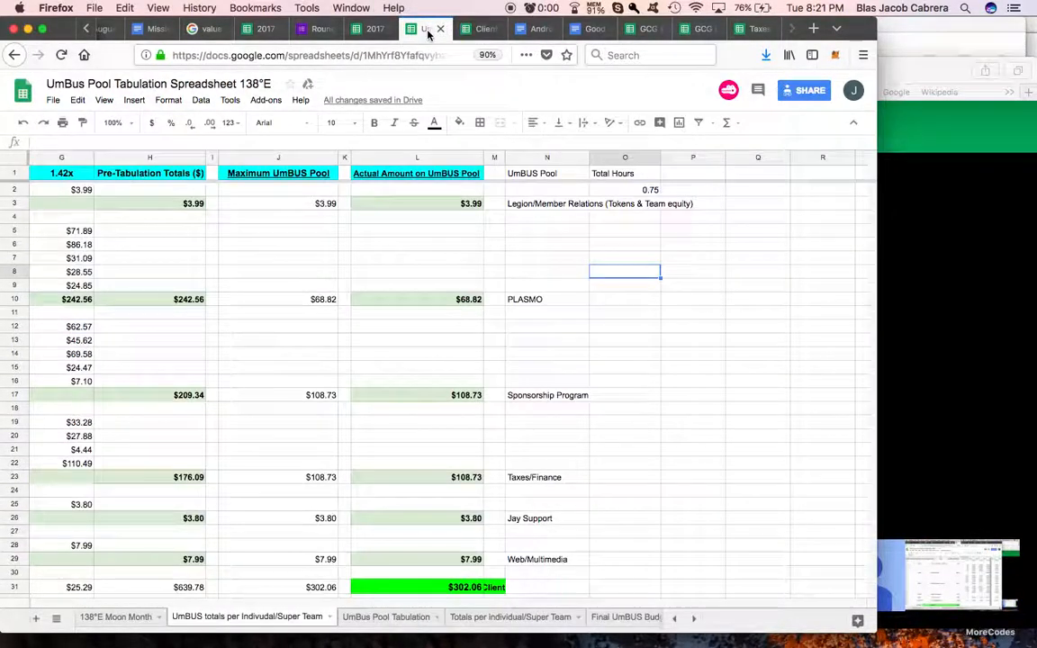
click(625, 233)
text(=)
scroll(475, 232, left, 6)
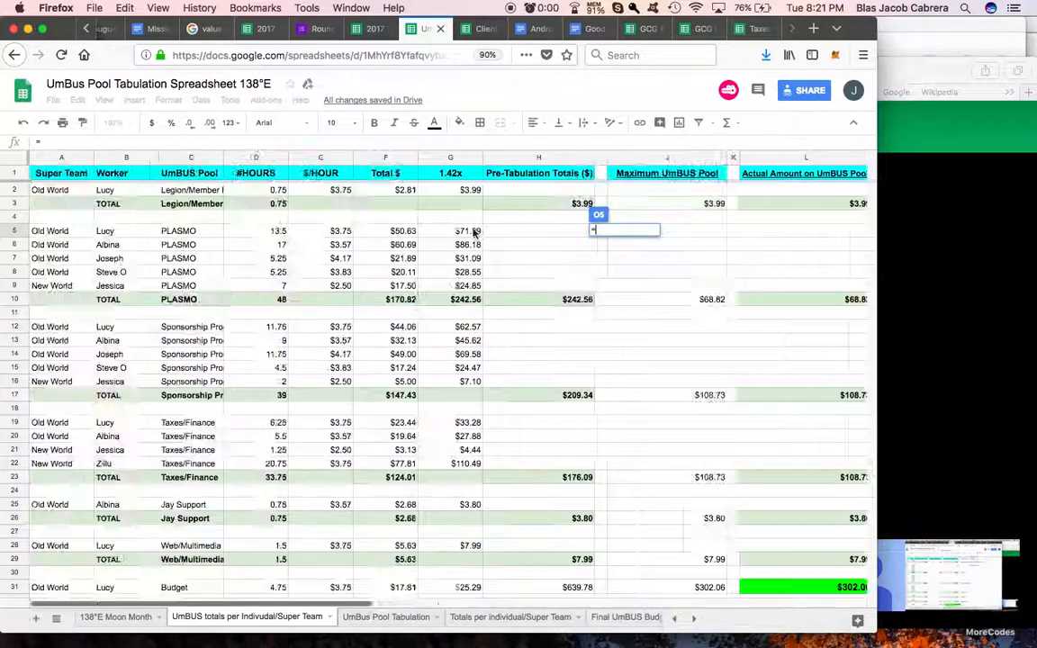
click(271, 232)
key(Return)
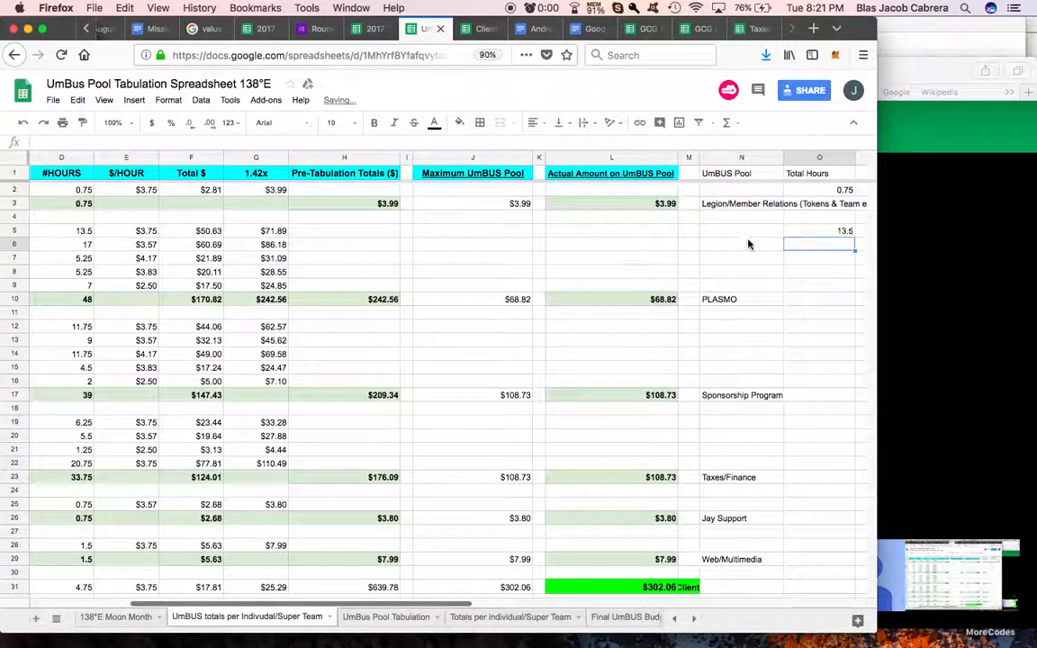
Step: Fill the hours formula from O5 down to O9 for the remaining PLASMO workers
scroll(765, 240, right, 2)
click(789, 234)
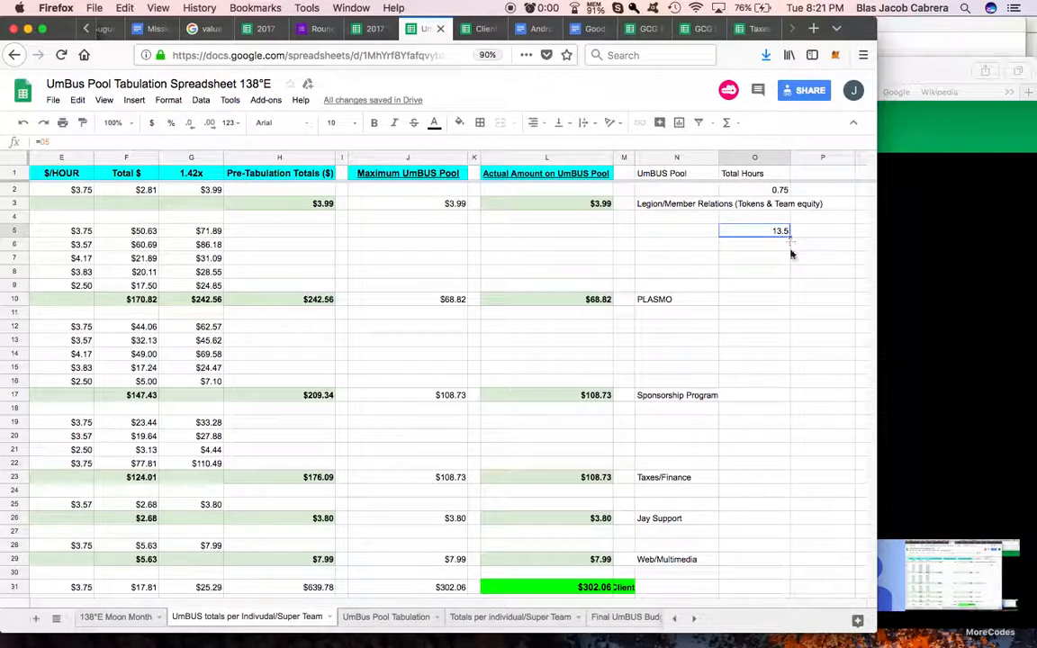
drag(792, 289, 791, 289)
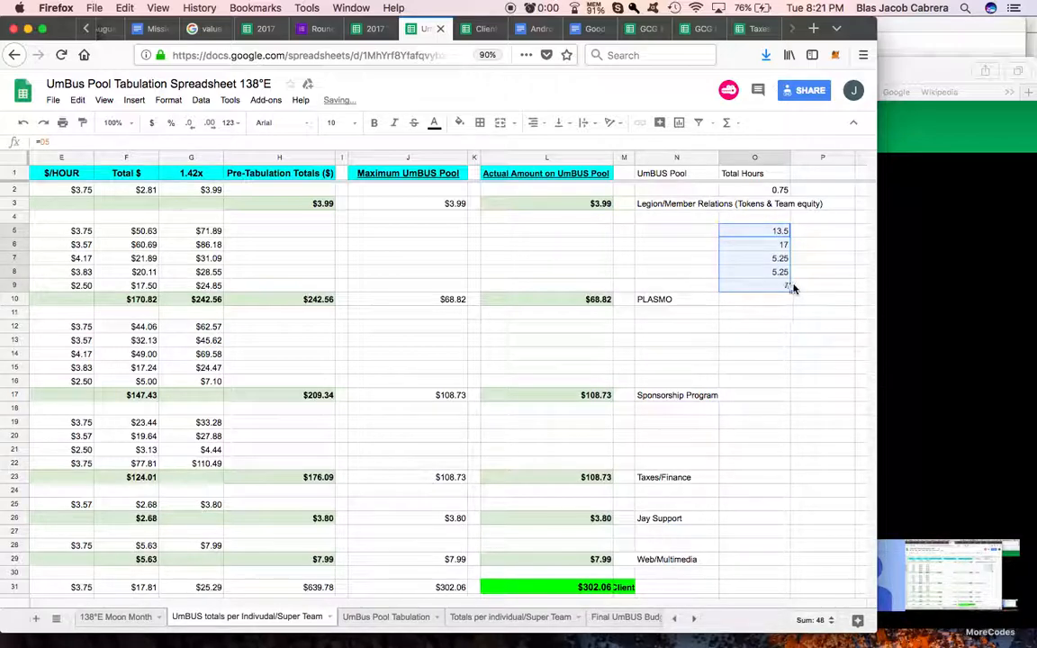
Step: Try copying the hours formula from O5 into the blank row's cell O11, and clear that cell again
click(776, 313)
click(778, 232)
key(super+c)
click(755, 314)
key(super+v)
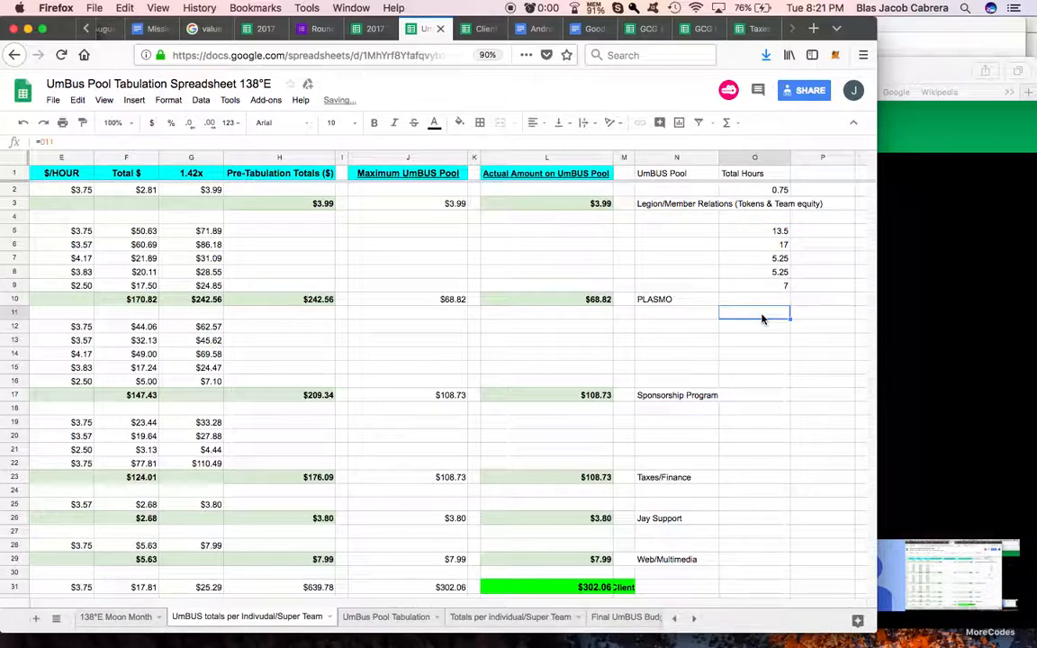
text(=)
scroll(664, 317, left, 5)
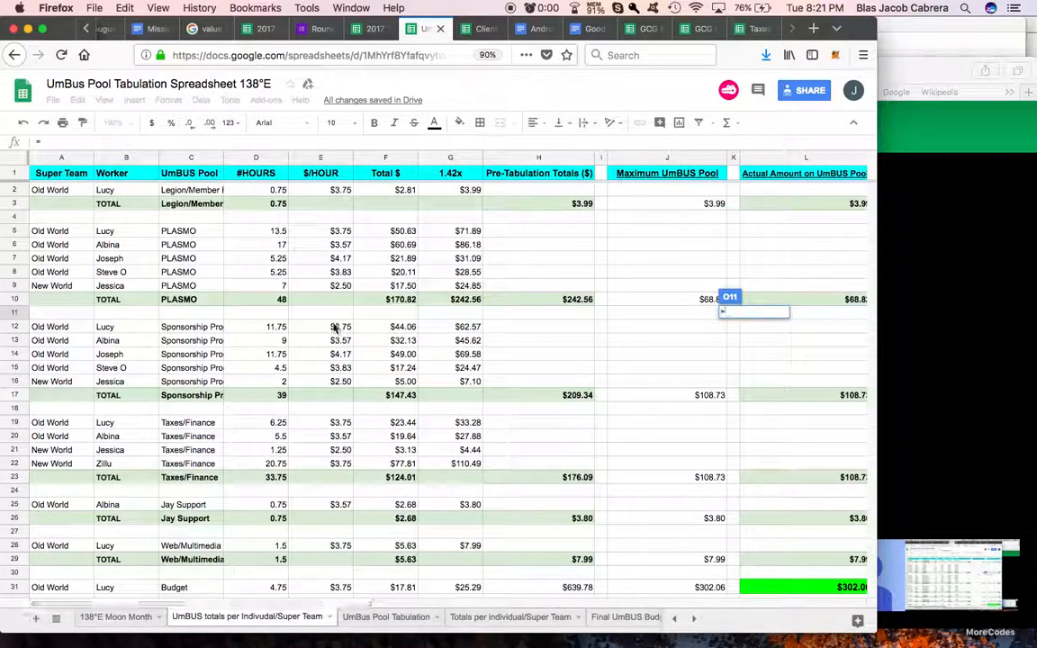
scroll(437, 336, right, 1)
key(BackSpace)
key(Return)
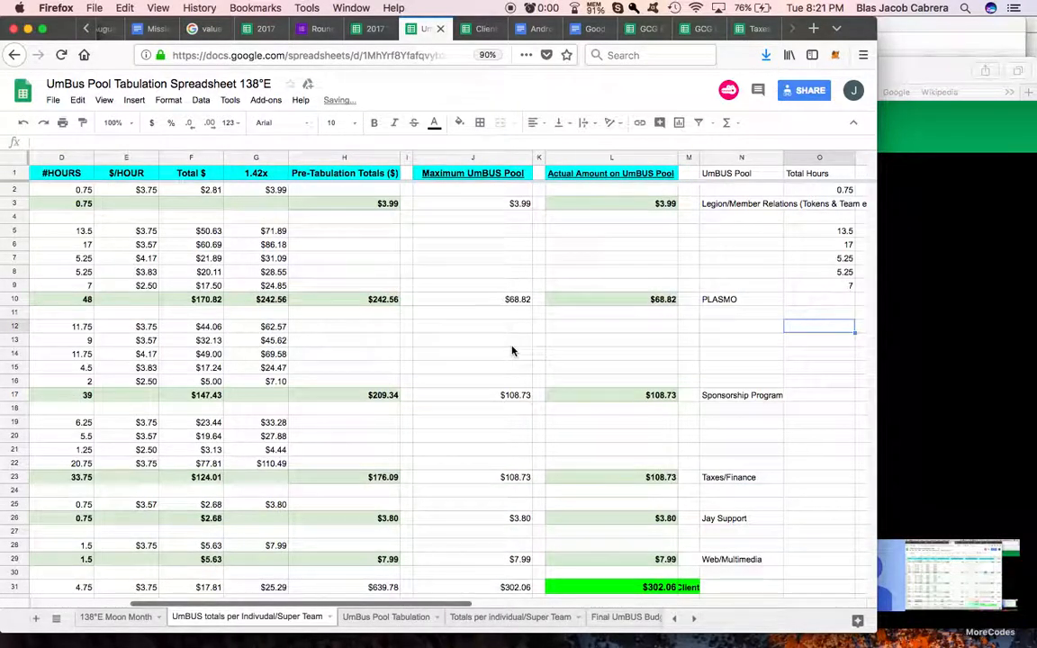
Step: Link cell O12 to the hours in D12 and fill the formula down to O16 for the Sponsorship Program workers
text(=)
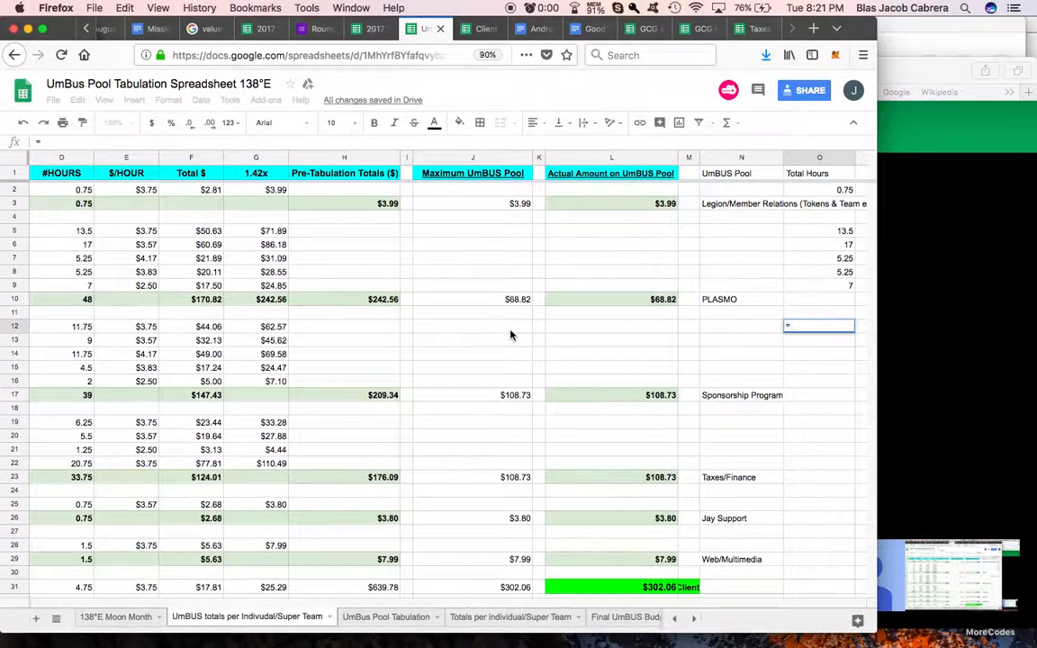
scroll(510, 336, left, 3)
click(261, 327)
key(Return)
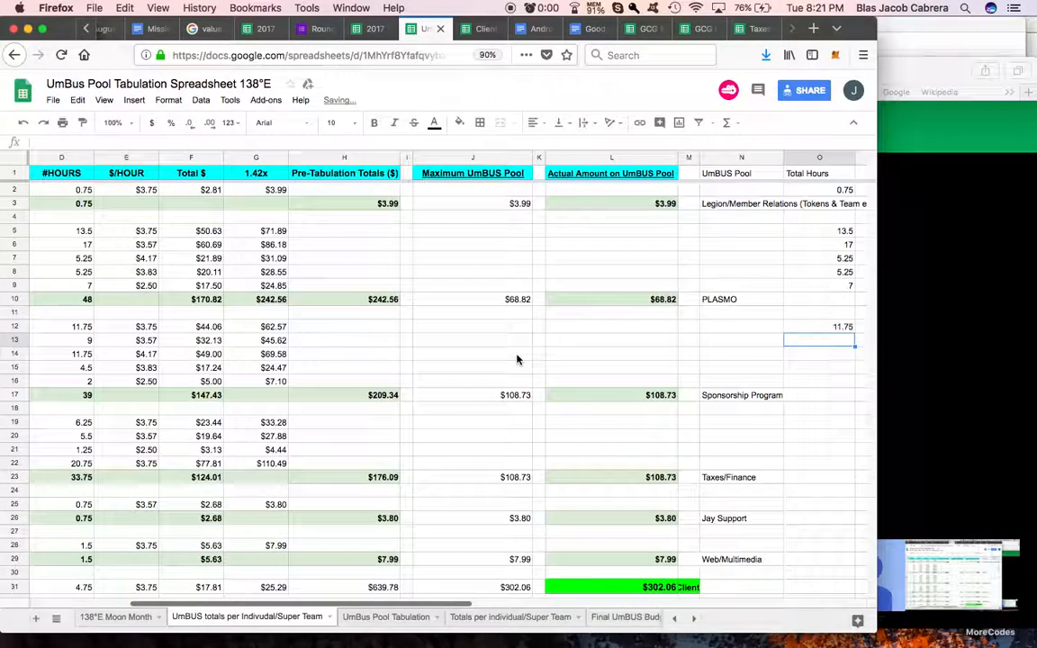
click(707, 329)
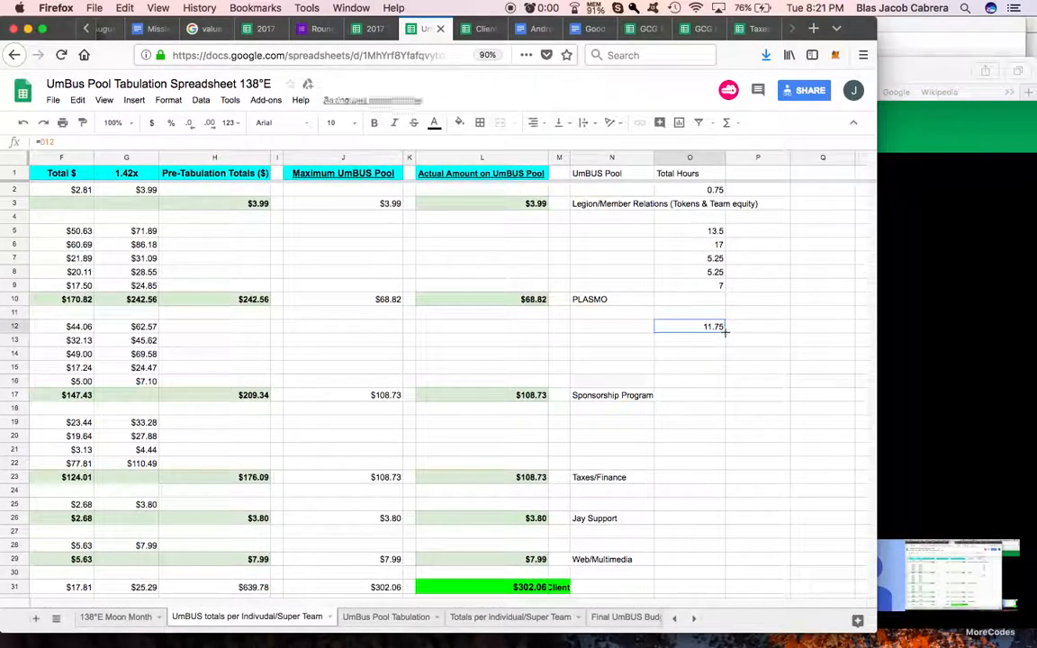
drag(722, 378, 722, 378)
scroll(622, 330, left, 6)
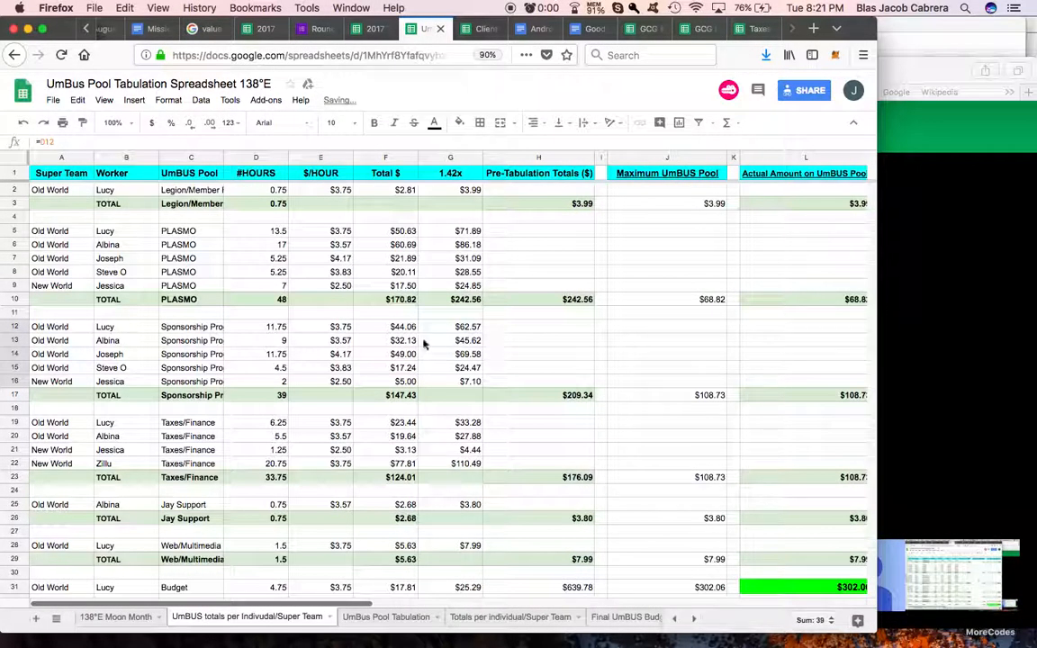
scroll(484, 369, right, 6)
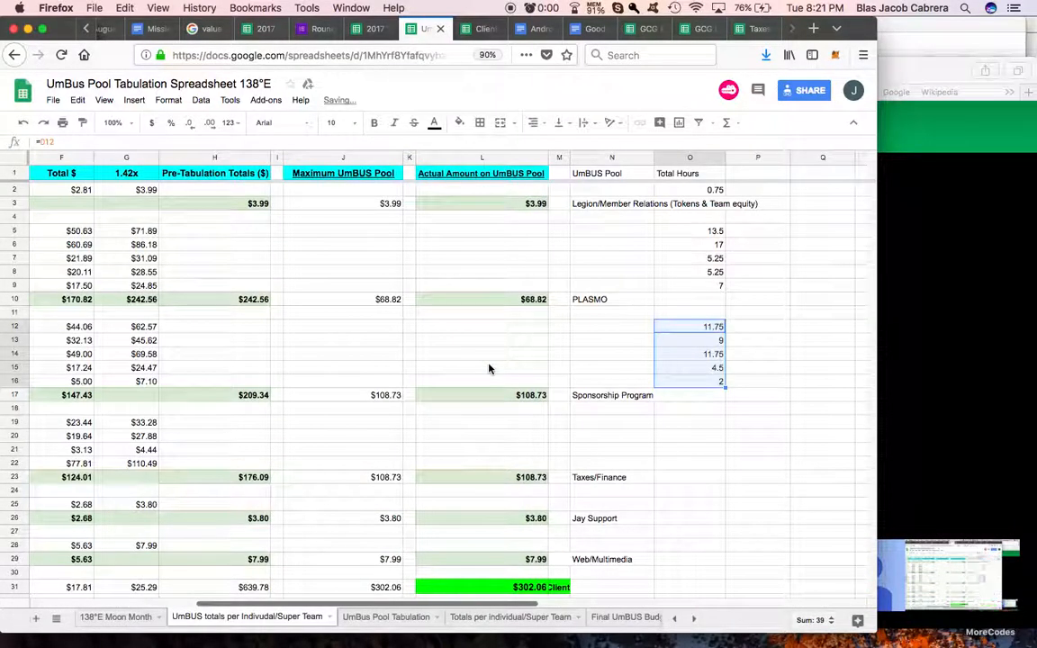
click(694, 413)
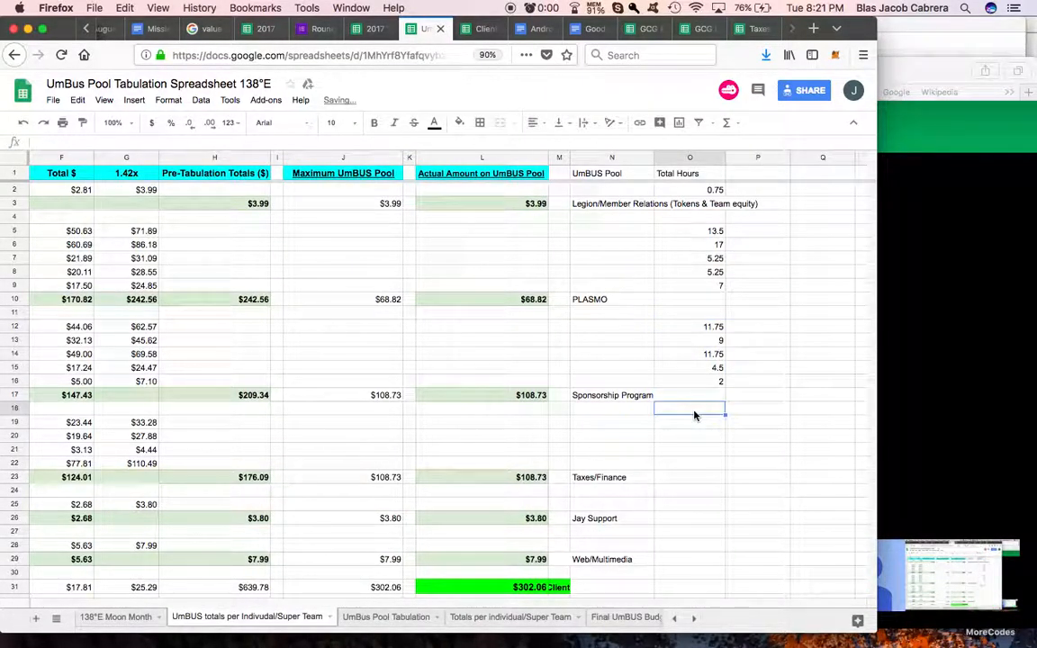
text(=)
scroll(620, 423, left, 6)
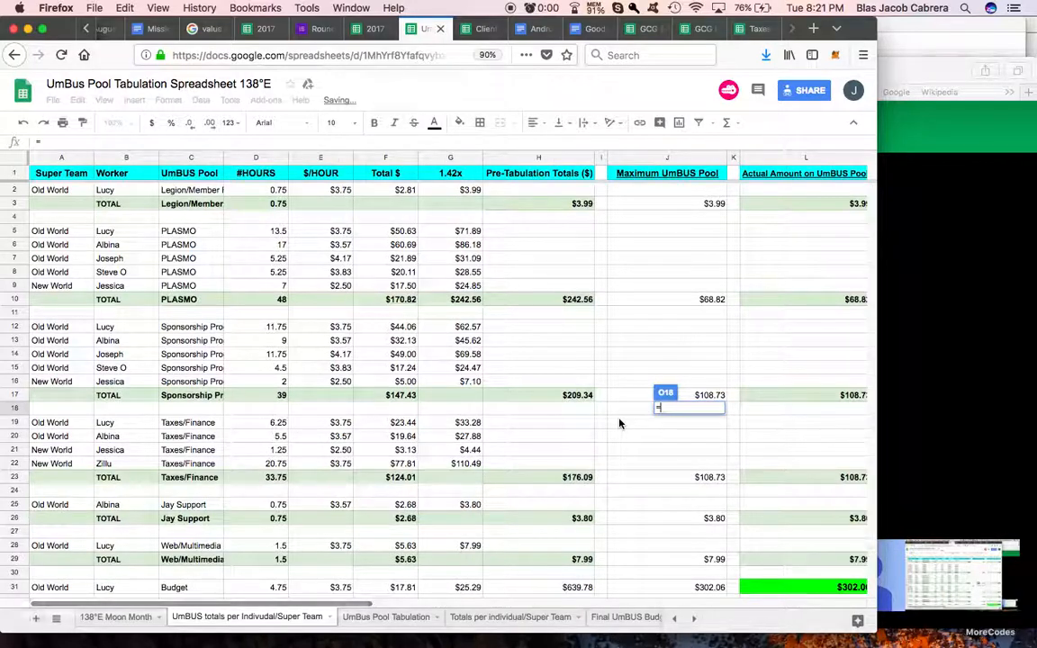
key(BackSpace)
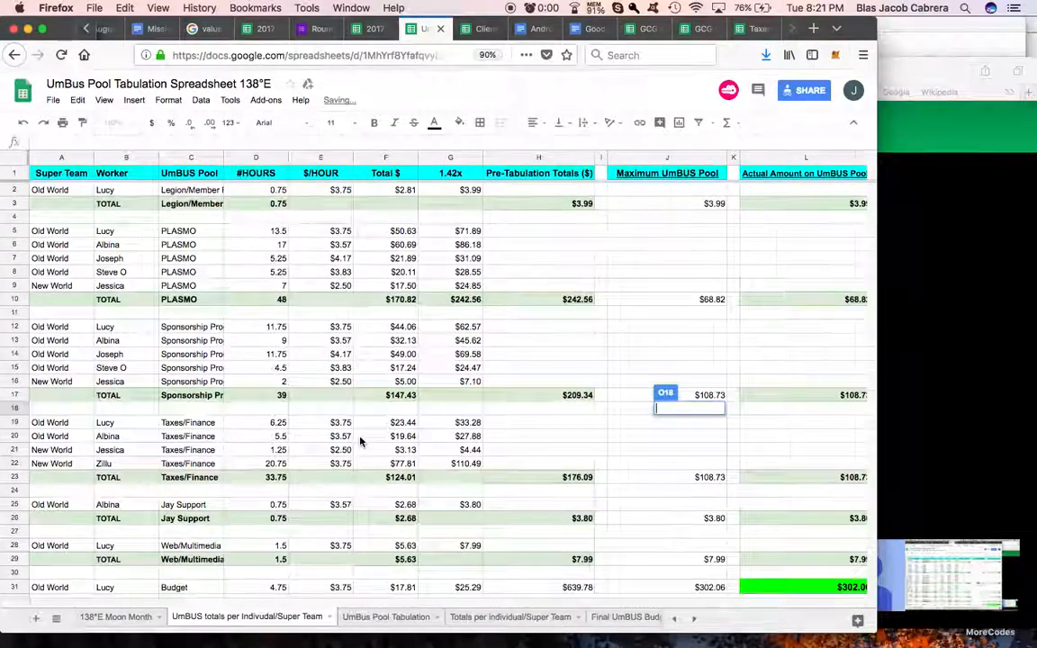
scroll(361, 441, right, 6)
key(Return)
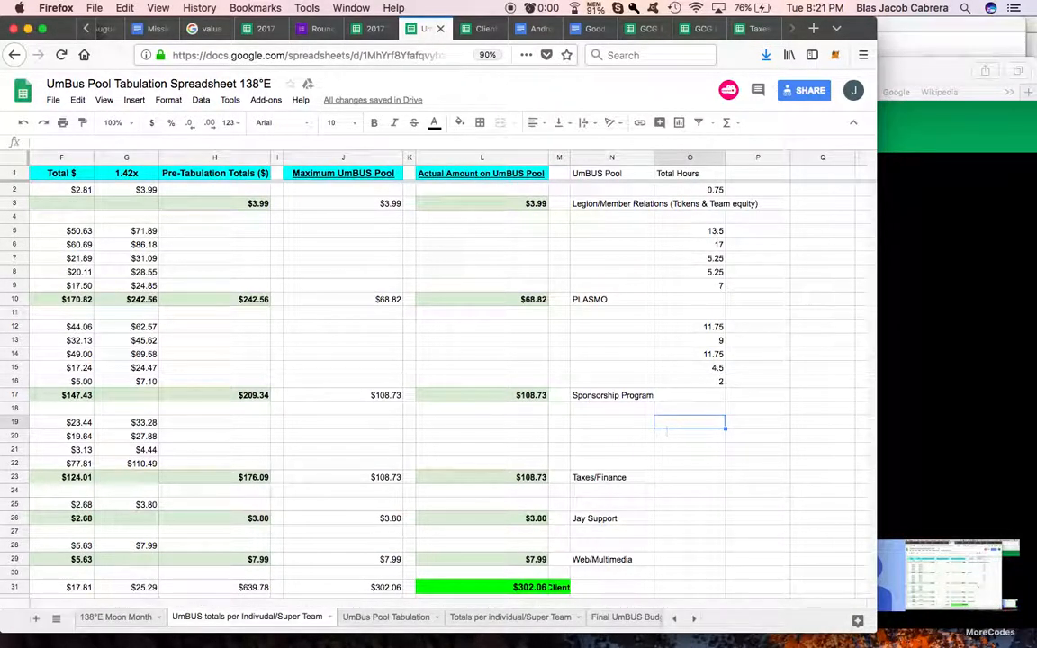
Step: Link cell O19 to the hours in D19 and fill the formula down to O22 for the Taxes/Finance workers
text(=)
scroll(630, 430, left, 6)
click(251, 430)
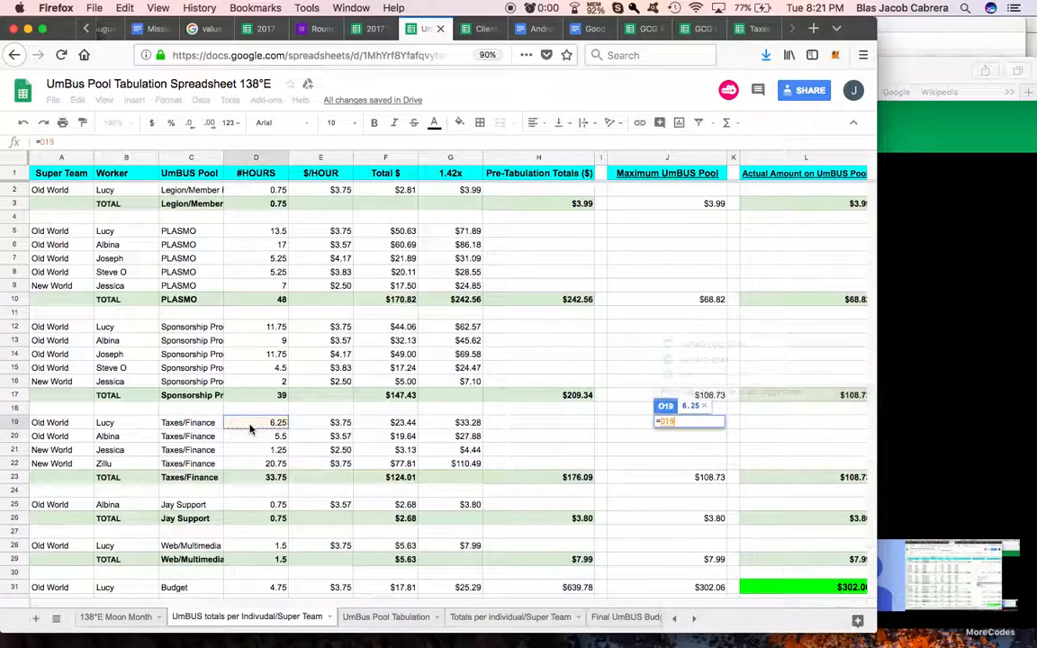
key(Return)
scroll(613, 405, right, 3)
click(721, 428)
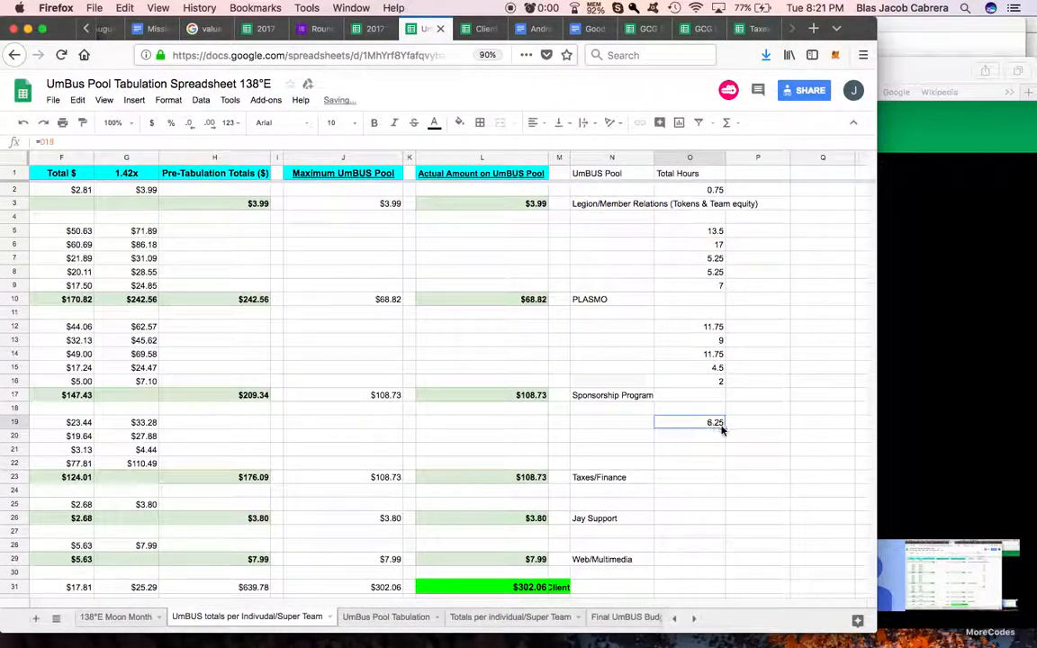
drag(725, 461, 724, 465)
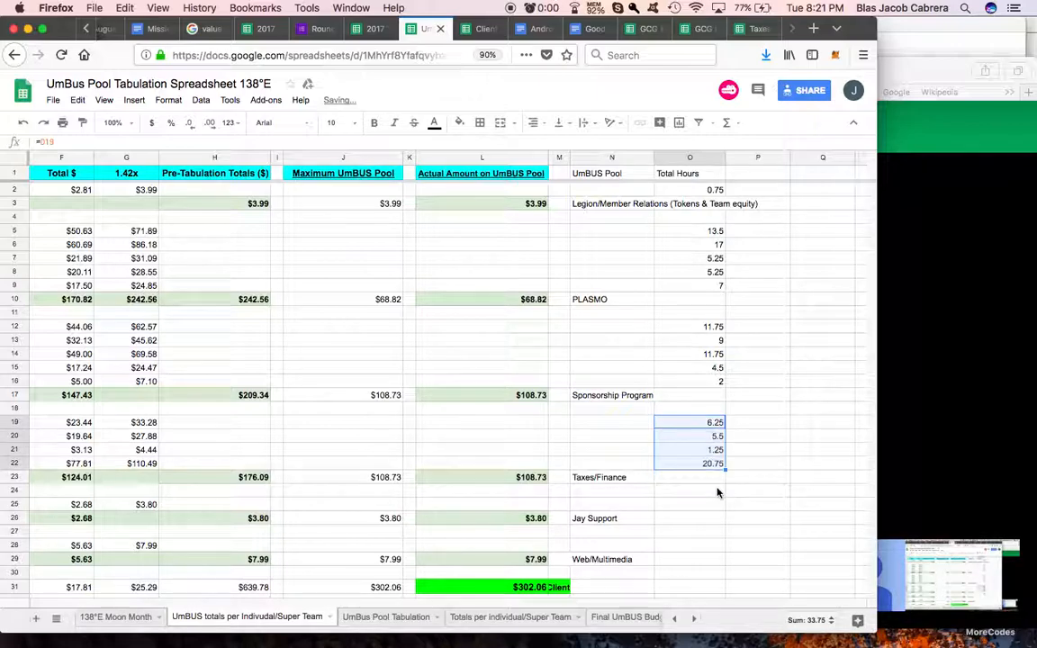
Step: Link cell O25 in the Total Hours column to the Jay Support worker's hours in D25
click(717, 491)
scroll(699, 498, left, 5)
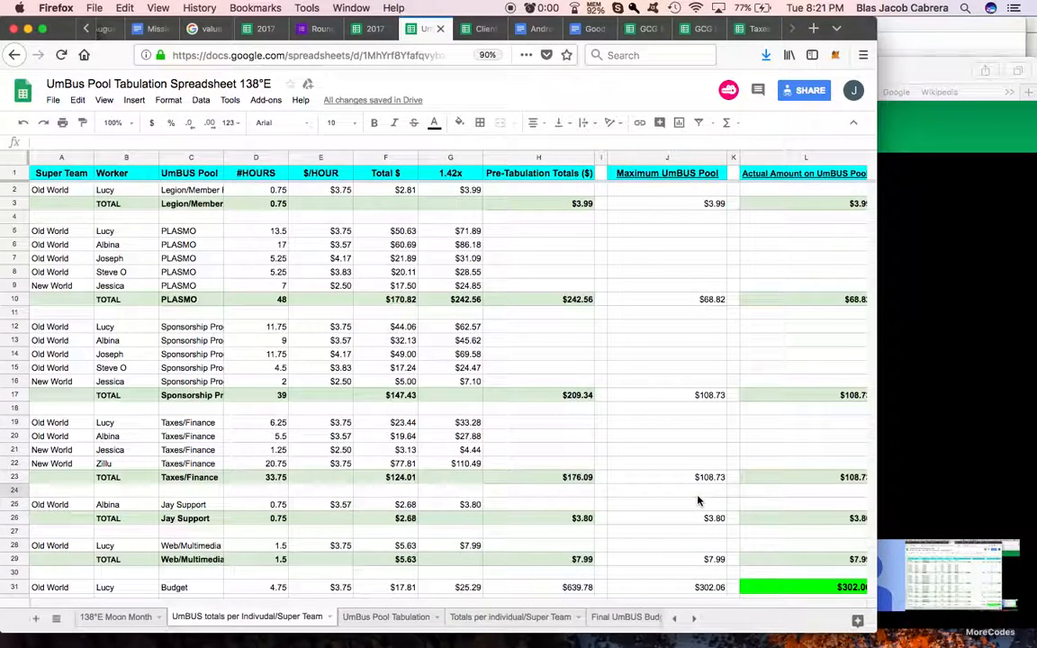
scroll(708, 495, right, 4)
click(765, 505)
text(=)
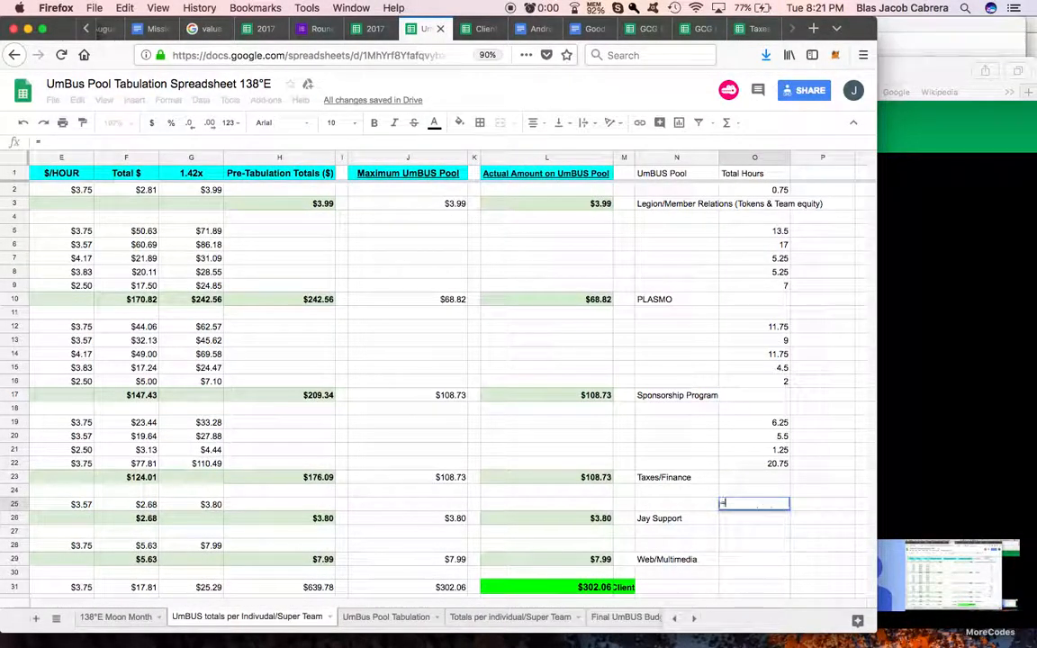
scroll(673, 516, left, 5)
click(270, 504)
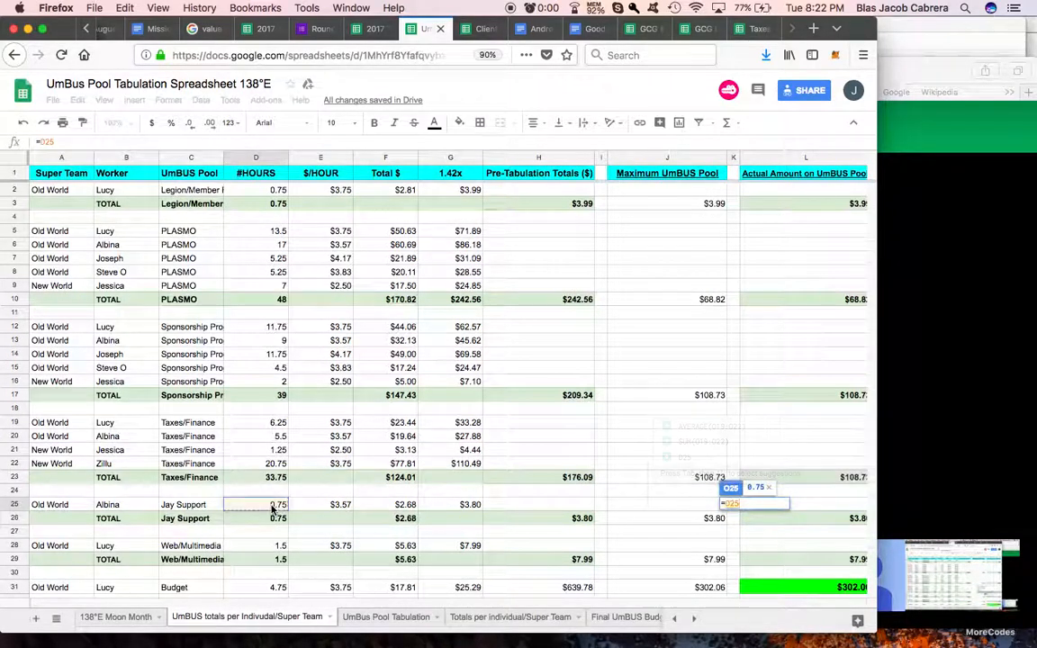
key(Return)
Step: Link cell O28 in the Total Hours column to the Web/Multimedia worker's hours in D28
scroll(778, 493, down, 1)
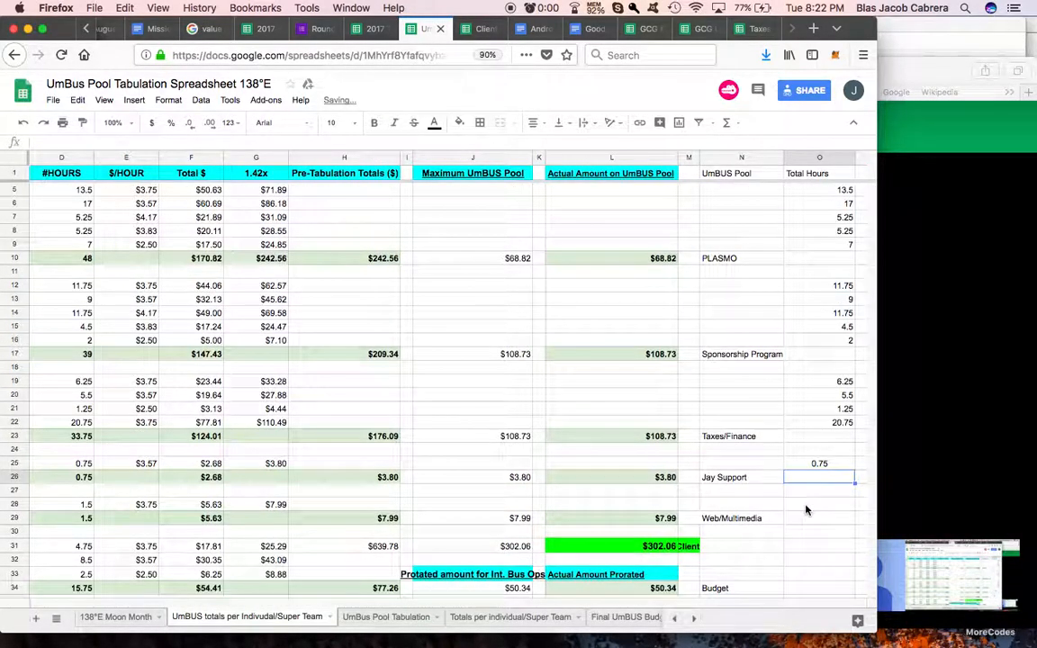
click(806, 506)
text(=)
scroll(689, 504, left, 5)
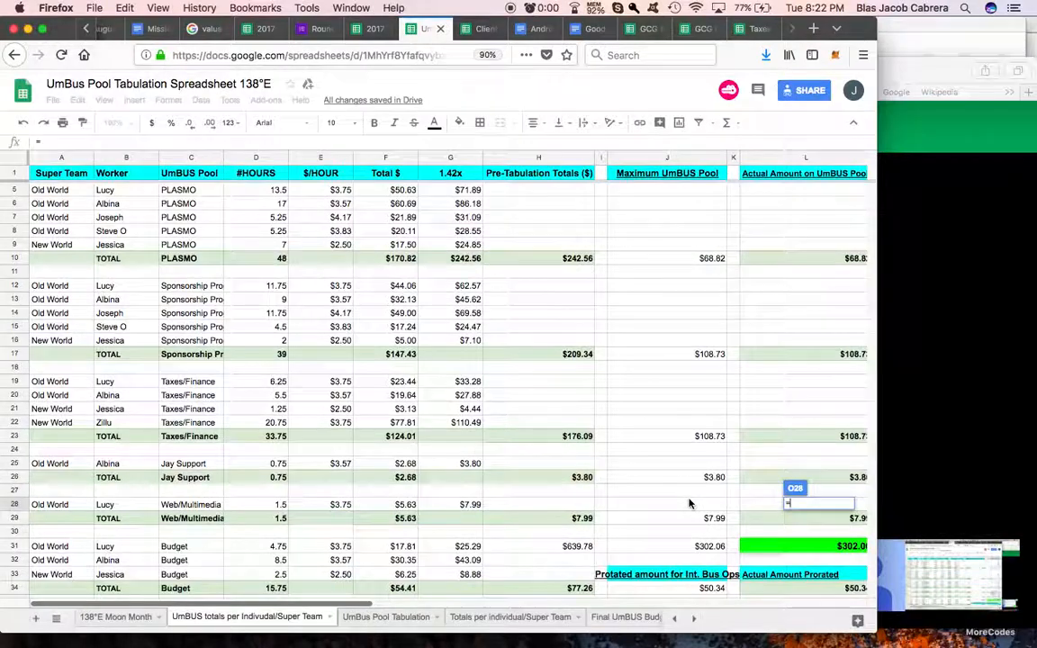
click(256, 504)
key(Return)
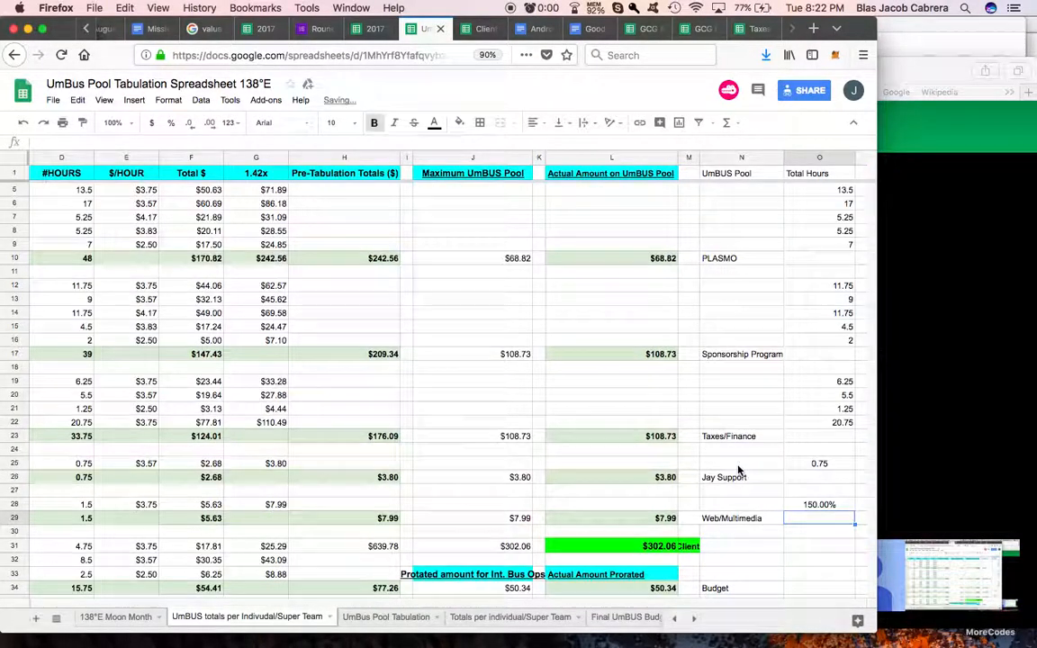
Step: Format O28 as a number with two decimals instead of a percentage, and right-align cells O25 to O28
scroll(738, 470, down, 1)
click(823, 492)
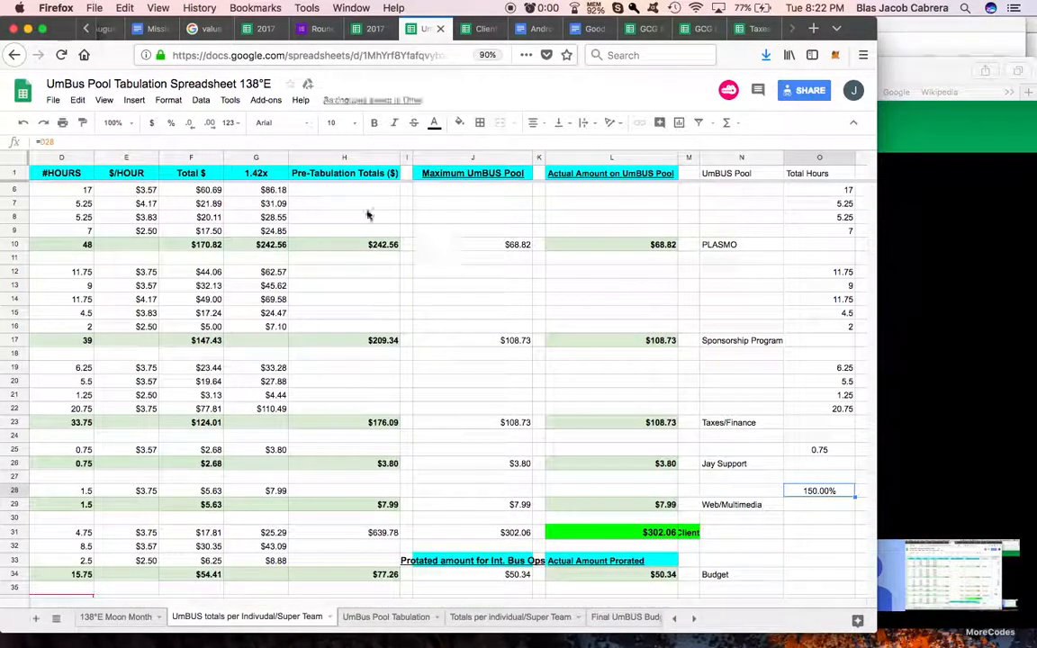
click(234, 122)
click(263, 190)
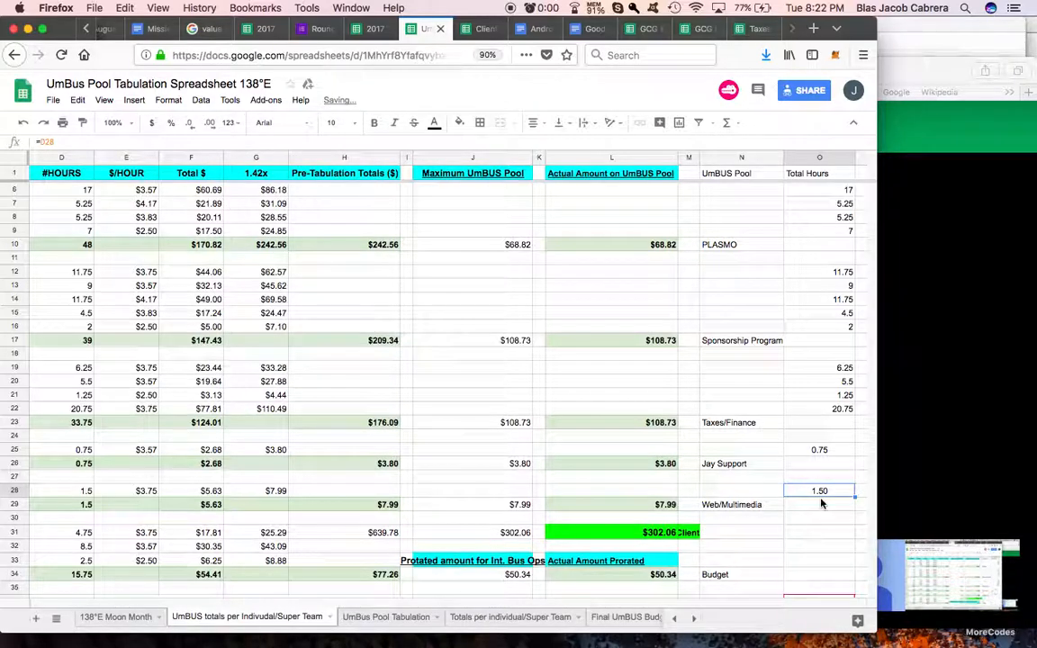
drag(815, 454, 815, 490)
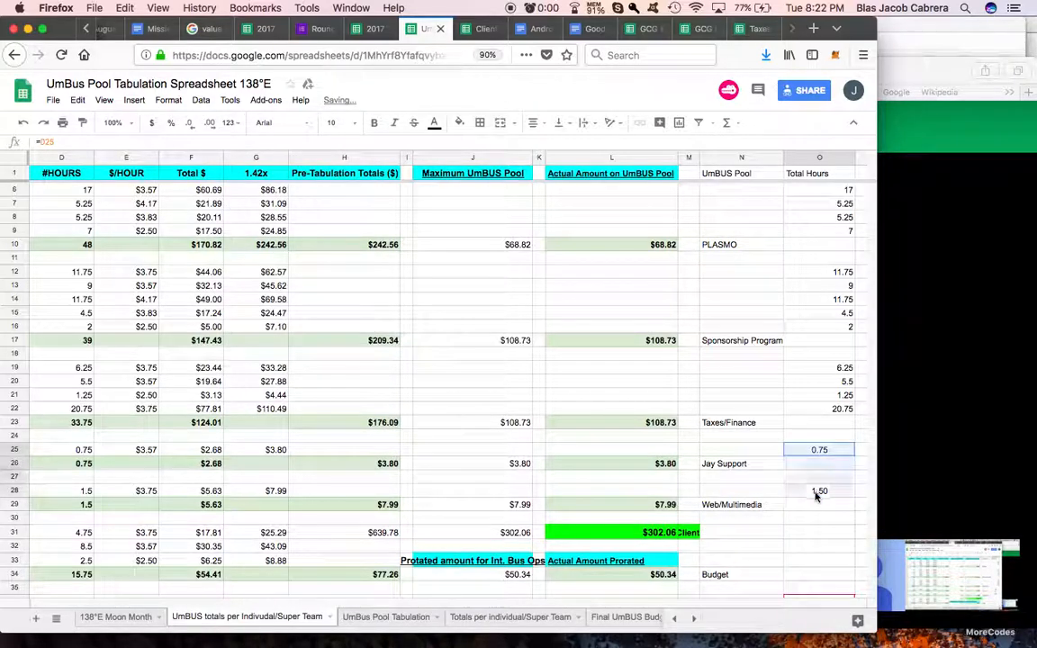
click(534, 128)
click(569, 145)
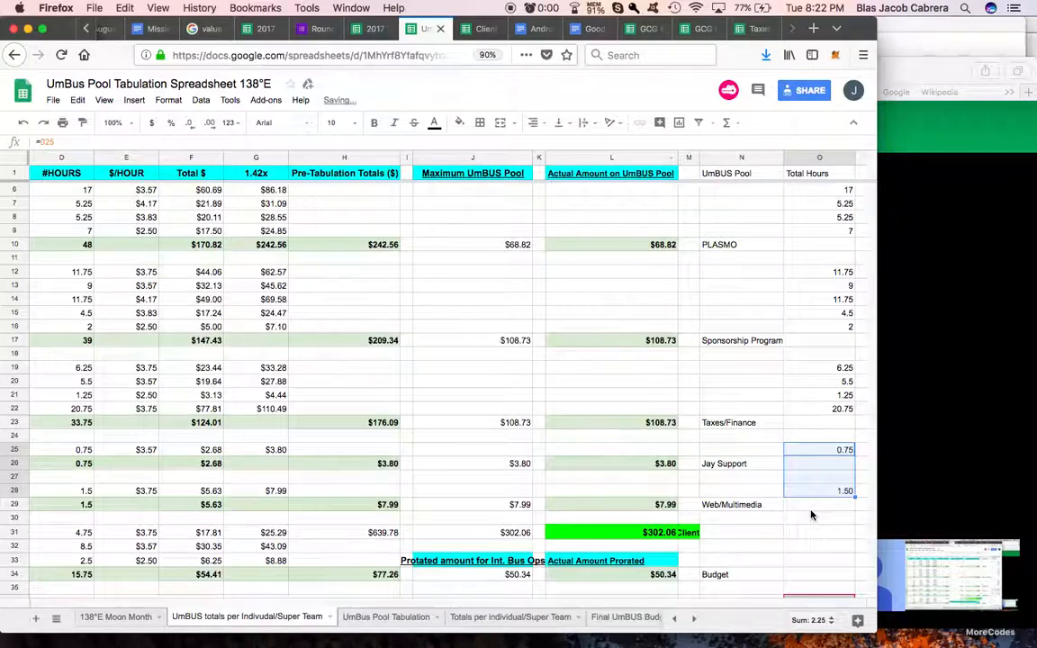
Step: Link cell O43 to the hours in D43 and fill the formula down to O47 for the Payroll workers
scroll(810, 515, down, 5)
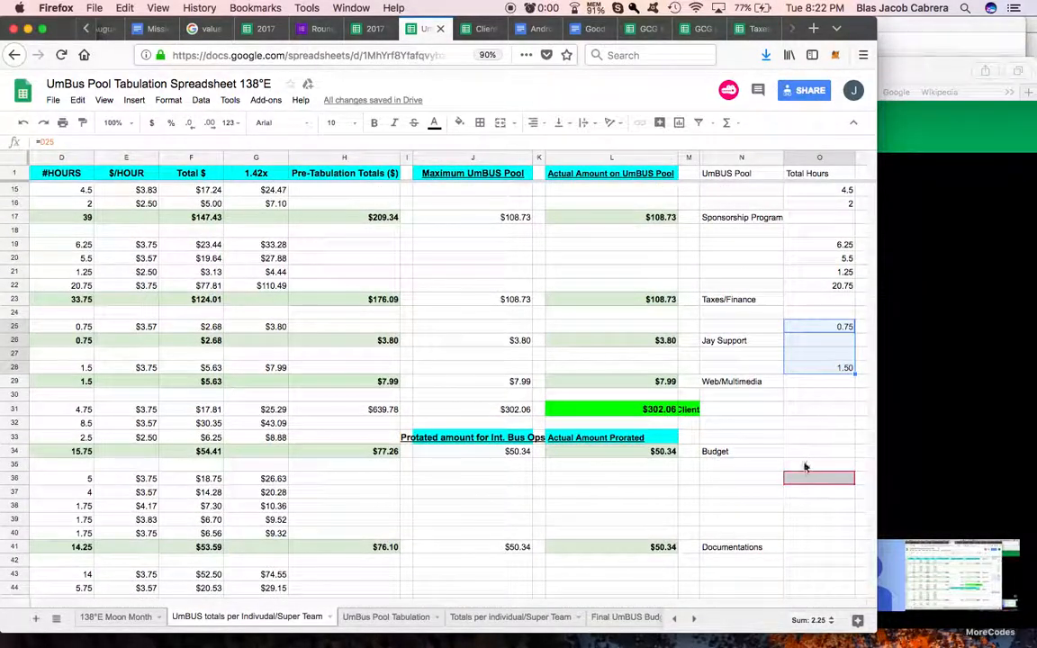
click(799, 483)
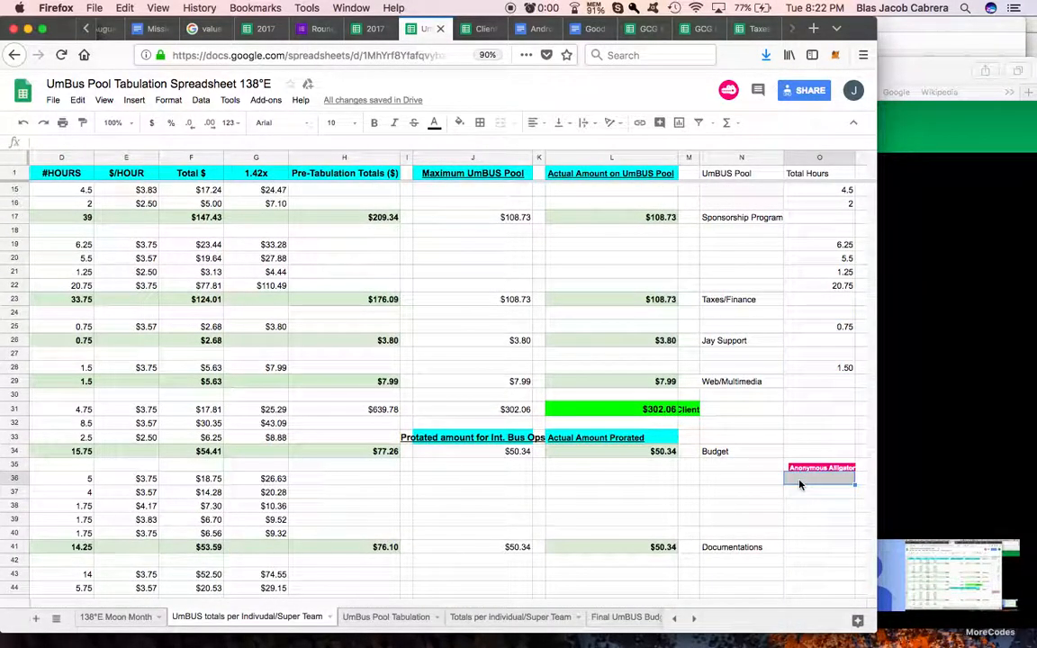
scroll(804, 509, down, 5)
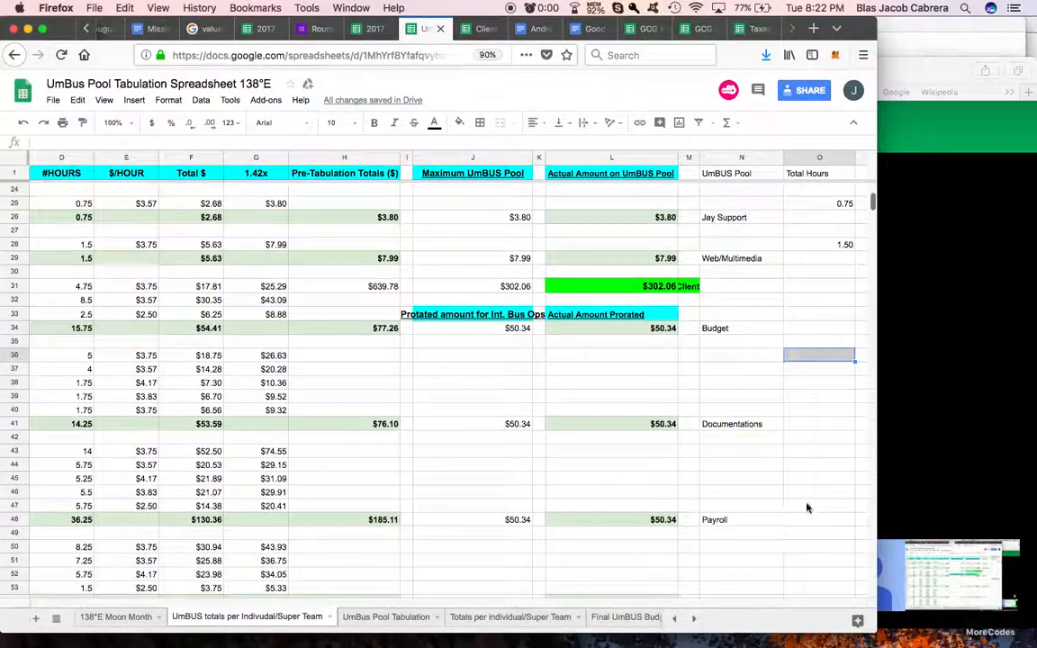
click(806, 451)
text(=)
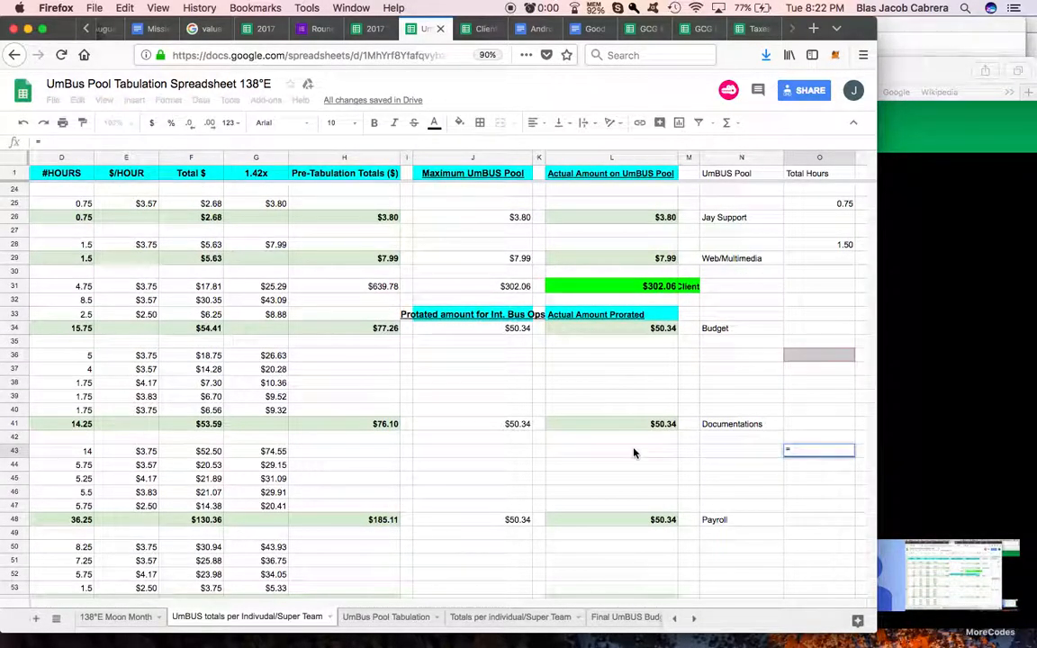
scroll(633, 453, left, 5)
click(270, 450)
key(Return)
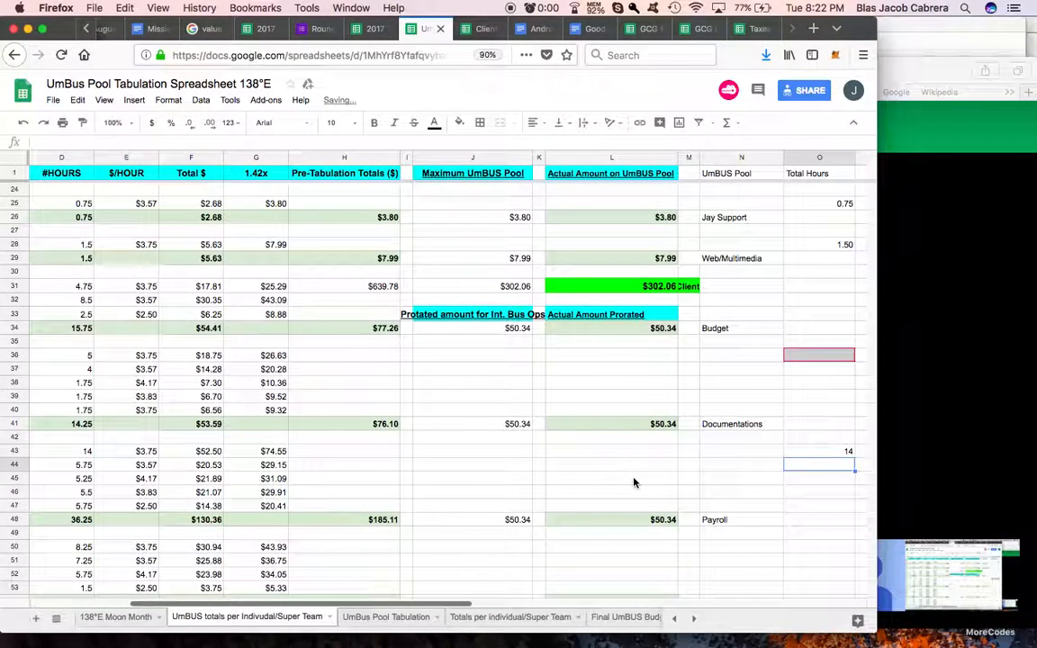
scroll(633, 483, right, 3)
click(723, 457)
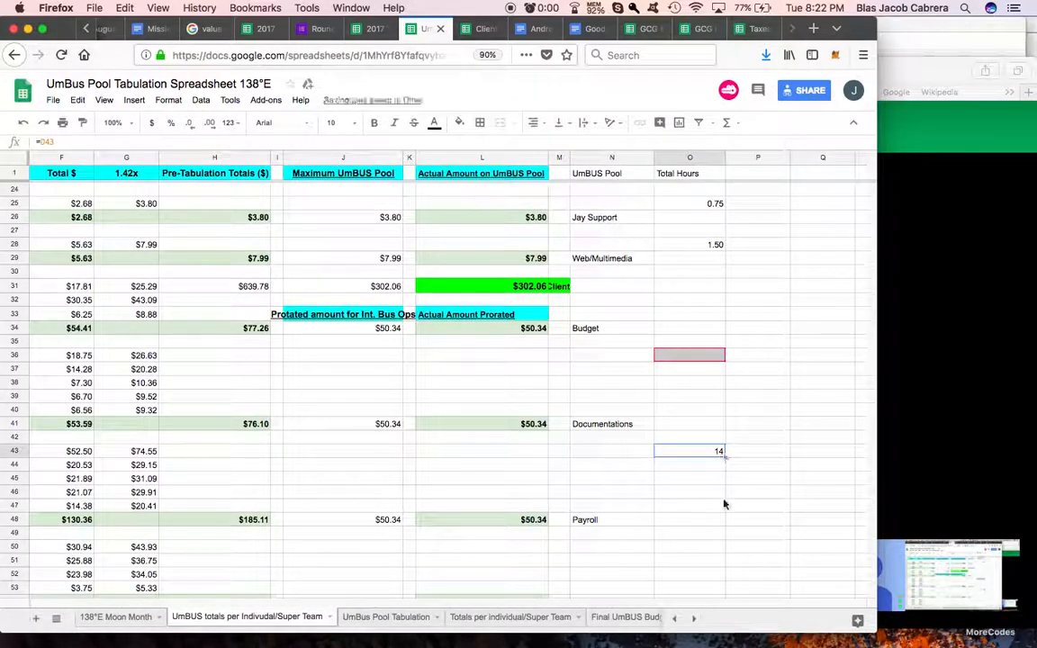
drag(723, 502, 723, 506)
Step: Link cell O50 to the hours in D50 and fill the formula down to O53 for the UmBUS Internal Work workers
scroll(683, 455, down, 4)
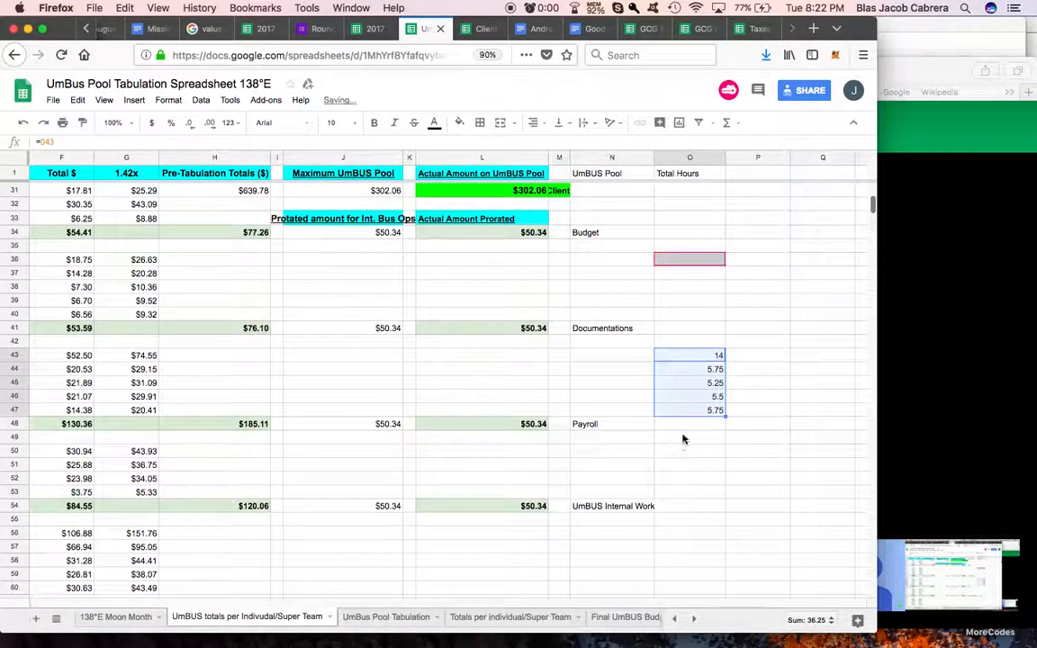
click(683, 454)
text(=)
scroll(606, 448, left, 5)
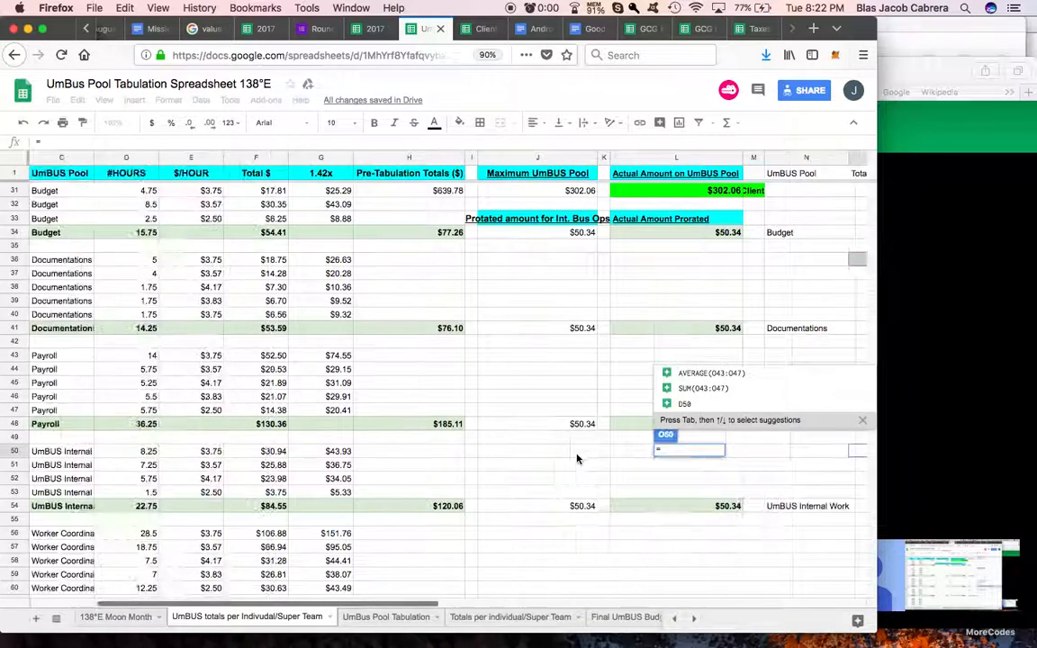
click(282, 450)
key(Return)
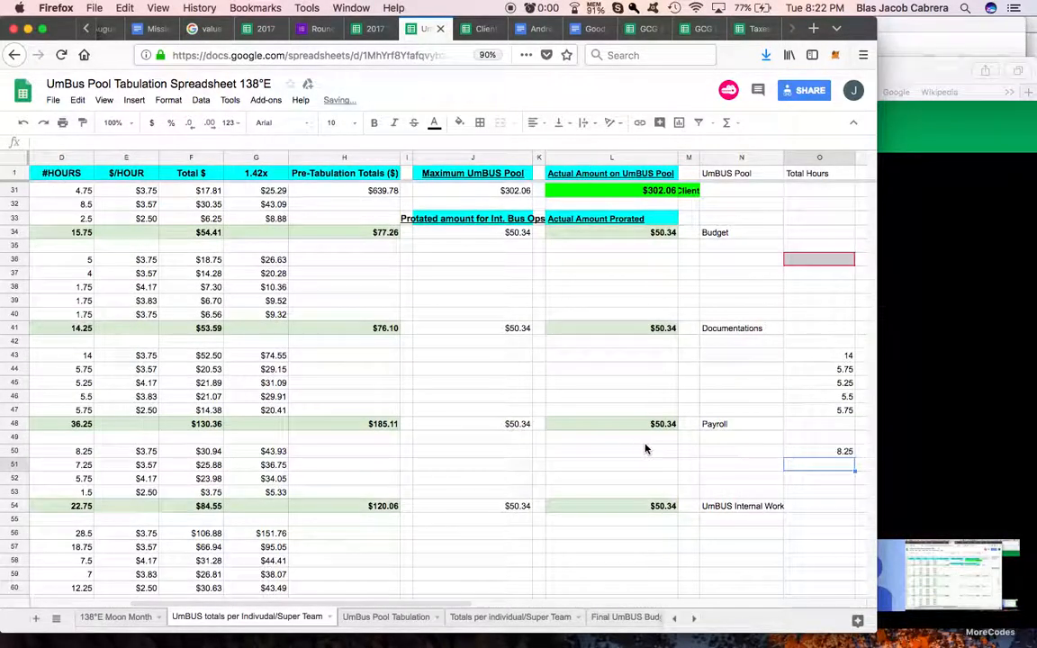
scroll(675, 450, right, 2)
click(718, 452)
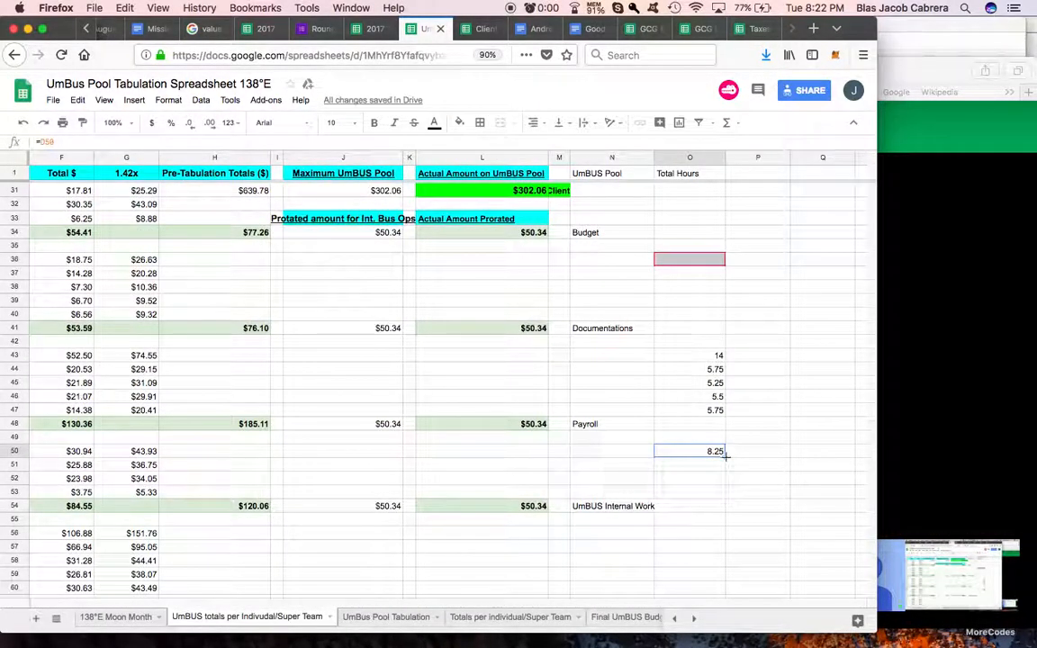
drag(725, 488, 726, 489)
Step: Link cell O56 in the Total Hours column to the first Worker Coordination worker's hours in D56
scroll(689, 477, down, 3)
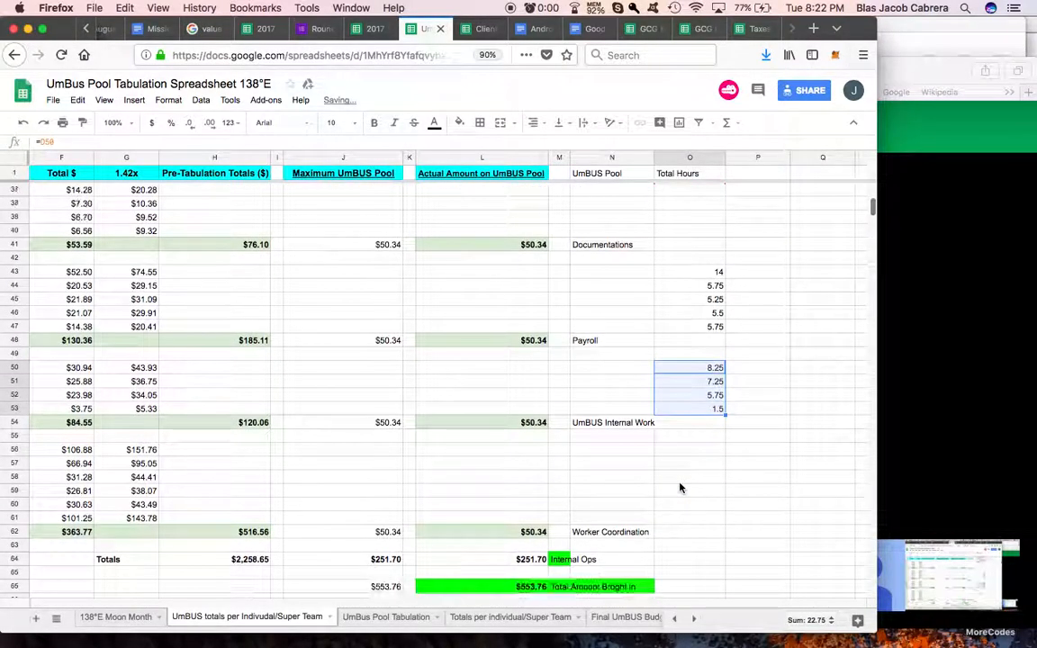
click(686, 453)
text(=)
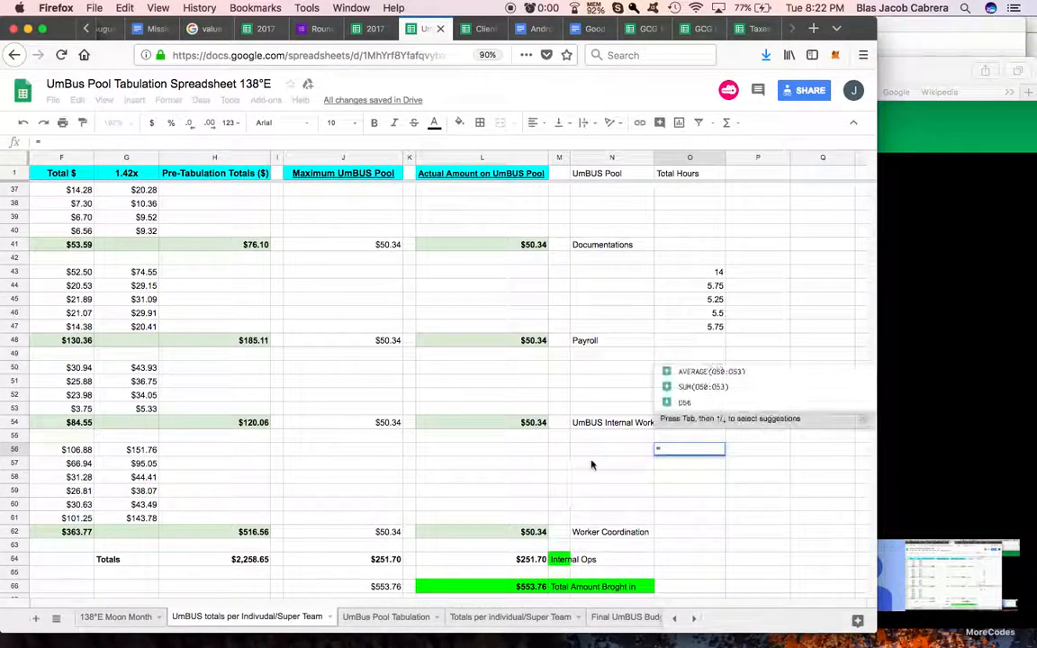
scroll(592, 463, left, 5)
click(273, 450)
key(Return)
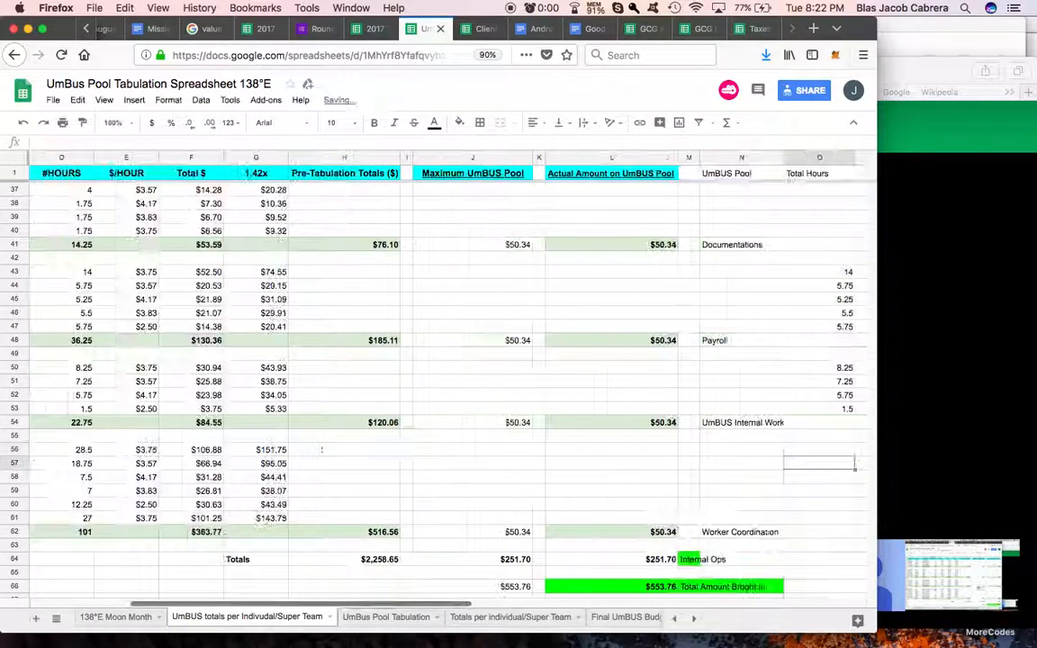
Step: Fill the O56 hours formula down to O61 for the remaining Worker Coordination workers
scroll(470, 452, right, 5)
click(531, 450)
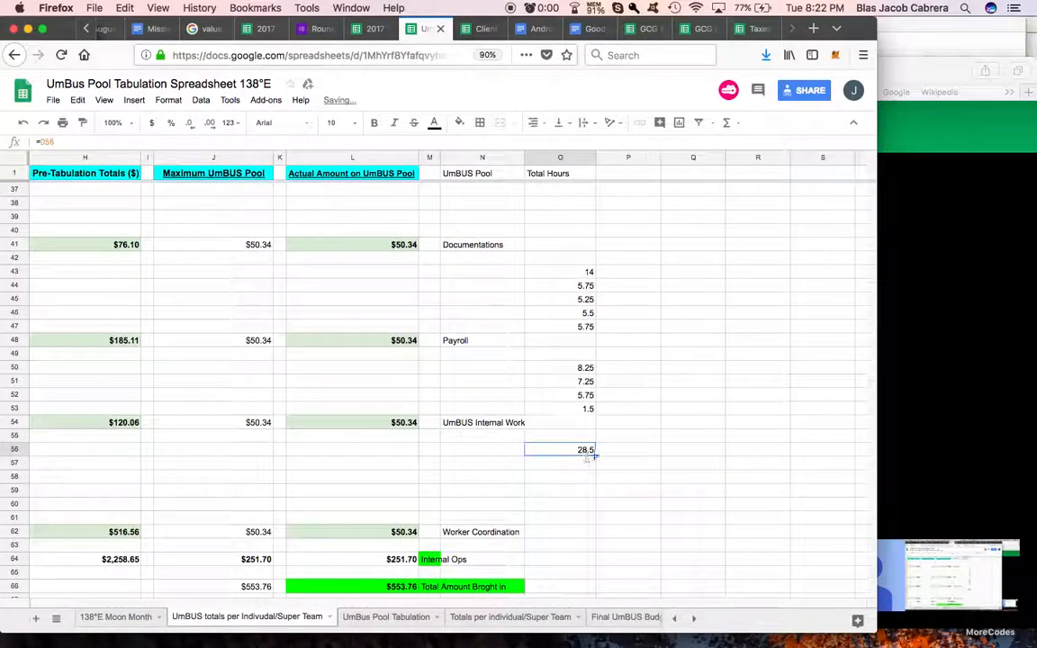
drag(592, 521, 592, 522)
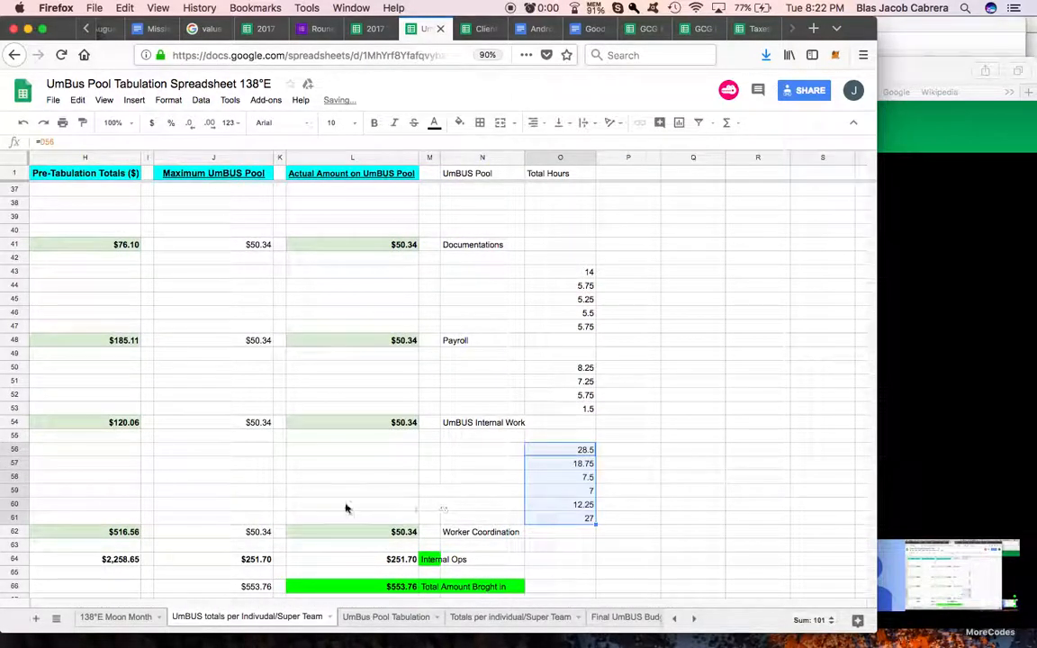
scroll(347, 509, left, 5)
scroll(346, 509, right, 10)
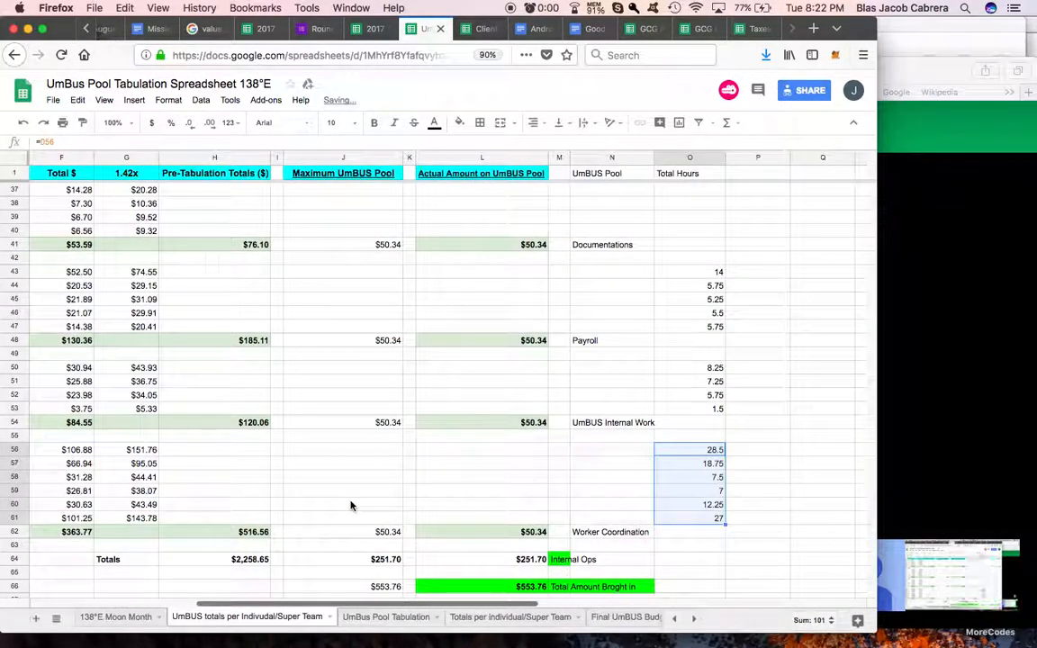
Step: Link cell O36 in the Total Hours column to the first Documentations worker's hours in D36
scroll(349, 507, up, 8)
scroll(368, 507, left, 3)
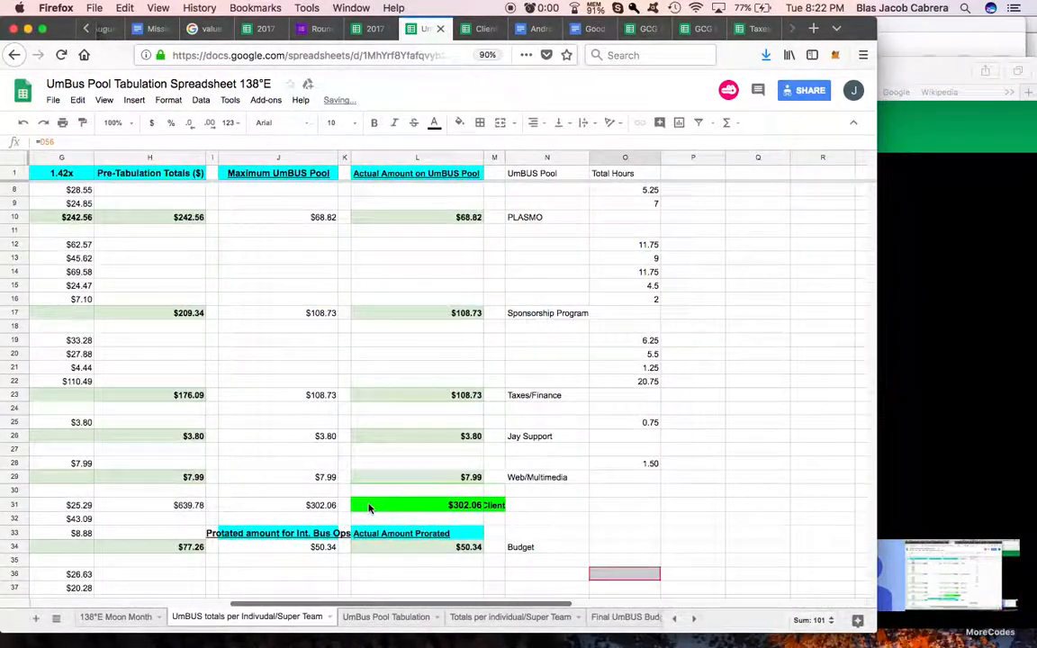
scroll(368, 507, down, 3)
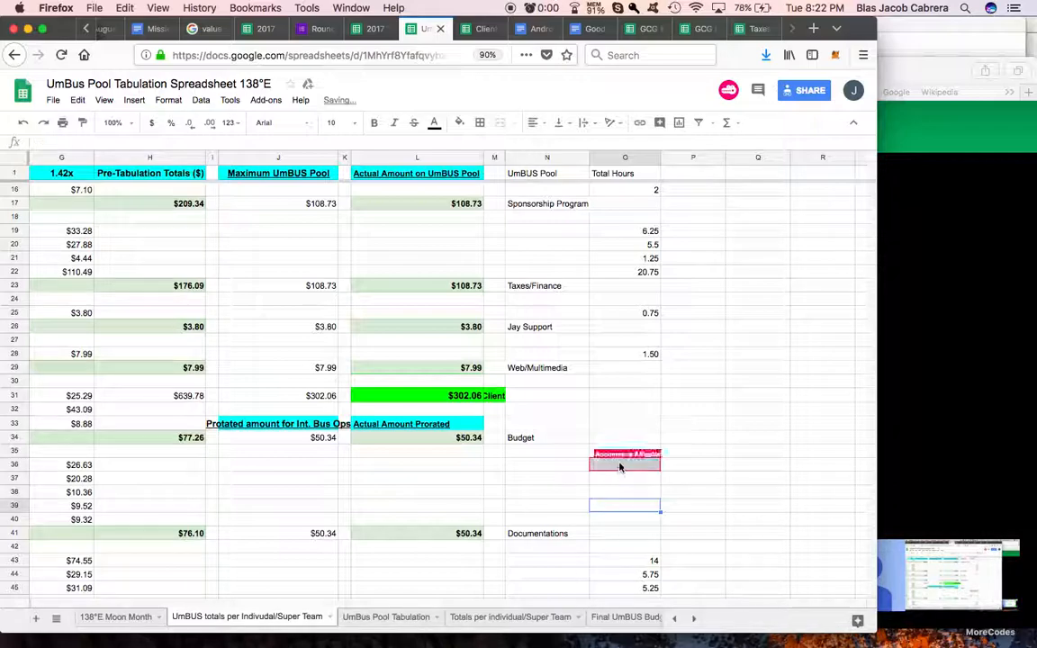
key(BackSpace)
key(BackSpace)
key(BackSpace)
scroll(540, 466, left, 6)
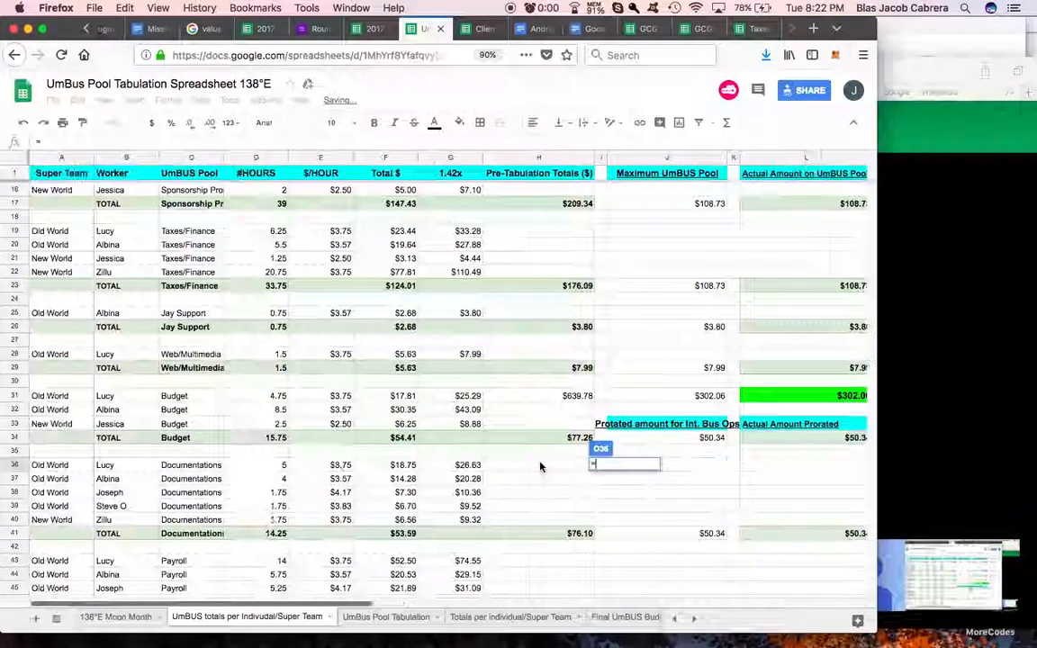
click(260, 464)
key(Return)
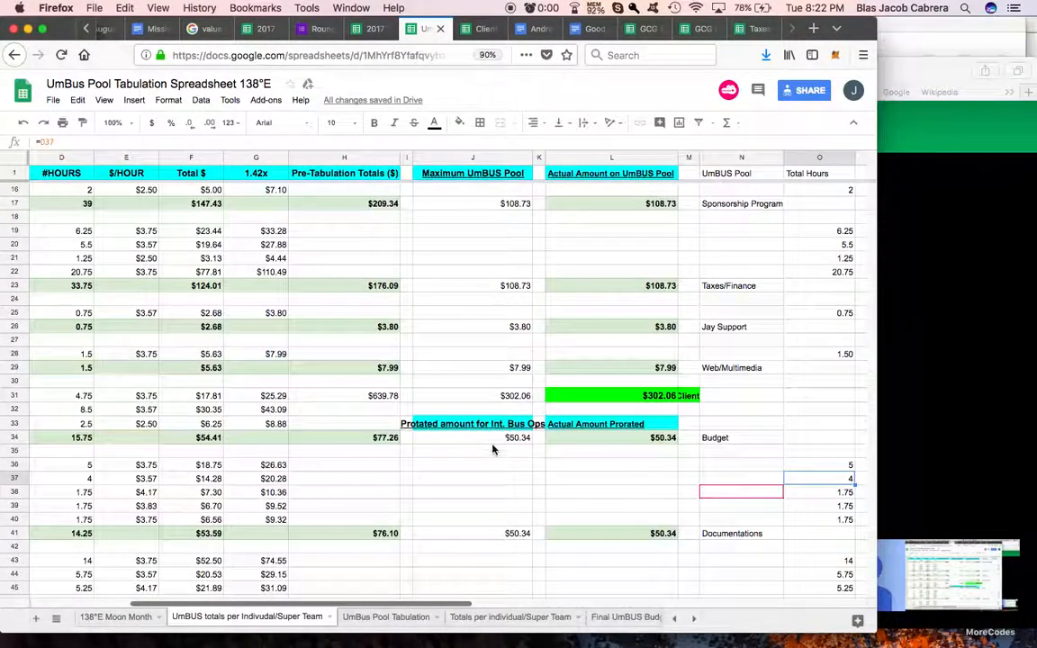
Step: Switch to the Client Income Tabulation Spreadsheet-138°E and select the % Work header in Q1 as the reference for the next column
click(647, 401)
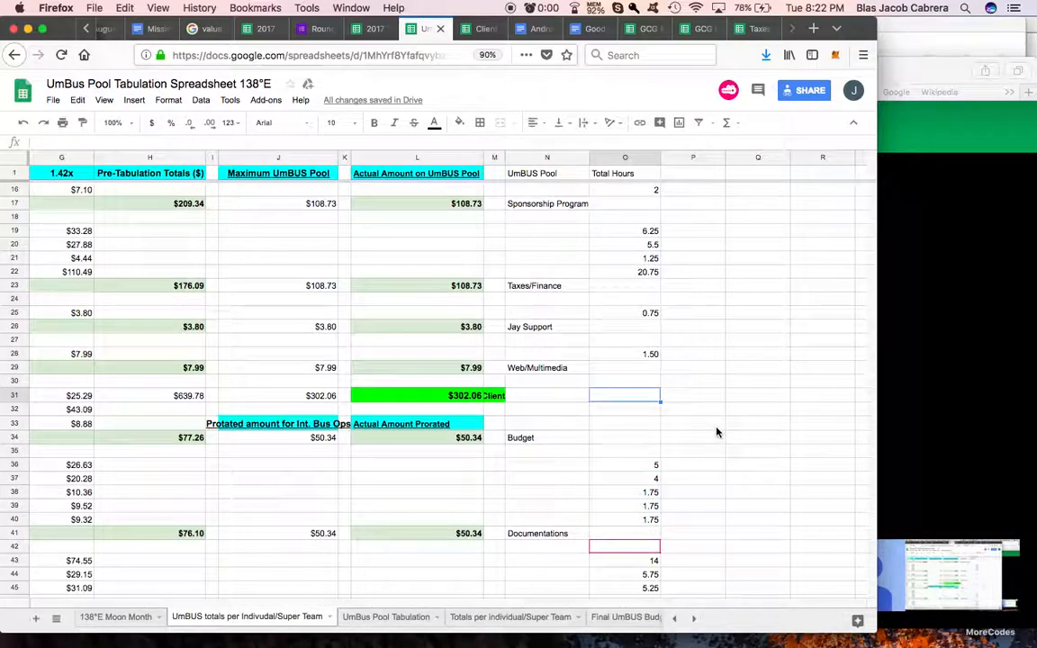
scroll(717, 433, up, 5)
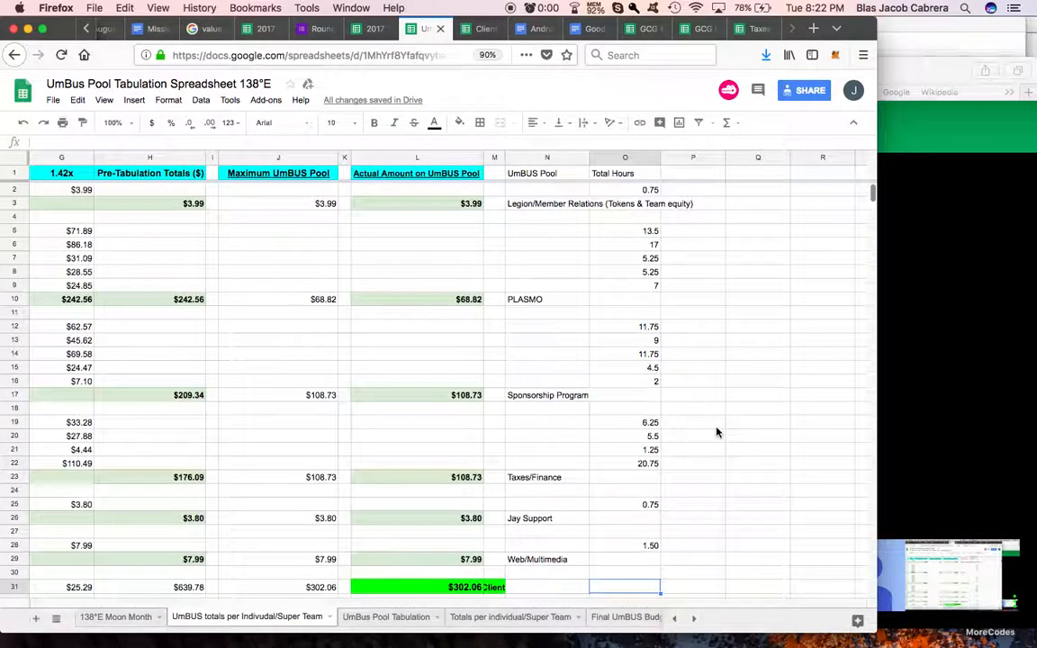
click(582, 175)
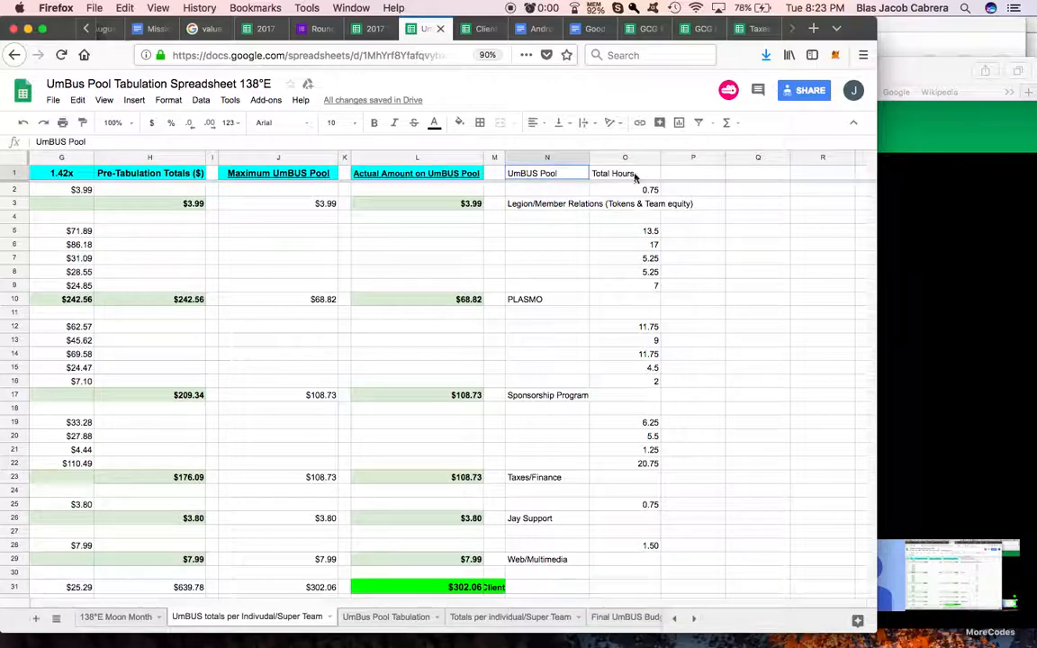
key(ctrl+Tab)
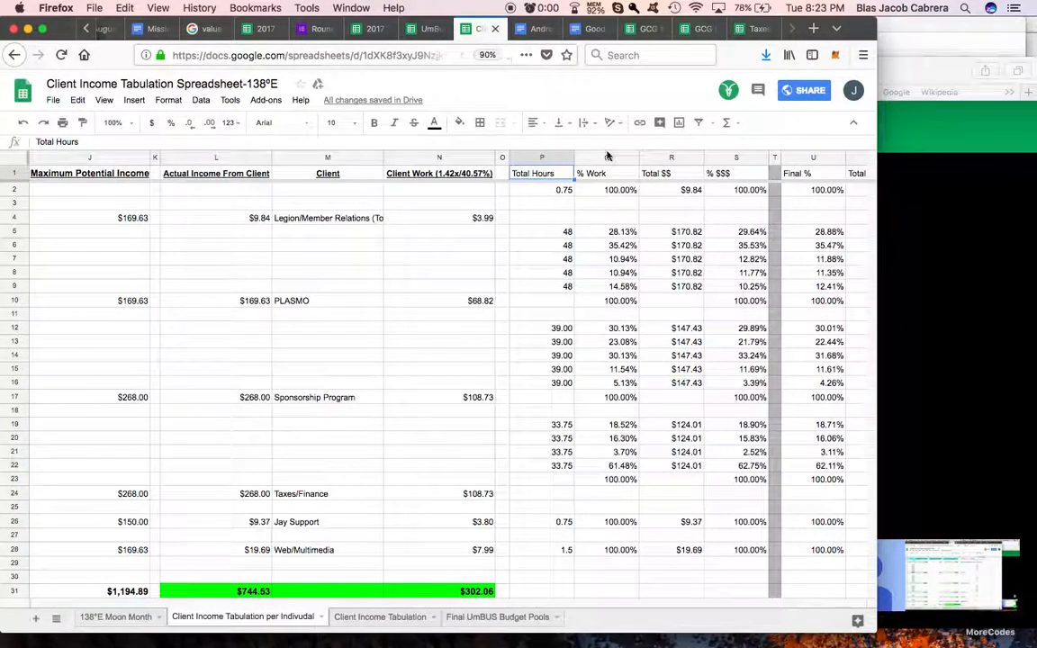
click(601, 177)
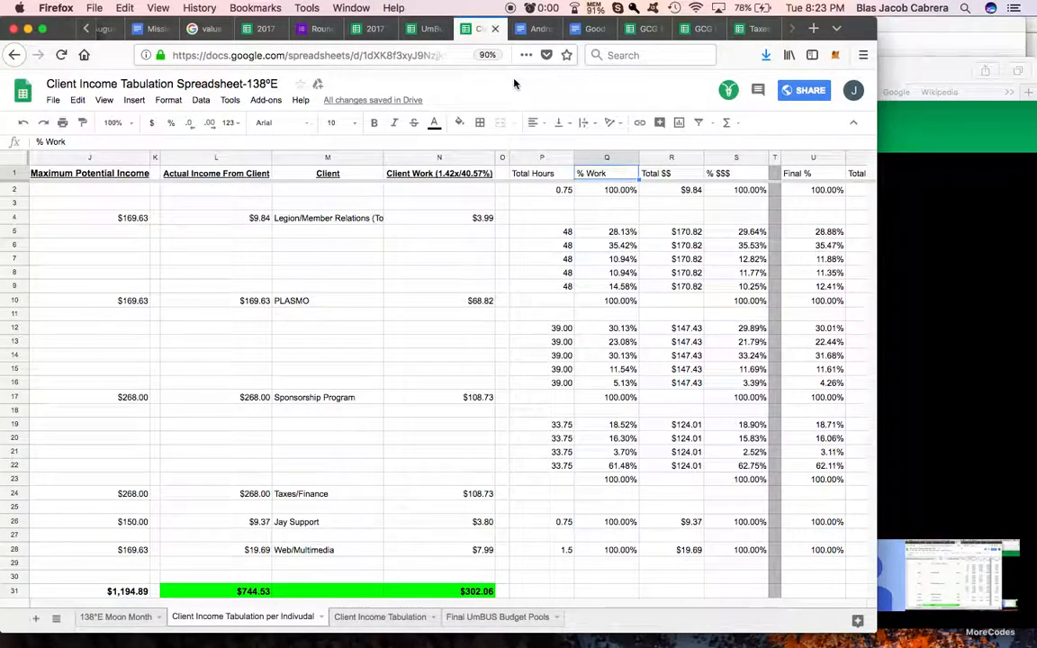
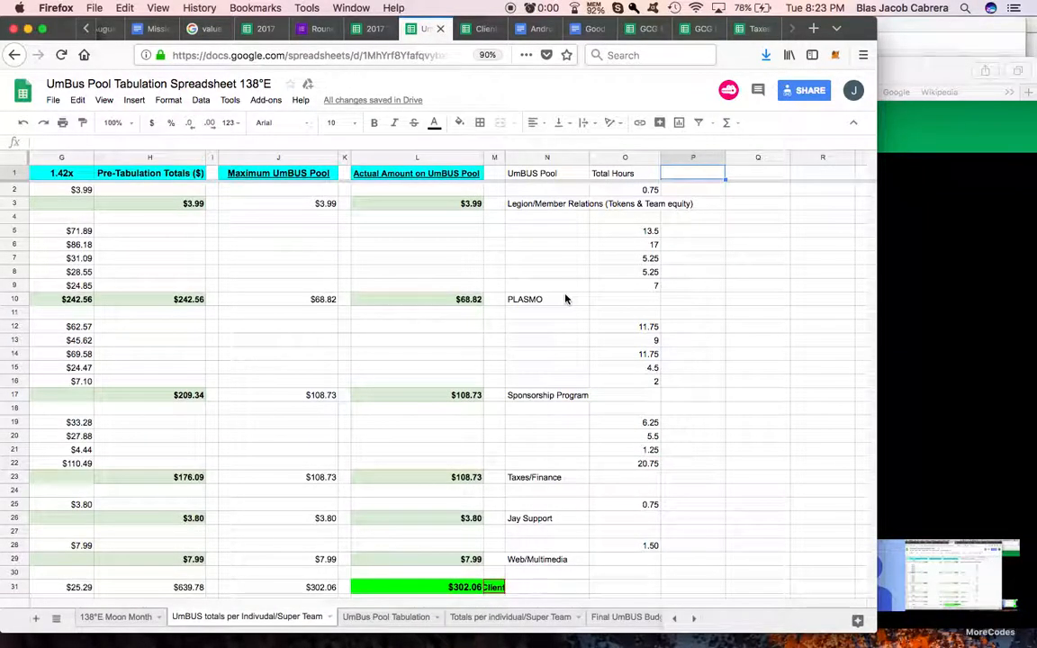
Step: Make the UmBUS Pool and Total Hours headers in N1:O1 bold, underlined and centred
click(618, 177)
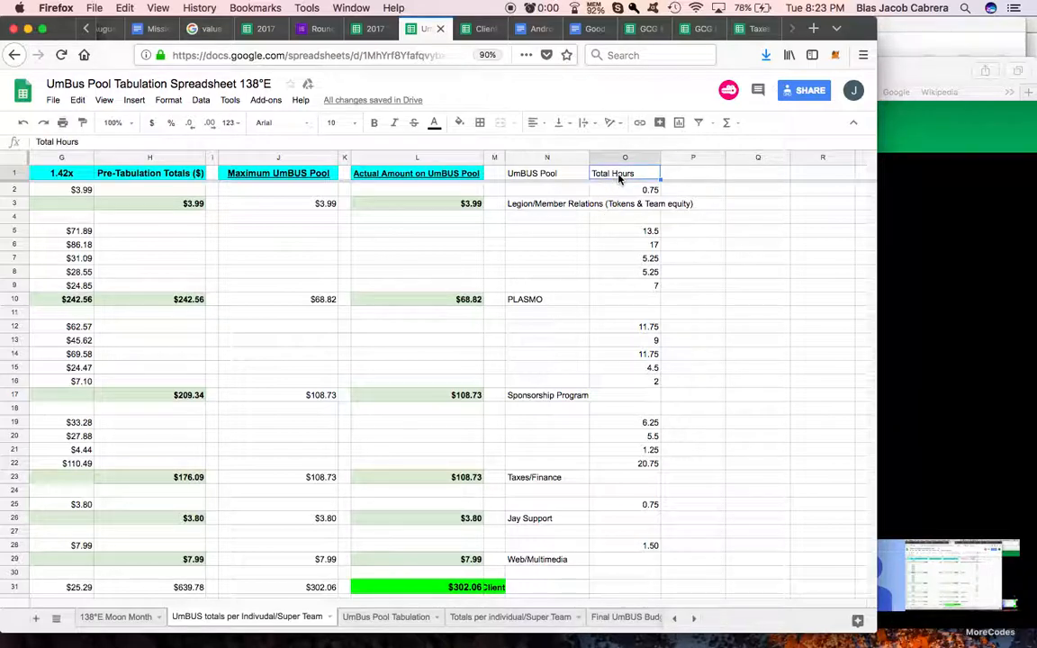
drag(558, 176, 616, 173)
key(super+b)
key(super+u)
click(534, 122)
click(546, 143)
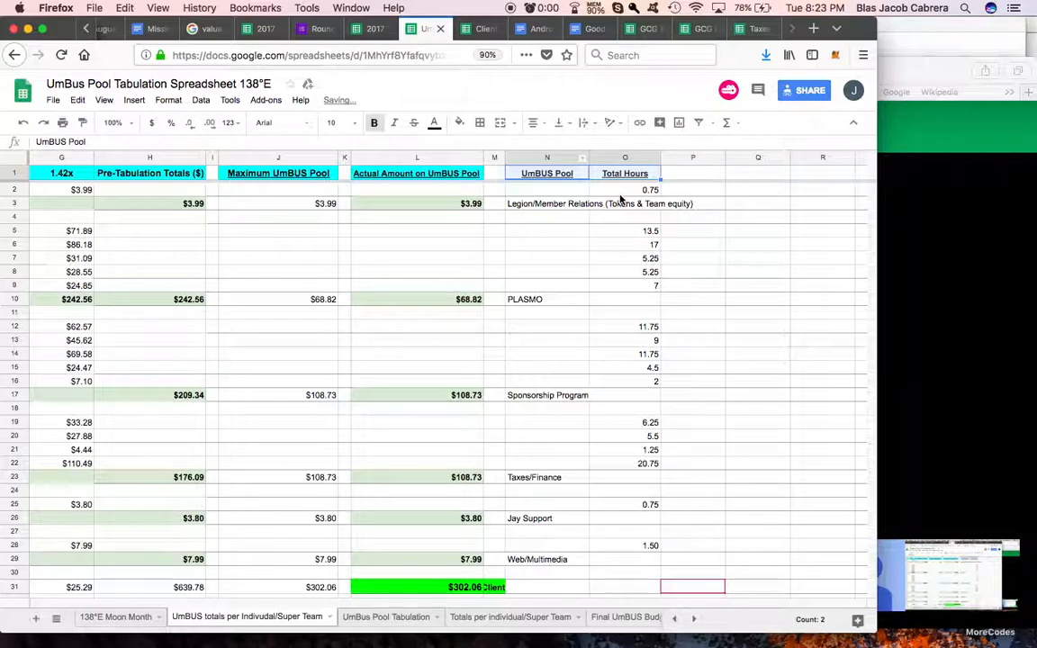
Step: Link cell O5 in the Total Hours column to the PLASMO pool's total hours in D10
click(627, 192)
click(625, 231)
double_click(623, 231)
text(=)
scroll(538, 256, left, 5)
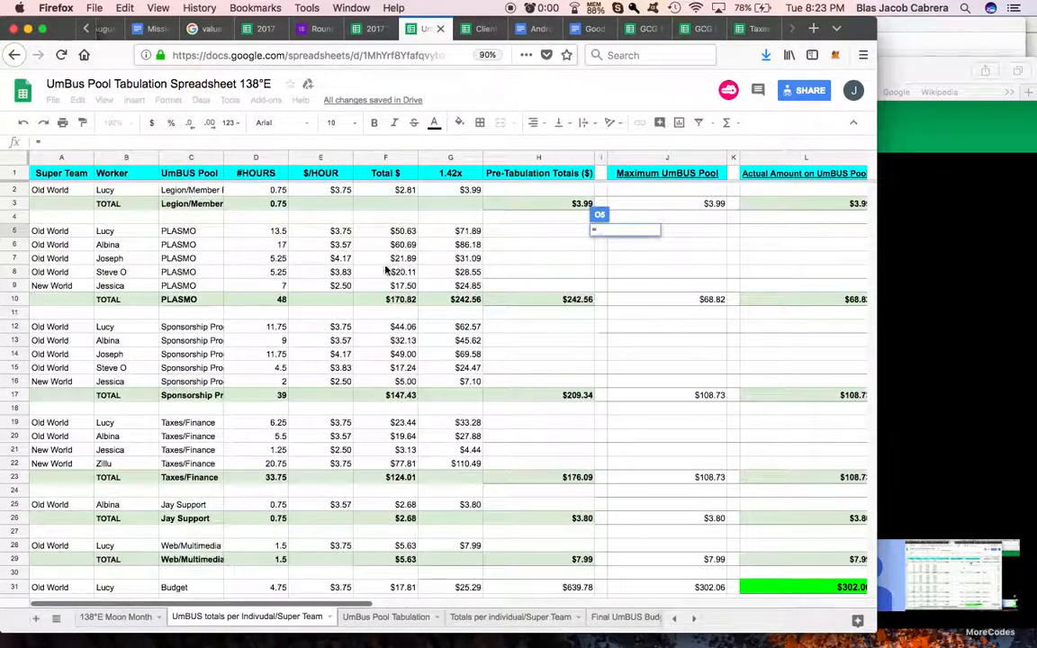
click(275, 300)
key(Return)
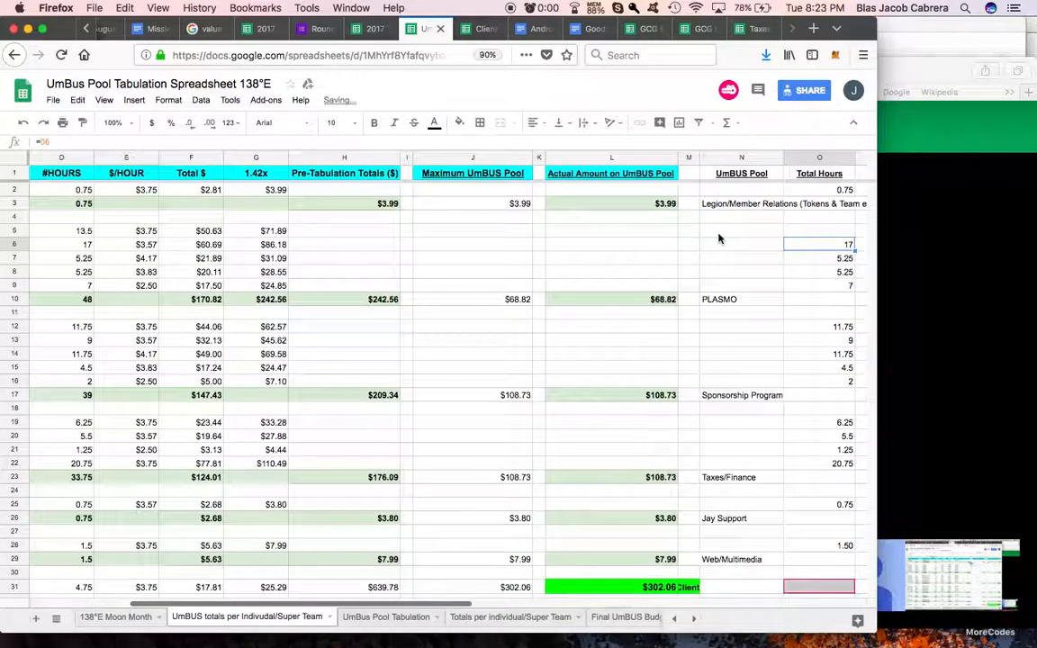
Step: Set O6 to equal O5 and fill the formula down to O9 for the remaining PLASMO workers
text(=)
click(815, 233)
key(Return)
click(833, 247)
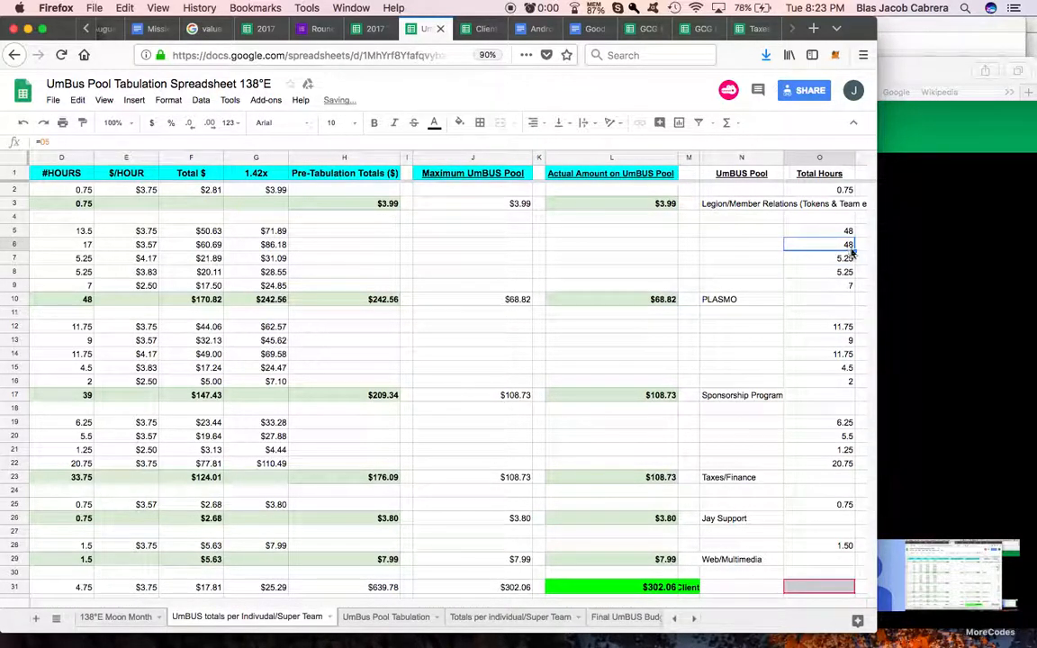
drag(852, 287, 853, 289)
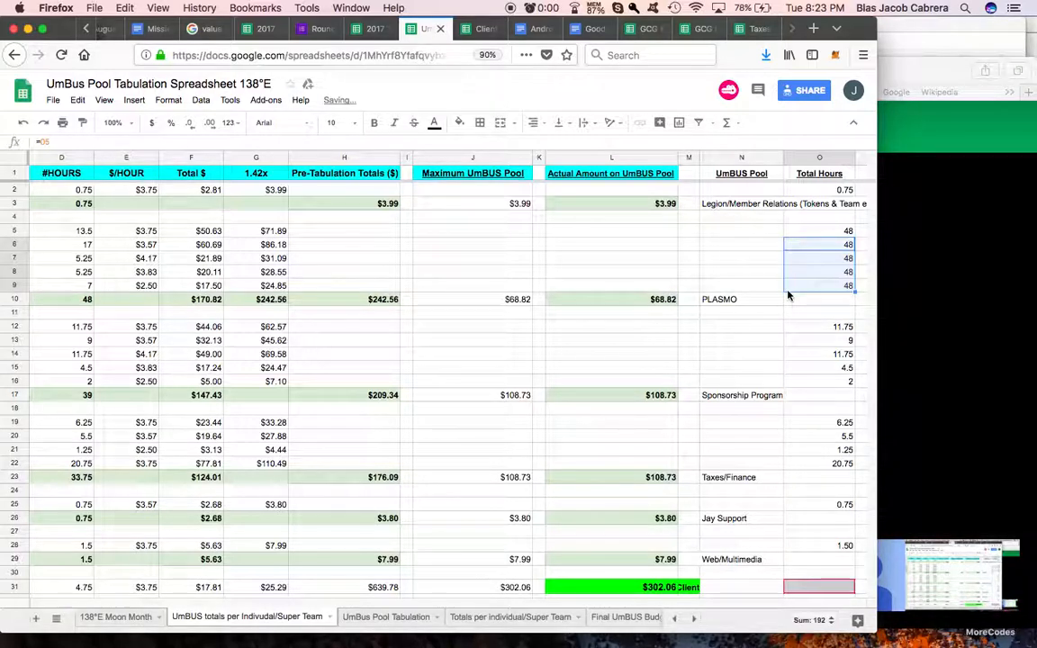
Step: Copy the Sponsorship Program Total Hours cells P12:P16 from the Client Income Tabulation Spreadsheet and paste them at O12 in the UmBus Pool spreadsheet
scroll(793, 295, right, 3)
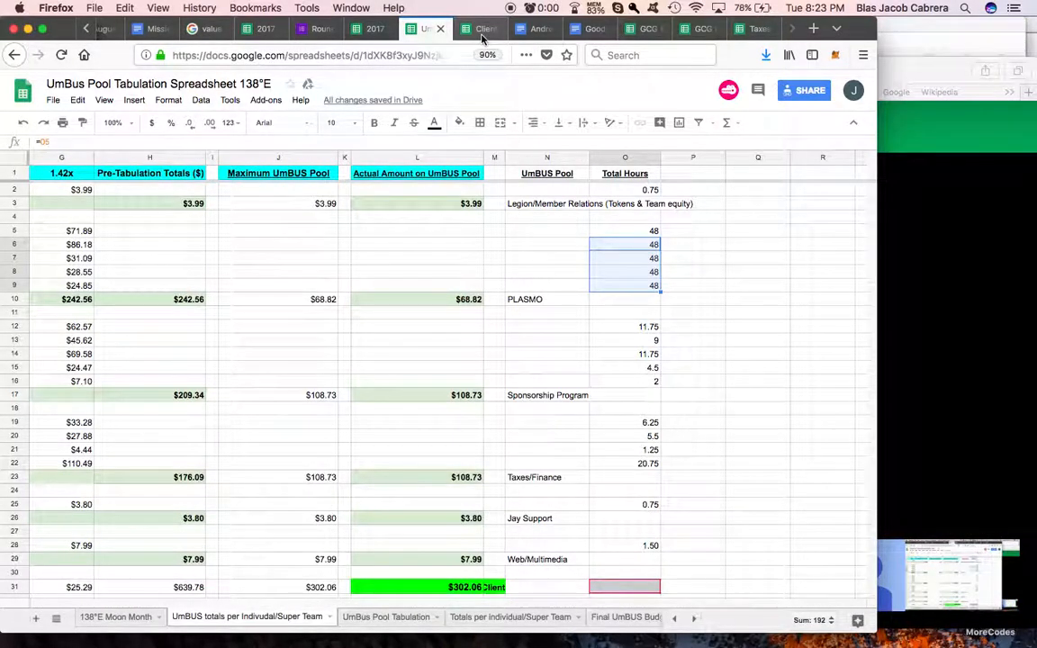
key(ctrl+Tab)
scroll(692, 312, right, 2)
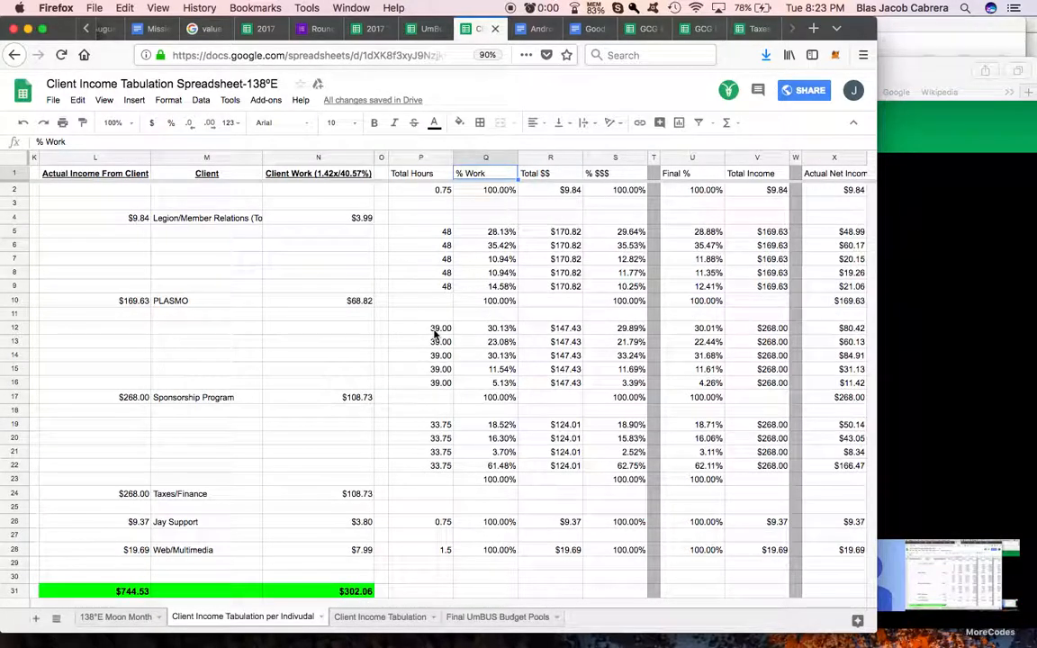
drag(432, 328, 433, 387)
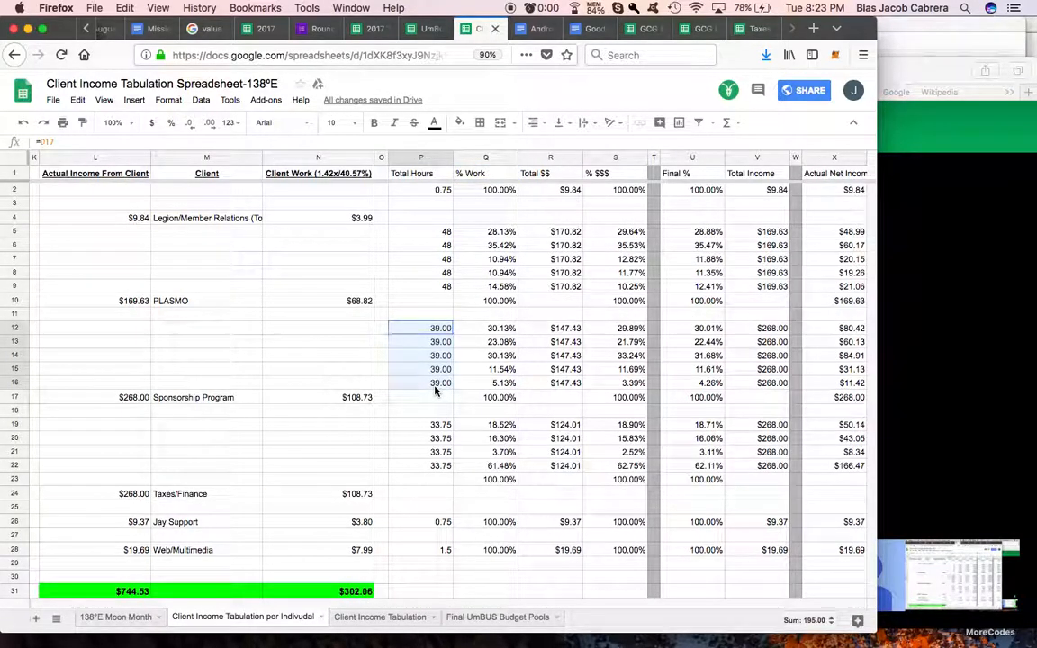
click(430, 28)
click(619, 326)
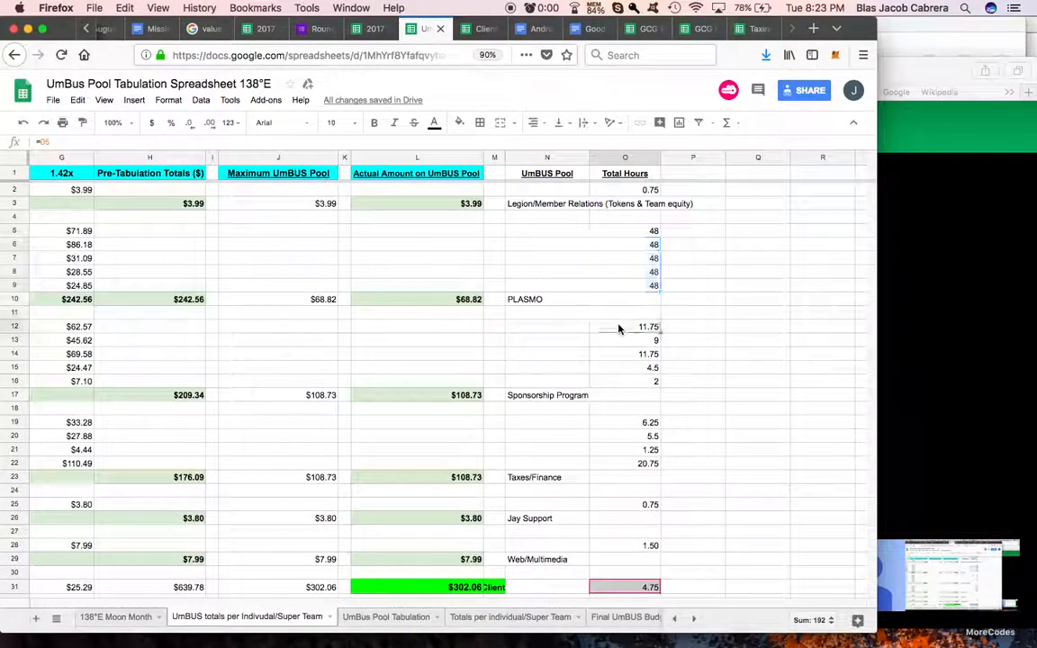
text(Sponsorship Program Sponsorship Program Sponsorship Program Sponsorship Program Sponsorship Program)
Step: Replace the formula in O12 with a link to the Sponsorship Program pool's total hours in D17
click(620, 327)
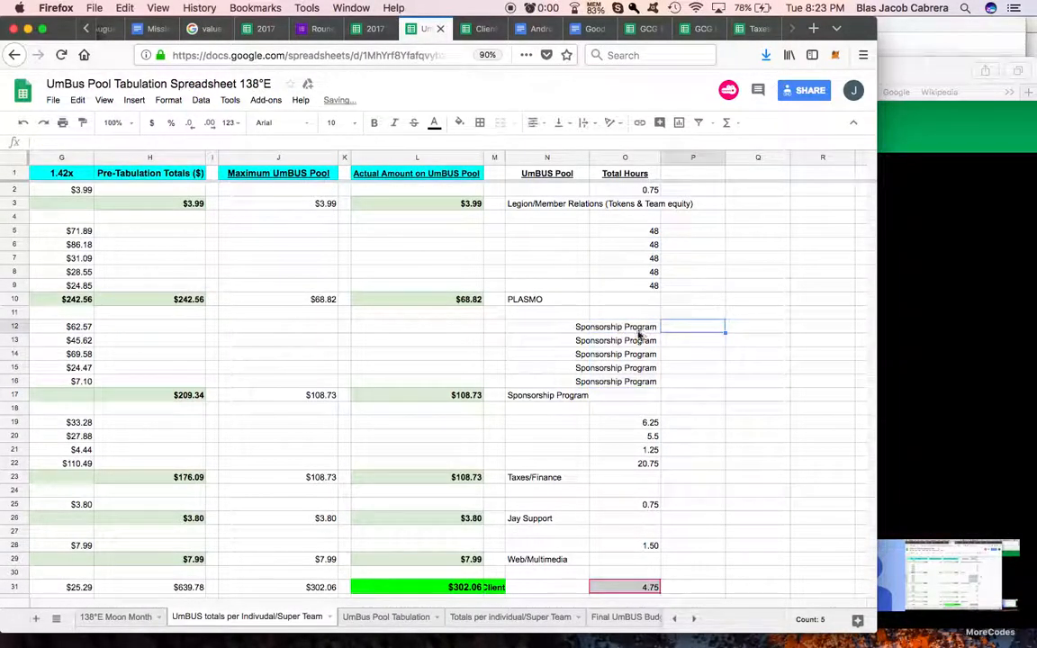
text(=)
scroll(527, 330, left, 5)
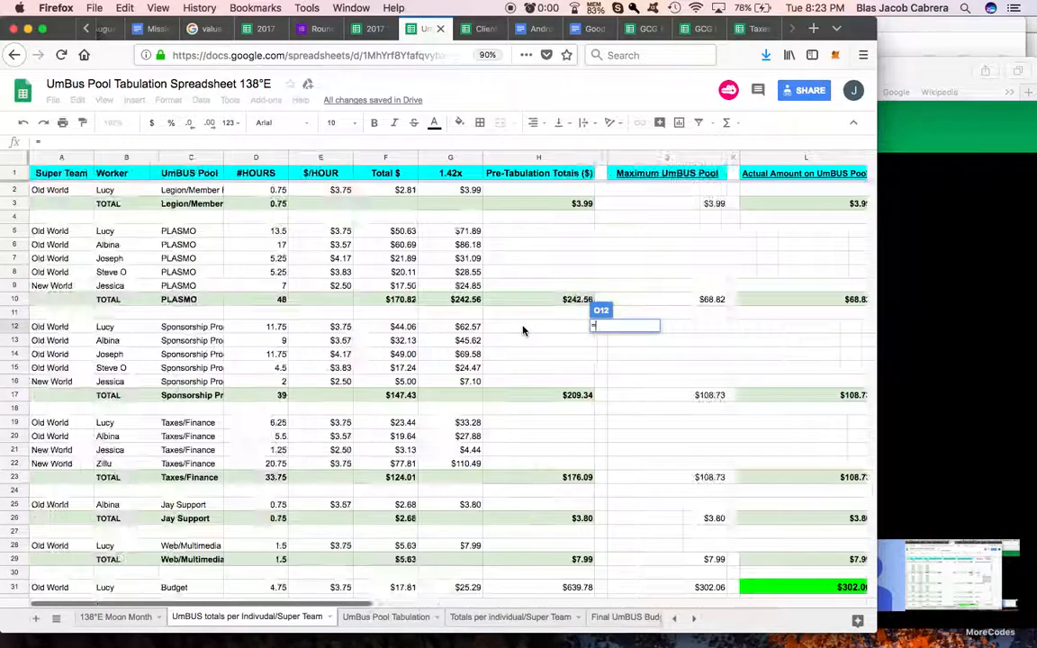
click(260, 397)
key(Return)
scroll(601, 394, right, 5)
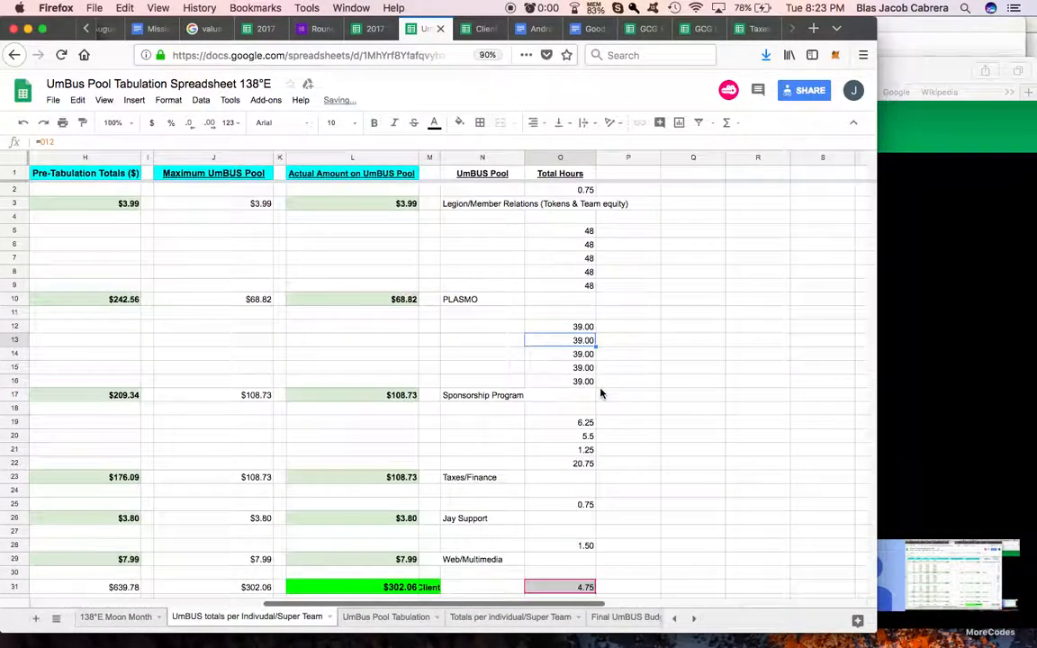
Step: Link cell O19 in the Total Hours column to the Taxes/Finance pool's total hours in D23
scroll(574, 390, down, 1)
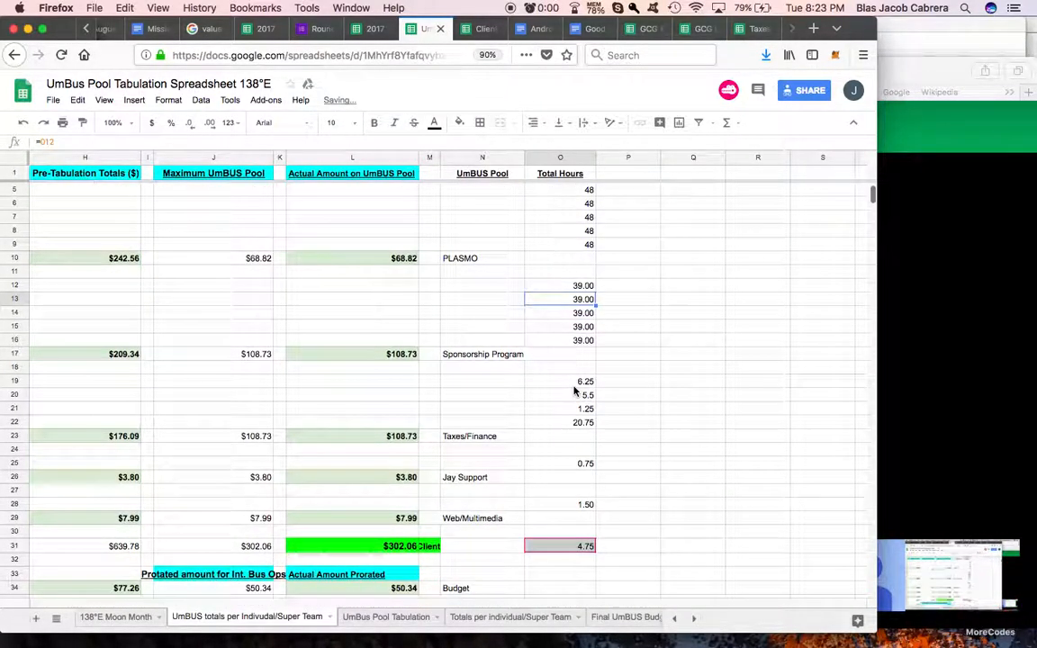
click(571, 382)
text(=)
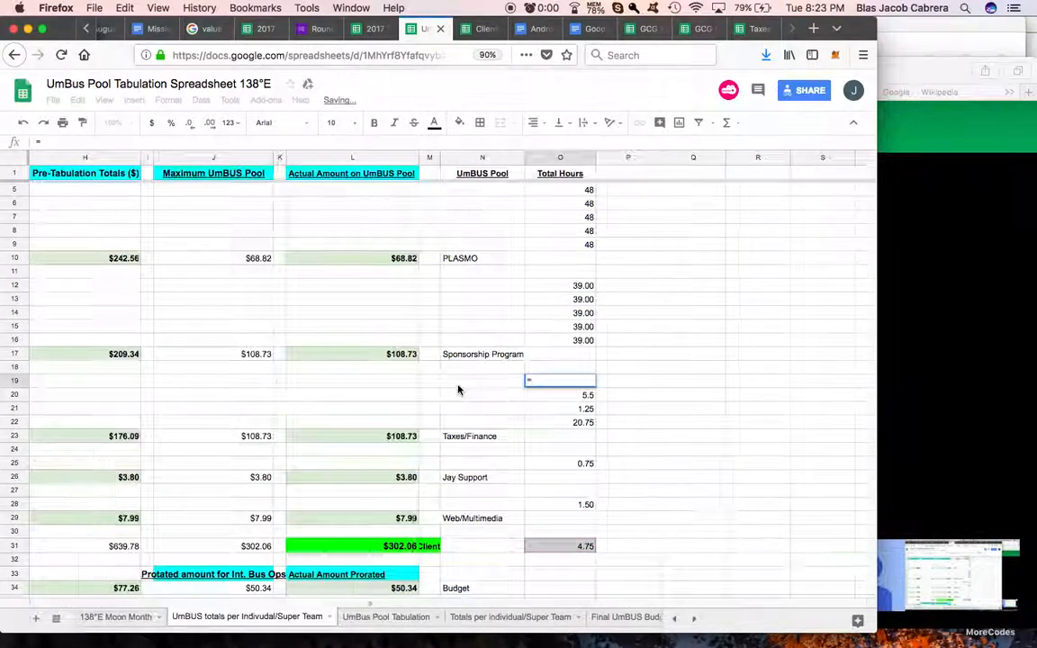
scroll(304, 404, left, 5)
click(270, 437)
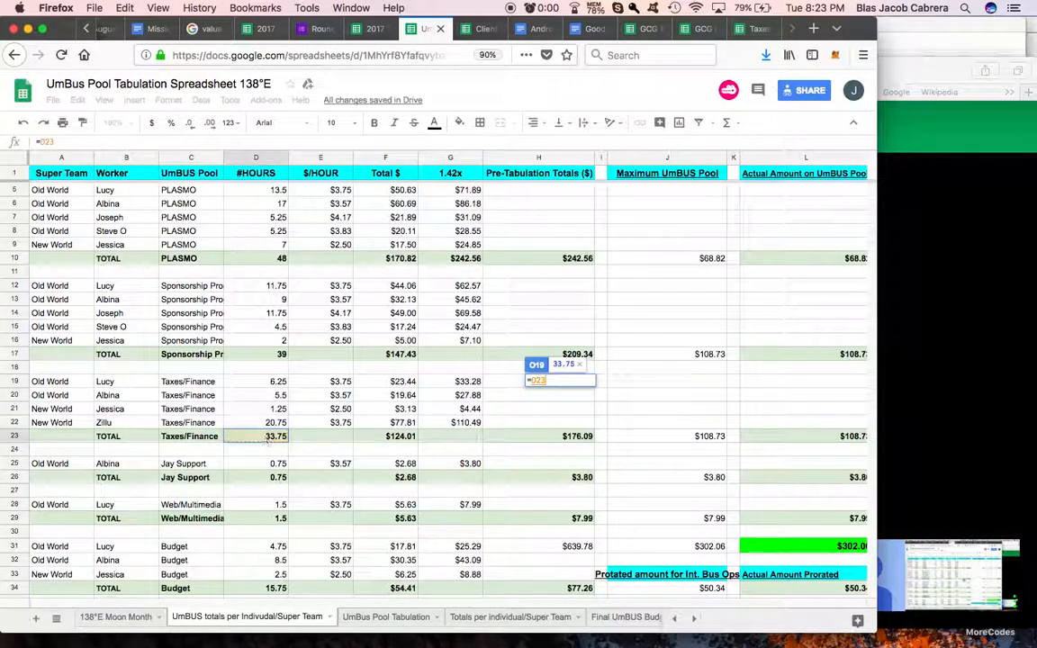
key(Return)
Step: Set O20 to equal O19 and fill the formula down to O22 for the remaining Taxes/Finance workers
scroll(734, 382, right, 2)
text(=)
click(708, 394)
key(Return)
click(713, 413)
drag(725, 433, 723, 435)
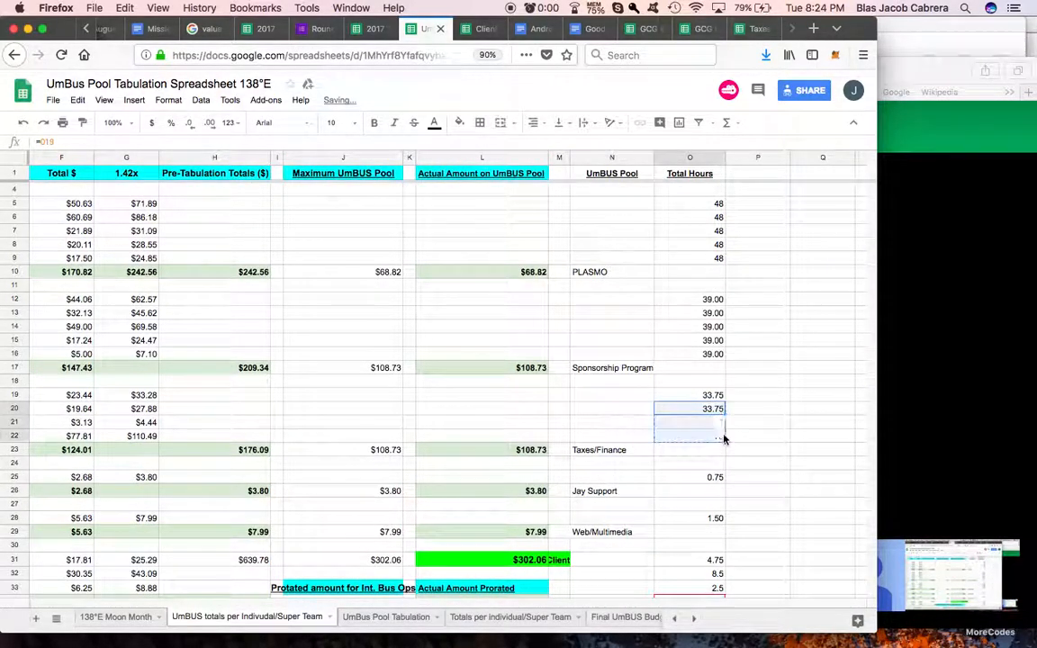
Step: Clear the individual Budget worker hours from O31:O33 in the Total Hours column
scroll(721, 435, down, 3)
click(705, 437)
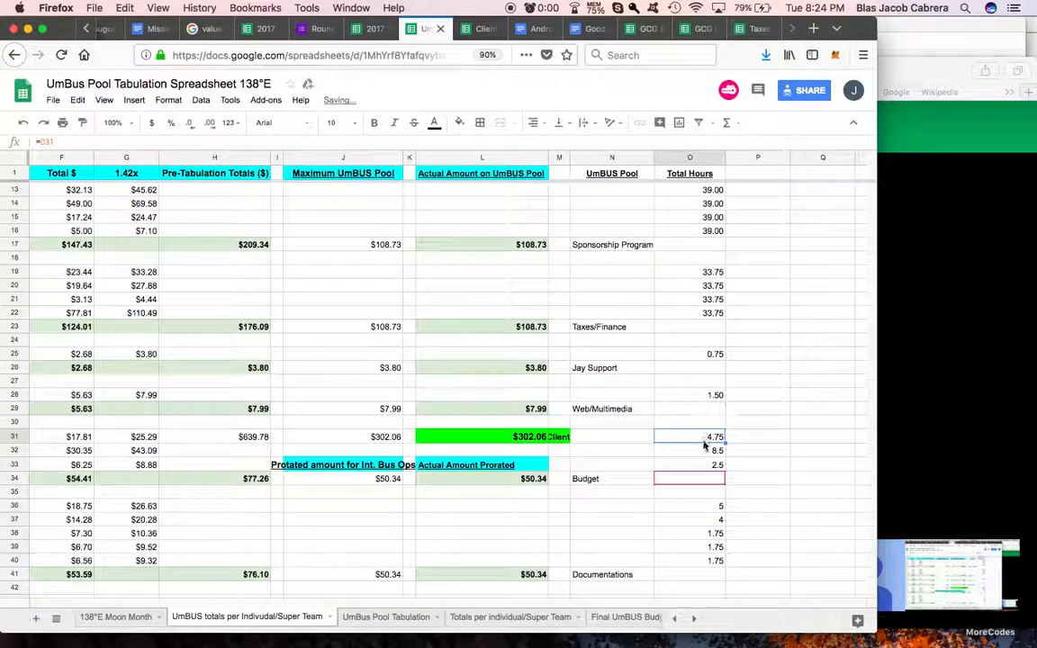
drag(705, 468, 706, 438)
key(Delete)
Step: Link cell O36 in the Total Hours column to the Documentations pool's total hours in D41
scroll(706, 438, down, 2)
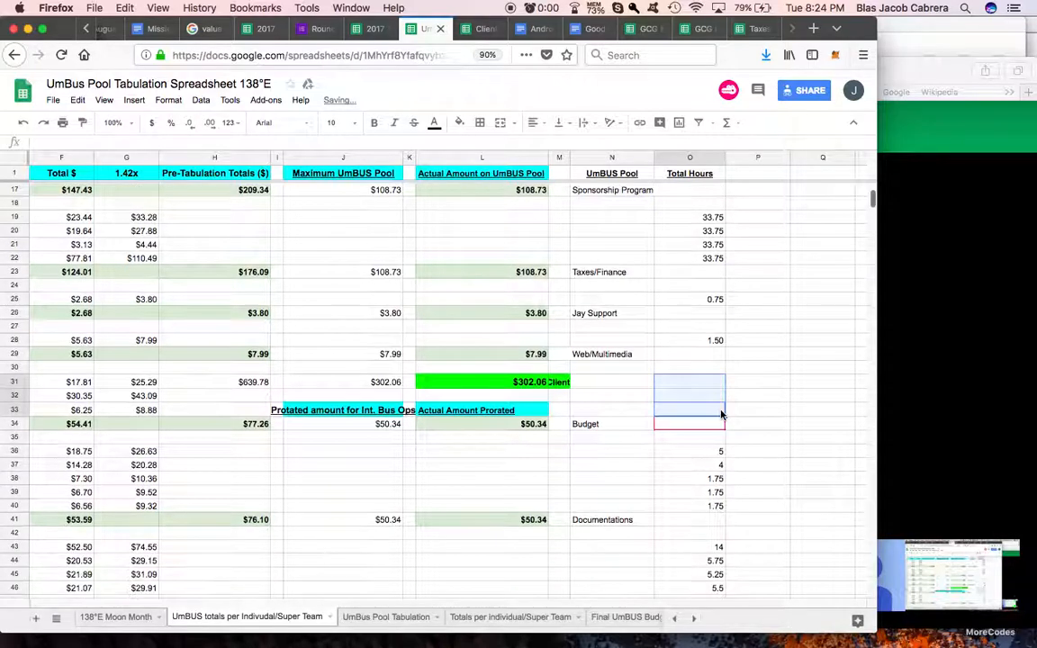
click(706, 451)
text(=)
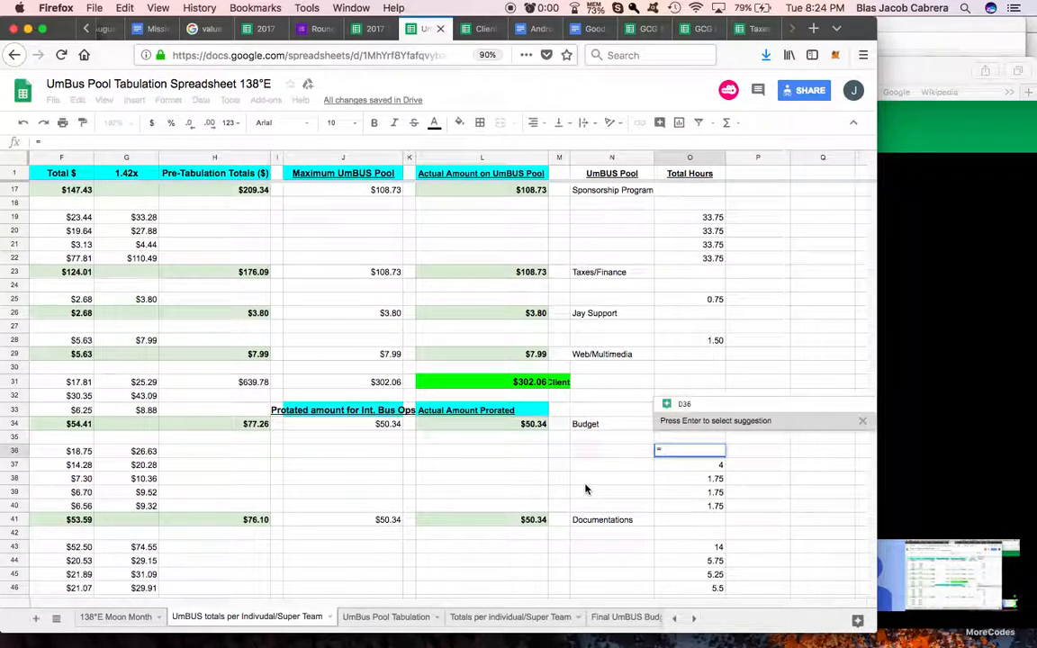
scroll(585, 489, left, 5)
click(283, 522)
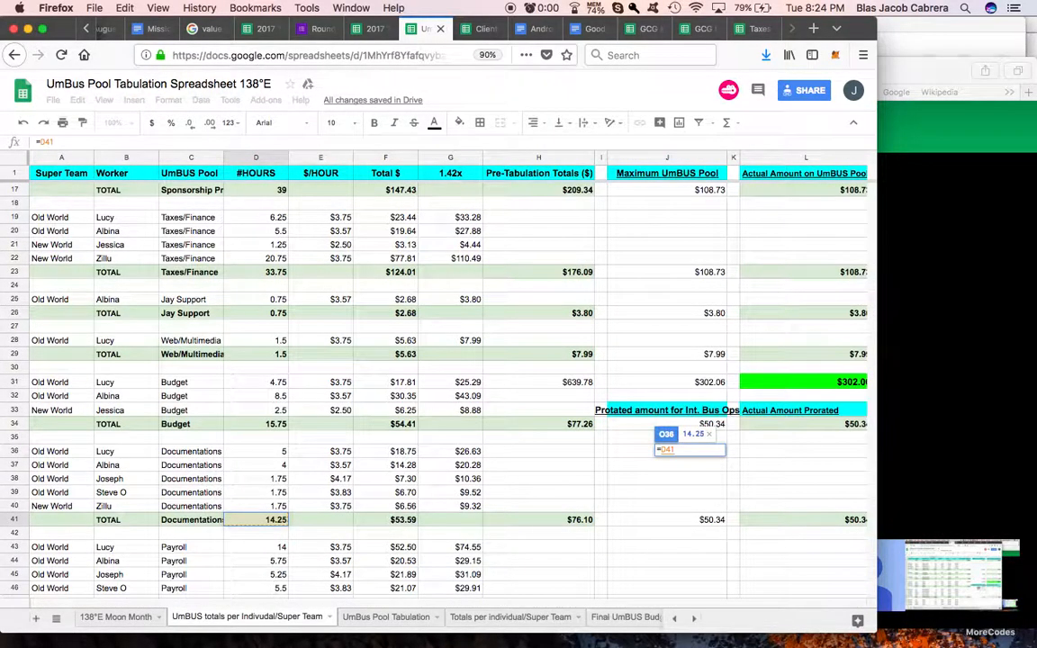
key(Return)
Step: Set O37 to equal O36 and fill the formula down to O40 for the remaining Documentations workers
scroll(542, 461, right, 3)
text(=)
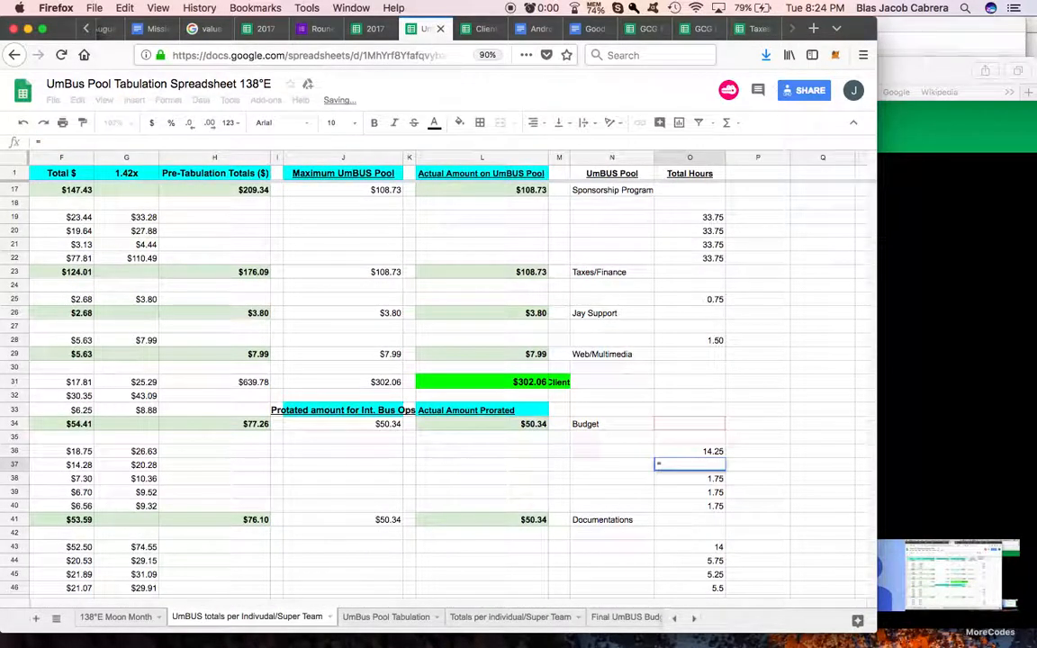
click(691, 453)
key(Return)
click(708, 467)
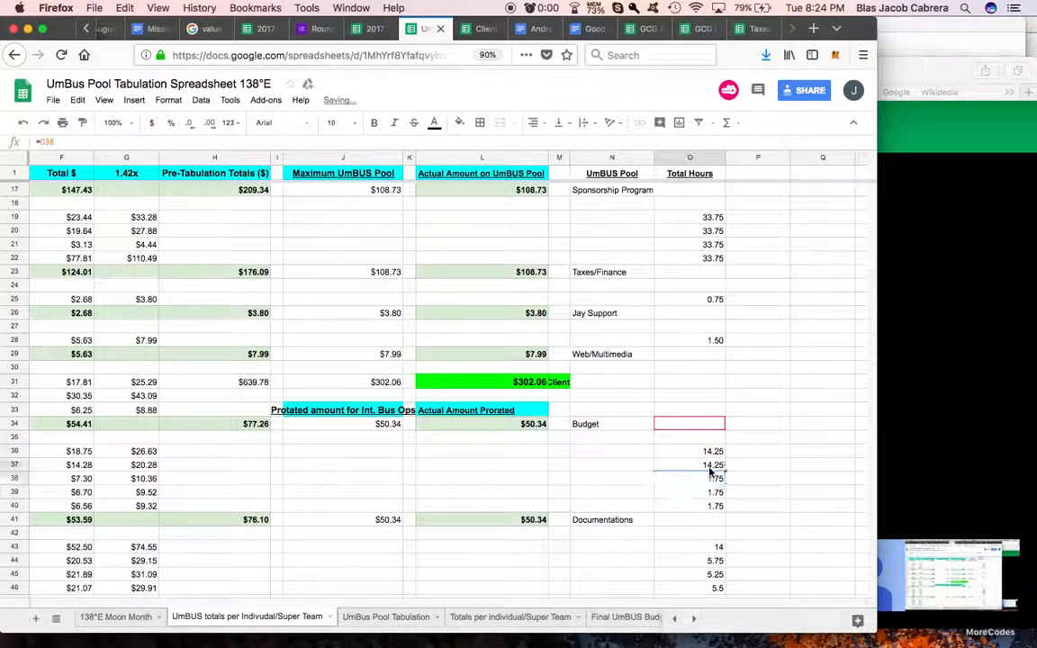
drag(728, 509, 699, 504)
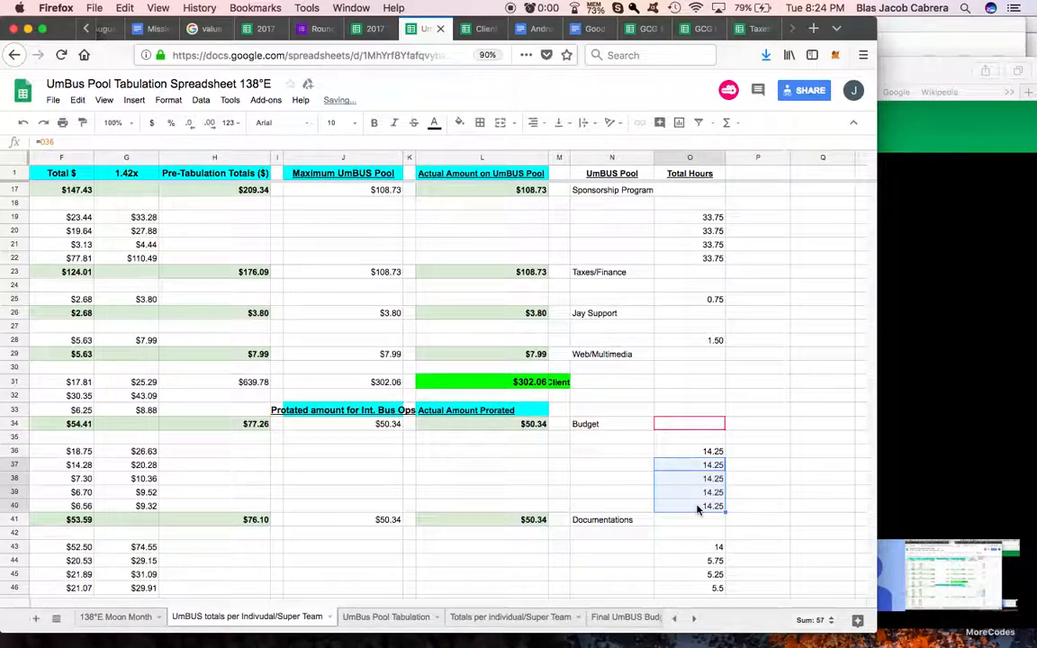
Step: Link cell O43 in the Total Hours column to the Payroll pool's total hours in D48
scroll(700, 435, down, 5)
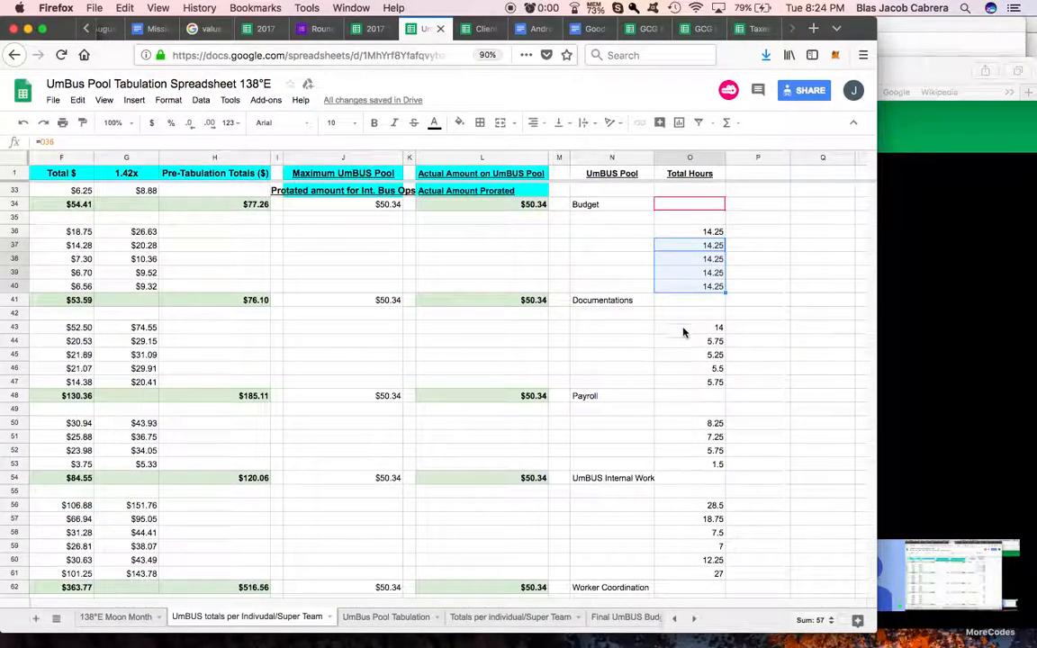
click(683, 330)
text(=)
scroll(569, 349, left, 10)
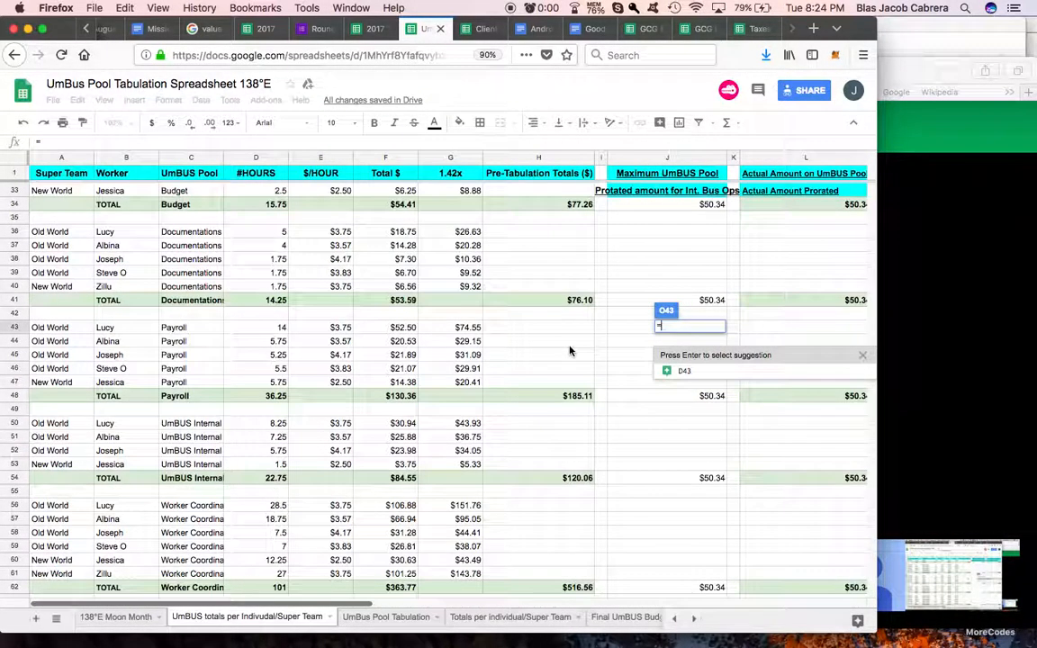
click(272, 397)
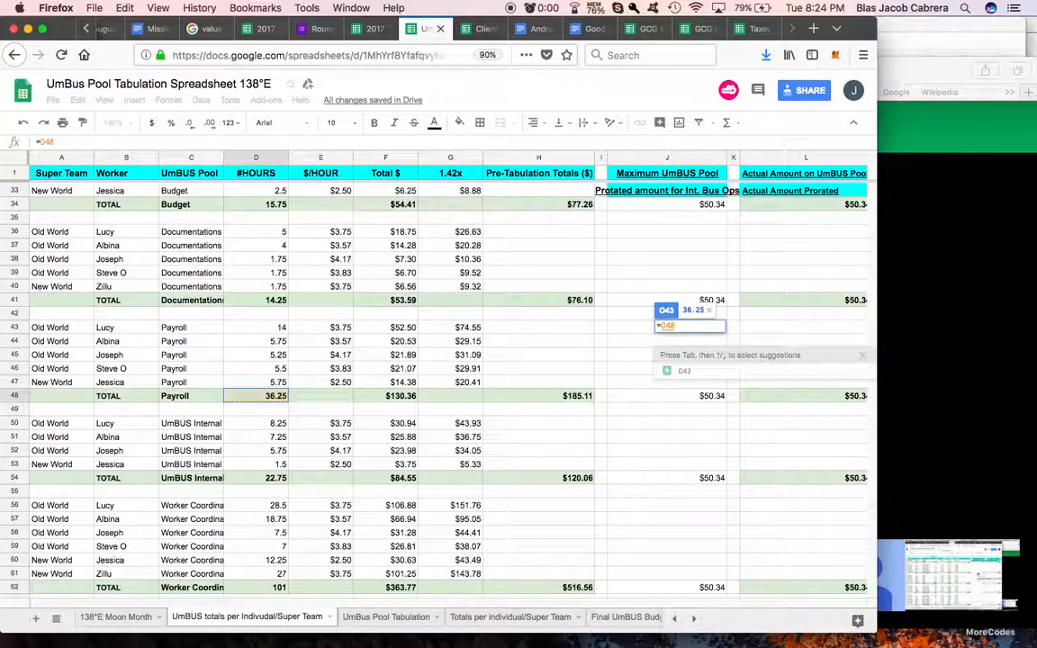
key(Return)
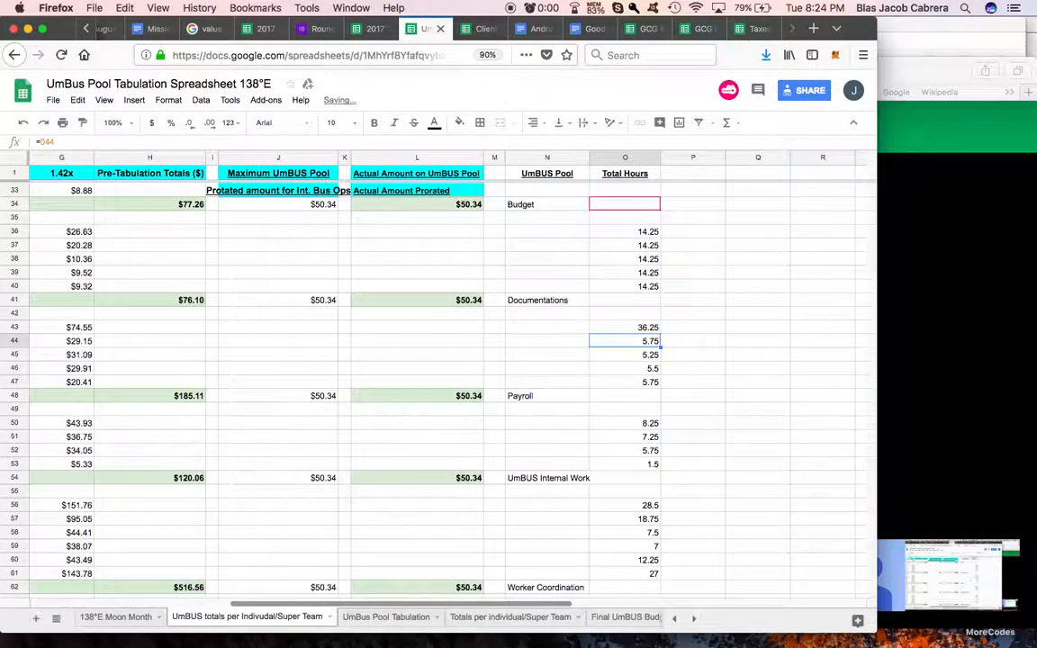
Step: Set O44 to equal O43 and fill the formula down to O47 for the remaining Payroll workers
text(=O43)
key(Return)
click(642, 344)
drag(660, 370, 660, 382)
Step: Link cell O50 in the Total Hours column to the UmBUS Internal Work pool's total hours in D54
click(654, 424)
text(=)
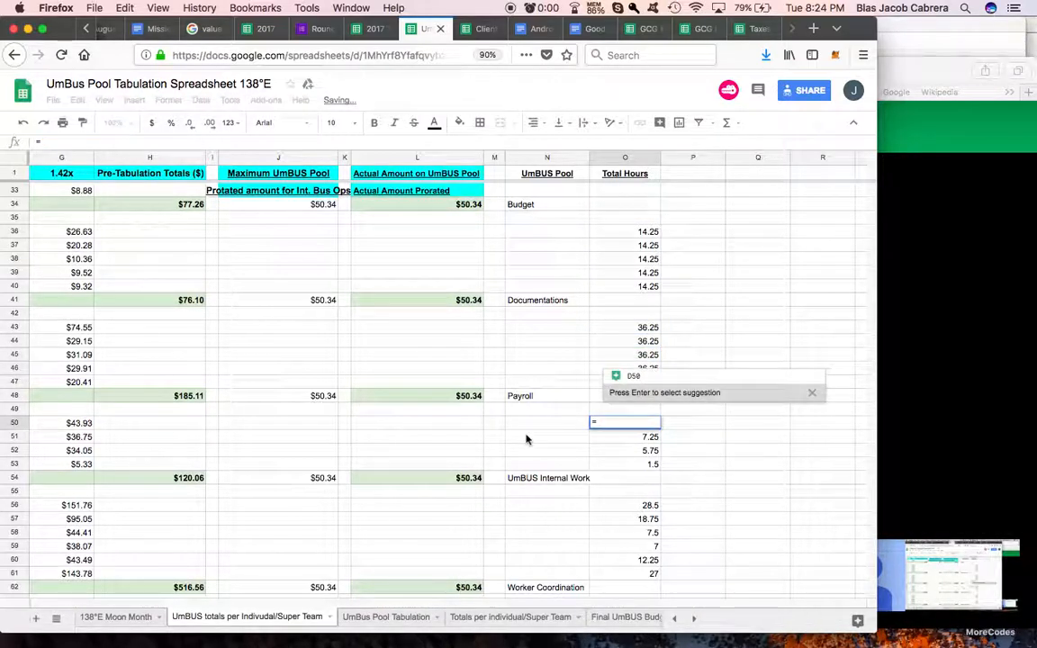
scroll(466, 392, left, 5)
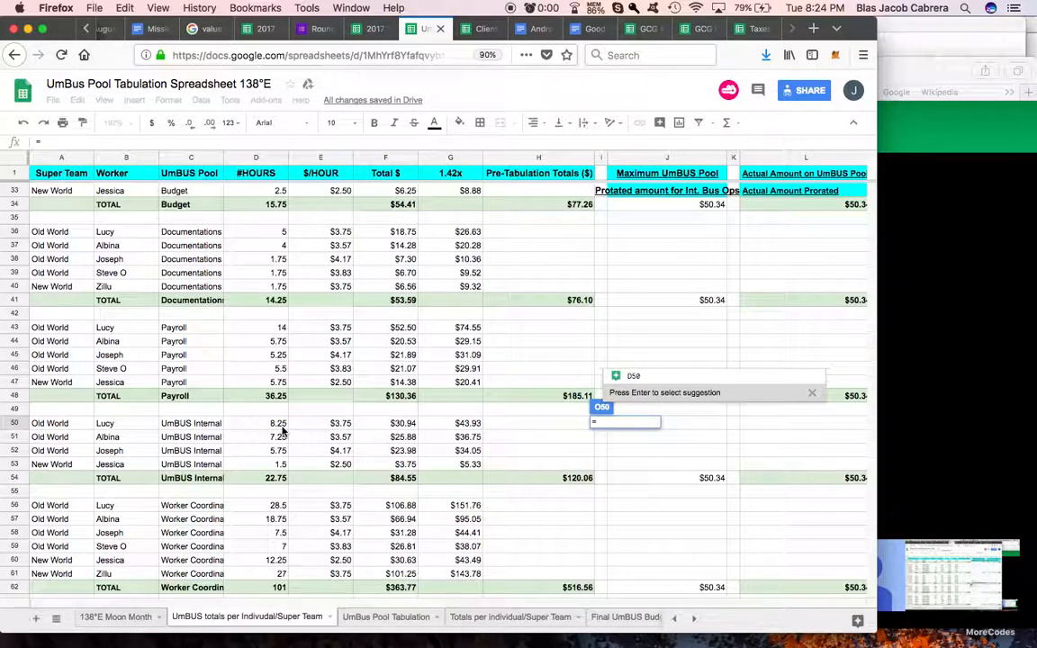
click(277, 477)
key(Return)
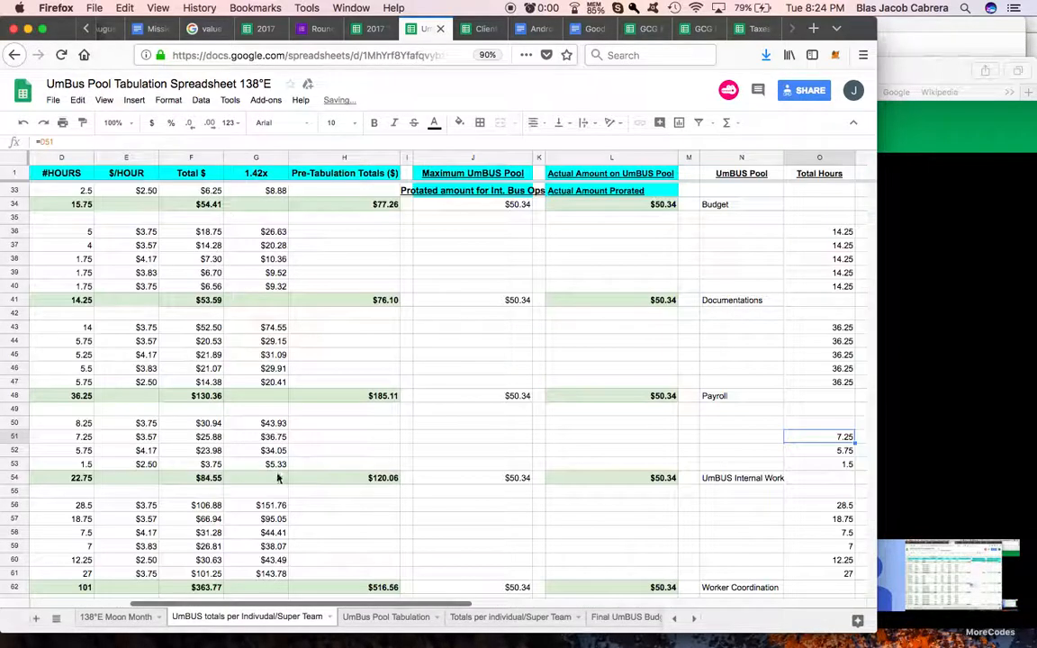
Step: Set O51 to equal O50 and fill the formula down to O53 for the remaining UmBUS Internal Work workers
text(=O50)
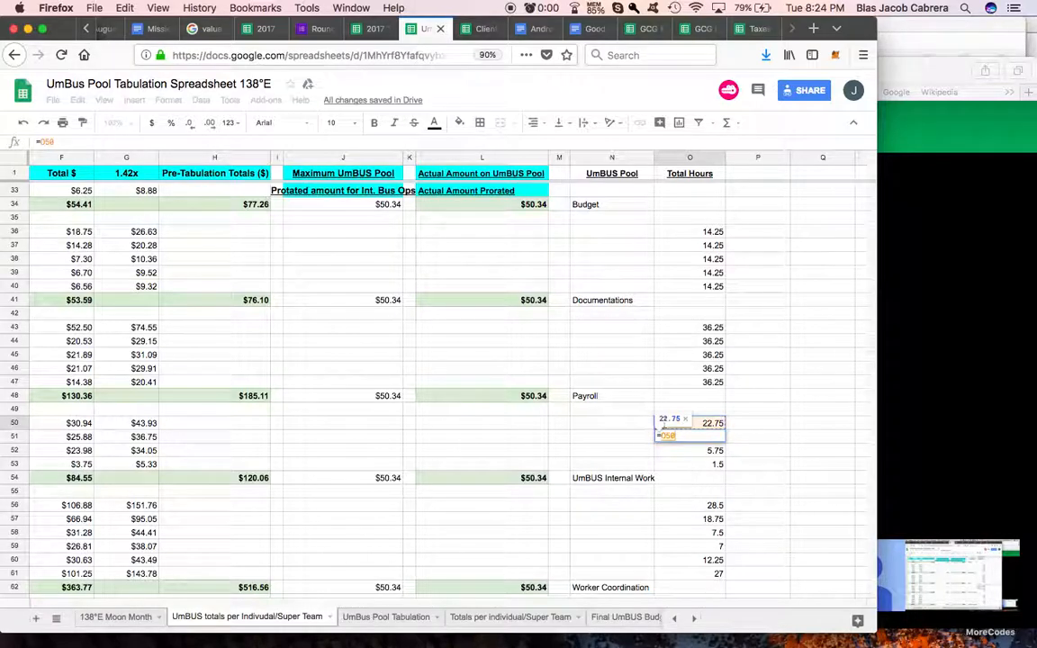
key(Return)
click(720, 438)
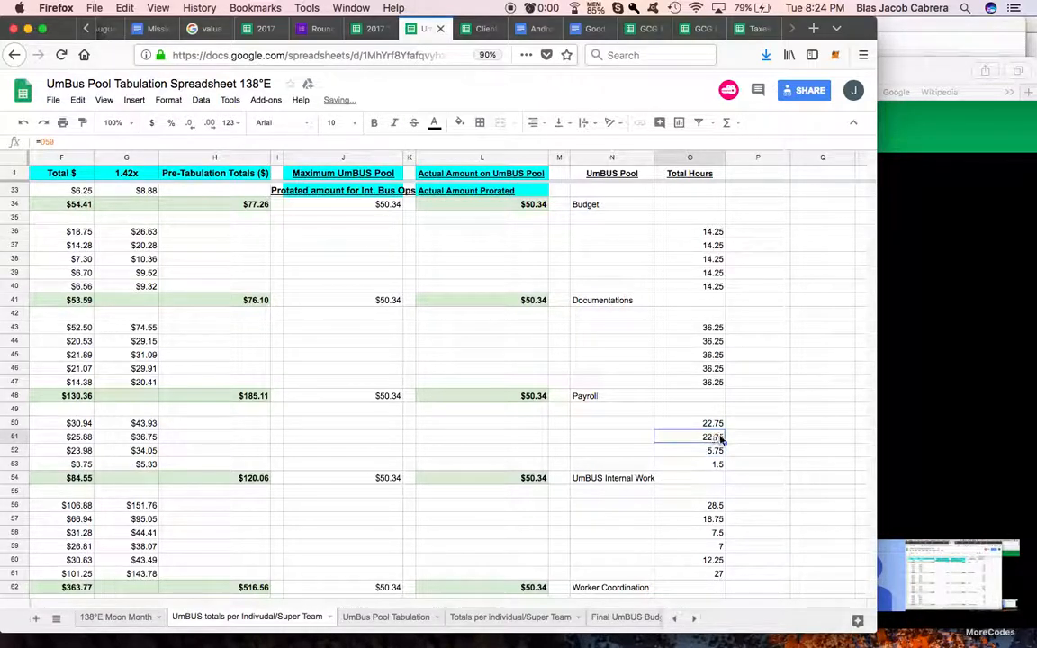
drag(721, 463, 720, 465)
Step: Link cell O56 in the Total Hours column to the Worker Coordination pool's total hours in D62
click(710, 504)
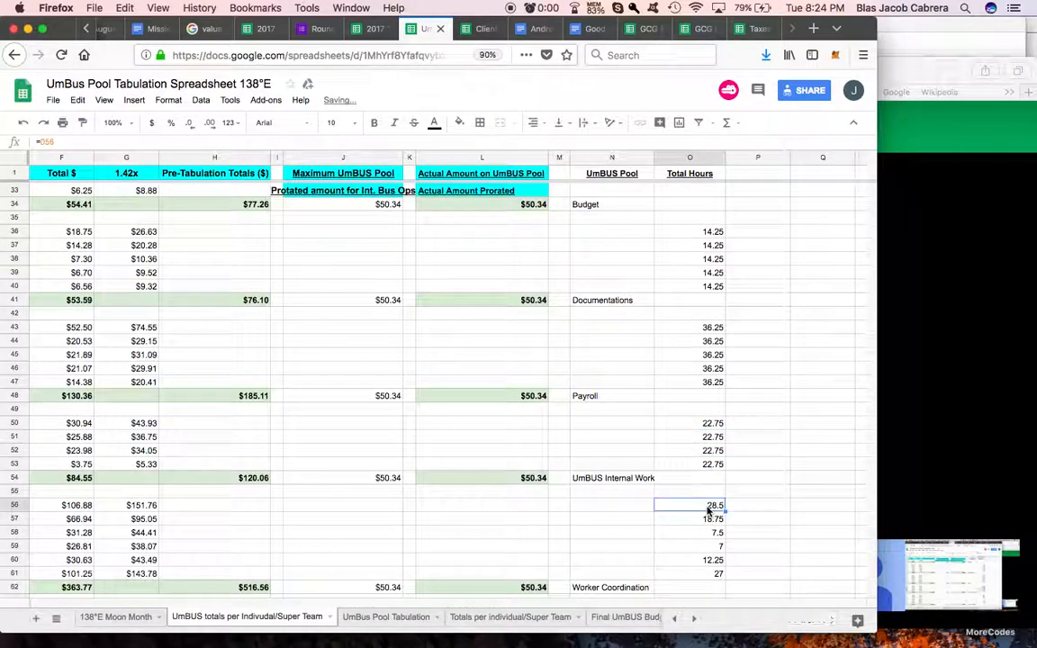
text(=)
scroll(619, 516, left, 3)
scroll(619, 516, left, 3)
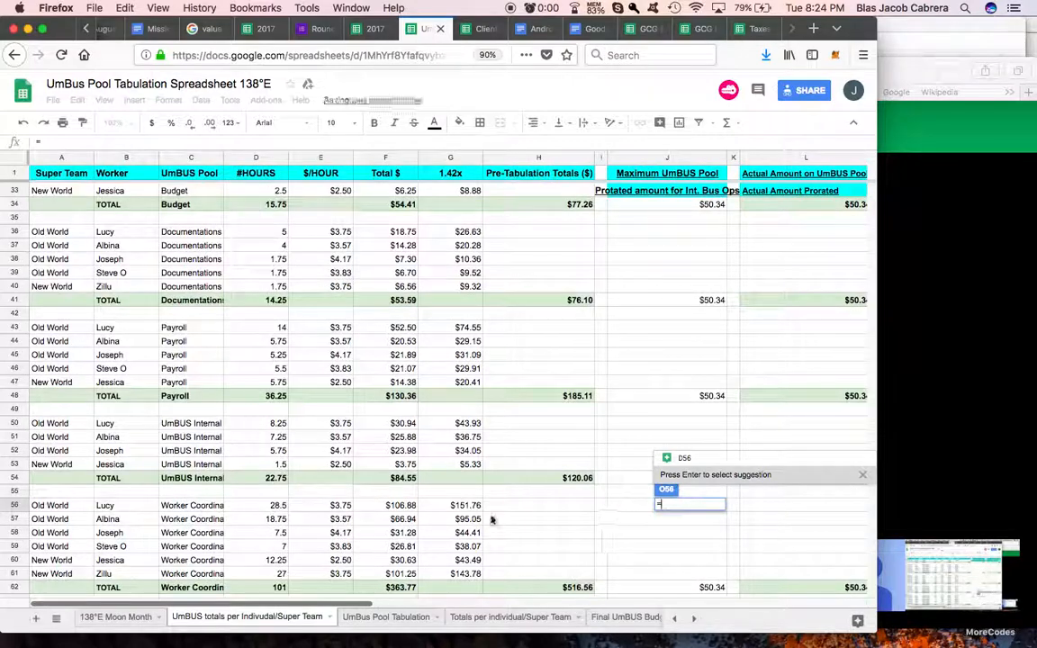
click(272, 589)
key(Return)
Step: Set O57 to equal O56 and fill the formula down to O61 for the remaining Worker Coordination workers
scroll(602, 532, right, 2)
text(=)
key(Return)
key(Return)
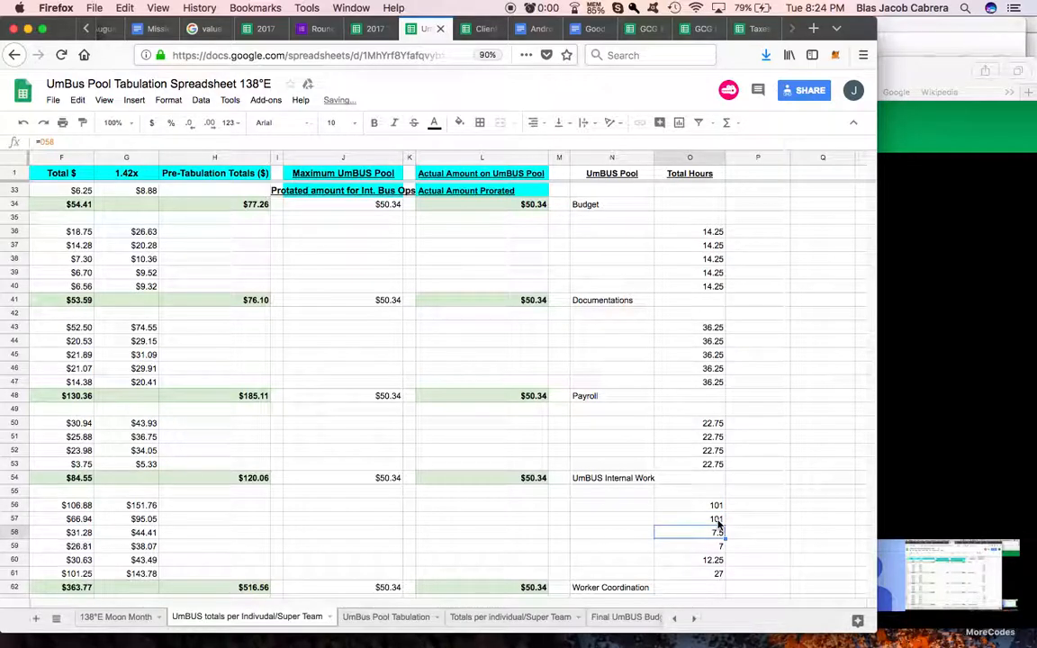
click(718, 520)
drag(720, 573, 721, 576)
Step: Check the client income spreadsheet's column headings and add the matching heading "% Work" in P1 of the UmBUS totals sheet
scroll(757, 530, down, 5)
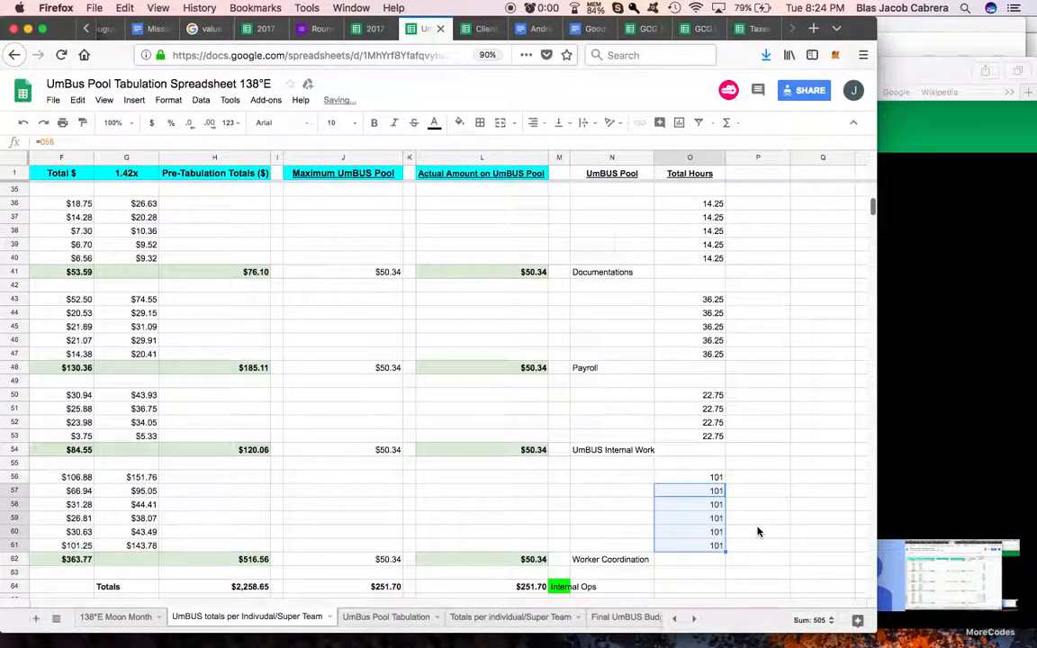
scroll(757, 532, up, 10)
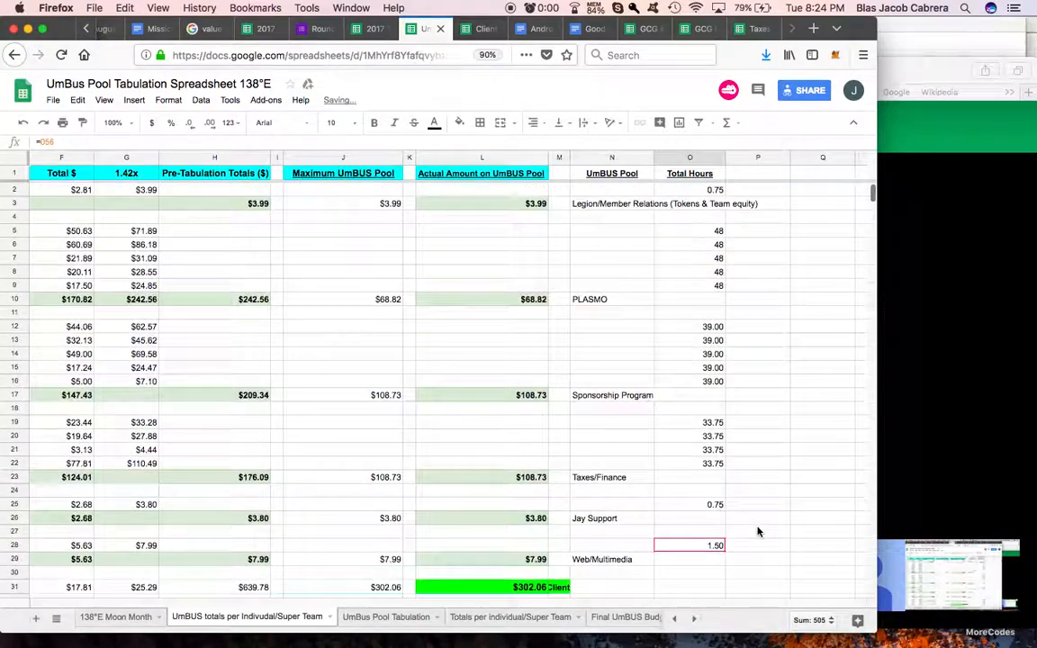
scroll(757, 532, down, 4)
scroll(758, 532, up, 5)
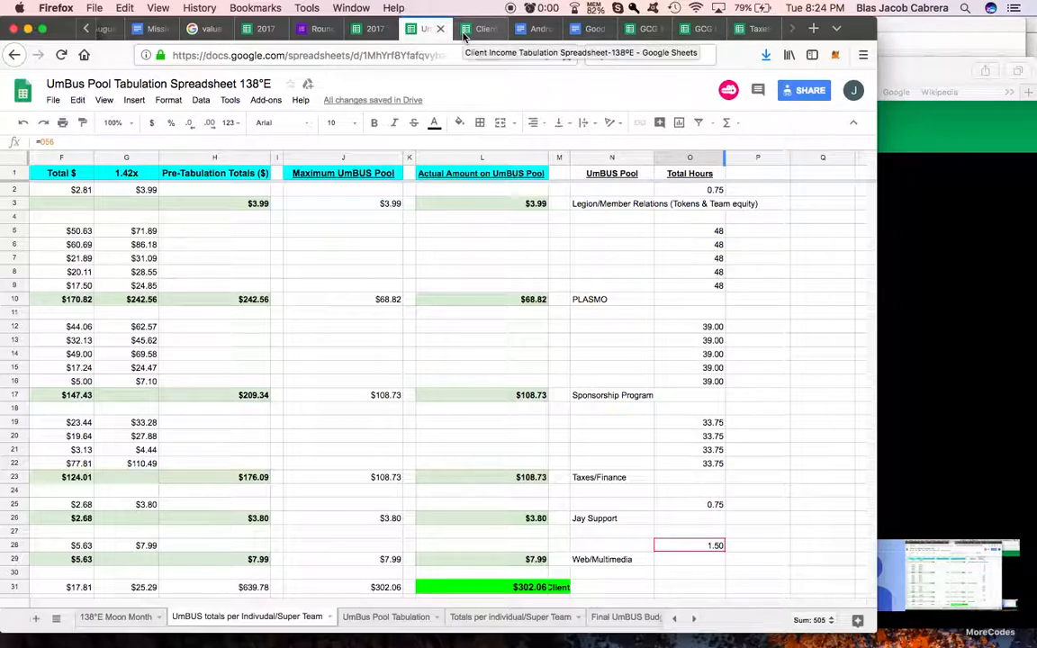
click(465, 34)
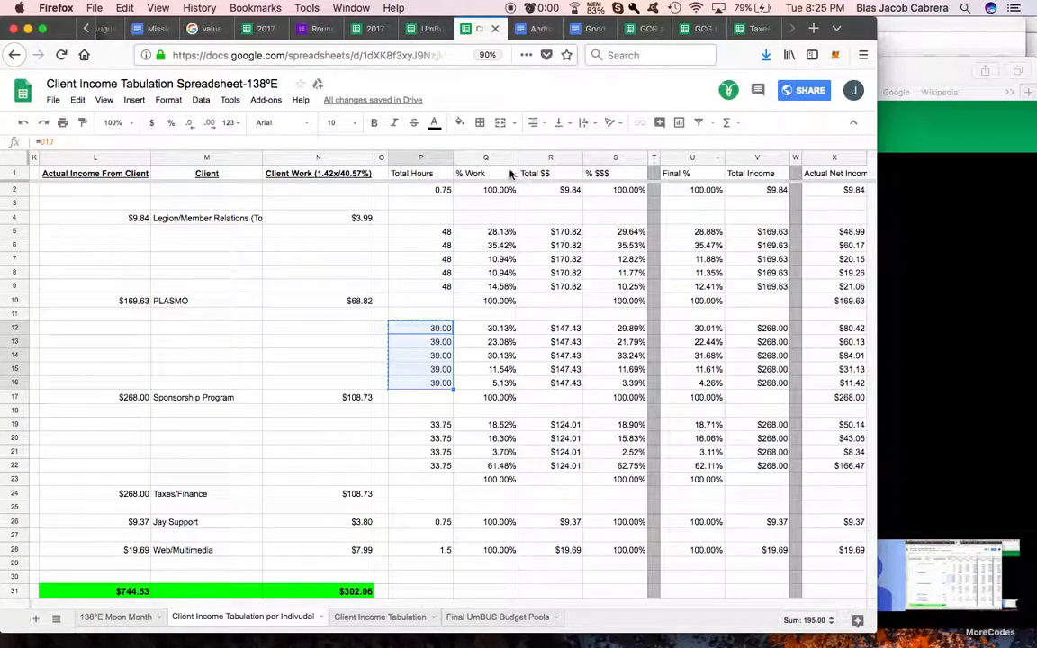
click(424, 32)
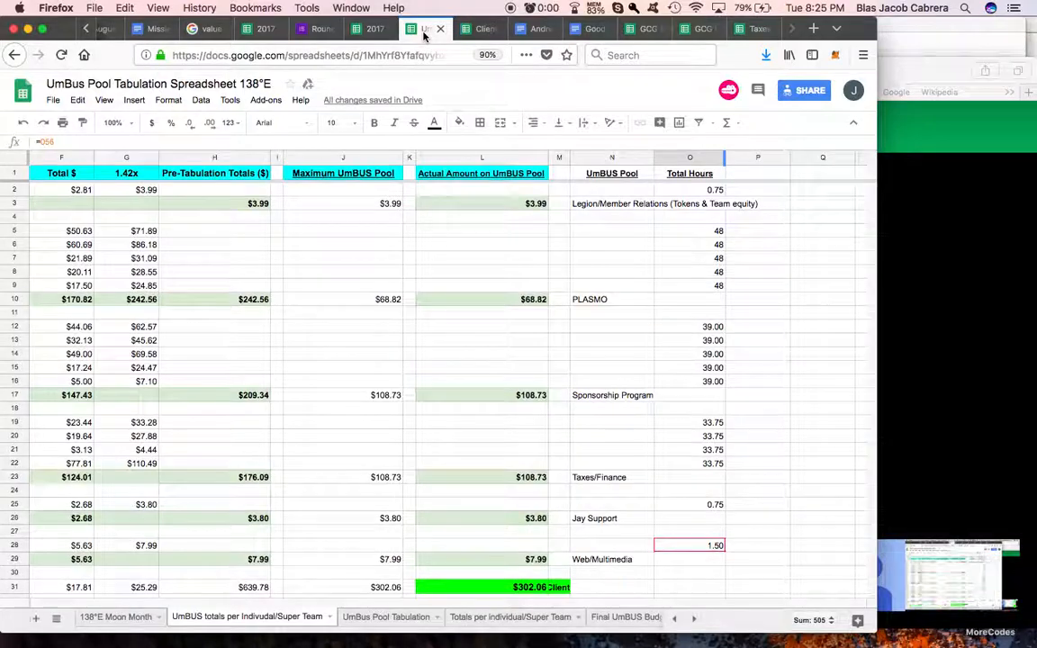
click(758, 236)
click(758, 173)
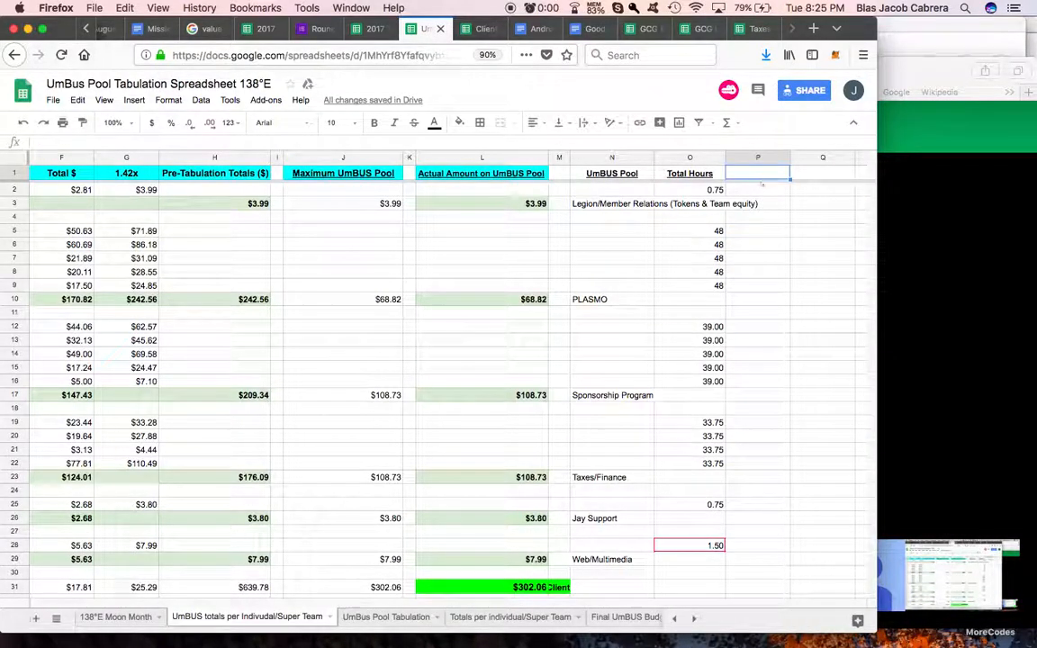
text(% Work)
key(Return)
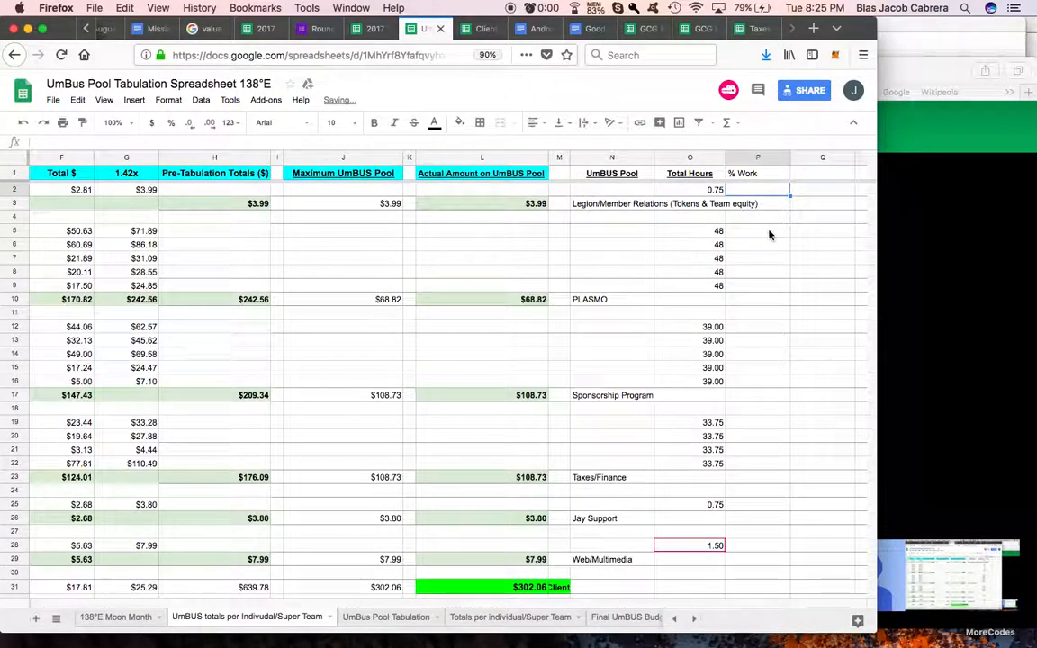
Step: Calculate the first PLASMO worker's share of work in P5 as D5/O5, formatted as a percentage
click(769, 235)
text(=)
scroll(656, 235, left, 5)
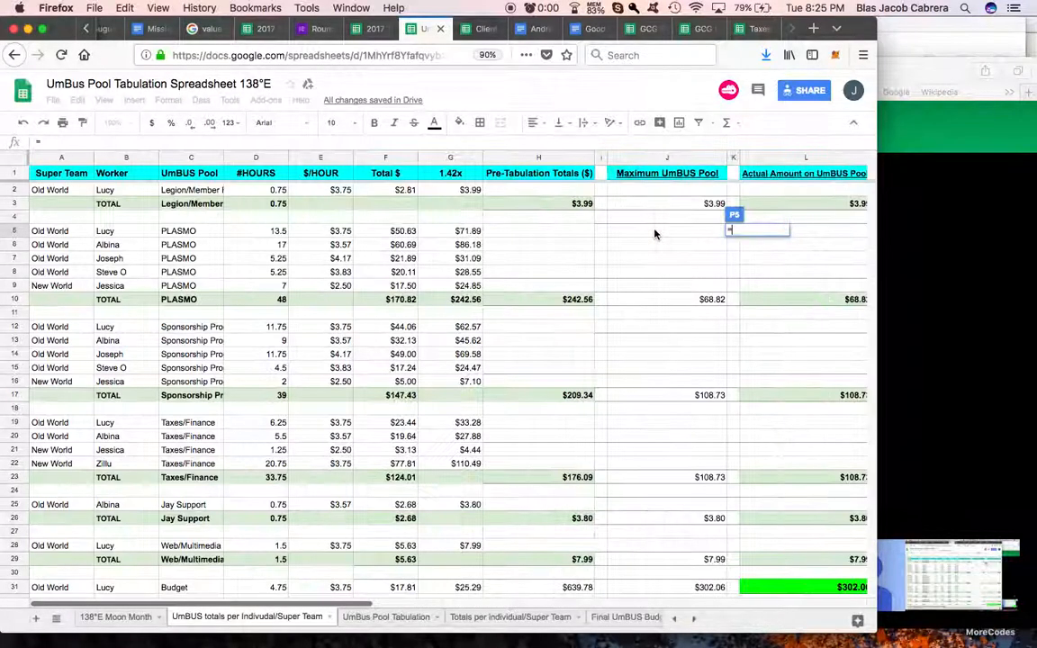
click(275, 232)
text(/)
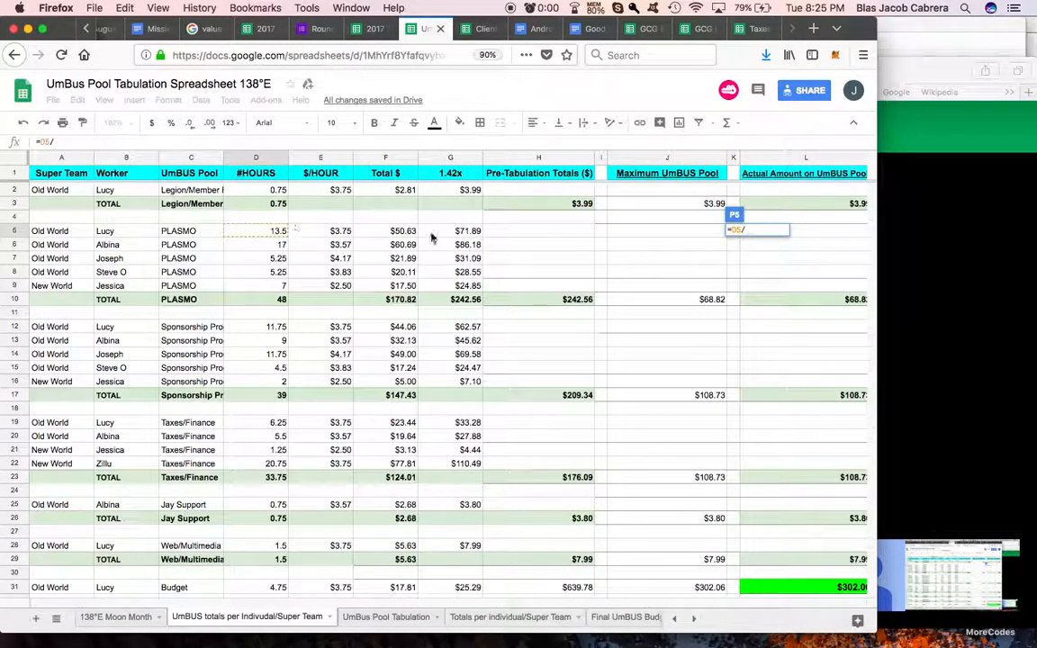
scroll(432, 237, right, 6)
click(465, 234)
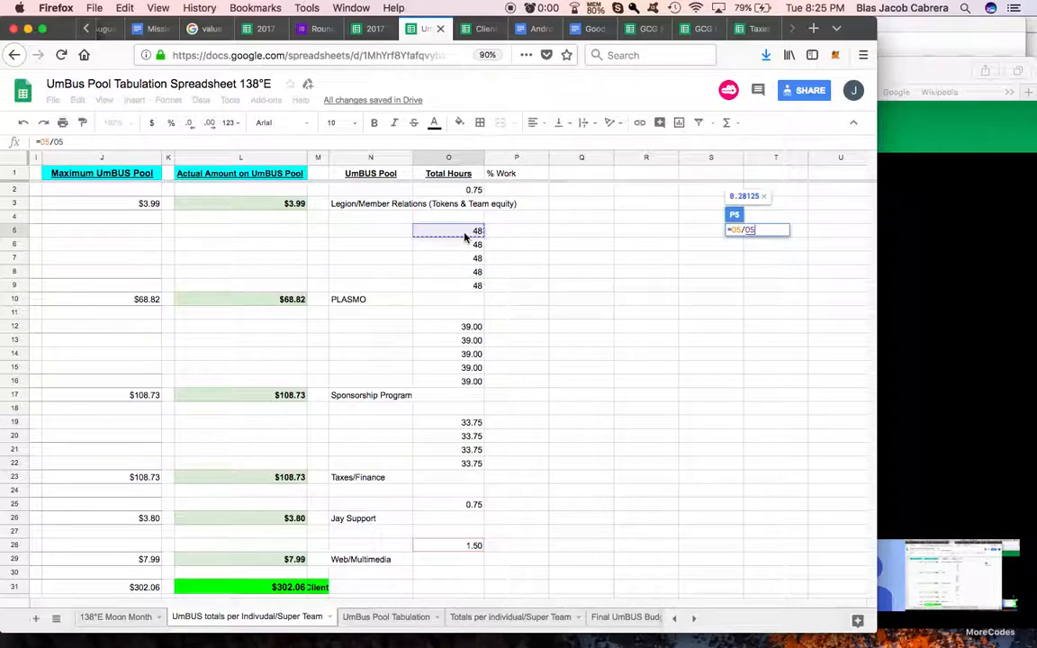
key(Return)
click(171, 123)
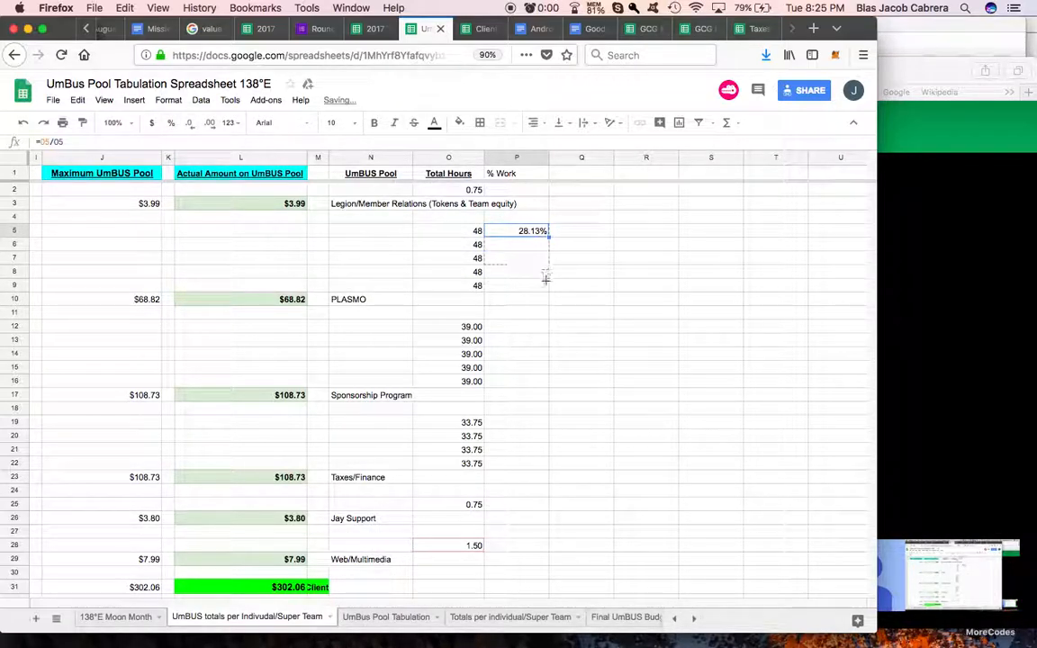
Step: Fill the PLASMO share formula down to P9 and total P5:P9 in P10 with SUM
drag(547, 291, 545, 293)
click(535, 307)
click(740, 127)
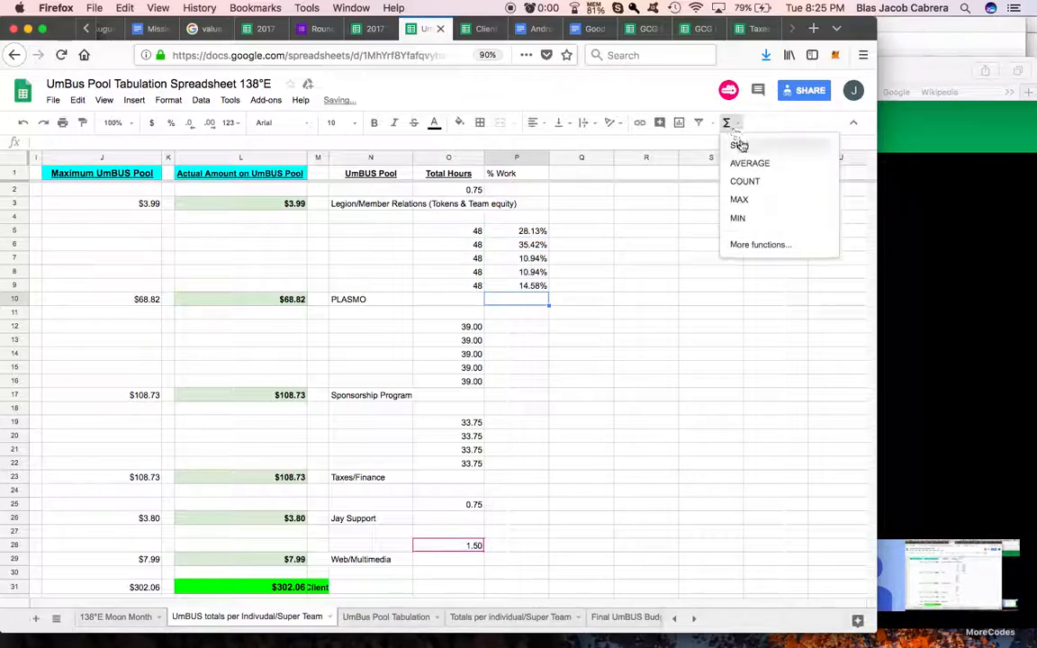
click(741, 147)
drag(520, 236, 529, 285)
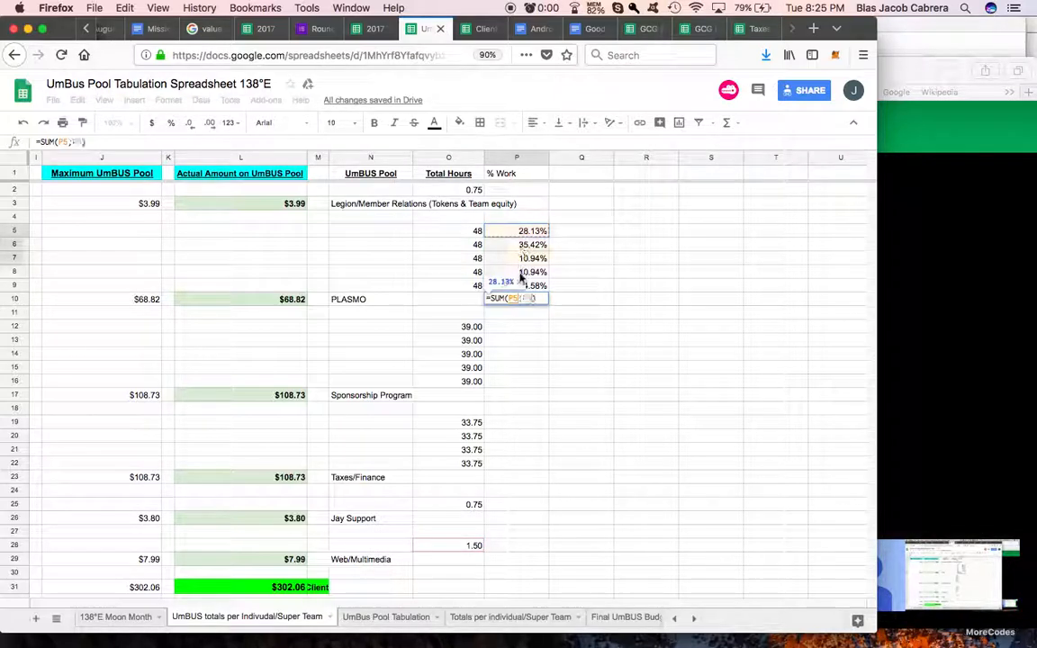
key(Return)
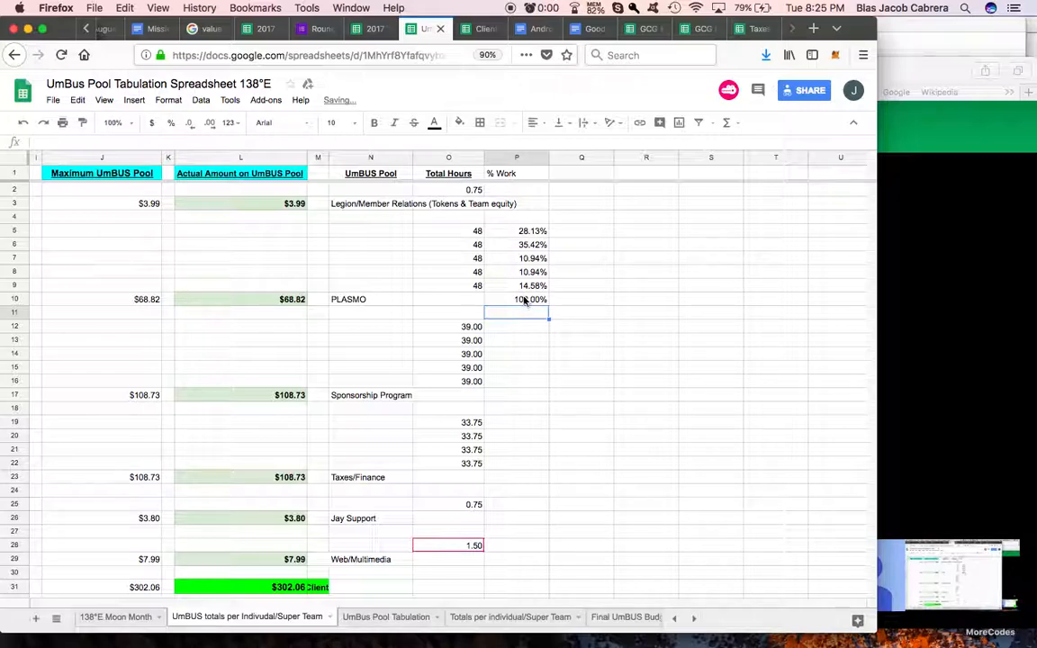
Step: Calculate the first Sponsorship Program worker's share of work in P12 as D12/O12, formatted as a percentage
text(=)
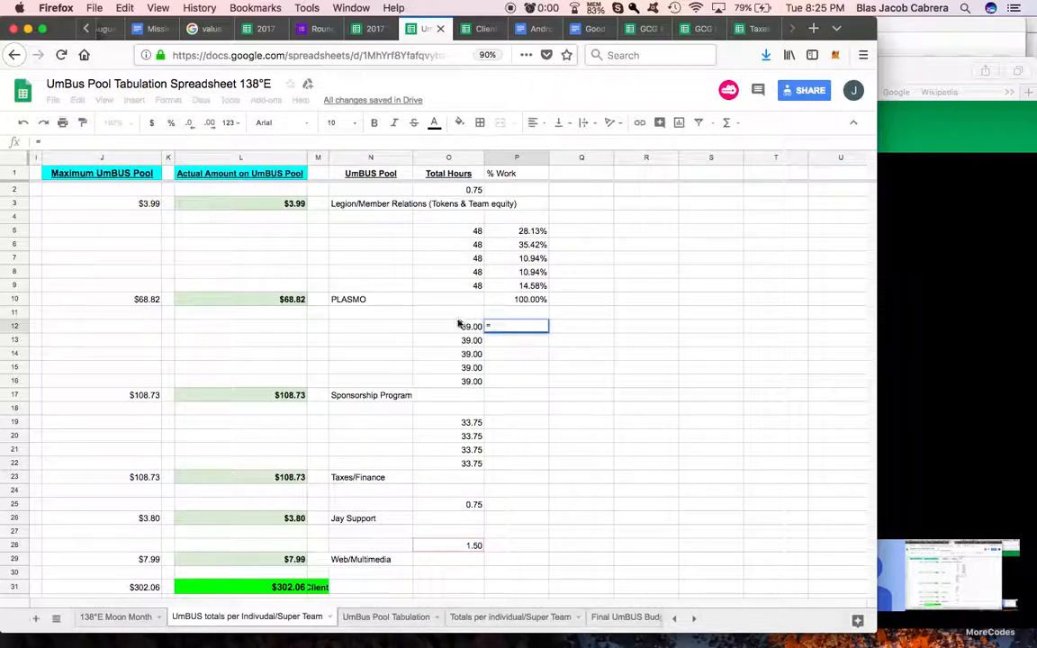
scroll(459, 324, left, 6)
click(275, 328)
text(/)
scroll(393, 340, right, 6)
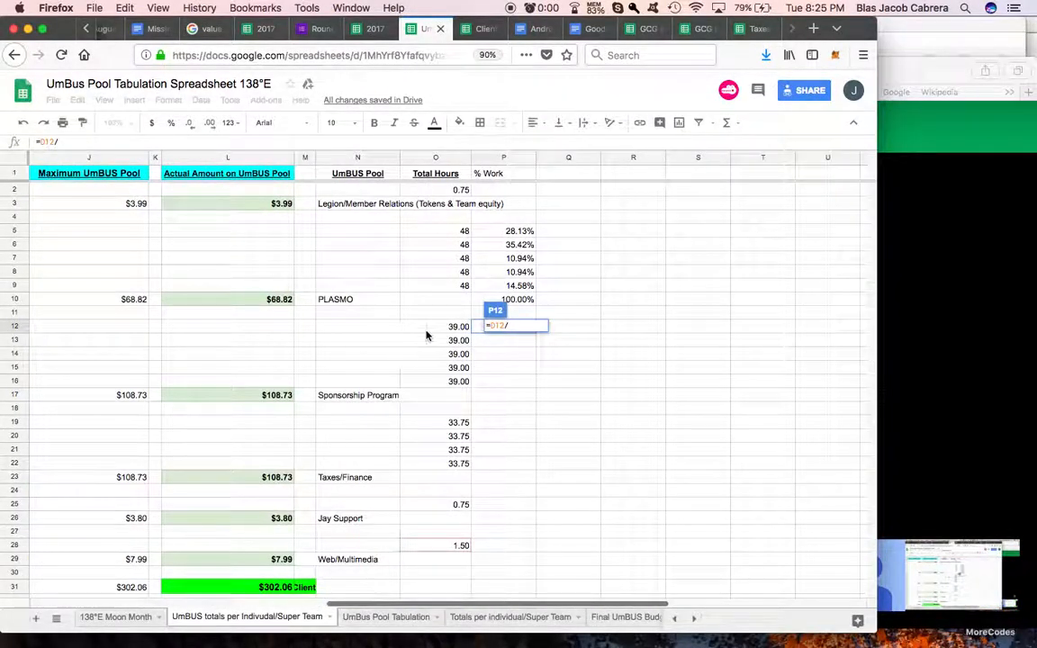
click(430, 328)
key(Return)
click(490, 327)
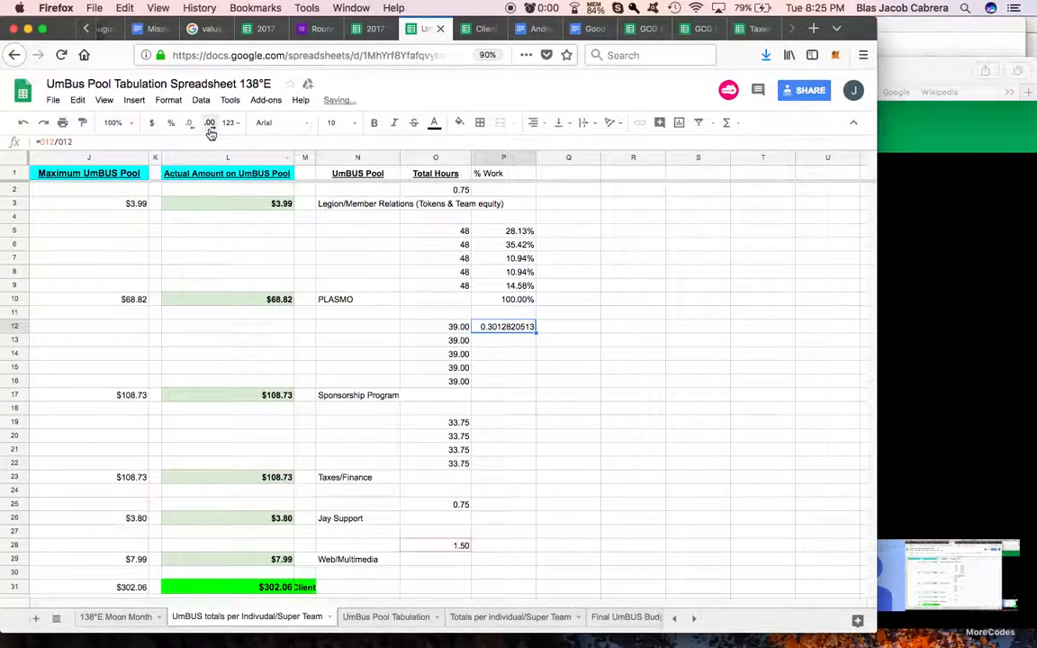
click(172, 123)
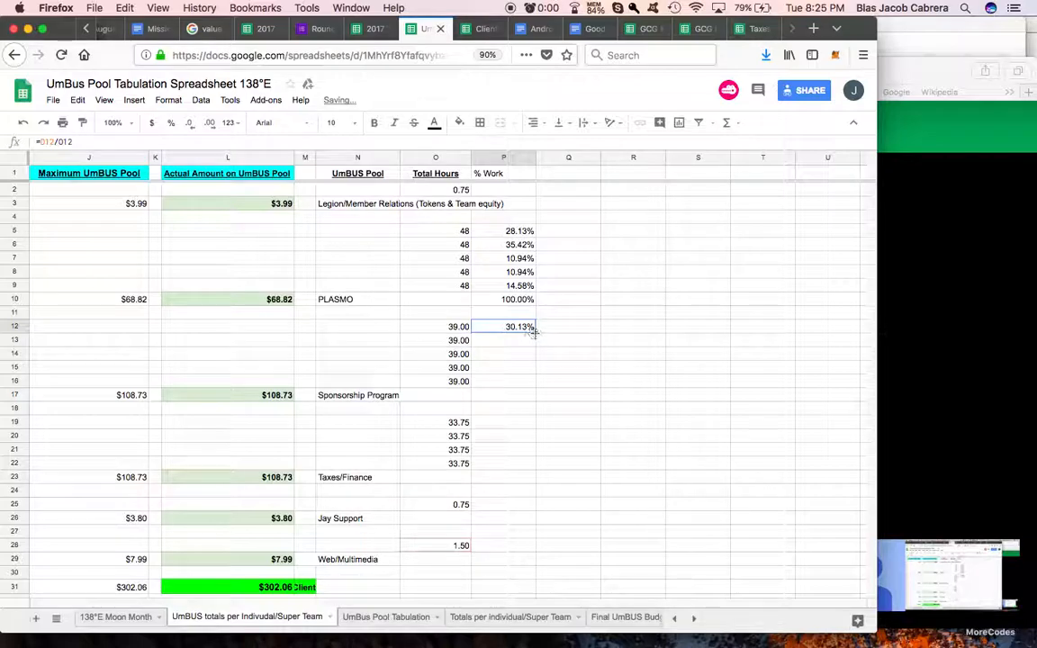
Step: Fill the Sponsorship Program share formula down to P16 and total P12:P16 in P17 with SUM
drag(537, 386, 536, 385)
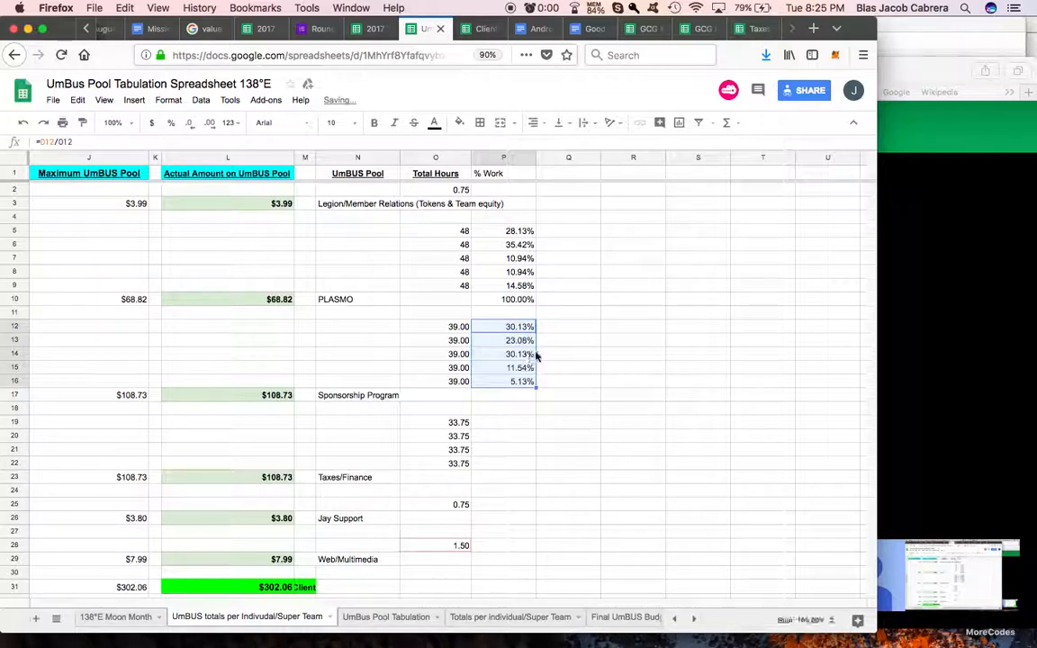
click(521, 397)
click(736, 127)
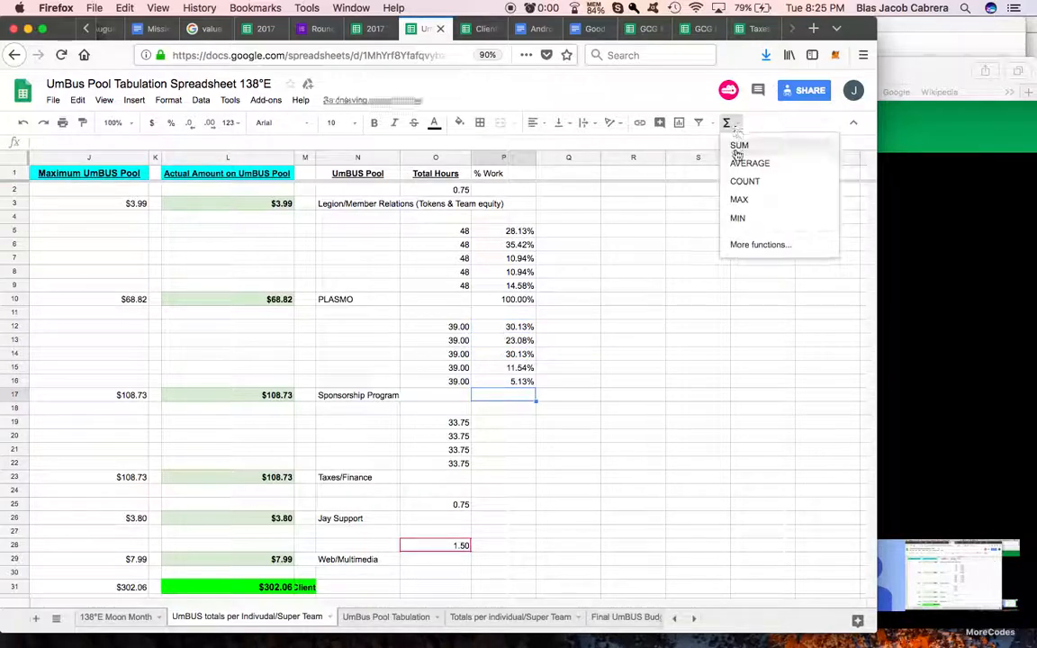
click(738, 142)
click(520, 328)
drag(518, 335, 528, 381)
key(Return)
Step: Calculate the Taxes/Finance % Work in P19 as D19/O19, formatted as a percentage, and fill it down to P22
scroll(545, 333, down, 3)
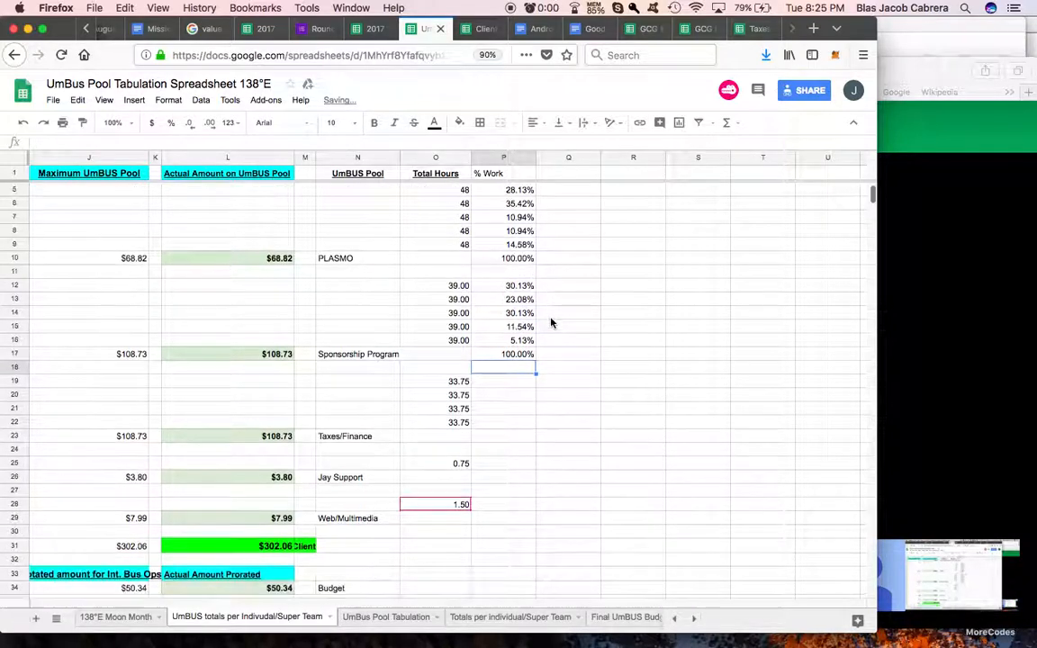
click(503, 315)
text(=)
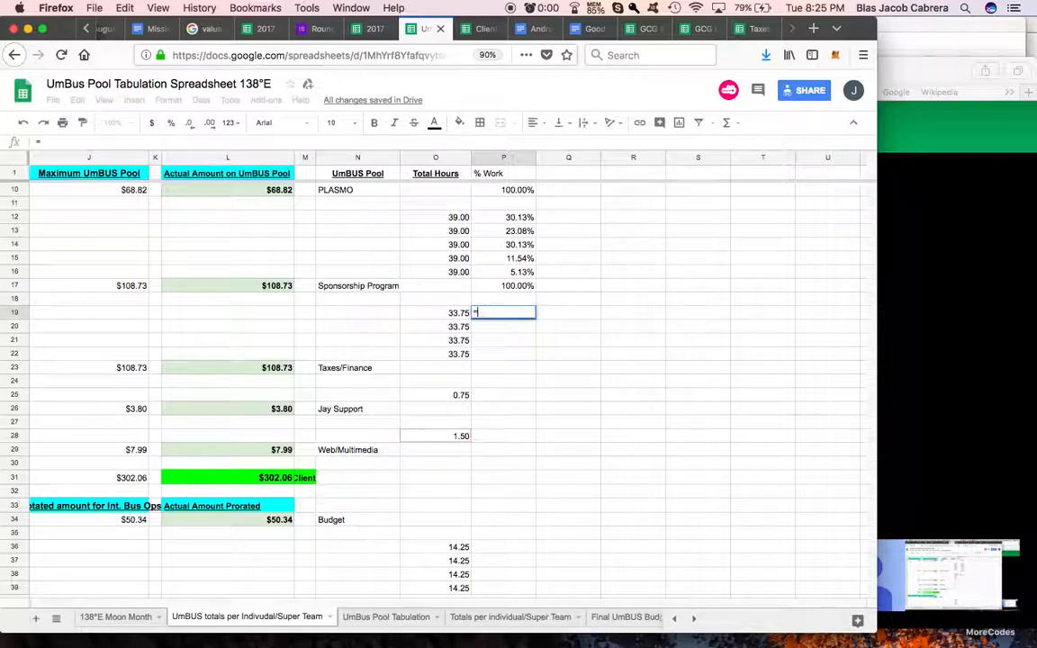
scroll(432, 317, left, 10)
click(274, 315)
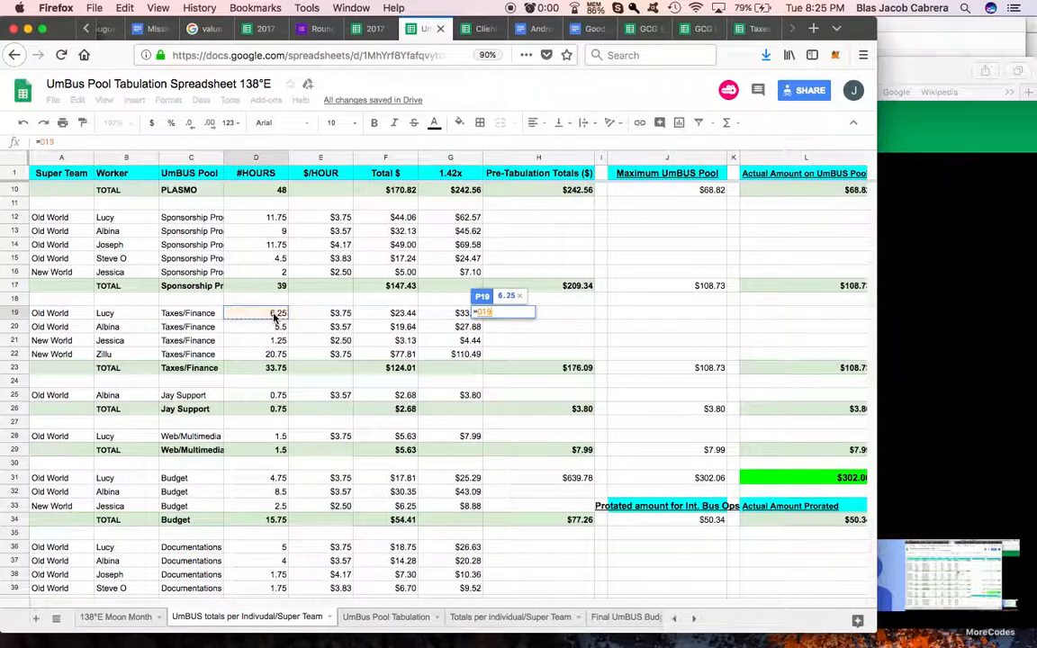
scroll(382, 318, right, 10)
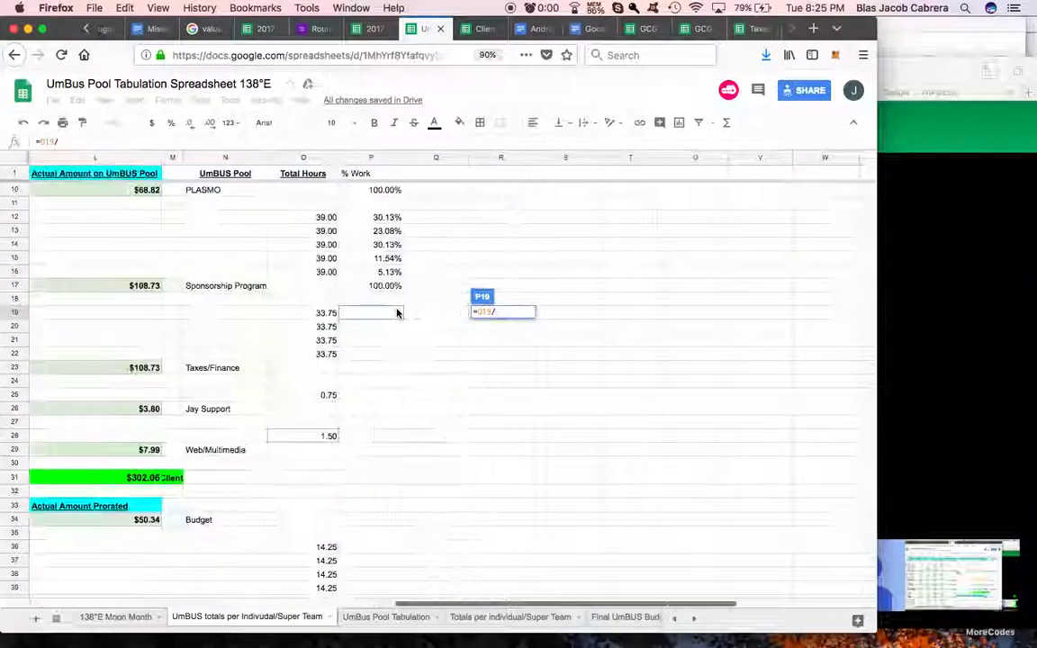
click(329, 316)
key(Return)
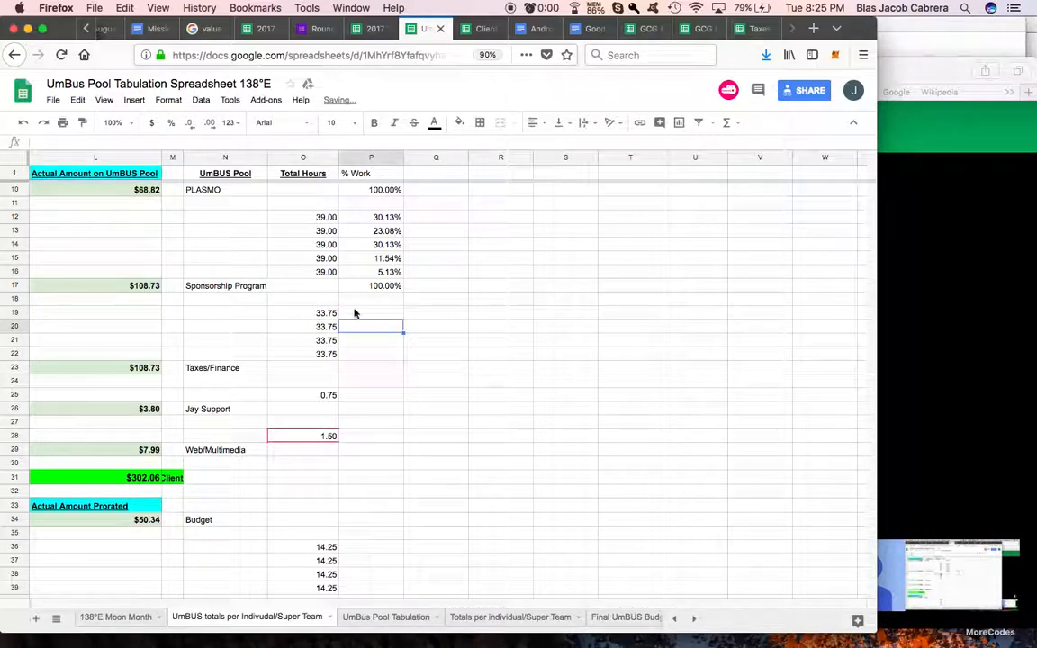
click(171, 123)
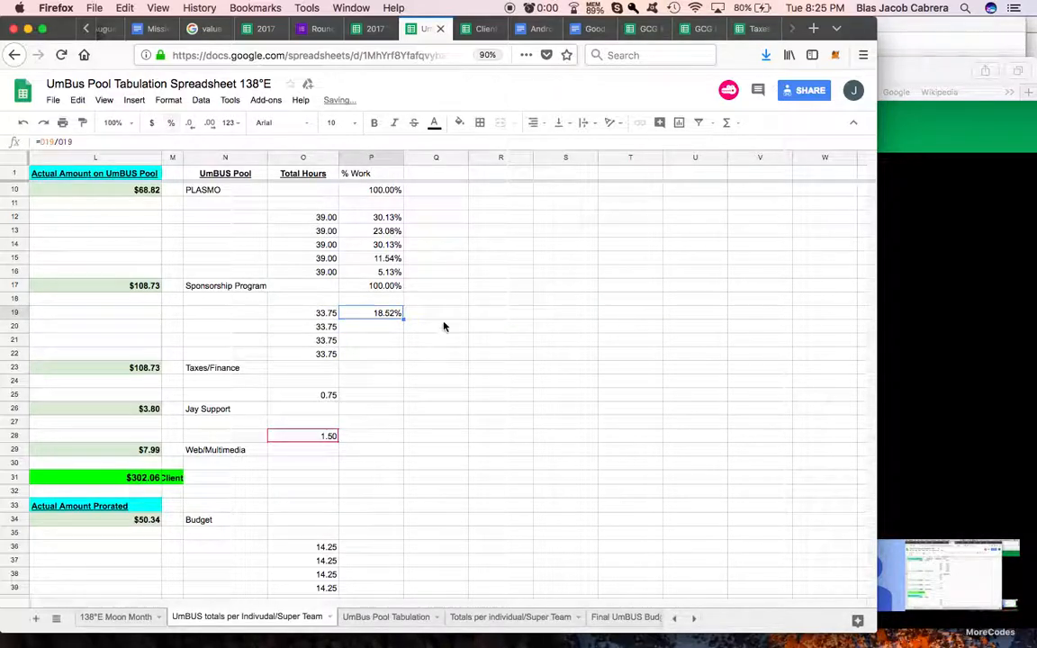
drag(403, 314, 402, 357)
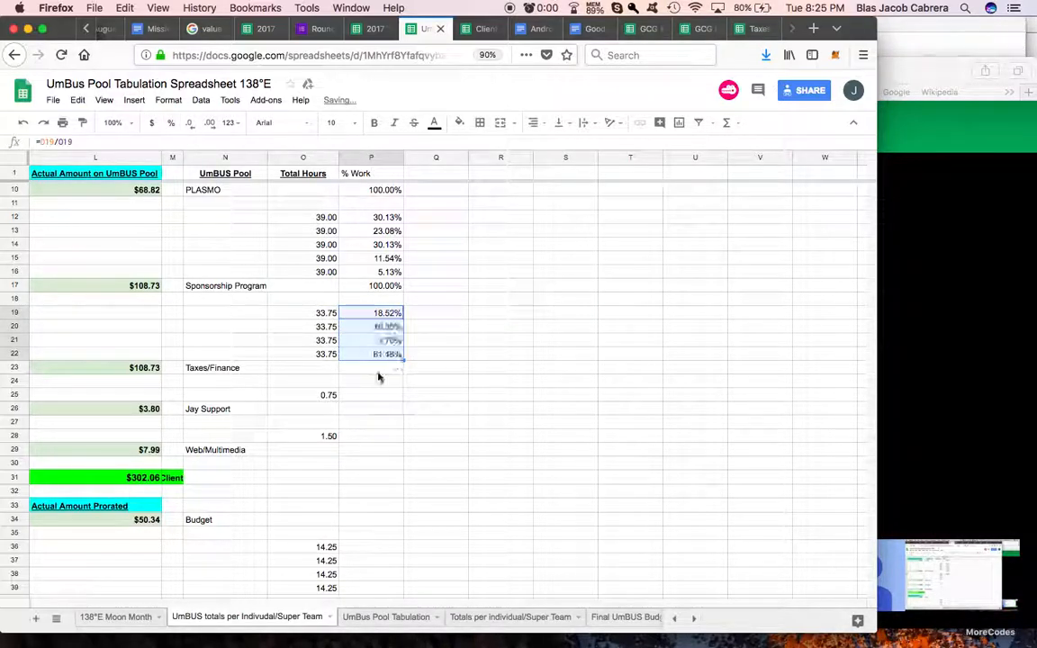
Step: Enter 100% as the % Work for the single-worker Jay Support and Web/Multimedia pools in P25 and P28
scroll(378, 377, down, 2)
scroll(378, 376, down, 1)
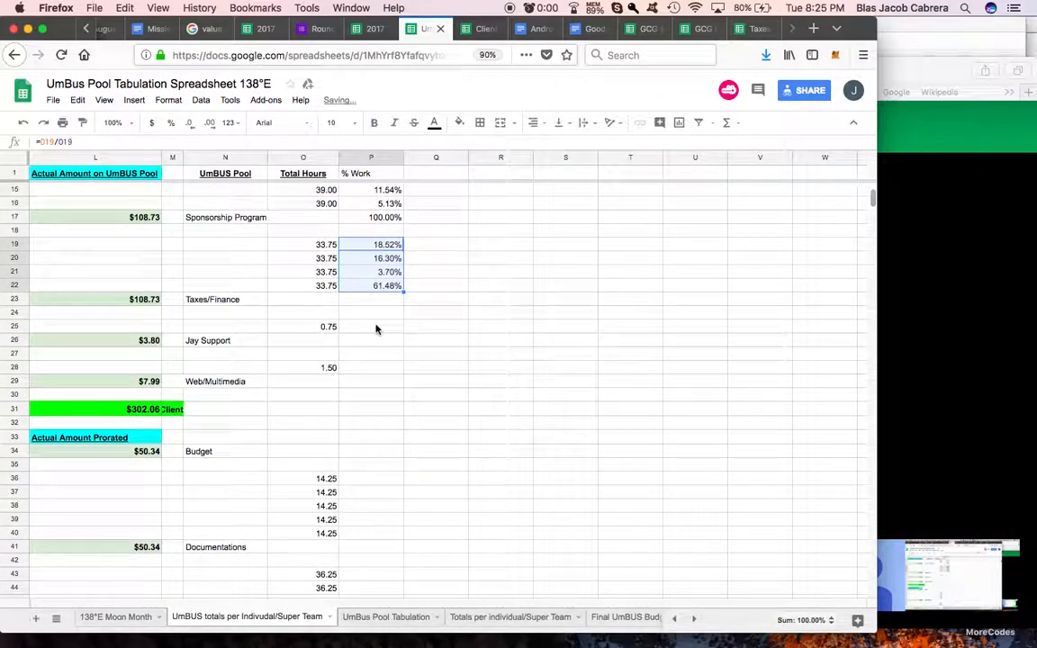
click(376, 326)
text(100%)
key(Return)
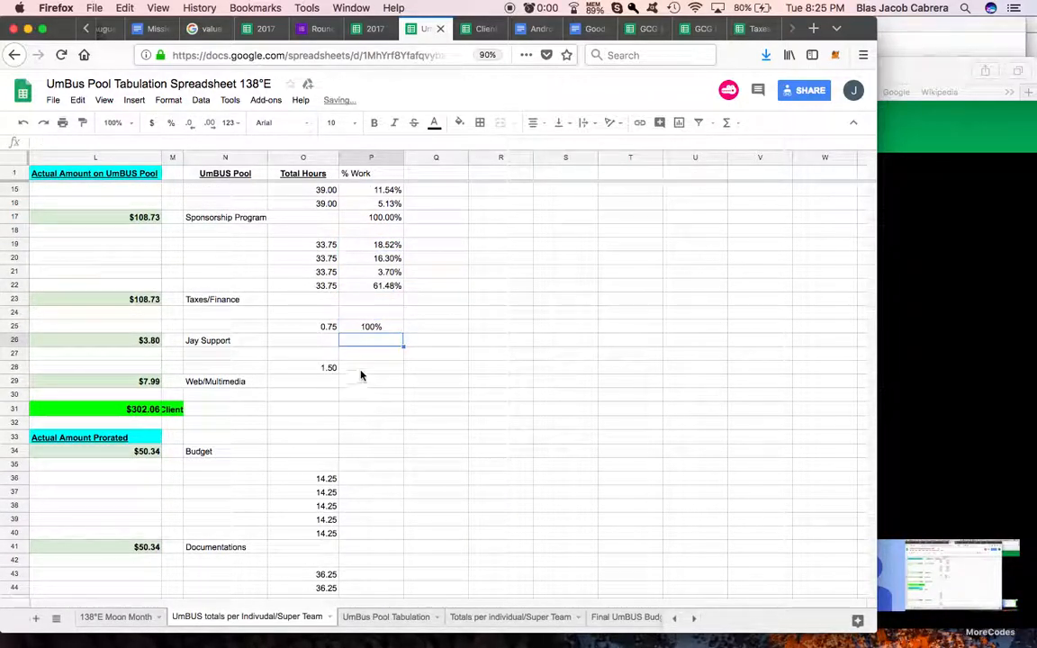
click(370, 367)
text(1%)
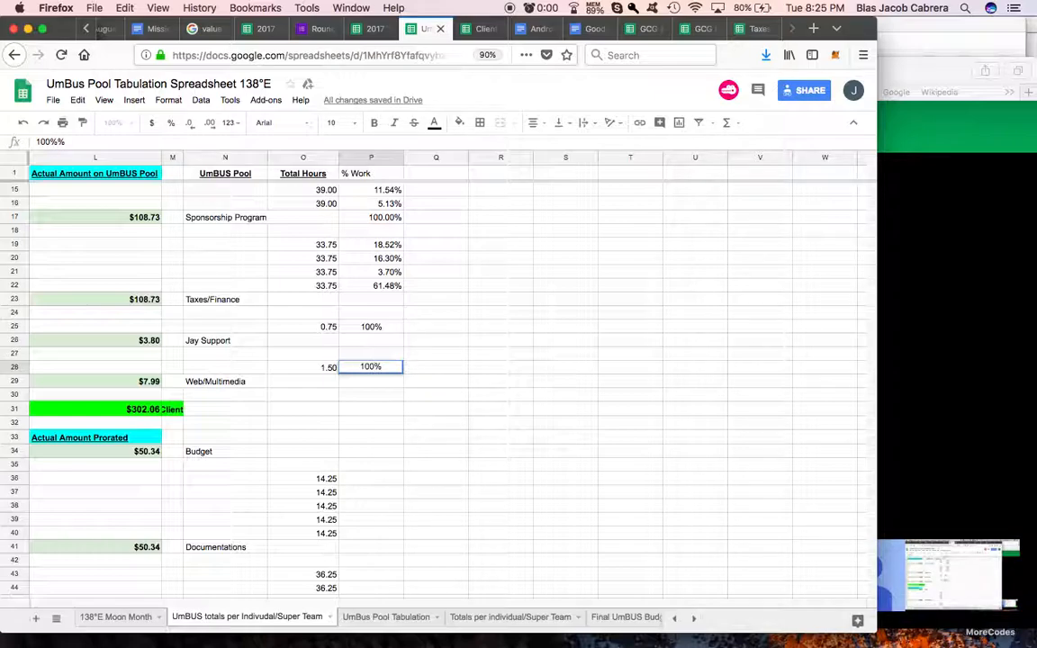
key(Return)
Step: Calculate the first Documentations worker's % Work in P36 as D36/O36, formatted as a percentage
scroll(370, 417, down, 3)
click(368, 411)
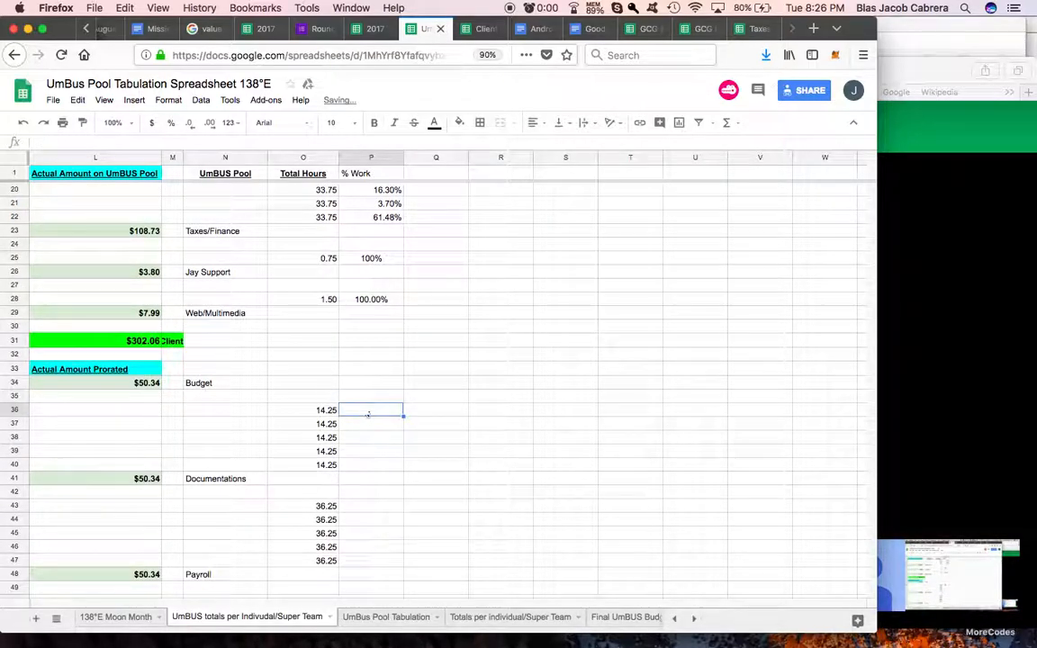
text(=)
scroll(292, 446, left, 10)
click(281, 418)
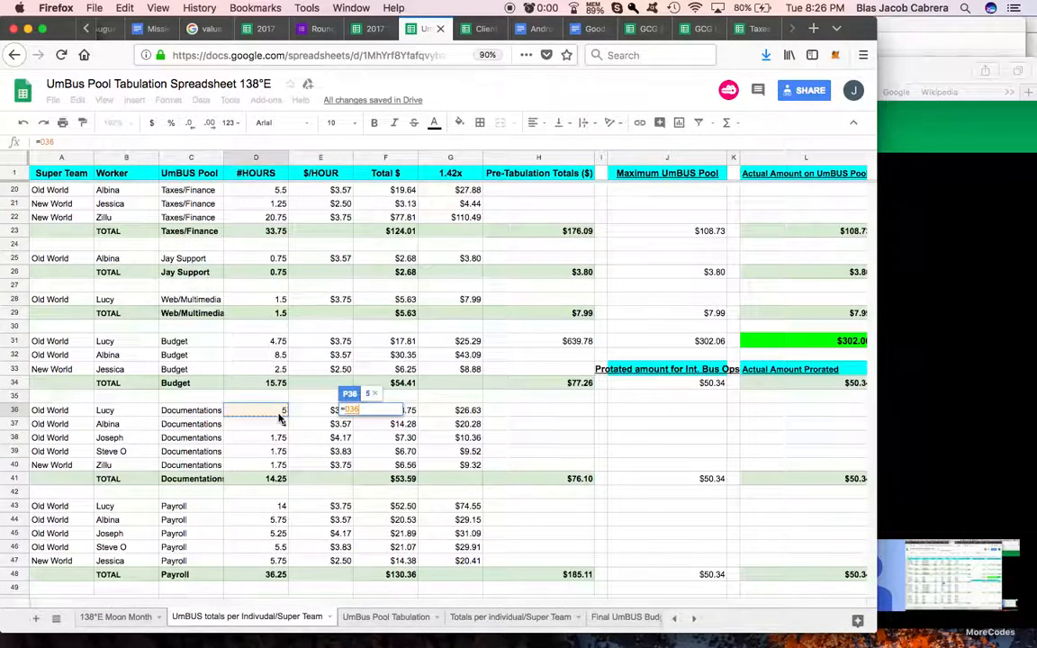
text(/)
scroll(358, 426, right, 10)
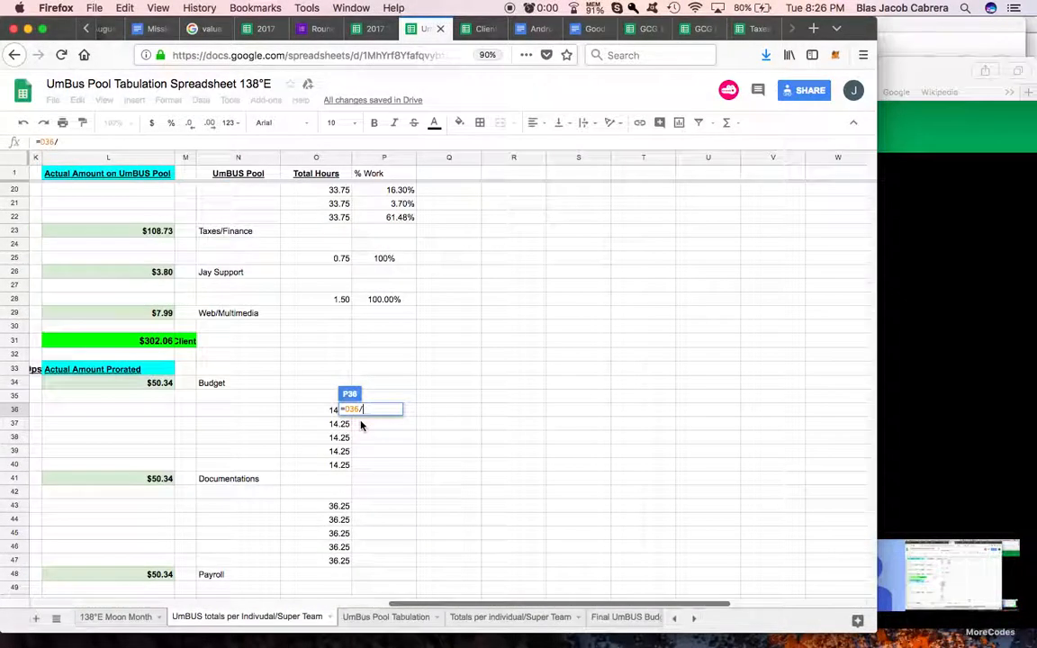
click(306, 412)
key(Return)
click(391, 413)
click(171, 124)
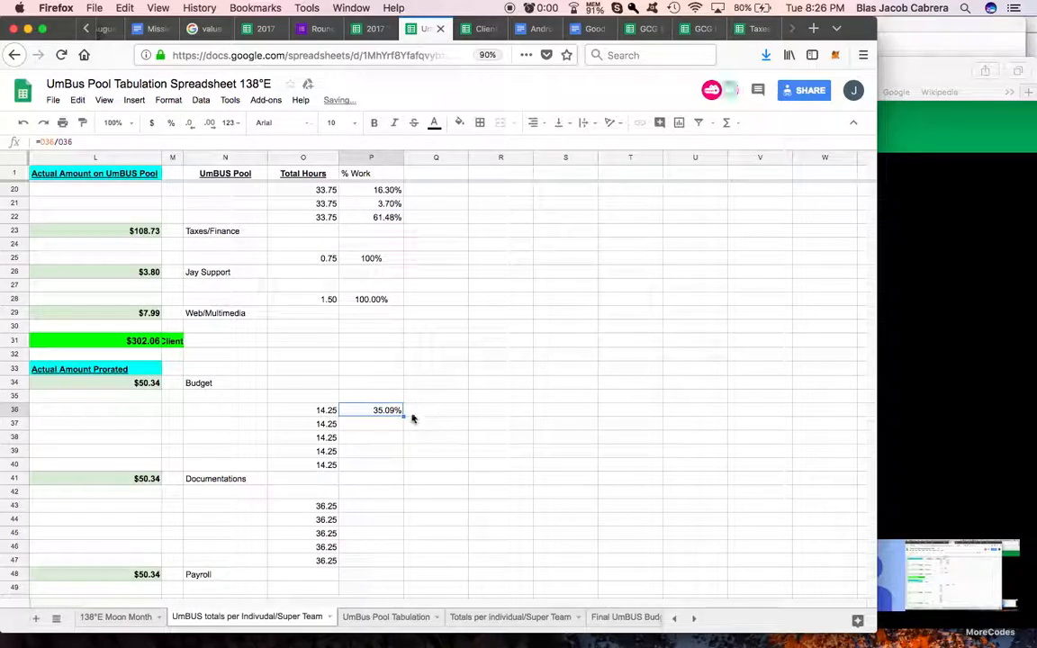
Step: Fill the Documentations share formula down to P40 and total P36:P40 in P41 with SUM
drag(401, 460, 402, 464)
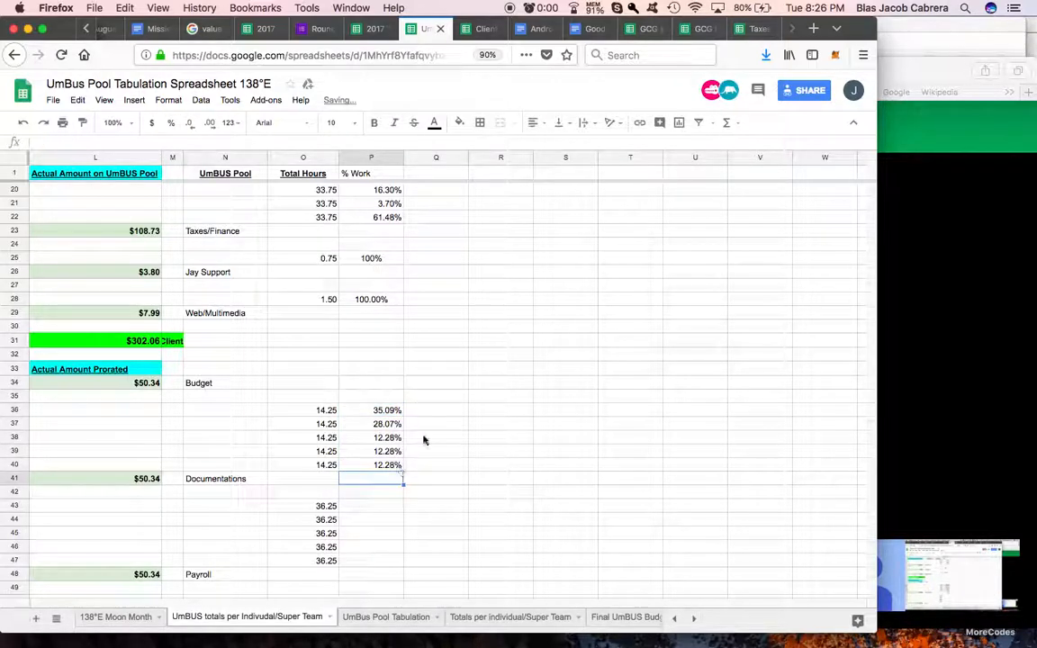
click(724, 123)
click(738, 145)
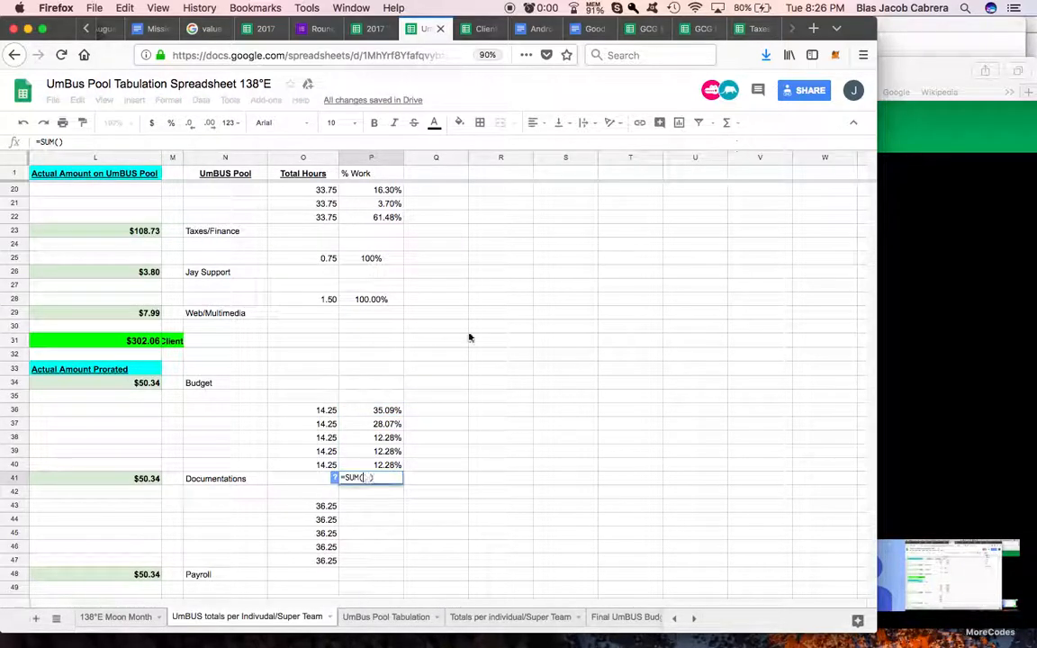
drag(389, 412, 389, 463)
key(Return)
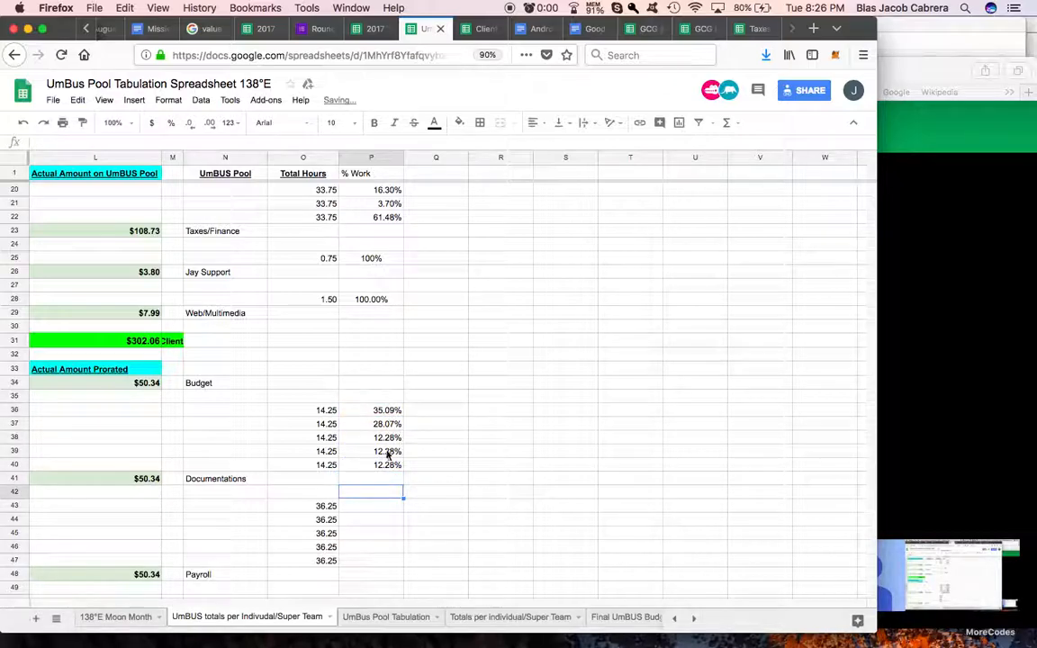
Step: Calculate the first Worker Coordination worker's % Work in P56 as D56/O56, formatted as a percentage
scroll(368, 405, down, 1)
scroll(367, 405, down, 6)
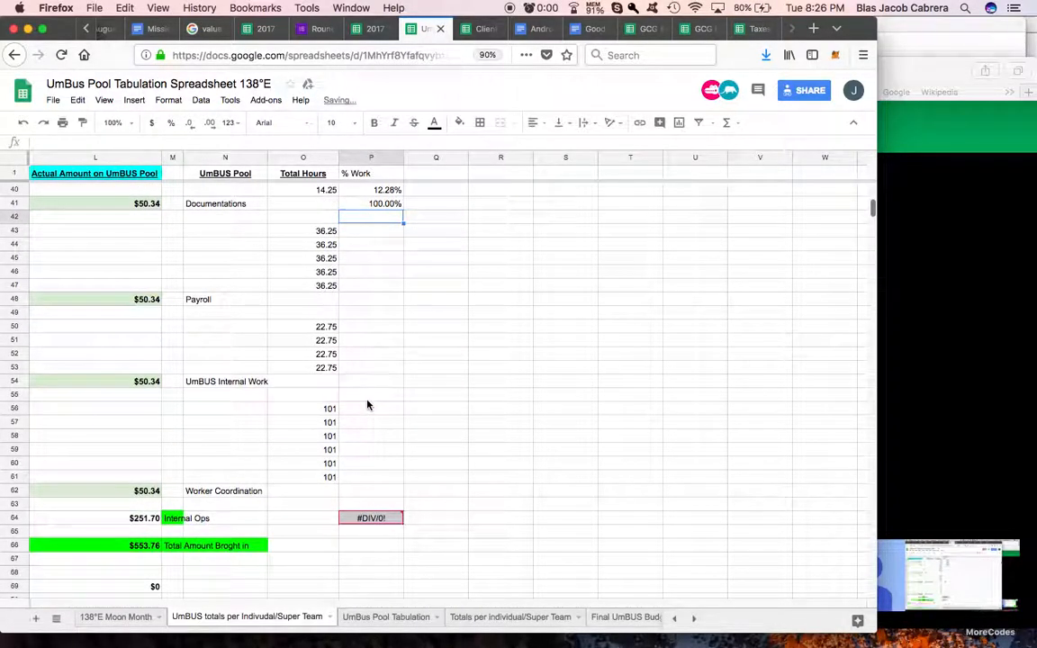
scroll(367, 405, up, 1)
scroll(367, 405, down, 1)
click(368, 408)
text(=)
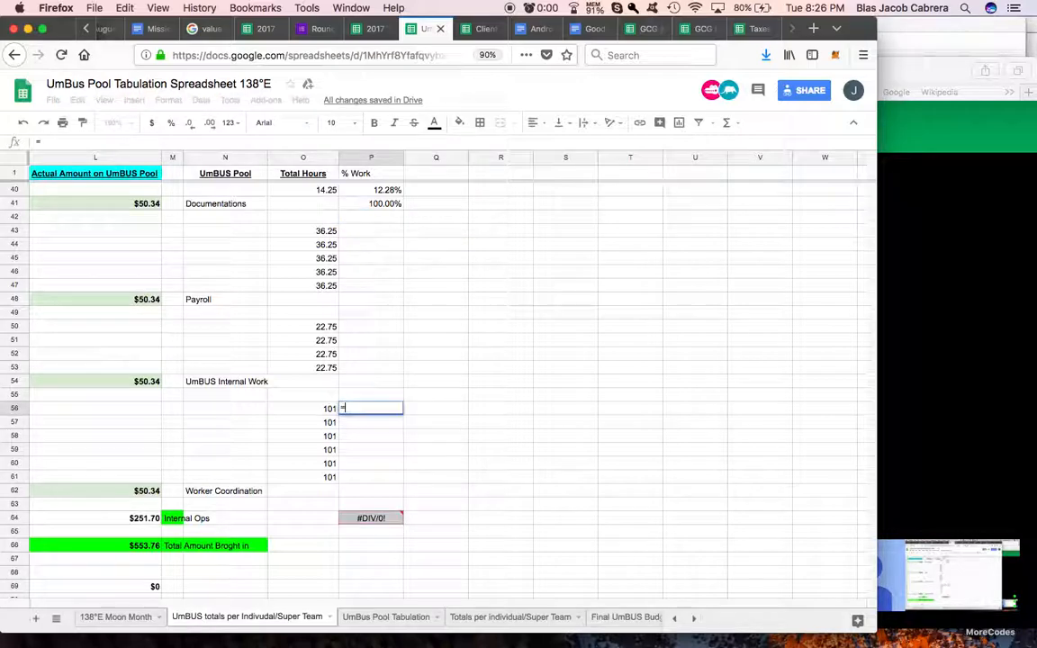
scroll(337, 421, left, 10)
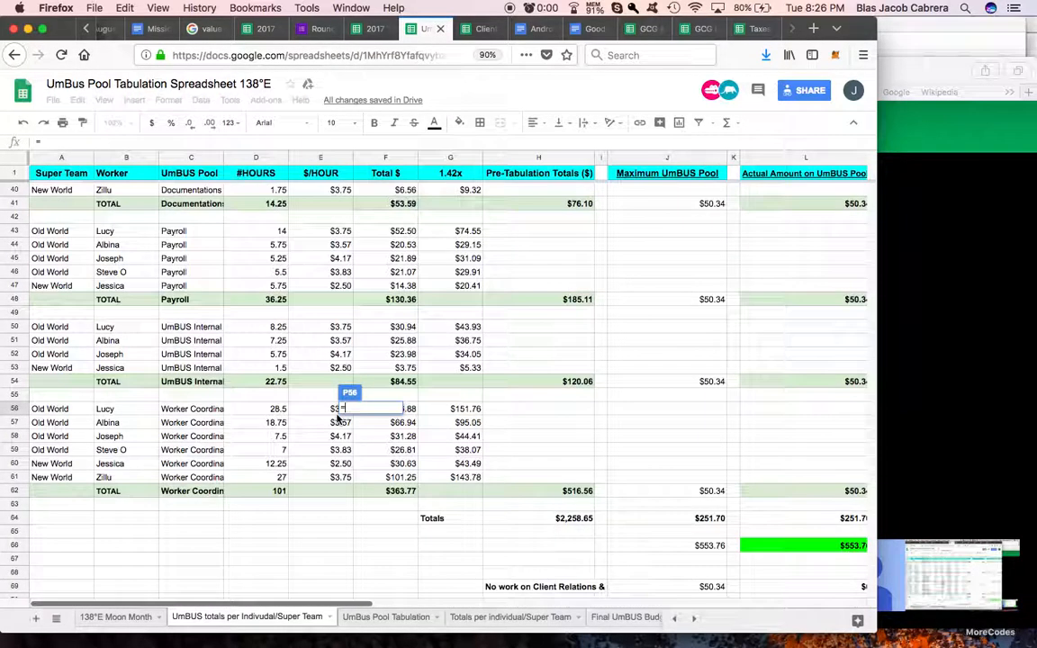
click(278, 411)
text(/)
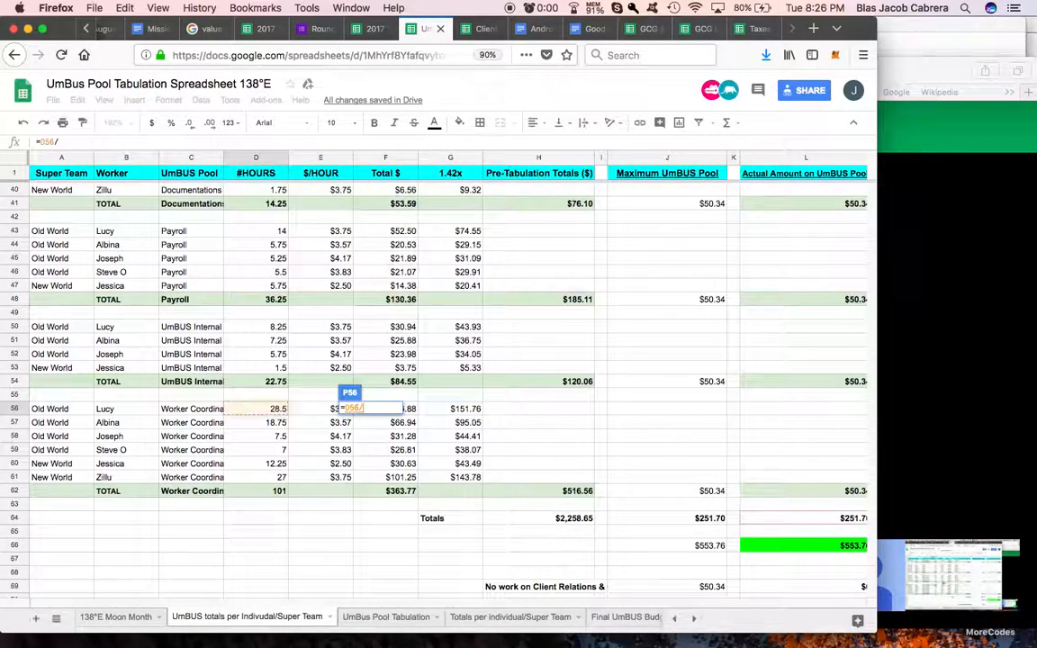
scroll(352, 419, right, 10)
click(312, 412)
key(Return)
click(393, 409)
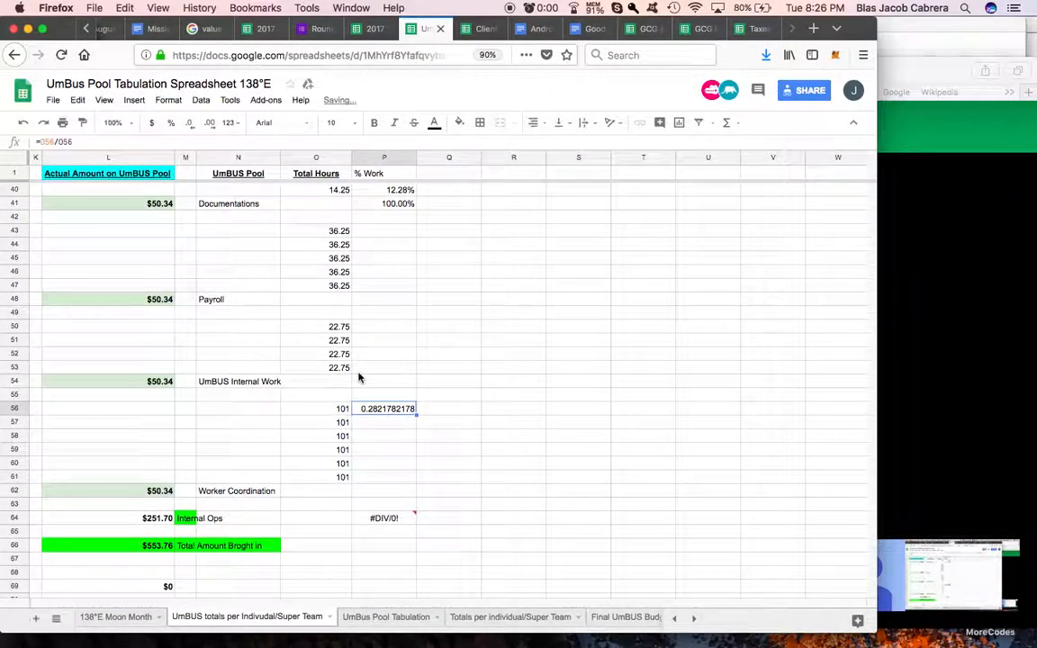
click(169, 126)
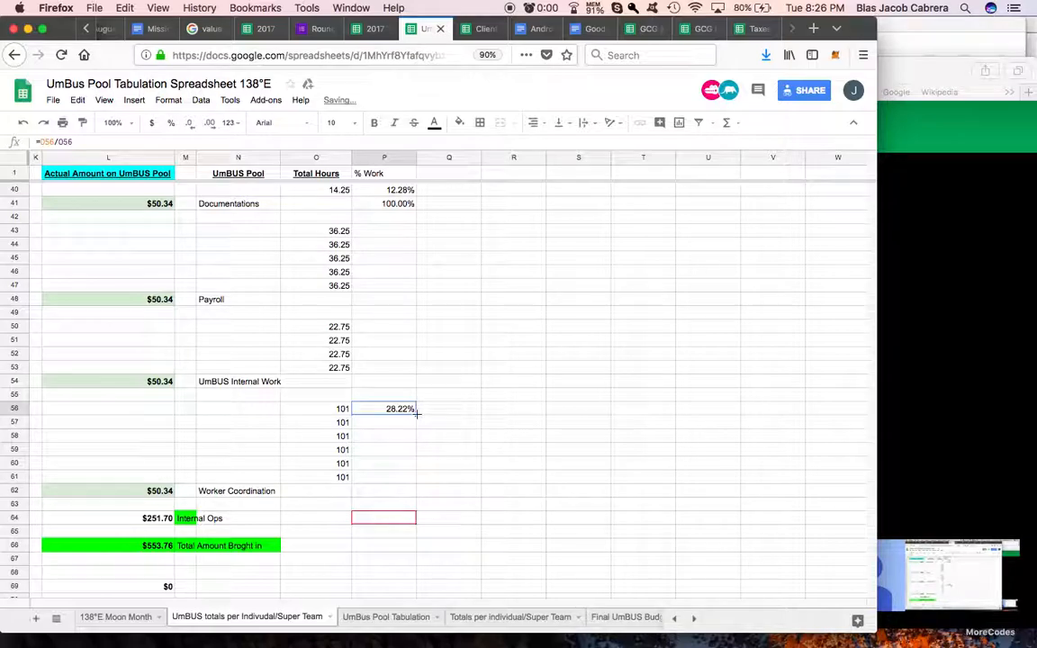
Step: Fill the Worker Coordination share formula down to P61 and total P56:P61 in P62 with SUM
drag(415, 478, 415, 477)
click(404, 493)
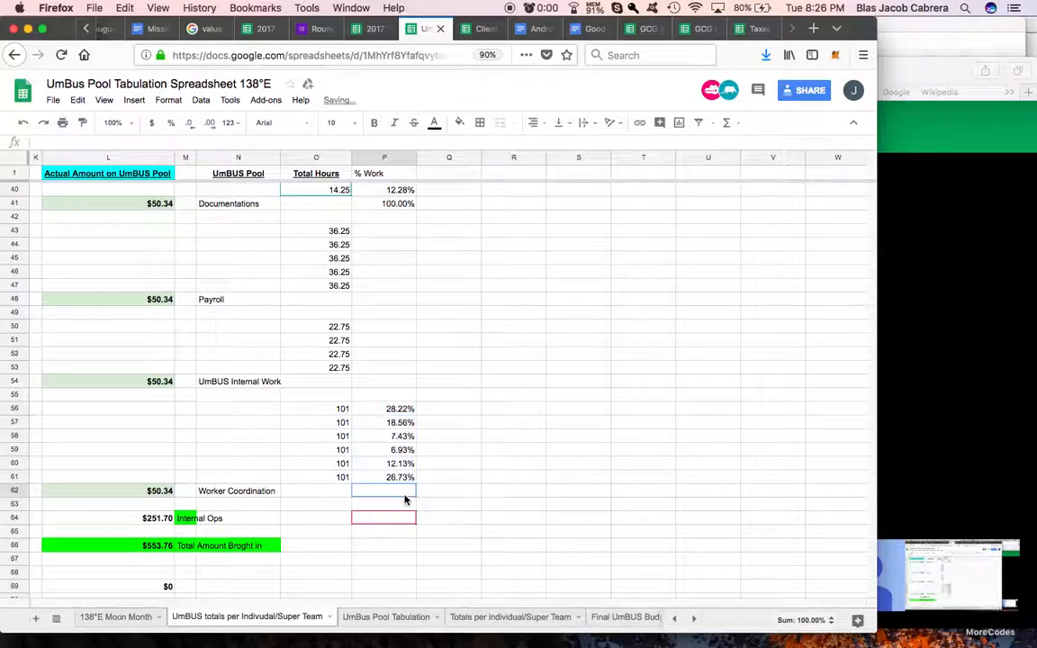
click(727, 123)
click(740, 143)
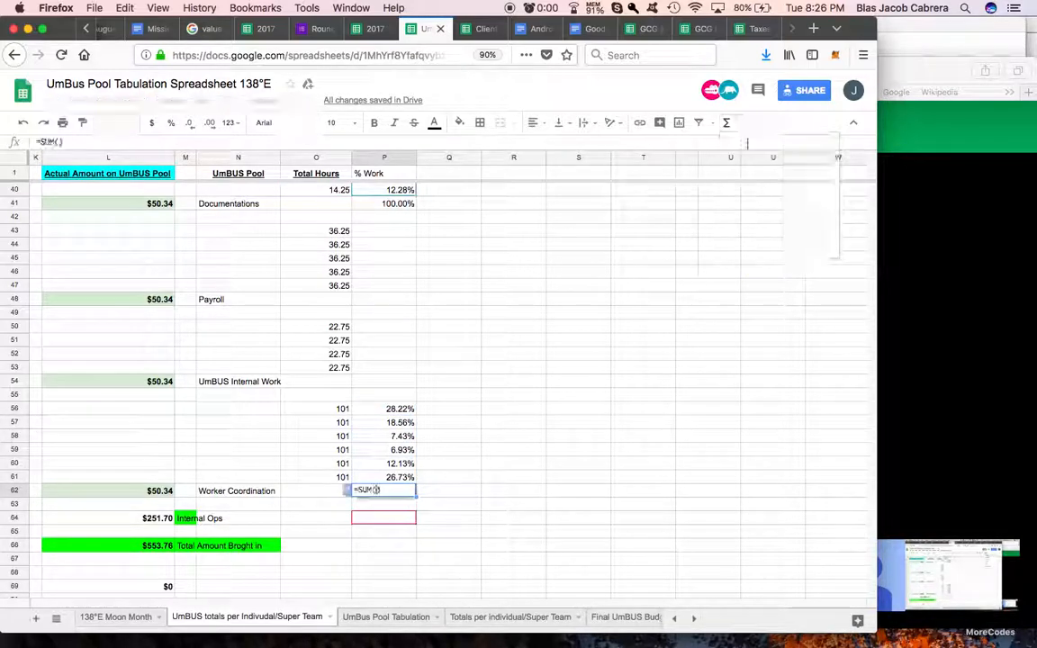
drag(410, 410, 400, 468)
key(Return)
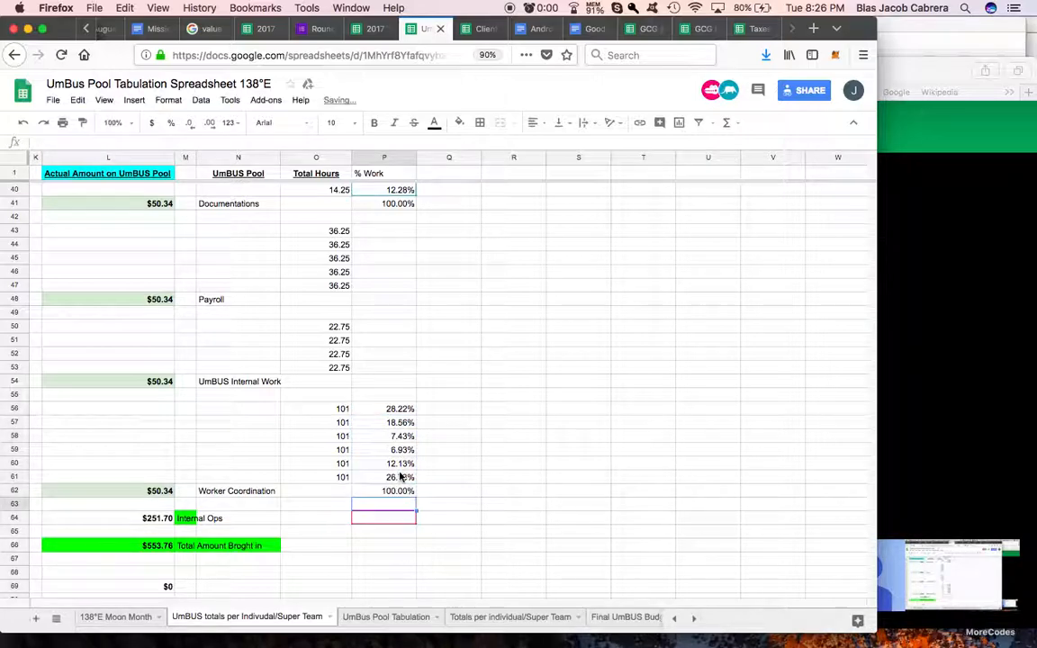
Step: Calculate the first UmBUS Internal Work worker's % Work in P50 as D50/O50
click(387, 327)
text(=)
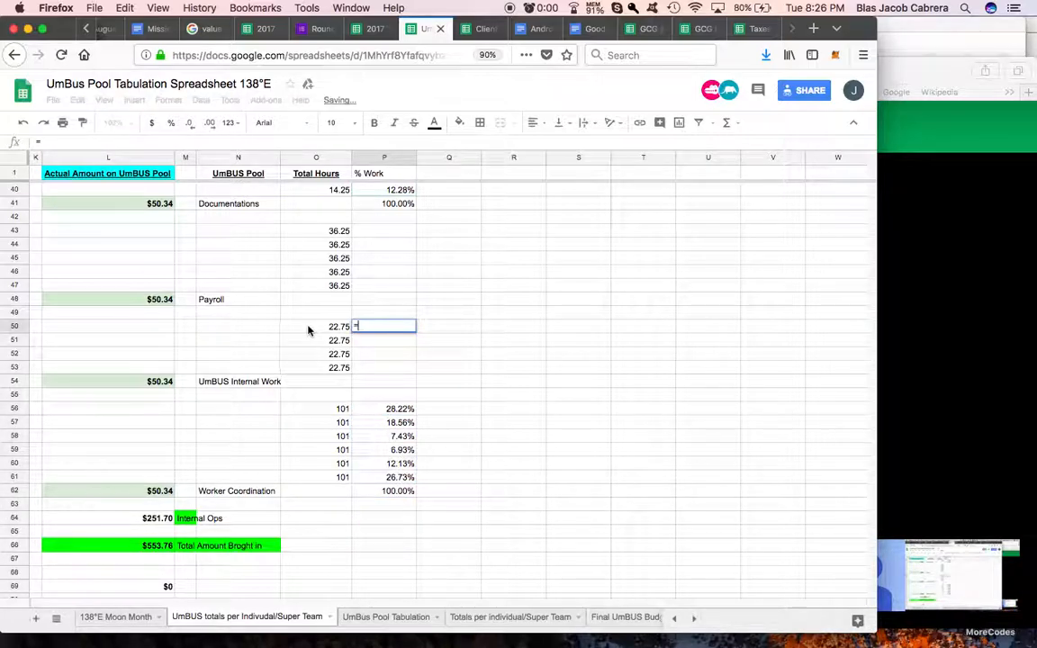
scroll(279, 331, left, 10)
click(279, 327)
text(/)
scroll(467, 336, right, 10)
click(474, 328)
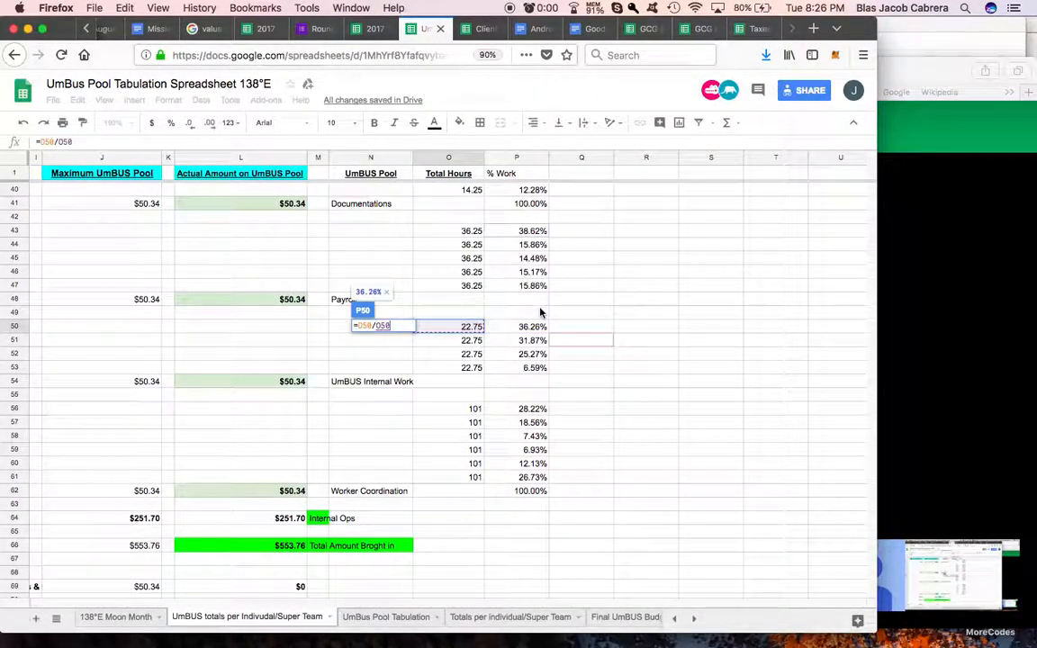
key(Return)
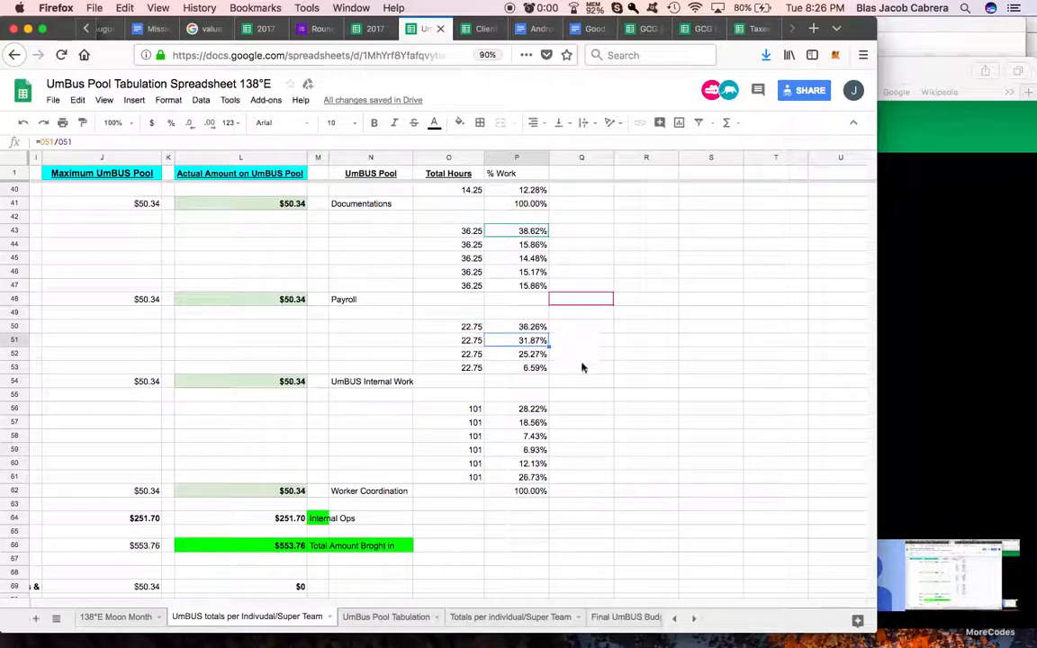
Step: Total the UmBUS Internal Work shares P50:P53 in P54 with SUM
click(520, 385)
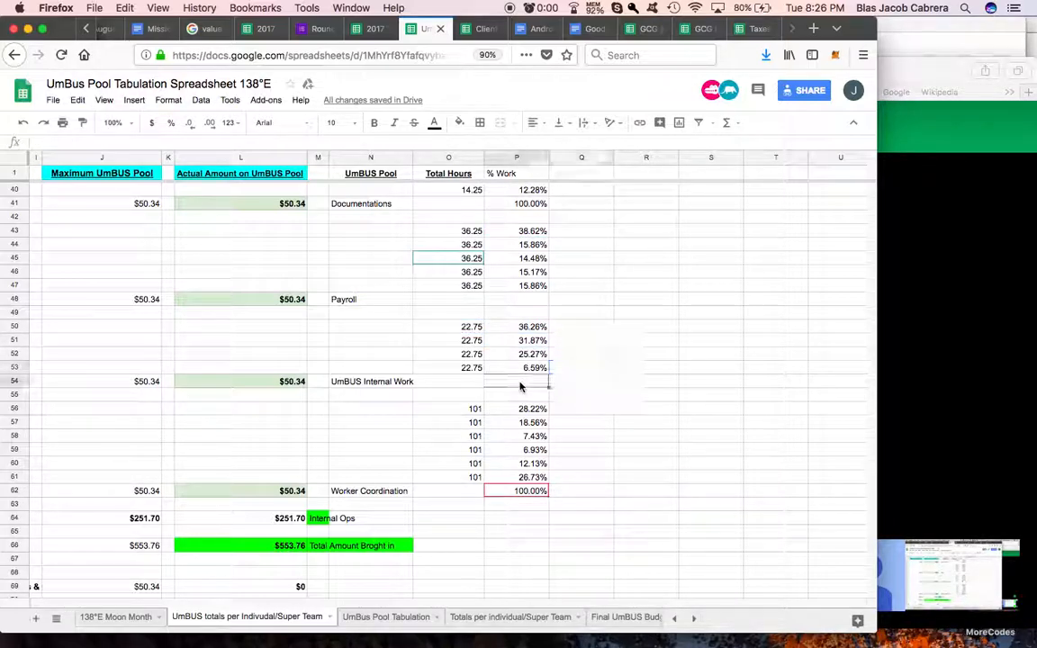
click(727, 123)
click(736, 143)
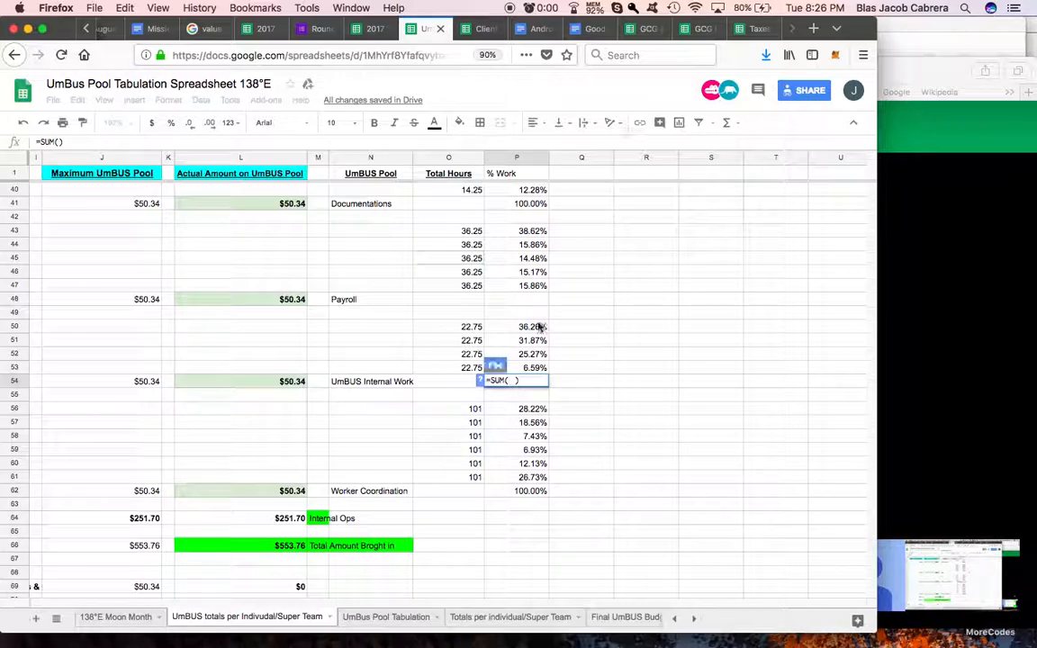
drag(537, 327, 539, 368)
key(Return)
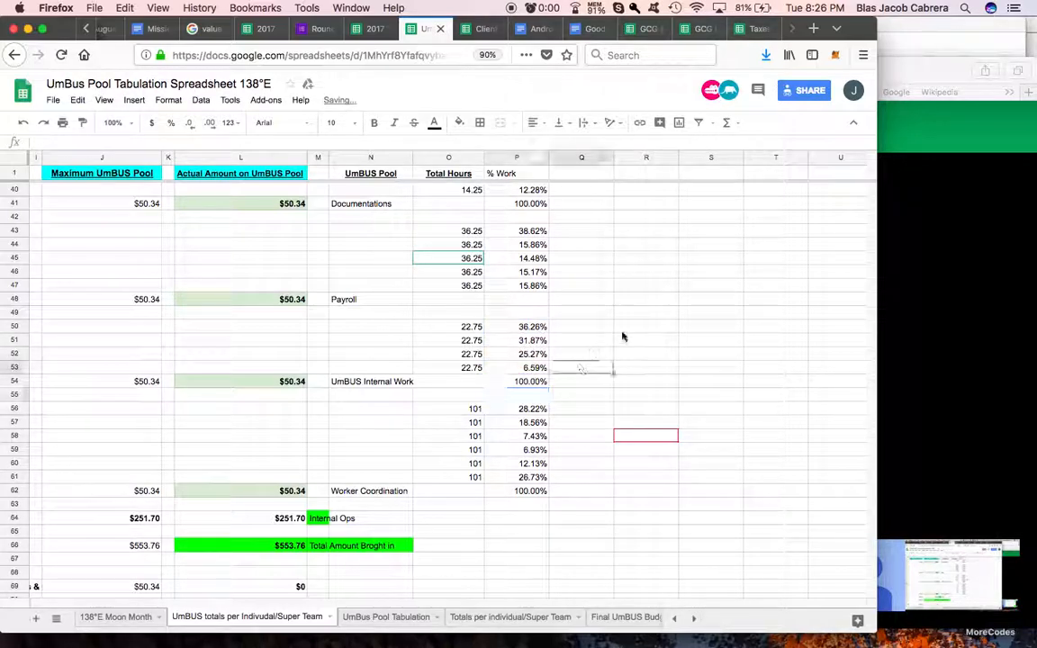
Step: Check the column header after % Work in the client income spreadsheet, and add the header "Total $$$" in Q1 of the UmBUS totals sheet
scroll(622, 337, up, 12)
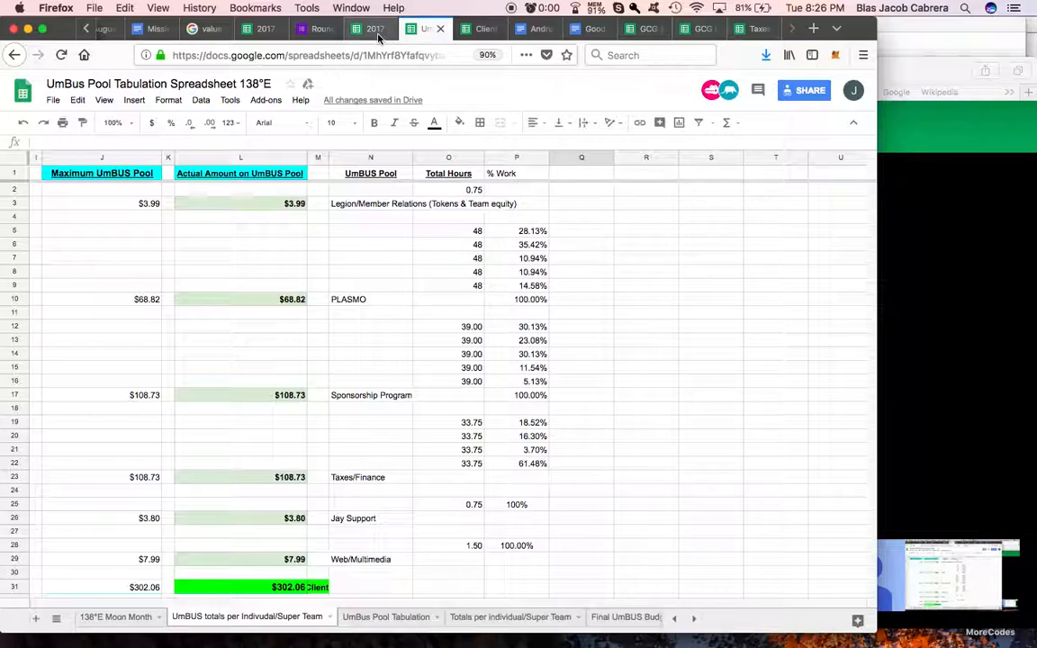
click(482, 28)
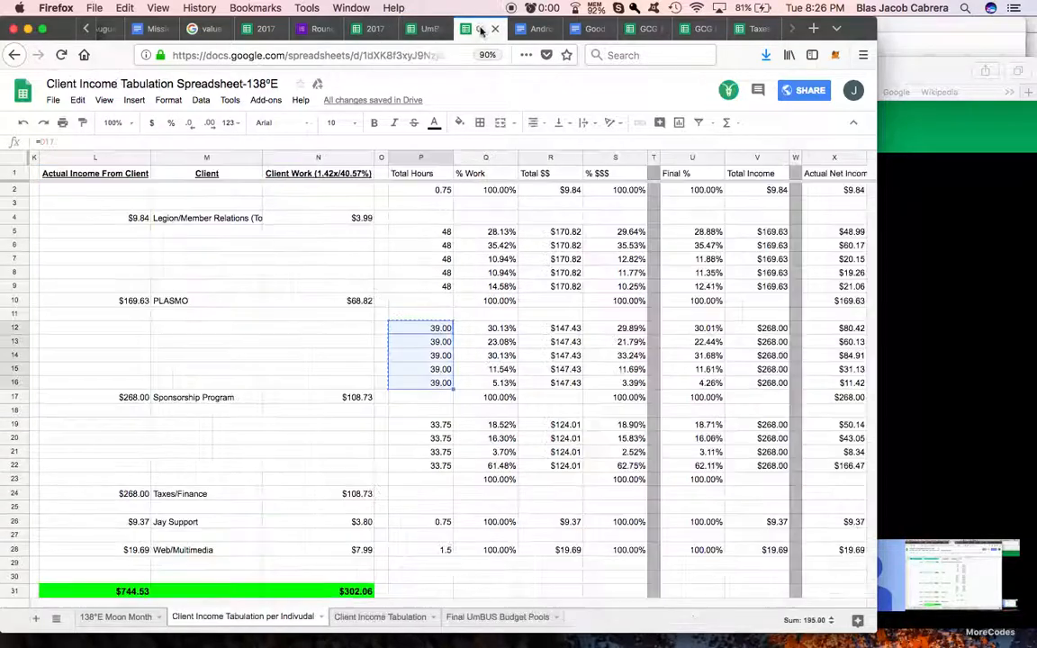
click(552, 174)
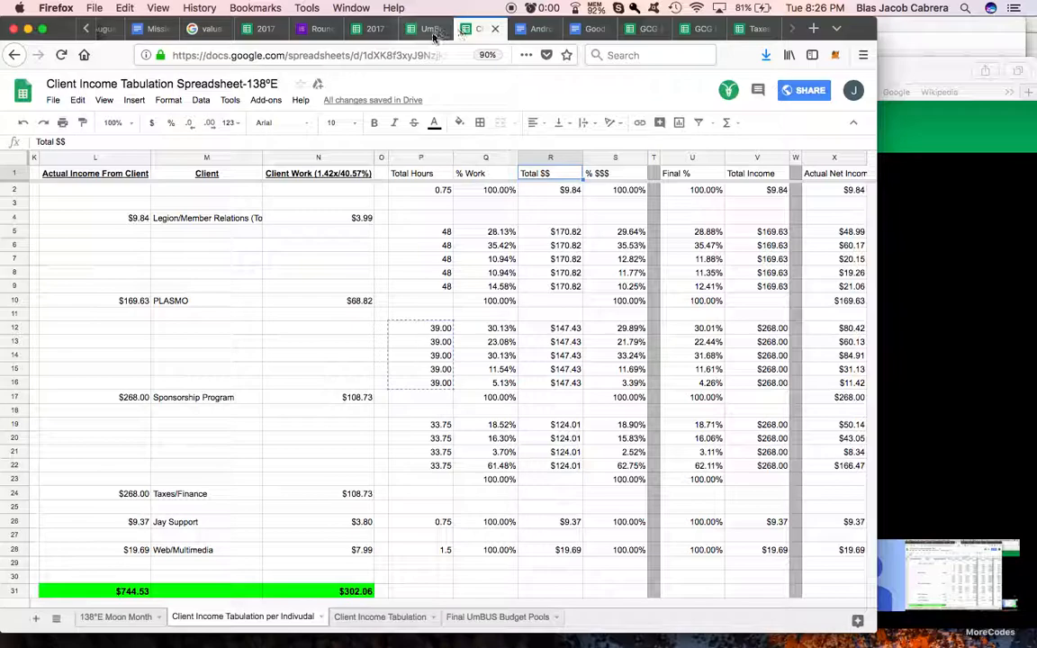
click(434, 28)
click(581, 172)
text(Total $$$)
key(Return)
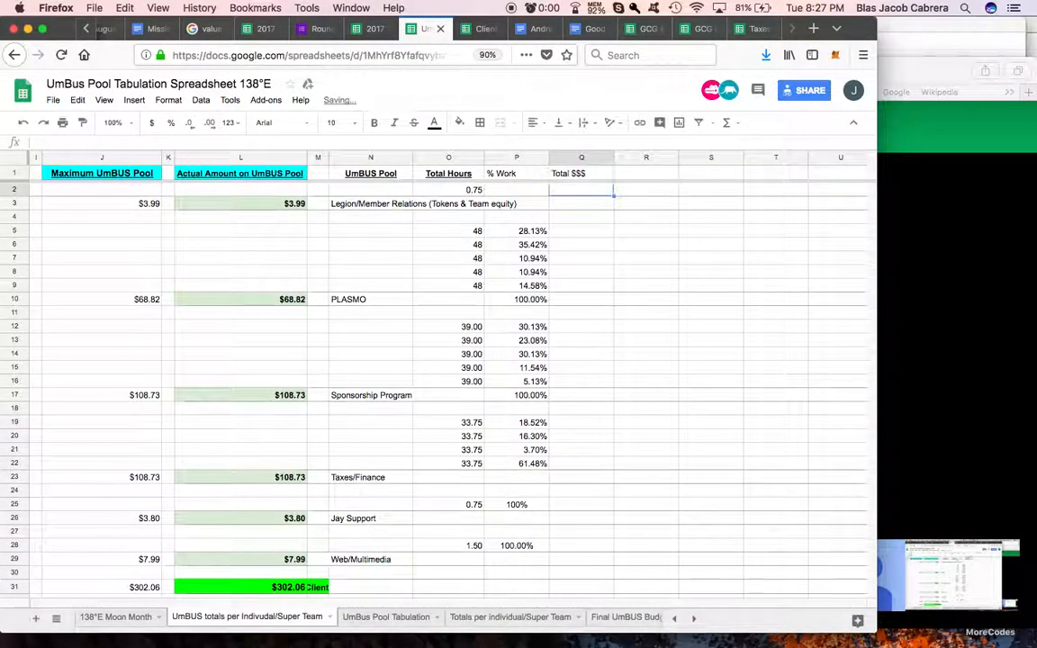
Step: Enter 100% as the % Work of the single-worker Legion/Member Relations pool in P2
scroll(496, 236, left, 10)
scroll(504, 230, right, 10)
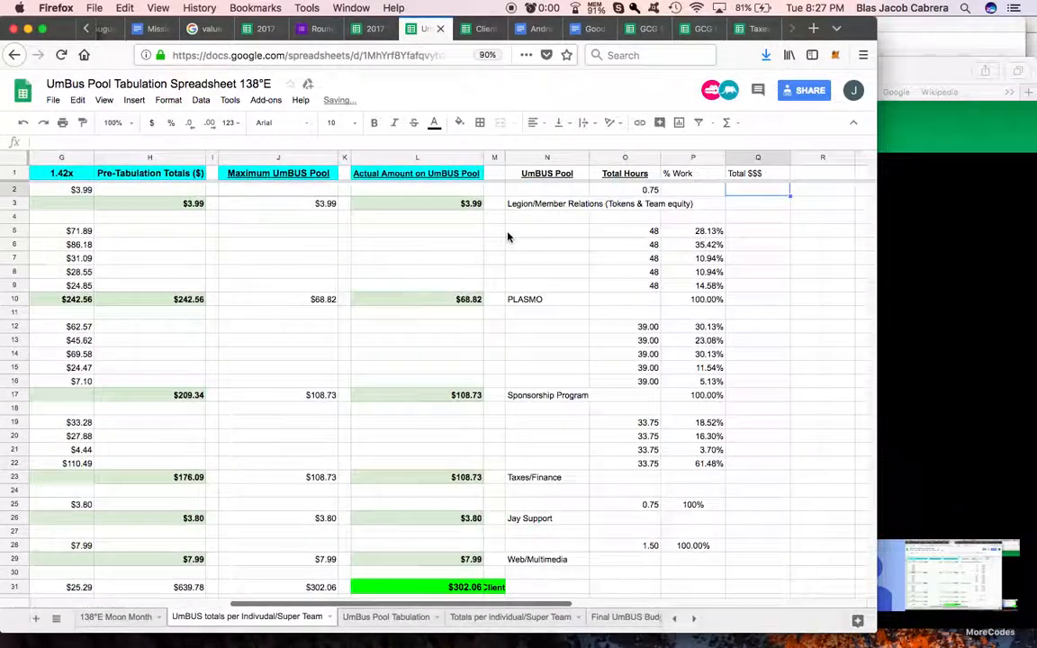
click(510, 192)
text(100%)
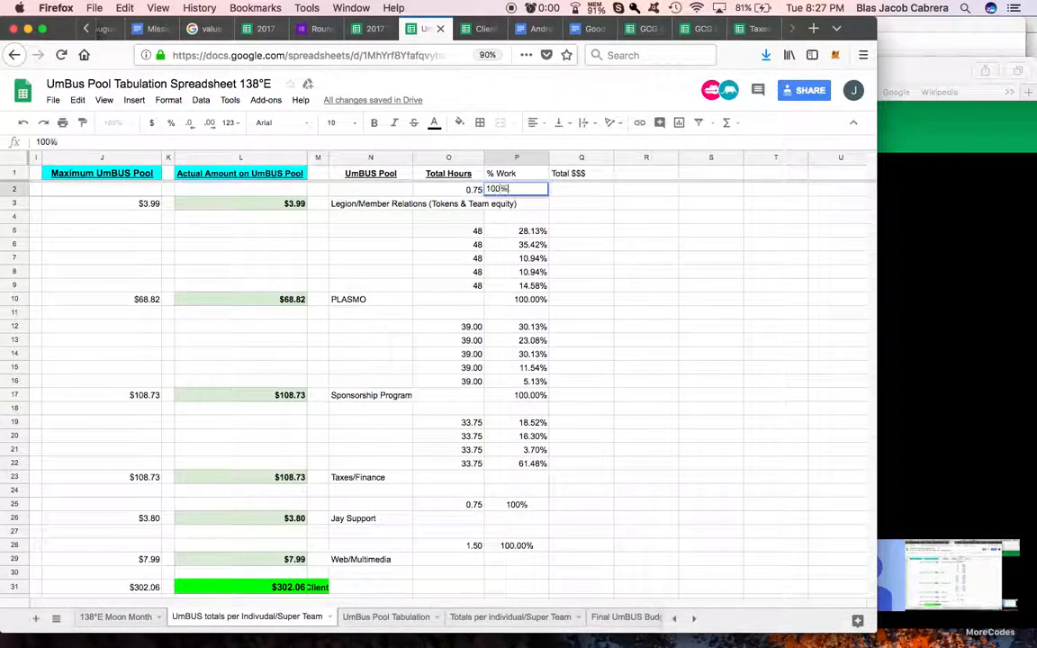
key(Return)
Step: Set the Legion/Member Relations Total $$$ in Q2 to reference its 1.42x amount in G2
click(563, 191)
text(=)
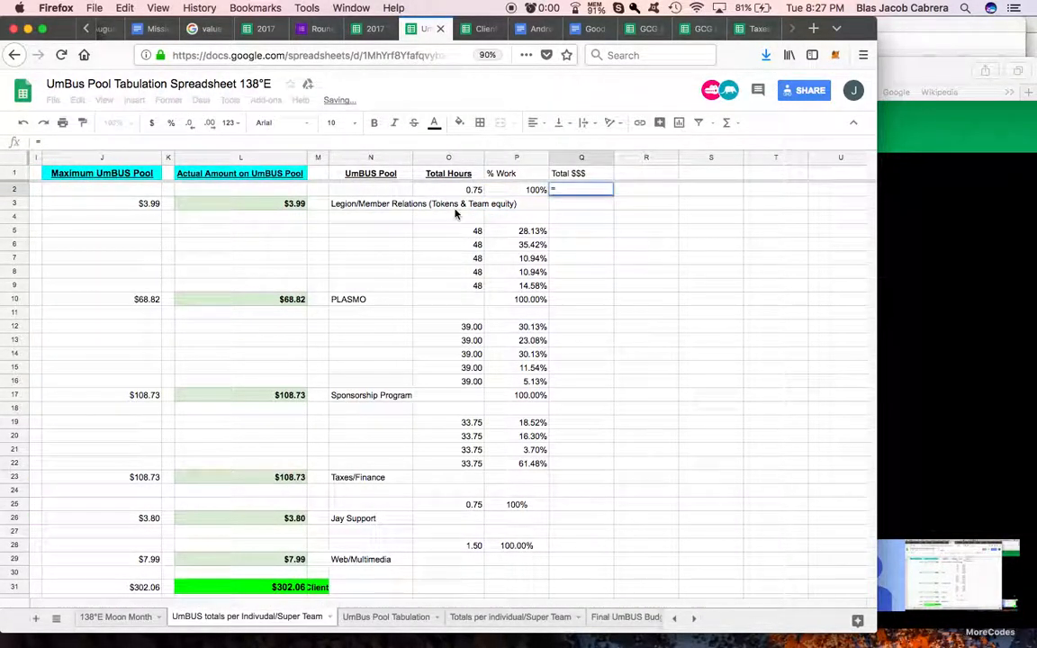
scroll(456, 213, left, 10)
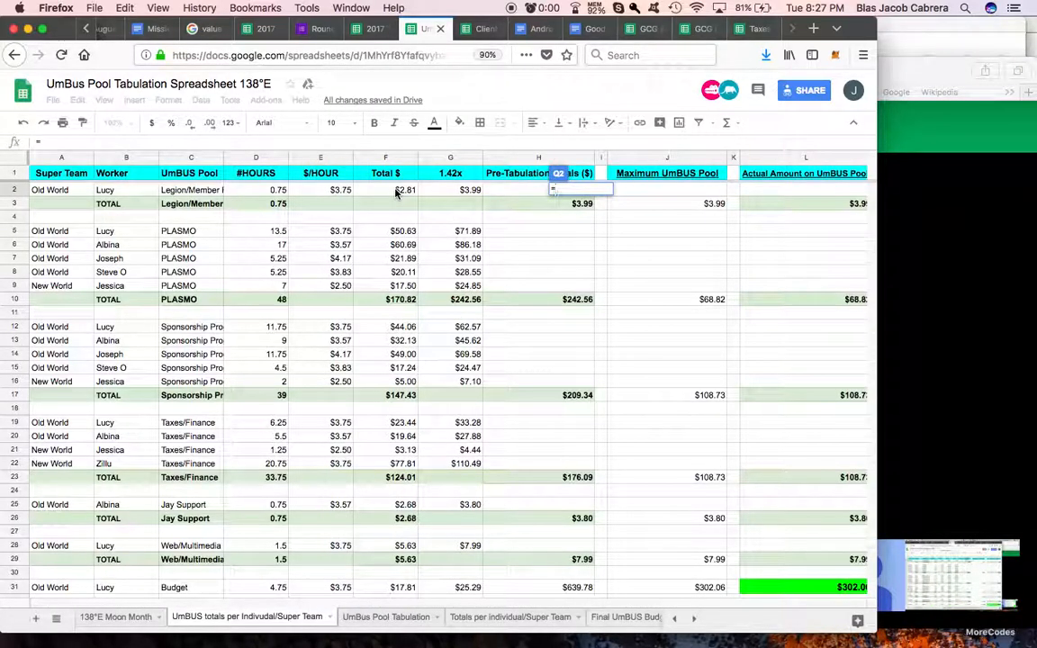
click(441, 192)
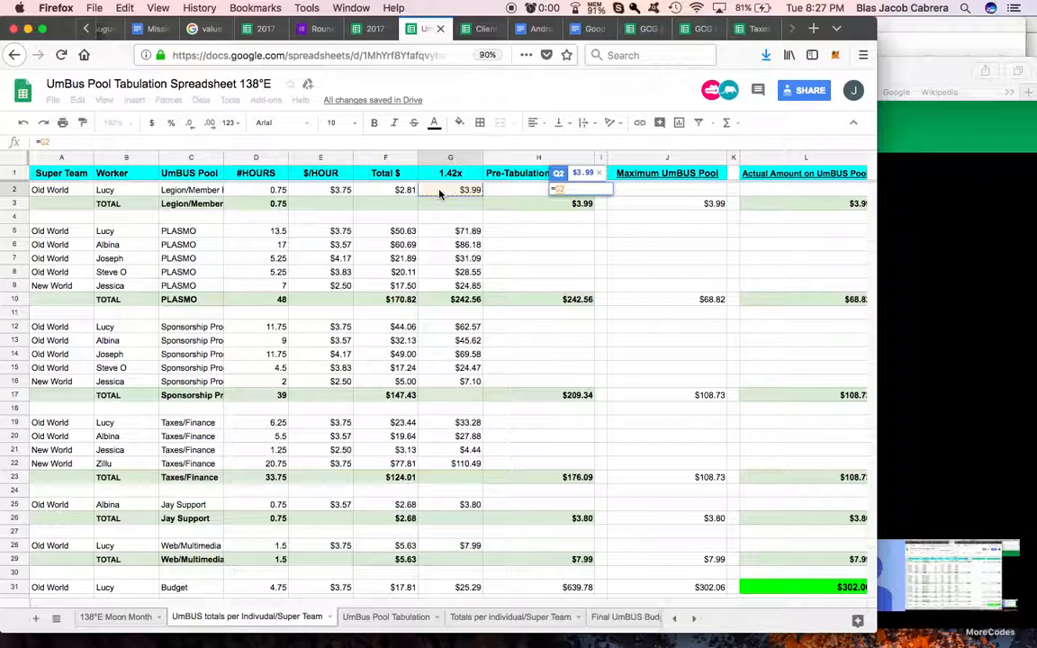
key(Return)
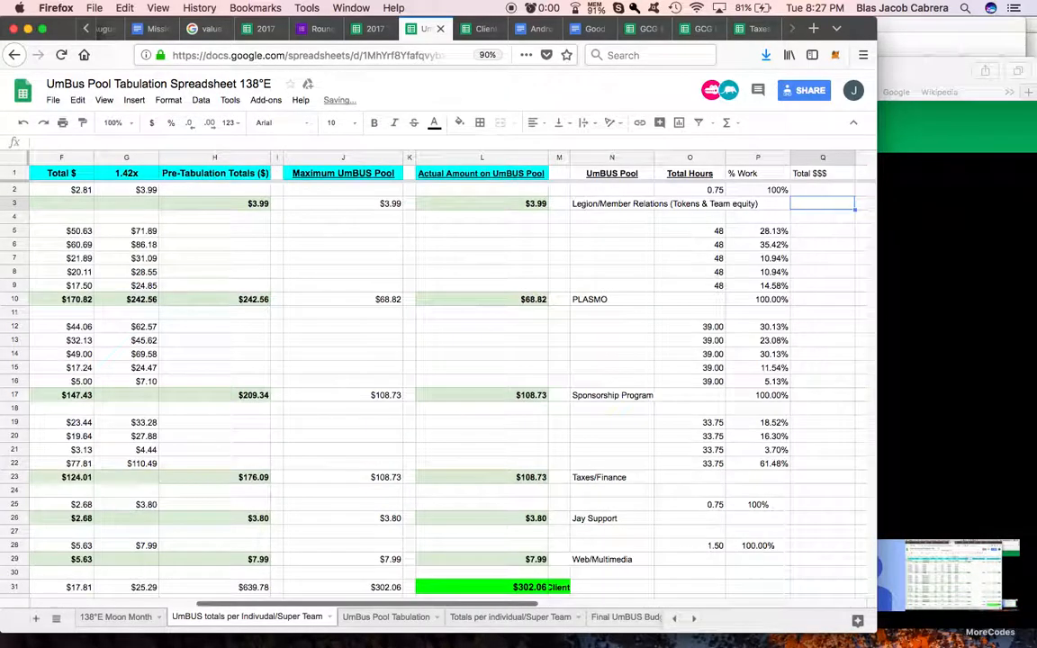
Step: Examine the $/HOUR and Total $ columns and the Total $ formula in F2 for Legion/Member Relations
scroll(452, 205, left, 10)
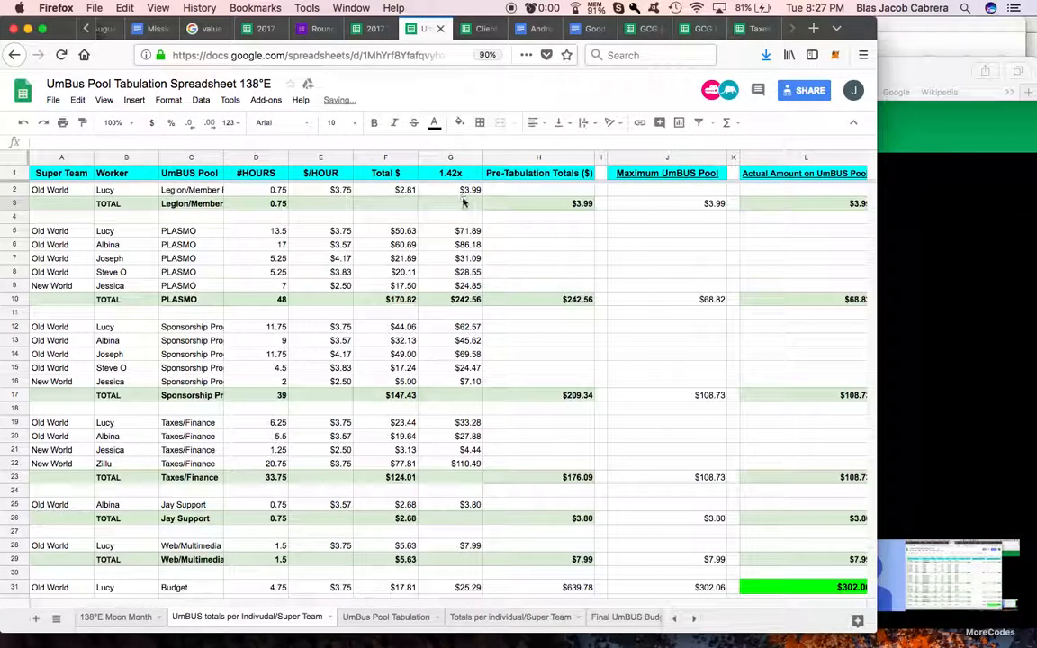
click(343, 173)
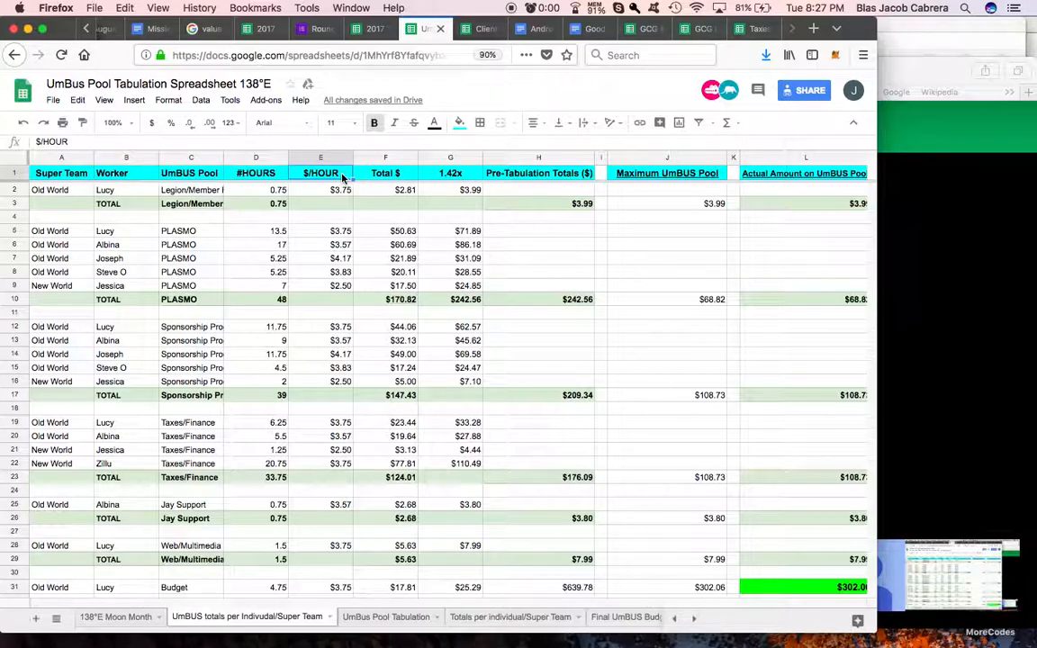
click(382, 173)
click(381, 191)
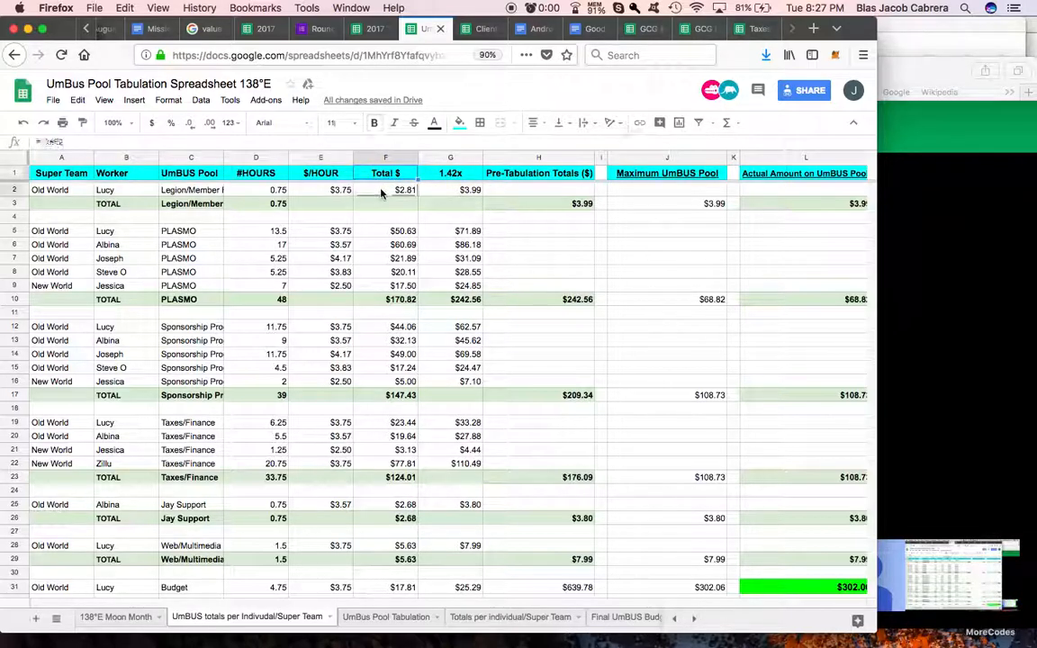
Step: Examine the 1.42x formula in G2 and the PLASMO worker rows in C5:C9, and switch to the Calculator
click(450, 190)
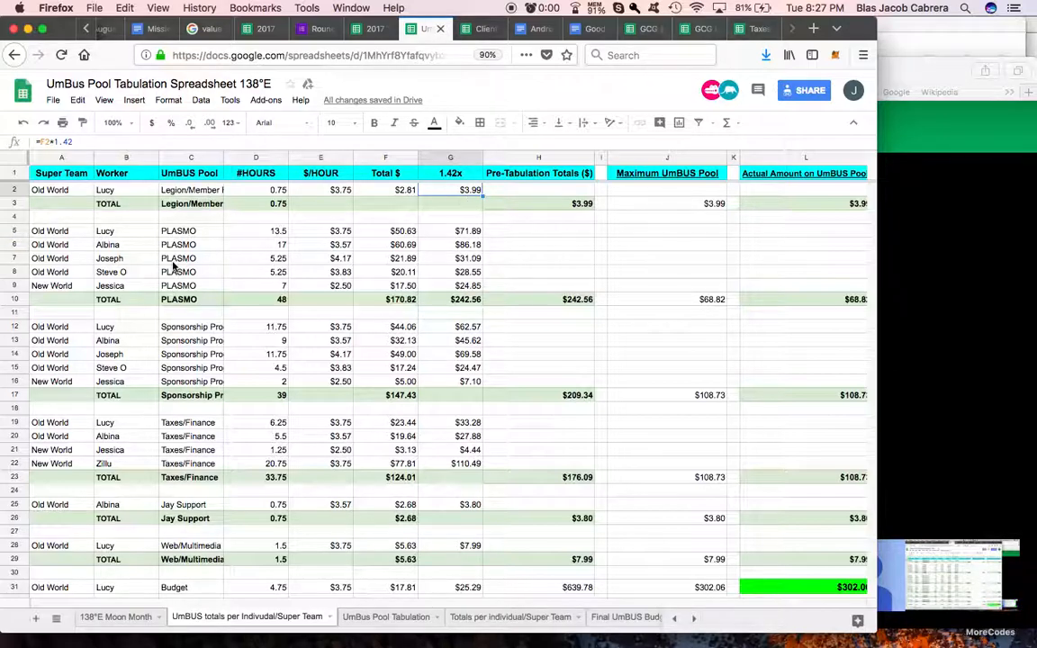
drag(179, 232, 184, 286)
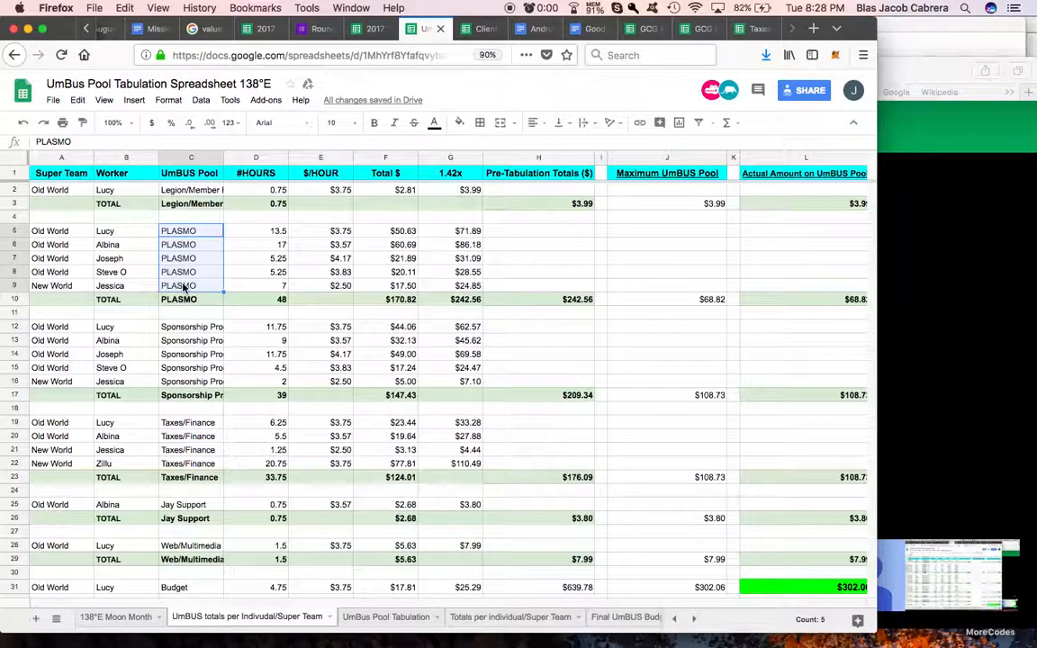
click(451, 641)
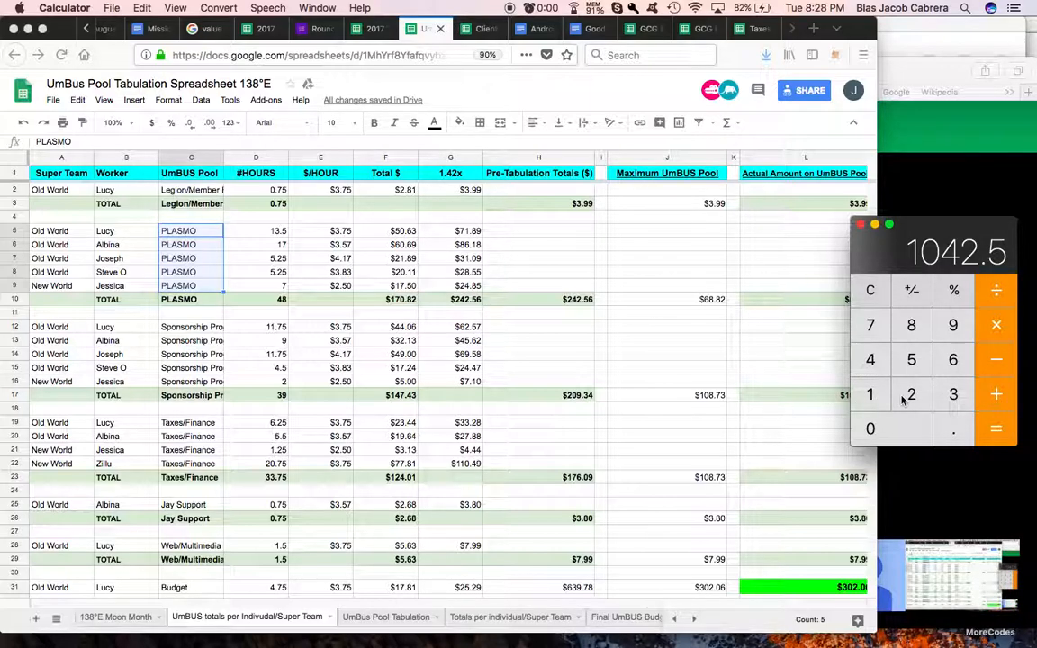
click(870, 293)
click(911, 394)
click(911, 328)
click(952, 426)
click(910, 360)
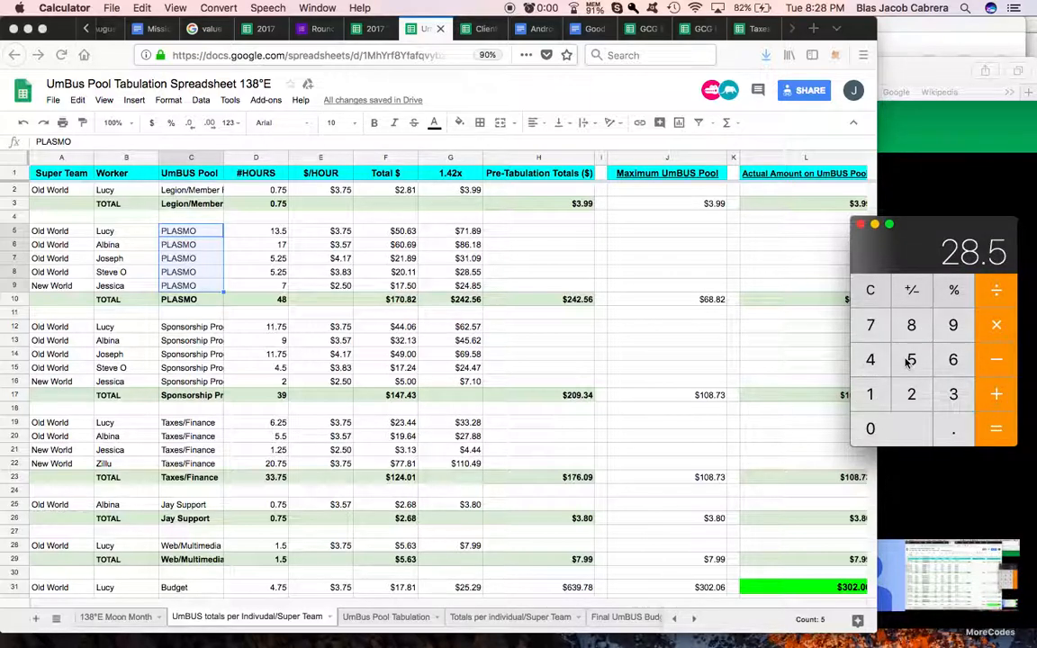
click(870, 289)
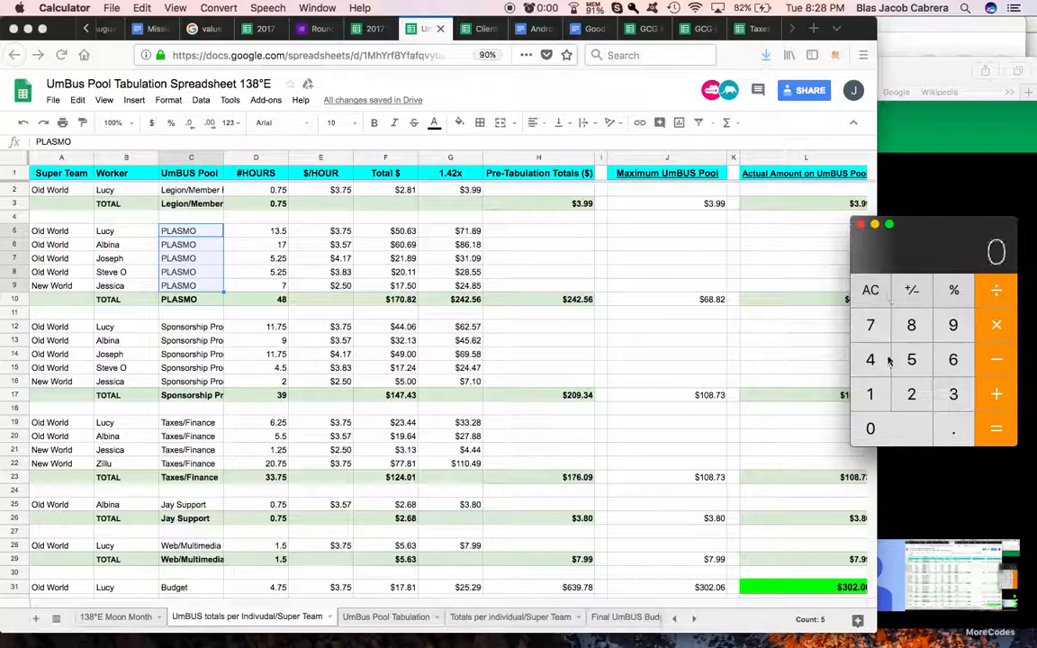
click(872, 393)
click(911, 394)
click(911, 325)
click(953, 429)
click(912, 359)
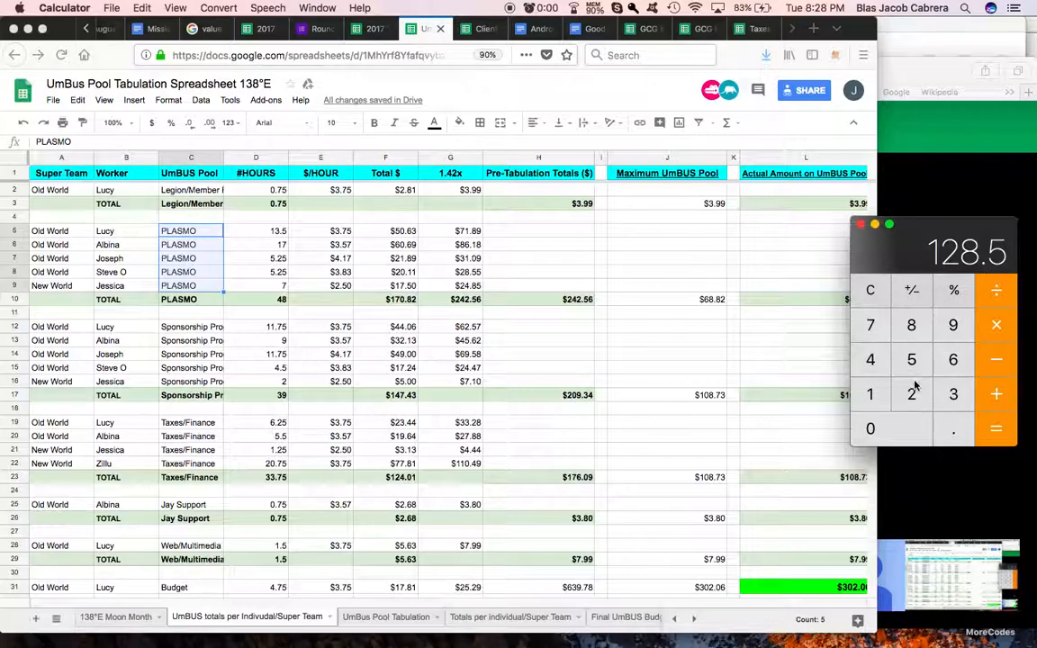
click(870, 397)
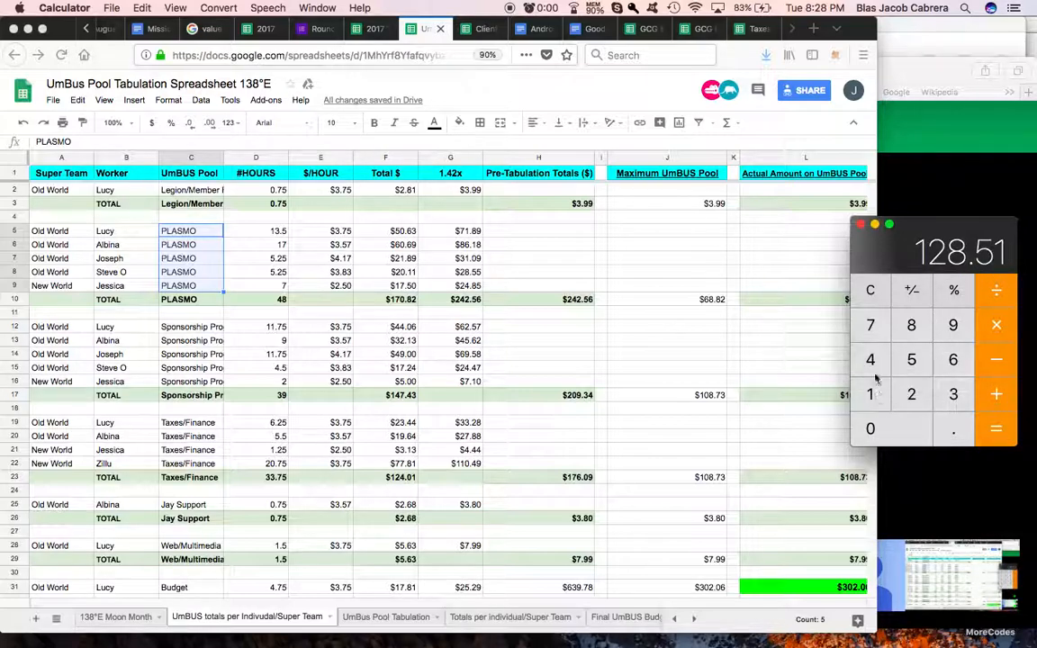
click(870, 359)
click(911, 394)
click(871, 290)
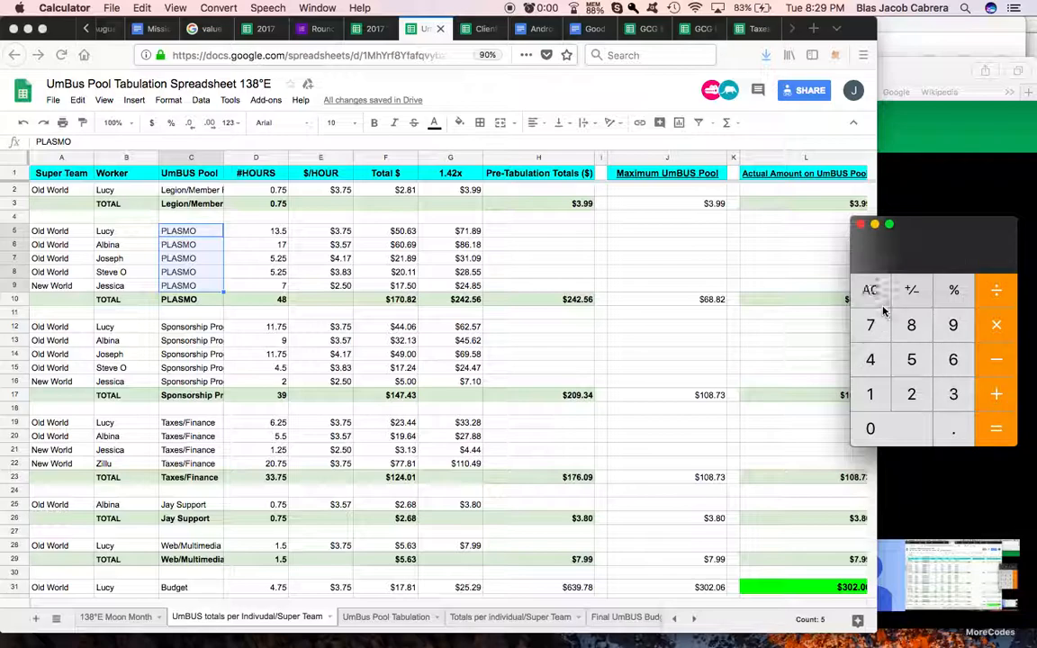
Step: Calculate 142 minus 128.5 in the Calculator
click(870, 395)
click(871, 359)
click(911, 394)
click(990, 365)
click(884, 396)
click(911, 395)
click(911, 325)
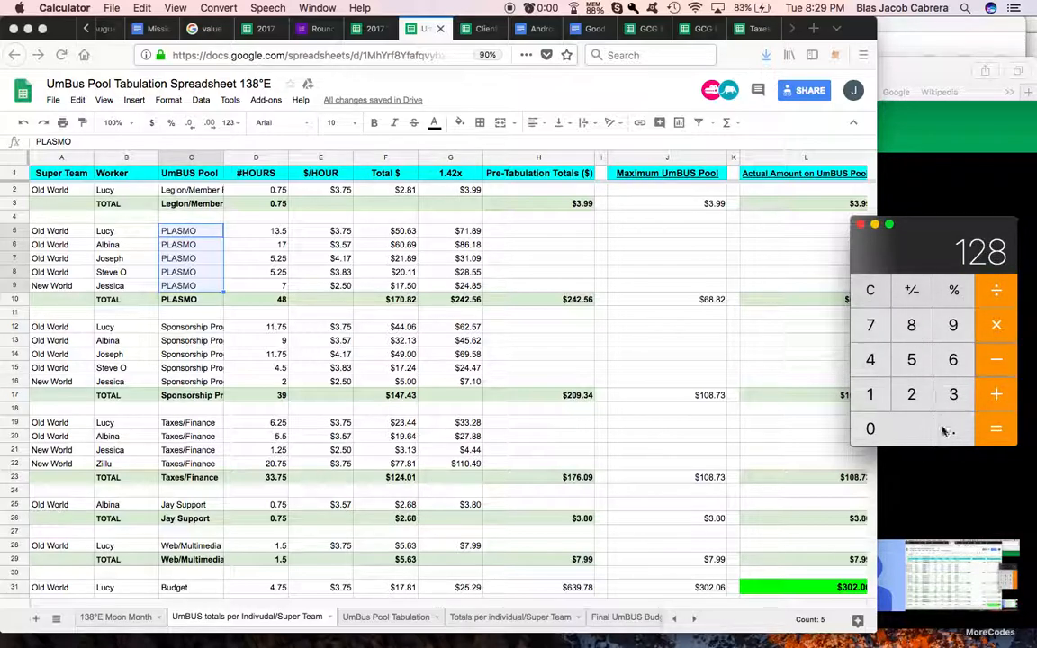
click(954, 429)
click(911, 360)
click(994, 429)
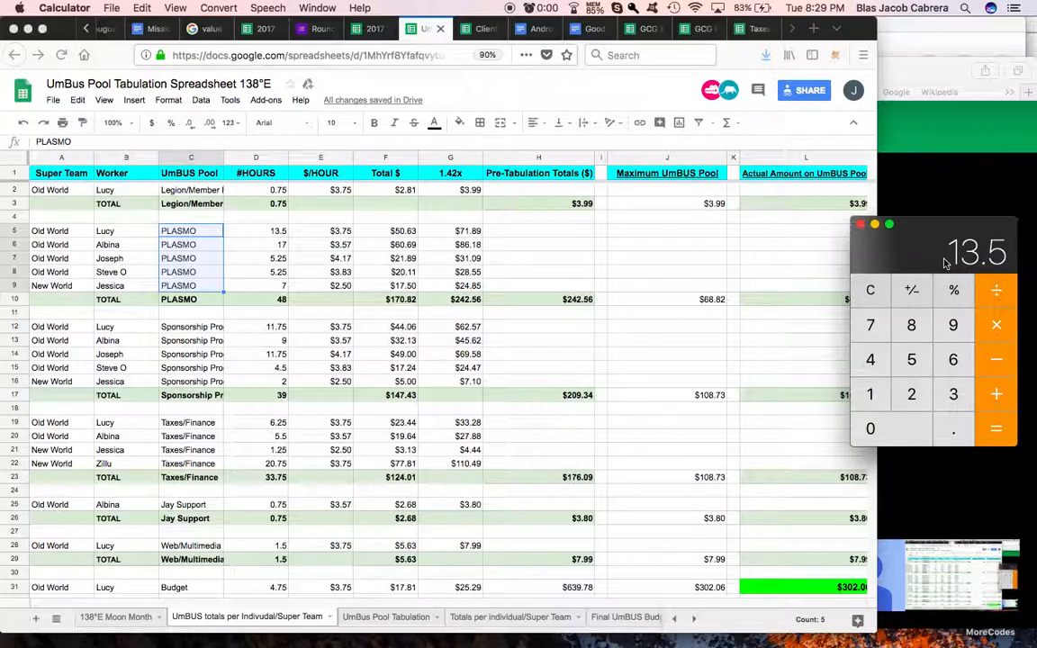
Step: Divide the calculated difference by 142 and close the Calculator
click(997, 290)
click(873, 394)
click(871, 359)
click(908, 392)
key(Return)
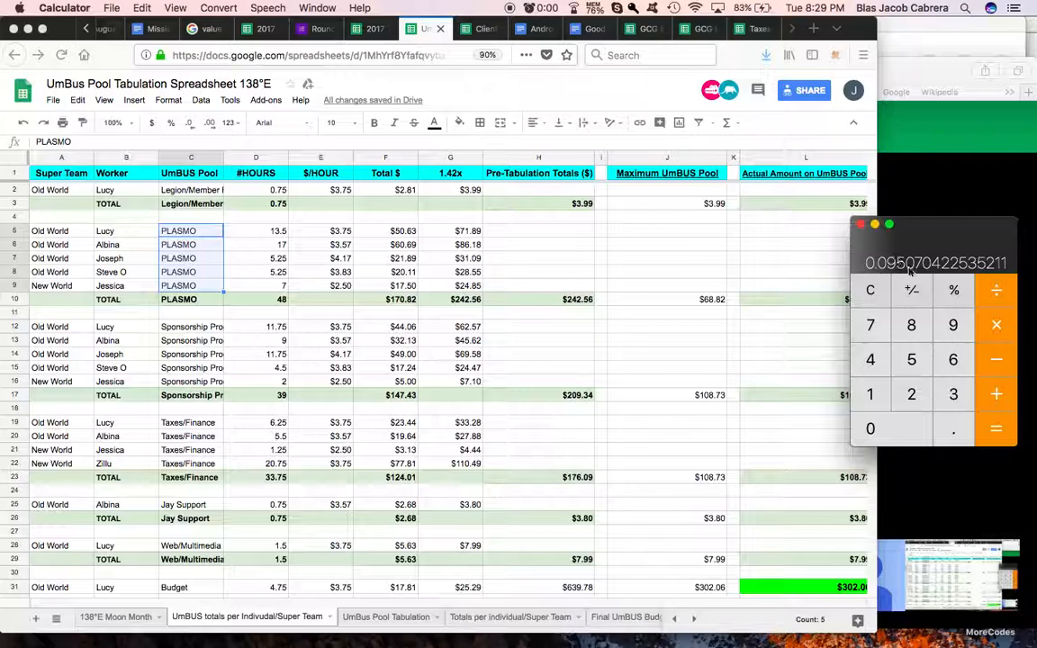
click(860, 225)
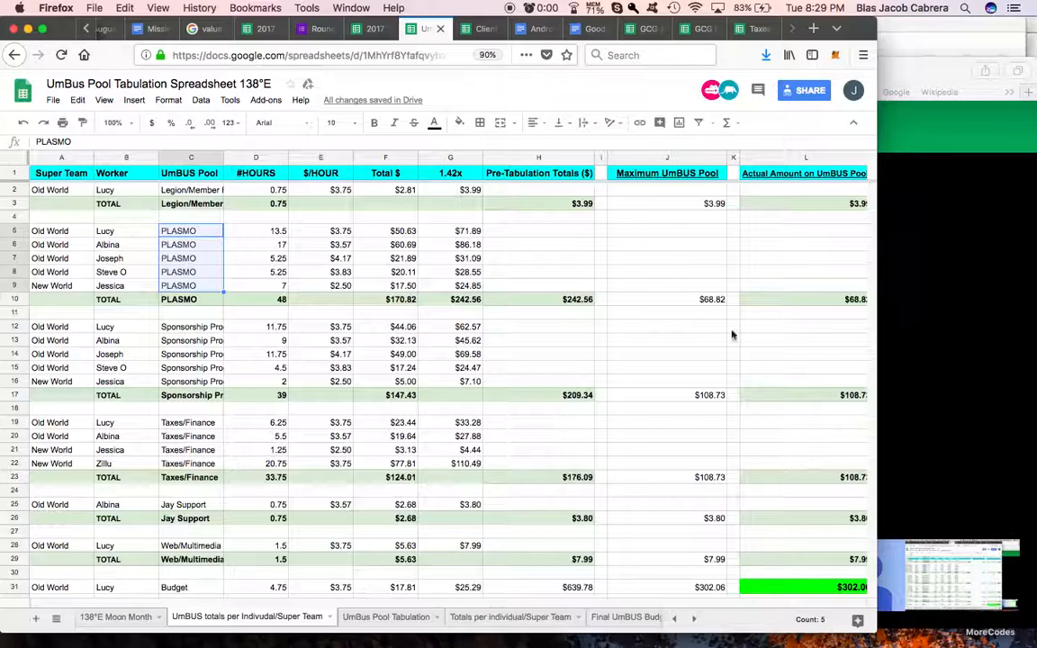
Step: Set the first PLASMO Total $$$ cell, Q5, to reference the pool's 1.42x total in G10
scroll(723, 315, right, 10)
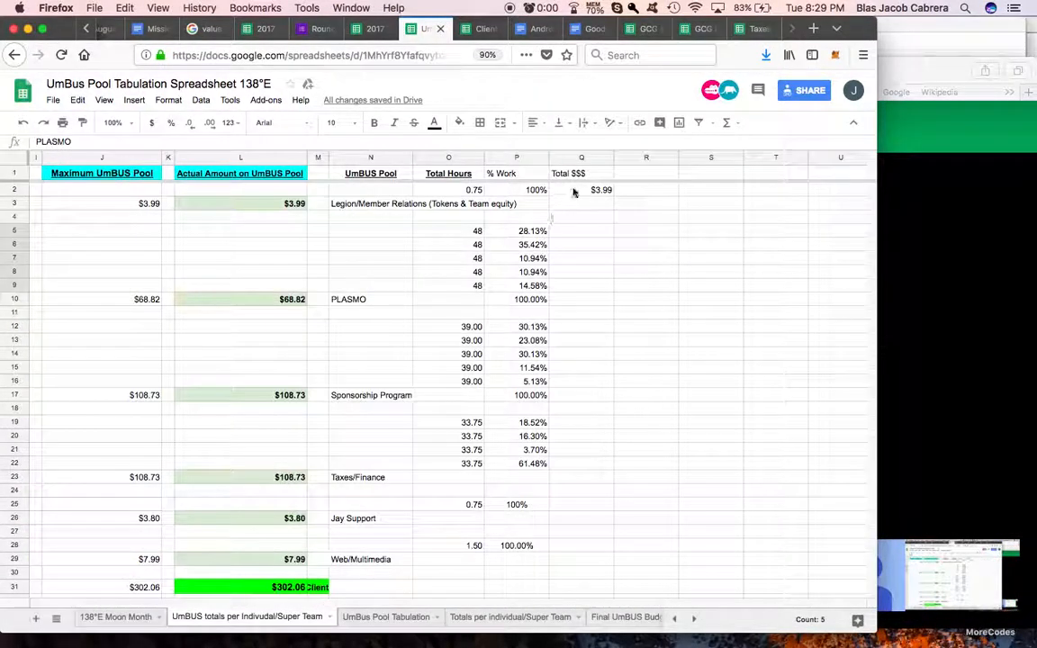
click(570, 233)
text(=)
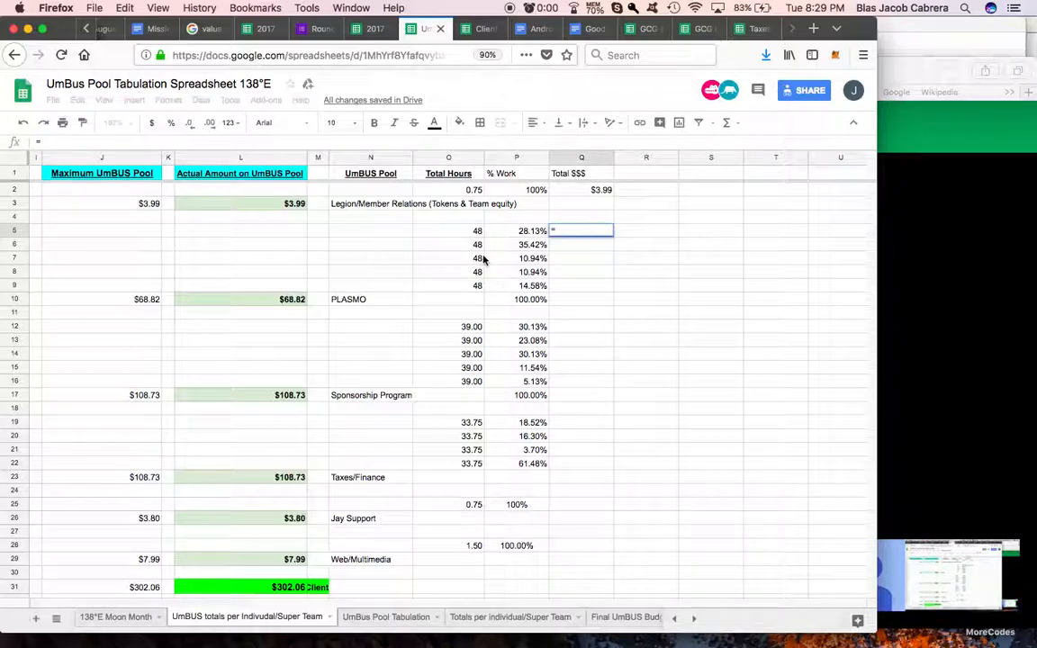
scroll(481, 260, left, 10)
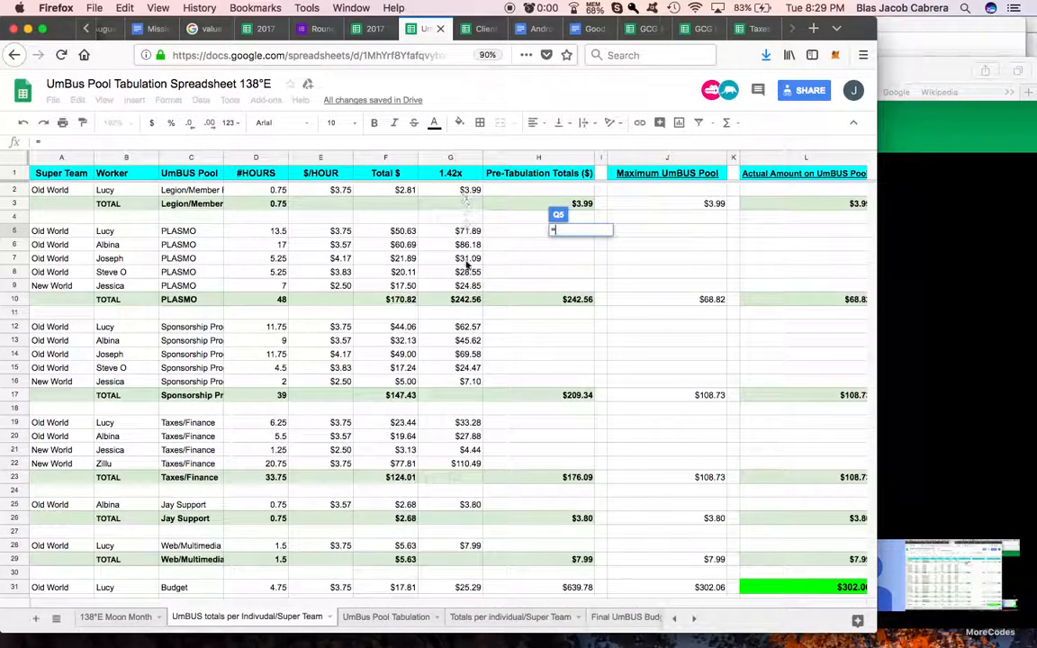
click(467, 302)
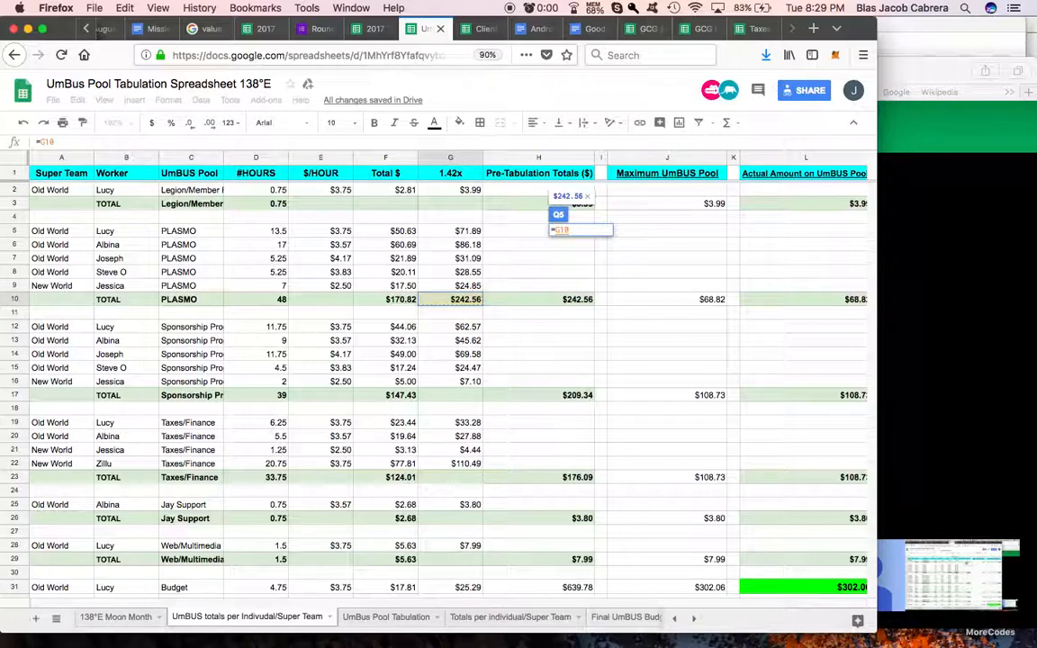
key(Return)
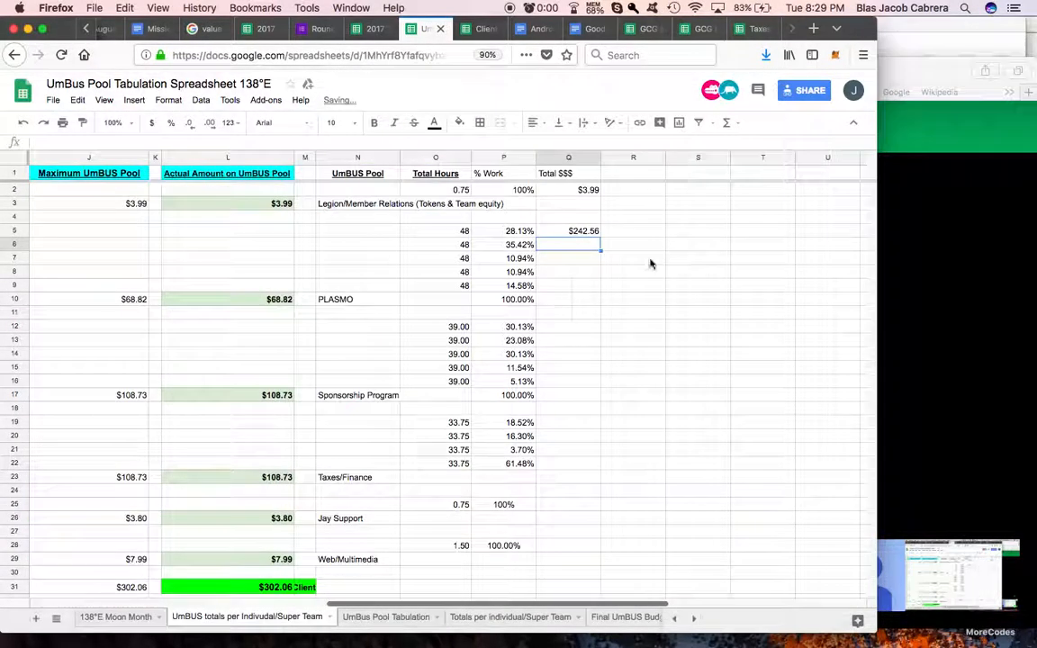
Step: Set Q6 to reference Q5 and fill the formula down to Q9 for the remaining PLASMO rows
text(=)
click(574, 233)
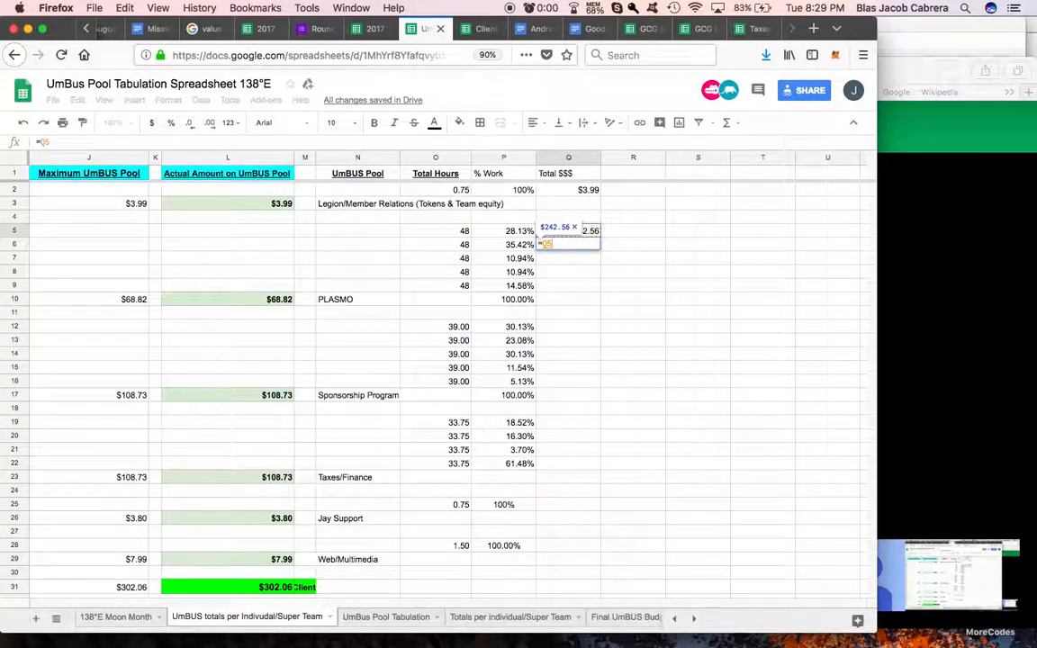
key(Return)
click(595, 249)
drag(598, 254, 597, 288)
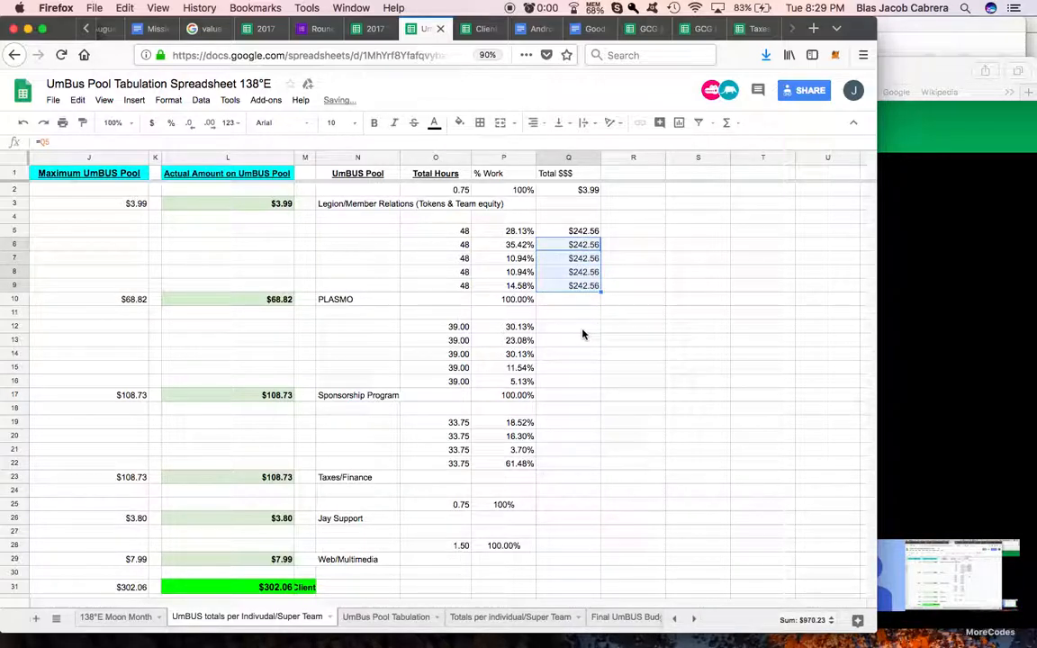
Step: Set the first Sponsorship Program Total $$$ cell, Q12, to reference the pool's 1.42x total cell G17
click(583, 330)
text(=)
scroll(486, 333, left, 10)
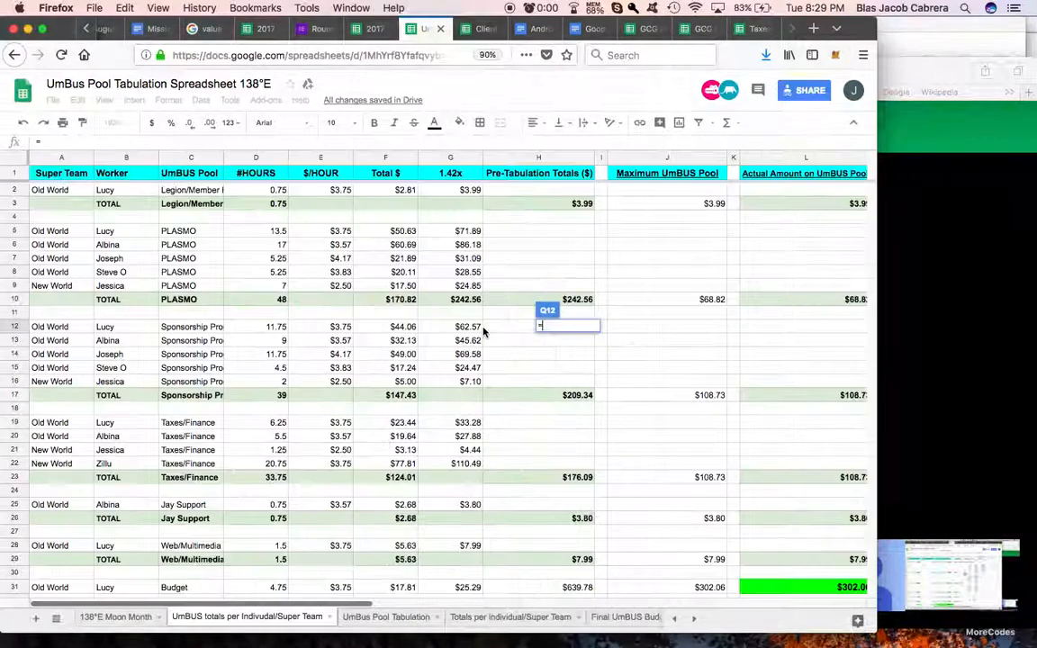
click(456, 399)
key(Return)
Step: Sum the Sponsorship Program 1.42x amounts in G12:G16 in the pool's TOTAL row, cell G17
scroll(490, 395, left, 5)
click(478, 396)
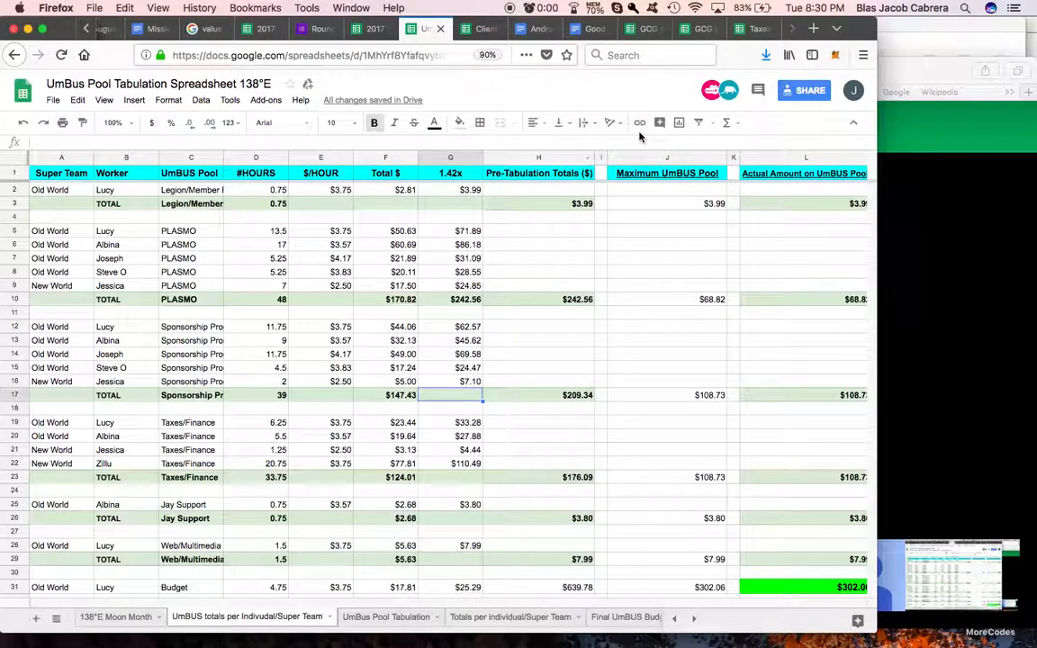
click(724, 124)
click(737, 143)
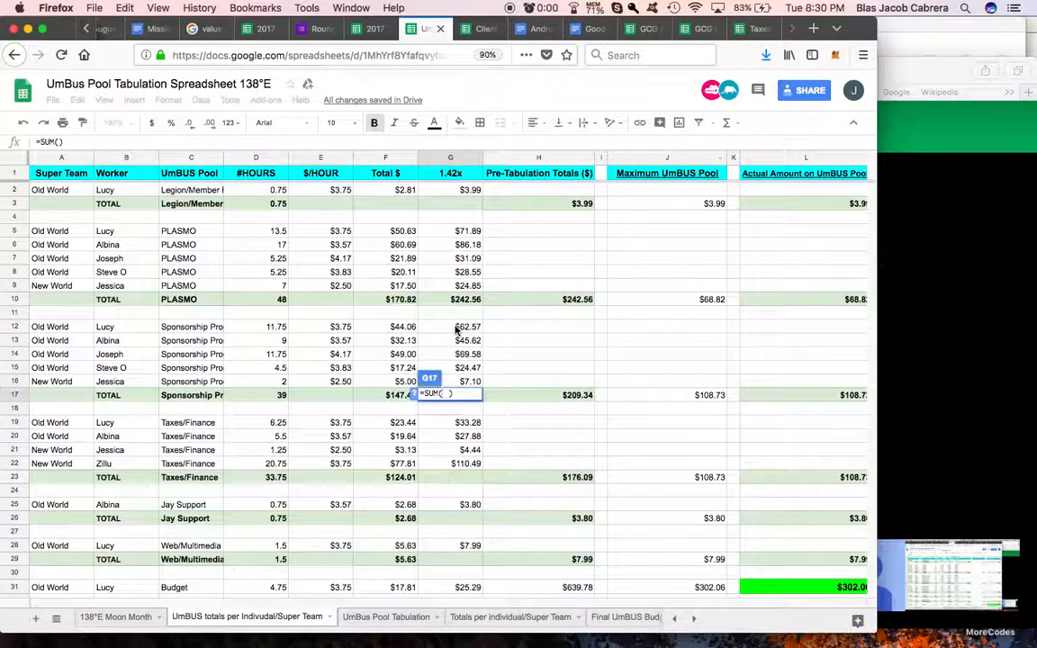
drag(457, 331, 461, 382)
key(Return)
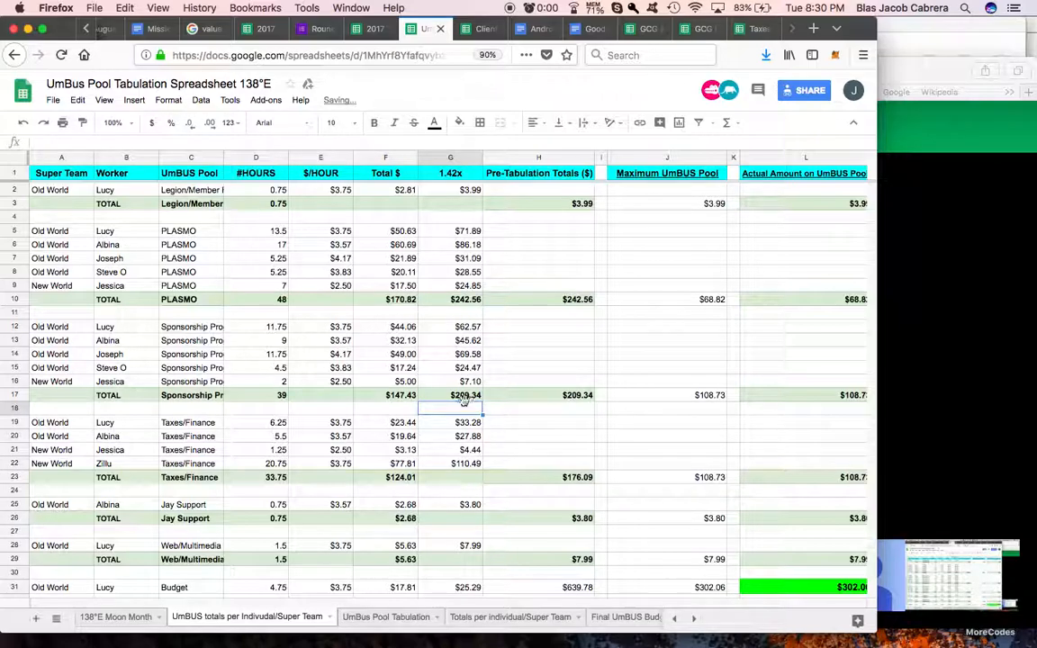
Step: Set Q13 to reference Q12 and fill the formula down to Q16 for the remaining Sponsorship Program rows
scroll(604, 357, right, 10)
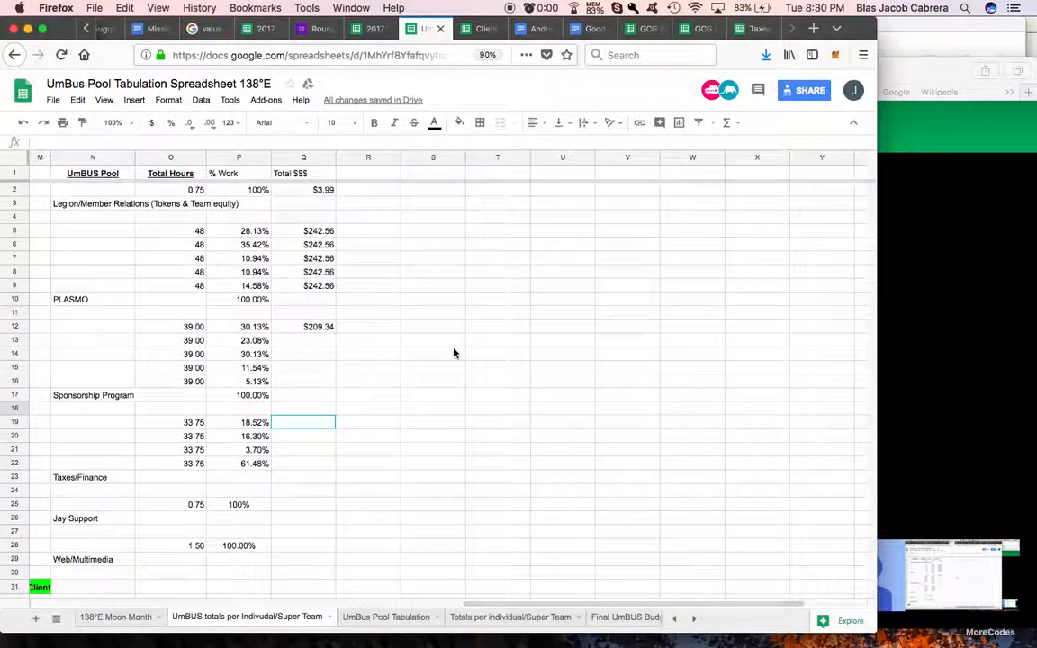
click(310, 342)
text(=)
click(320, 327)
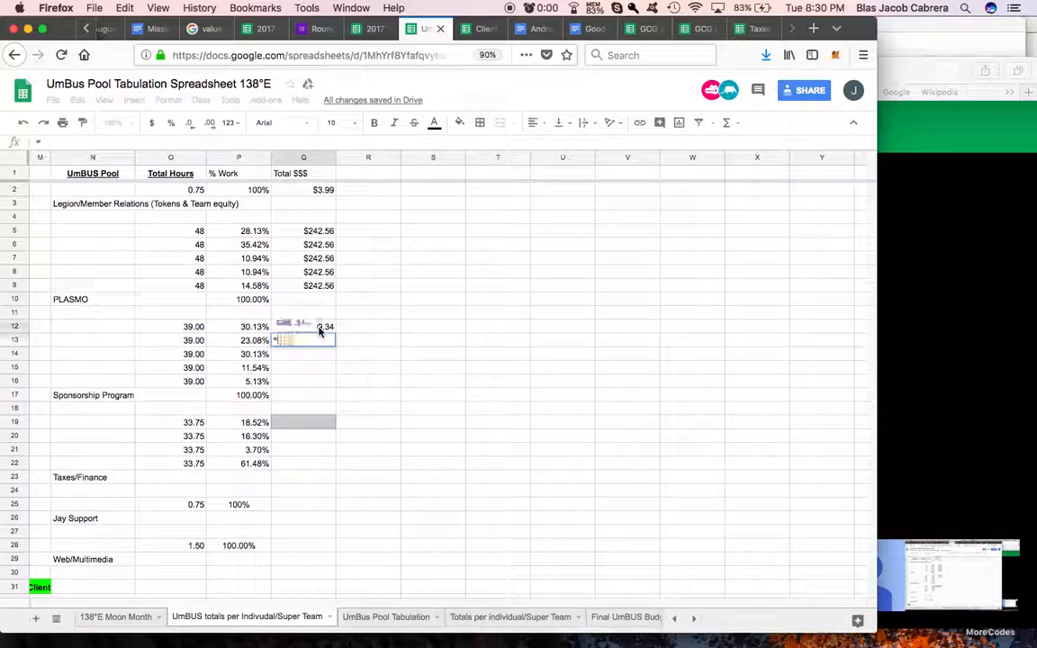
key(Return)
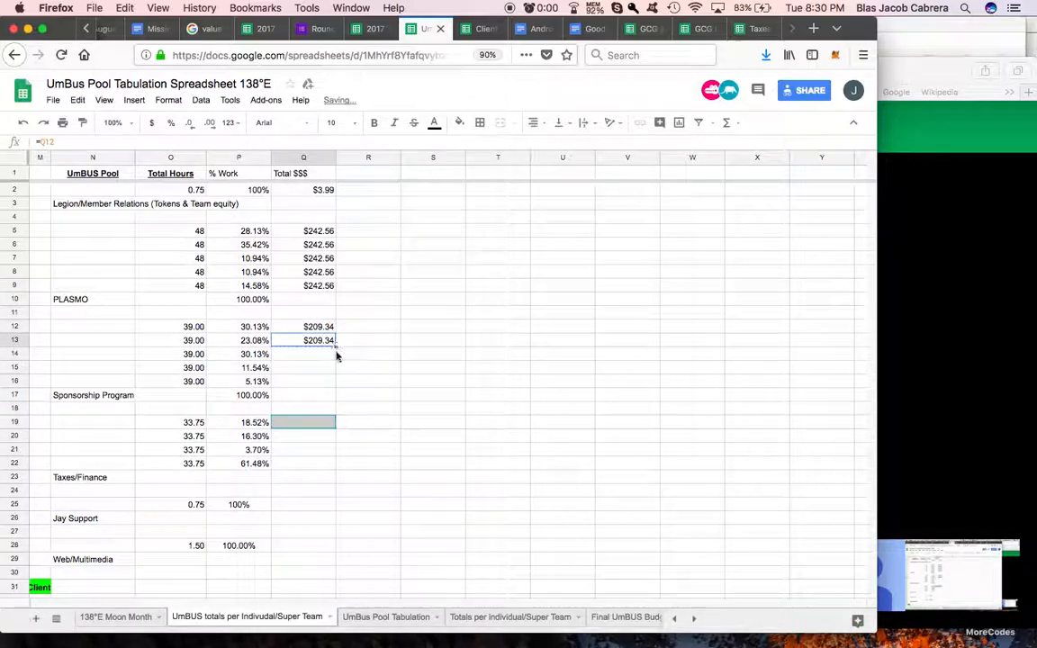
drag(336, 387, 336, 386)
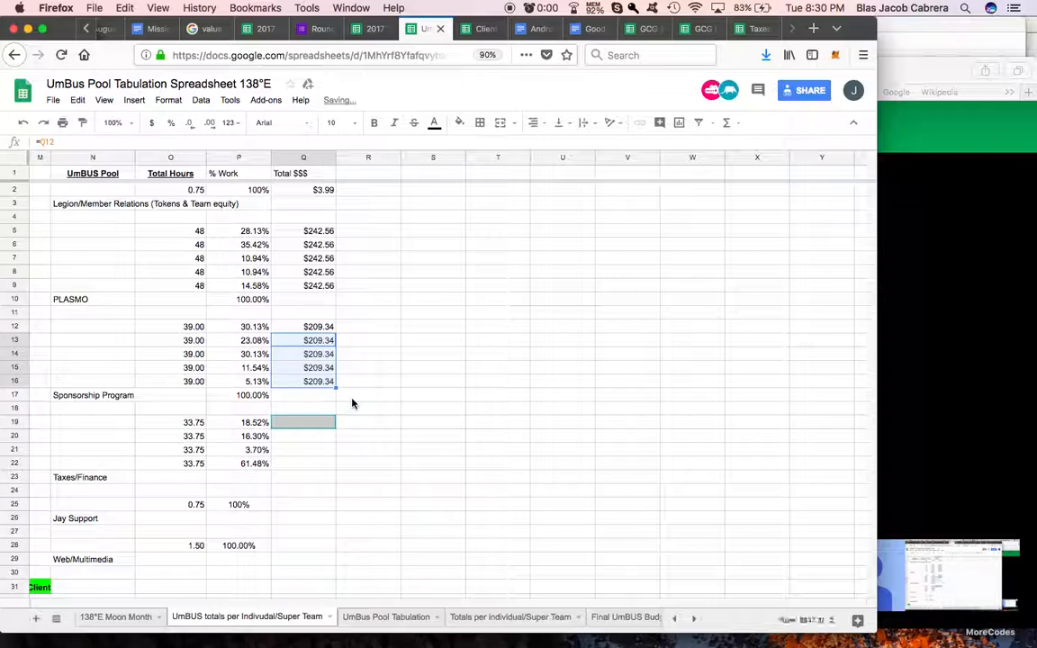
scroll(306, 412, down, 5)
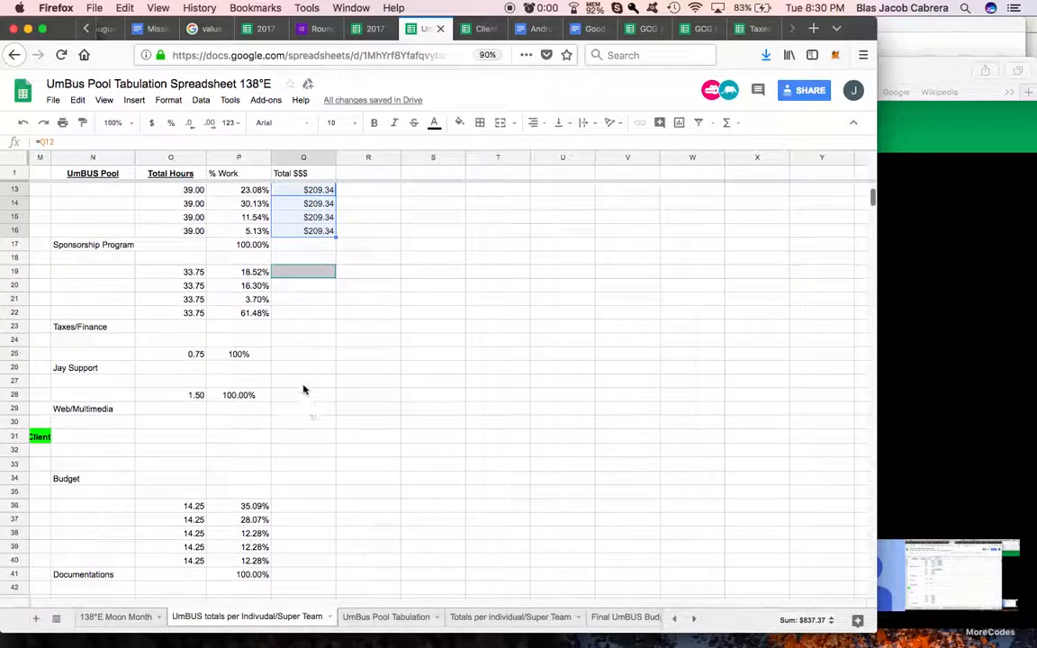
click(299, 357)
text(=)
key(BackSpace)
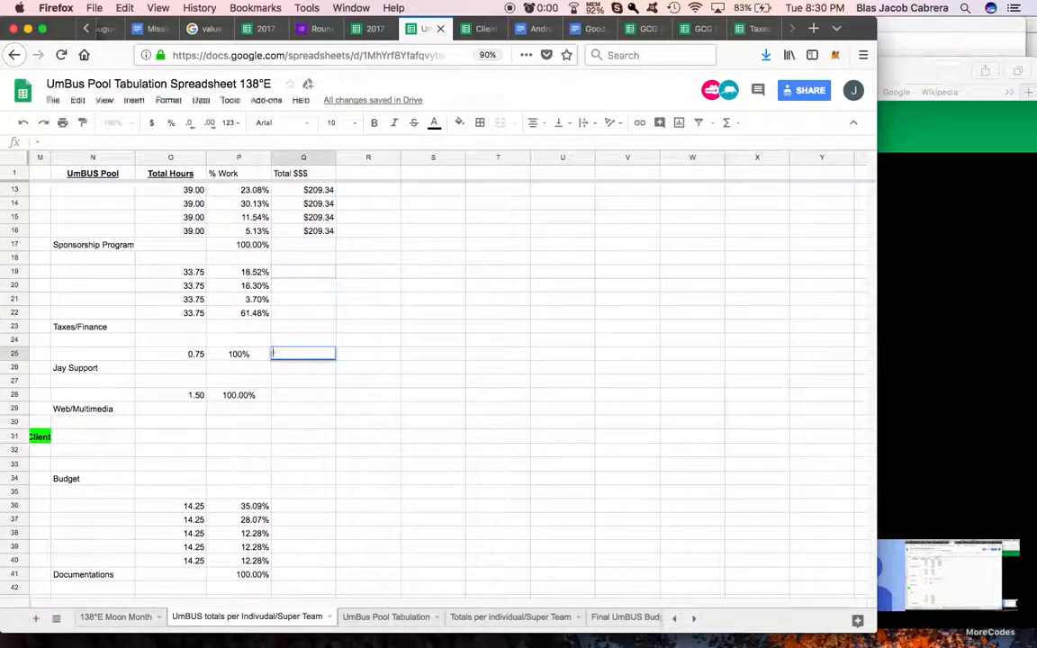
Step: Copy the Total $$$ formula from Q2 to the single-worker Jay Support row in Q25 and the Web/Multimedia row in Q28
scroll(344, 337, up, 5)
click(317, 191)
key(super+c)
scroll(315, 351, down, 3)
click(299, 410)
key(super+v)
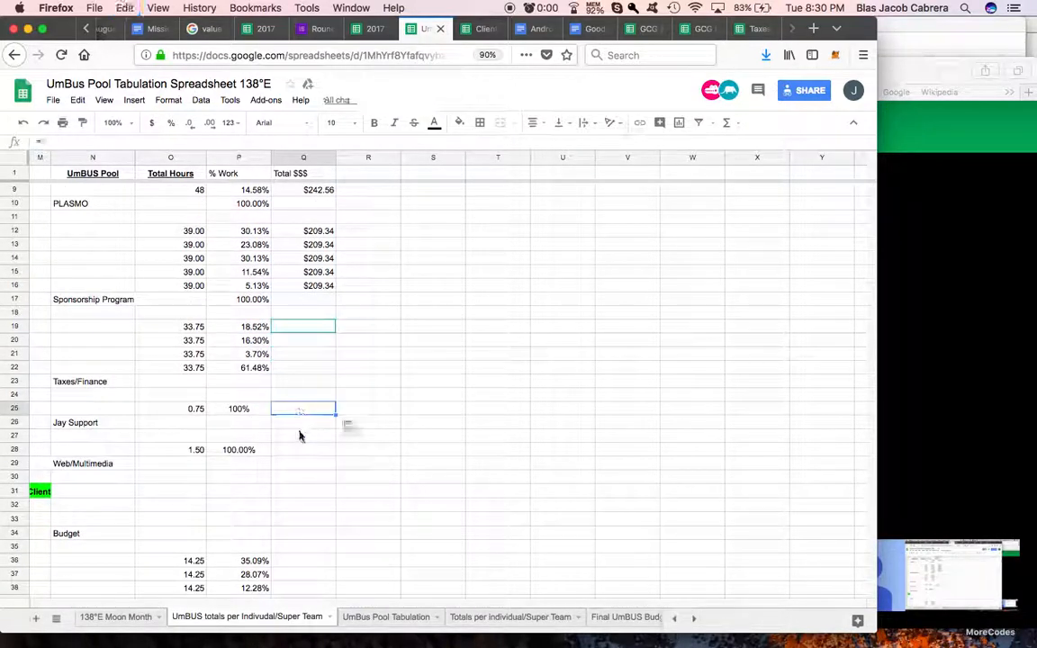
click(300, 450)
key(super+v)
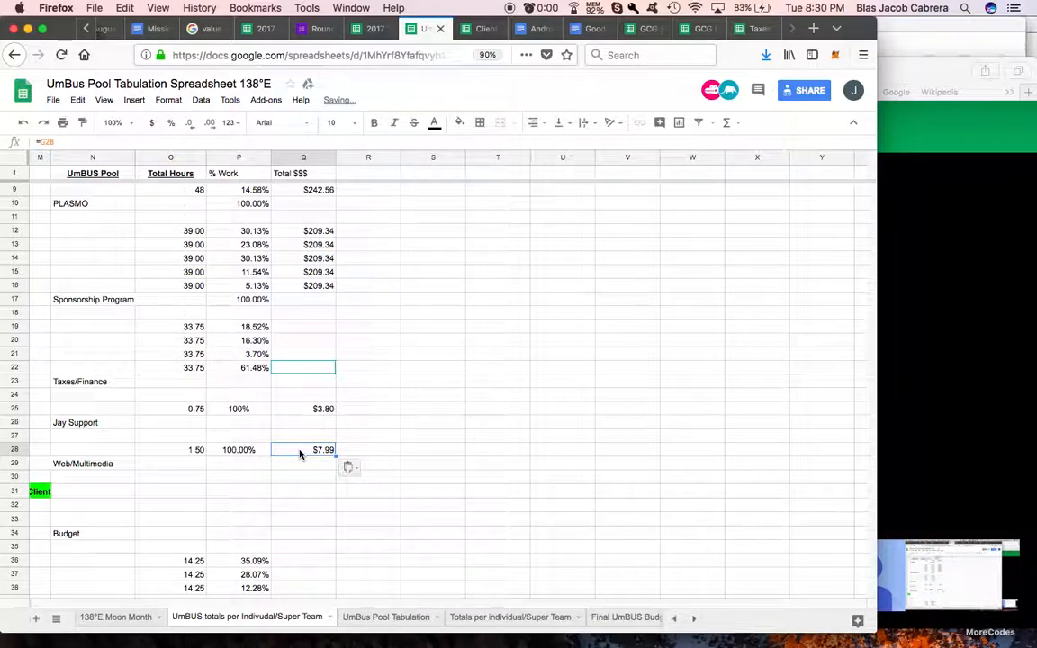
Step: Set the first Documentations Total $$$ cell, Q36, to reference the pool's 1.42x total cell G41
scroll(300, 454, down, 5)
click(297, 373)
text(=)
scroll(270, 387, left, 10)
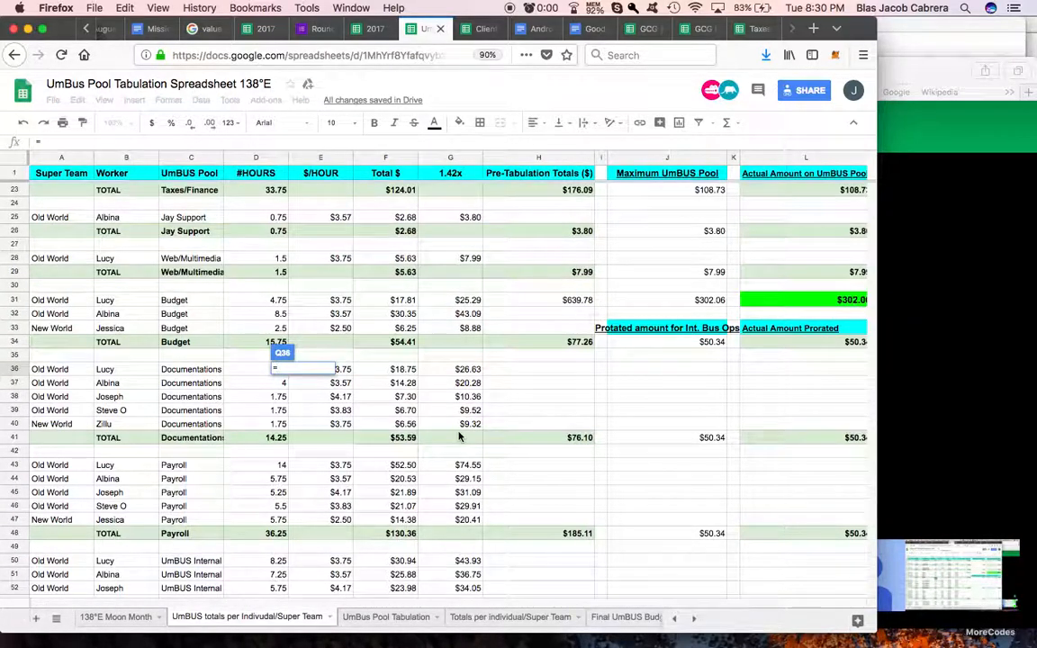
click(451, 441)
key(Return)
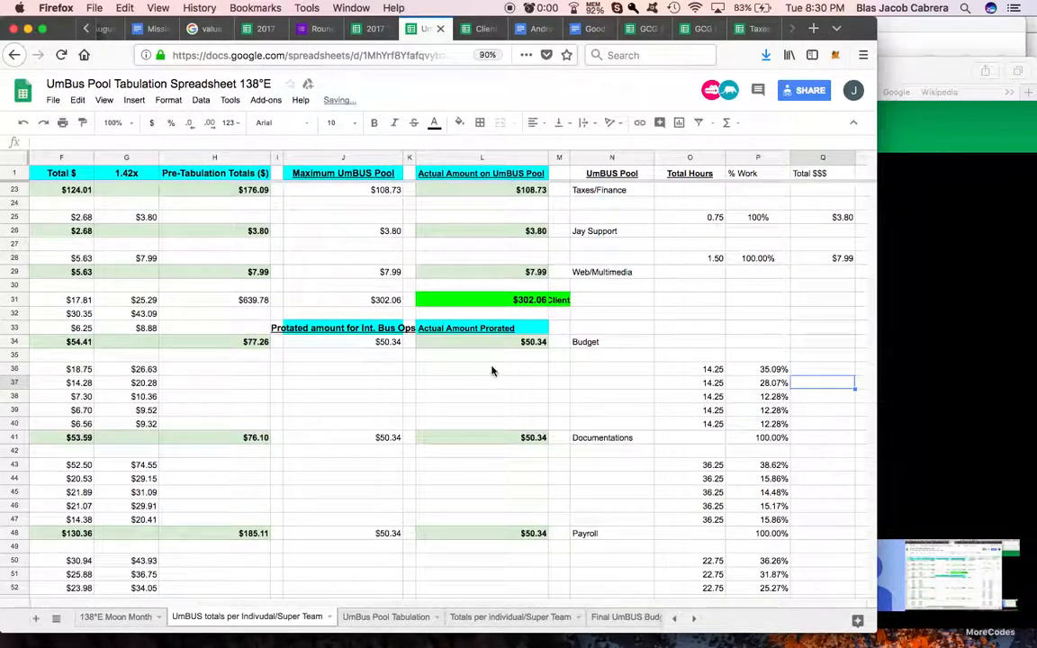
Step: Sum the Budget pool's 1.42x amounts in G31:G33 in its TOTAL row, cell G34
scroll(493, 371, left, 4)
scroll(493, 371, left, 2)
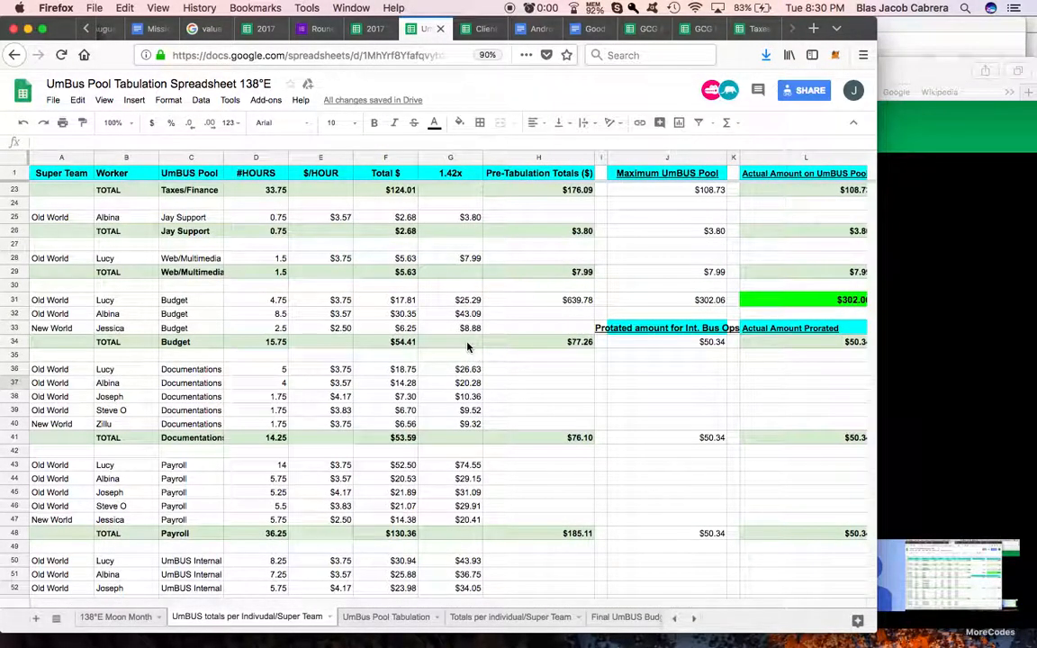
click(467, 346)
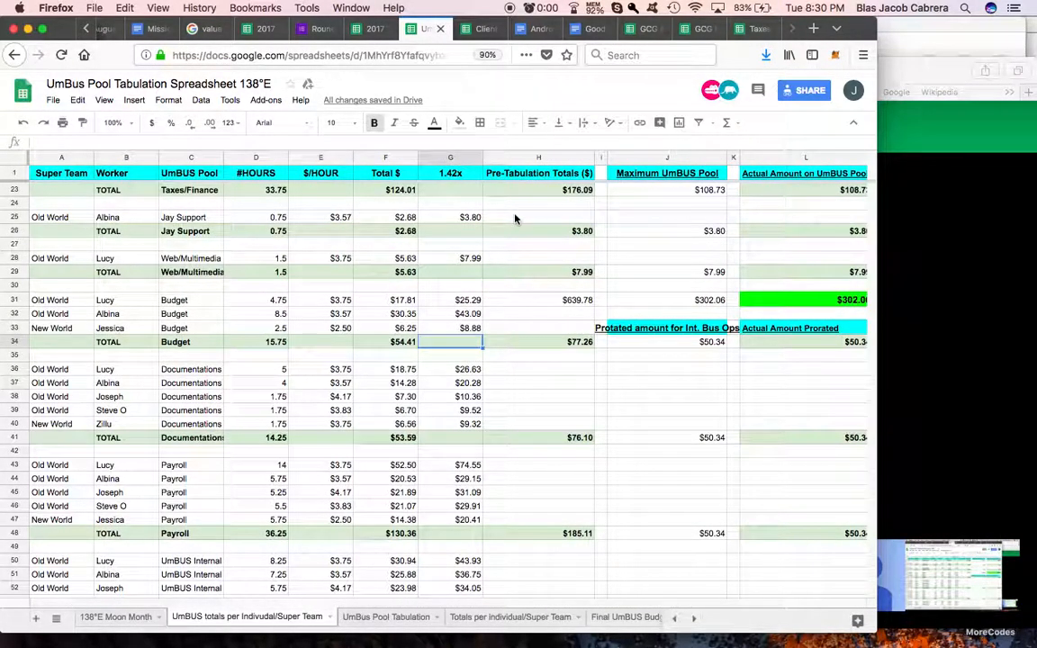
click(735, 124)
click(721, 145)
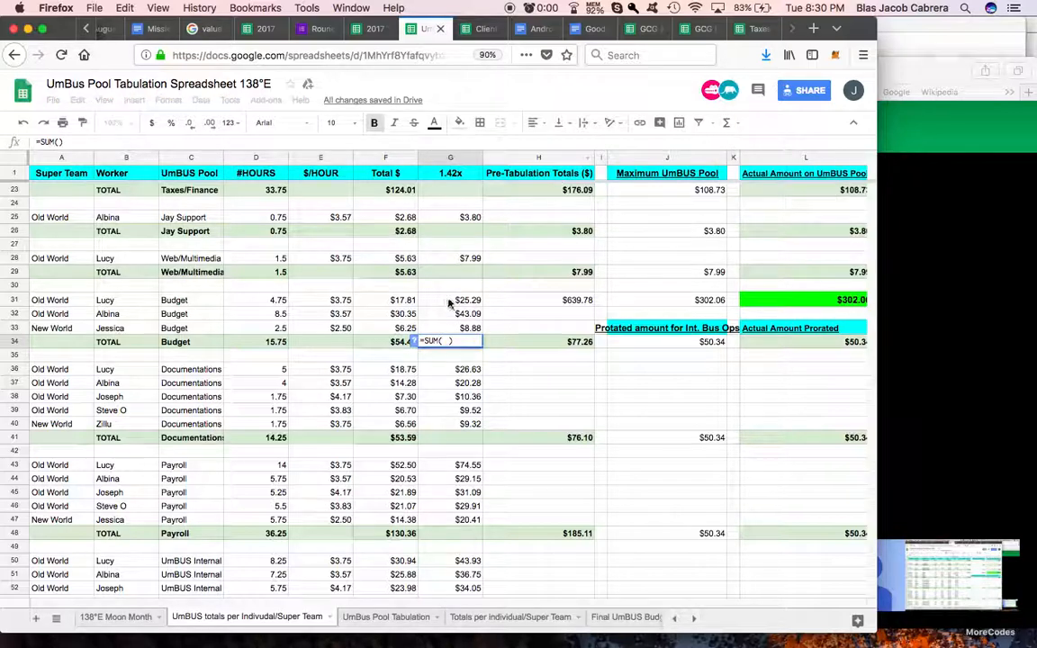
drag(450, 304, 450, 328)
key(Return)
Step: Sum the Documentations 1.42x amounts in G36:G40 in the pool's TOTAL row, cell G41
click(459, 438)
click(727, 123)
click(726, 144)
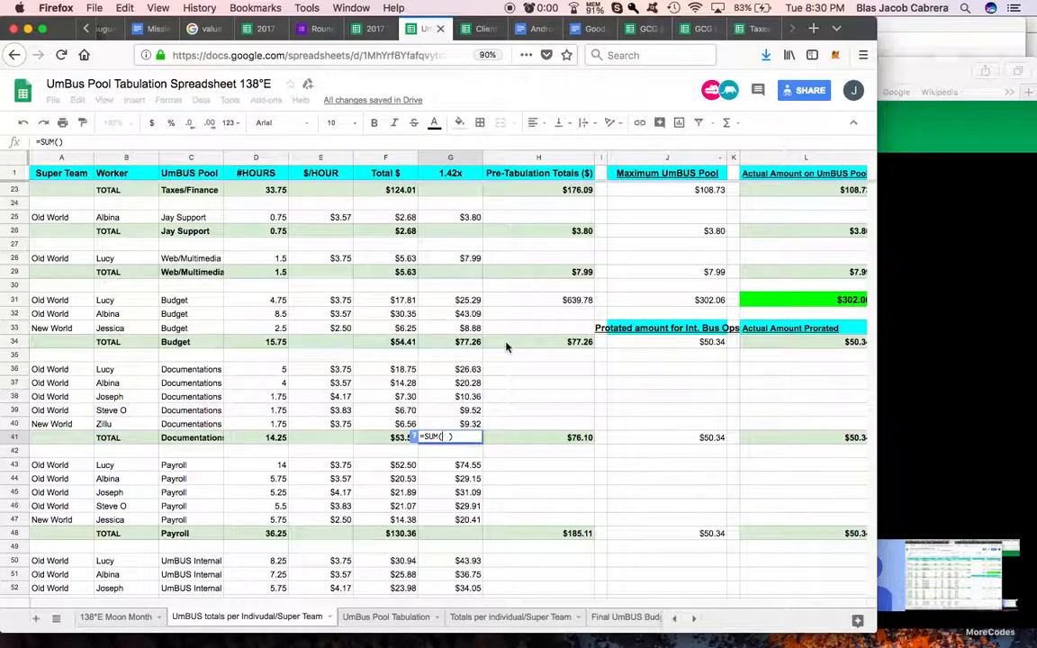
drag(469, 371, 468, 424)
key(Return)
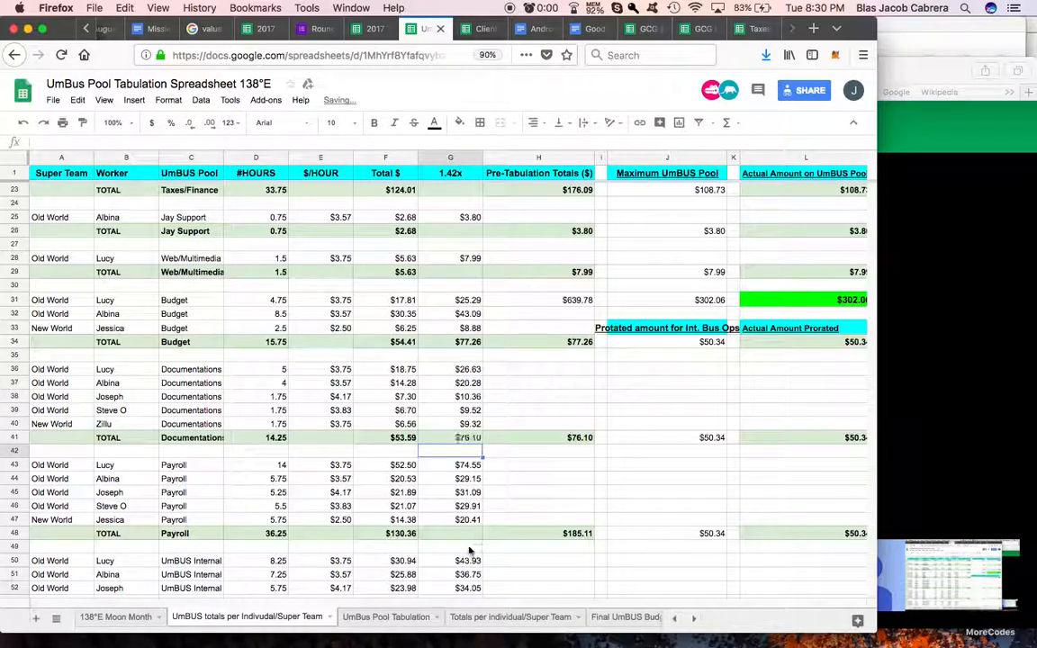
Step: Sum the Payroll 1.42x amounts in G43:G47 in the pool's TOTAL row, cell G48
click(464, 535)
click(728, 123)
click(725, 144)
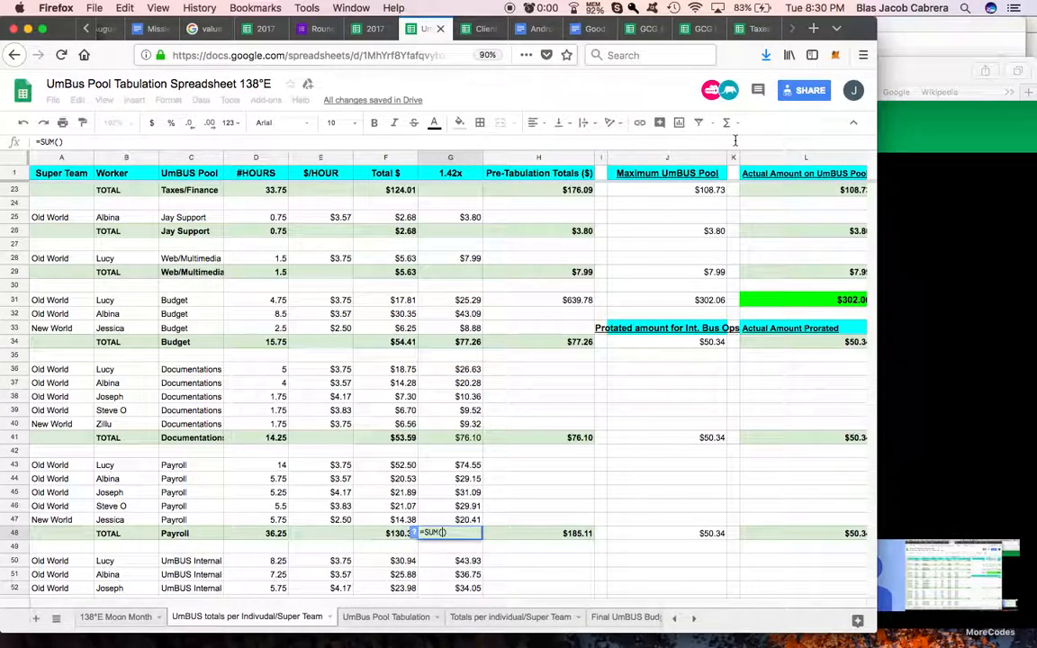
drag(468, 465, 471, 518)
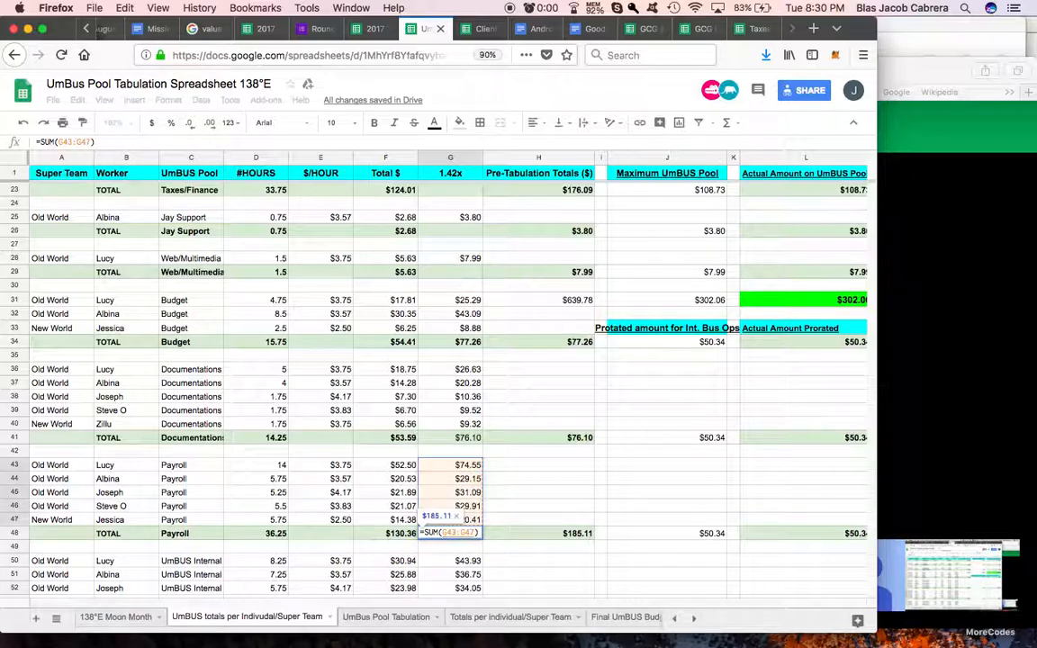
key(Return)
Step: Sum the UmBUS Internal 1.42x amounts in G50:G53 in the pool's TOTAL row, cell G54
scroll(521, 451, down, 5)
click(468, 450)
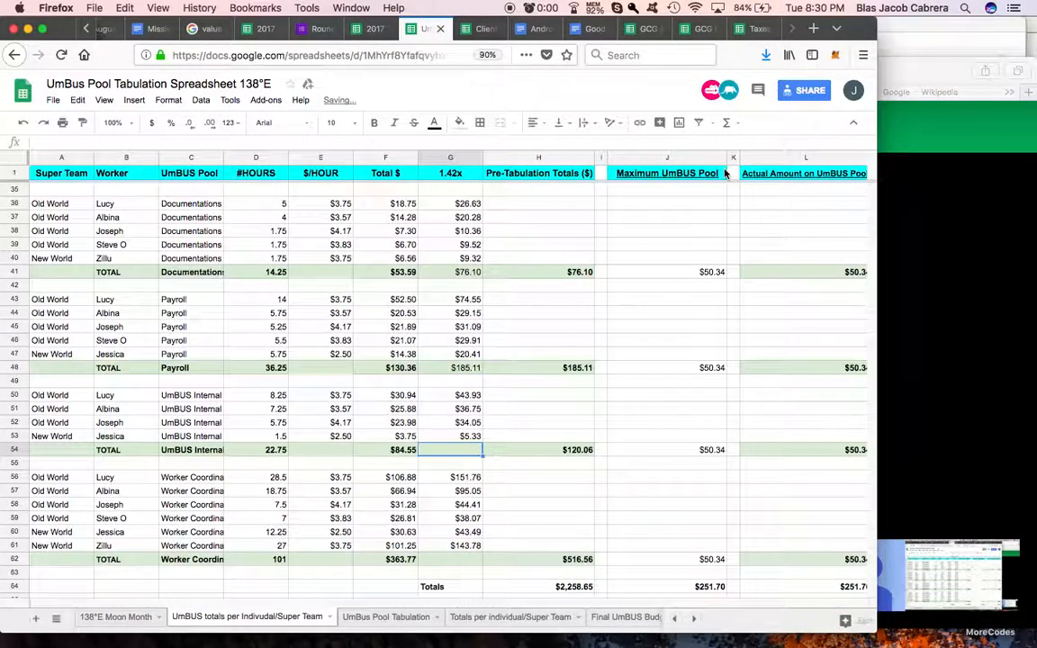
click(727, 123)
click(729, 144)
drag(473, 397, 470, 436)
key(Return)
Step: Sum the Worker Coordination 1.42x amounts in G56:G61 in the pool's TOTAL row, cell G62
scroll(501, 425, down, 3)
click(470, 437)
click(728, 124)
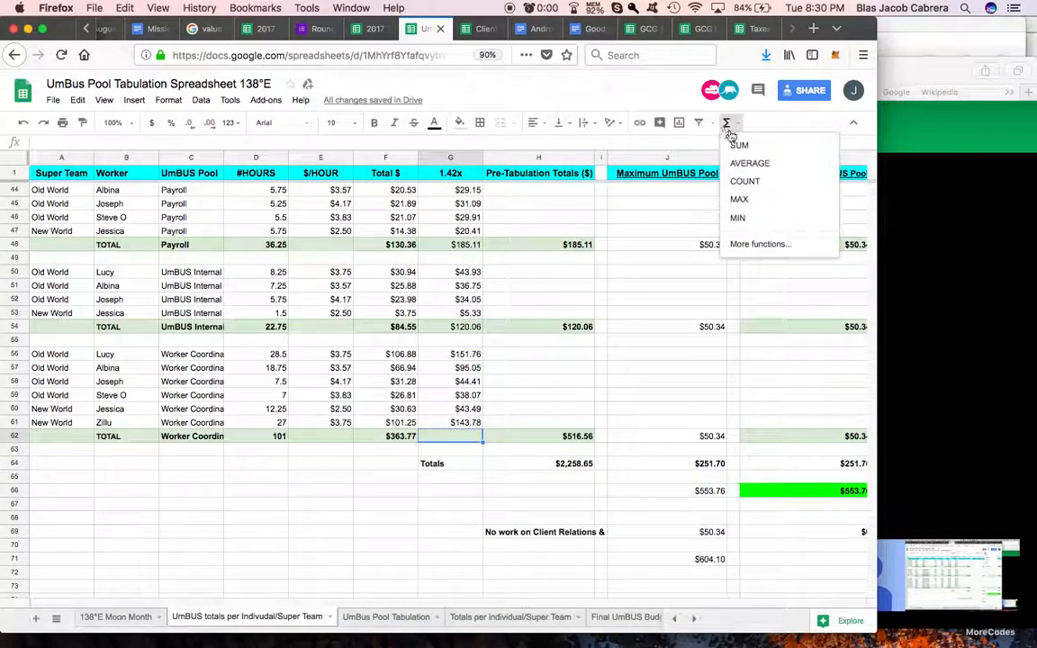
click(738, 145)
drag(459, 354, 475, 427)
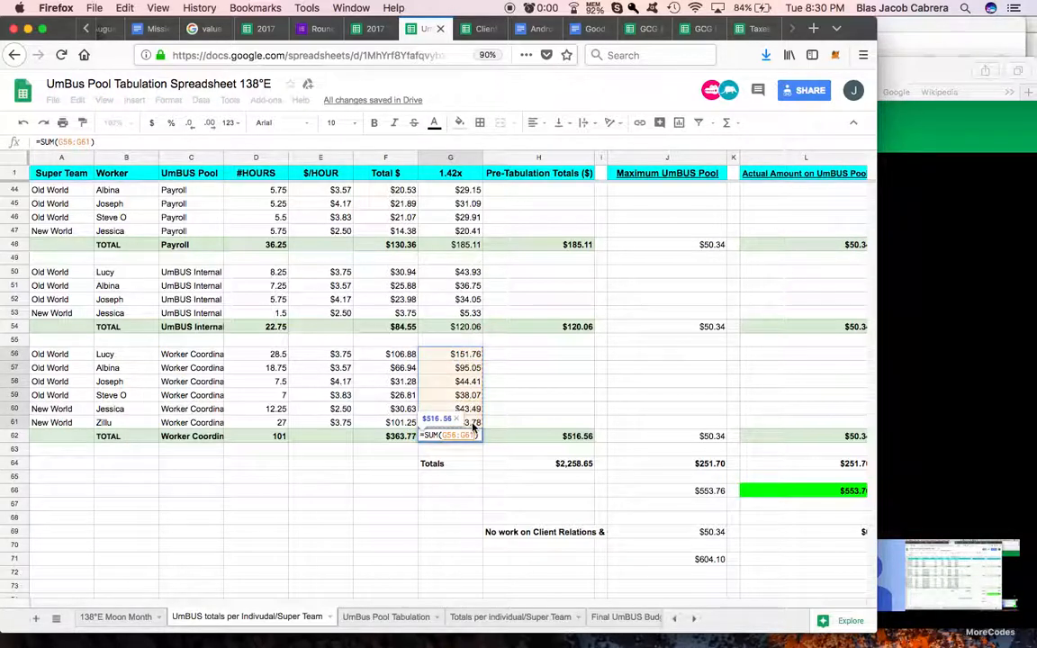
key(Return)
Step: Set Q37 to reference Q36 and fill the formula down to Q40 for the remaining Documentations rows
scroll(574, 413, right, 3)
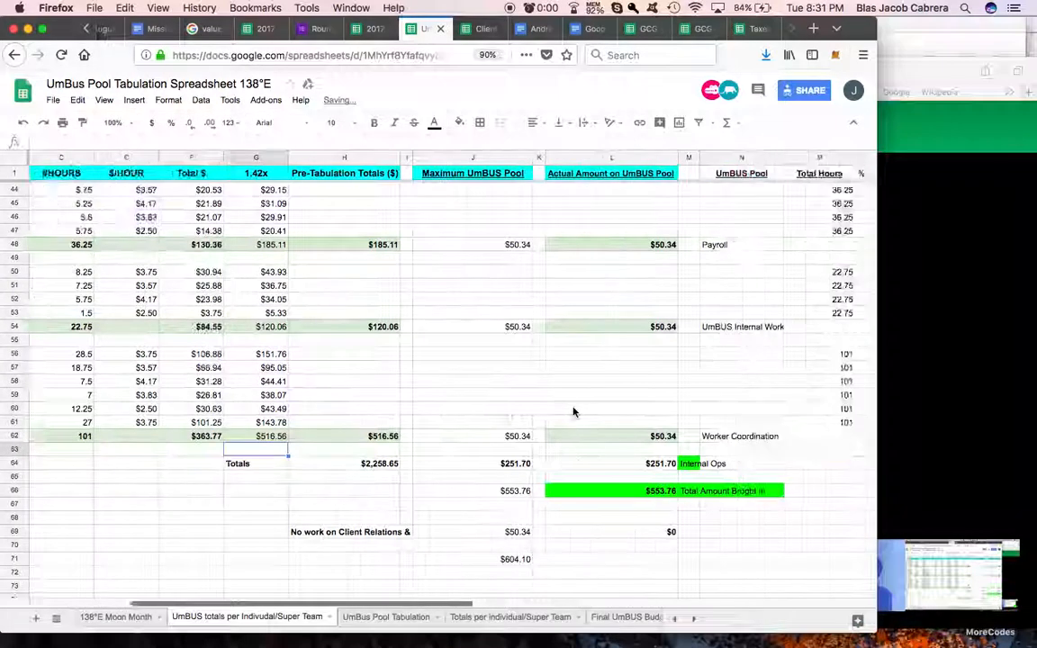
scroll(574, 412, right, 6)
scroll(573, 413, up, 10)
scroll(573, 412, up, 3)
scroll(574, 412, down, 7)
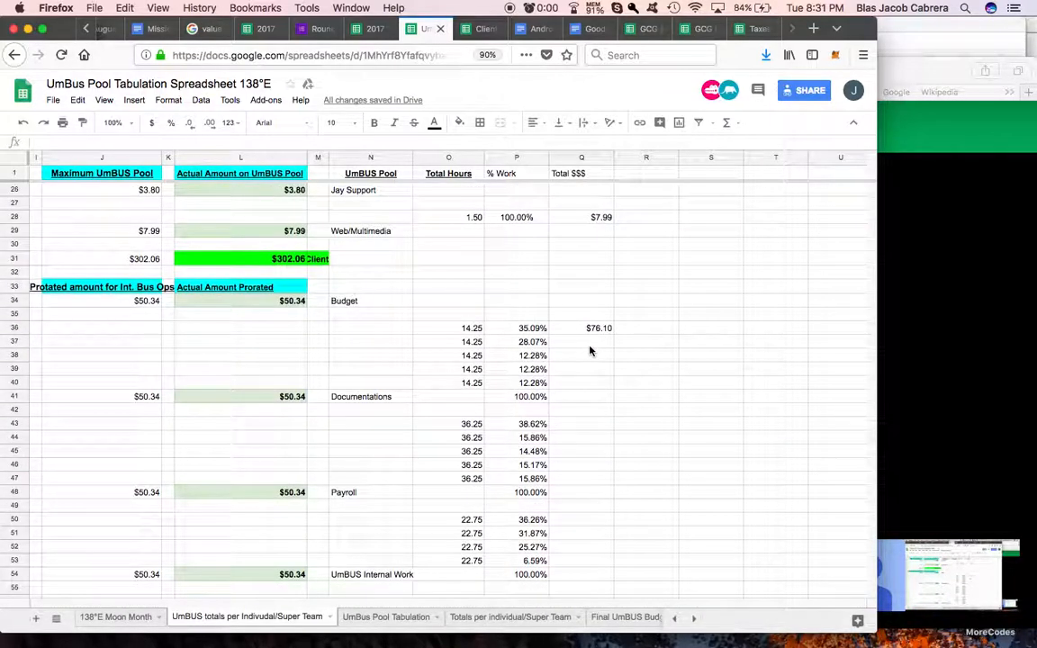
click(590, 345)
text(=)
click(596, 328)
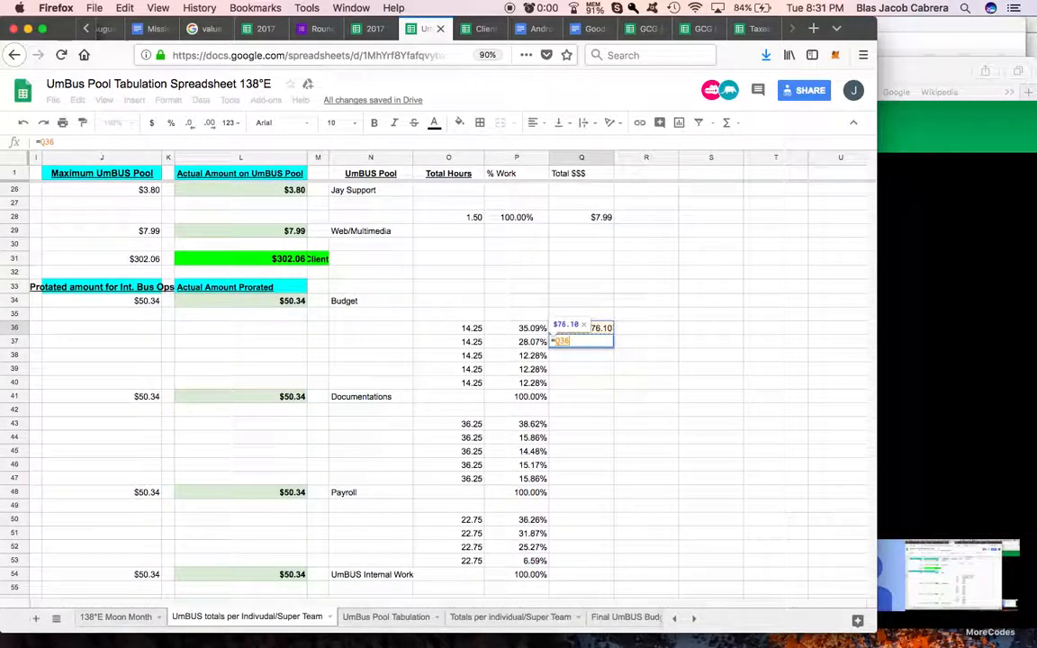
key(Return)
click(602, 342)
drag(613, 371, 613, 385)
Step: Set the first Worker Coordination Total $$$ cell, Q56, to reference the pool's 1.42x total in G62
scroll(593, 476, down, 5)
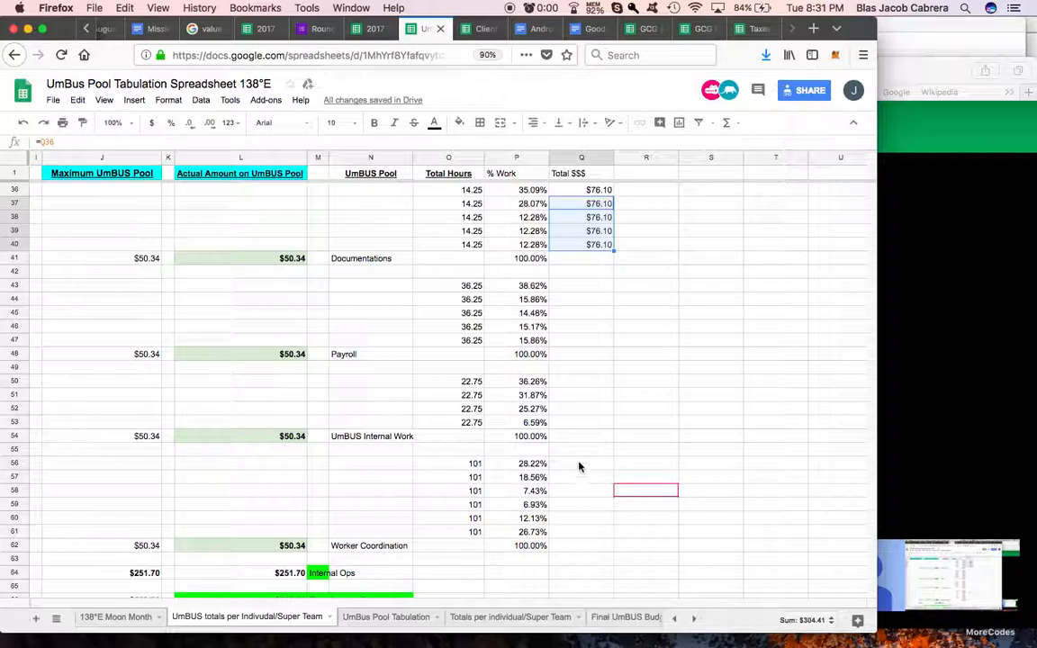
click(579, 466)
text(=)
scroll(468, 475, left, 10)
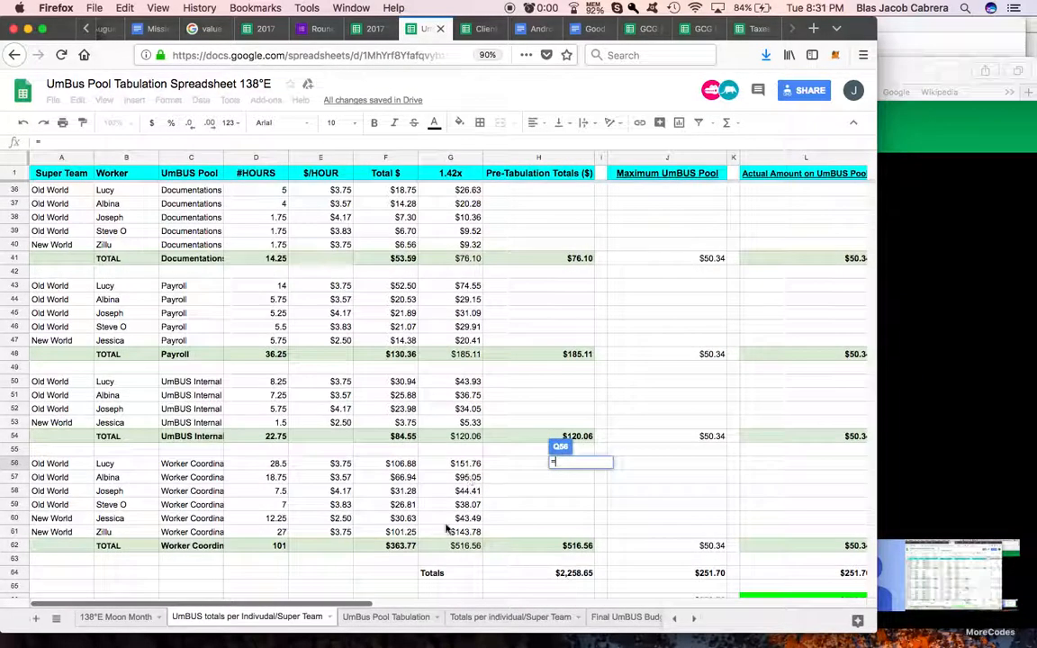
click(452, 545)
key(Return)
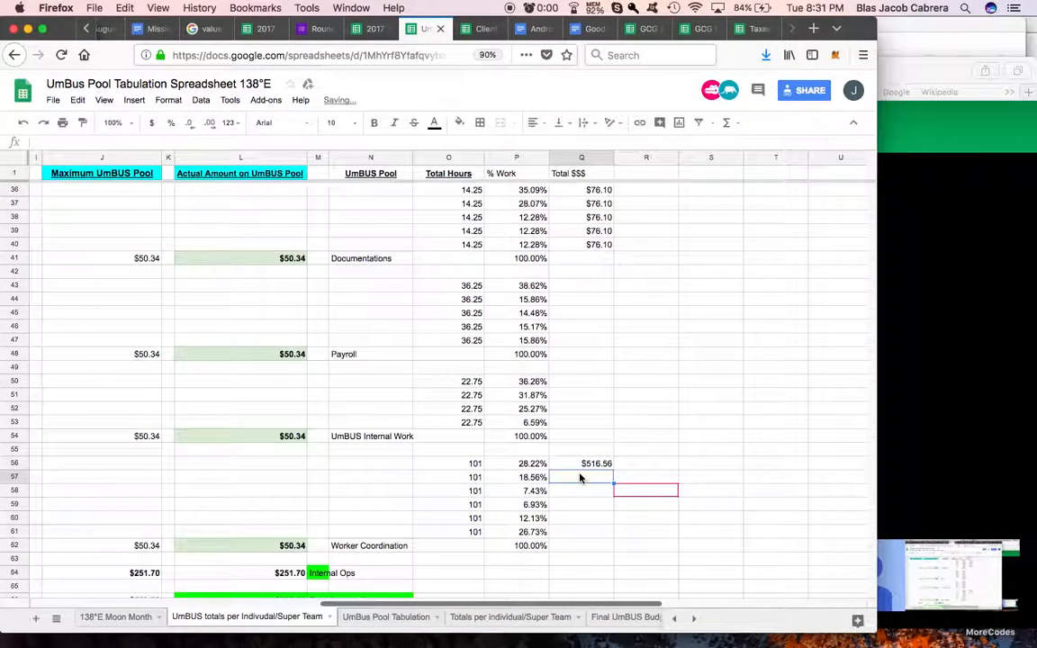
Step: Set Q57 to reference Q56 and fill the formula down to Q61 for the remaining Worker Coordination rows
text(=)
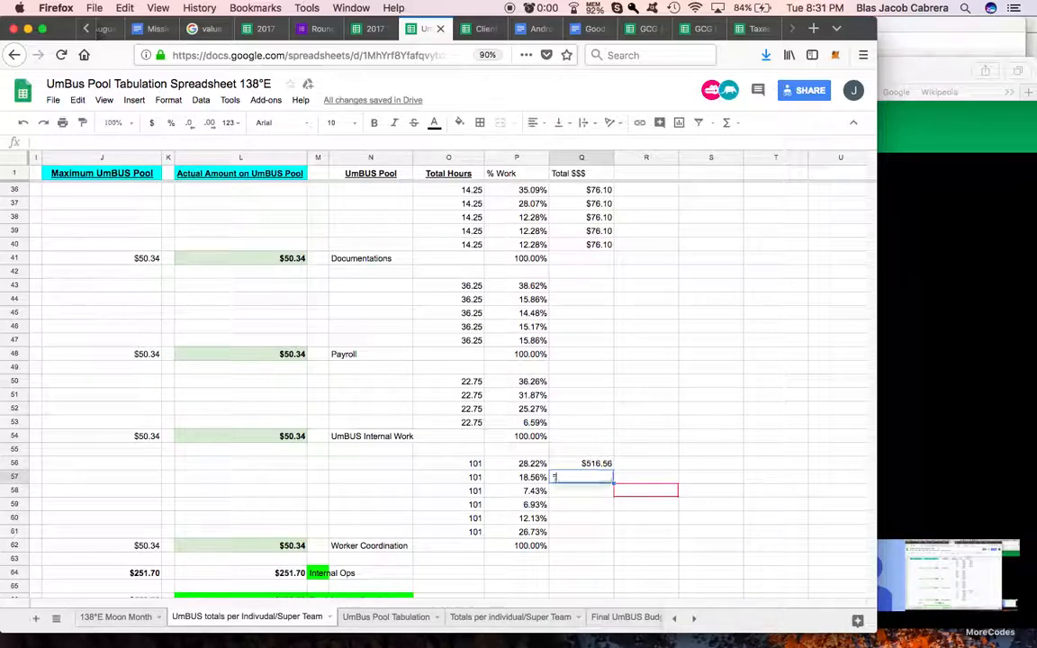
click(596, 465)
key(Return)
click(600, 480)
drag(612, 537, 612, 537)
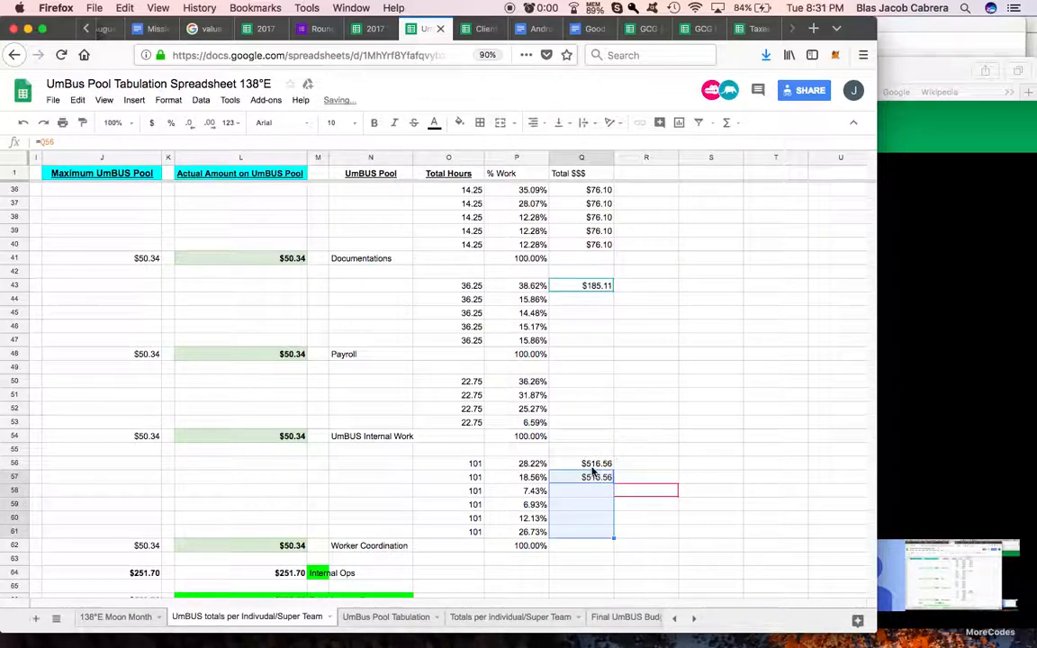
Step: Set the first UmBUS Internal Work Total $$$ cell, Q50, to reference the pool's 1.42x total in G54
click(581, 381)
text(=)
scroll(401, 399, left, 10)
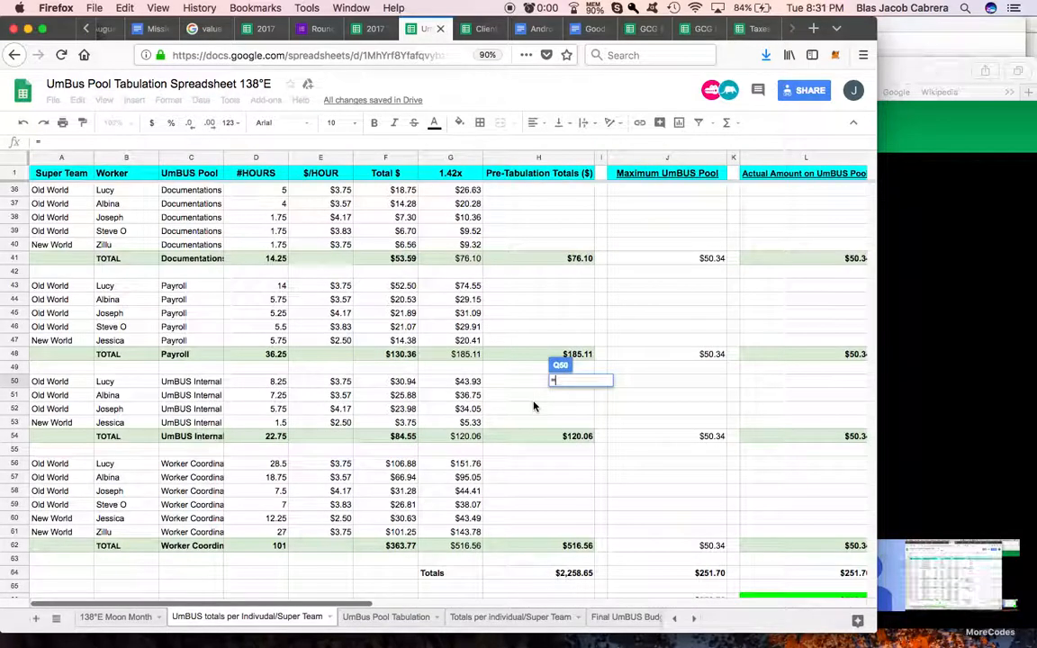
click(450, 438)
key(Return)
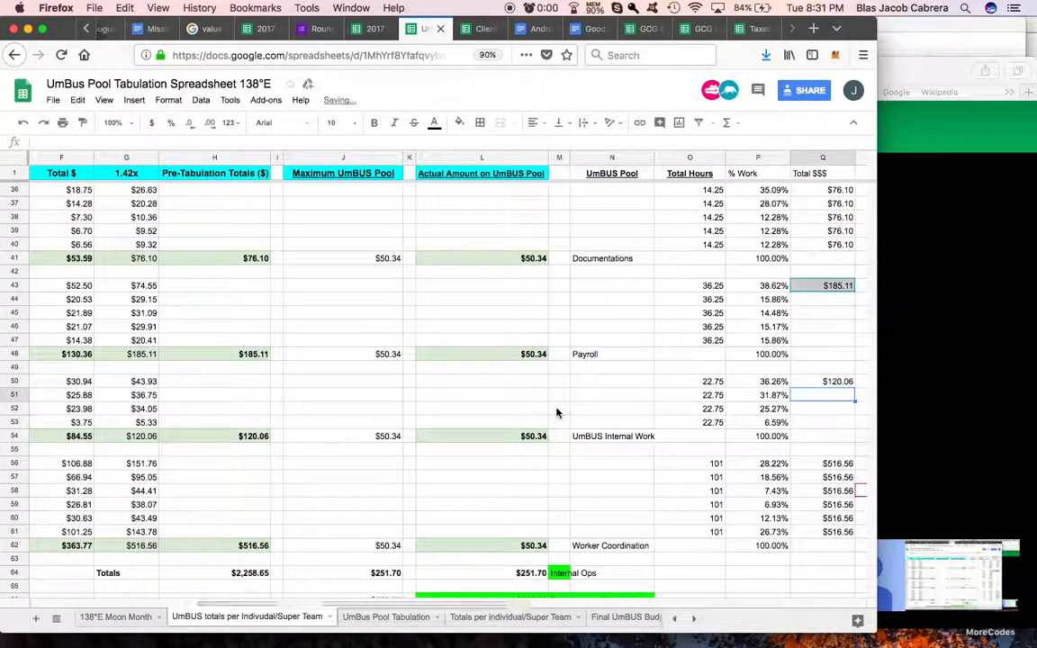
Step: Set Q51 to reference Q50 and fill the formula down to Q53 for the remaining UmBUS Internal Work rows
scroll(555, 412, right, 5)
text(=)
click(601, 385)
key(Return)
click(599, 396)
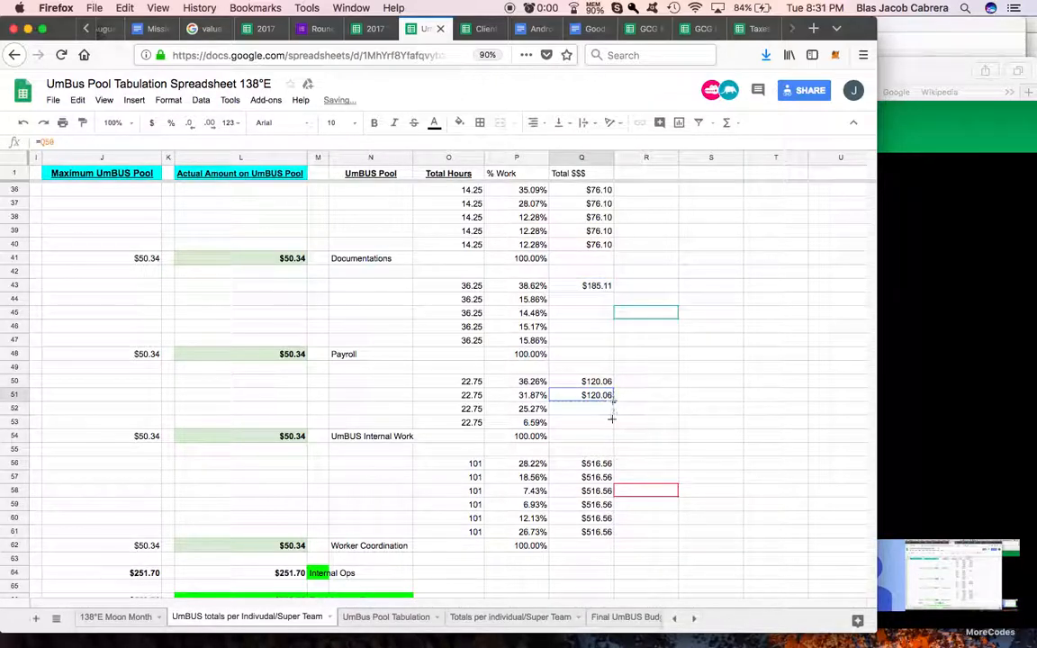
drag(612, 402, 613, 421)
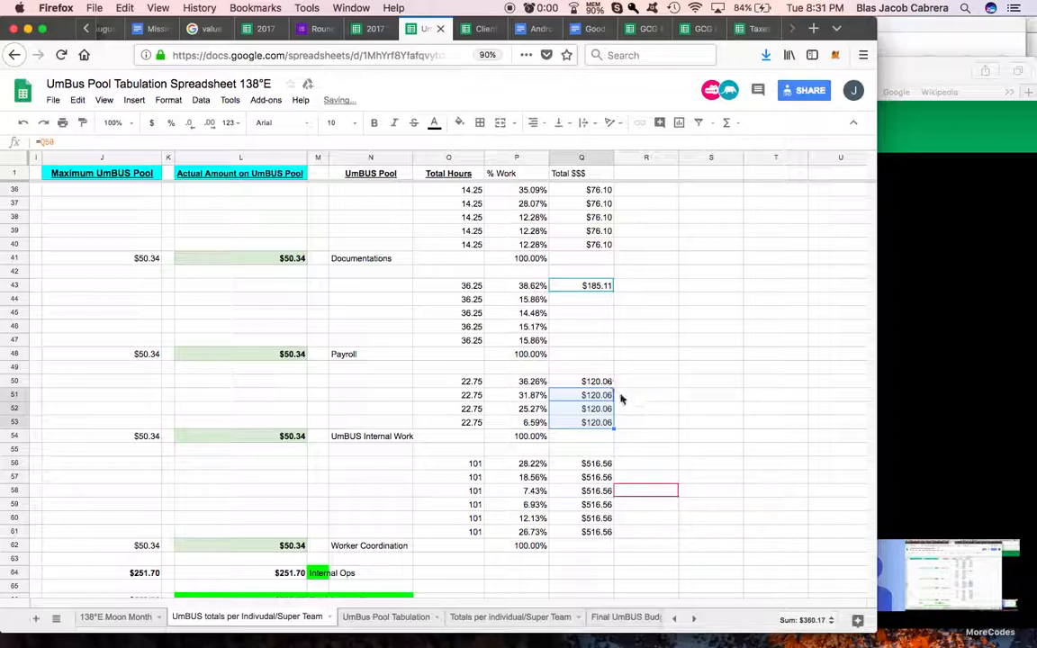
scroll(598, 423, down, 1)
scroll(585, 405, left, 10)
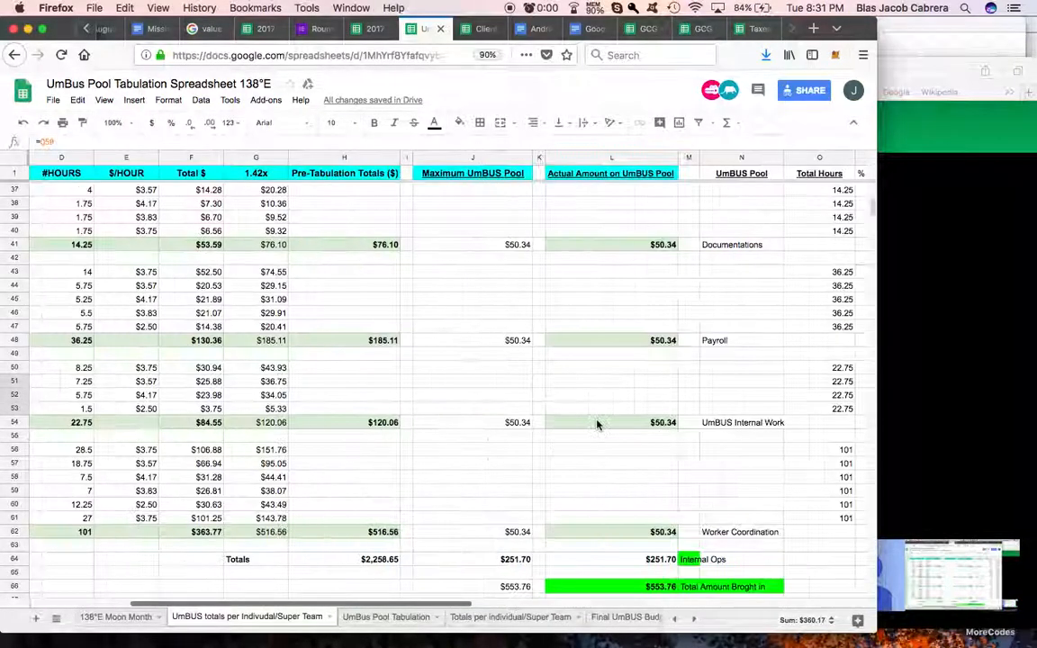
drag(382, 190, 382, 231)
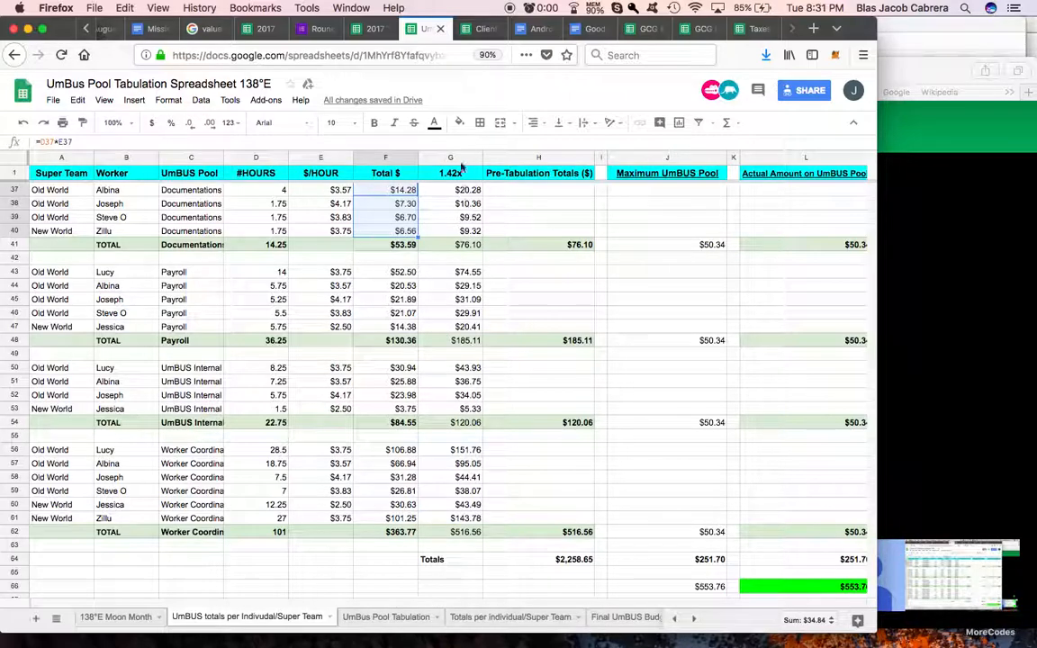
Step: Set Q44 to reference Q43 and fill the formula down to Q47 for the remaining Payroll rows
scroll(552, 416, right, 10)
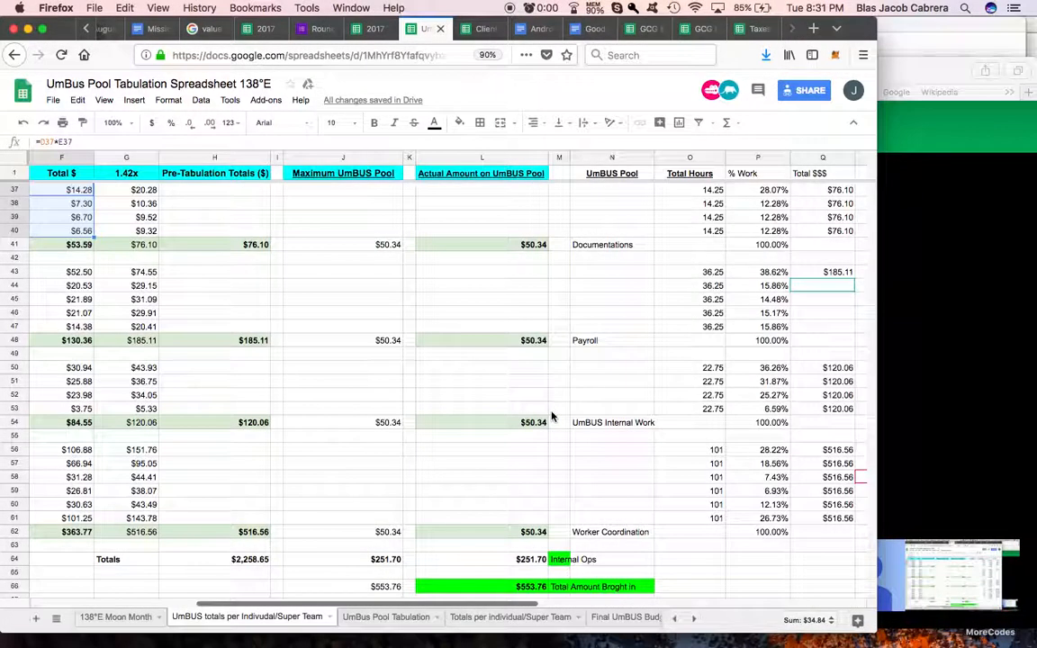
click(565, 287)
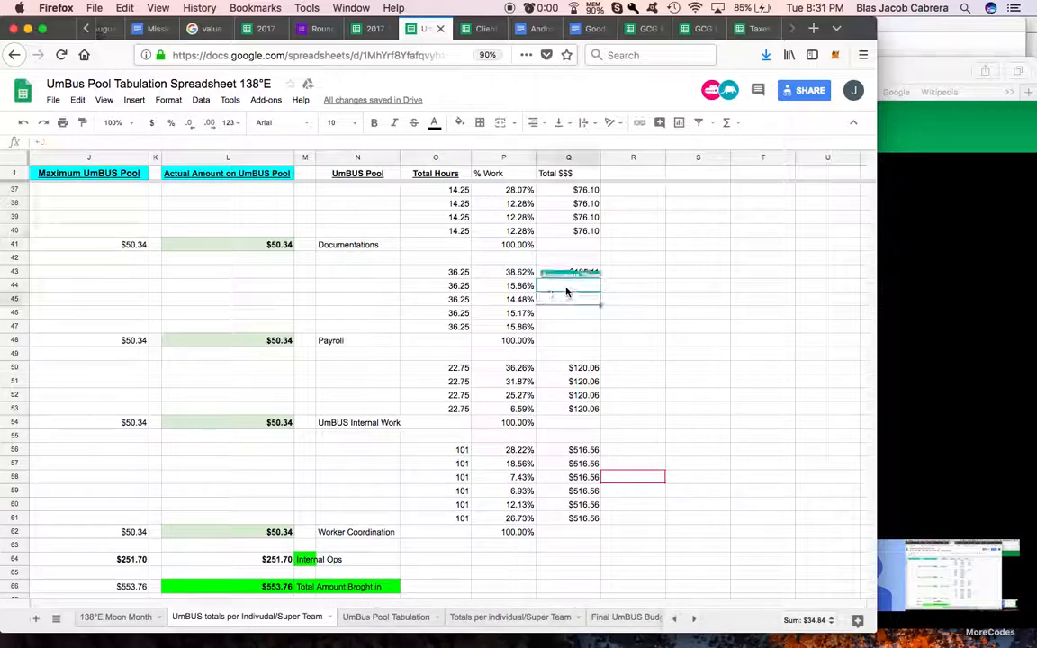
text(=)
click(581, 272)
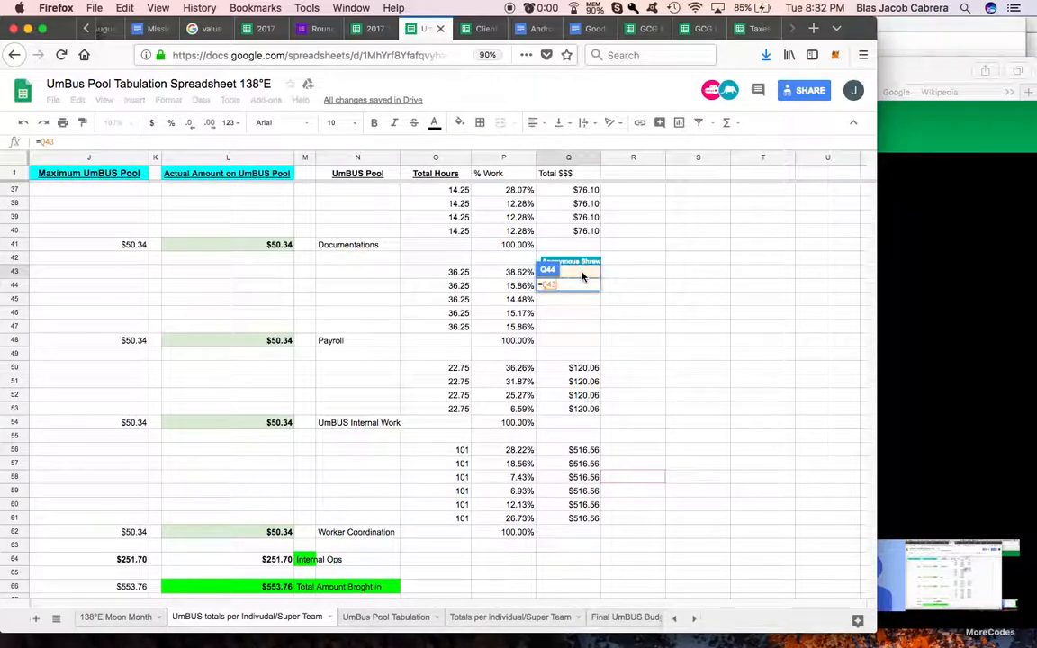
key(Return)
click(591, 287)
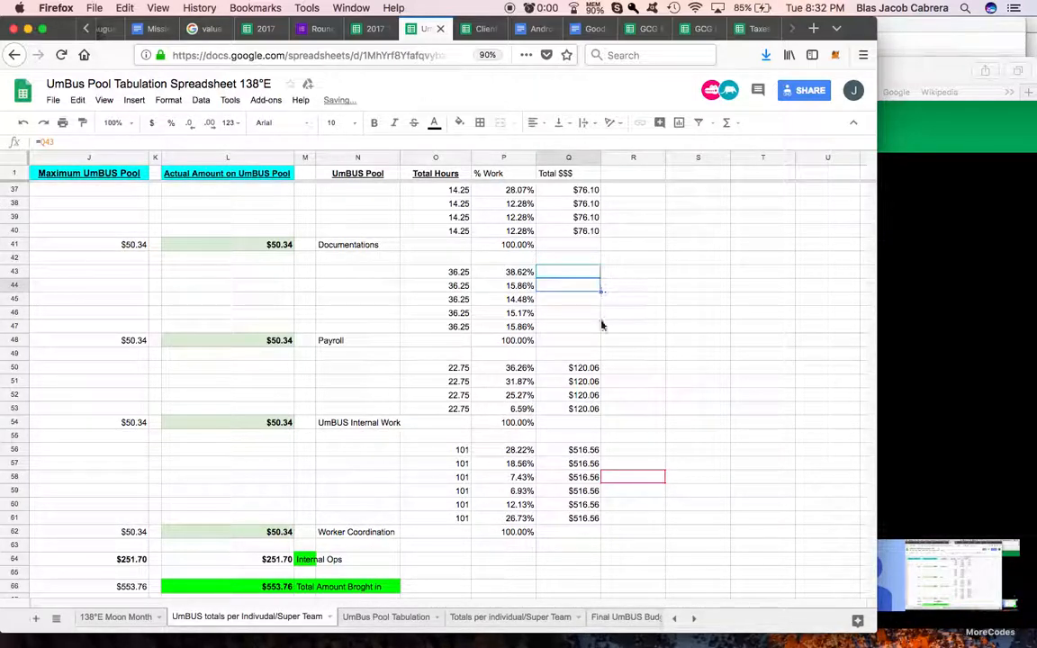
drag(602, 323, 602, 325)
Step: Set the first Payroll Total $$$ cell, Q43, to reference the pool's 1.42x total in G48
click(591, 276)
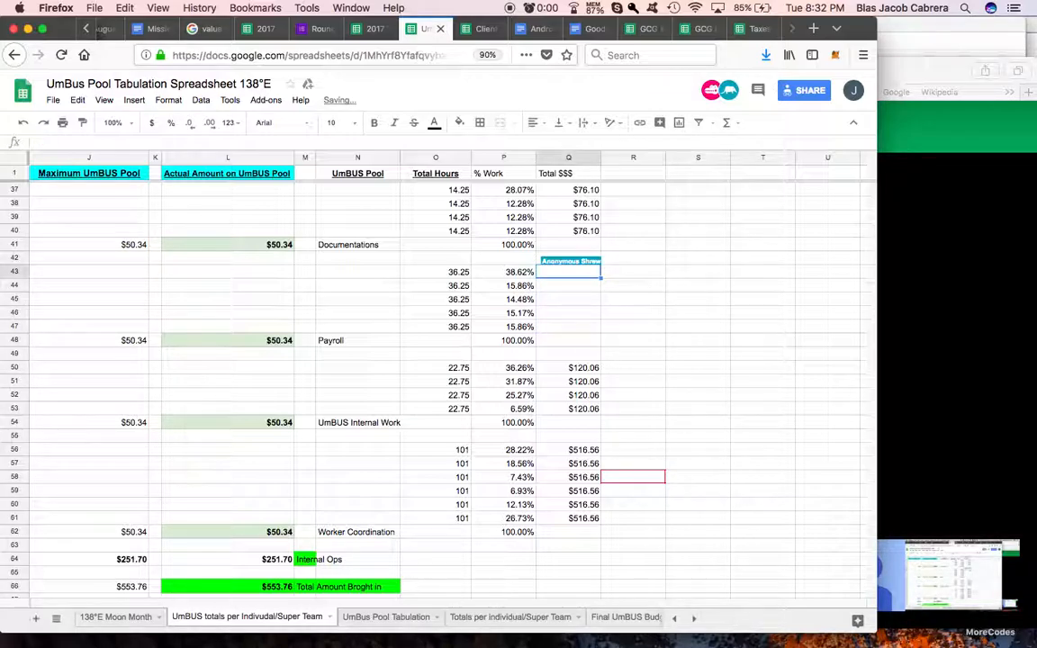
text(=)
scroll(440, 333, left, 10)
click(442, 339)
key(Return)
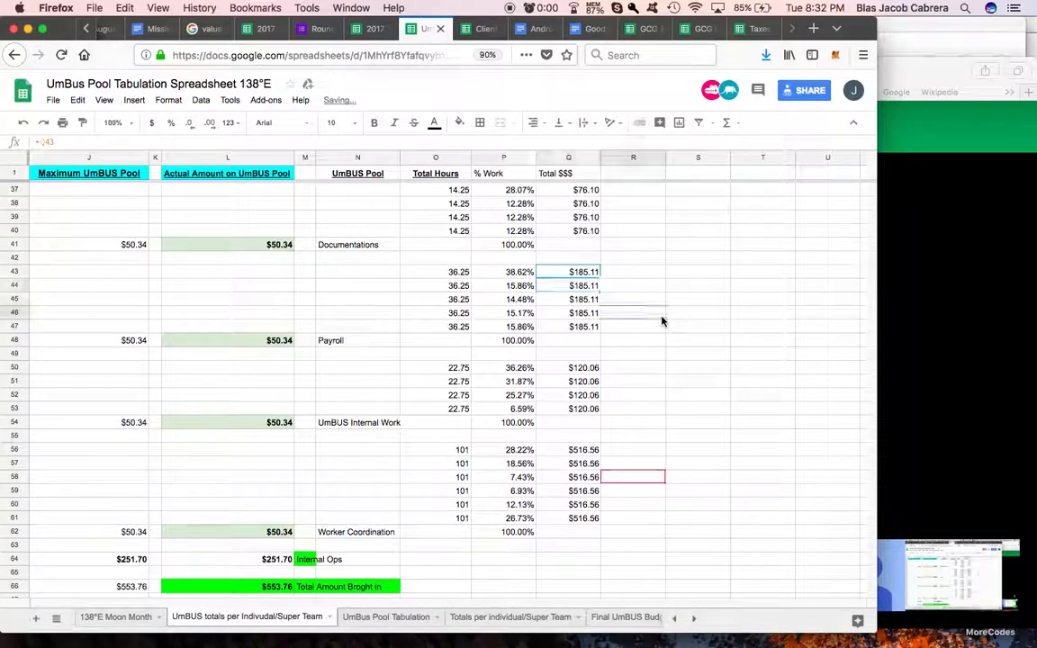
Step: Add the heading "% of $$$" in R1 and enter 100% for the Legion/Member Relations row in R2
scroll(632, 419, up, 10)
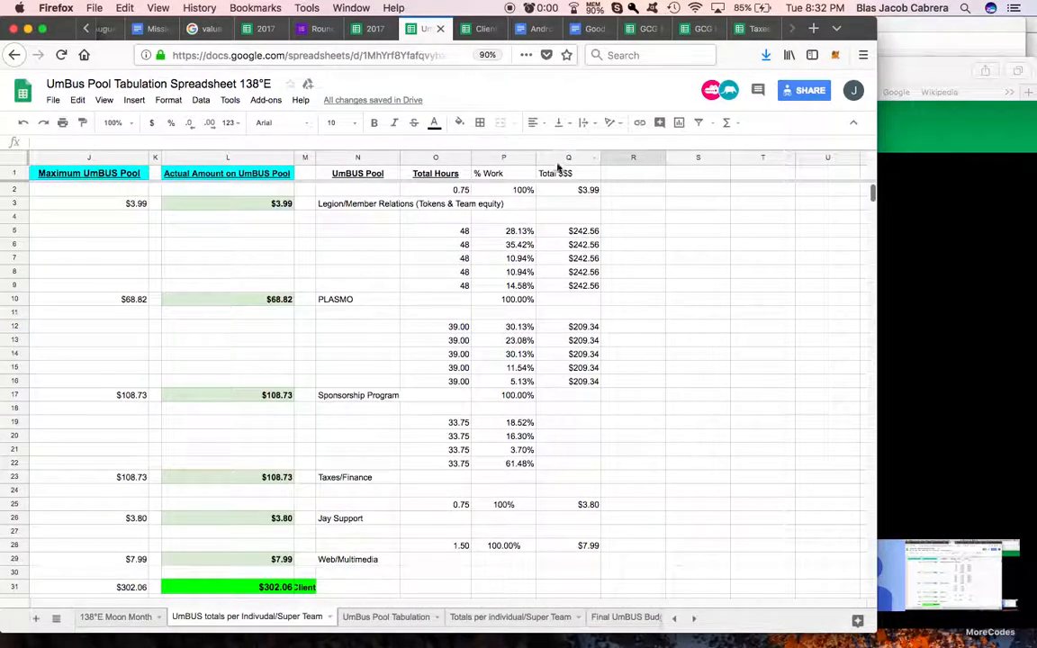
key(ctrl+Tab)
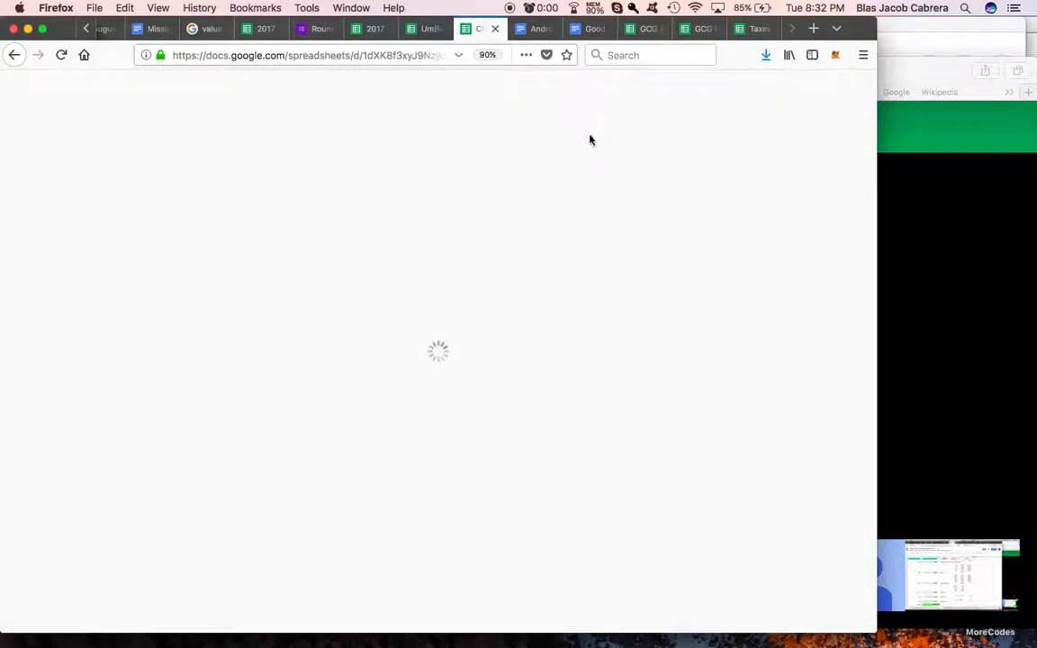
click(432, 30)
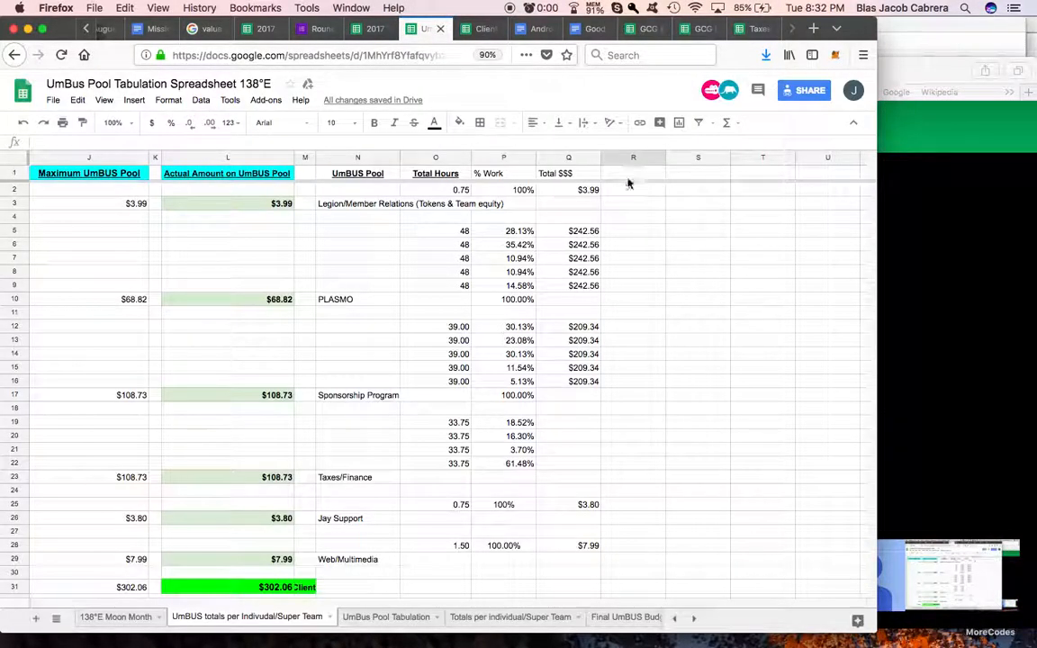
click(628, 179)
text(% of $$$)
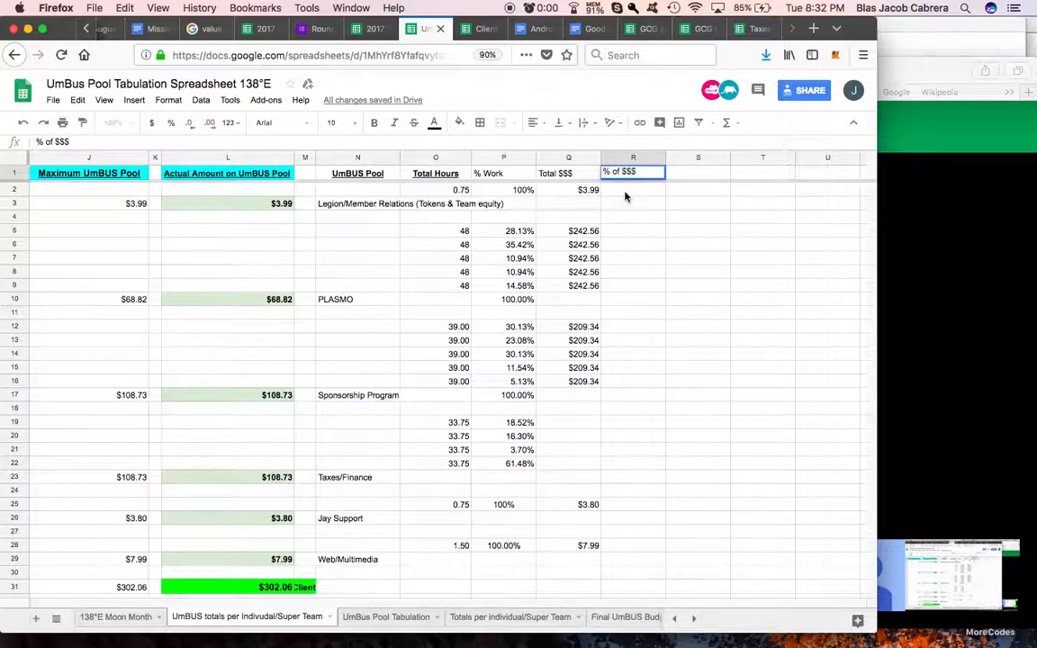
key(Return)
text(100)
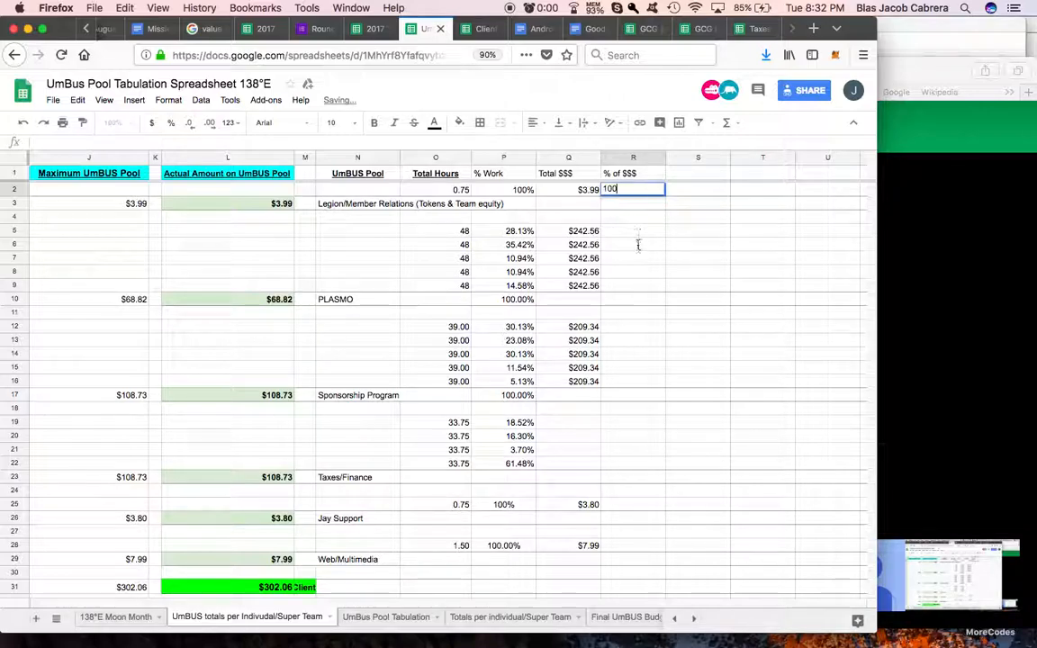
key(Return)
Step: Set the first PLASMO % of $$$ cell, R5, to the worker's 1.42x amount divided by Total $$$, =G5/Q5
click(633, 233)
text(=)
scroll(504, 225, left, 10)
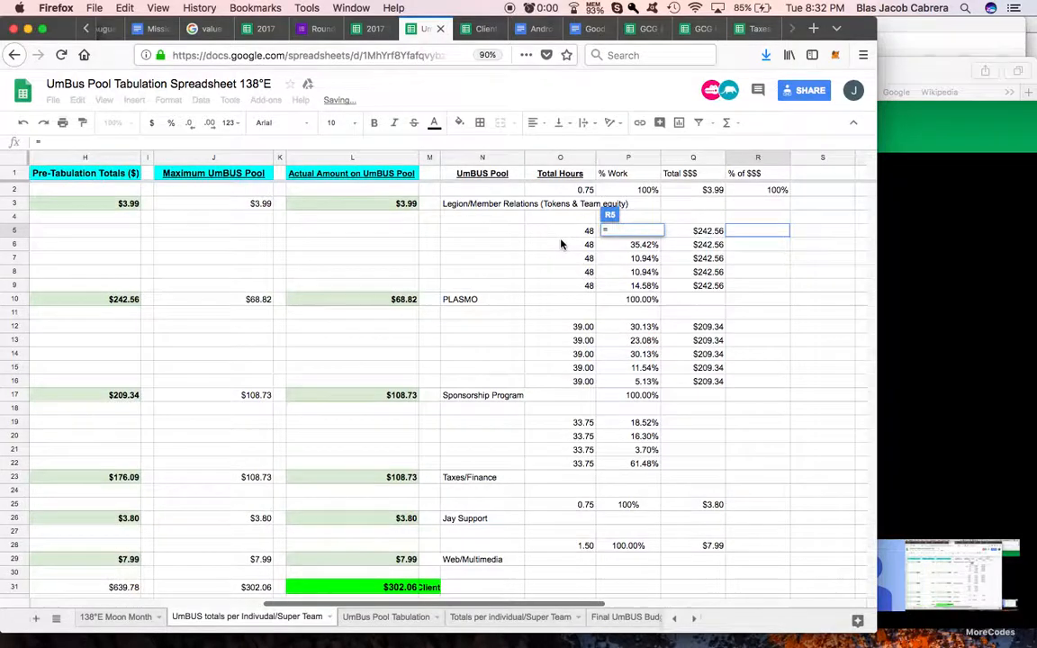
click(465, 233)
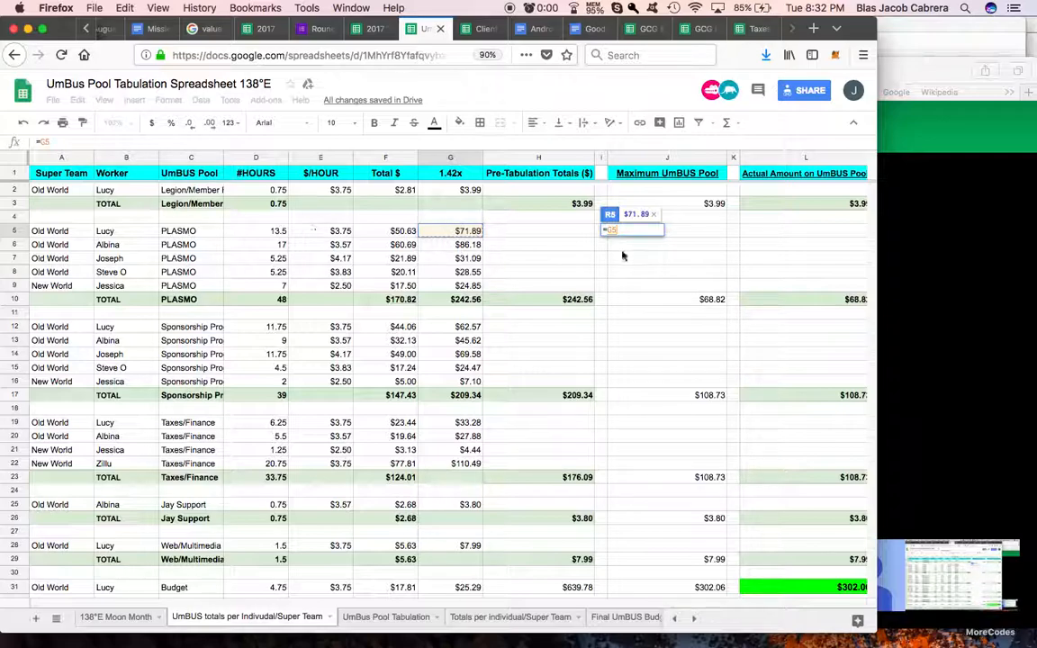
text(/)
scroll(656, 269, right, 10)
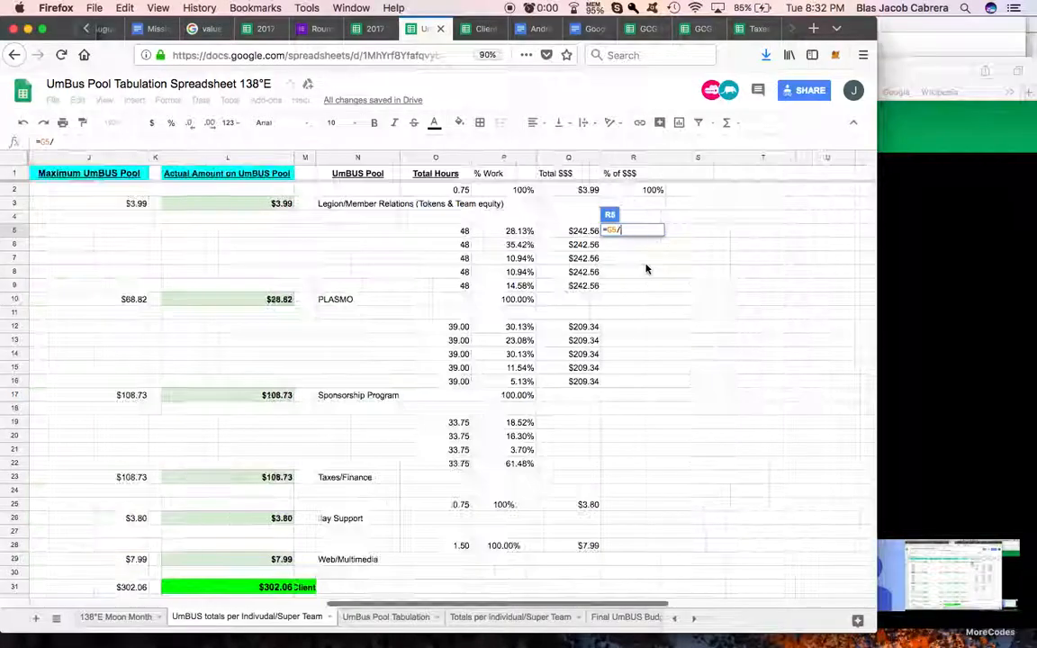
click(553, 235)
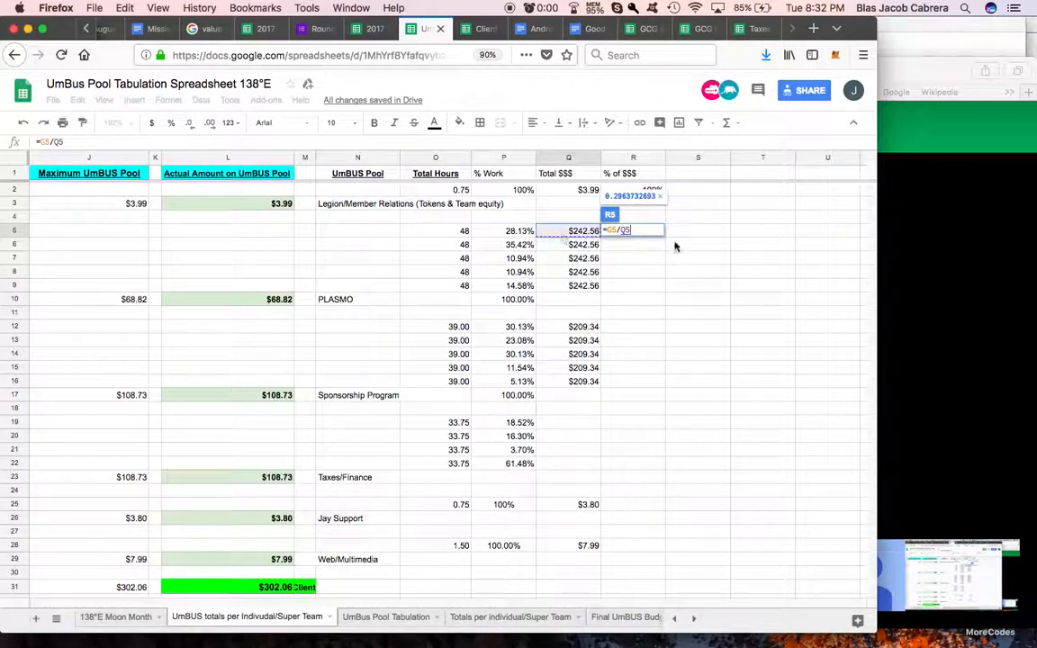
key(Return)
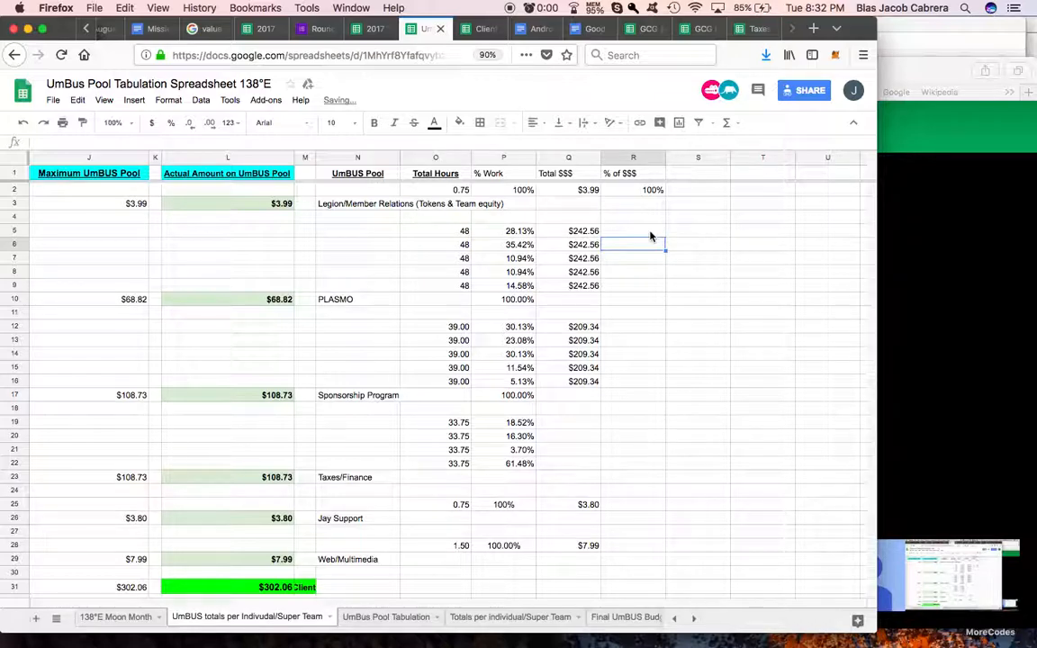
Step: Format R5 as a percentage and fill its formula down to R9 for the remaining PLASMO rows
click(652, 233)
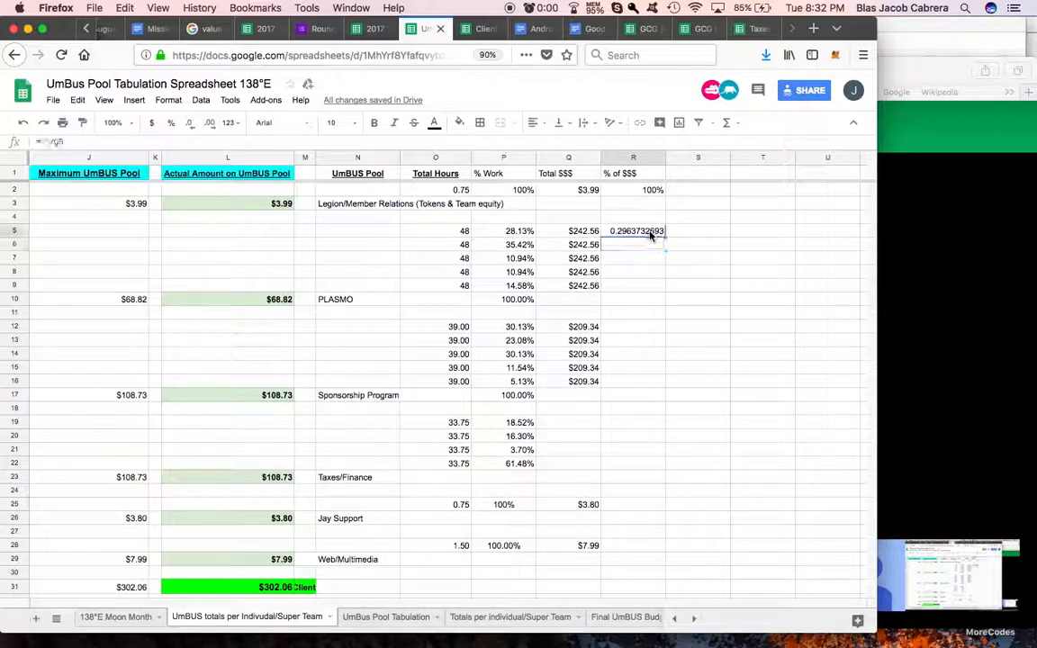
click(176, 132)
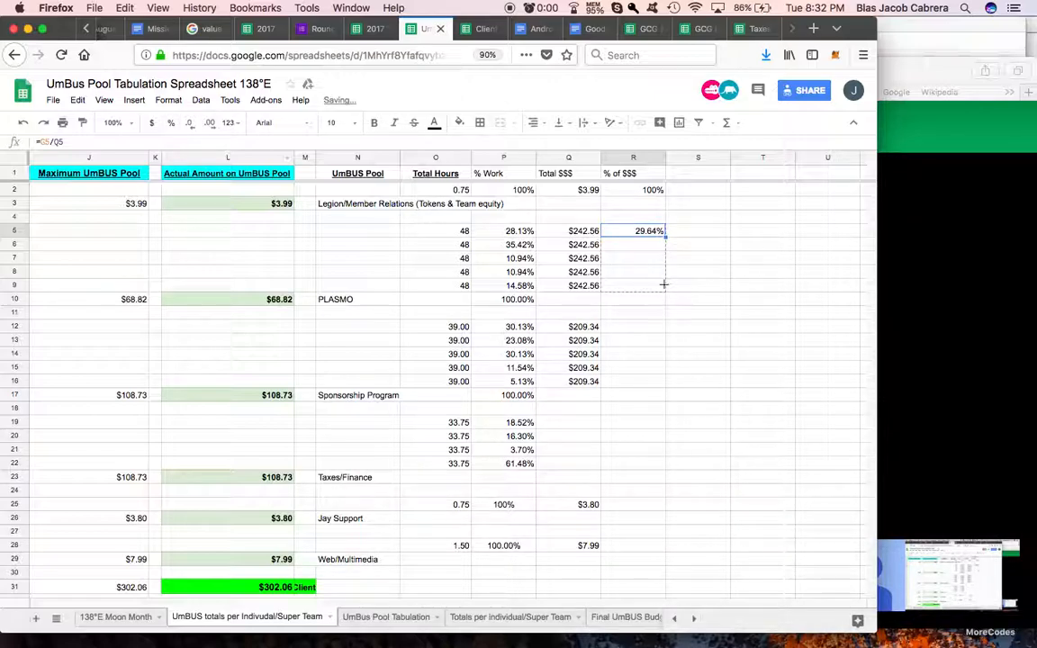
drag(663, 284, 664, 287)
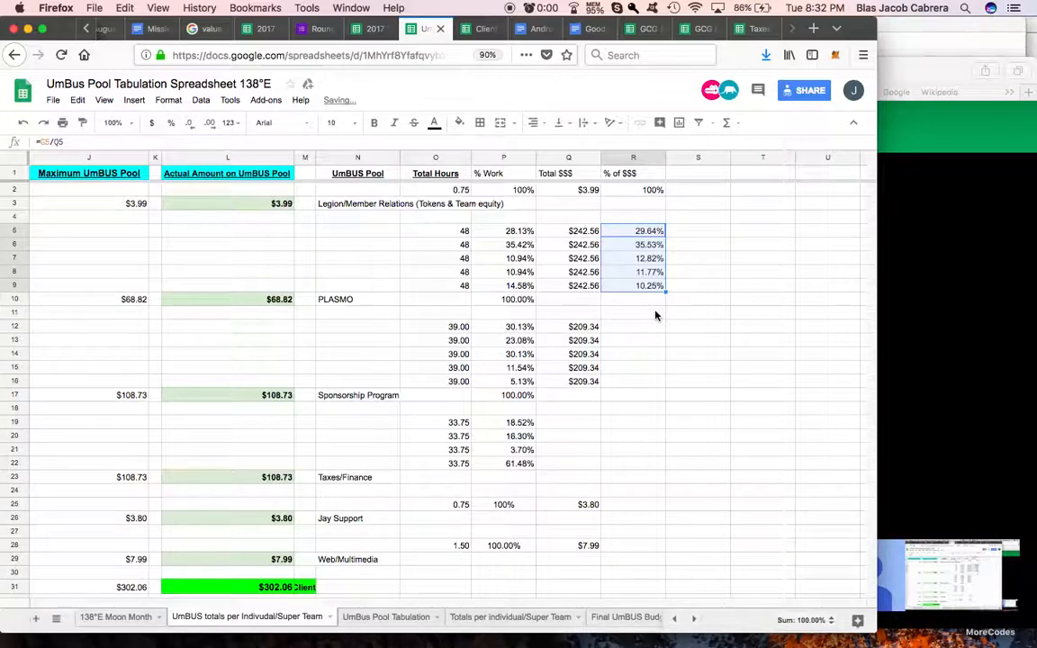
Step: Copy the PLASMO % of $$$ formula into R12 and fill it down to R16 for the Sponsorship Program rows
scroll(655, 314, down, 2)
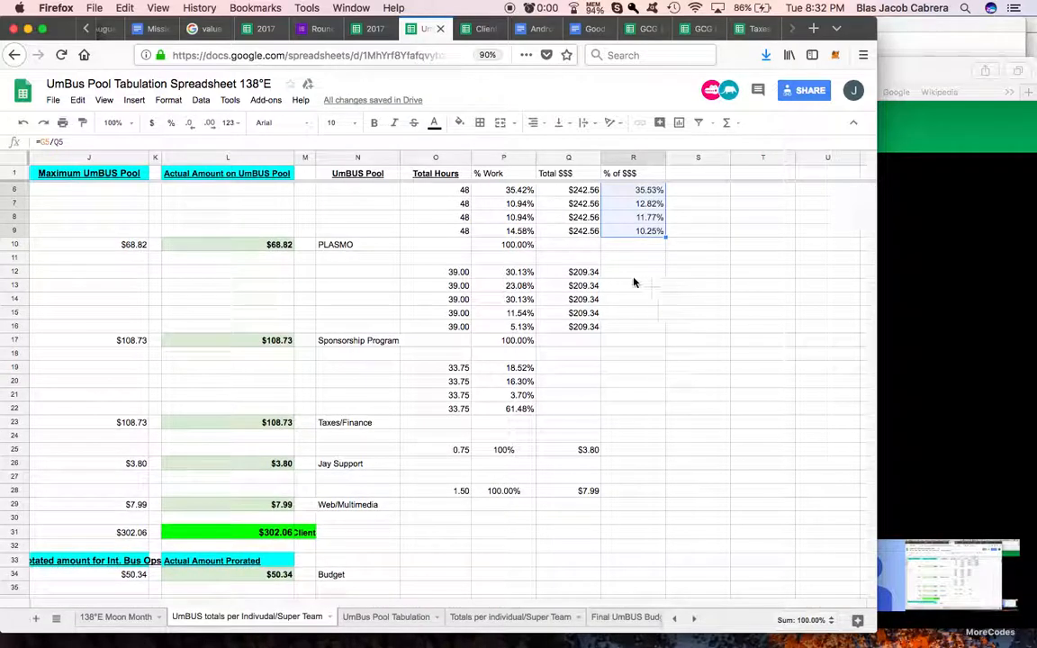
click(630, 274)
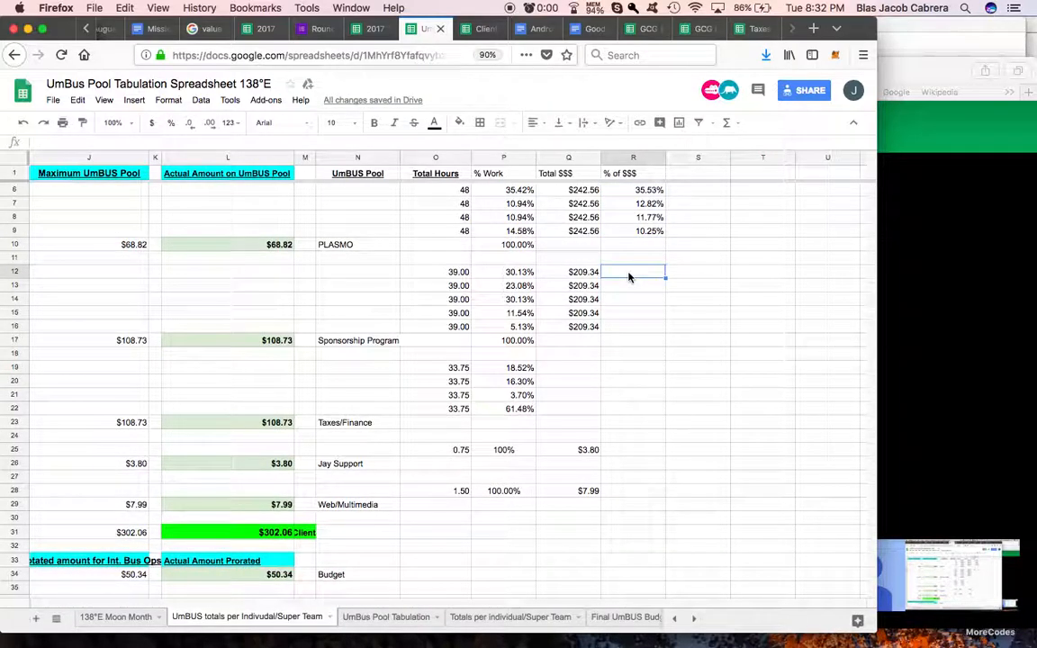
click(640, 233)
key(ctrl+c)
click(636, 274)
key(ctrl+v)
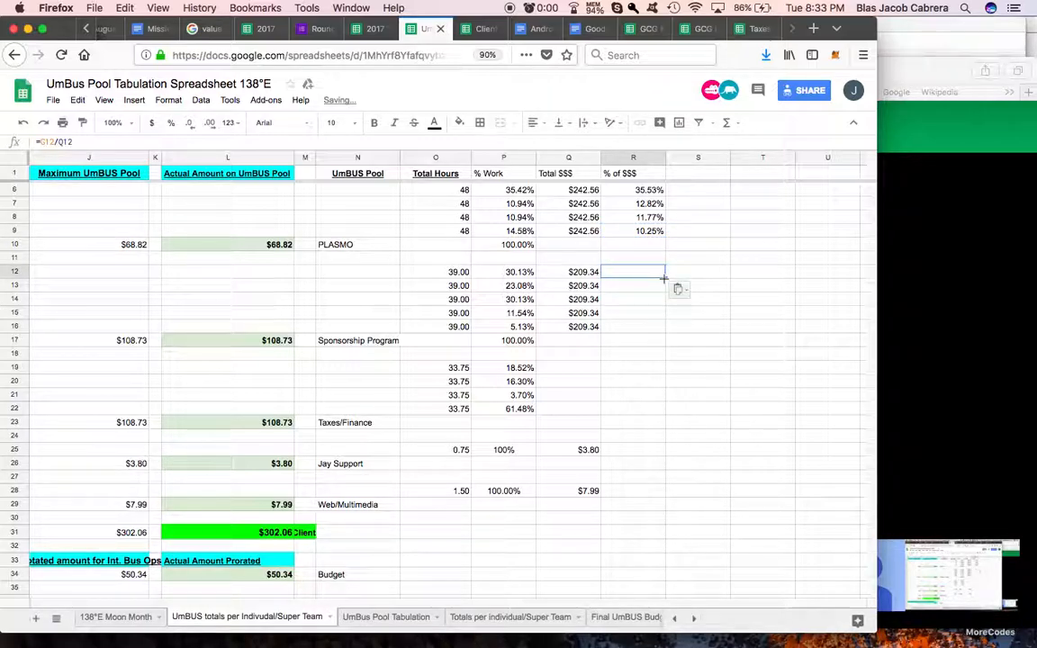
drag(662, 322, 662, 330)
Step: Set the first Taxes/Finance Total $$$ cell, Q19, to reference the pool's 1.42x total cell, G23
click(641, 371)
click(584, 371)
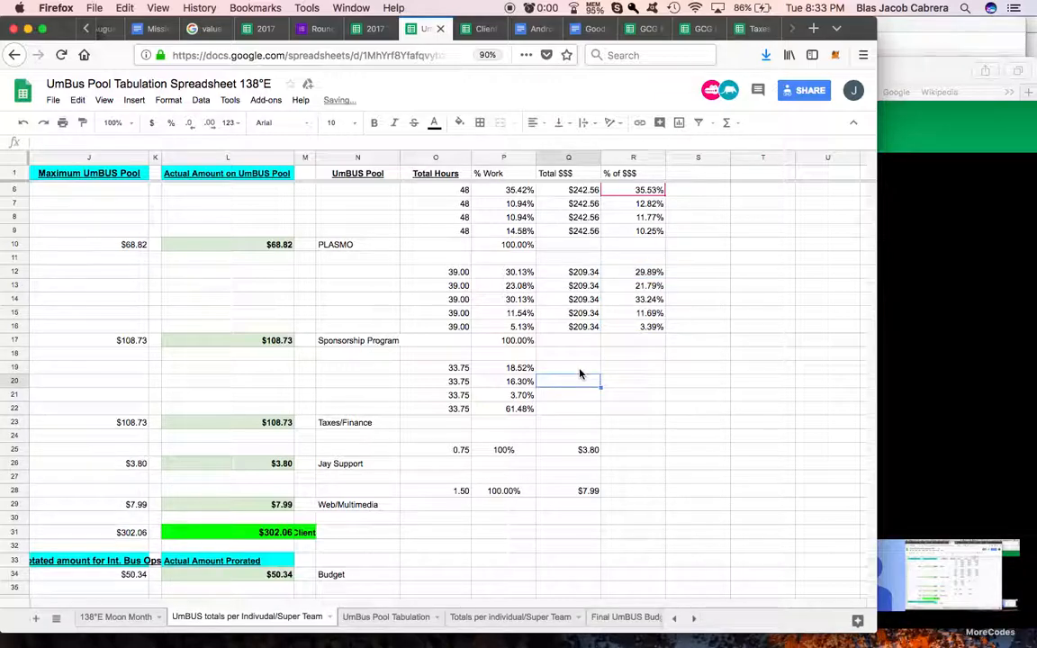
text(=)
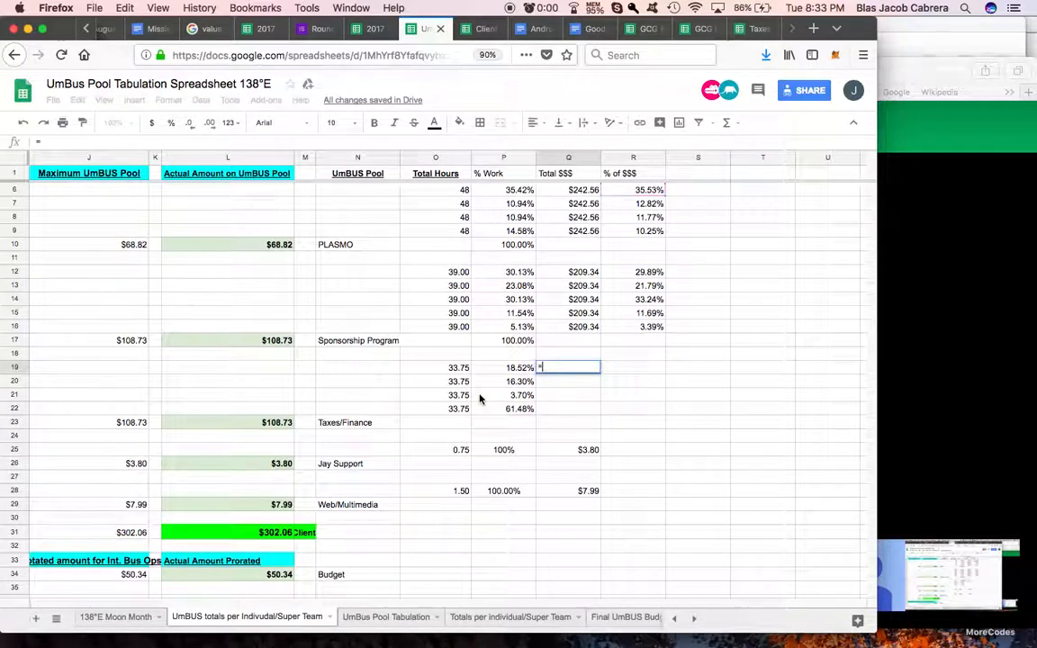
scroll(431, 352, left, 10)
click(457, 424)
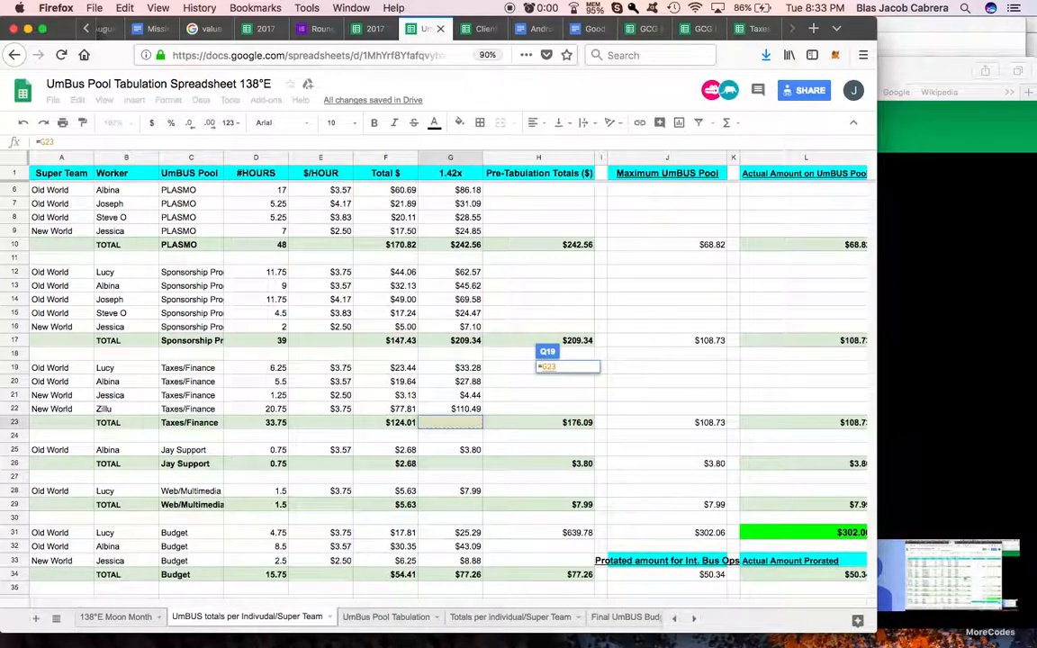
key(Return)
Step: Sum the Taxes/Finance 1.42x amounts G19:G22 in the pool's total cell, G23
scroll(525, 415, left, 10)
click(460, 422)
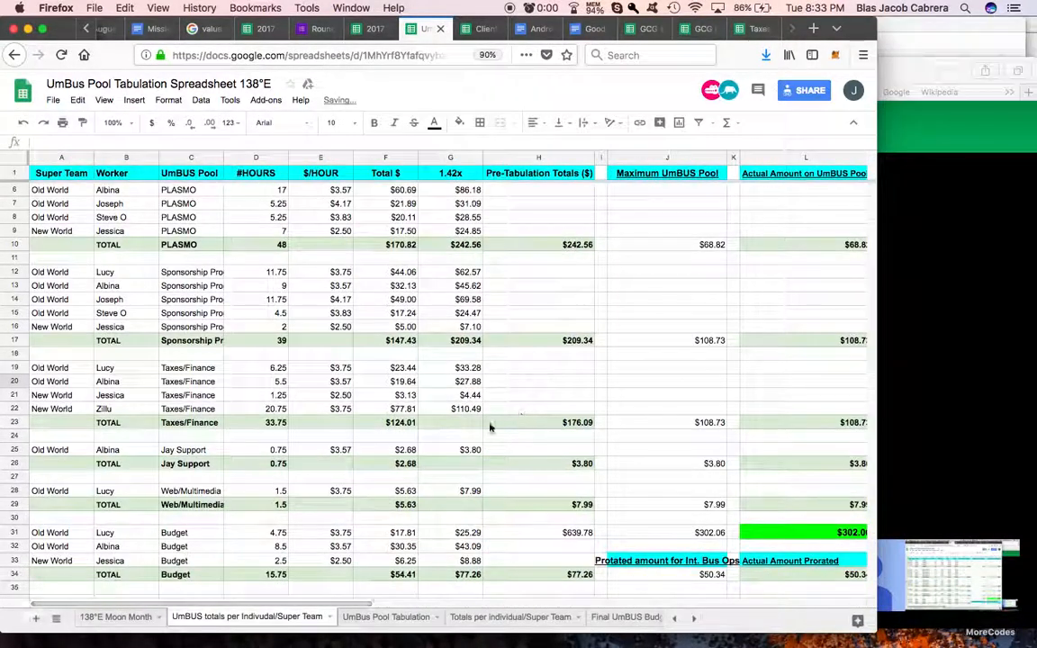
click(726, 122)
click(738, 146)
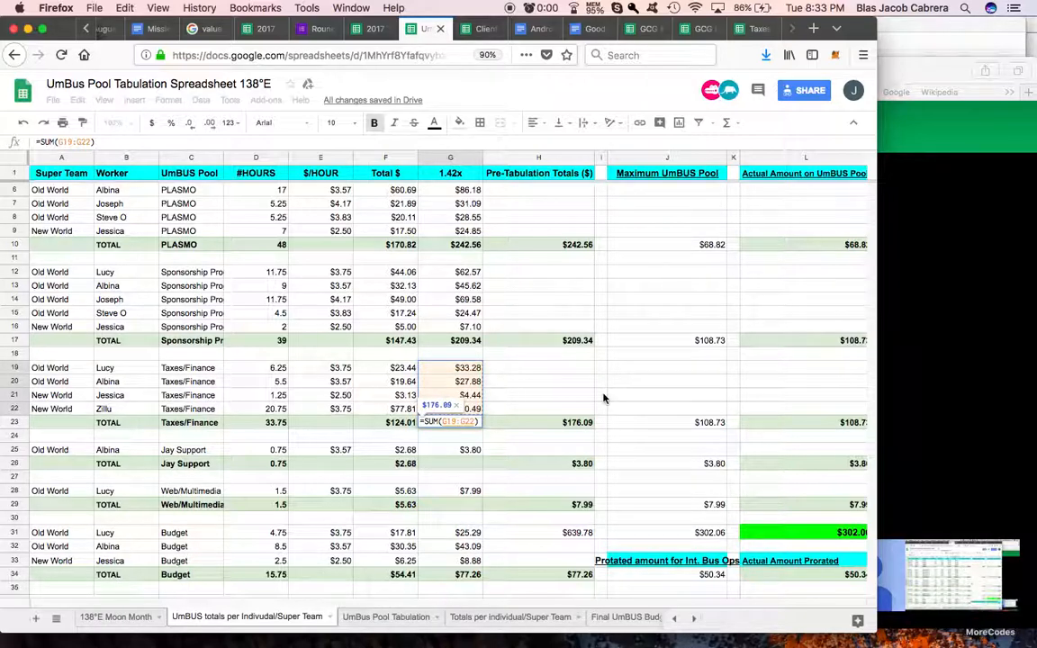
key(Return)
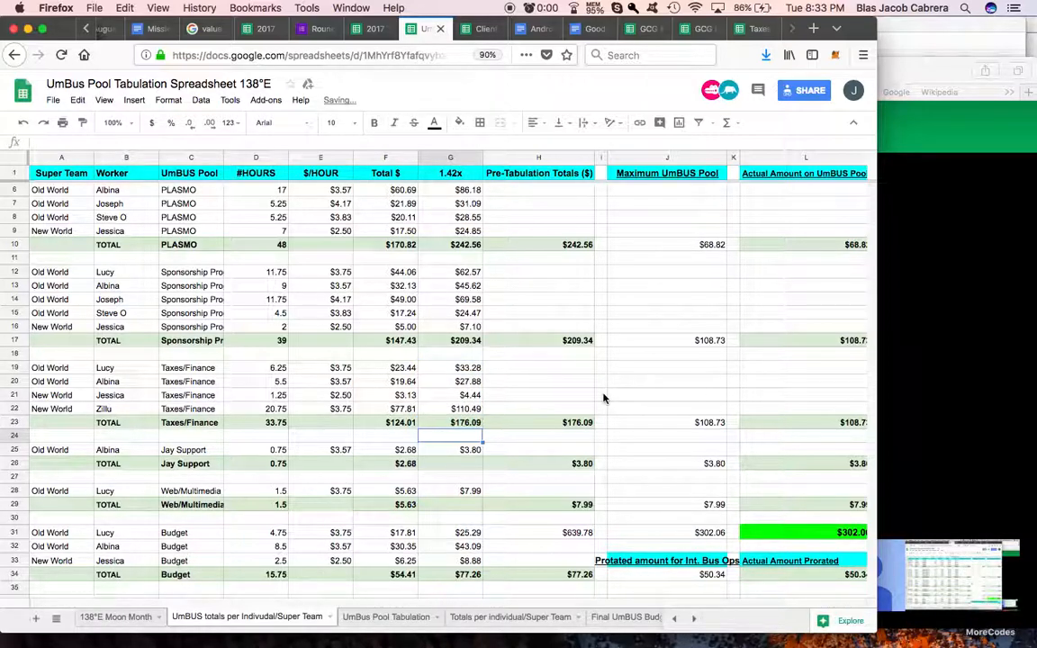
Step: Set Q20 to reference Q19 and fill the formula down to Q22 for the remaining Taxes/Finance rows
scroll(657, 394, right, 5)
scroll(658, 394, right, 3)
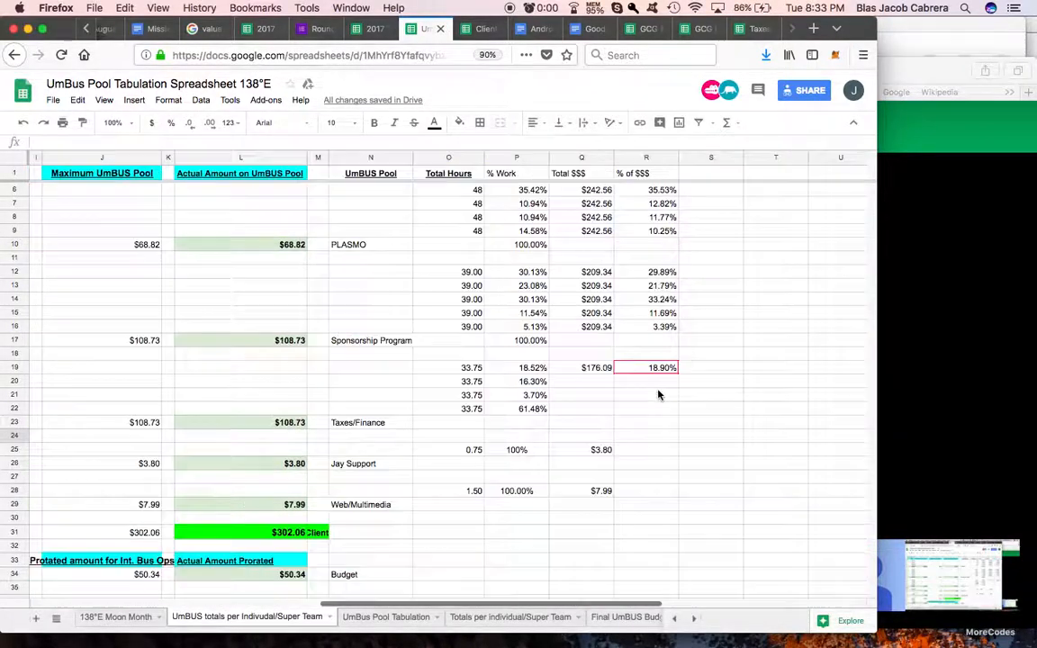
click(595, 382)
text(=)
click(596, 369)
key(Return)
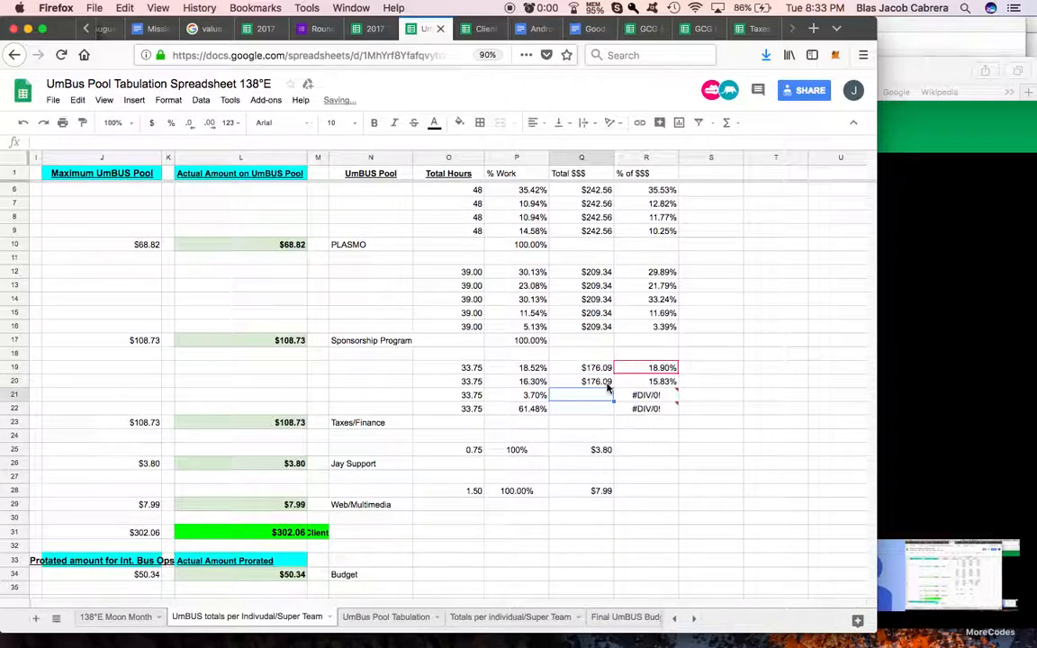
click(611, 385)
drag(613, 412, 665, 418)
scroll(662, 387, down, 2)
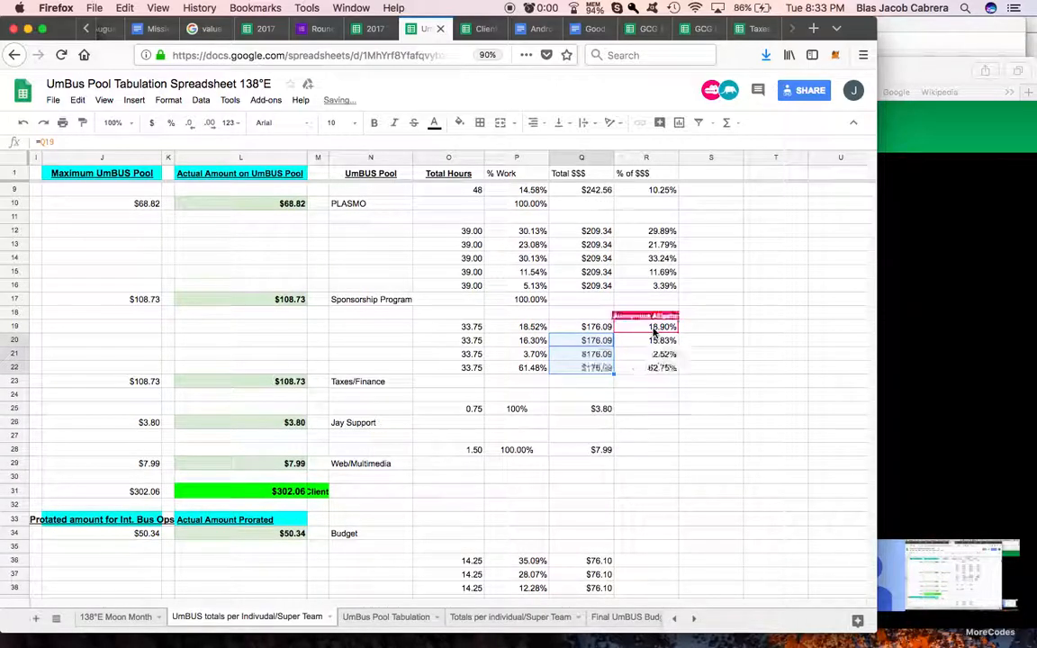
Step: Paste the copied % of $$$ formula into R25 for Jay Support and R28 for Web/Multimedia
click(651, 409)
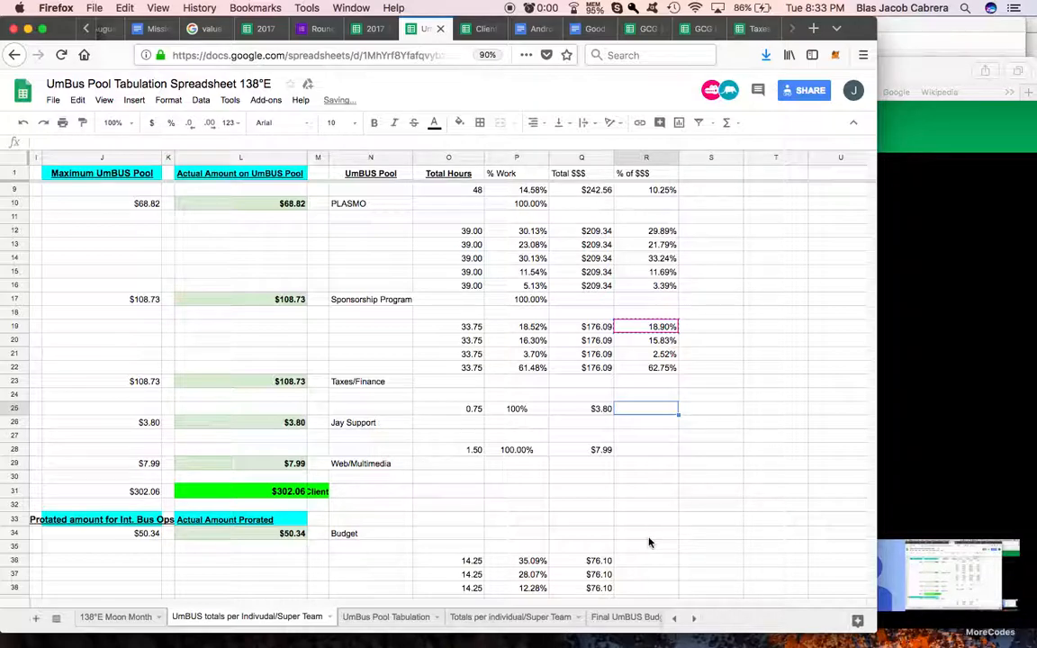
key(Down)
key(Down)
key(Down)
key(ctrl+v)
scroll(650, 542, down, 1)
scroll(650, 542, down, 2)
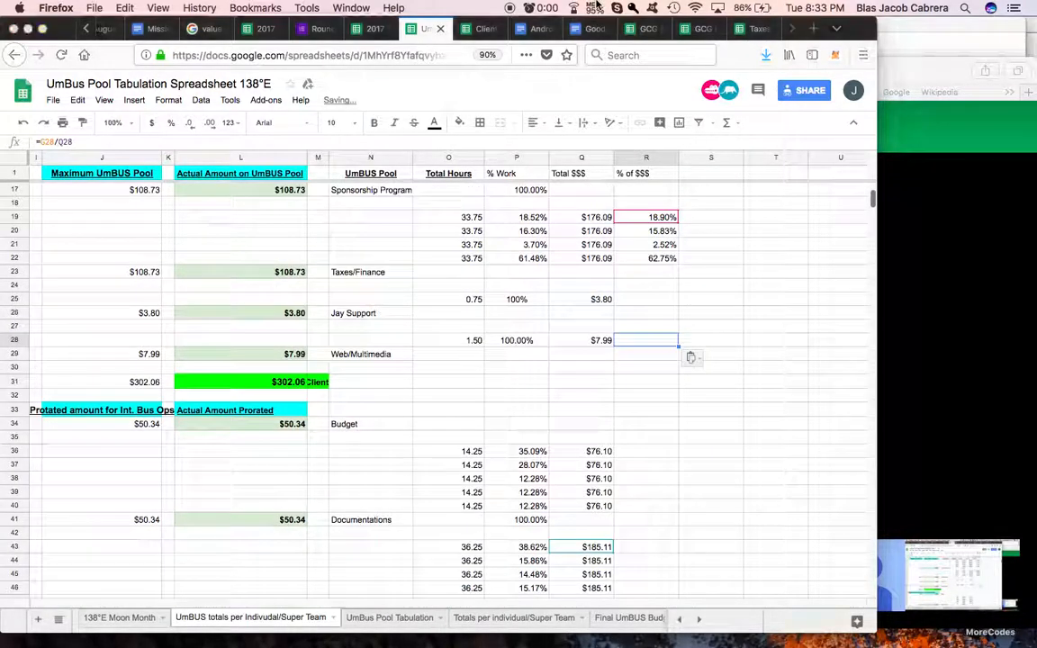
click(590, 7)
click(652, 199)
click(590, 6)
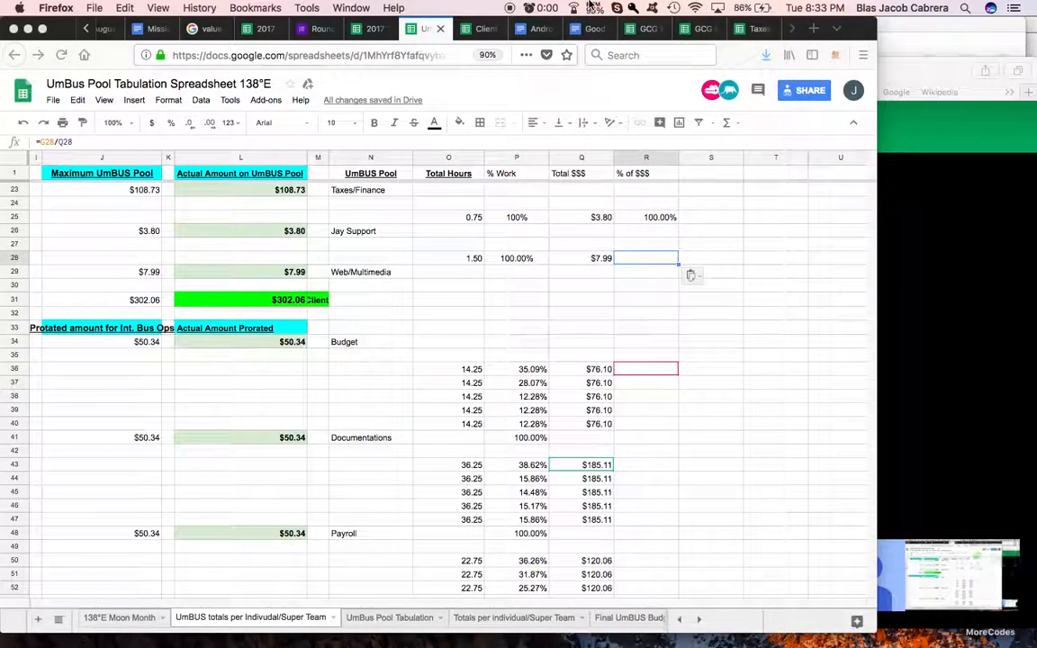
click(640, 375)
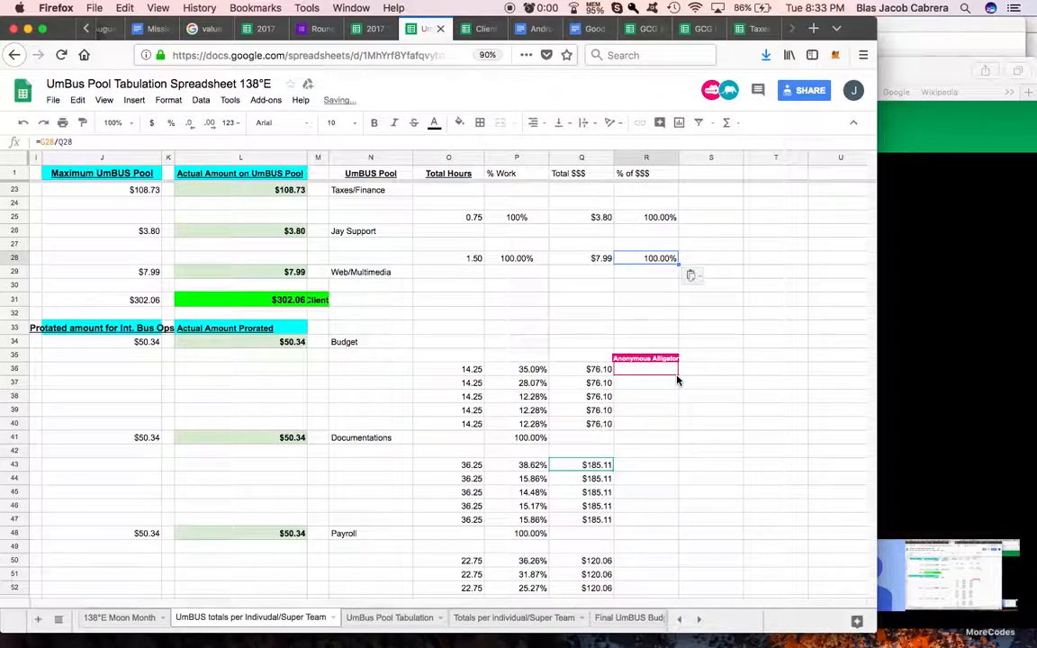
Step: Paste the % of $$$ formula into R43 and fill it down to R47 for the Payroll rows
click(654, 470)
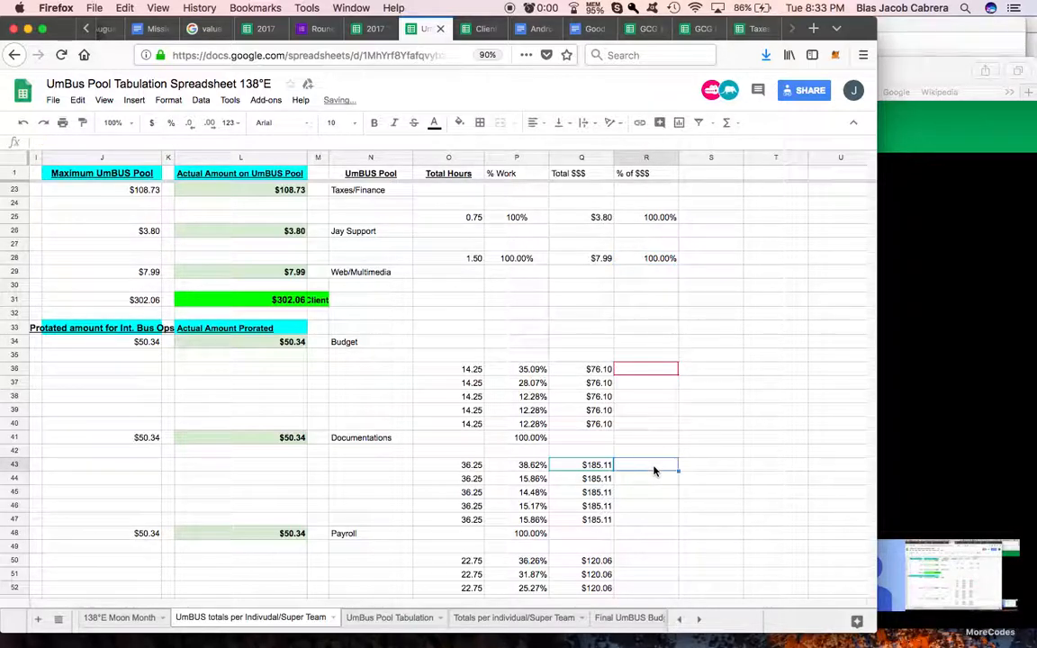
key(super+v)
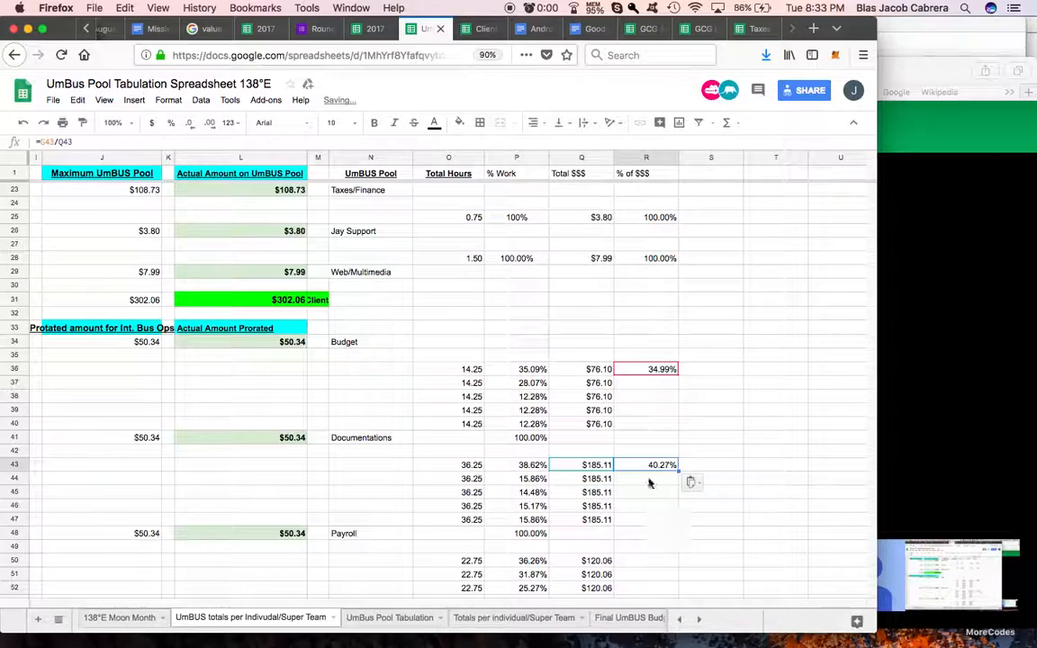
drag(678, 470, 677, 520)
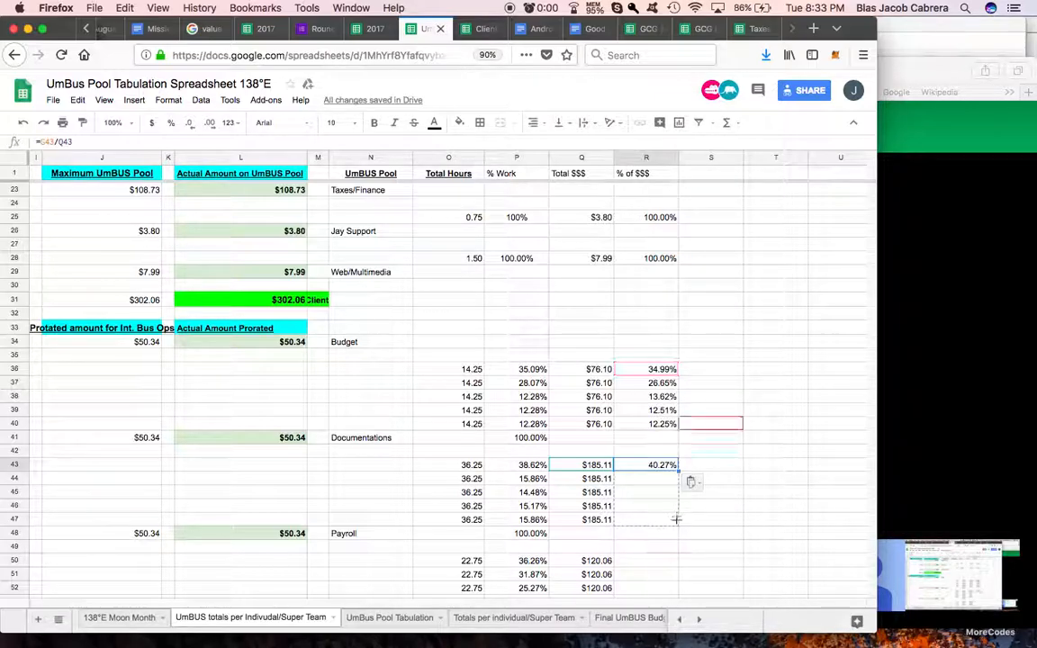
Step: Paste the % of $$$ formula into R50 and fill it down to R53 for the UmBUS Internal Work rows
scroll(645, 510, down, 1)
scroll(645, 511, down, 3)
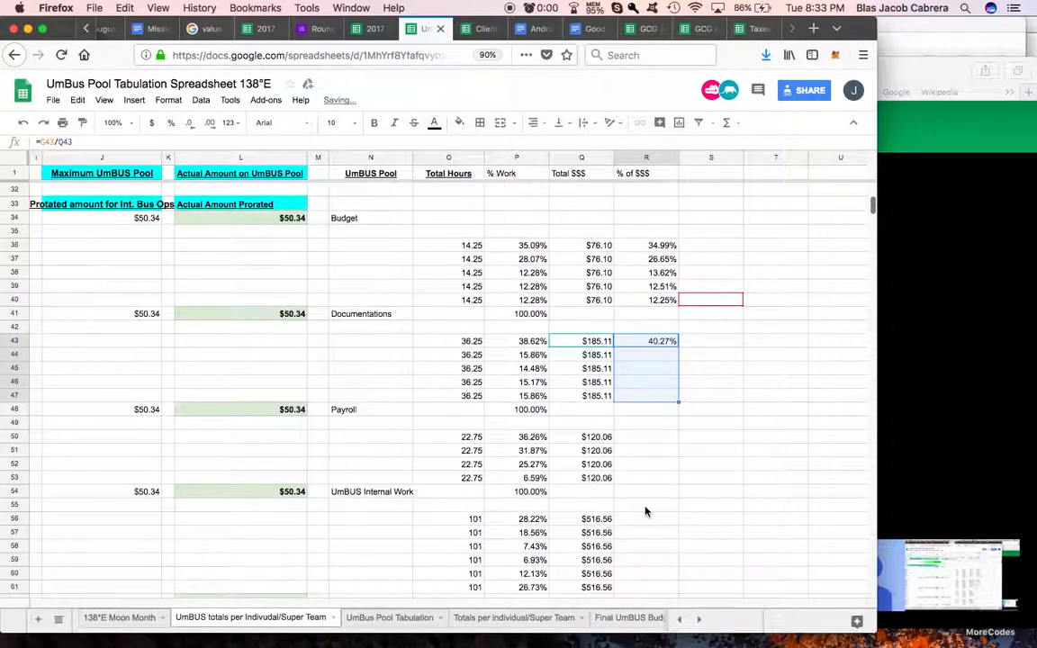
click(647, 425)
key(super+v)
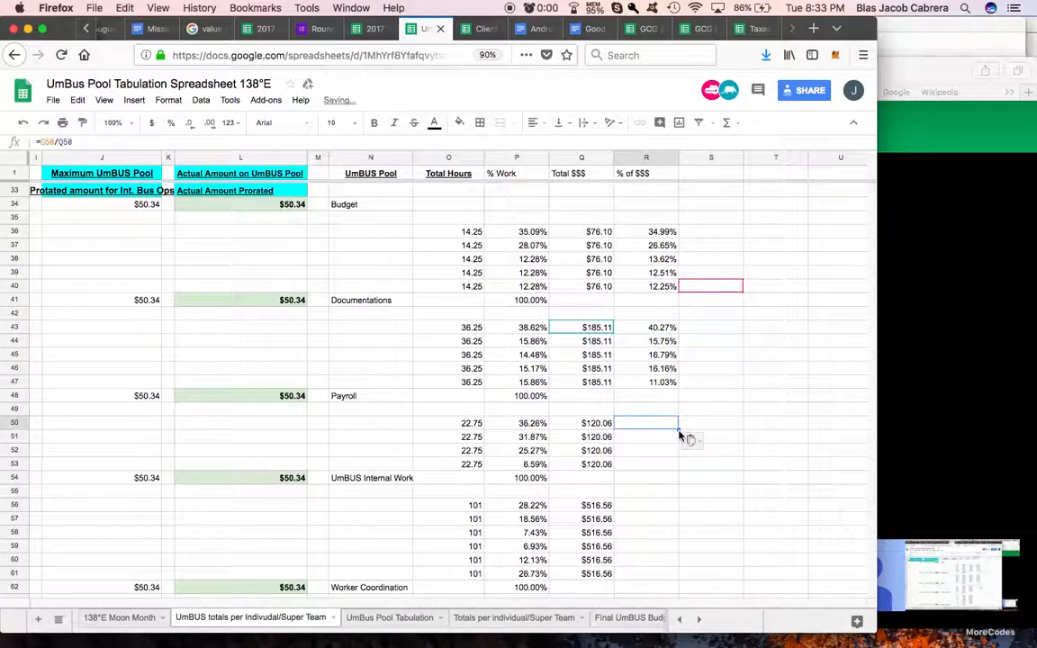
drag(679, 430, 677, 468)
Step: Paste the % of $$$ formula into R56 and fill it down to R61 for the Worker Coordination rows
click(648, 509)
key(super+v)
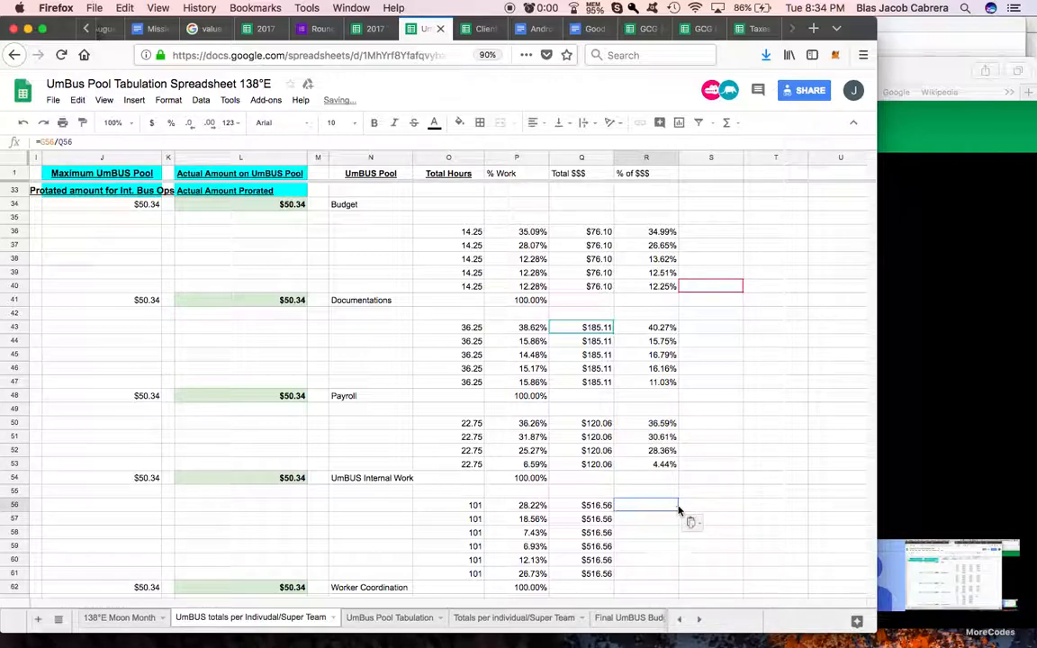
drag(680, 511, 676, 573)
Step: Review the filled Total $$$ and % of $$$ columns across all the pools
scroll(650, 538, down, 2)
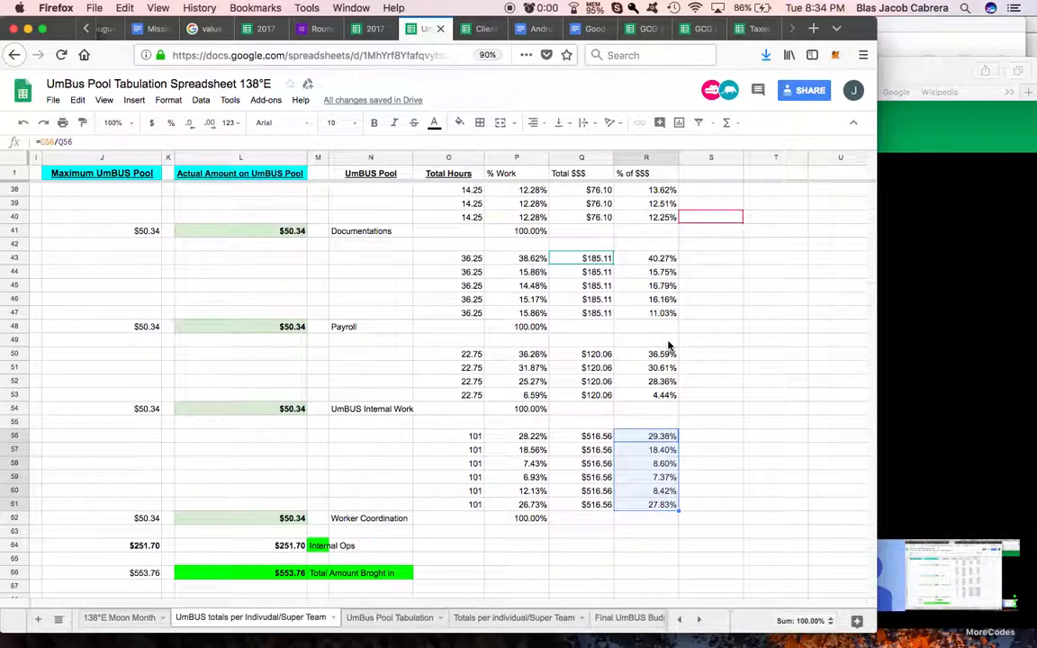
scroll(668, 346, up, 5)
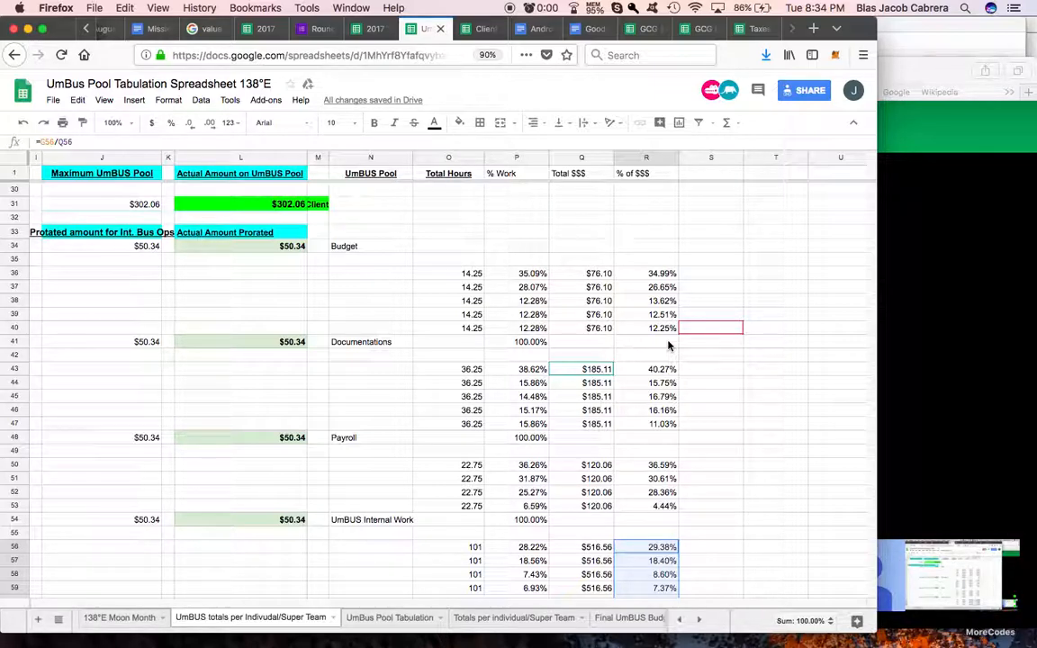
scroll(643, 393, up, 5)
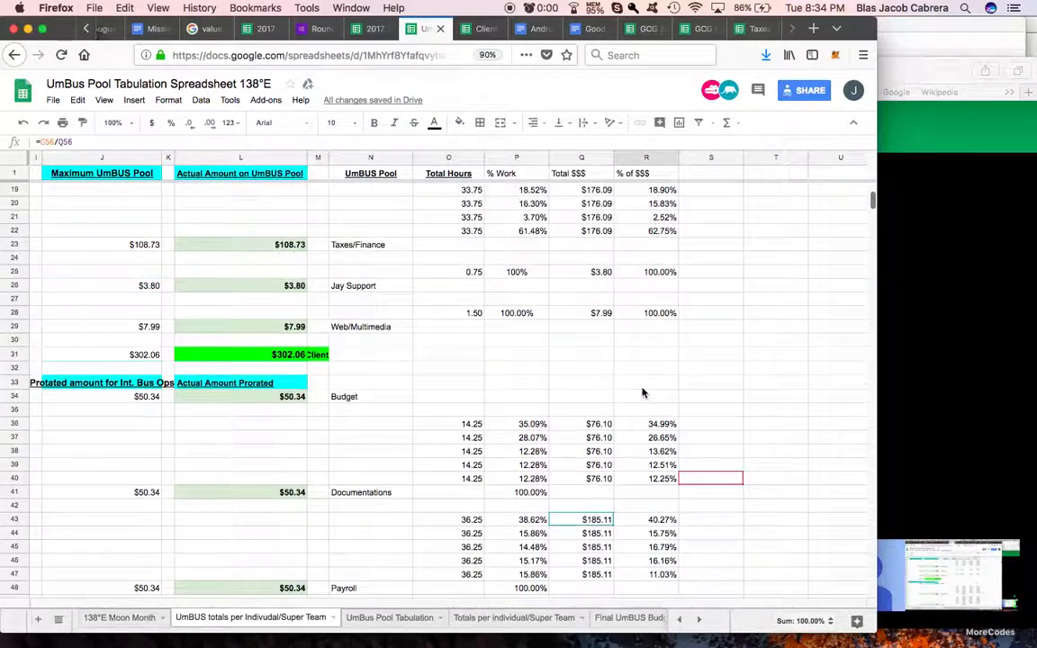
scroll(643, 393, down, 10)
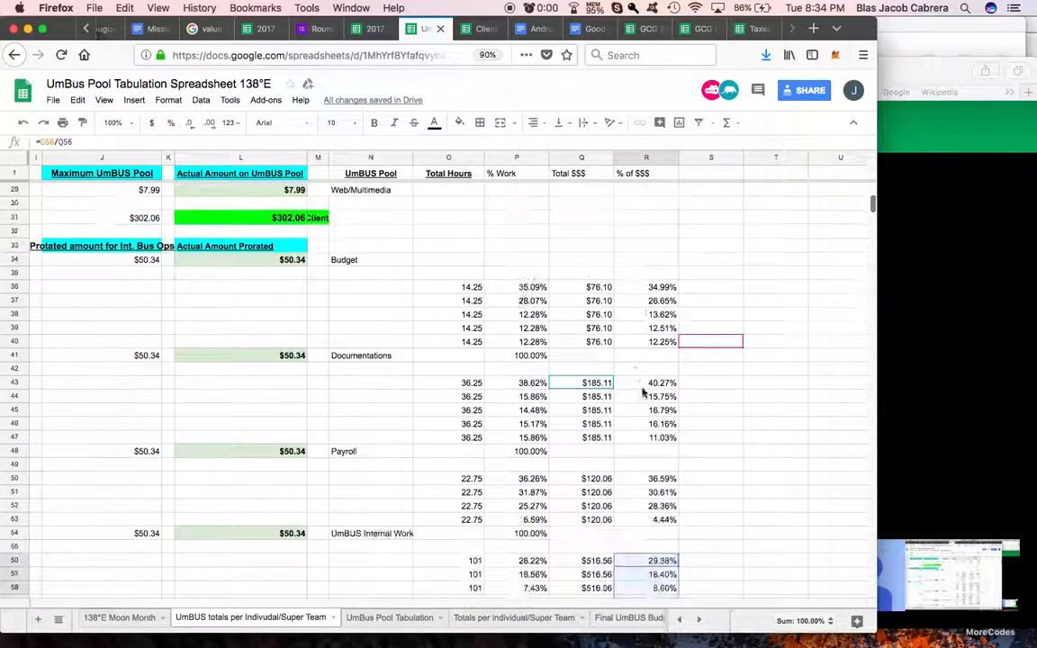
scroll(642, 393, up, 17)
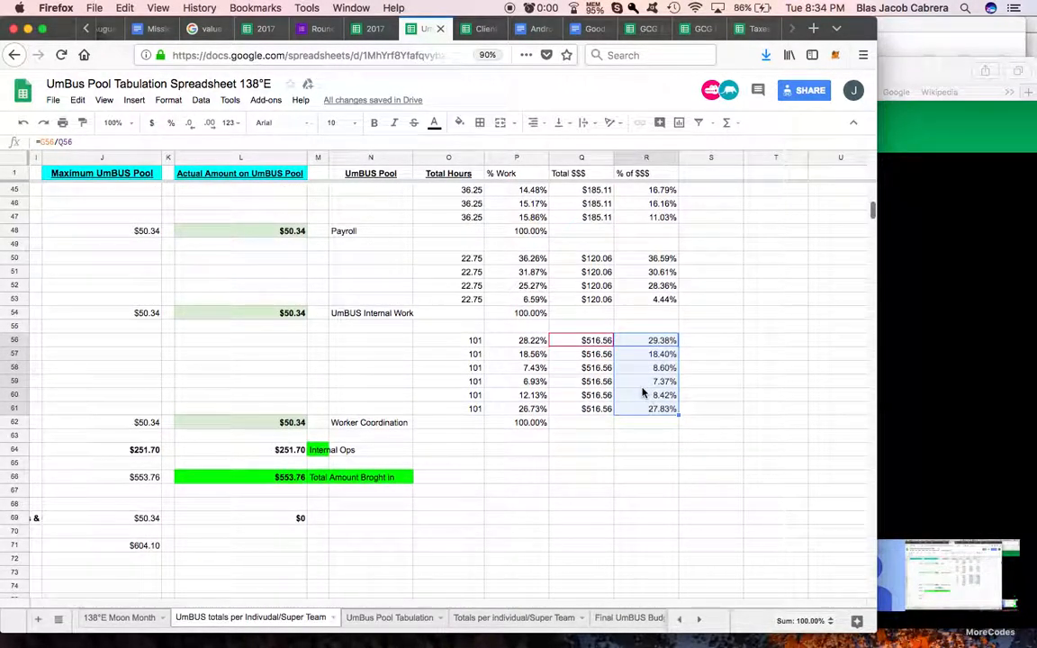
scroll(643, 392, left, 2)
scroll(643, 392, right, 2)
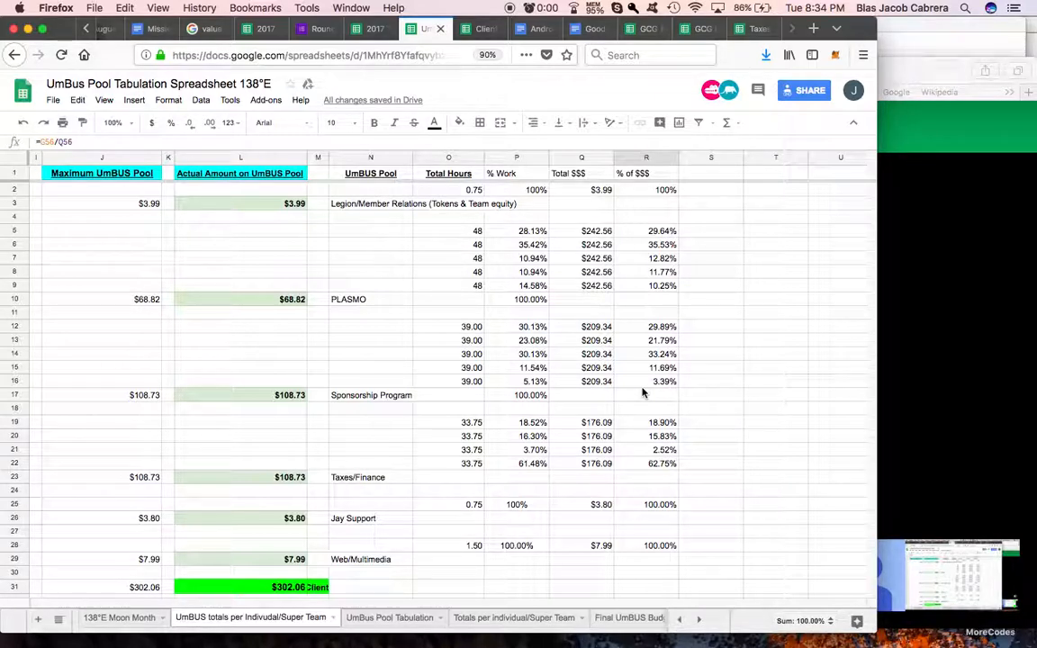
Step: Copy the grey divider column T from the Client Income spreadsheet into column S of the UmBUS totals sheet and narrow it
click(484, 28)
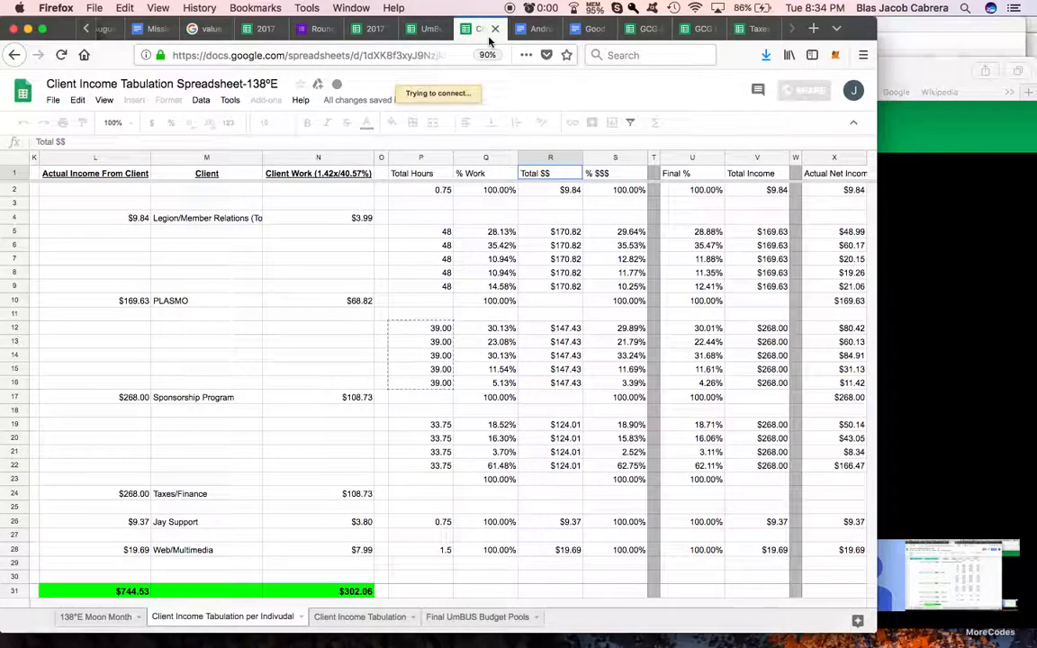
click(654, 160)
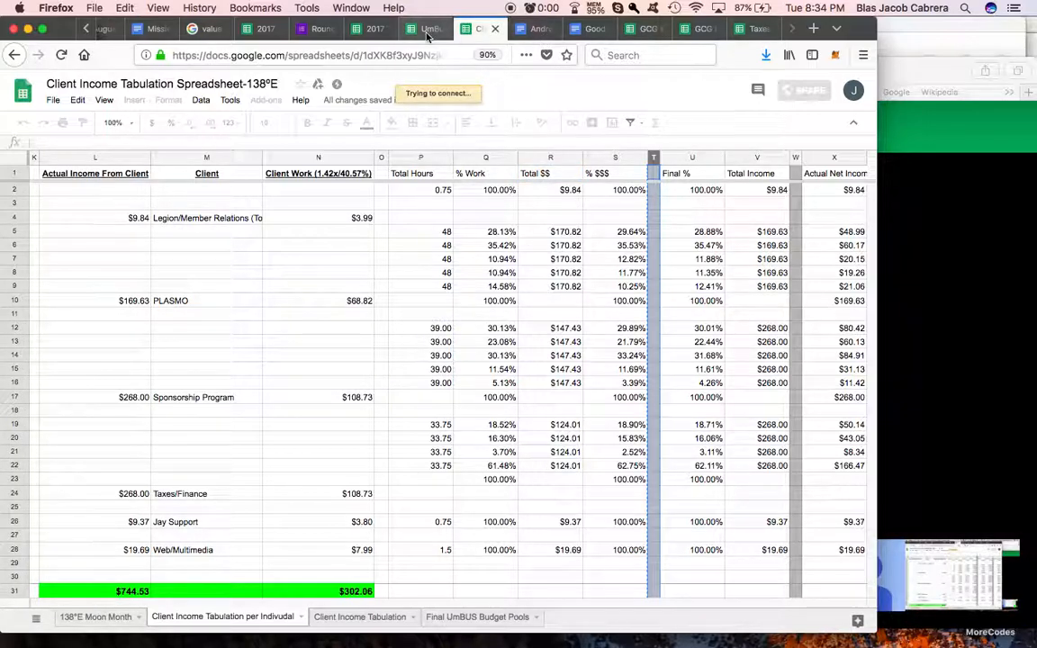
click(428, 29)
click(693, 158)
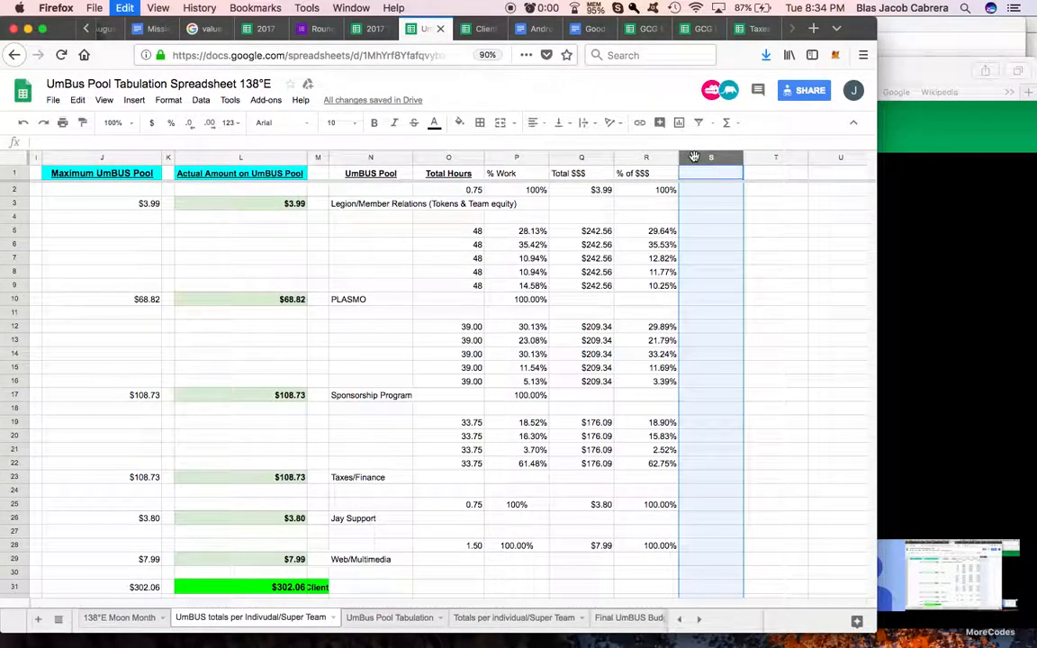
mouse_move(694, 157)
mouse_down()
mouse_move(745, 157)
mouse_move(693, 158)
mouse_up()
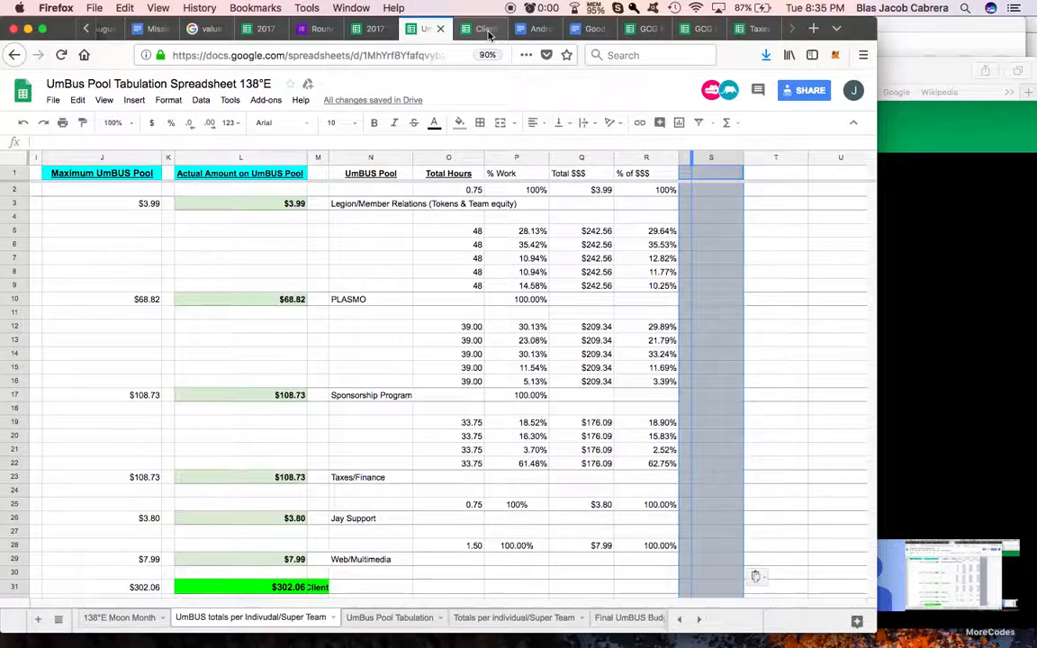
Step: Check the Final % column's formula in U2 of the Client Income spreadsheet, and return to the UmBUS totals sheet
click(486, 30)
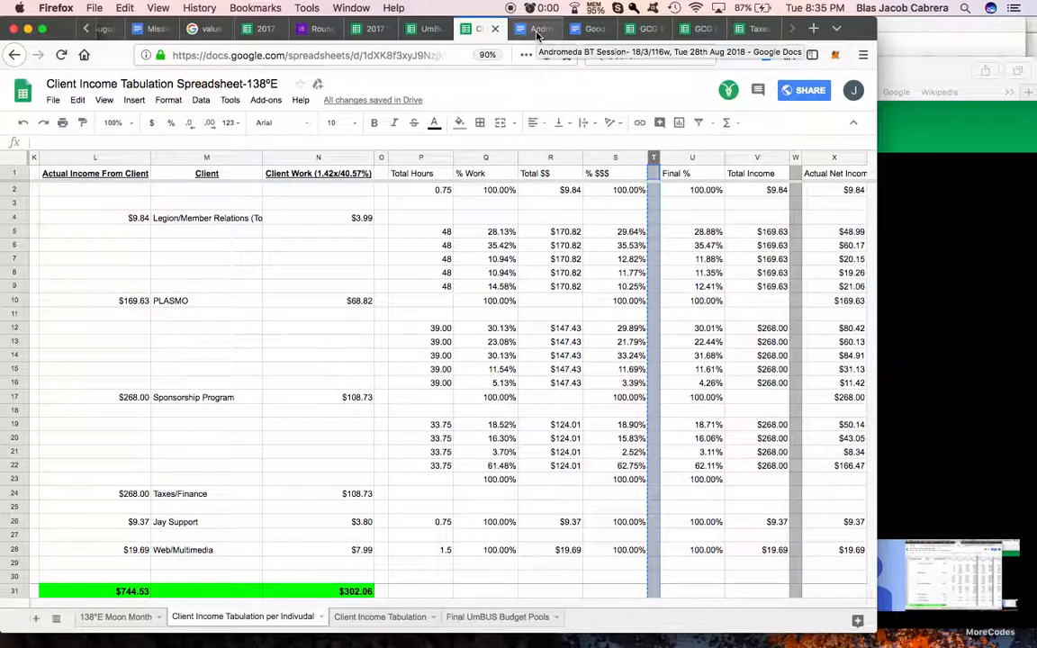
click(538, 30)
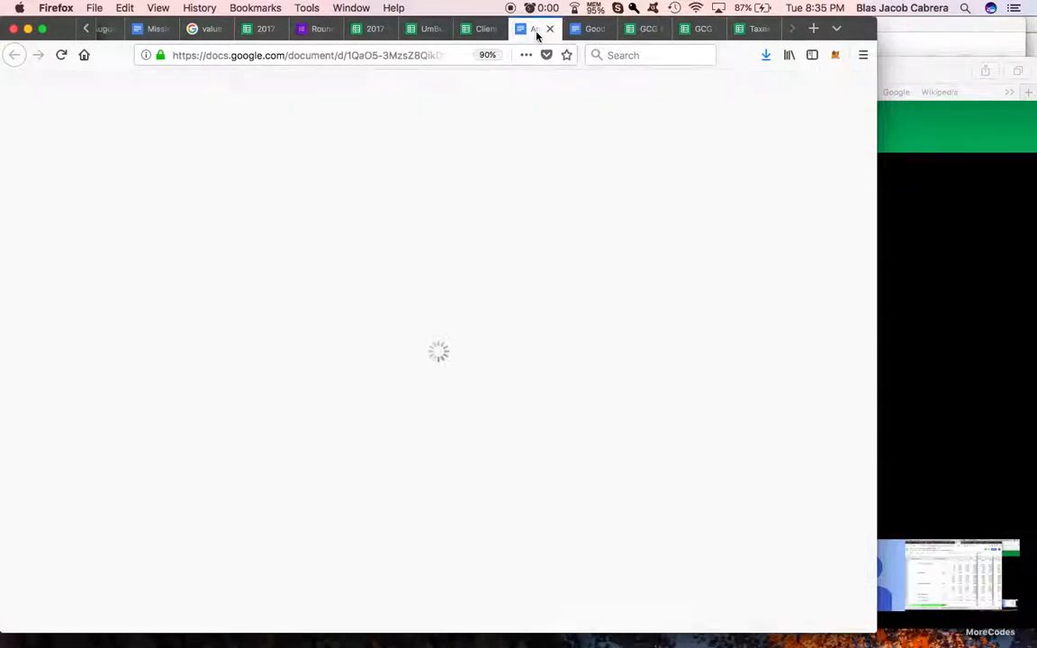
click(428, 30)
key(ctrl+Tab)
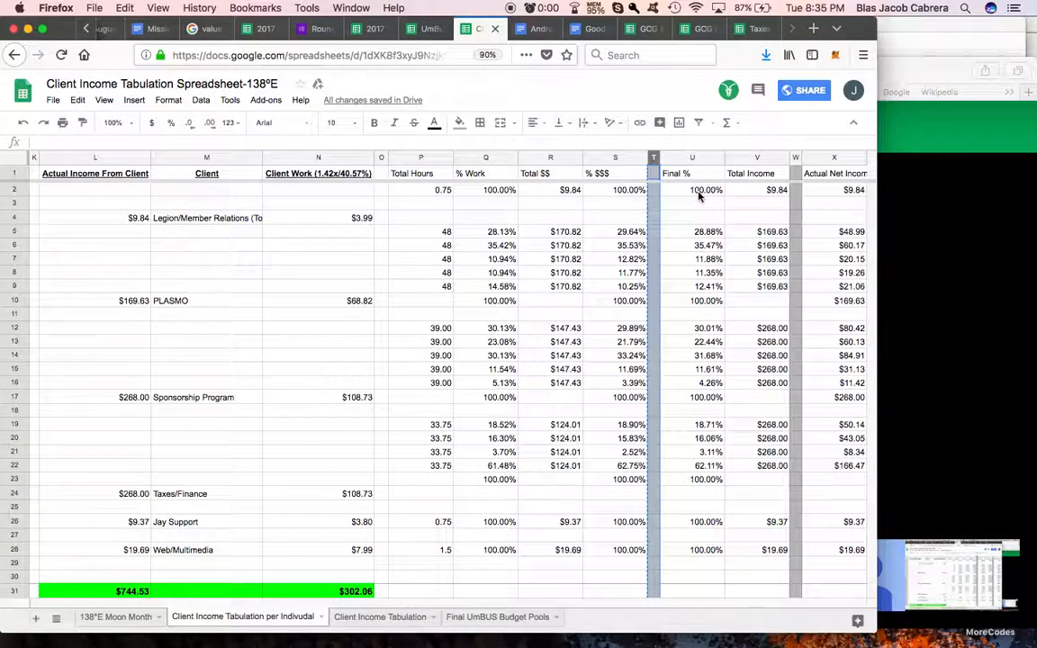
click(699, 191)
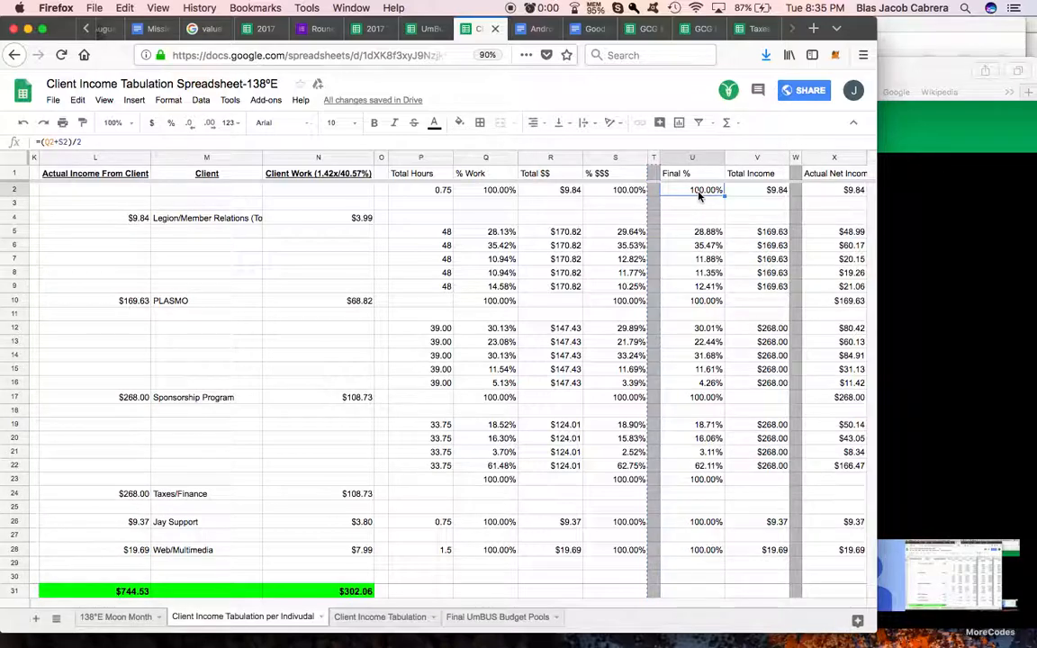
key(ctrl+Tab)
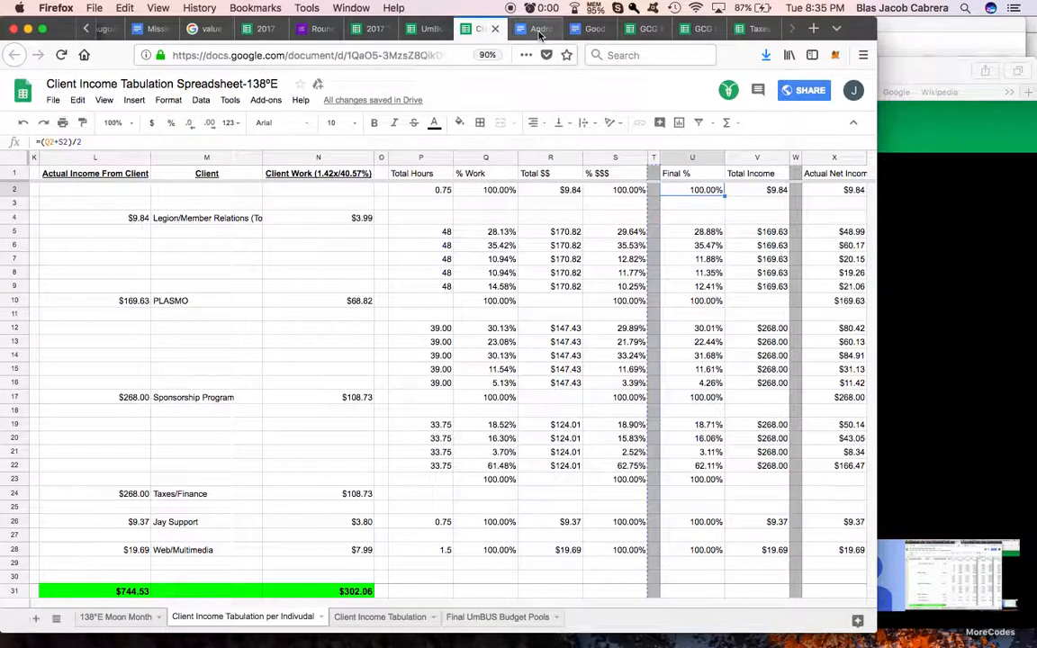
key(ctrl+shift+Tab)
key(ctrl+shift+Tab)
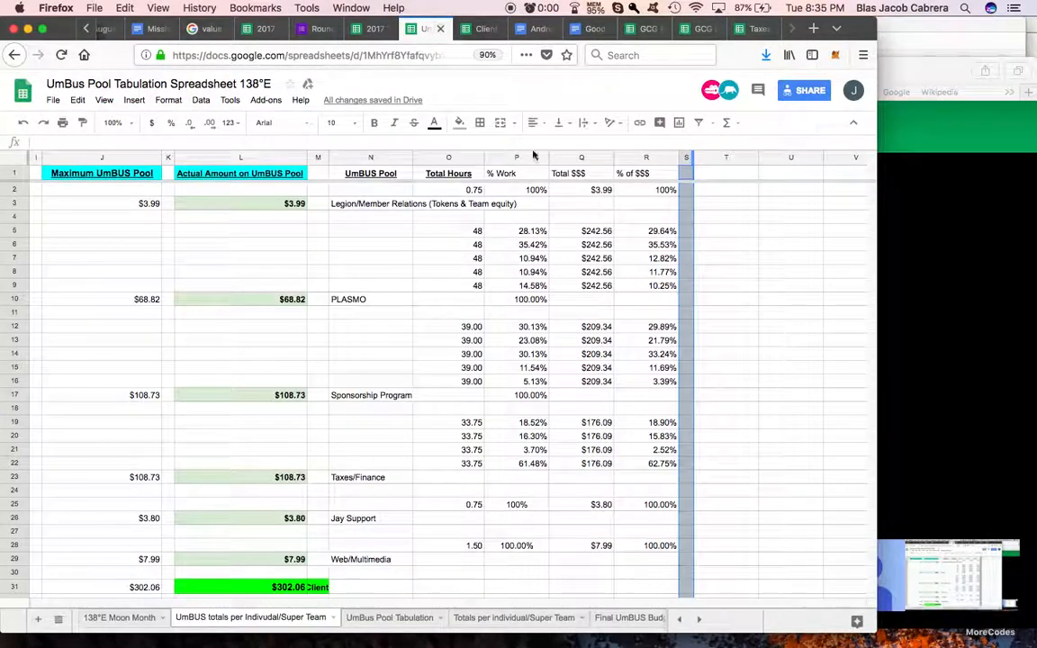
Step: Add the column header "Final %" in T1 of the UmBUS totals sheet
click(728, 175)
text(Final %)
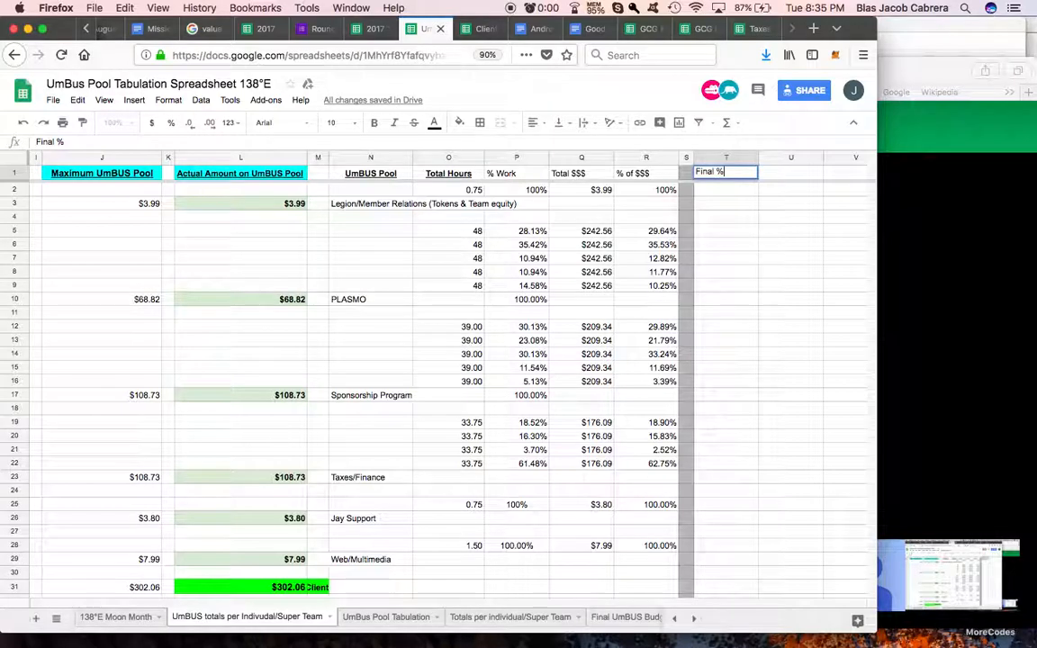
key(Return)
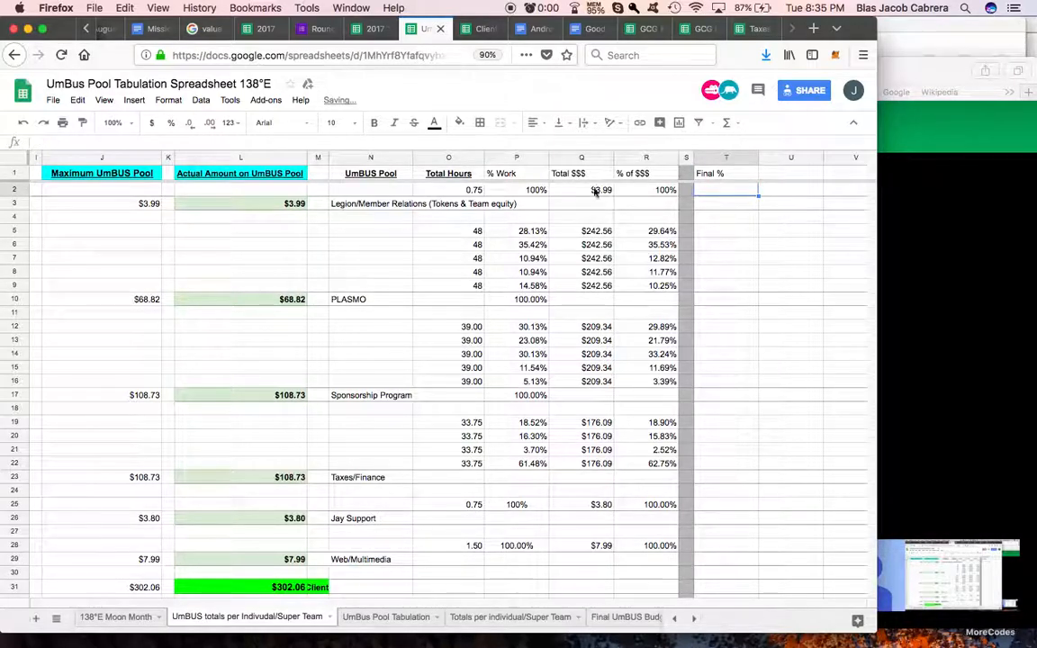
Step: Enter the Final % formula =(P2+R2/2) in T2, combining the % Work and % of $$$ cells
text(=()
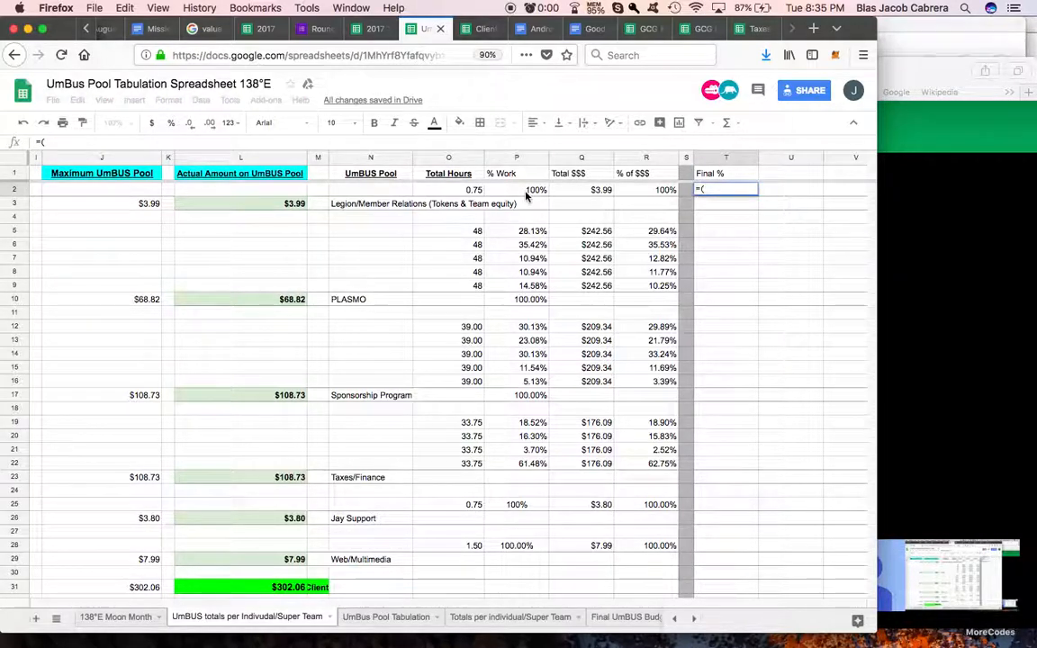
click(529, 191)
text(+)
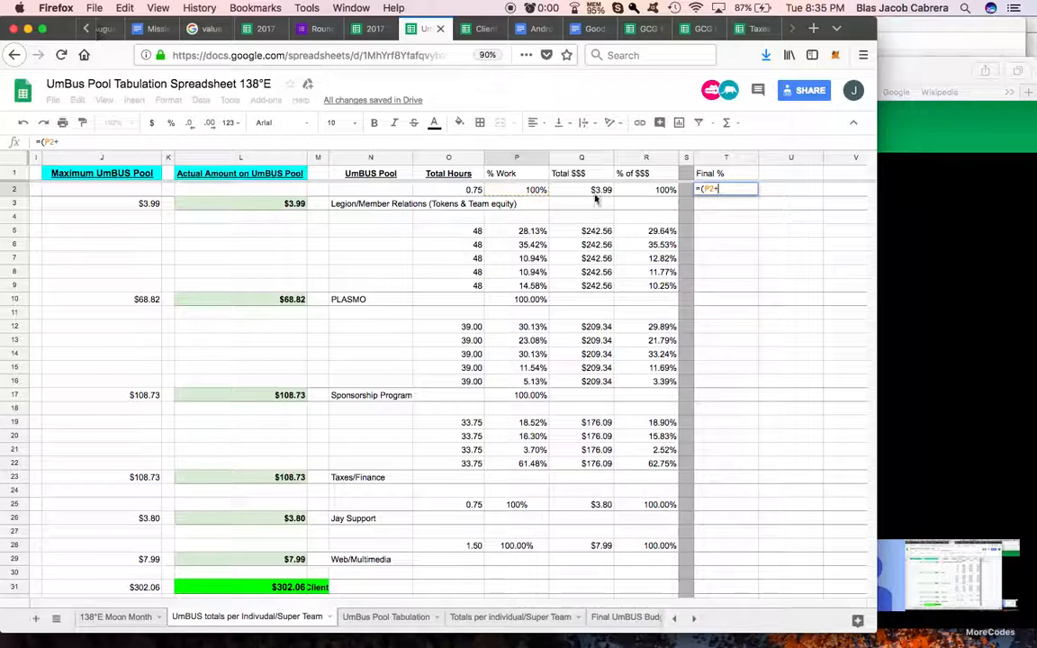
click(658, 191)
text()/2)
key(Return)
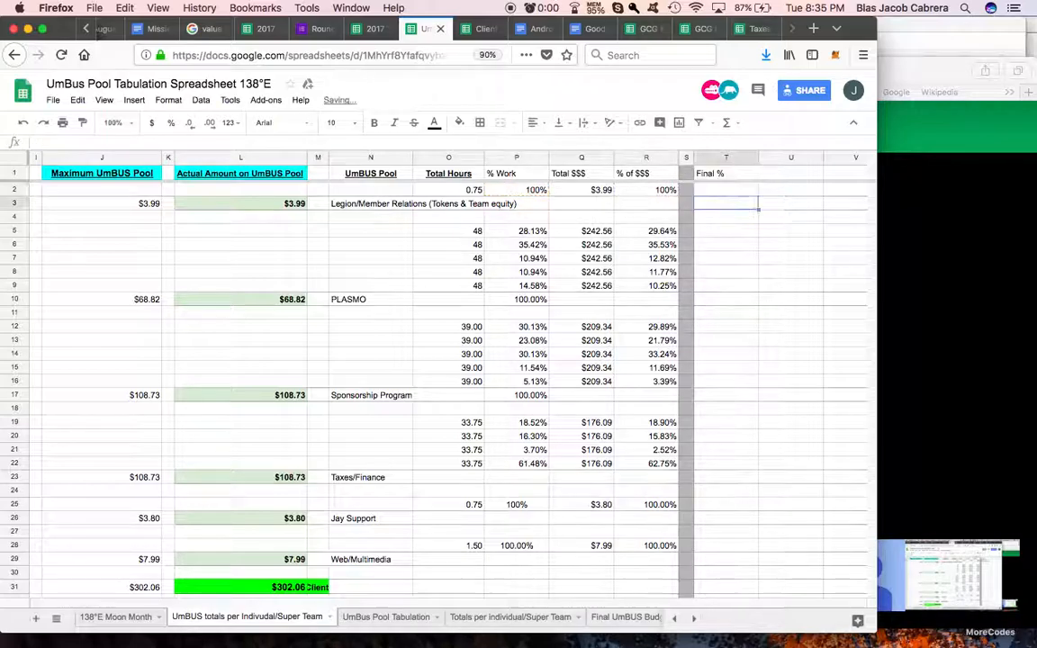
Step: Copy T2's Final % formula to T5 and fill it down to T9 for the PLASMO rows
click(724, 192)
key(ctrl+c)
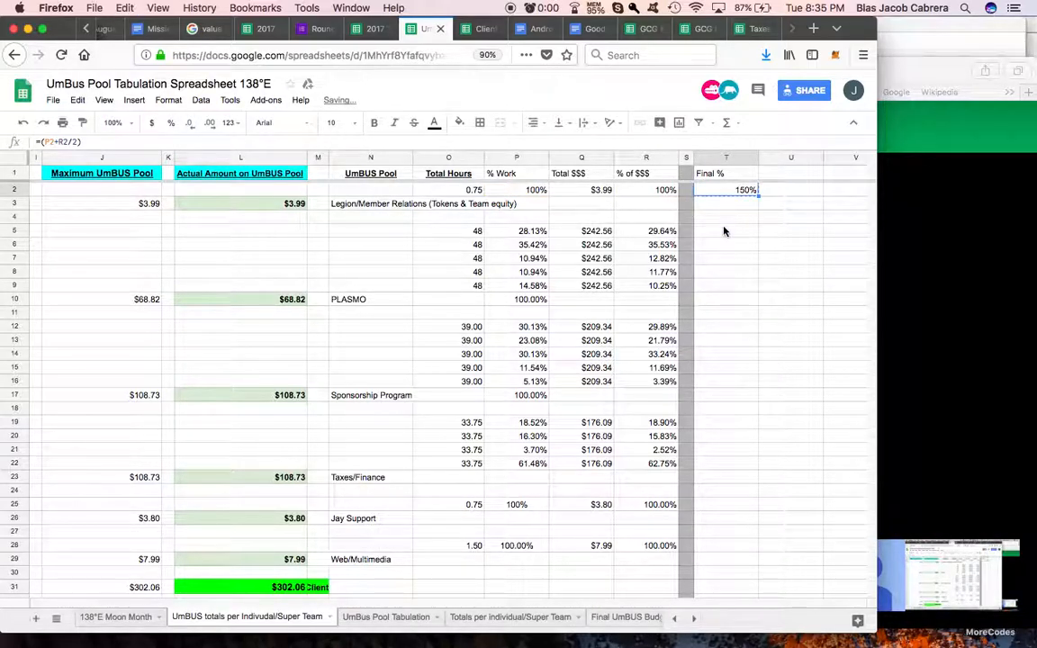
click(725, 231)
key(ctrl+v)
drag(758, 235, 758, 286)
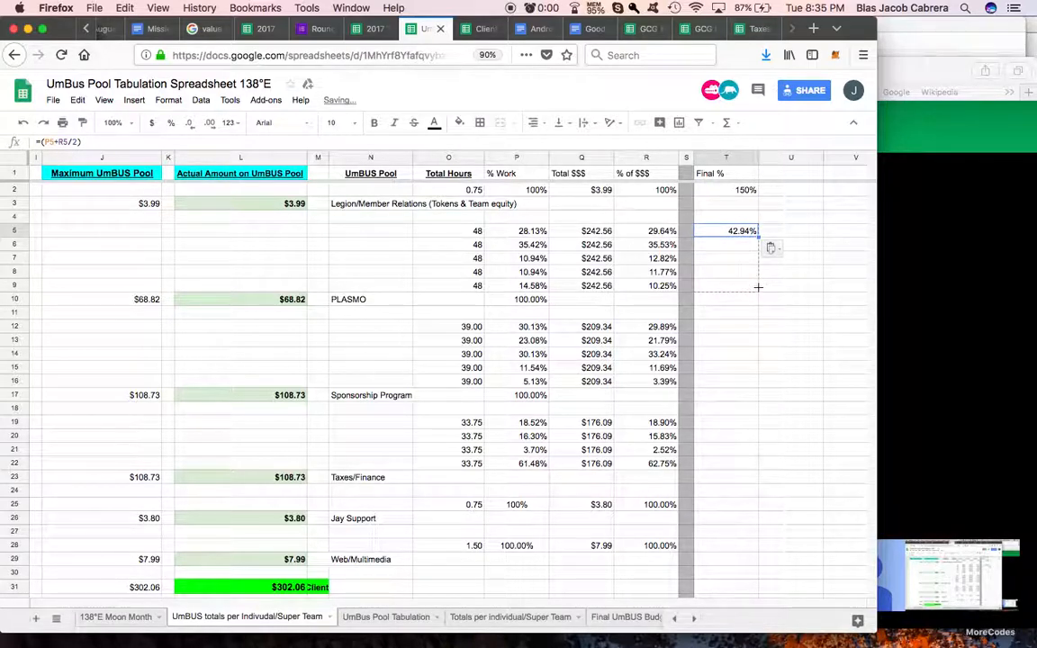
drag(758, 287, 758, 287)
Step: Correct the Final % formula in T2 to =(P2+R2)/2 so the whole sum is halved
click(738, 193)
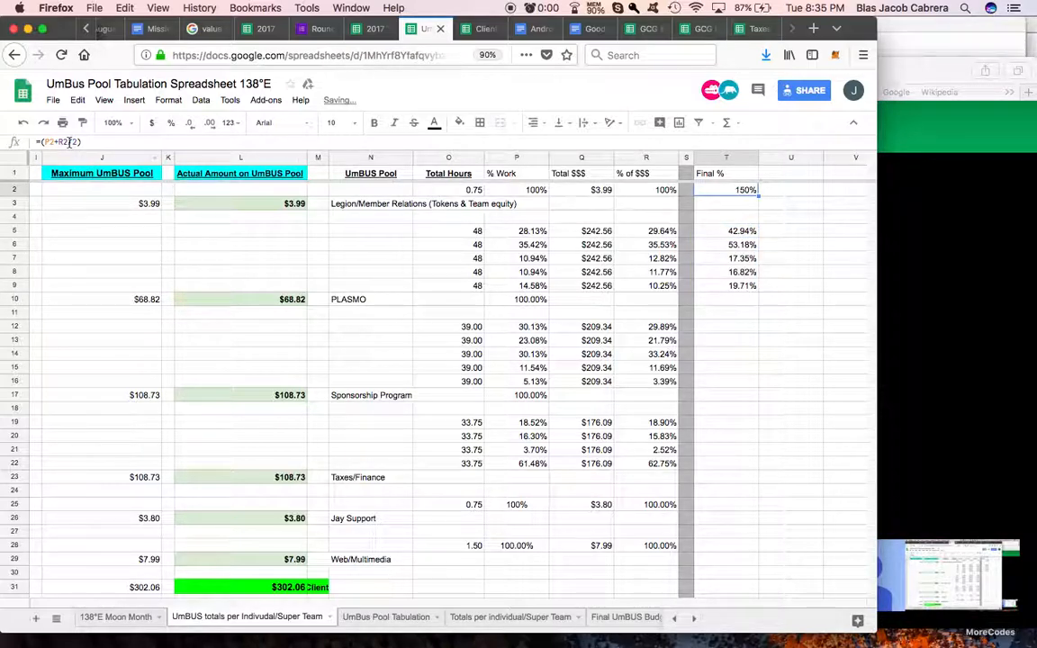
key(Return)
key(BackSpace)
key(Return)
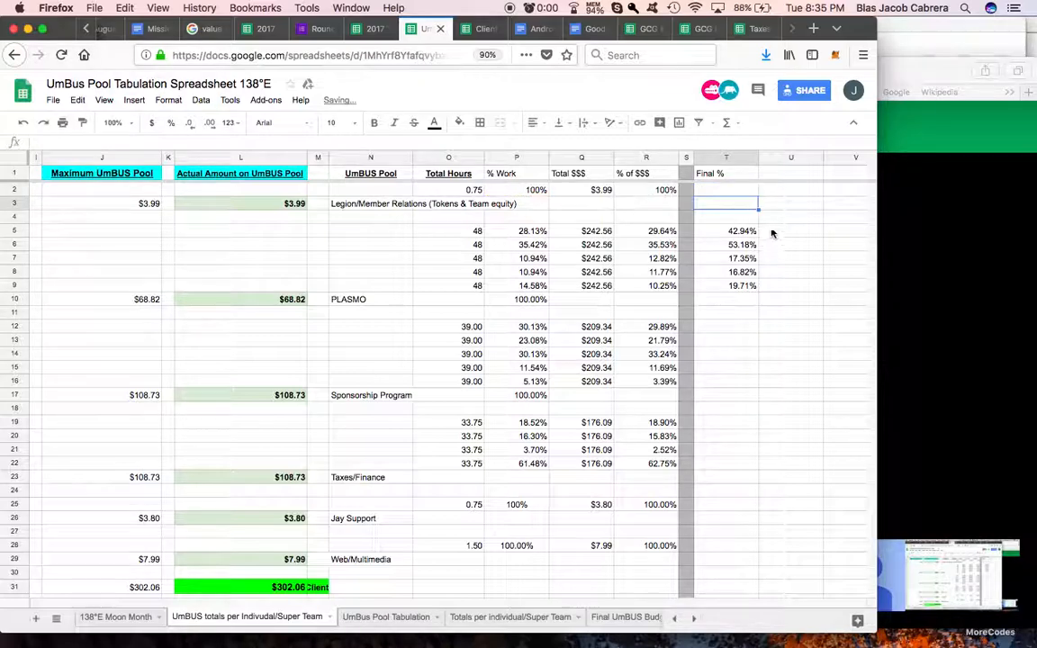
click(740, 192)
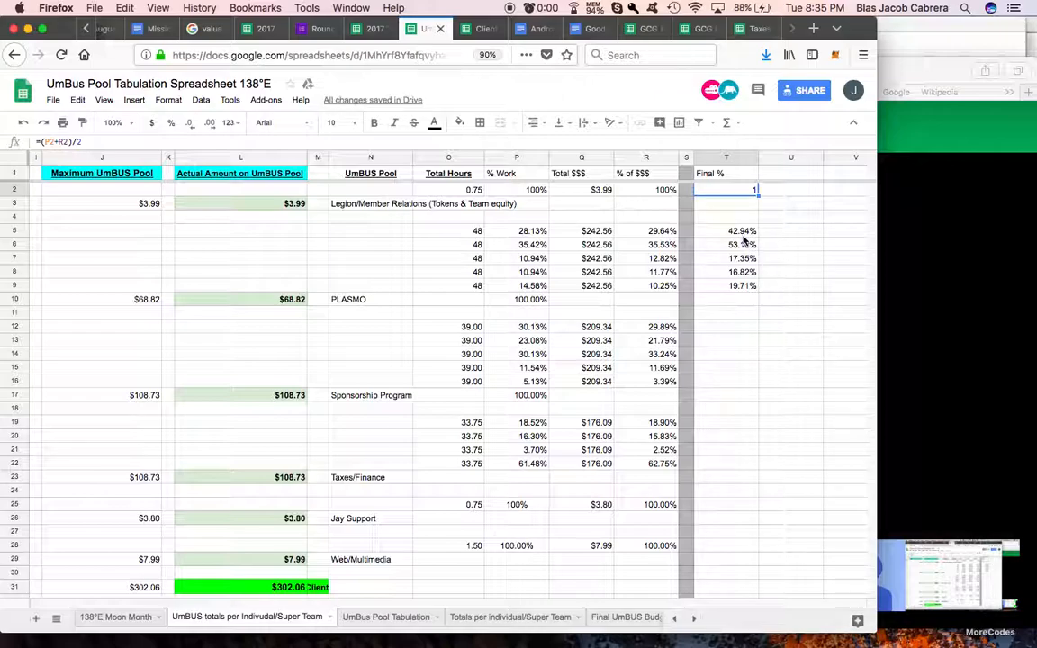
Step: Paste the corrected Final % formula into T5, format it as a percentage and fill it down to T9
key(ctrl+c)
click(743, 232)
key(ctrl+v)
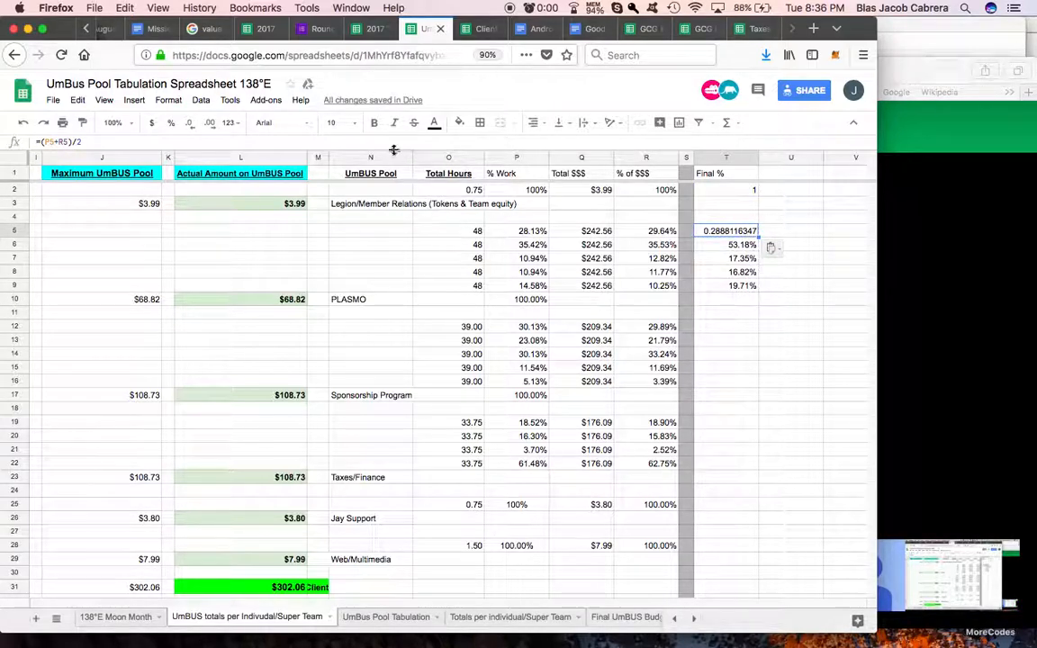
click(171, 123)
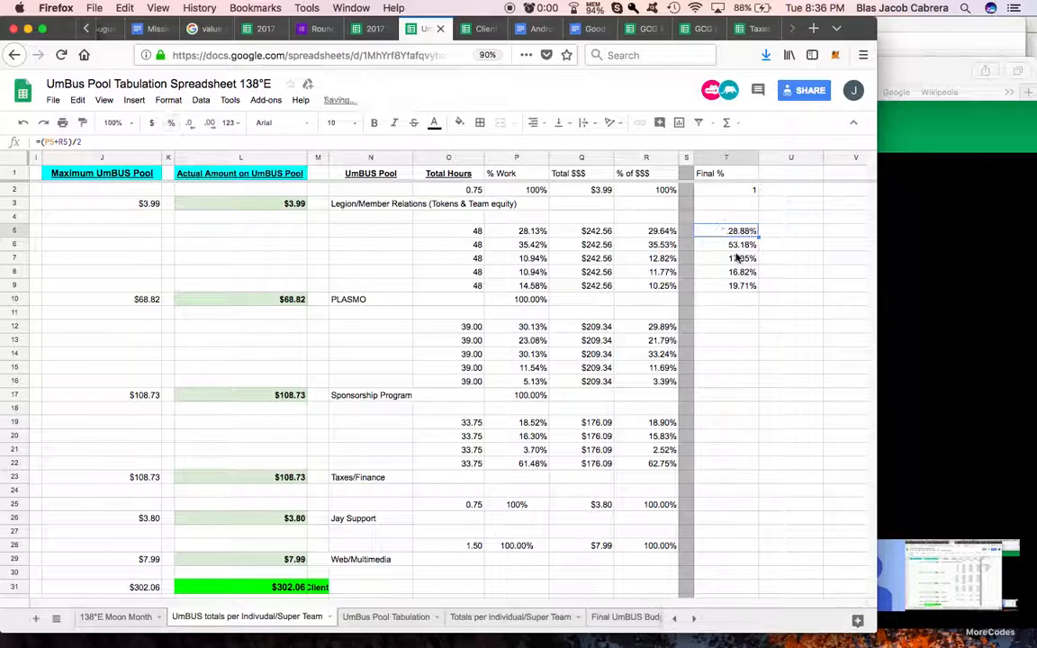
drag(759, 271, 759, 286)
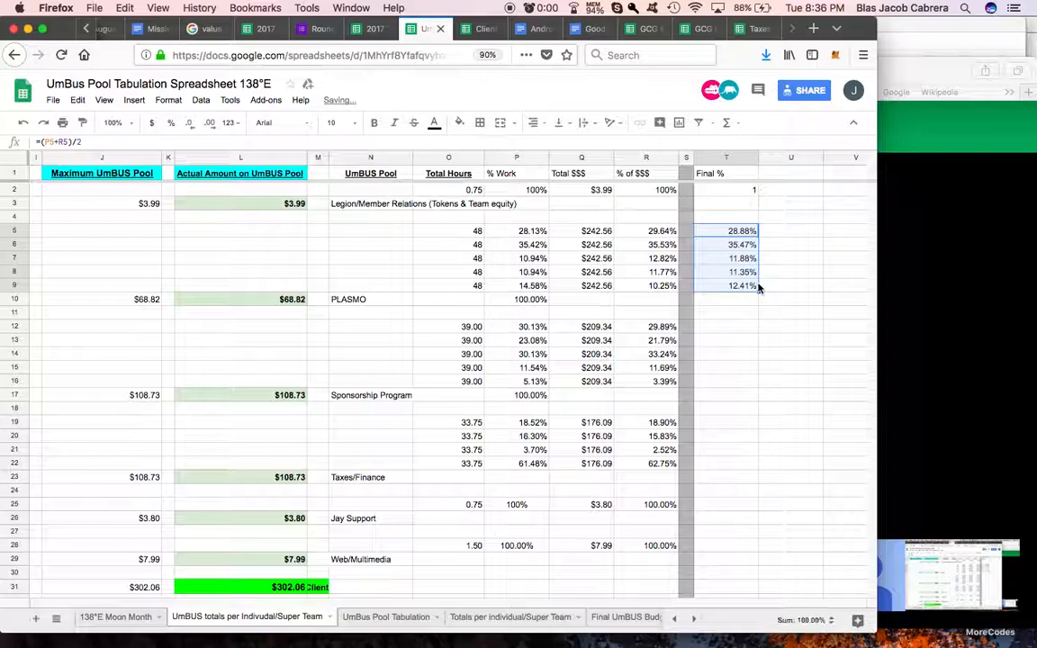
Step: Copy the Final % formula from T9 to T12 and fill it down to T16 for the Sponsorship Program rows
key(super+c)
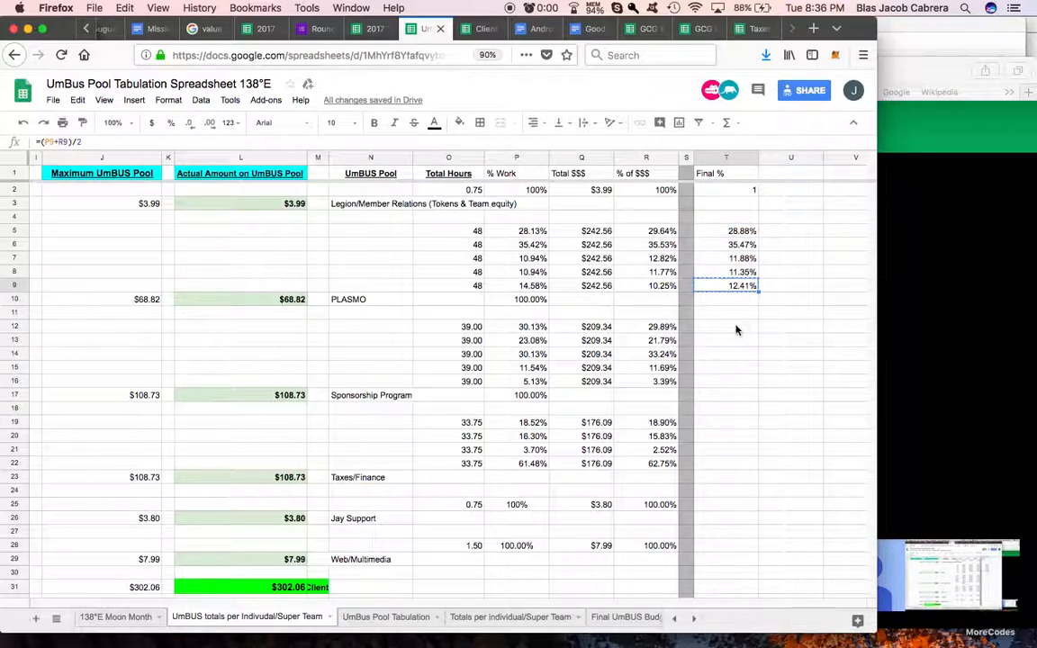
click(737, 326)
key(super+v)
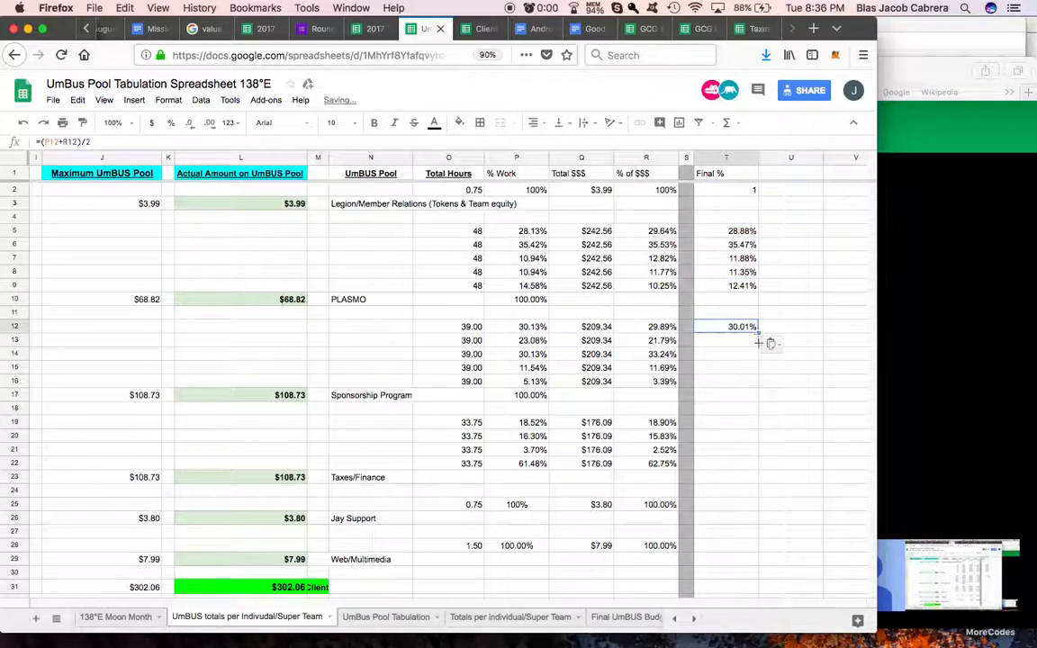
drag(759, 332, 756, 383)
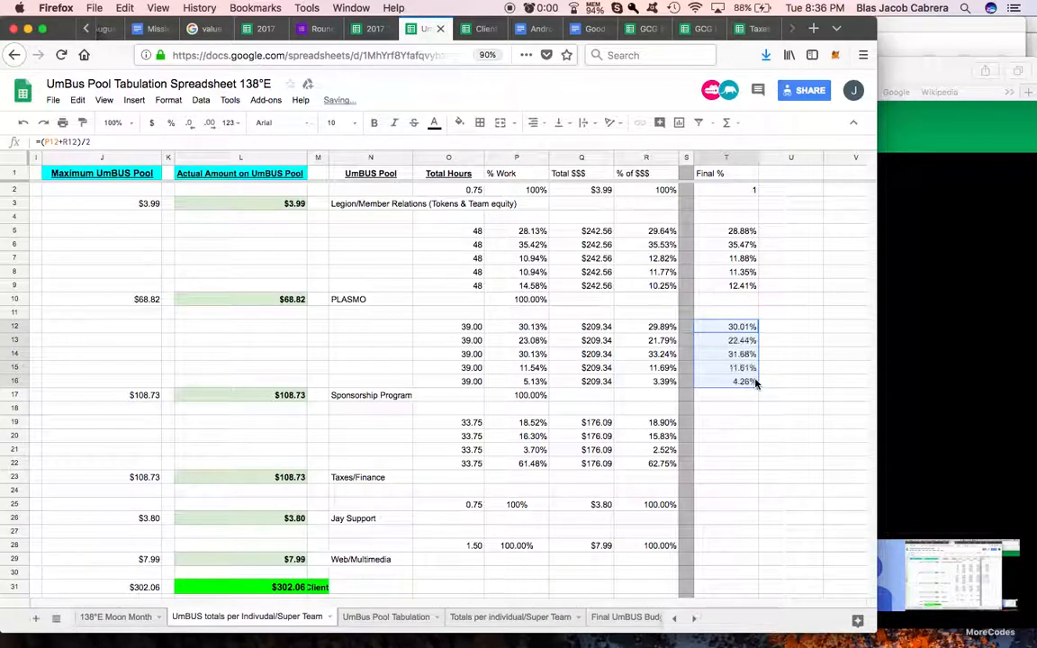
Step: Paste the Final % formula into T19 and fill it down to T22 for the Taxes/Finance rows
scroll(756, 384, down, 3)
click(737, 329)
key(super+v)
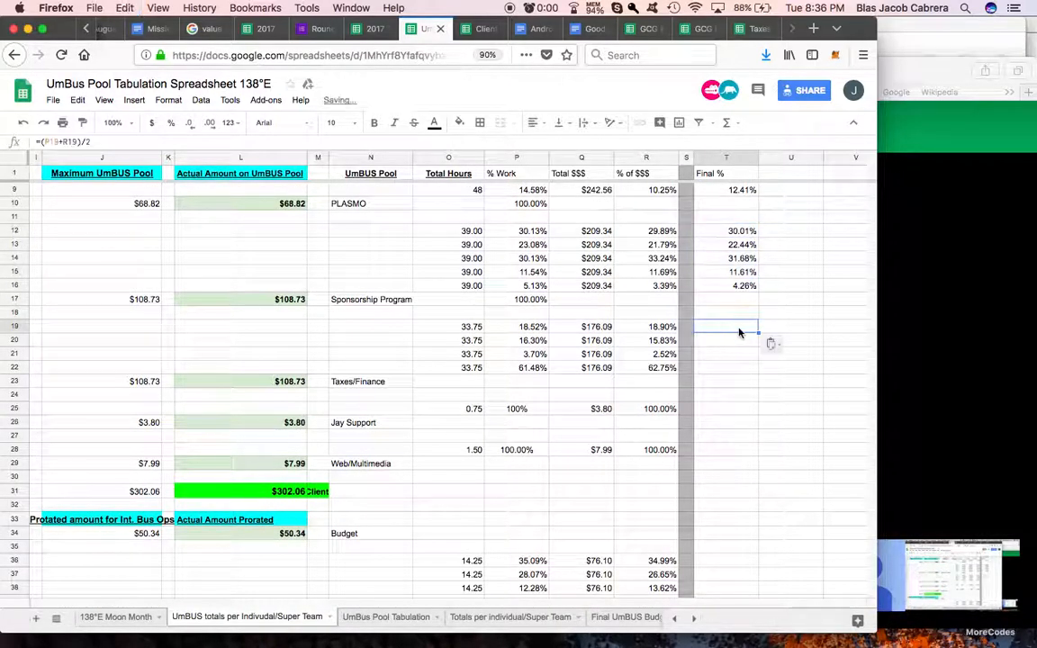
drag(758, 332, 755, 369)
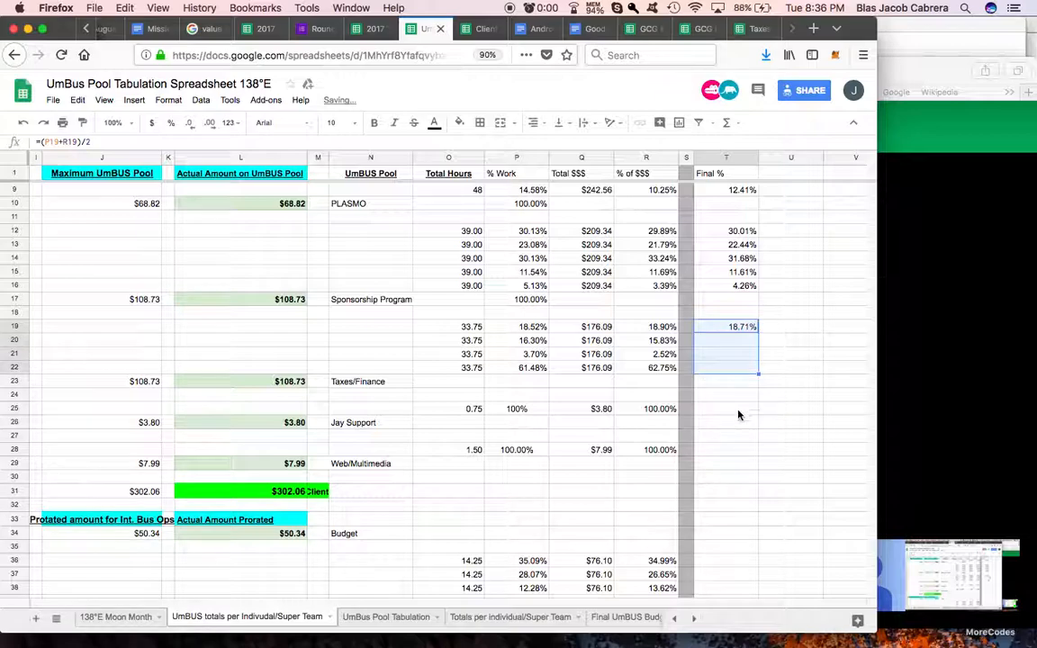
Step: Paste the Final % formula into T25 for Jay Support and T28 for Web/Multimedia
click(741, 411)
key(super+v)
click(732, 450)
key(super+v)
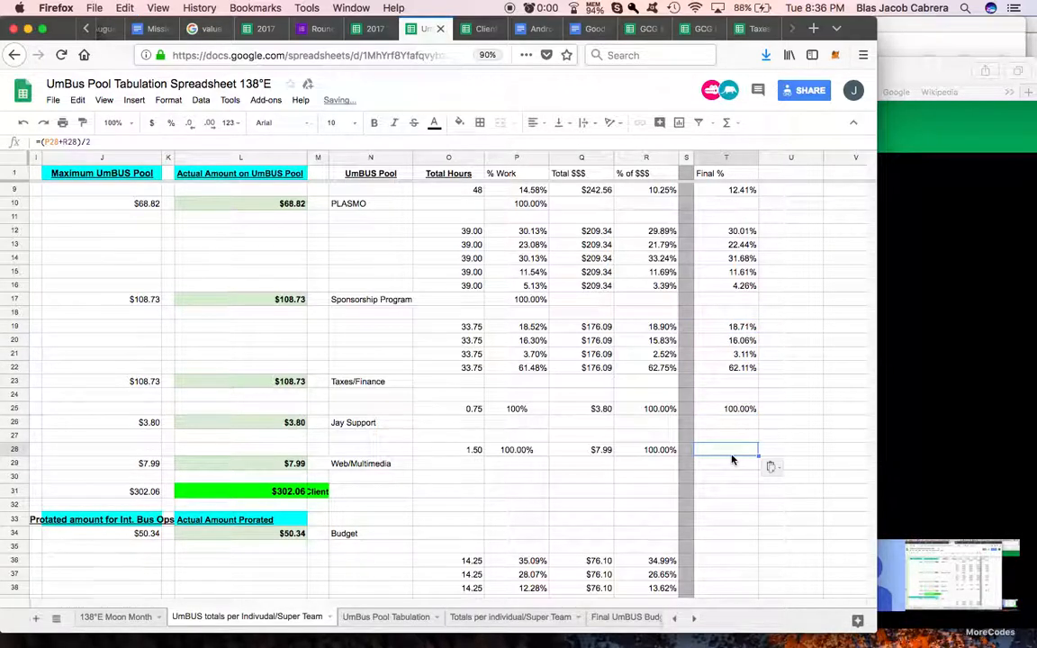
Step: Paste the Final % formula into T36 and fill it down to T40 for the Documentations rows
scroll(729, 461, down, 3)
click(720, 465)
key(super+v)
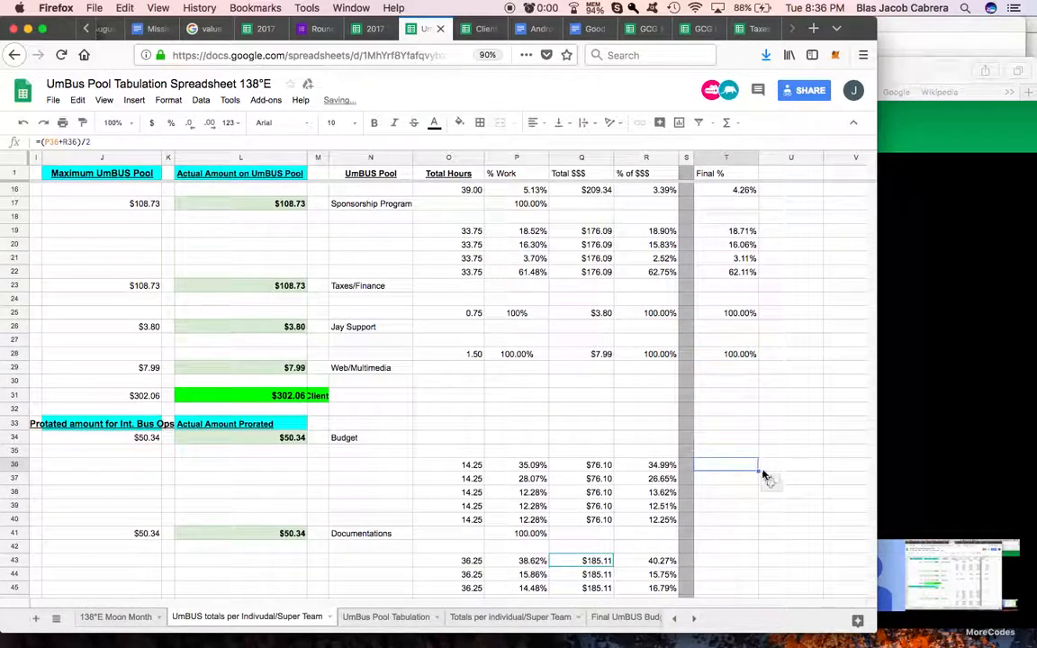
drag(758, 518, 758, 520)
Step: Paste the Final % formula into T43 and fill it down the rest of the pool group starting there
scroll(729, 469, down, 6)
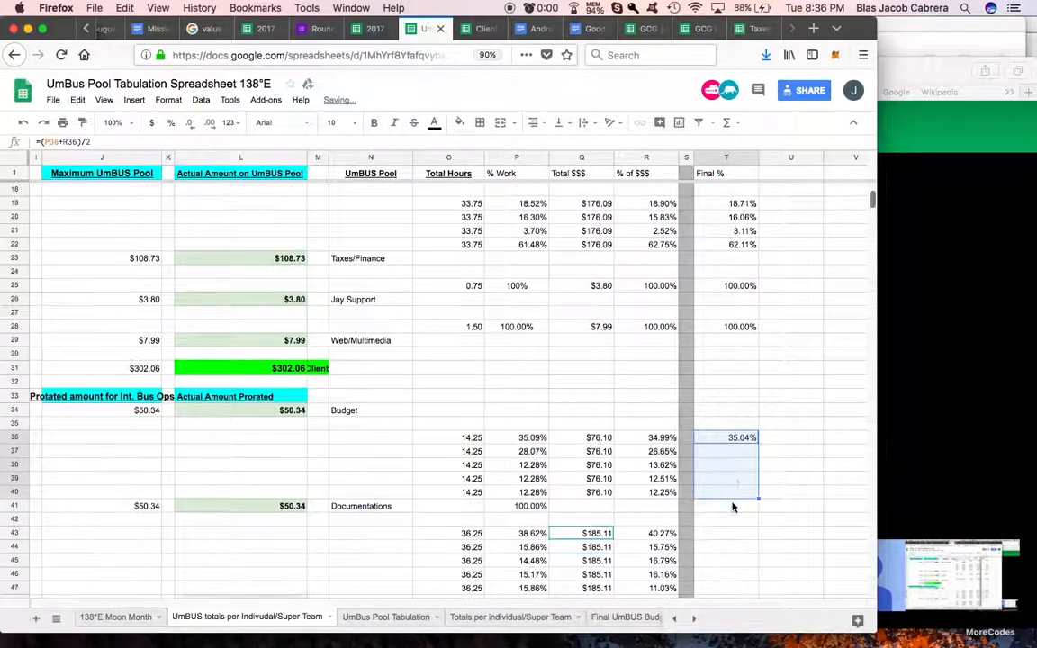
click(720, 286)
key(super+v)
drag(759, 298, 757, 423)
Step: Paste the Final % formula into the next pool's row and into T56, filling it down from T56 through that group's rows
click(727, 388)
key(super+v)
click(734, 465)
key(super+v)
drag(759, 468, 755, 536)
Step: Switch to the Client Income Tabulation Spreadsheet and examine the Total Income formula in V2 and the columns that follow it
scroll(777, 374, up, 8)
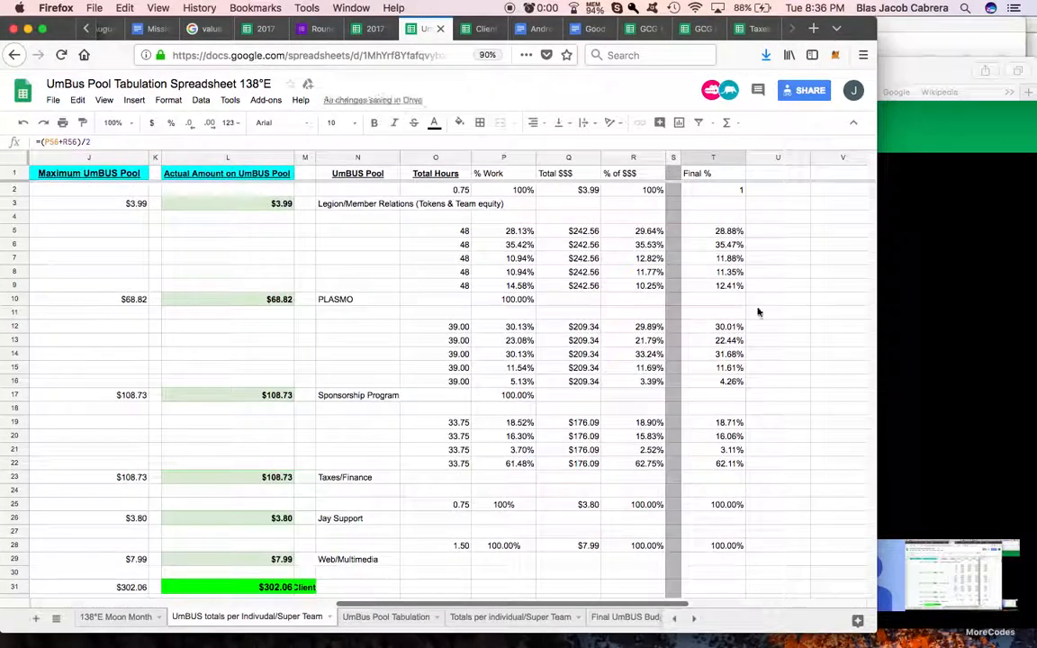
click(475, 29)
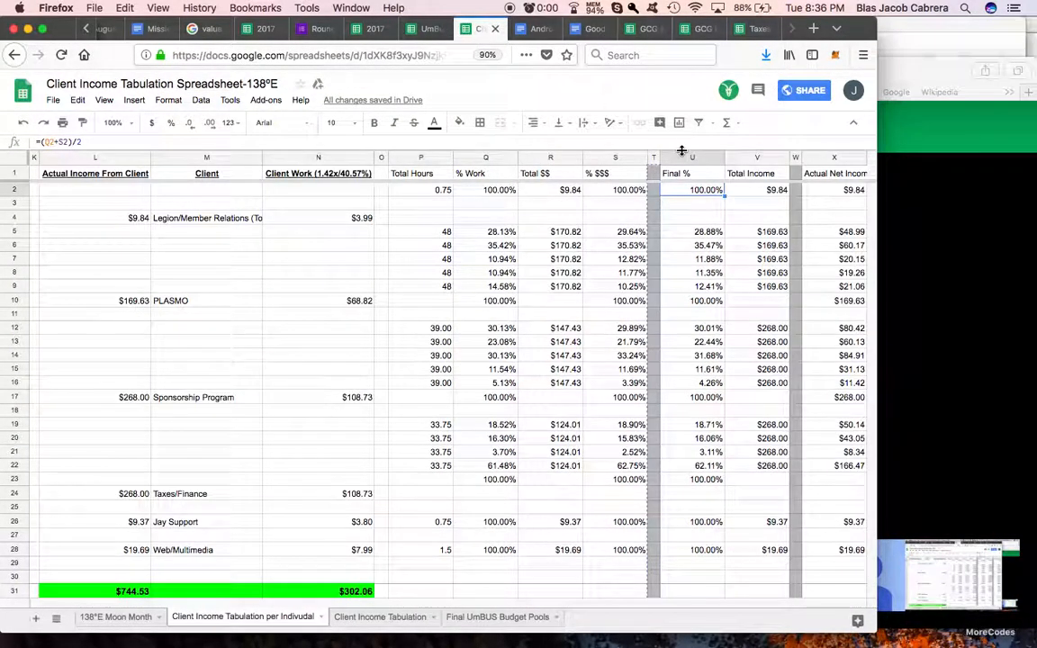
click(752, 194)
scroll(753, 194, right, 5)
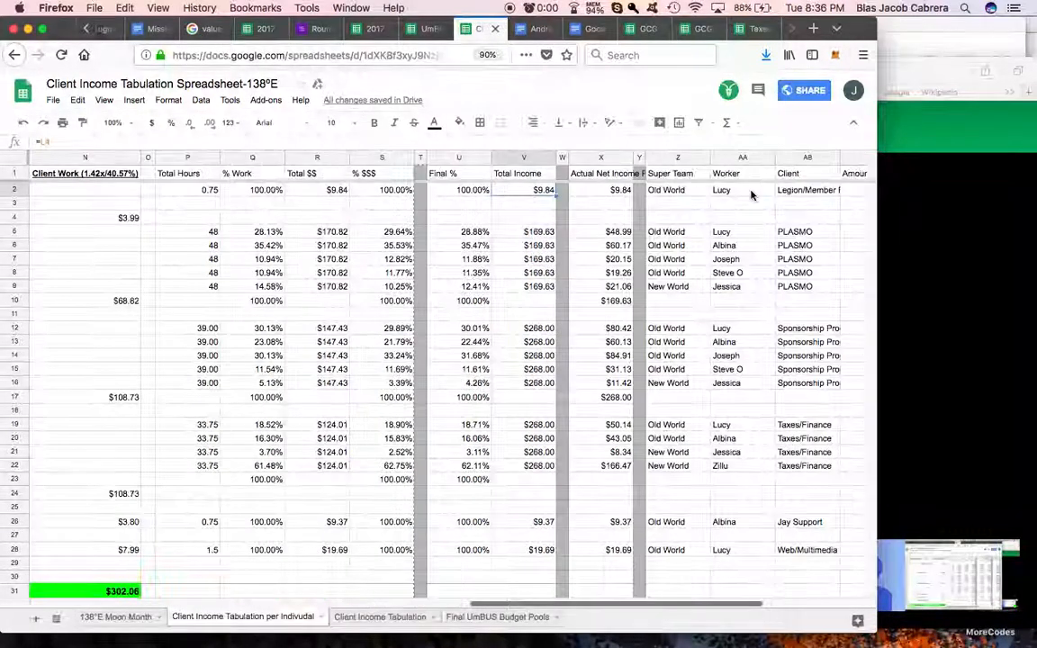
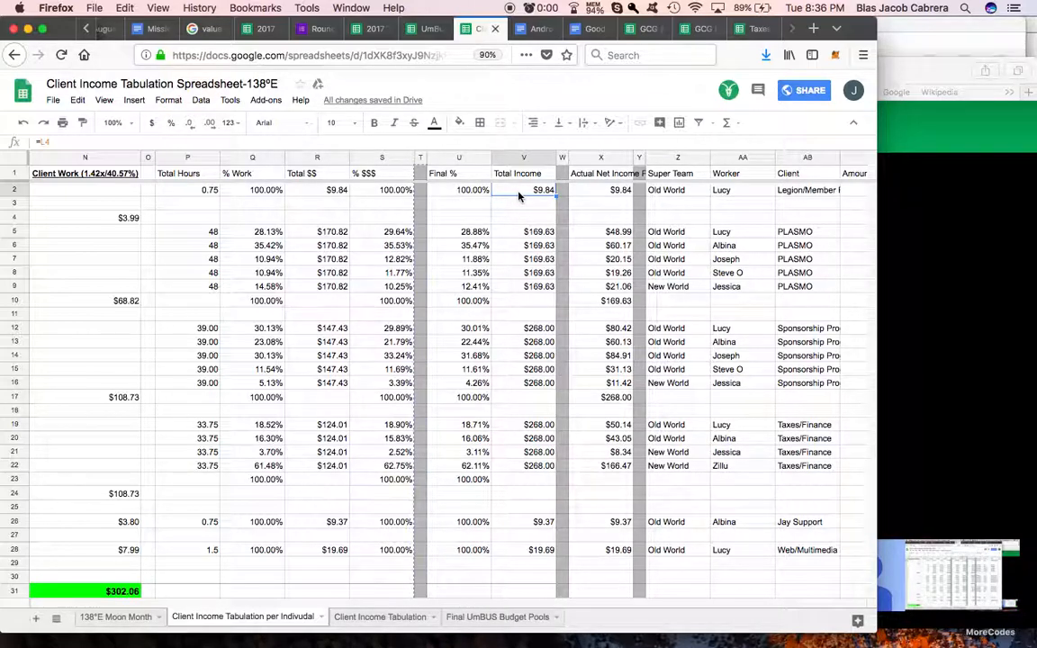
Step: Compare the client income sheet's hours, maximum potential and actual income columns with Total Income, and check the Total $$ formula in R5
scroll(472, 249, left, 10)
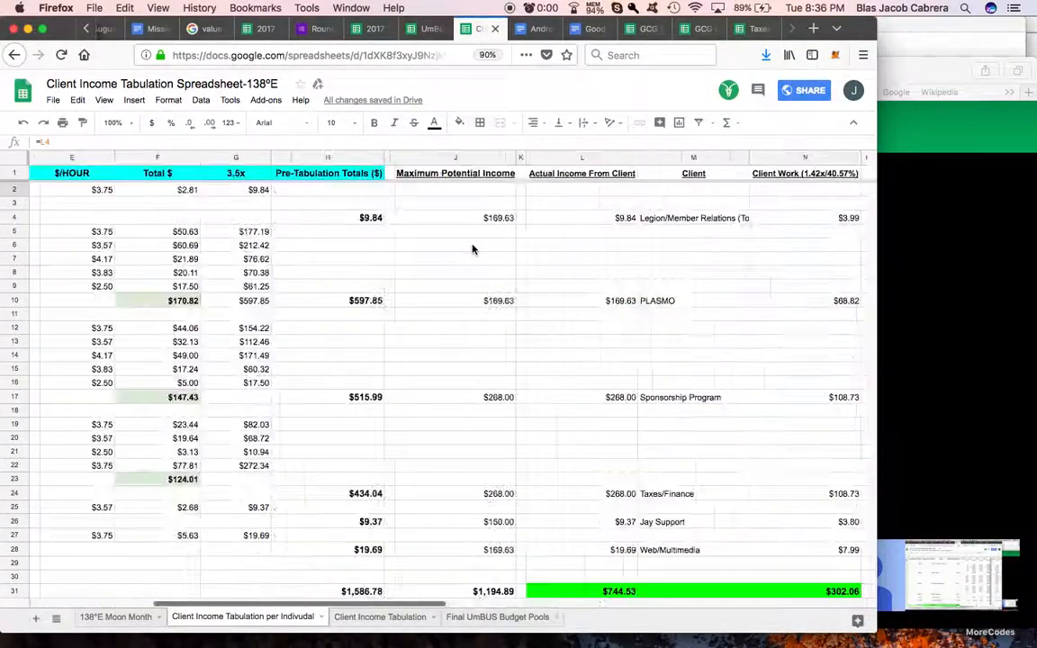
scroll(472, 250, left, 5)
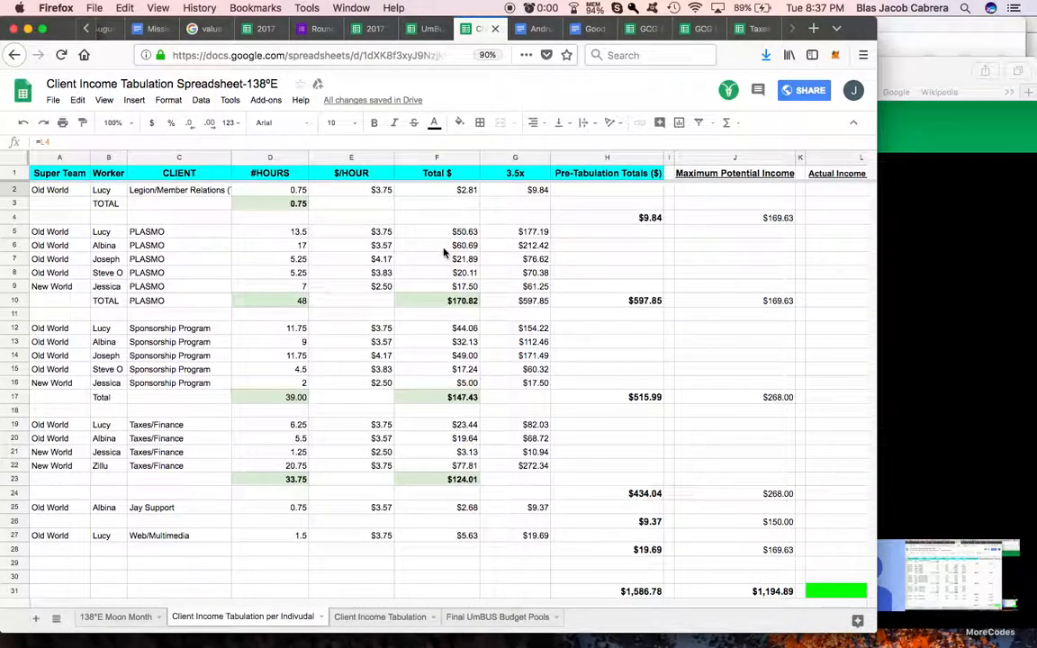
scroll(619, 241, right, 10)
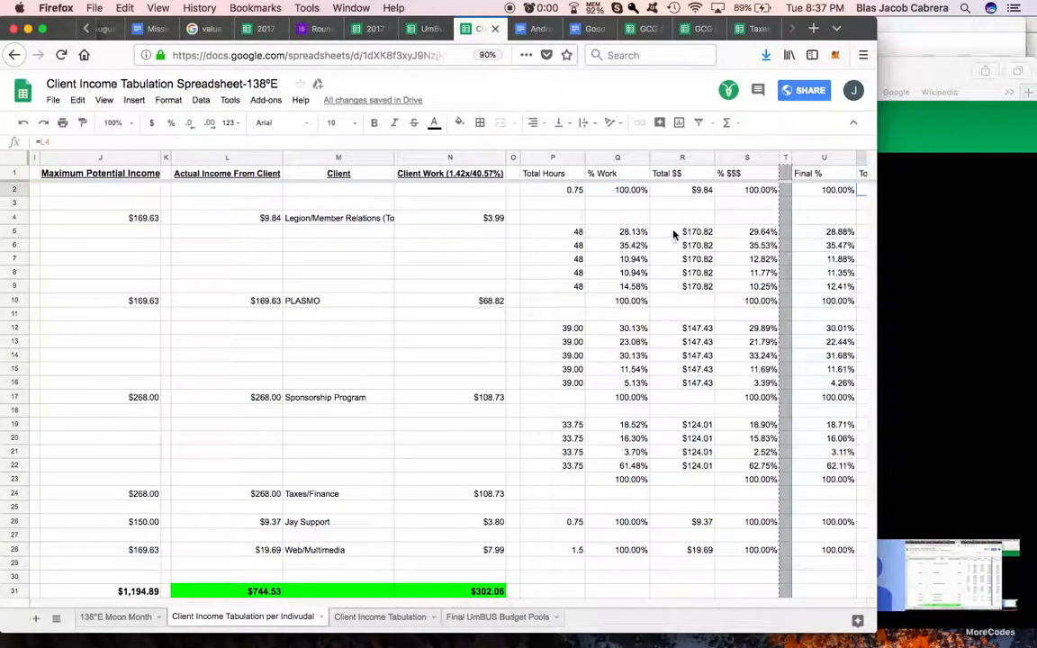
click(685, 236)
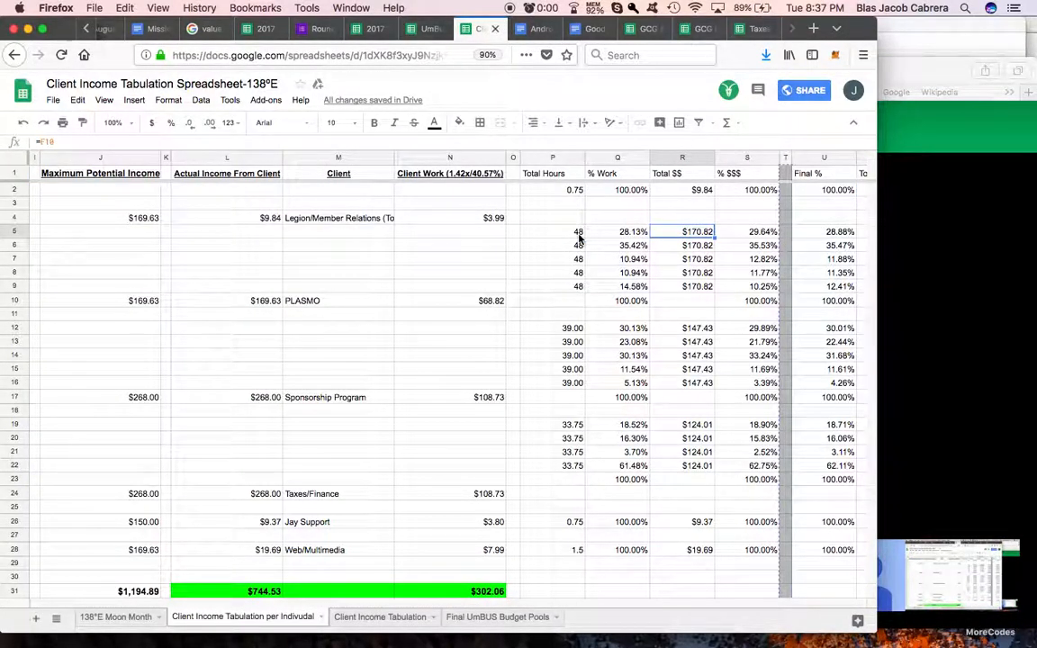
scroll(579, 236, left, 10)
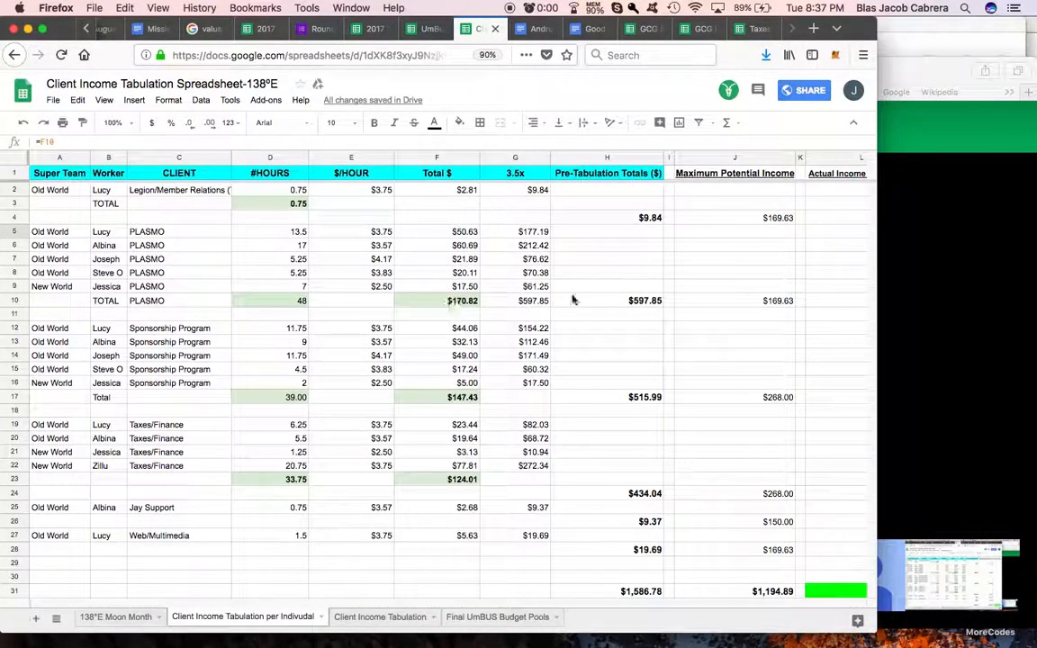
scroll(569, 299, right, 10)
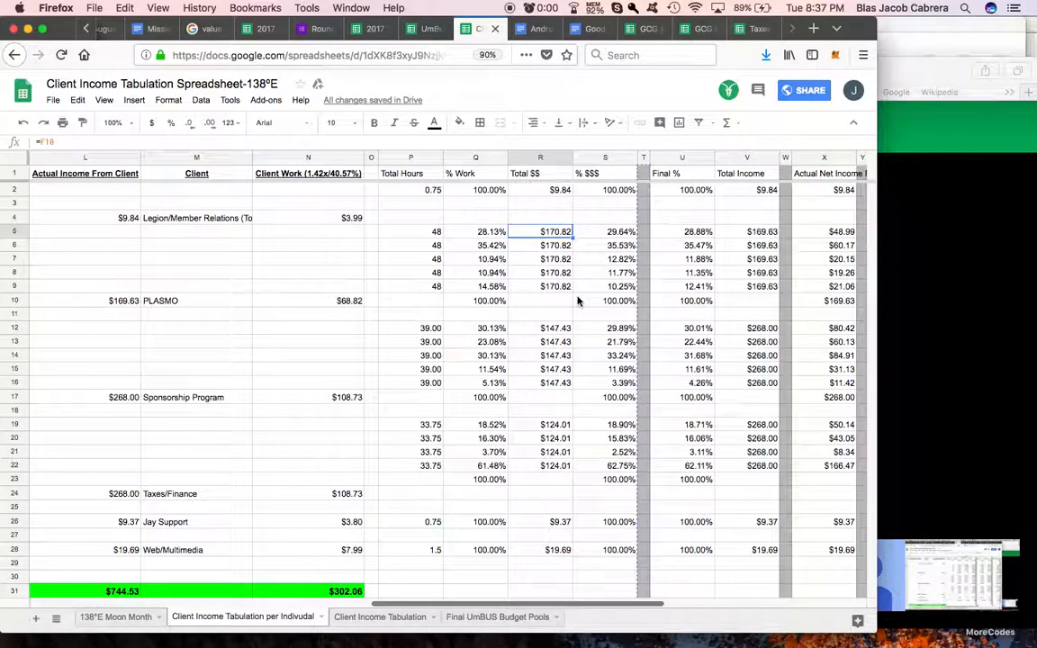
scroll(579, 301, right, 3)
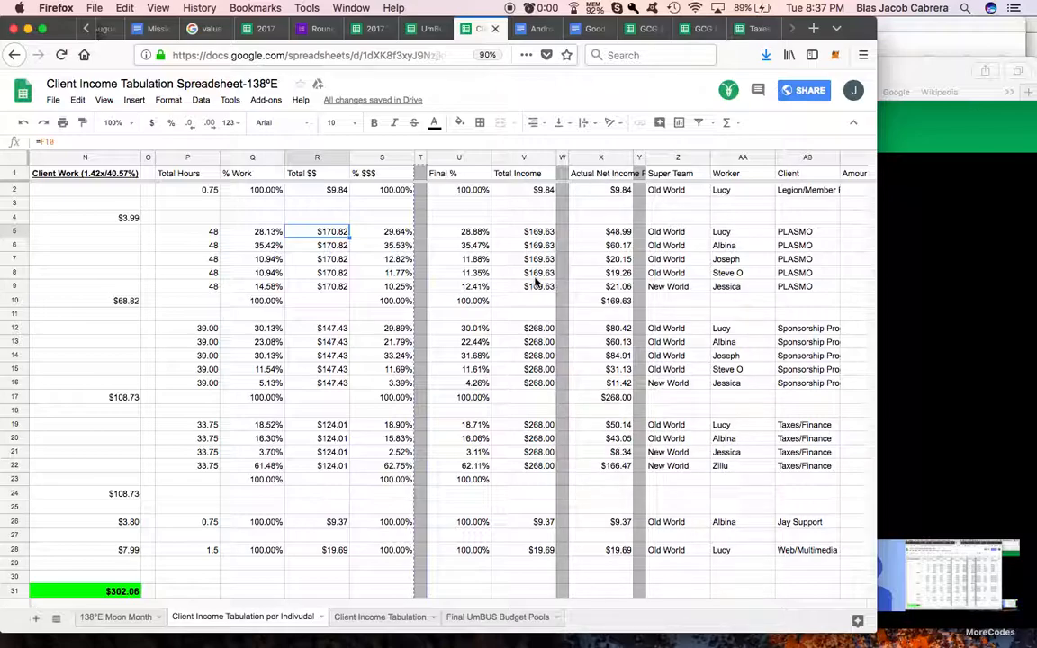
scroll(532, 281, left, 10)
scroll(504, 279, right, 5)
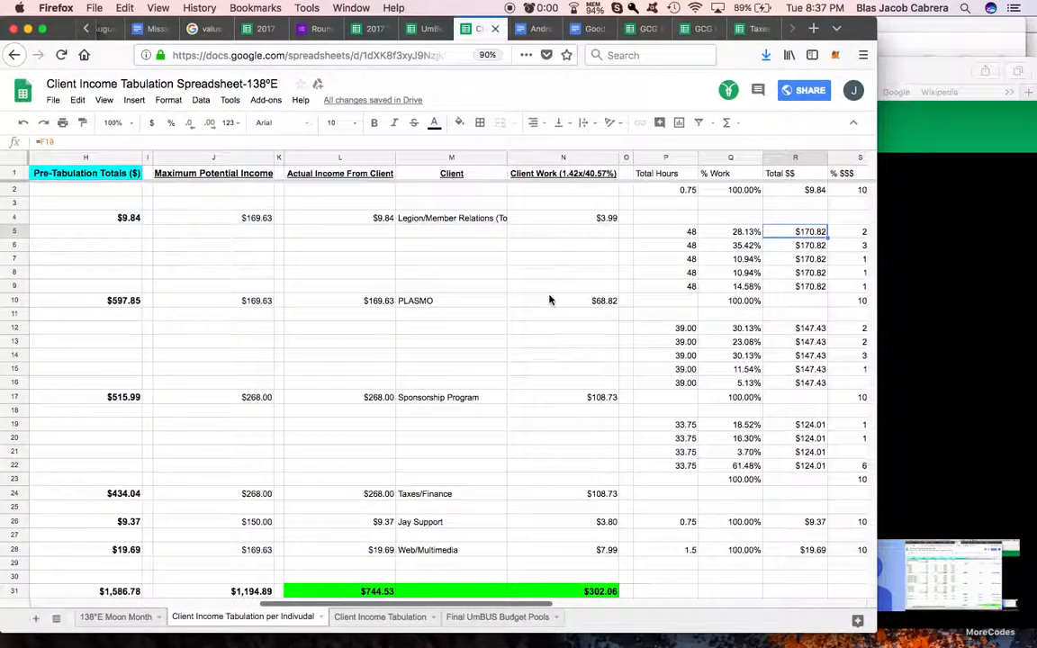
scroll(549, 298, left, 3)
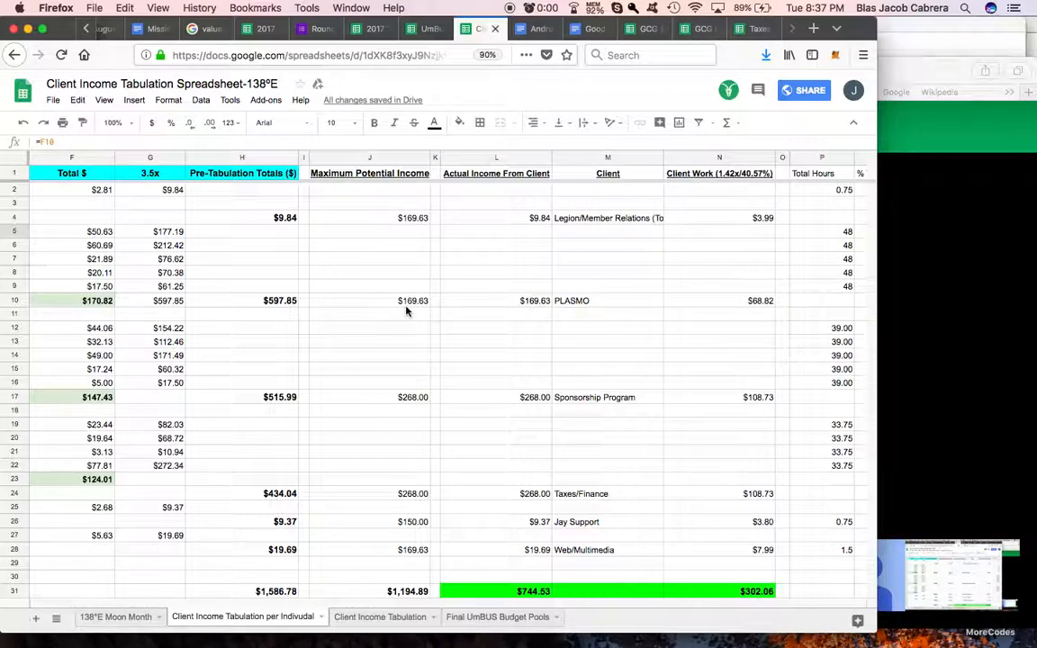
scroll(406, 310, right, 6)
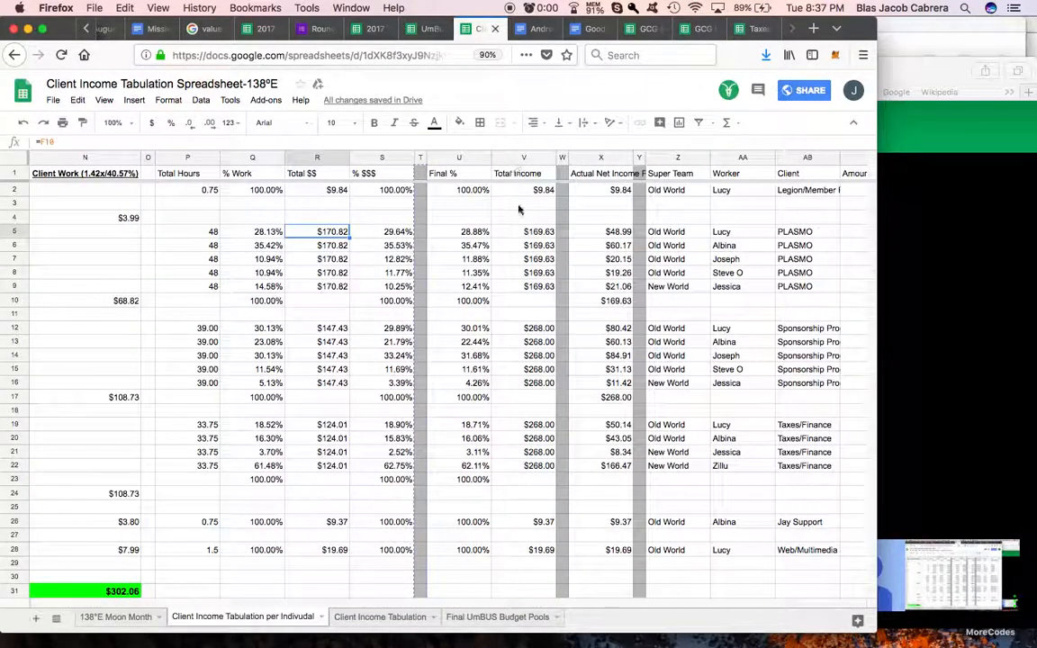
Step: Switch to the UmBus Pool Tabulation Spreadsheet, enter the header Maximum UmBUS Pool in U1, and fit column U to its text
click(431, 30)
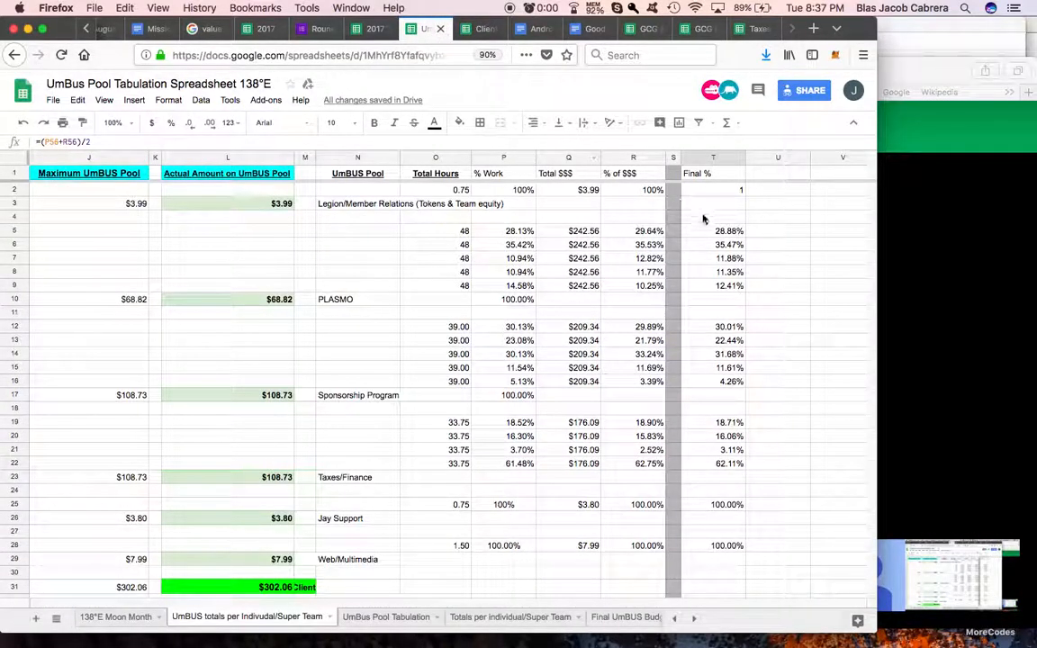
scroll(704, 219, right, 2)
click(654, 174)
text(Max Budget)
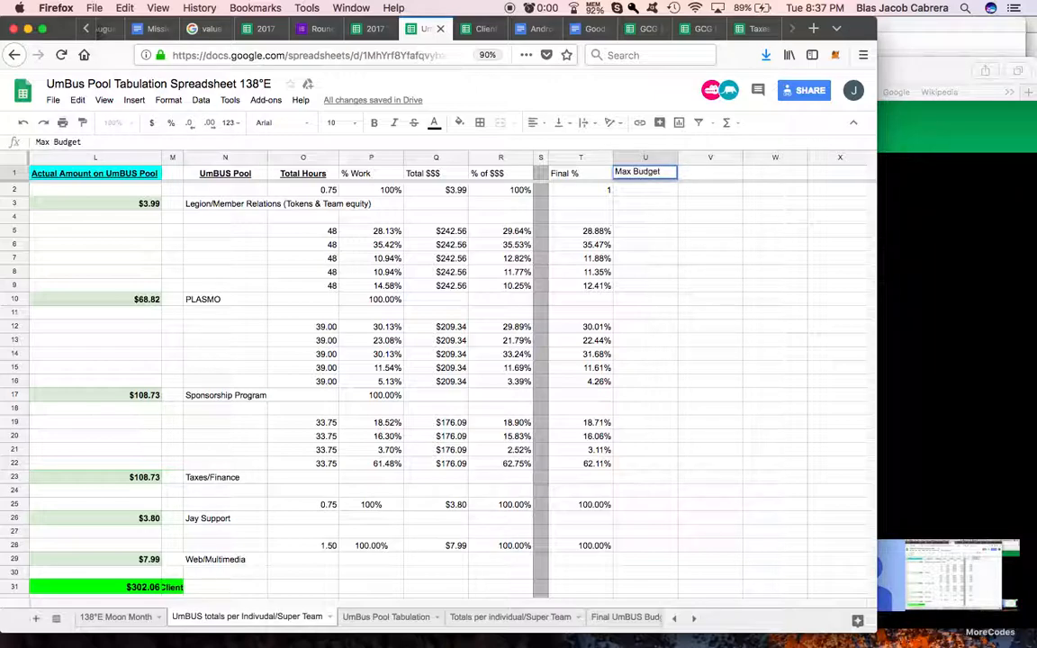
text( Pool)
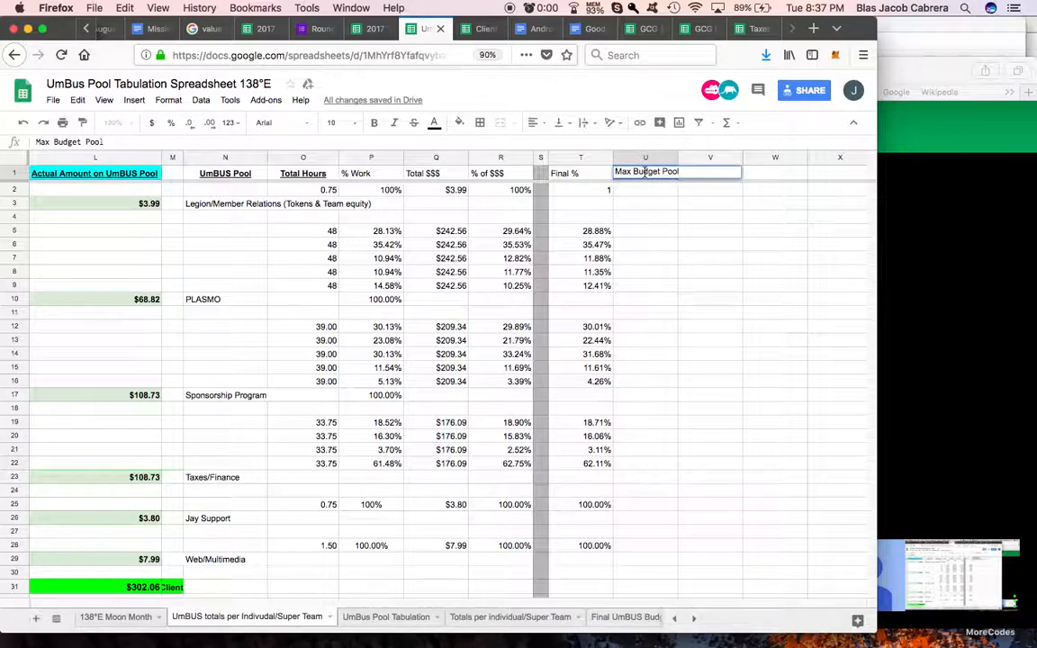
key(BackSpace)
key(BackSpace)
text(imum U)
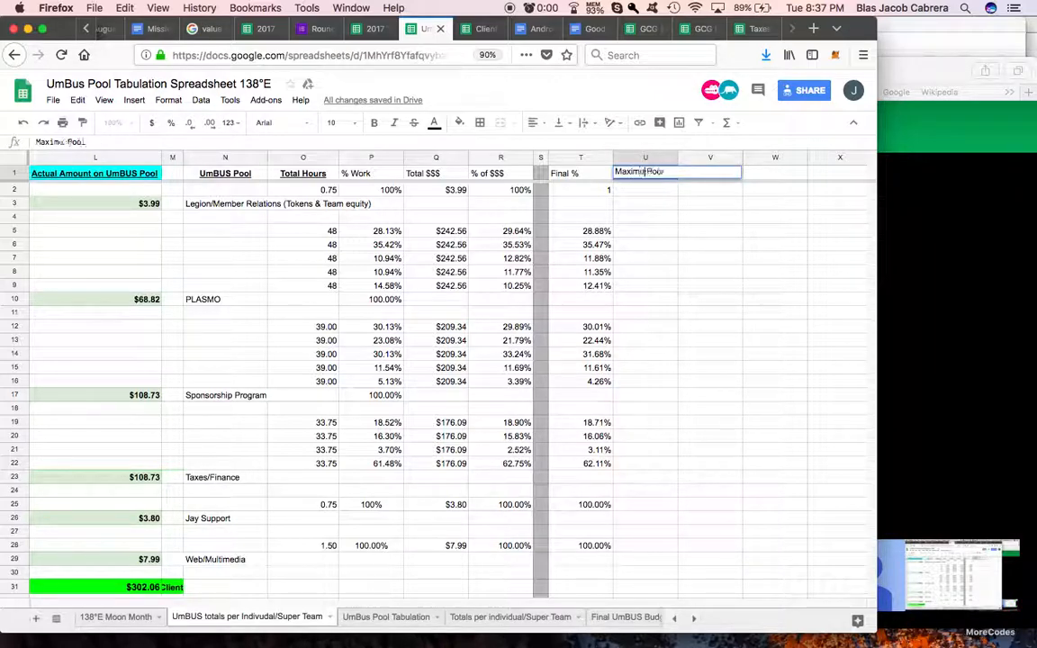
text(mbUS)
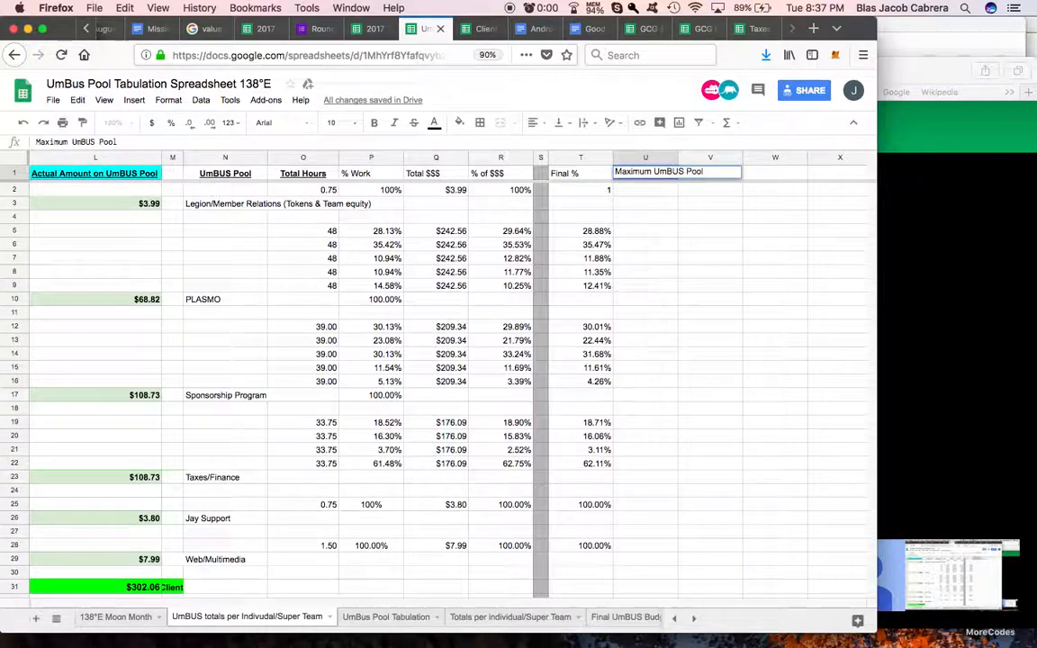
key(Return)
double_click(679, 160)
Step: Check the actual amount for PLASMO and reference it in U5 with =L10
drag(451, 233, 451, 294)
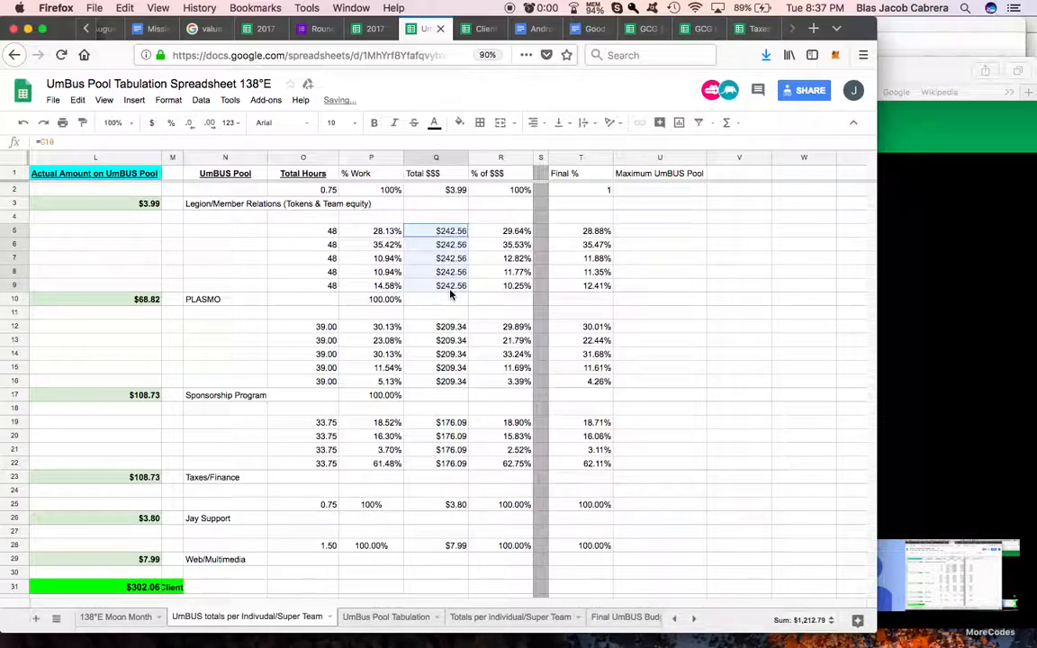
scroll(451, 295, left, 1)
scroll(451, 294, left, 2)
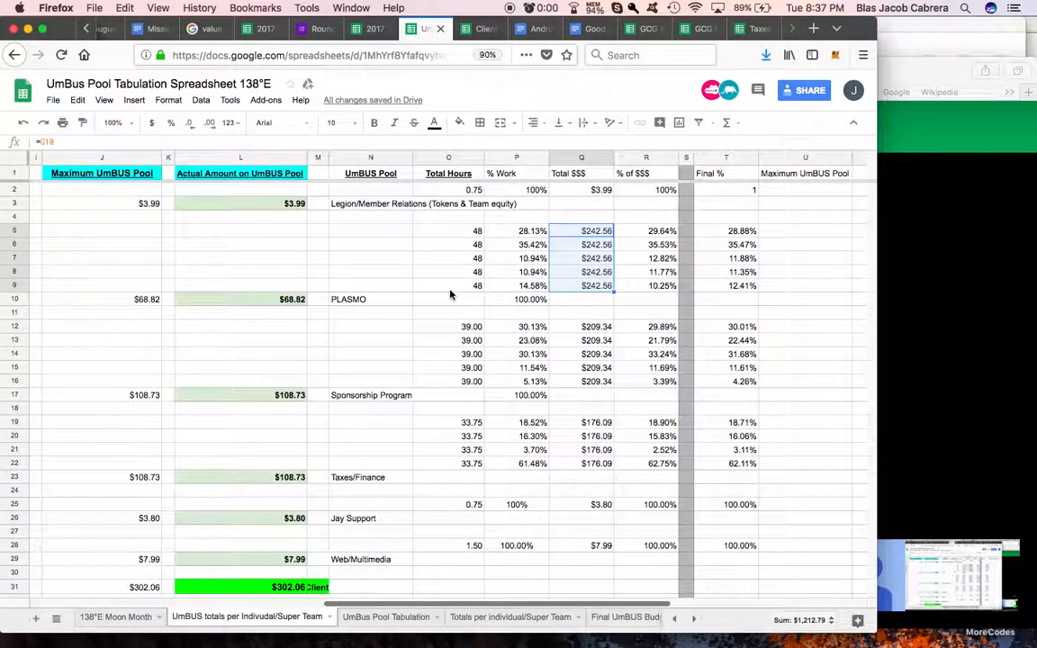
click(290, 303)
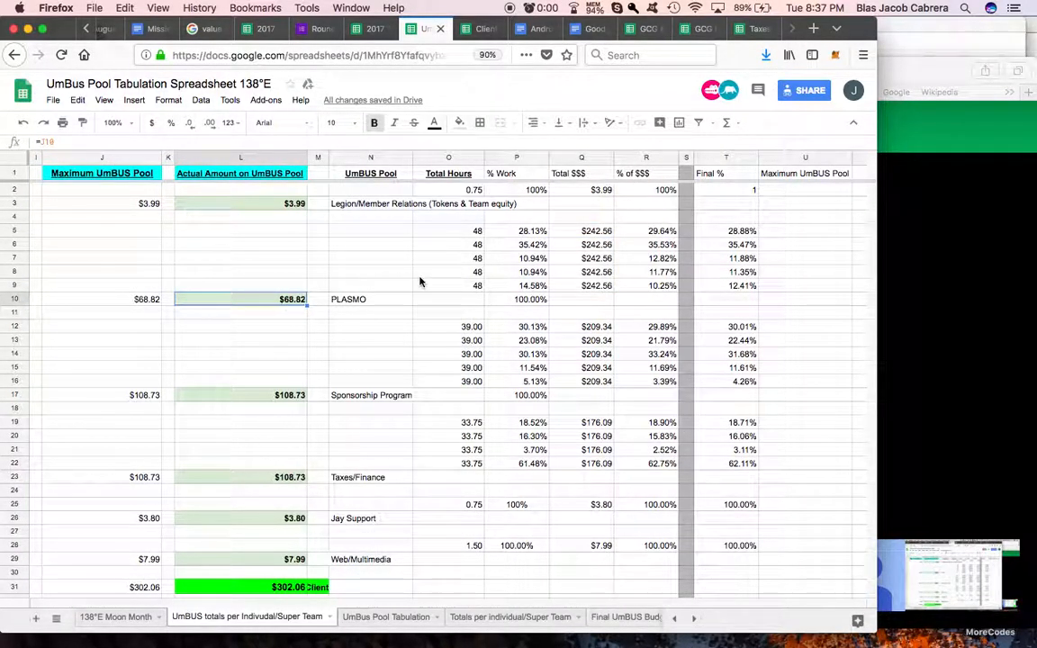
scroll(420, 283, right, 2)
click(671, 231)
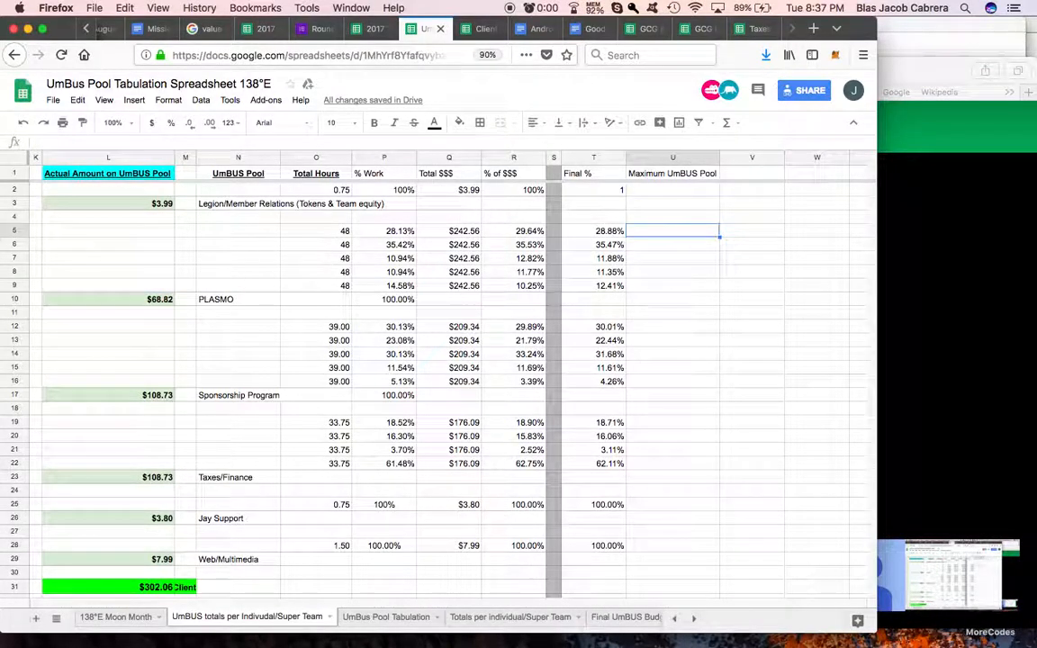
text(=)
click(140, 302)
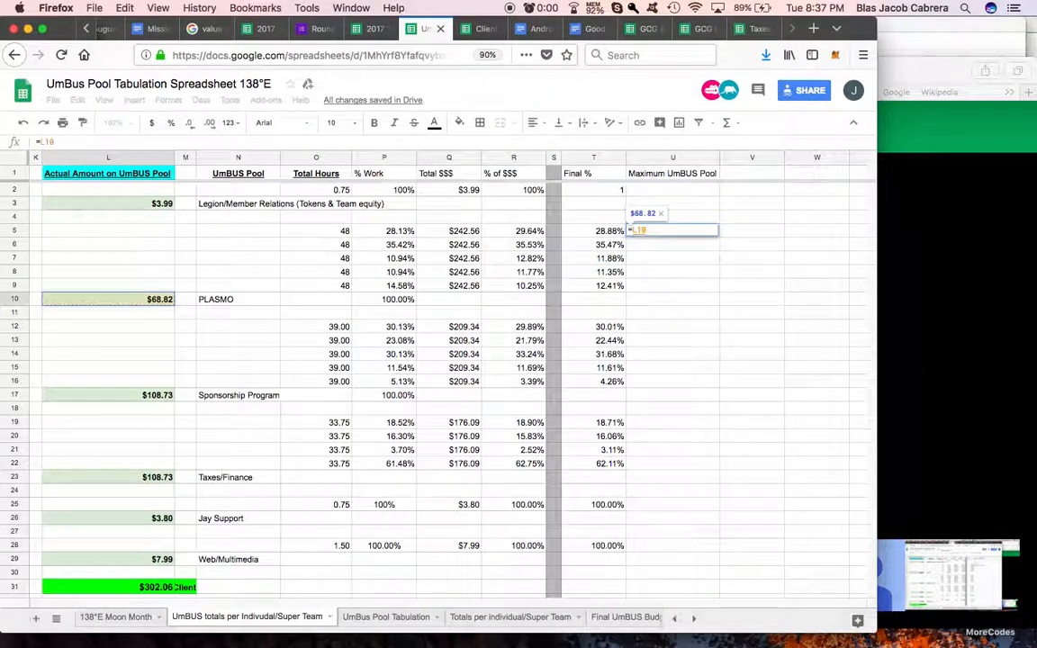
key(Return)
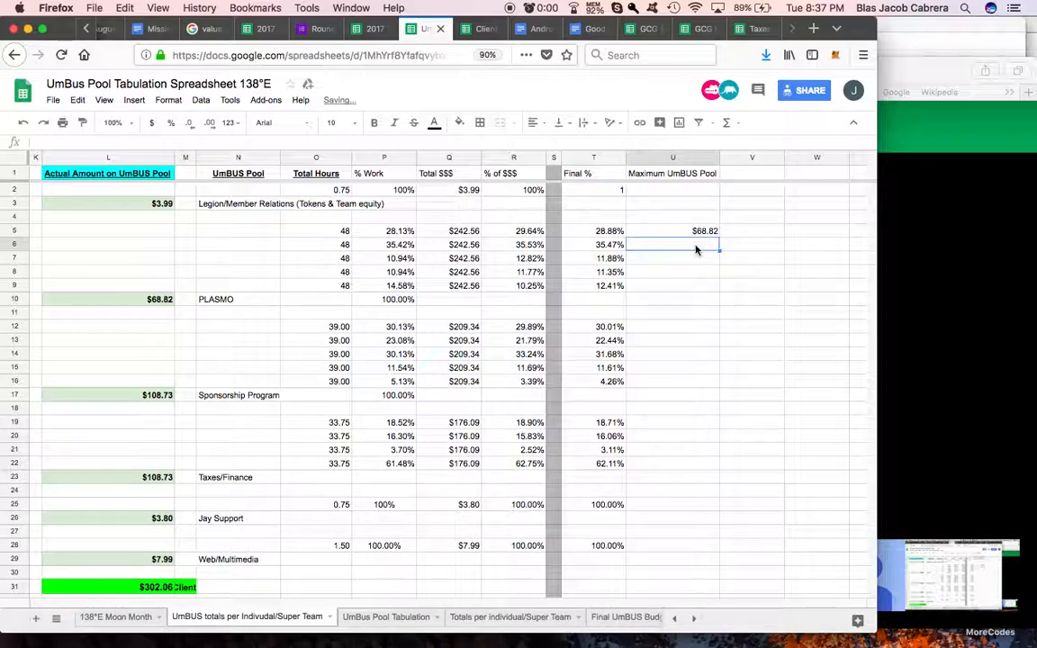
Step: Enter =U5 in U6 and fill it down to U9 for the remaining PLASMO rows
text(=)
click(697, 233)
key(Return)
click(712, 245)
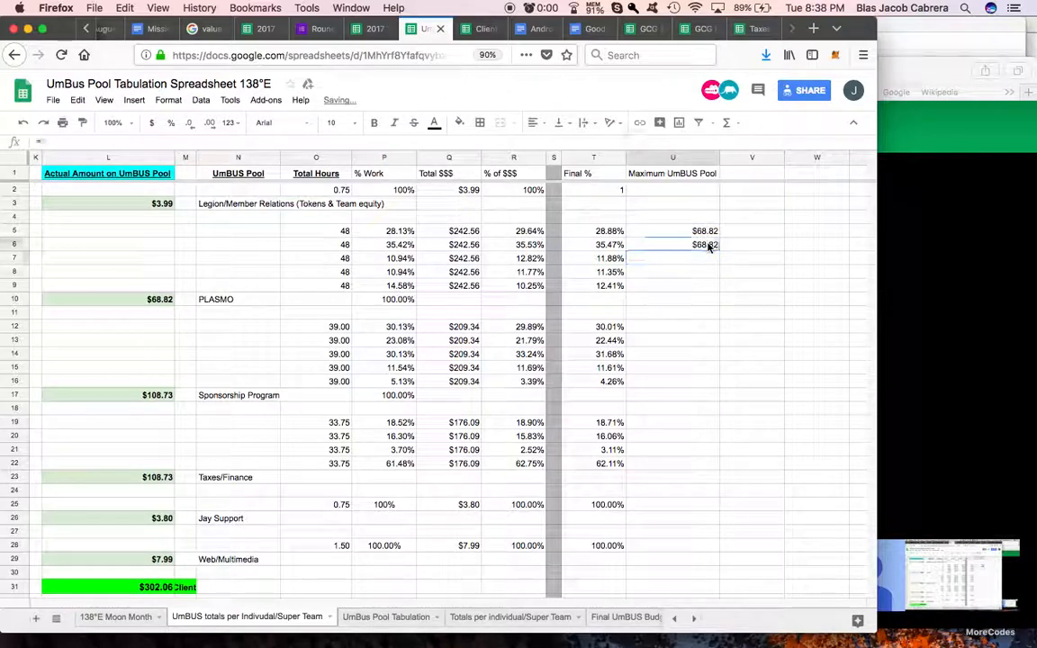
drag(718, 285, 718, 285)
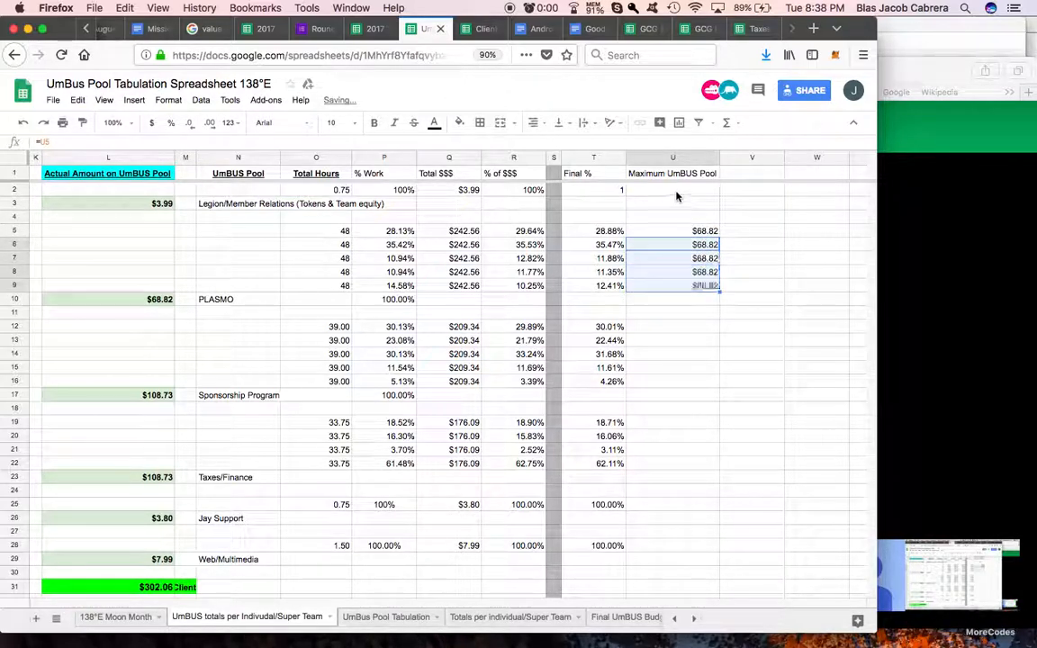
Step: Reference the Legion/Member Relations actual amount in U2 with =L3
click(676, 191)
text(=)
click(137, 205)
key(Return)
Step: Enter =L17 in U12 for the Sponsorship Program, then =U12 in U13, and fill it down to U16
click(655, 330)
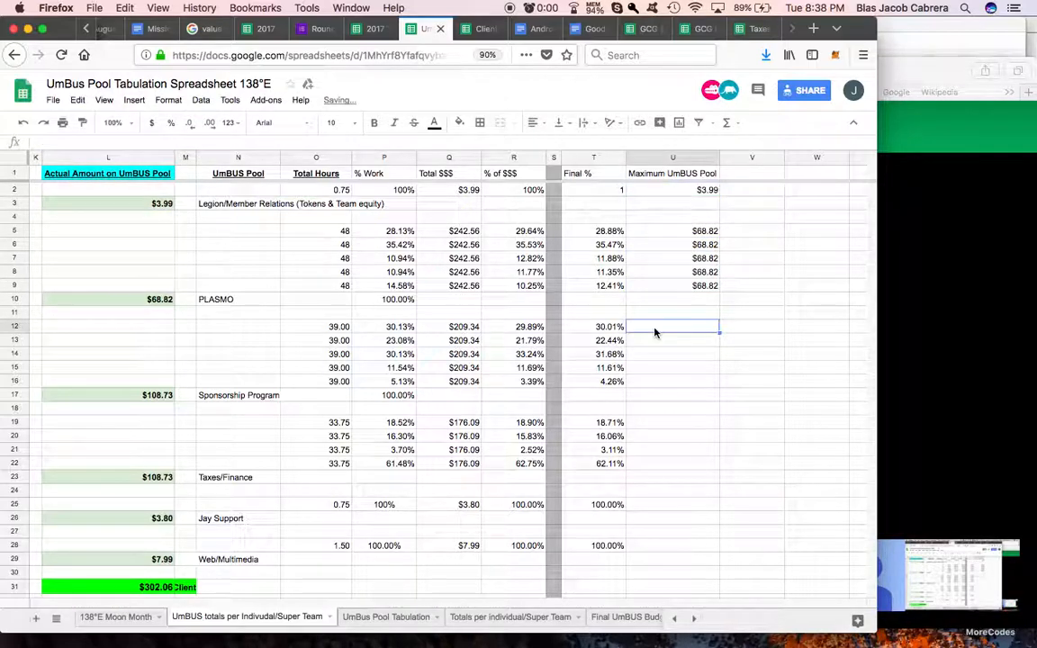
text(=)
click(149, 400)
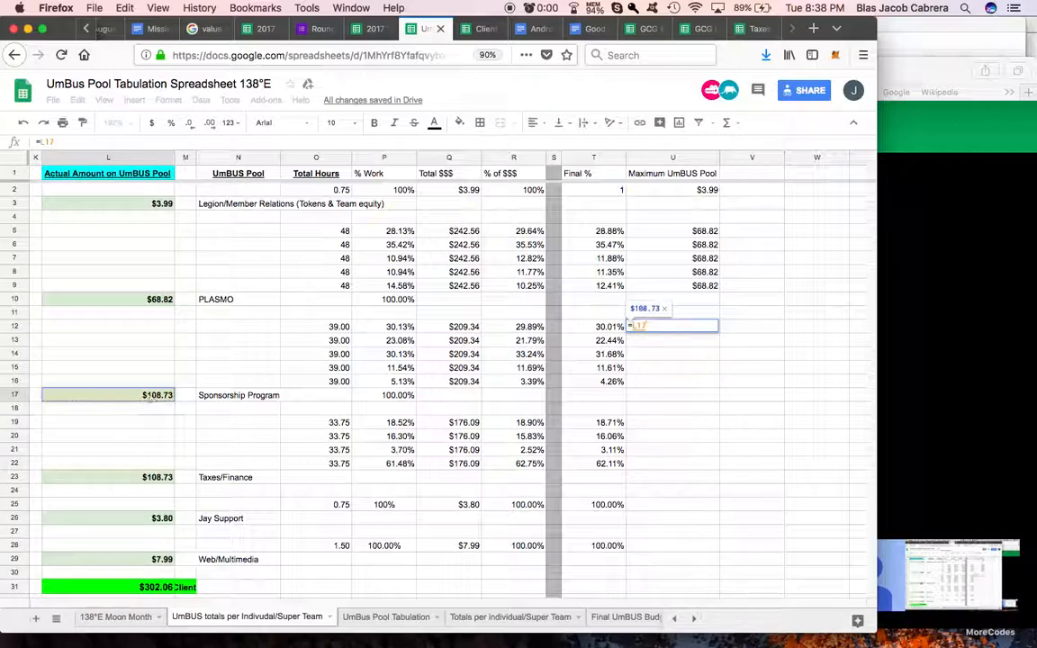
key(Return)
text(=)
click(679, 326)
key(Return)
click(706, 339)
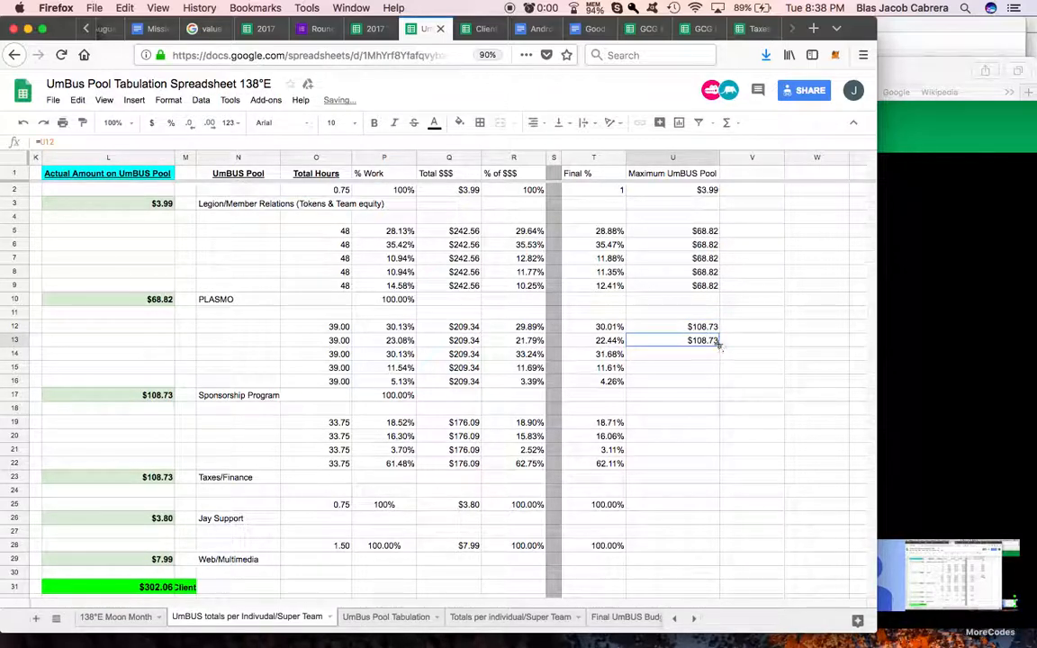
drag(719, 346, 718, 382)
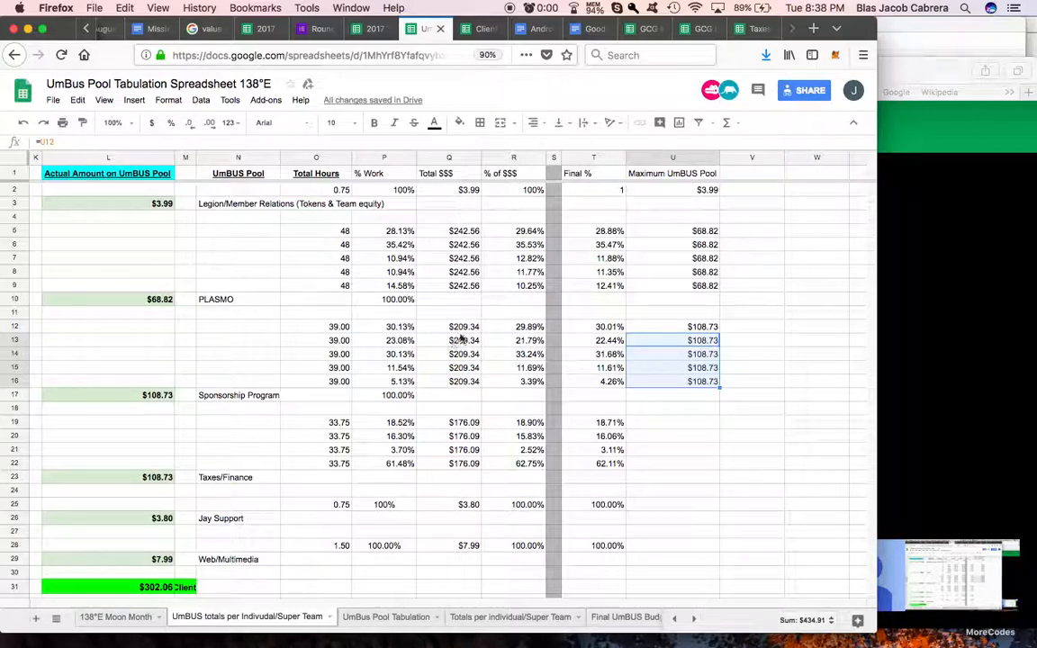
click(709, 330)
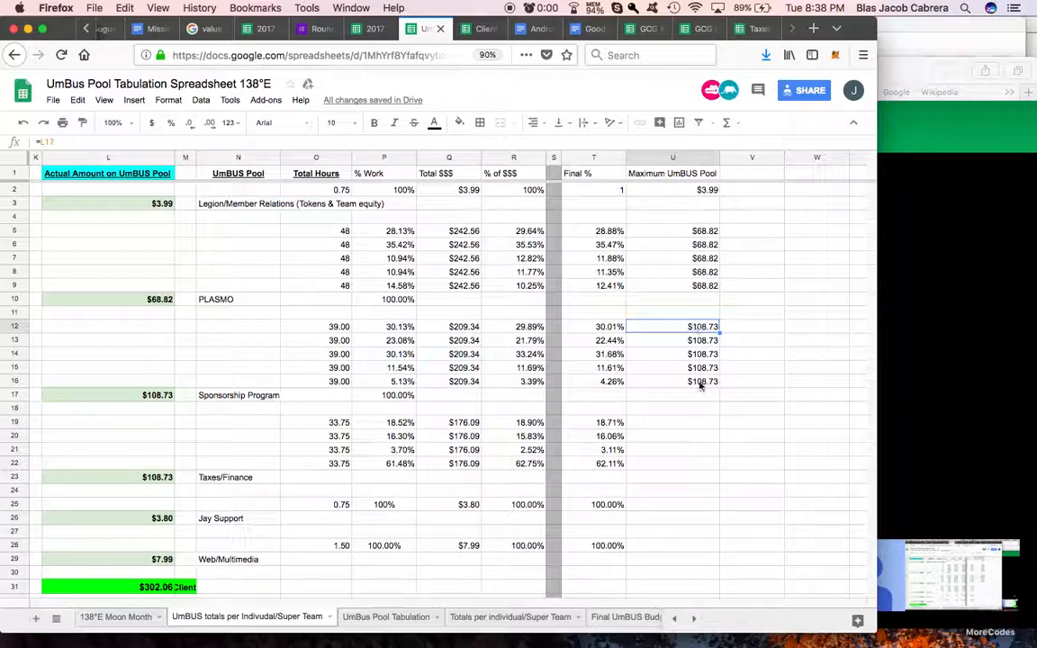
Step: Enter =L23 in U19 for Taxes/Finance, then =U19 in U20, and fill it down to U22
scroll(703, 377, down, 2)
click(670, 367)
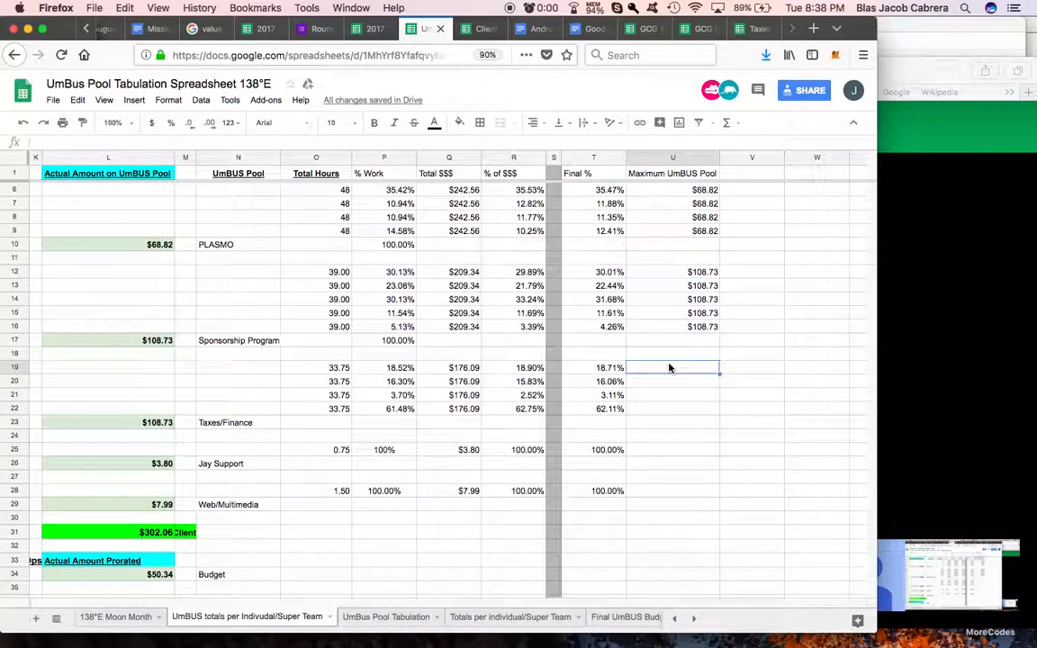
text(=)
click(149, 423)
key(Return)
text(=)
click(688, 368)
key(Return)
click(709, 386)
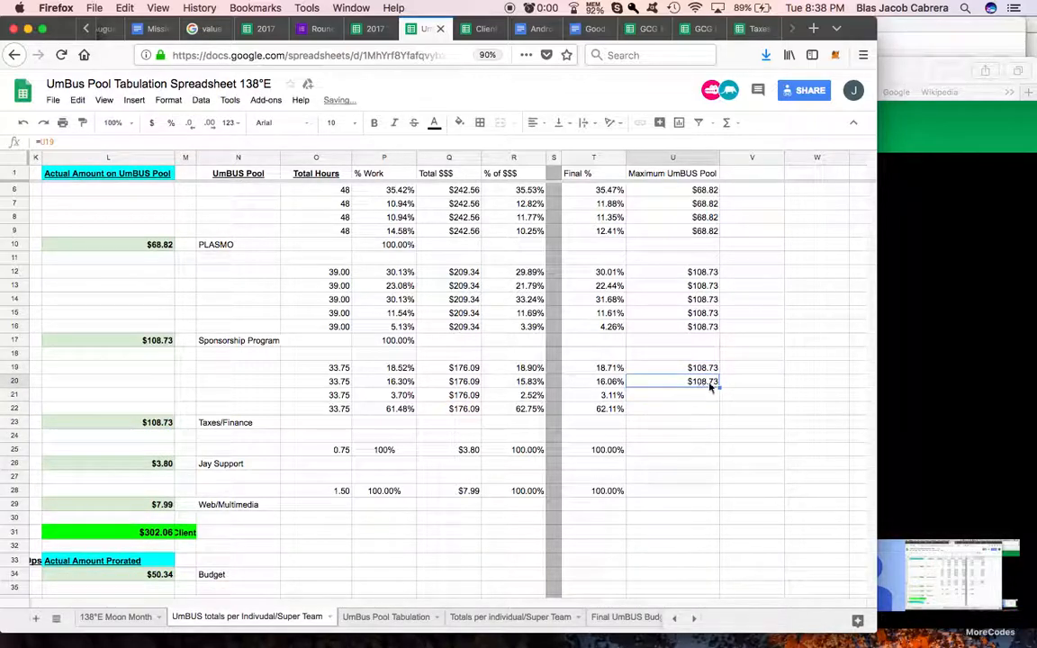
drag(718, 412, 719, 413)
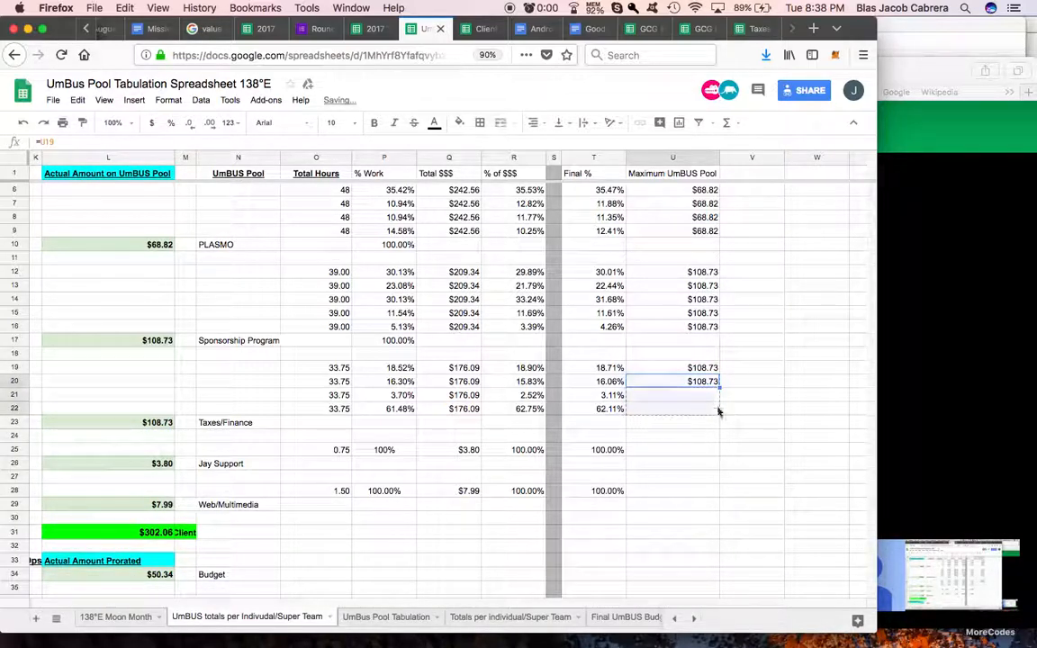
Step: Reference the Jay Support amount in U25 with =L26 and the Web/Multimedia amount in U28 with =L29
click(681, 450)
text(=)
click(158, 462)
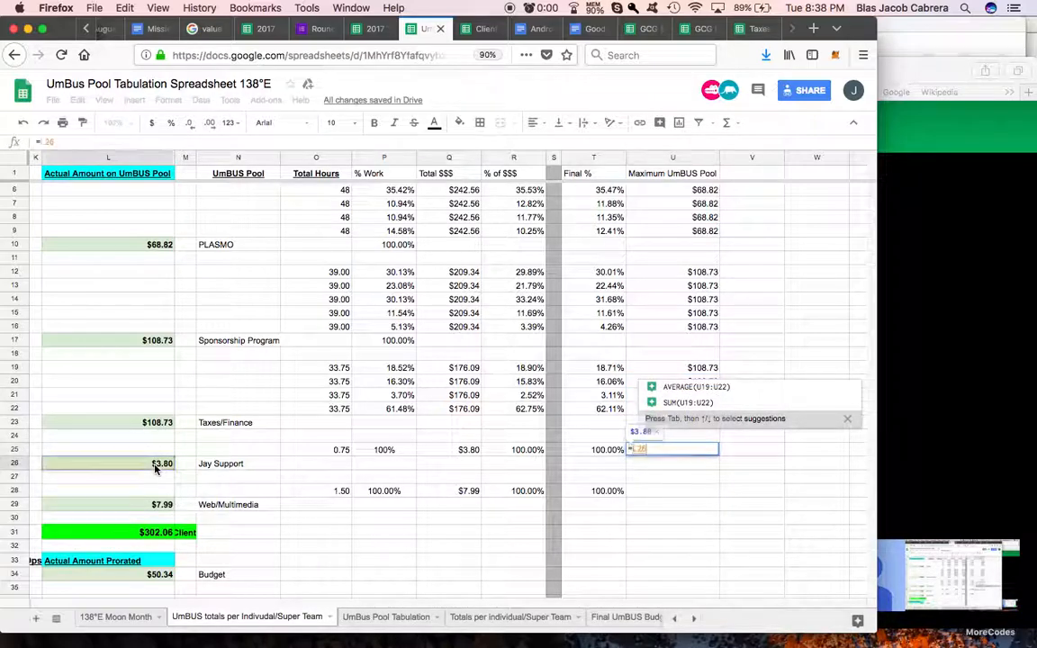
key(Return)
click(645, 495)
text(=)
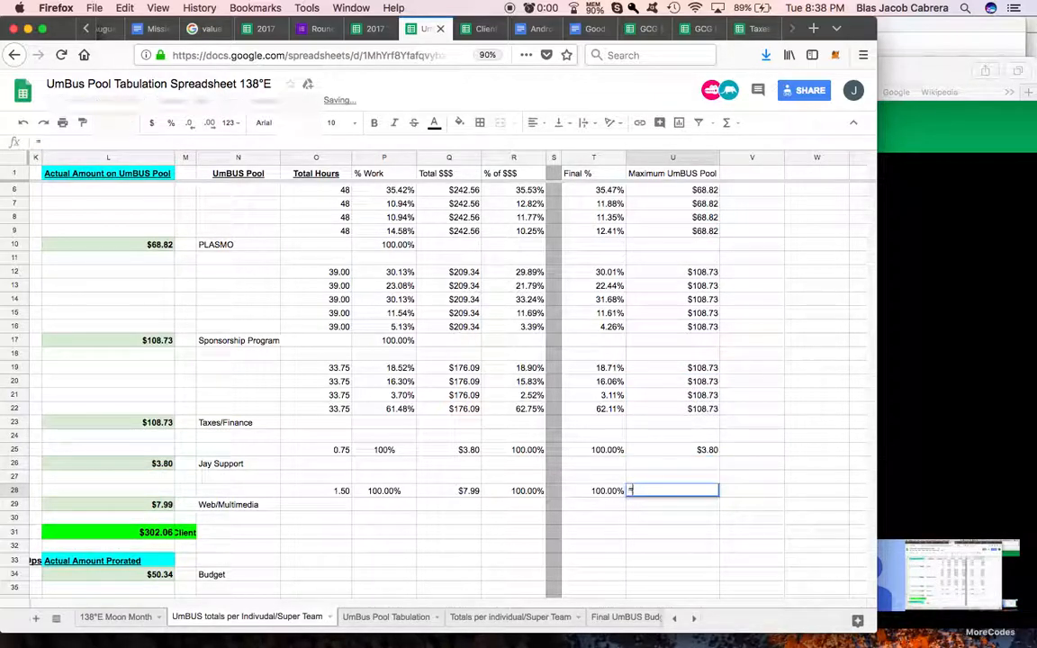
click(155, 505)
key(Return)
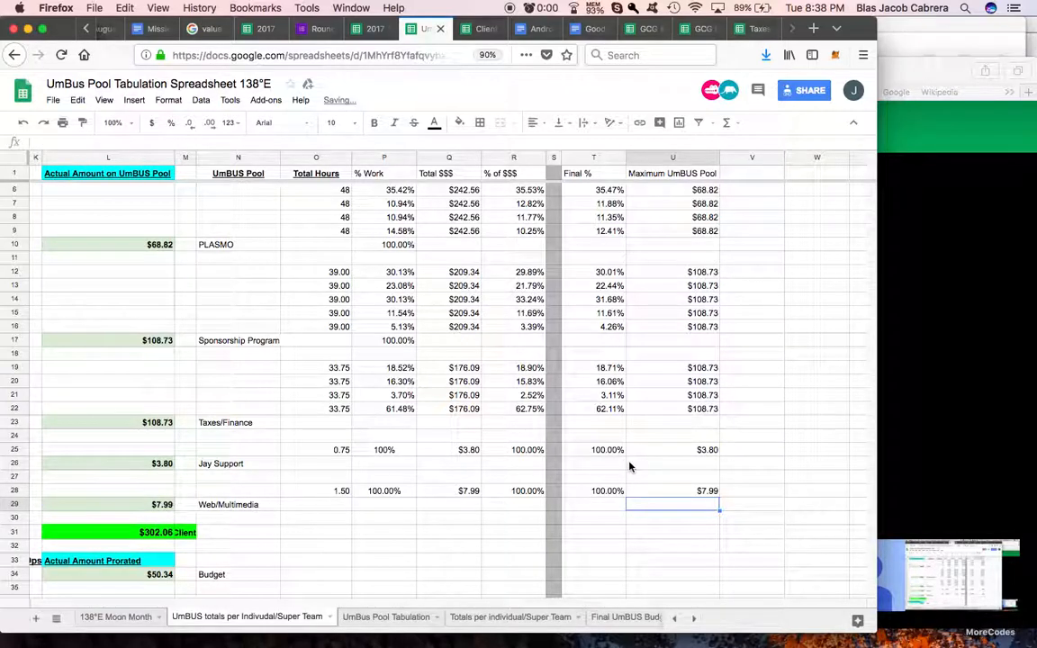
Step: Reference the Documentations actual prorated amount in U36 with =L41
scroll(630, 466, down, 5)
click(679, 414)
text(=)
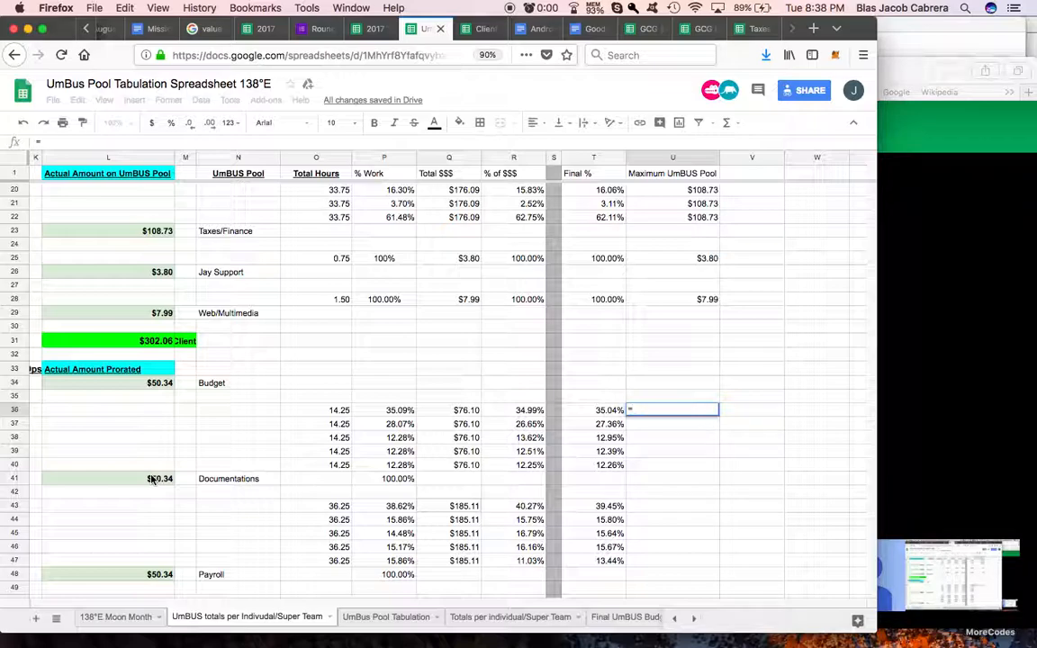
click(153, 479)
key(Return)
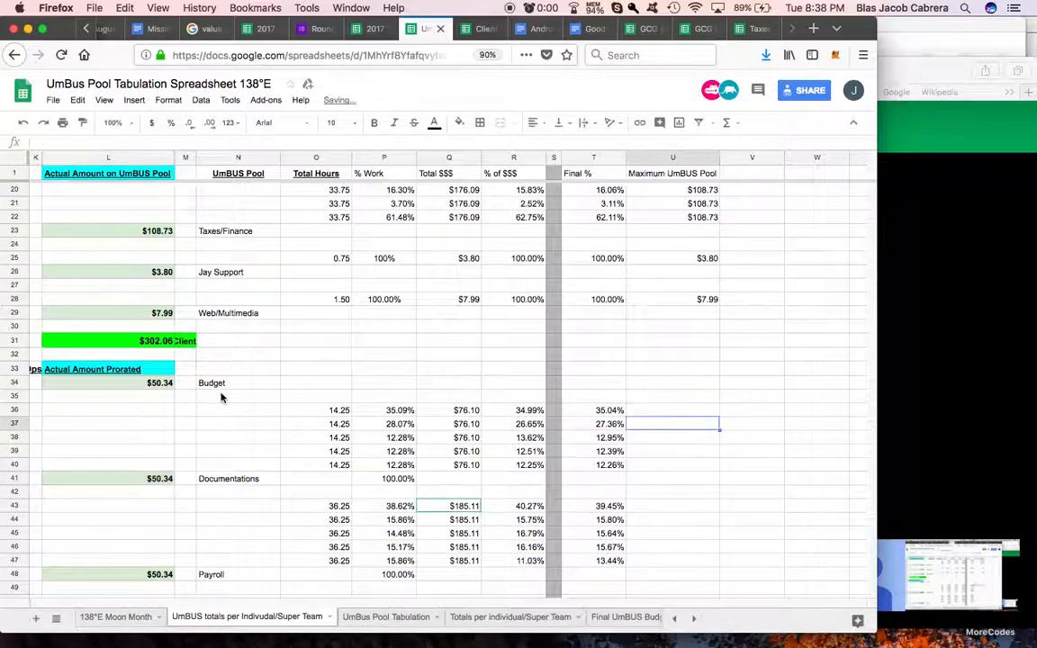
Step: Try referencing the Budget pool name in N31 with =C31, and clear the cell again
scroll(158, 388, left, 5)
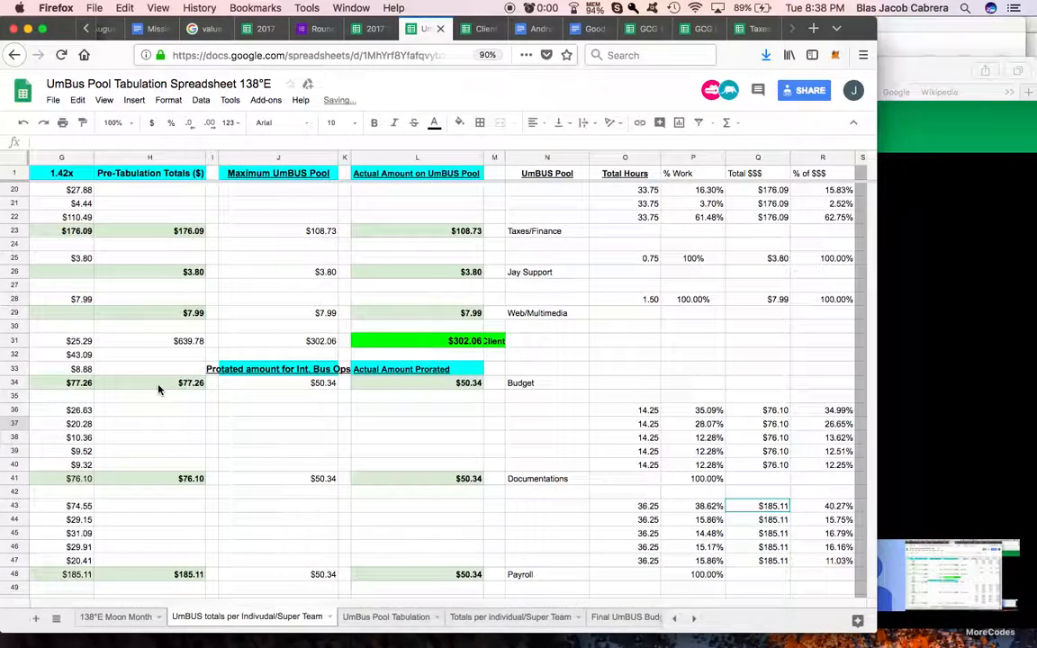
scroll(158, 389, right, 5)
scroll(159, 389, left, 10)
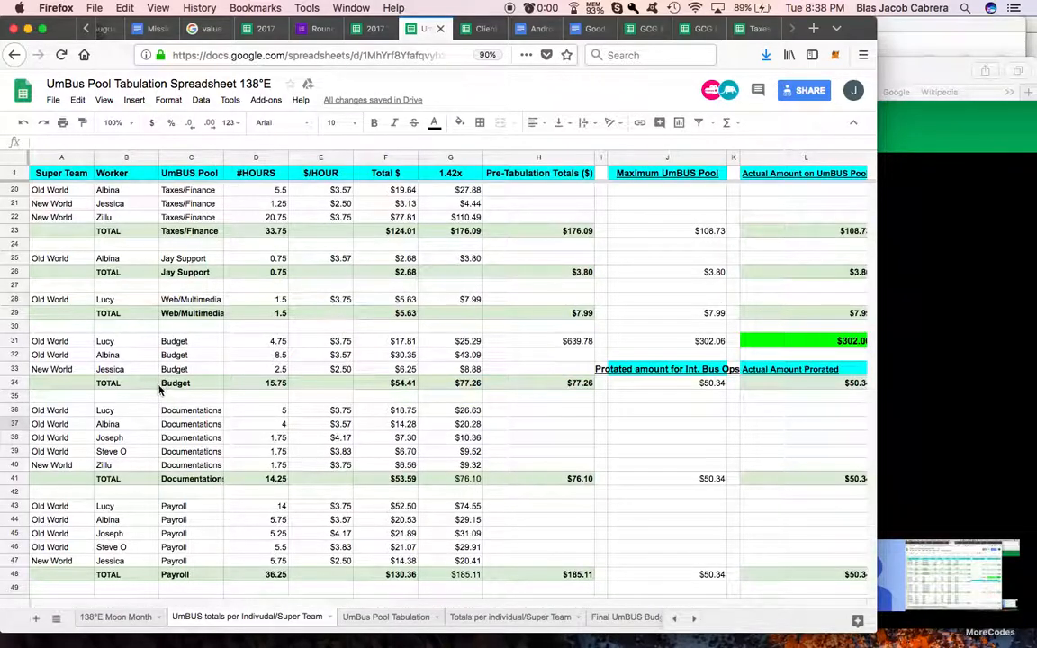
scroll(393, 348, right, 7)
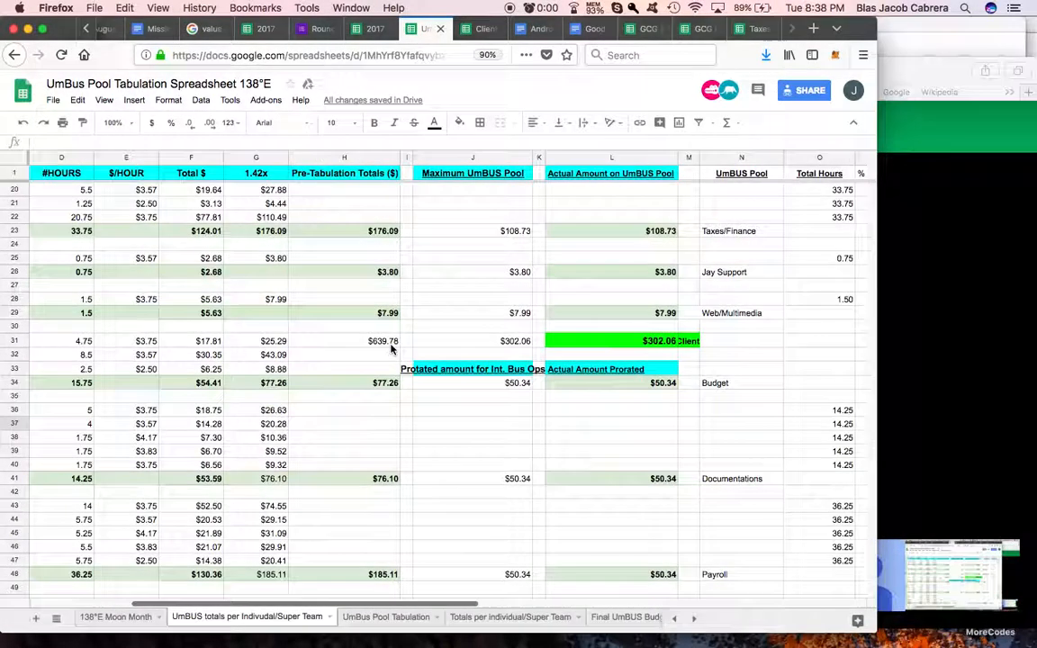
scroll(412, 342, right, 2)
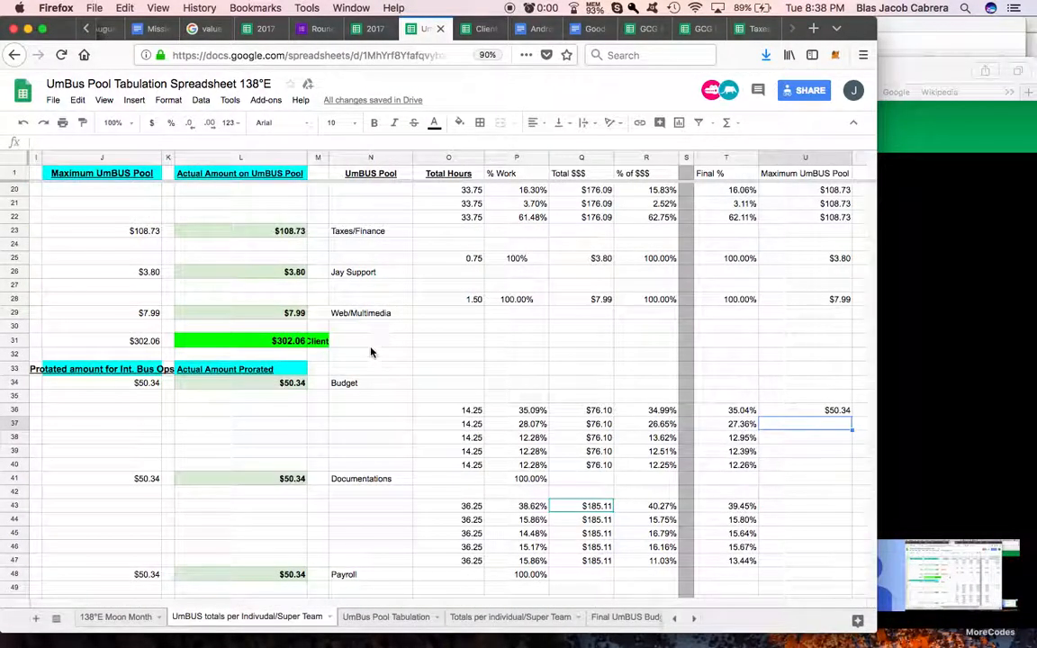
click(370, 342)
text(=)
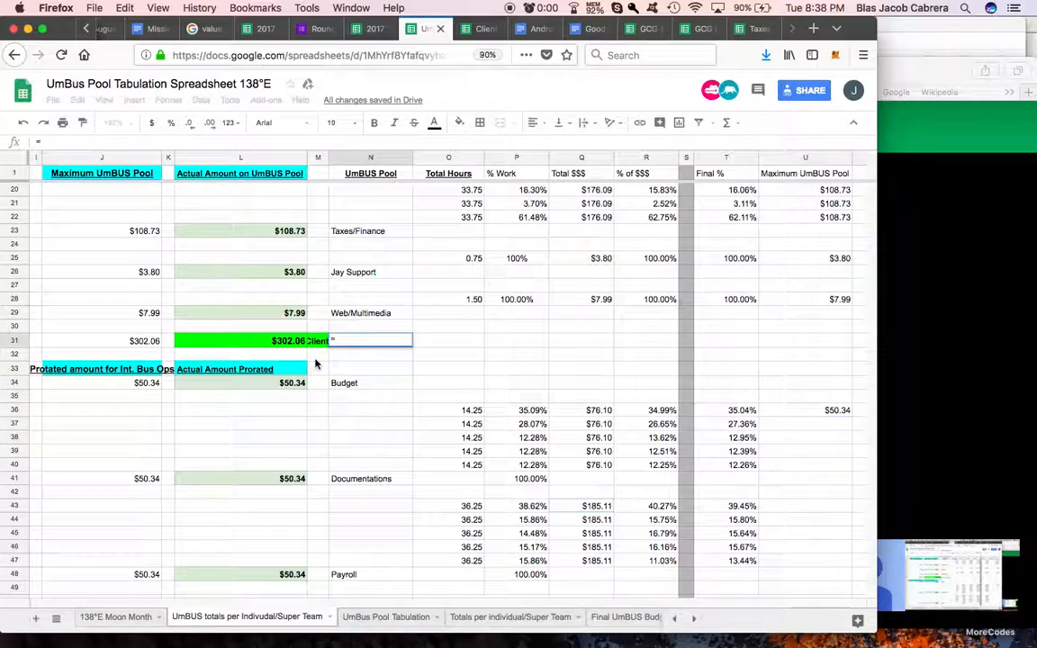
scroll(225, 351, left, 8)
click(194, 342)
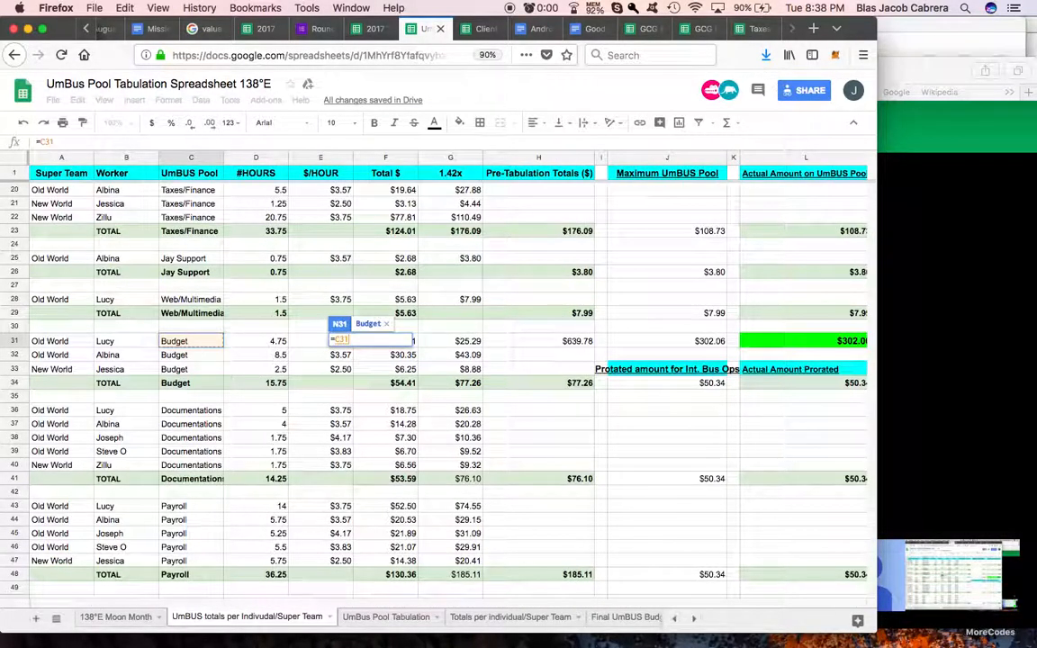
key(Return)
scroll(590, 347, right, 5)
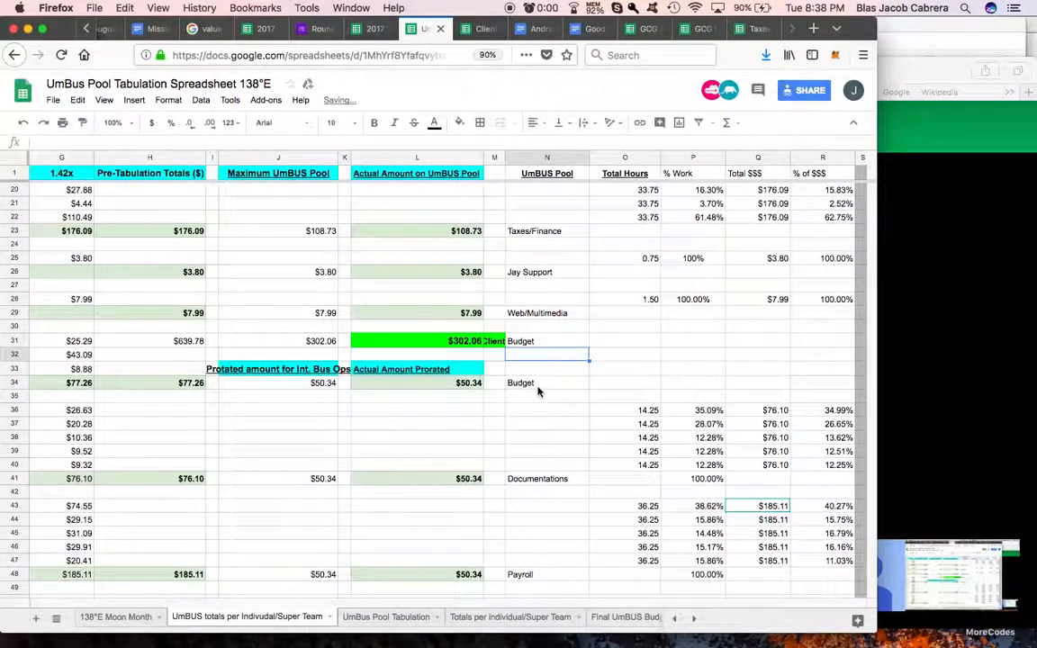
click(558, 344)
key(Delete)
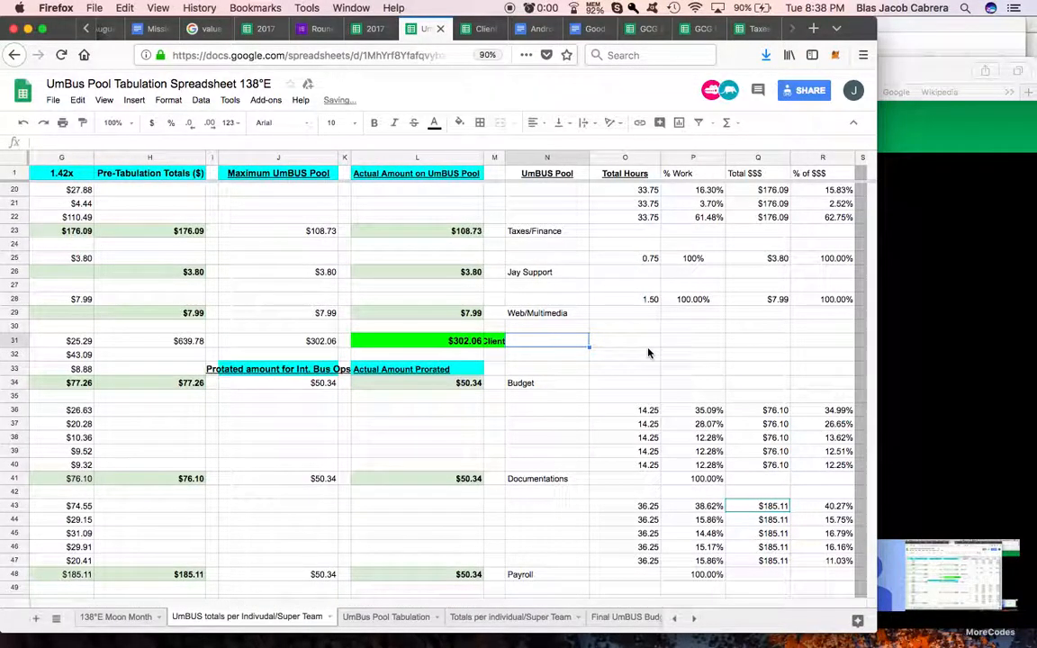
Step: Reference the Budget pool's total hours in O31 with =D34
click(636, 301)
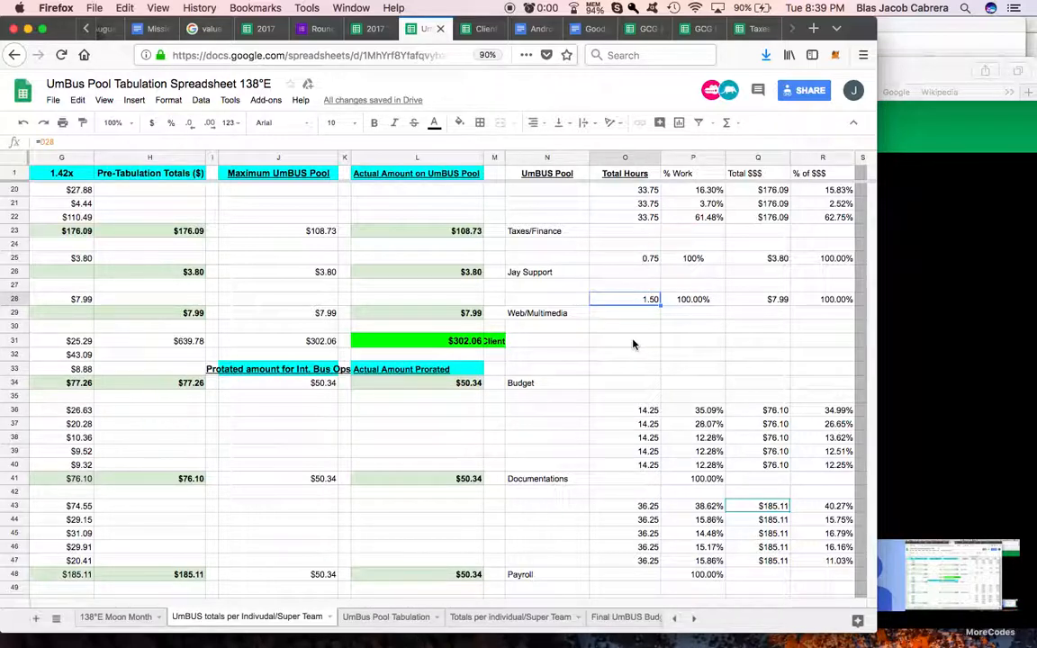
click(633, 343)
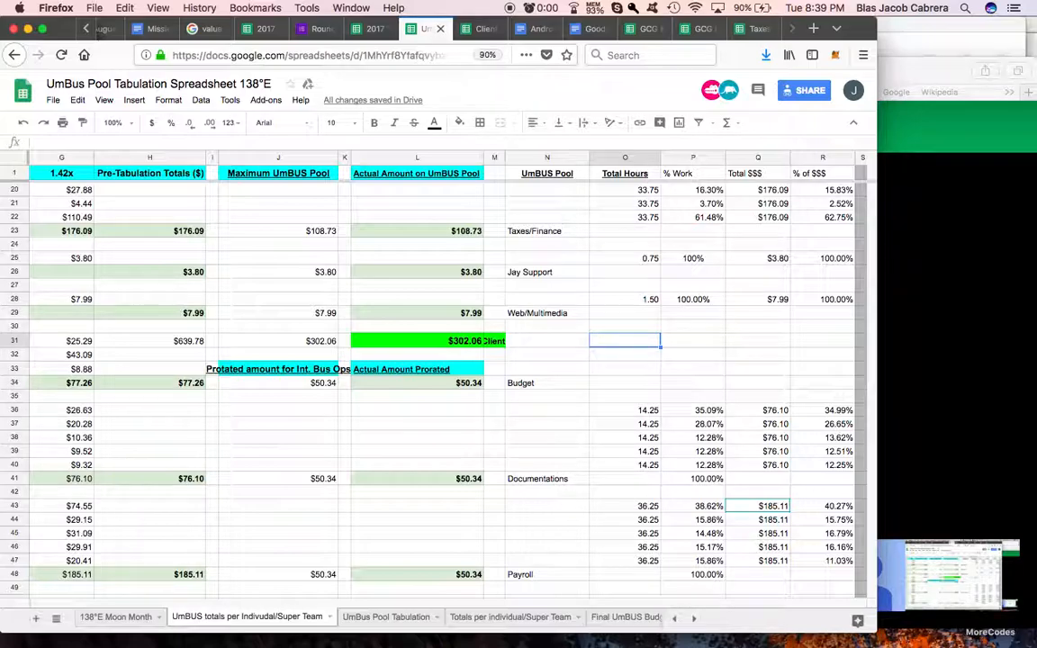
text(=)
scroll(450, 378, left, 5)
click(276, 382)
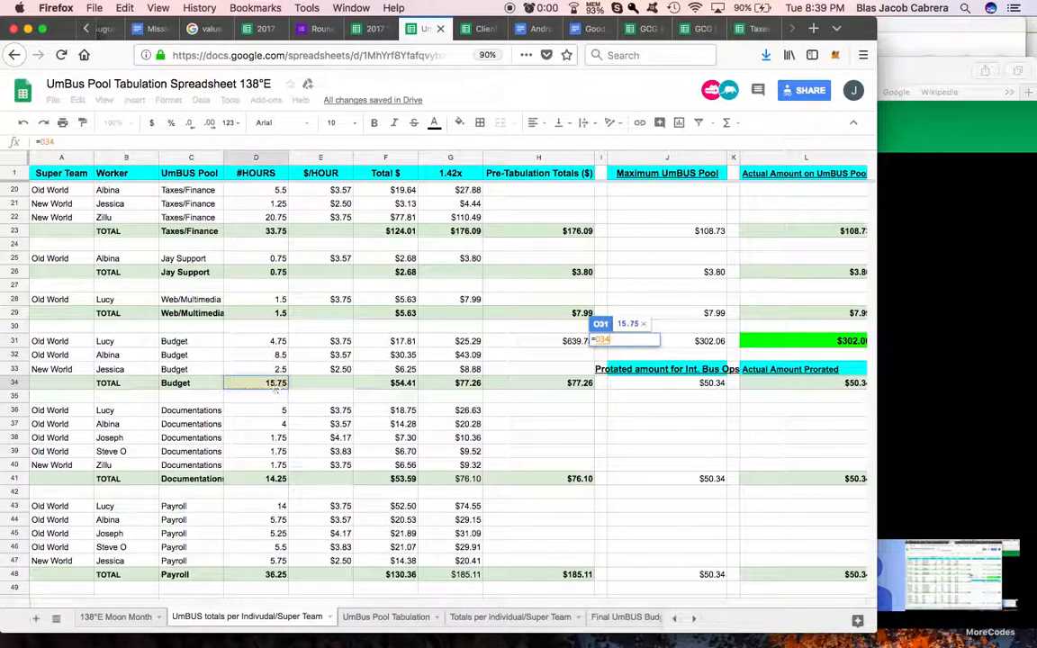
key(Return)
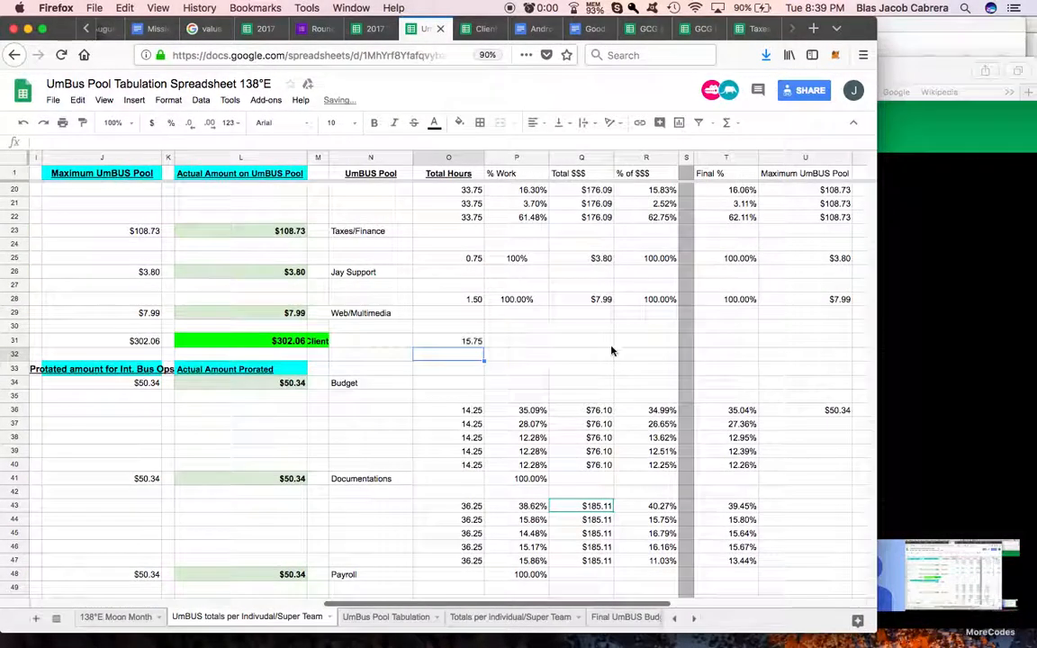
Step: Enter =O31 in O32 to repeat the Budget total hours, and fill it down to O33
click(479, 343)
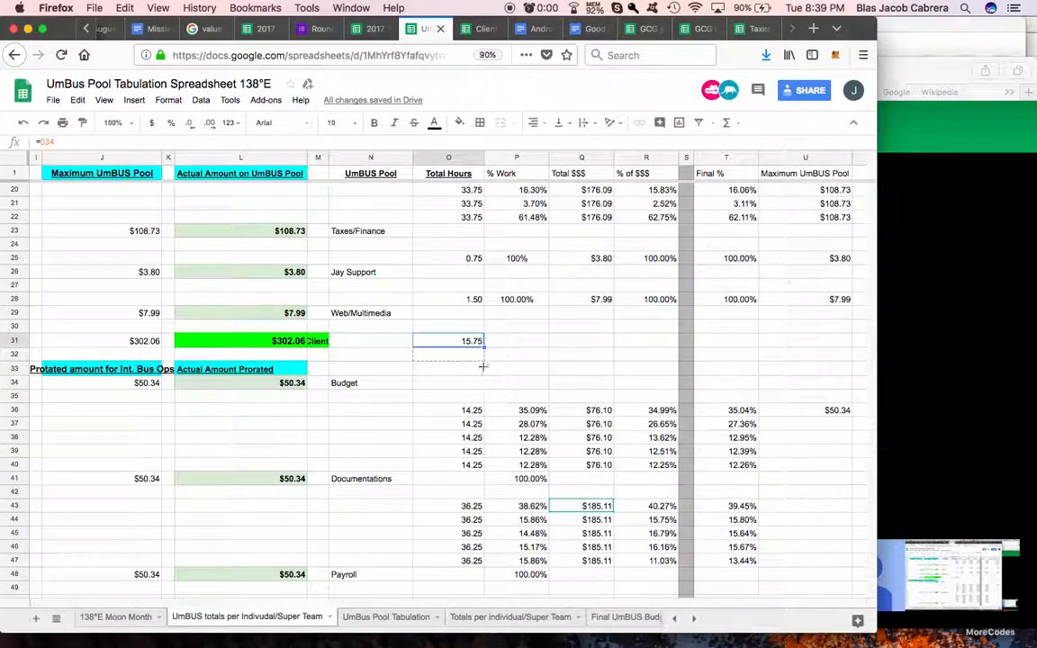
drag(484, 366, 484, 371)
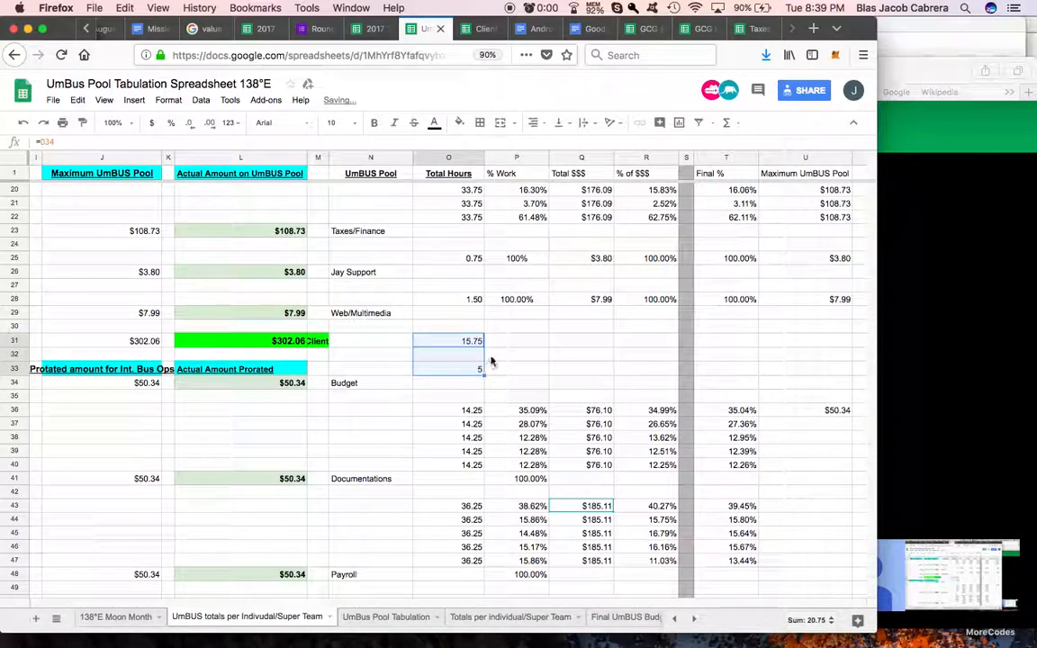
click(469, 357)
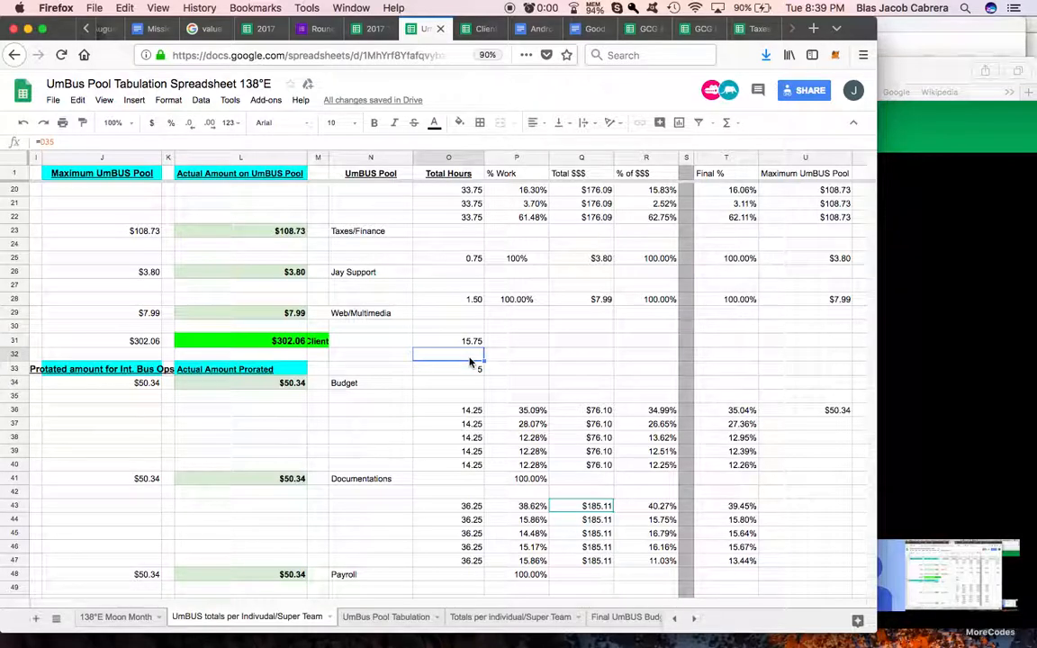
text(=)
click(474, 342)
key(Return)
click(479, 357)
drag(482, 369, 482, 371)
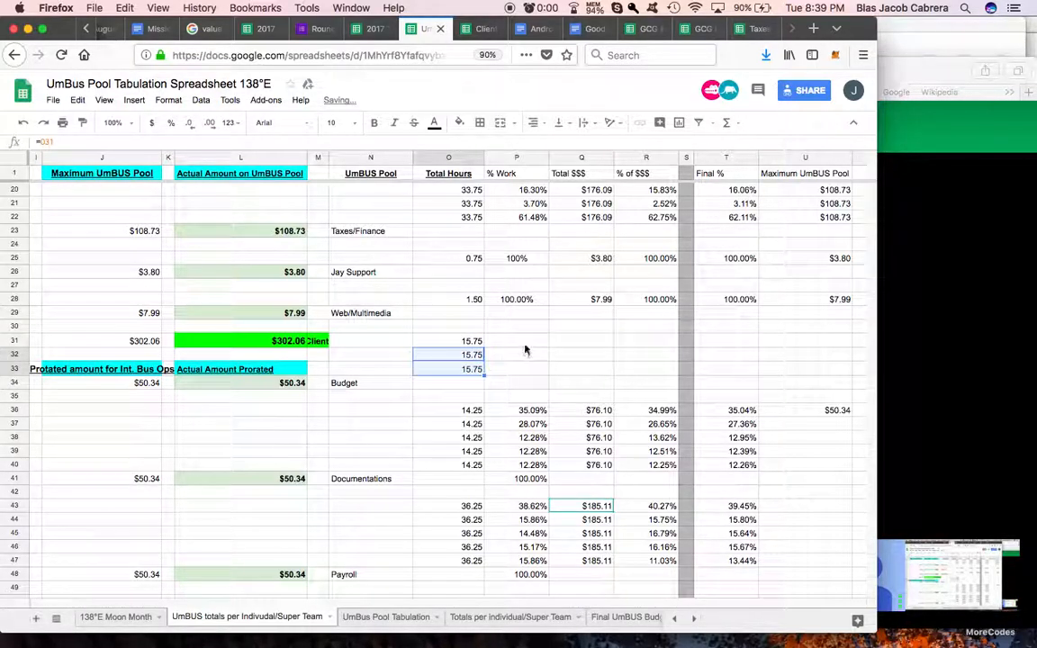
click(526, 346)
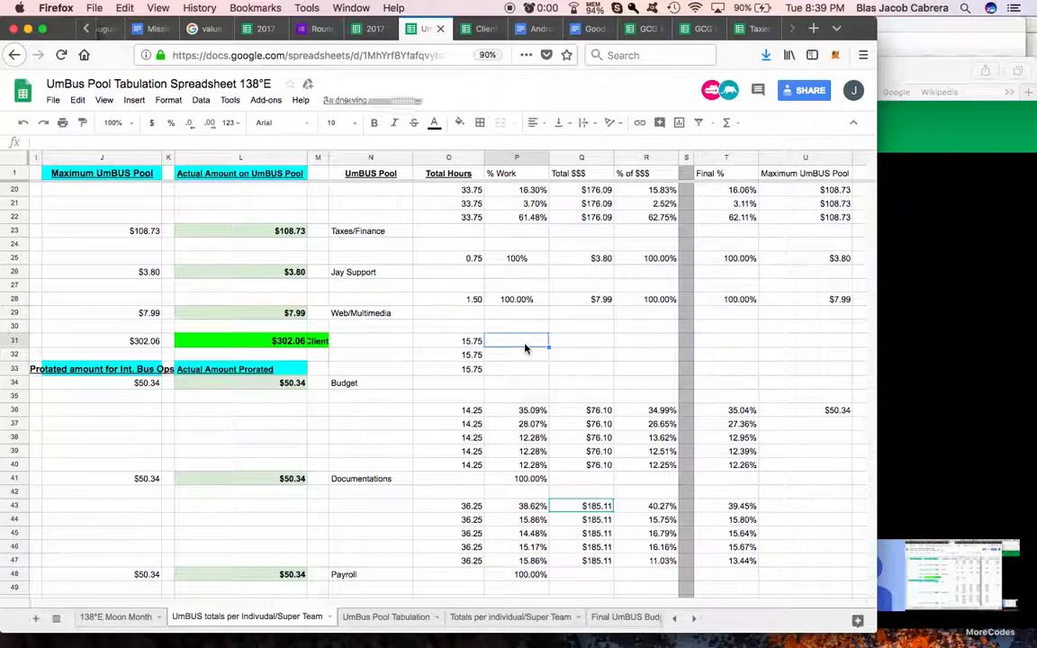
text(=)
key(Escape)
Step: Copy the % Work formula from P22 to P31 for the Budget pool and fill it down to P33
click(534, 230)
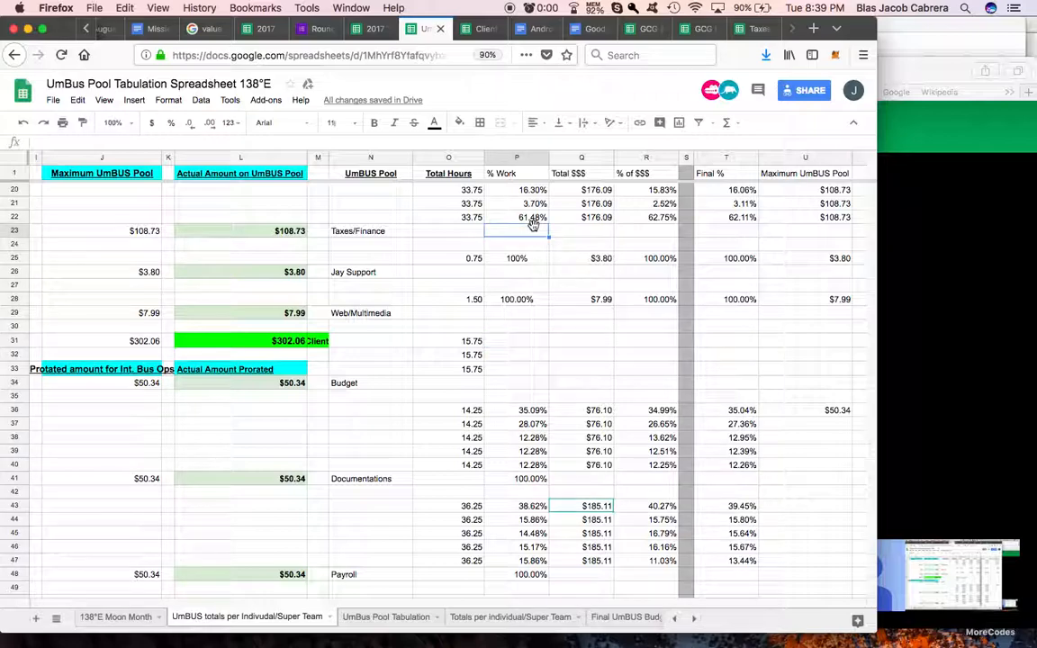
click(534, 221)
key(super+c)
click(521, 343)
key(super+v)
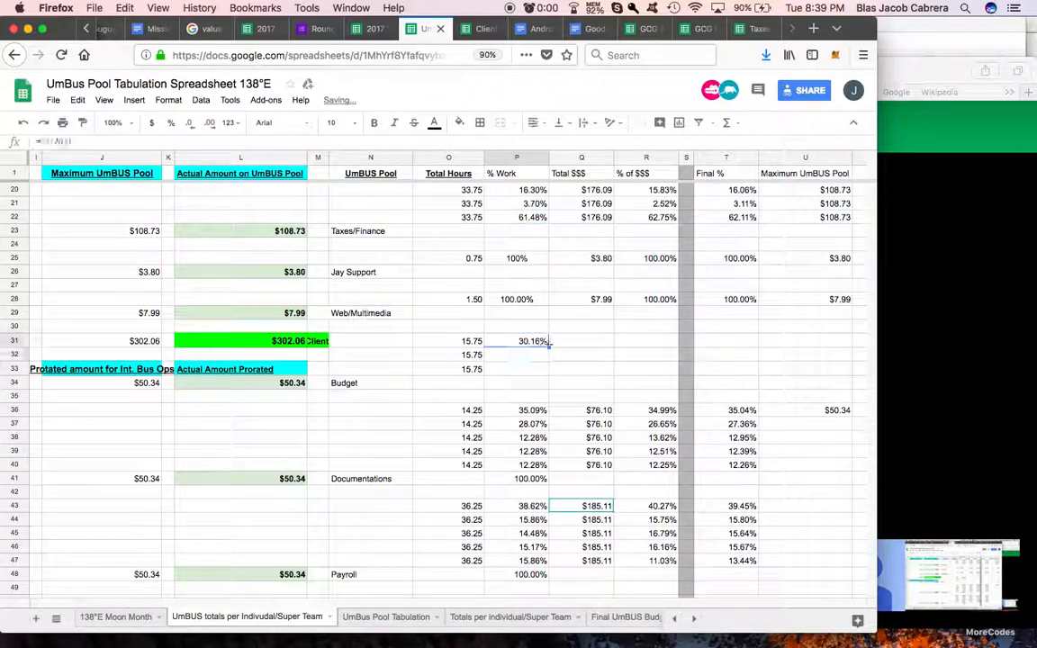
drag(548, 348, 549, 370)
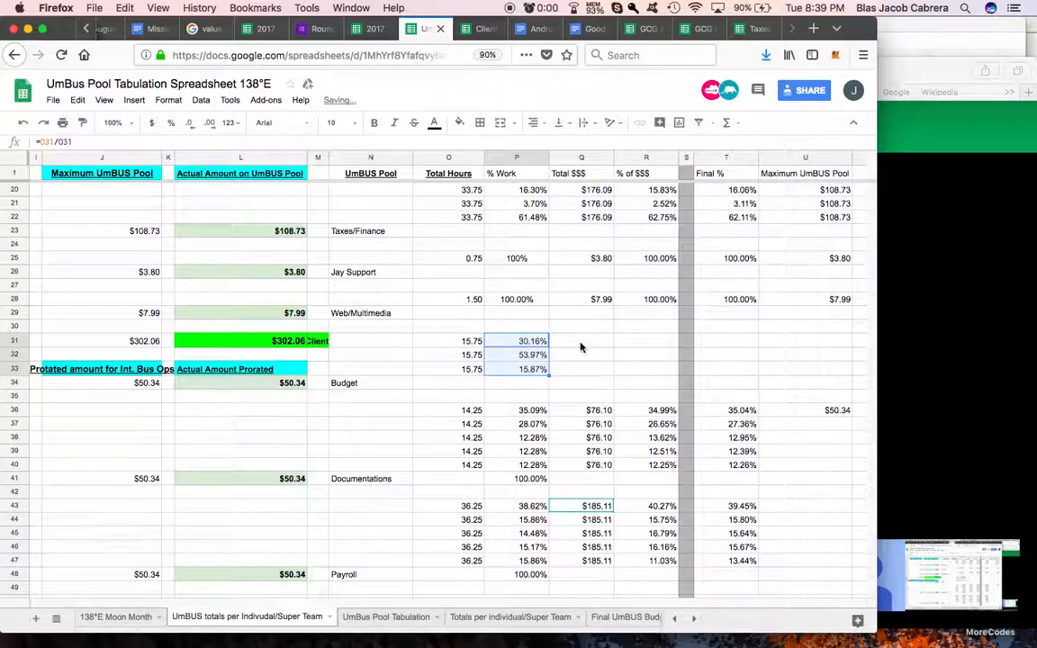
Step: Reference the Budget pre-tabulation total in Q31 with =H34
click(581, 347)
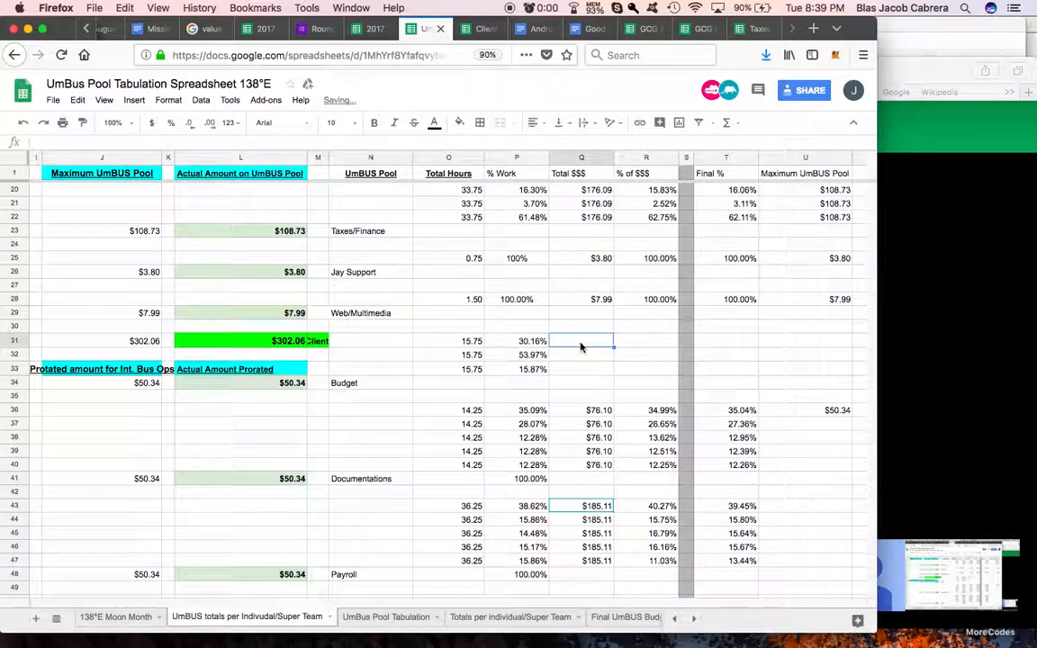
text(=)
scroll(402, 394, left, 5)
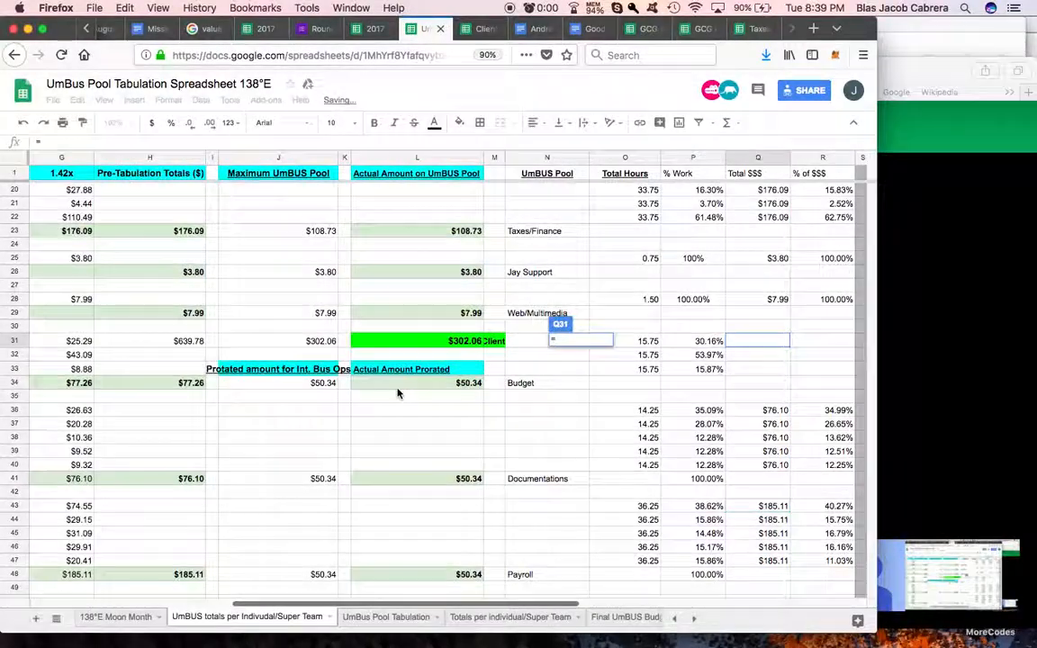
click(187, 386)
key(Return)
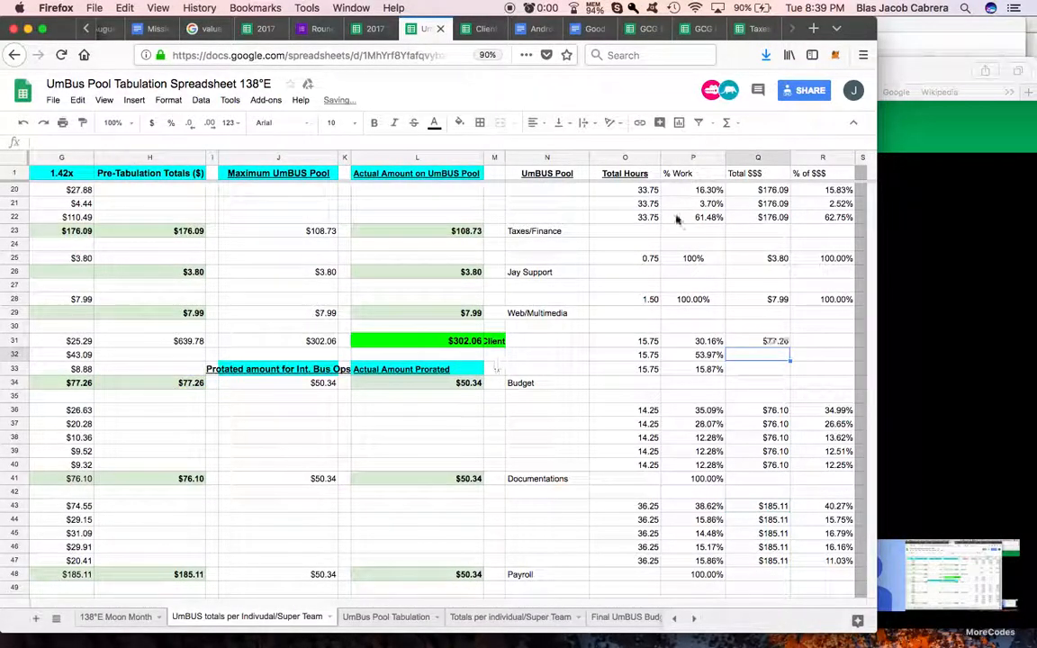
Step: Change the Q1 header to "Total Workerd $$$" and widen column Q to fit it
click(747, 176)
double_click(748, 172)
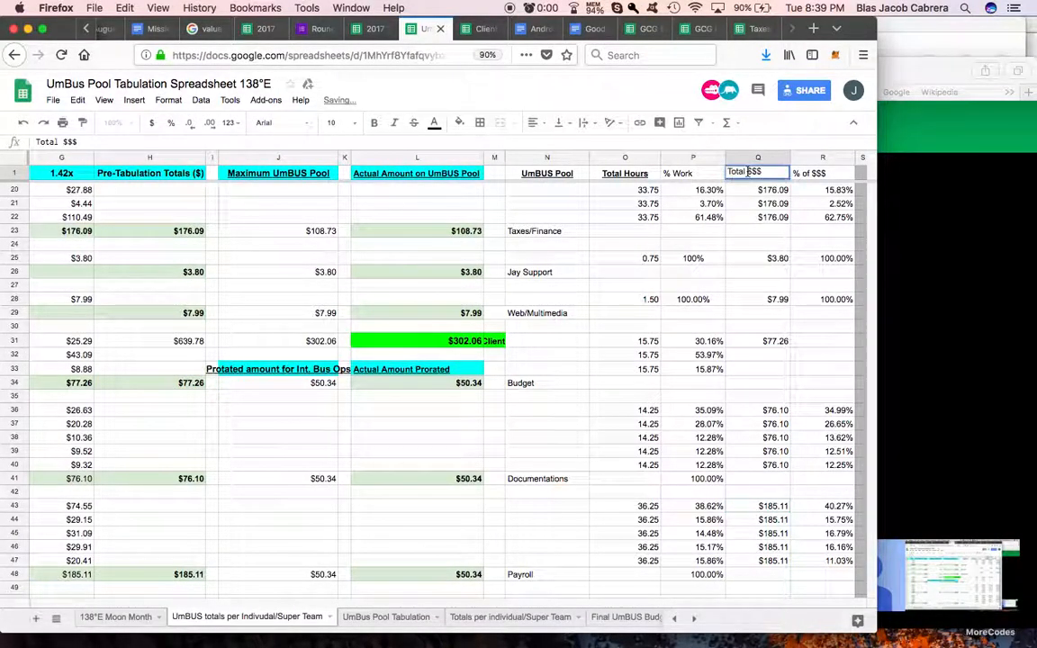
text(Worked)
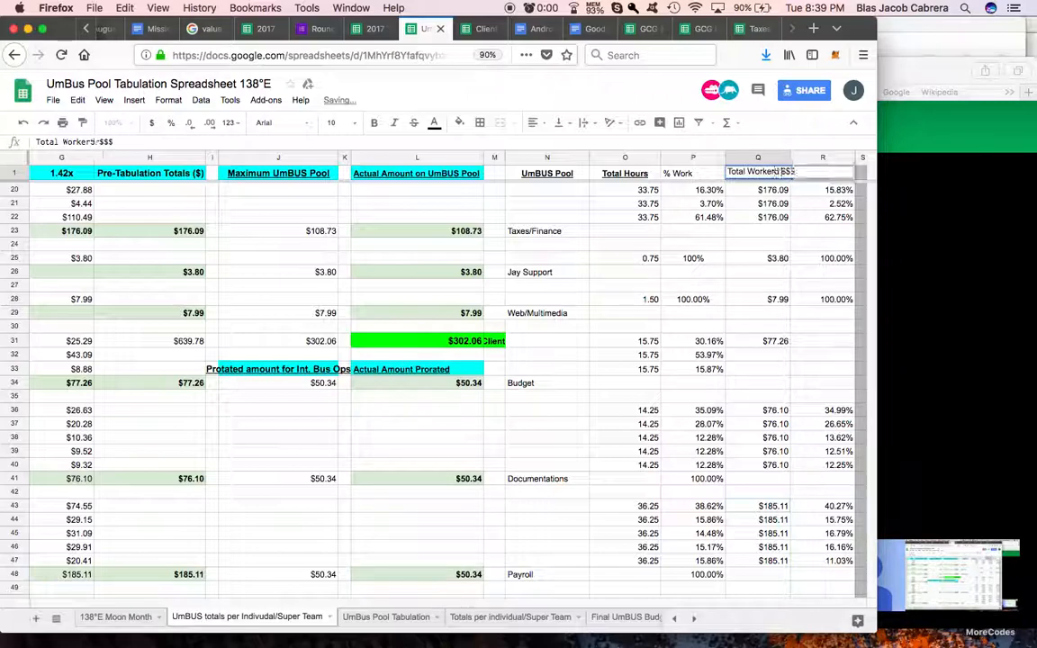
click(752, 259)
drag(787, 162, 799, 160)
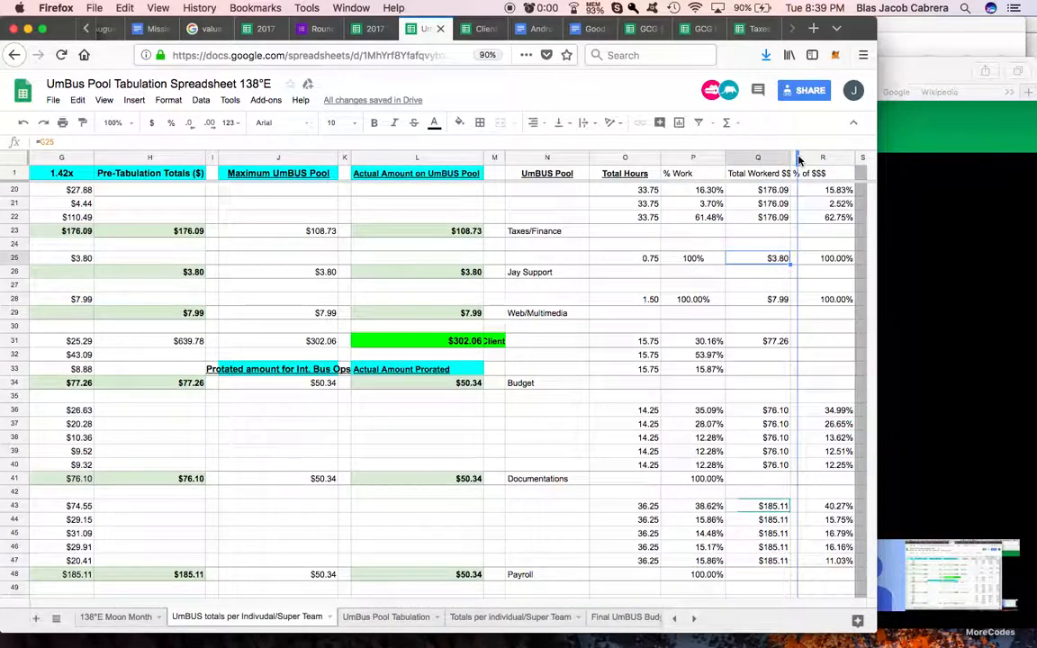
Step: Enter =Q31 in Q32 to repeat the Budget dollar total, and fill it down to Q33
click(772, 357)
text(=Q31)
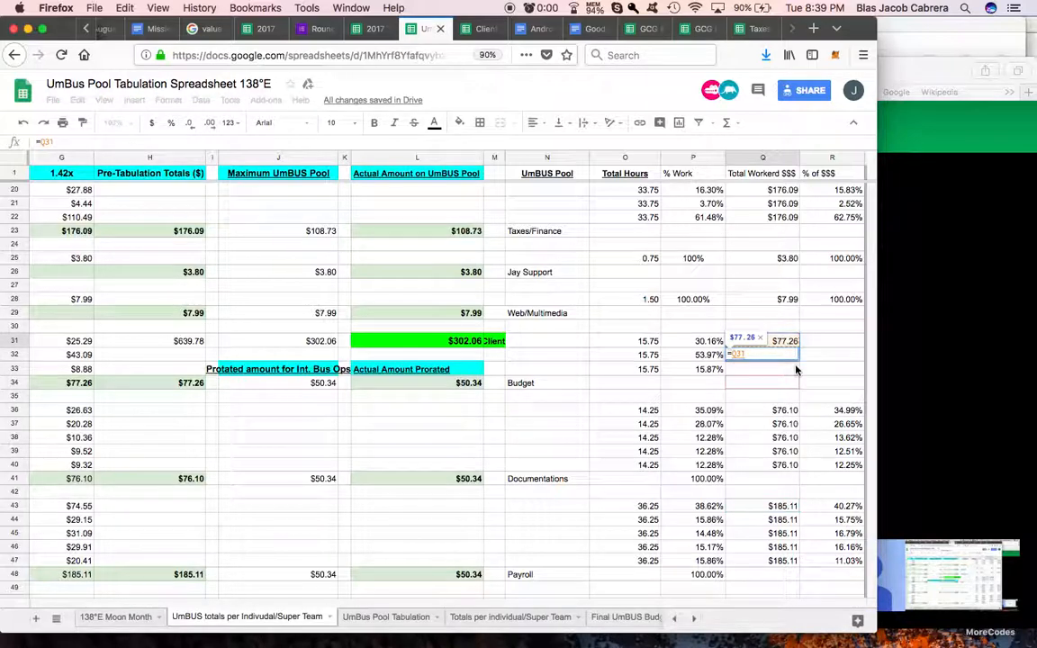
key(Return)
click(796, 357)
mouse_move(801, 361)
mouse_down()
mouse_move(802, 370)
mouse_move(787, 364)
mouse_up()
Step: Copy the % of $$$ formula from R22 to R31 for the Budget pool and fill it down to R33
scroll(786, 363, right, 3)
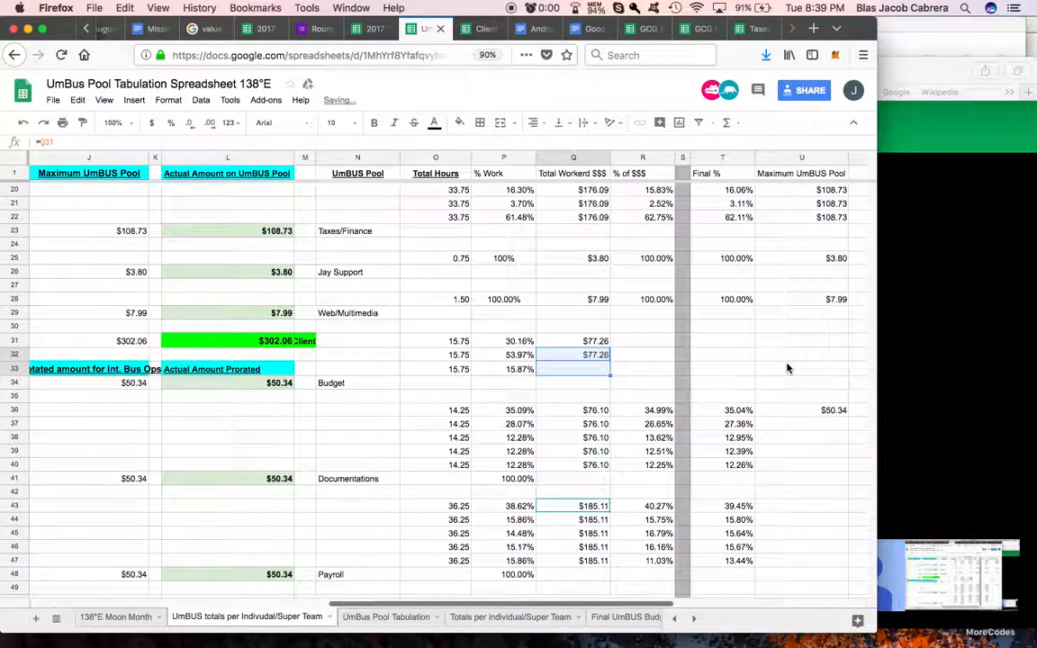
click(650, 342)
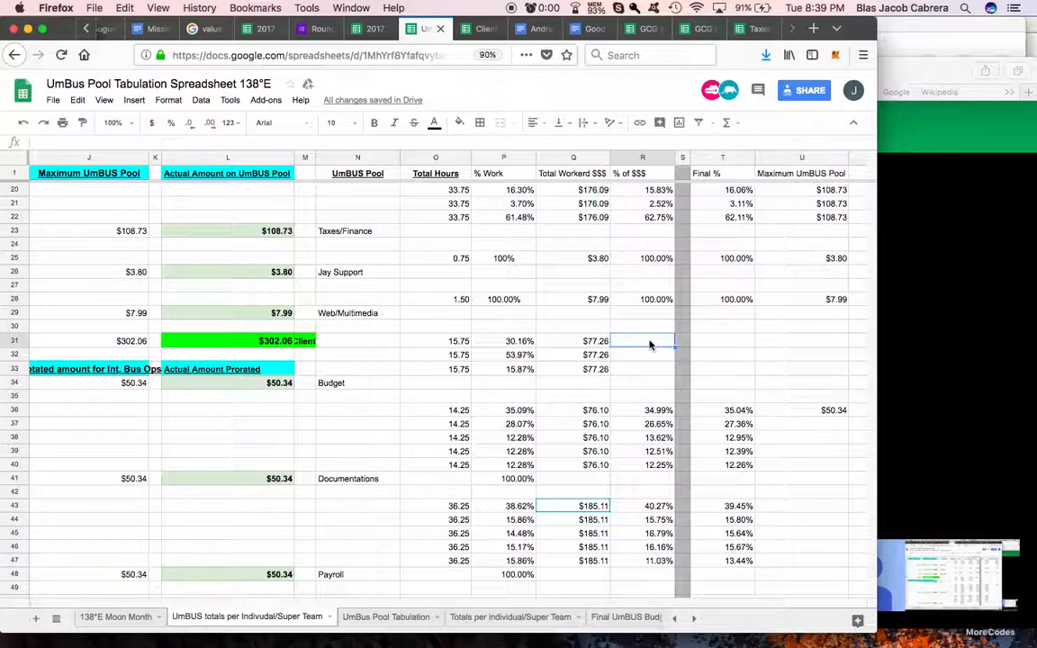
click(653, 219)
key(super+c)
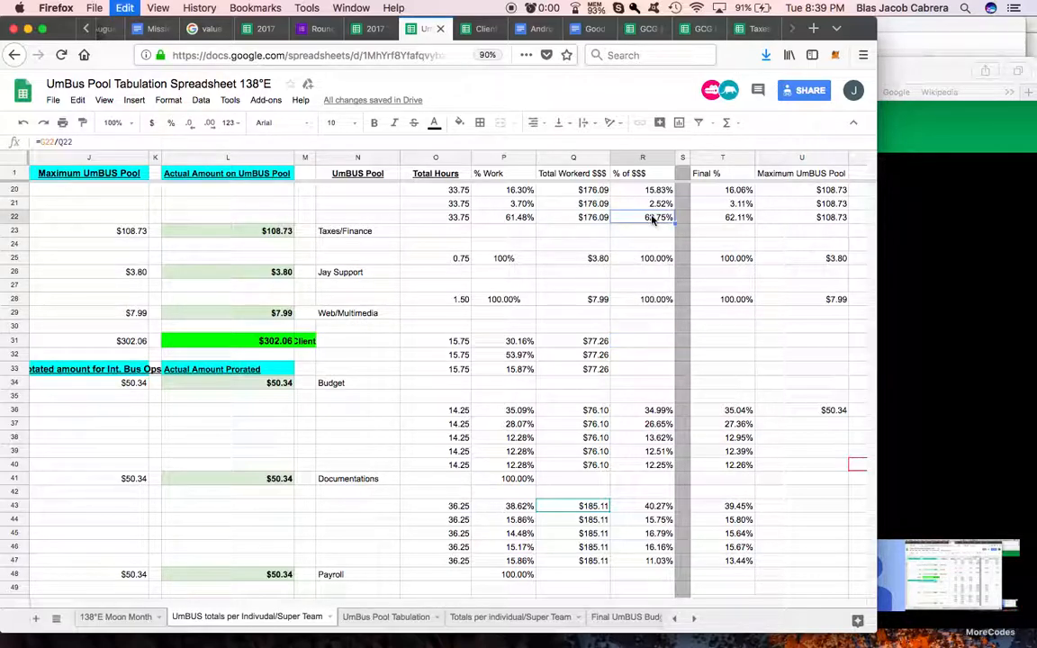
click(644, 341)
key(super+v)
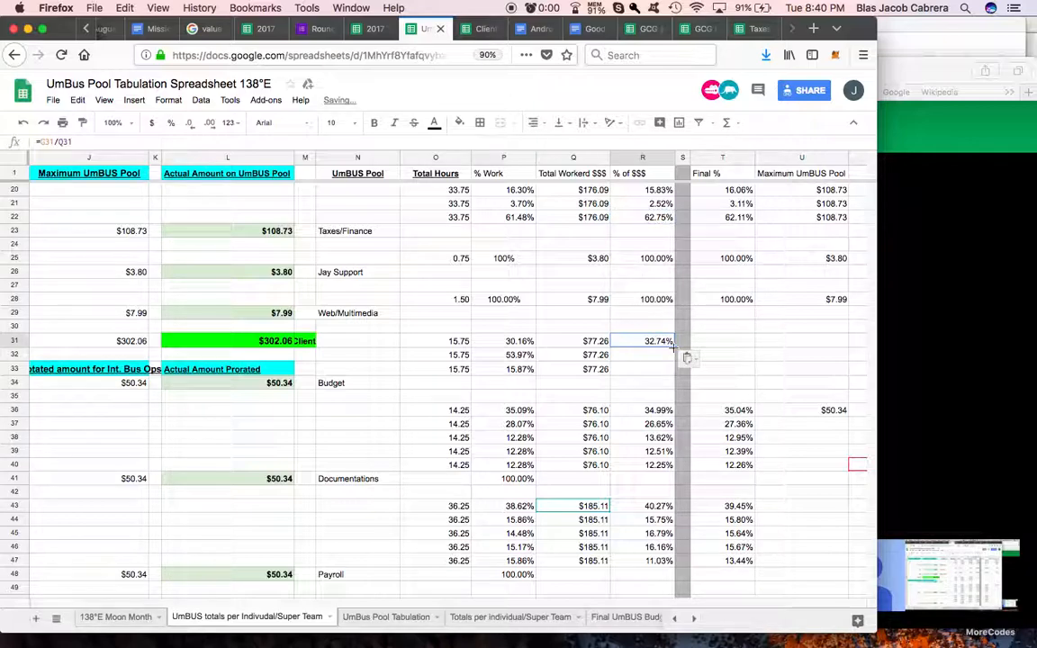
drag(674, 367, 673, 371)
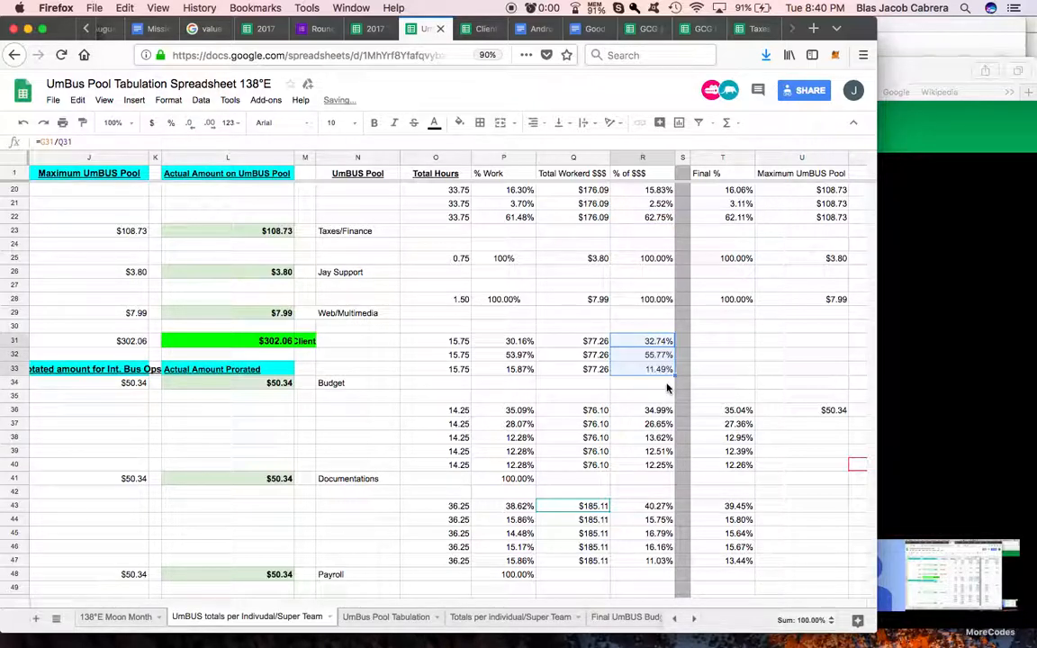
Step: Total the Budget % of $$$ values in R34 with =SUM(R31:R33) and copy that sum to P34 for % Work
click(669, 387)
click(731, 125)
click(736, 143)
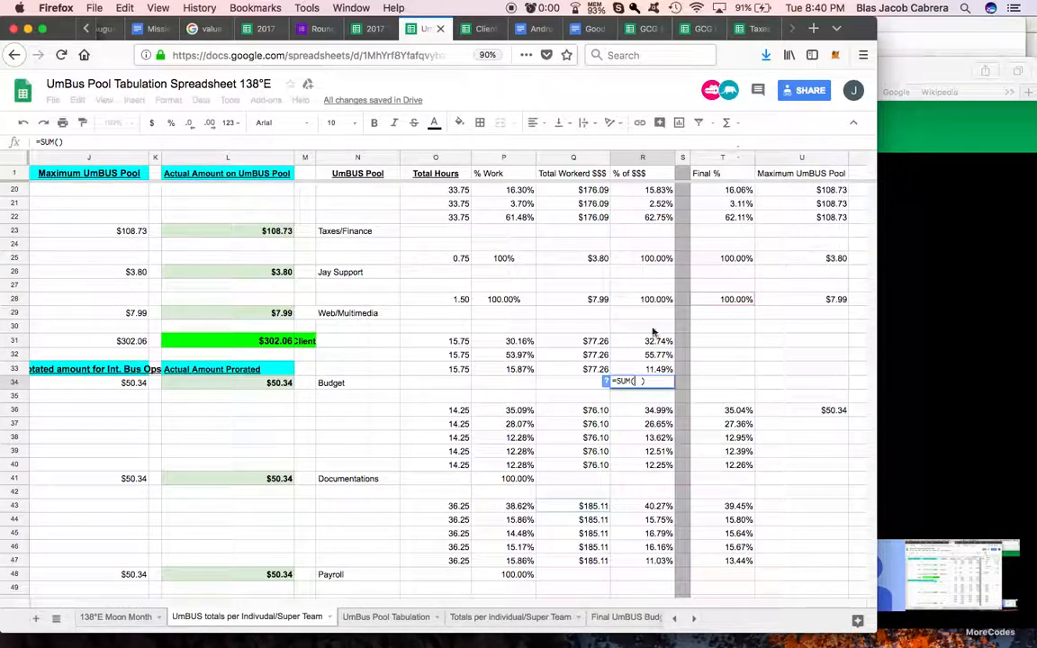
click(641, 348)
drag(645, 368, 646, 369)
key(Return)
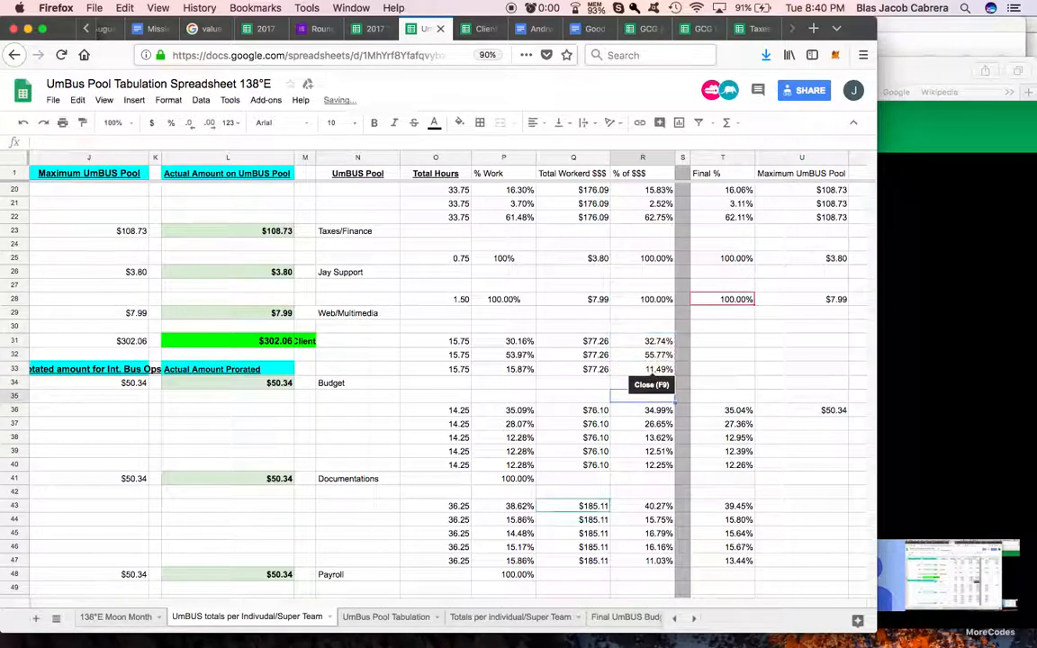
key(super+c)
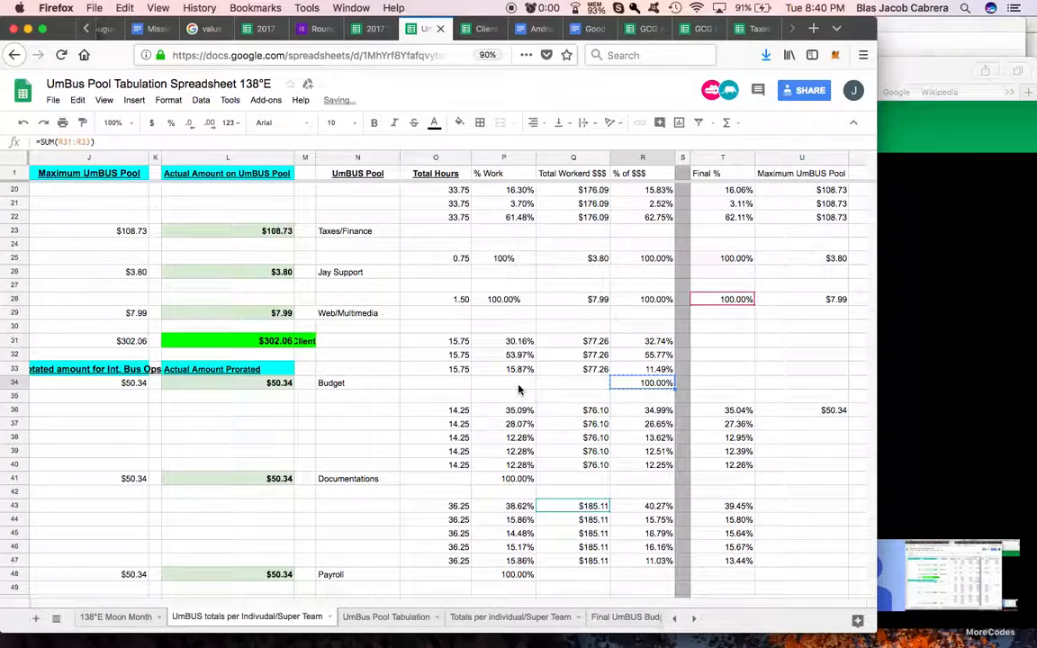
click(518, 388)
key(super+v)
click(586, 398)
Step: Copy the Final % formula from T22 into the Budget pool's T31 and carry it down to T34
scroll(592, 342, right, 3)
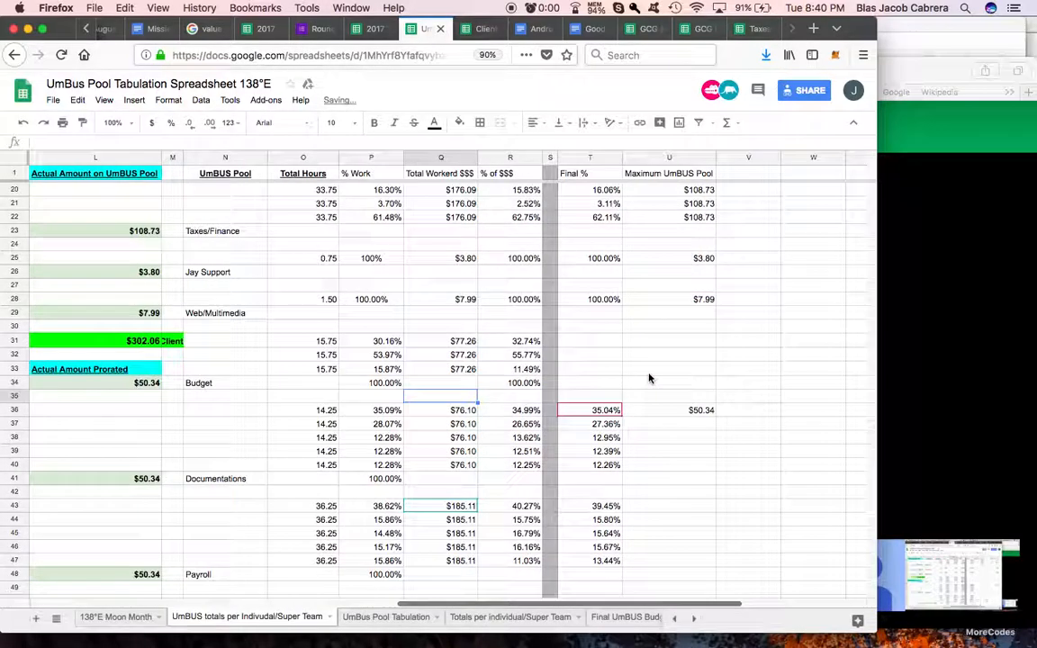
click(601, 344)
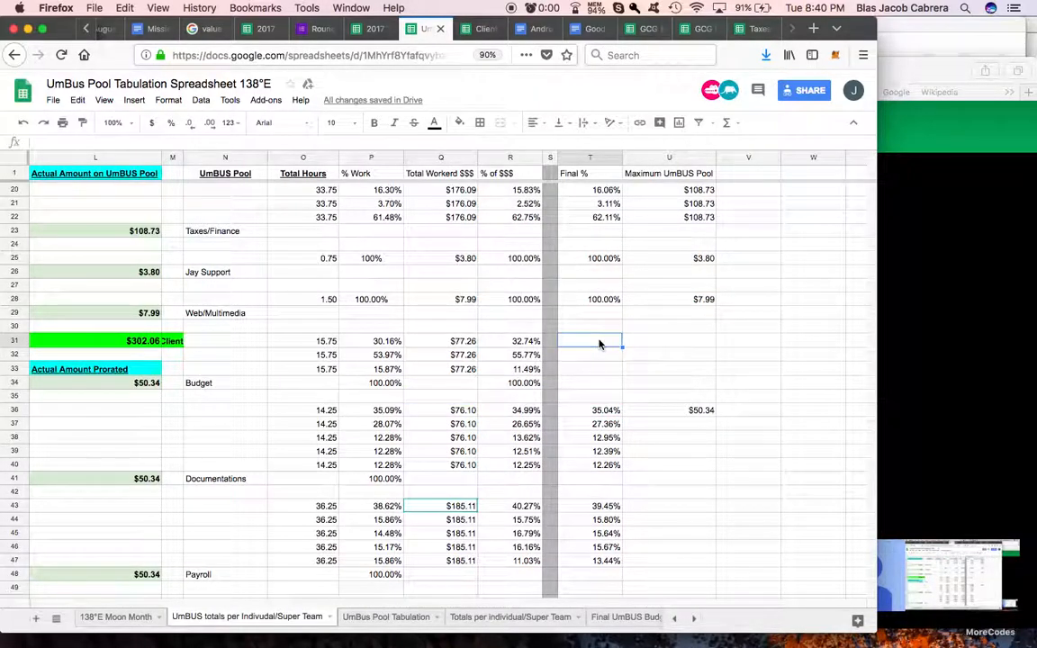
click(598, 219)
key(super+c)
click(598, 341)
key(super+v)
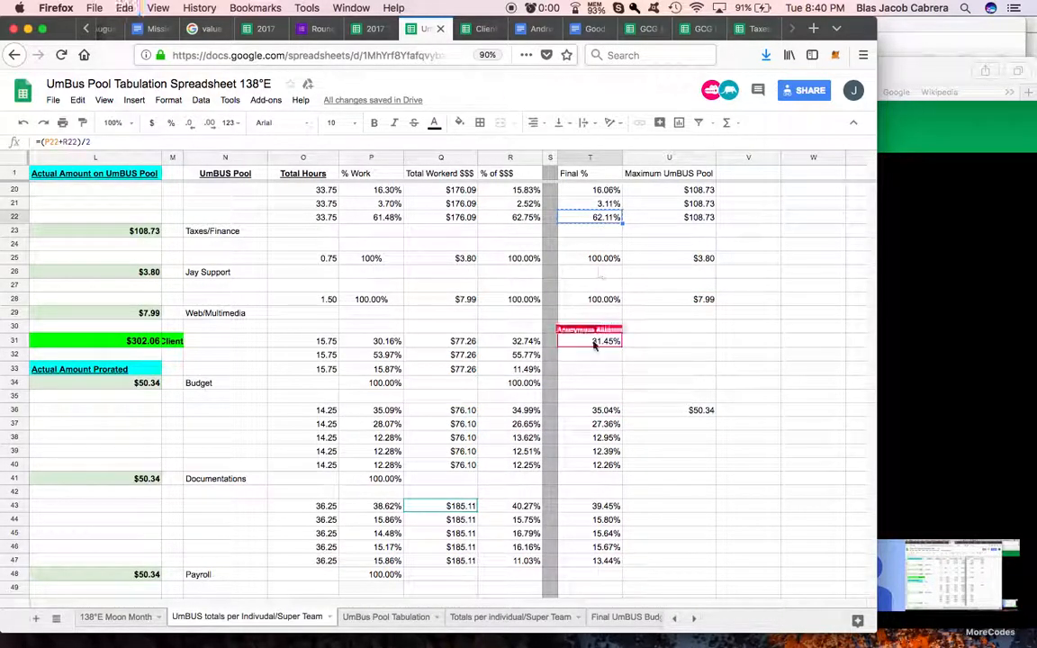
Step: Reference the Budget pool's Actual Amount Prorated in U31 with =L34
click(671, 346)
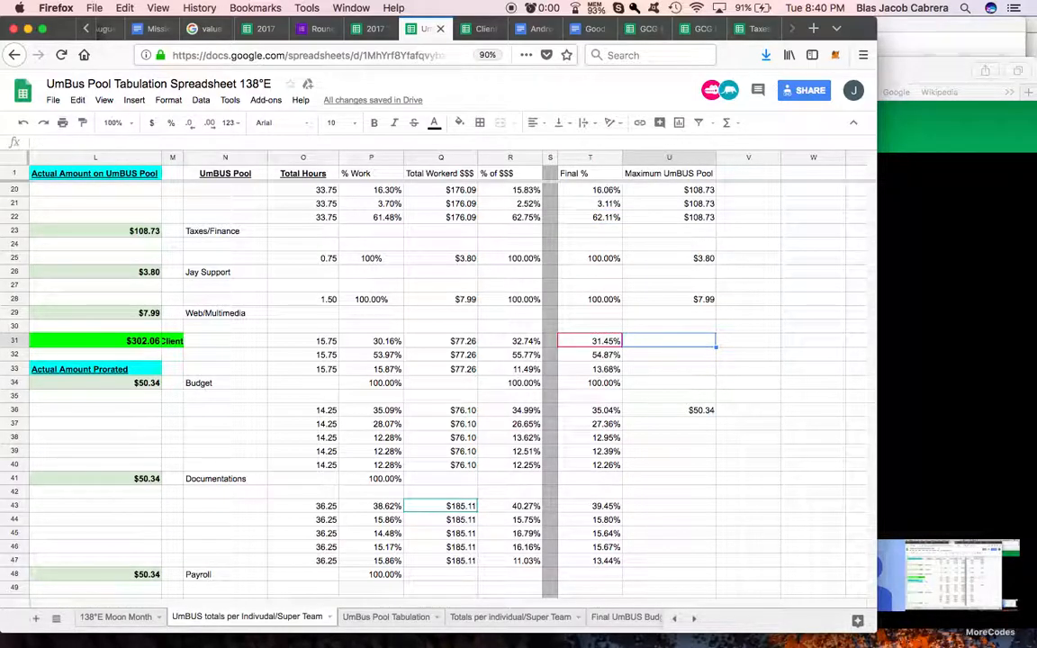
text(=)
scroll(518, 380, left, 5)
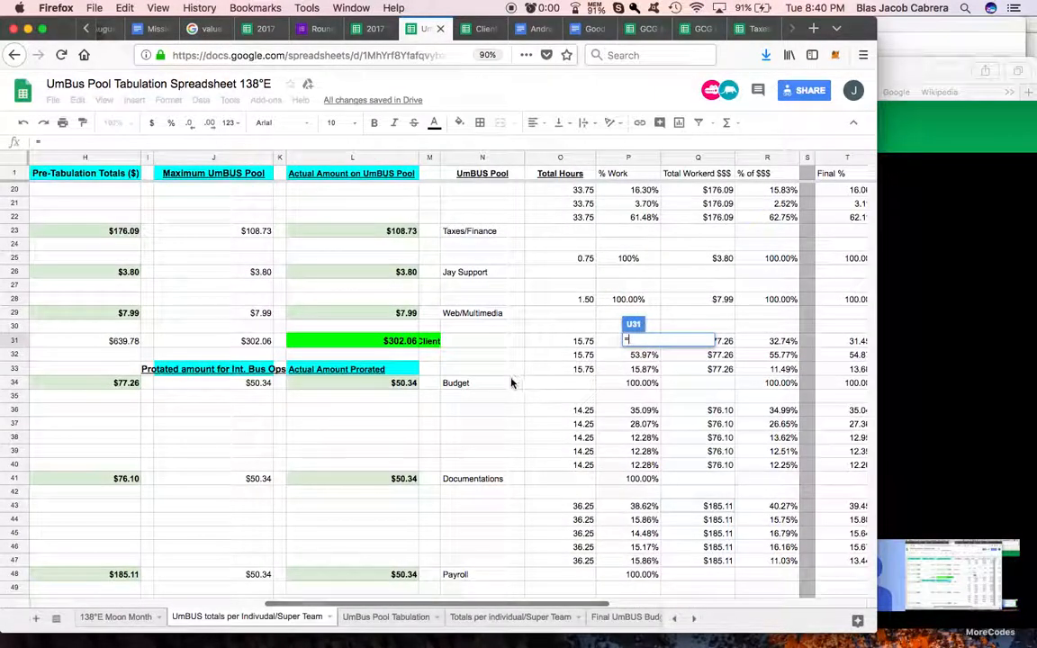
click(421, 383)
key(Return)
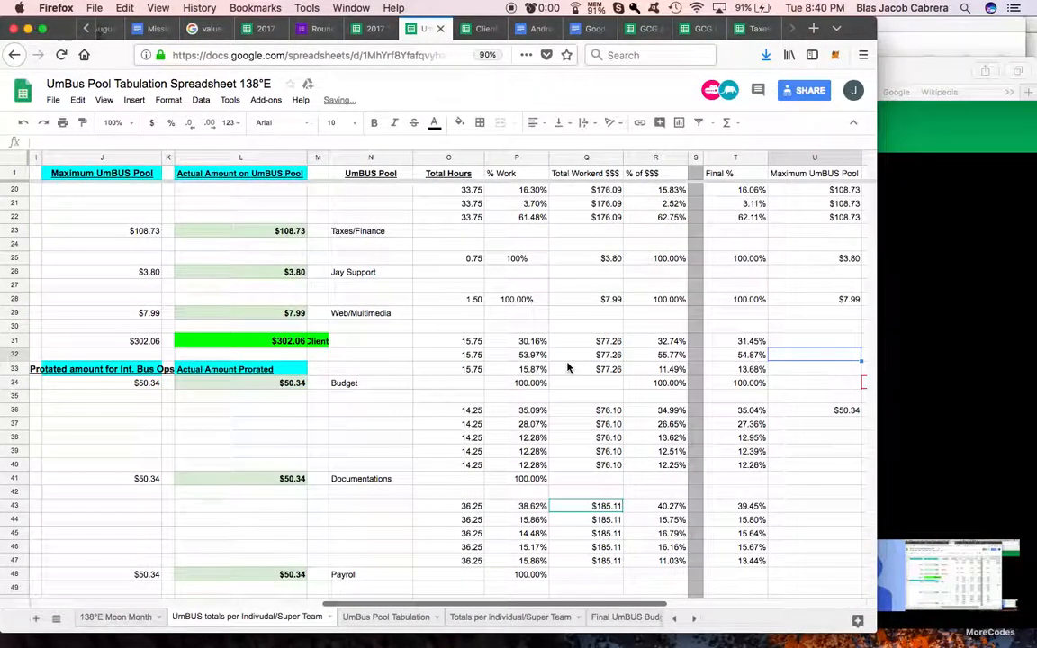
Step: Repeat the Budget maximum with =U31 in U32, fill it down, and clear the extra copy in U34
scroll(567, 367, right, 2)
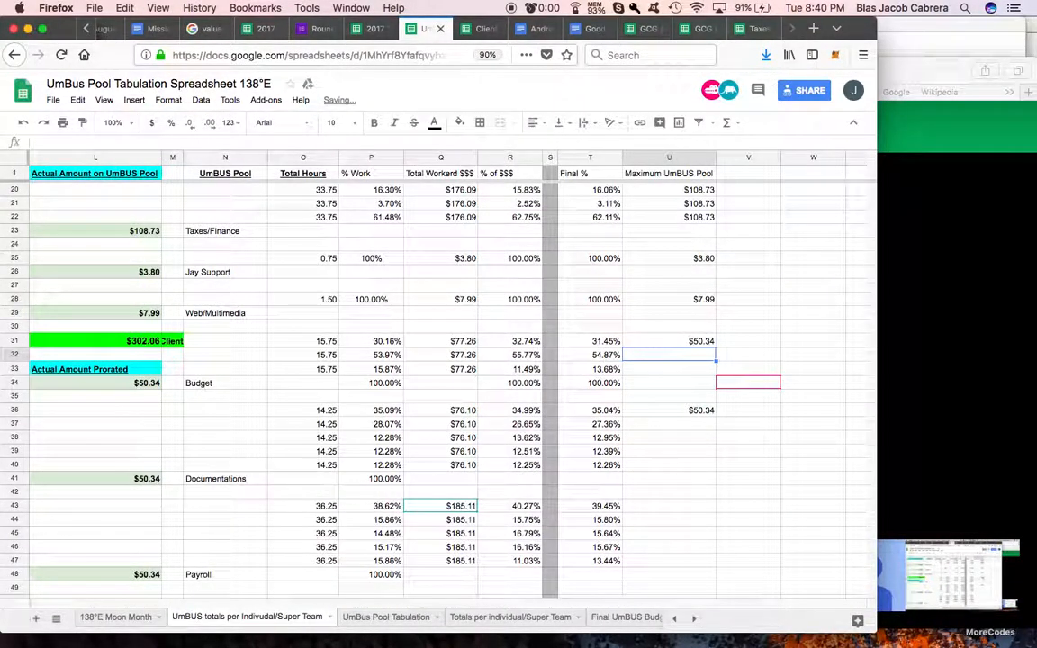
text(=)
click(699, 341)
key(Return)
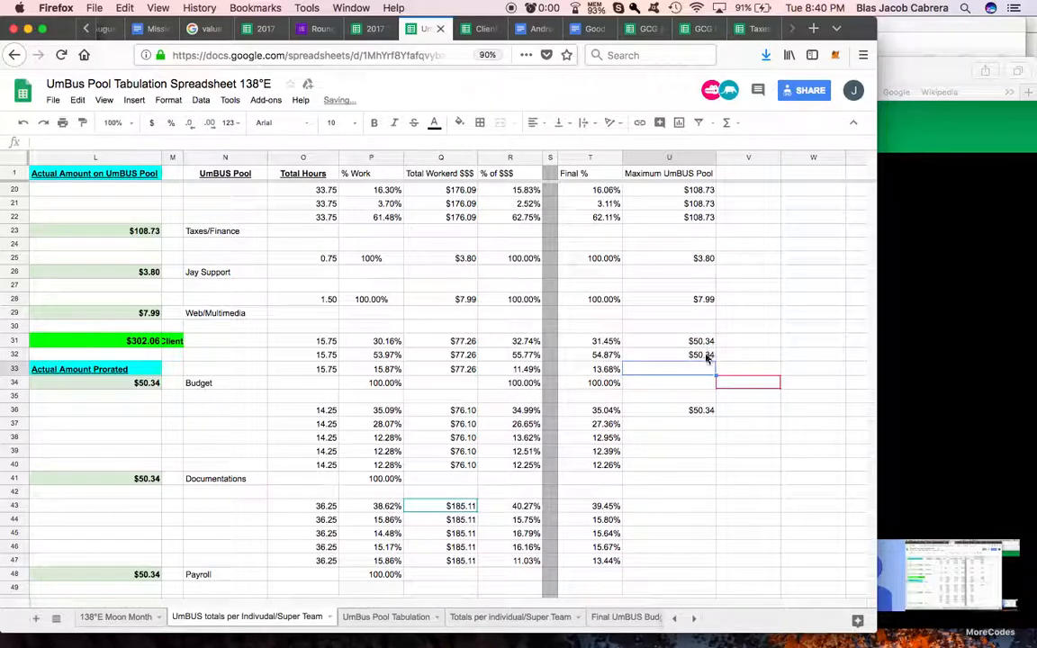
click(710, 357)
drag(715, 384, 716, 384)
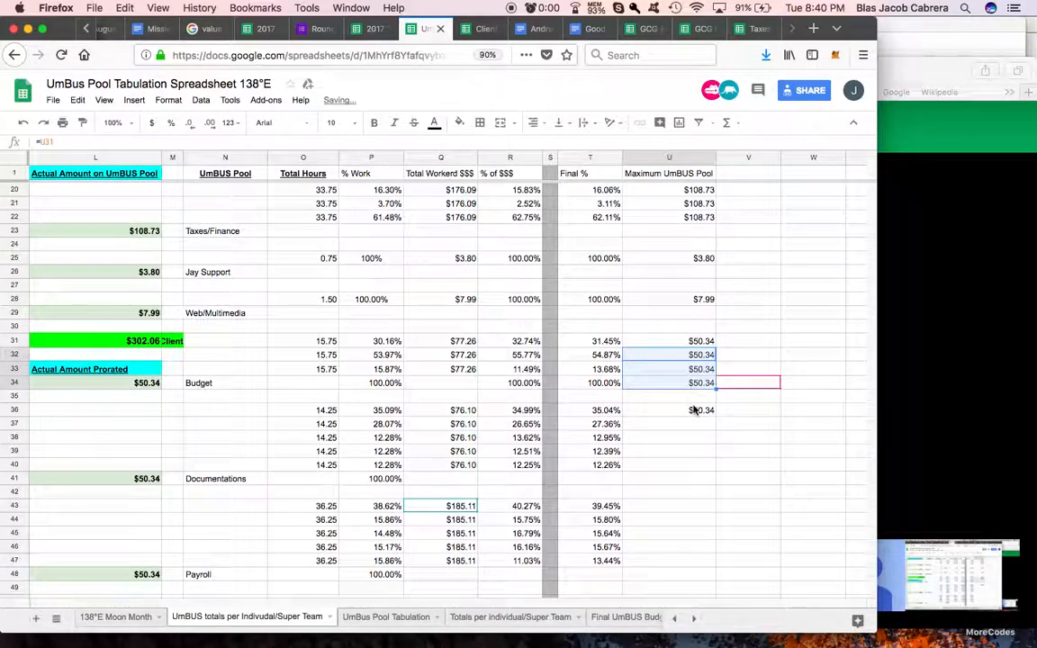
click(697, 385)
key(Delete)
Step: Reference the Payroll pool's Actual Amount Prorated in U43 with =L48
scroll(693, 408, down, 2)
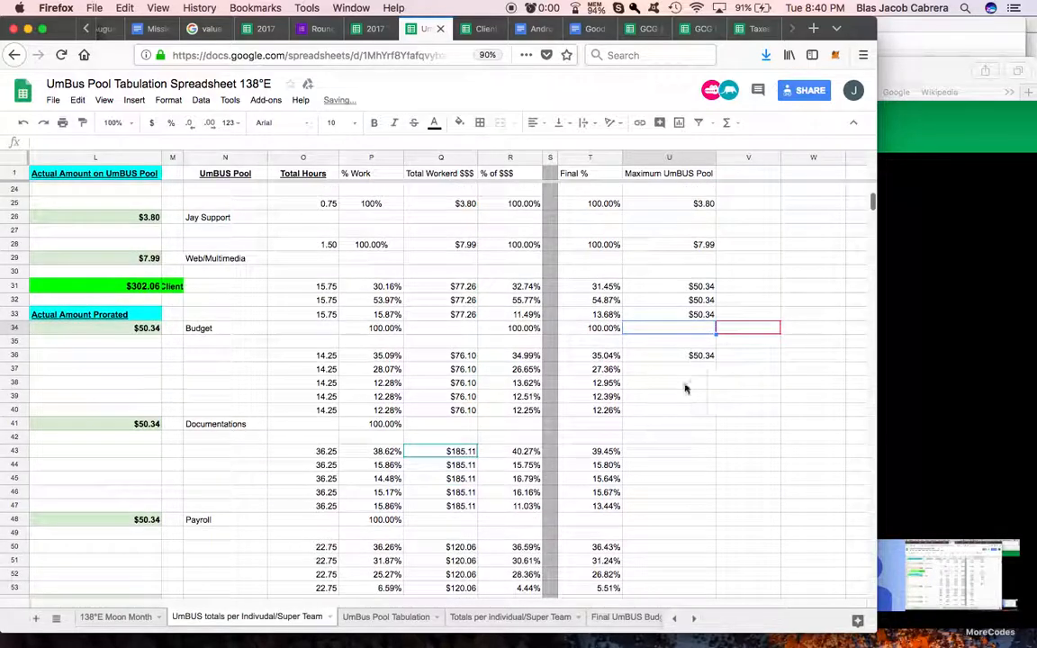
click(669, 451)
text(=)
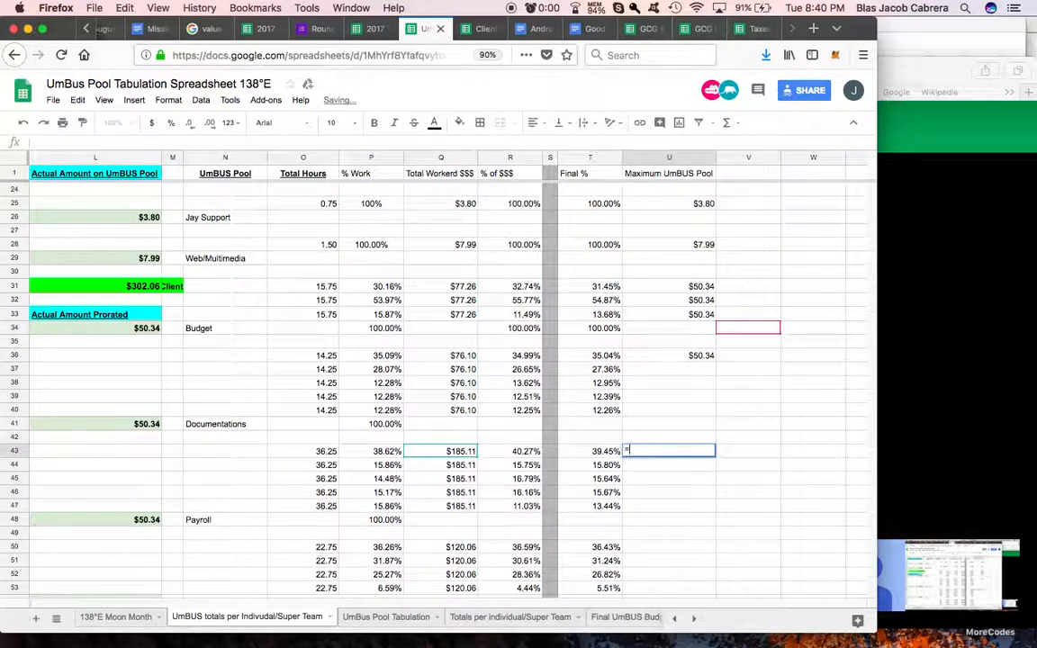
click(132, 522)
key(Return)
Step: Repeat the Payroll maximum with =U43 in U44, fill it down to U47, and clear the extra copy in U48
text(=)
click(698, 452)
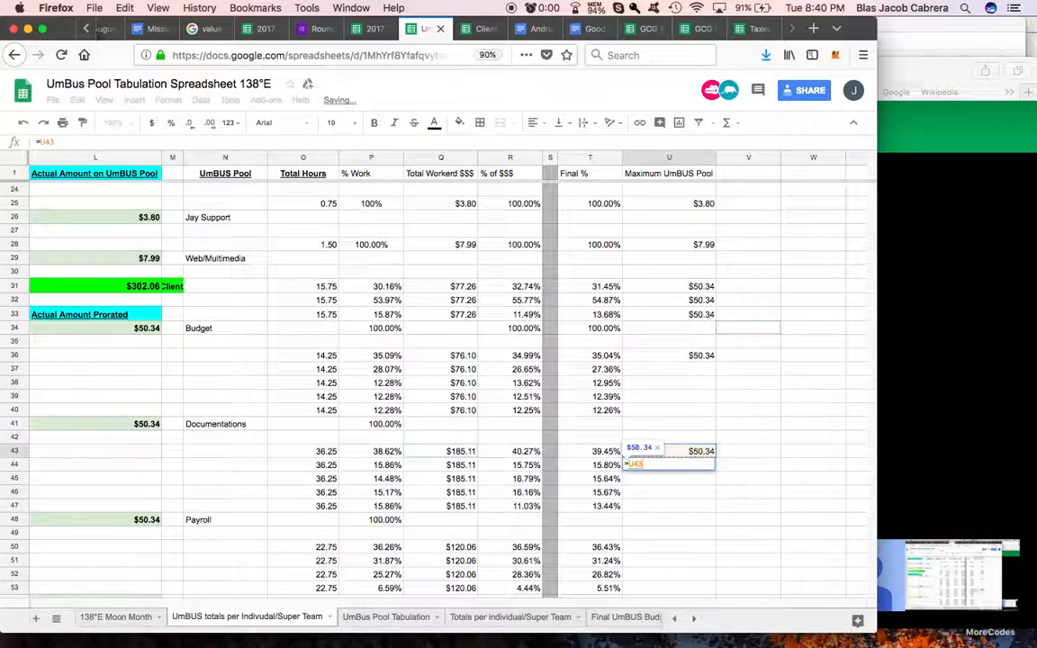
key(Return)
click(709, 466)
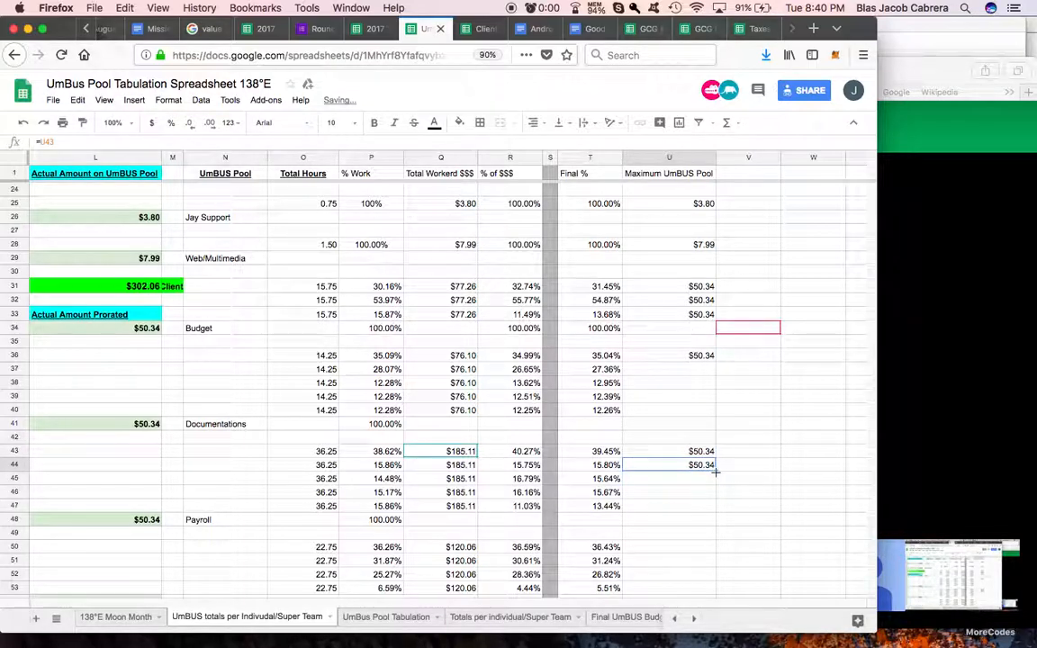
drag(716, 514, 717, 516)
click(699, 519)
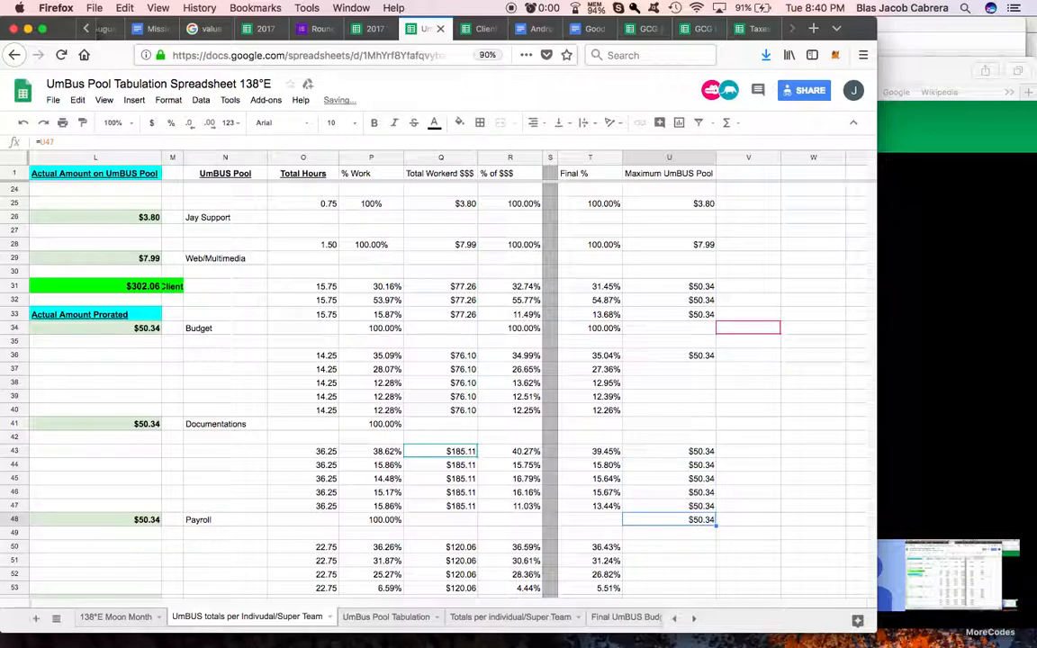
scroll(696, 492, down, 3)
click(676, 438)
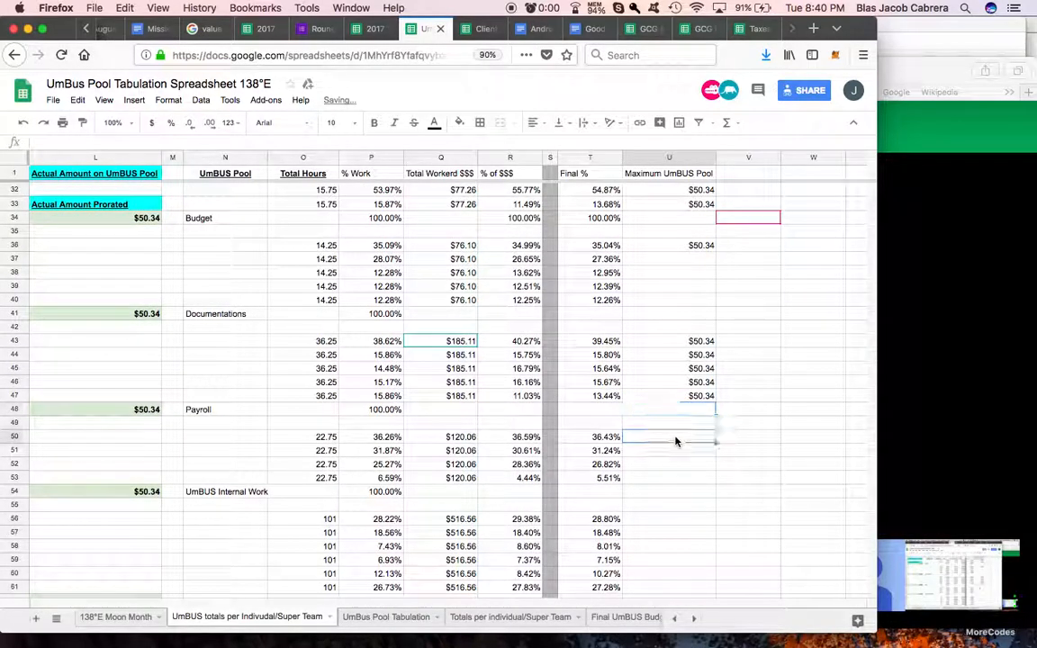
text(=)
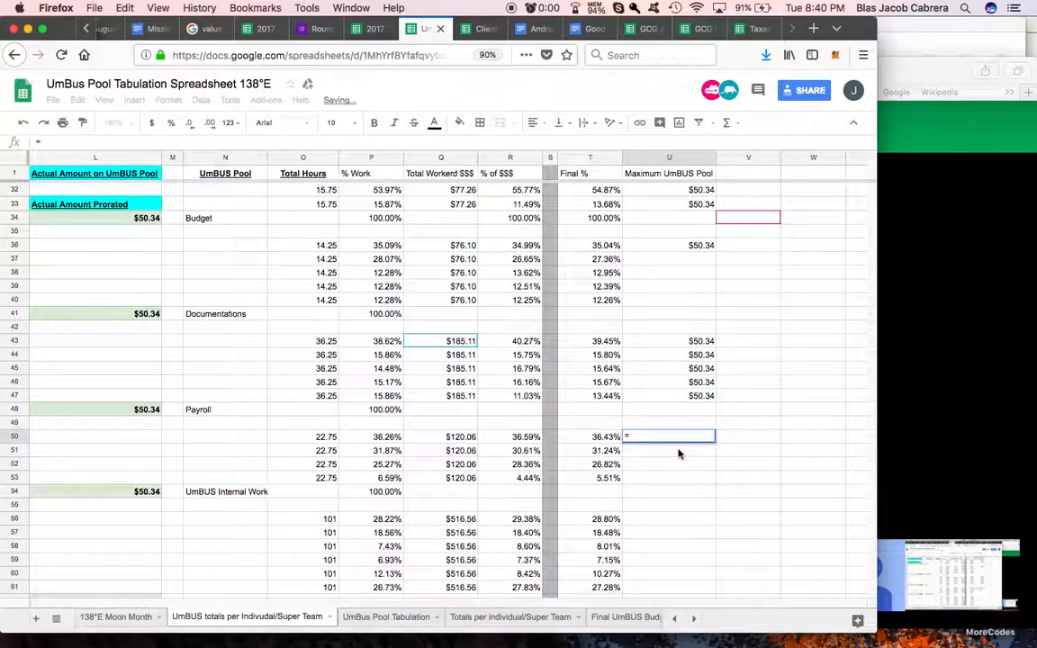
key(Left)
key(Up)
key(Up)
key(Up)
key(Up)
key(Up)
key(Up)
key(Up)
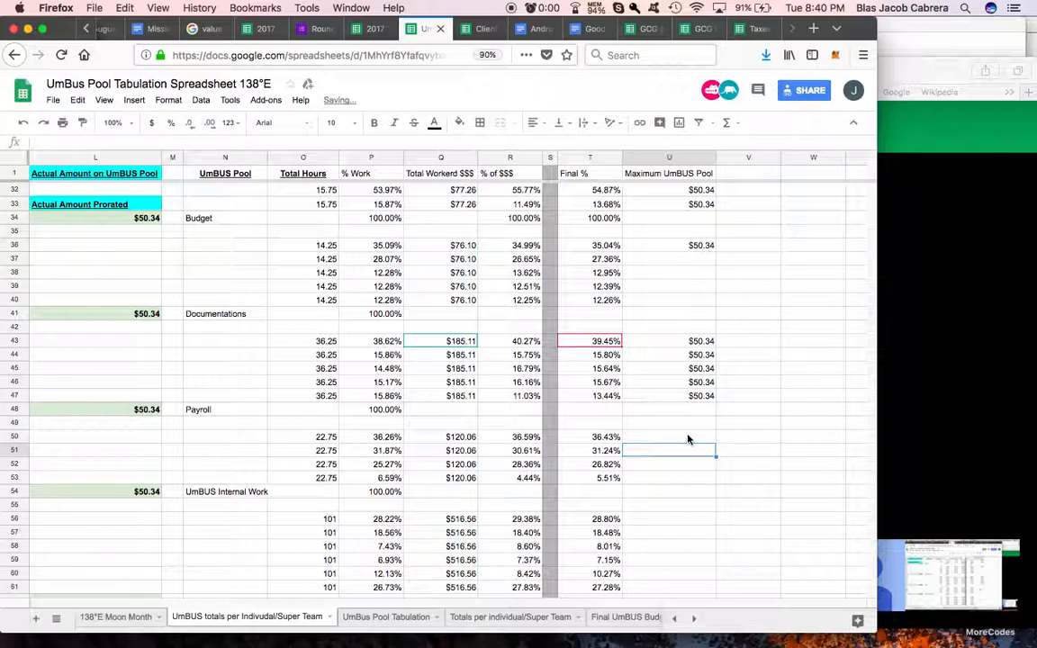
Step: Reference the UmBUS Internal Work amount in U50 with =L54, then enter =U50 in U51 and fill it down to U53
text(=)
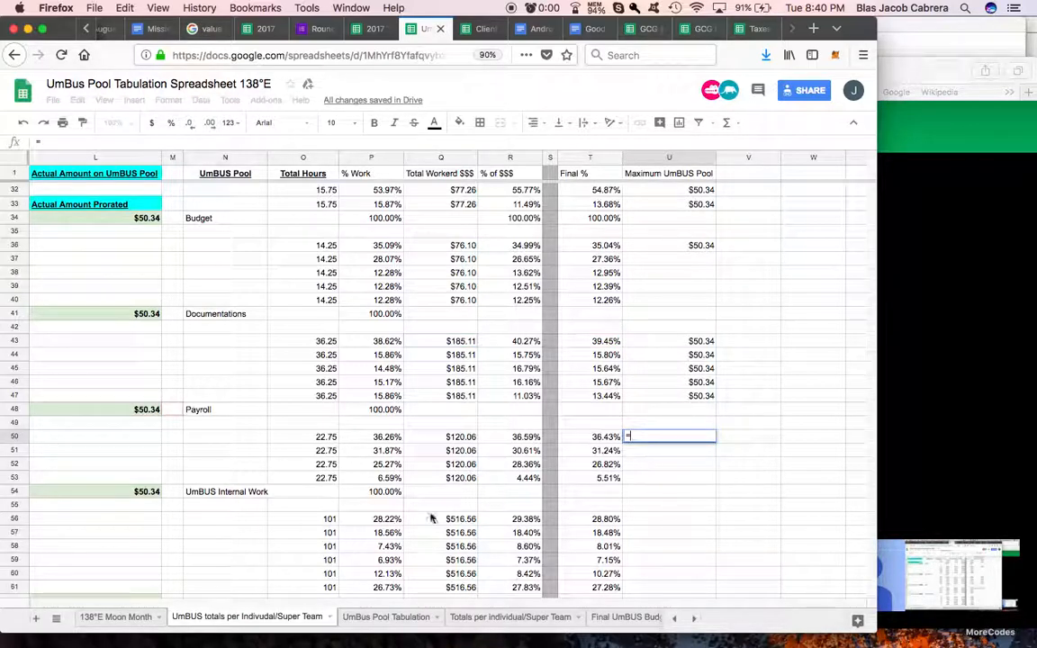
click(132, 491)
key(Return)
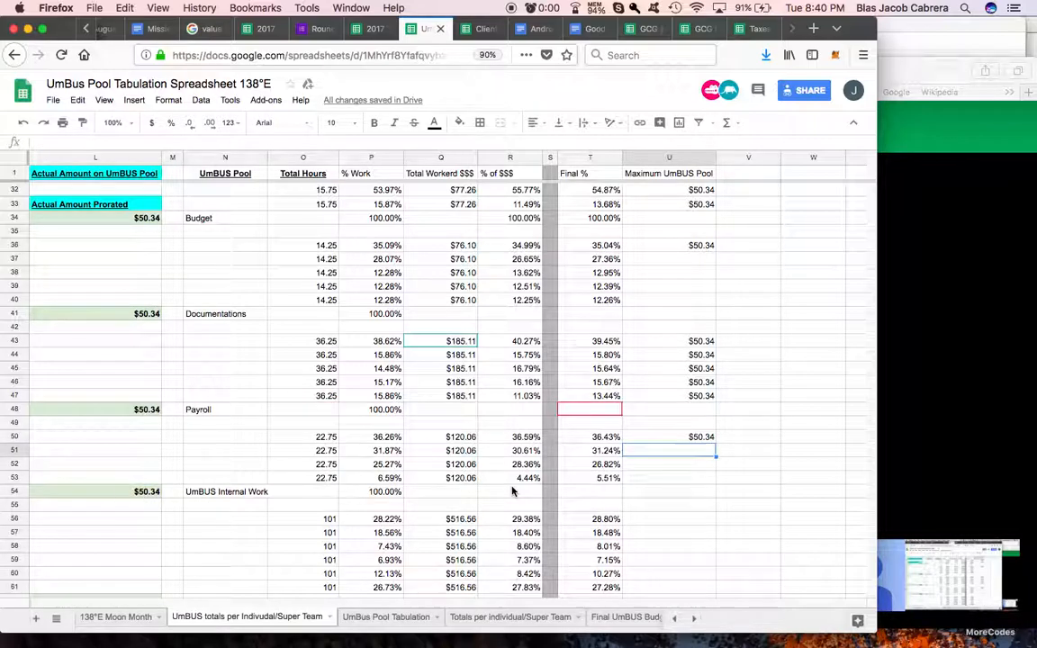
text(=)
click(692, 437)
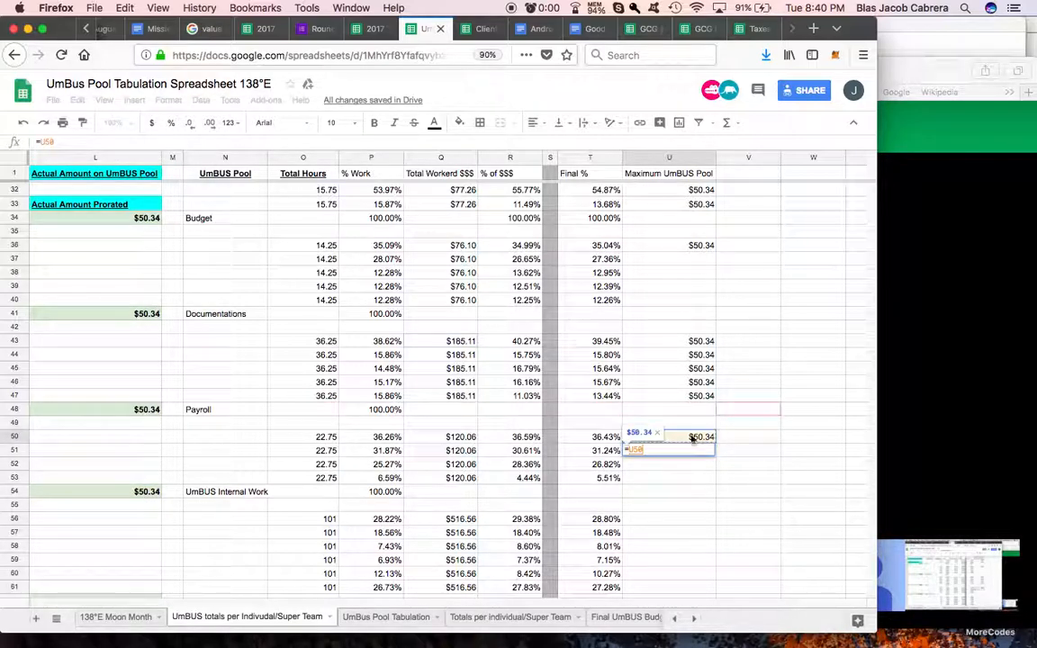
key(Return)
click(707, 452)
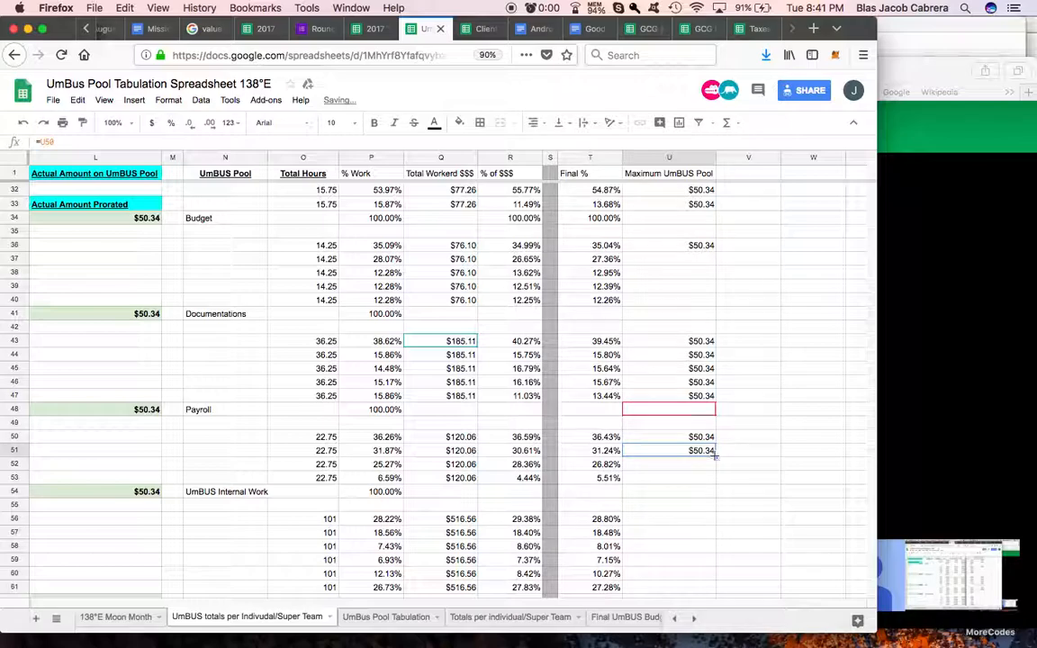
drag(715, 456, 714, 480)
Step: Repeat the Documentations maximum with =U36 in U37 and fill it down to U40
click(685, 260)
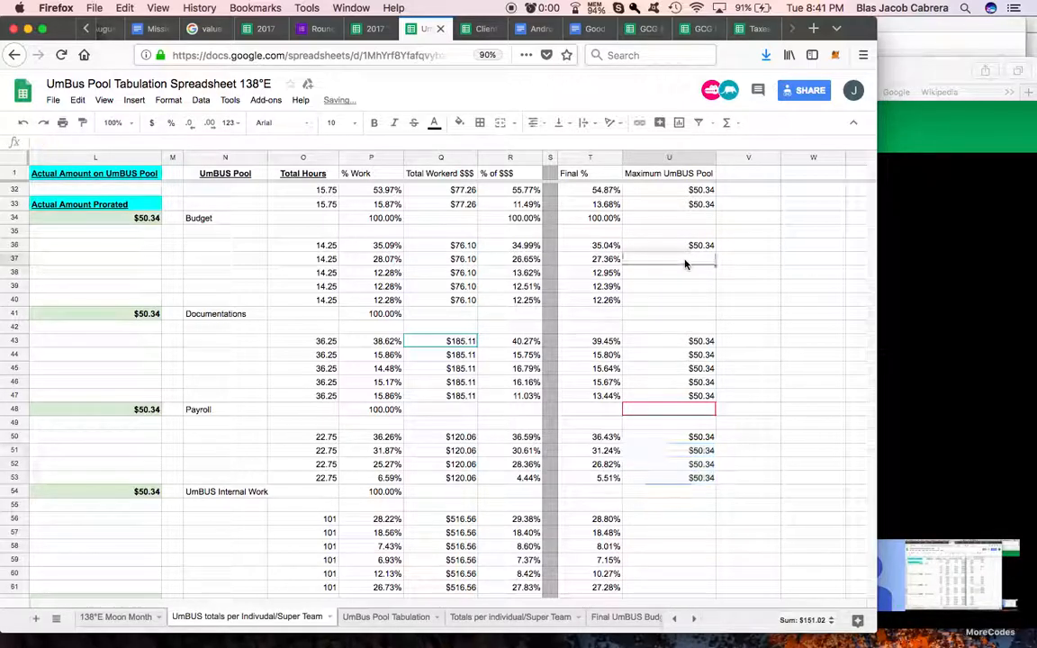
text(=)
click(691, 245)
key(Return)
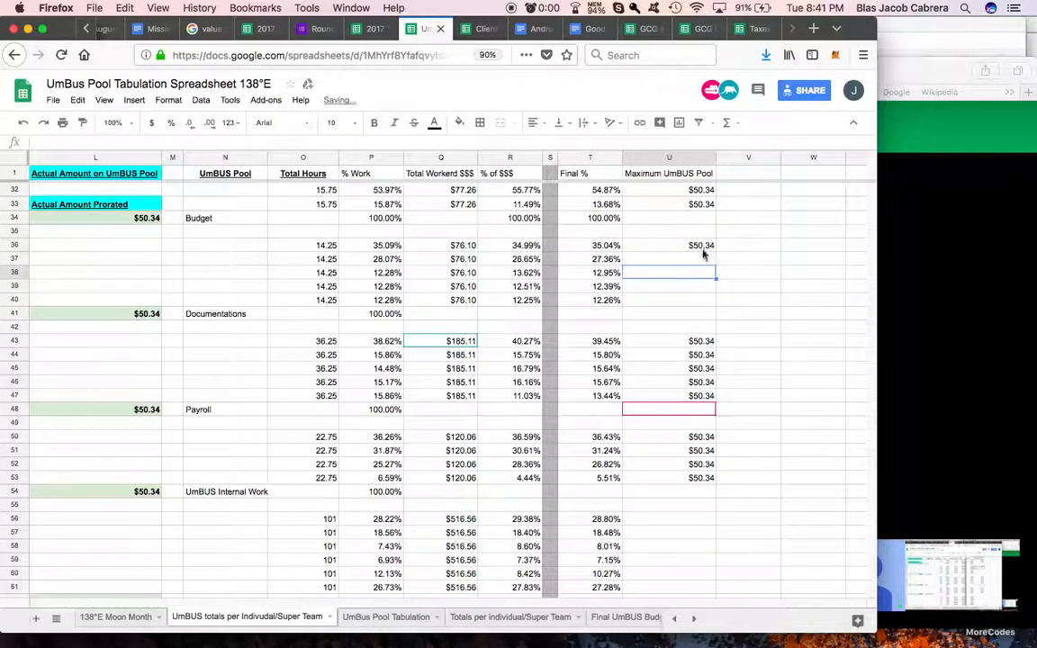
click(700, 260)
drag(716, 295, 717, 298)
Step: Reference the Worker Coordination pool's Actual Amount Prorated in U56 with =L62
scroll(690, 392, down, 4)
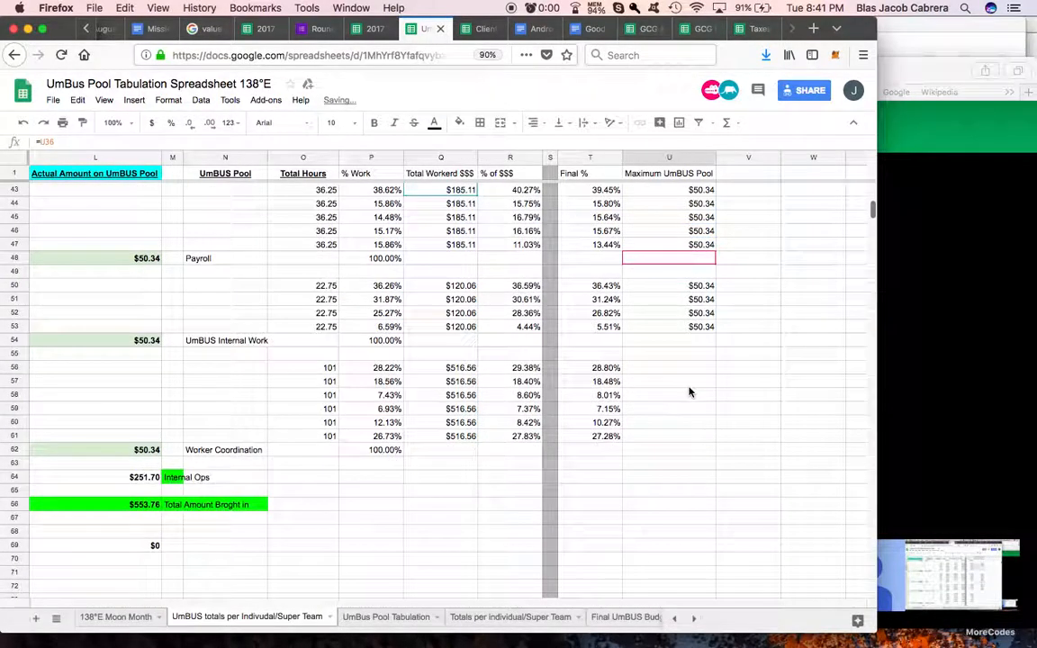
scroll(690, 392, down, 2)
click(682, 313)
text(=)
click(148, 396)
key(Return)
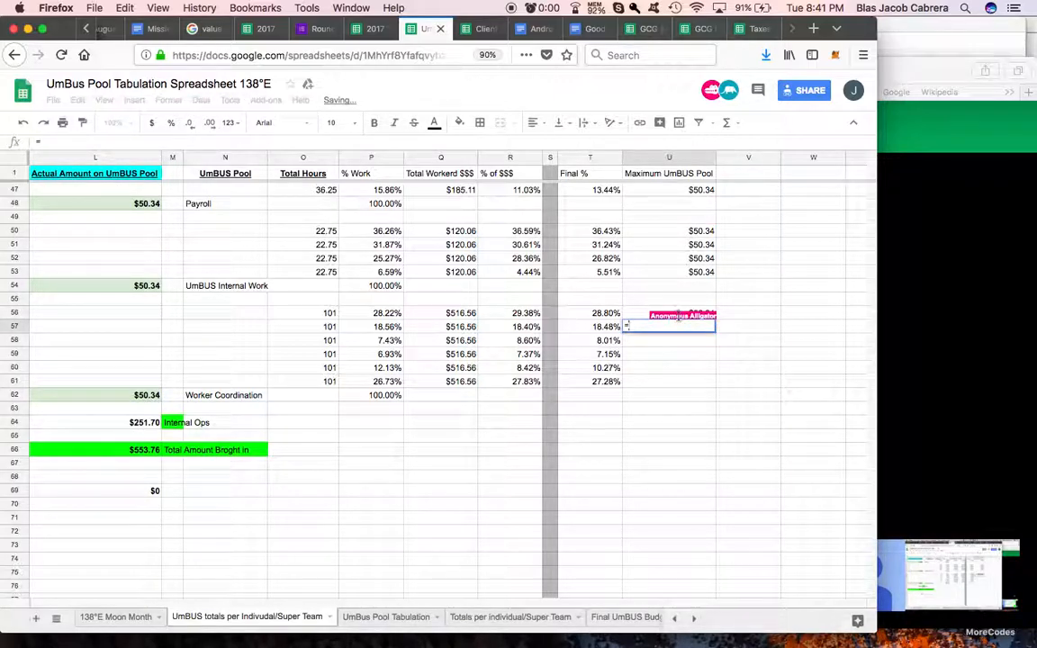
Step: Enter =U56 in U57 and fill it down the remaining Worker Coordination rows
text(=)
click(640, 313)
key(Return)
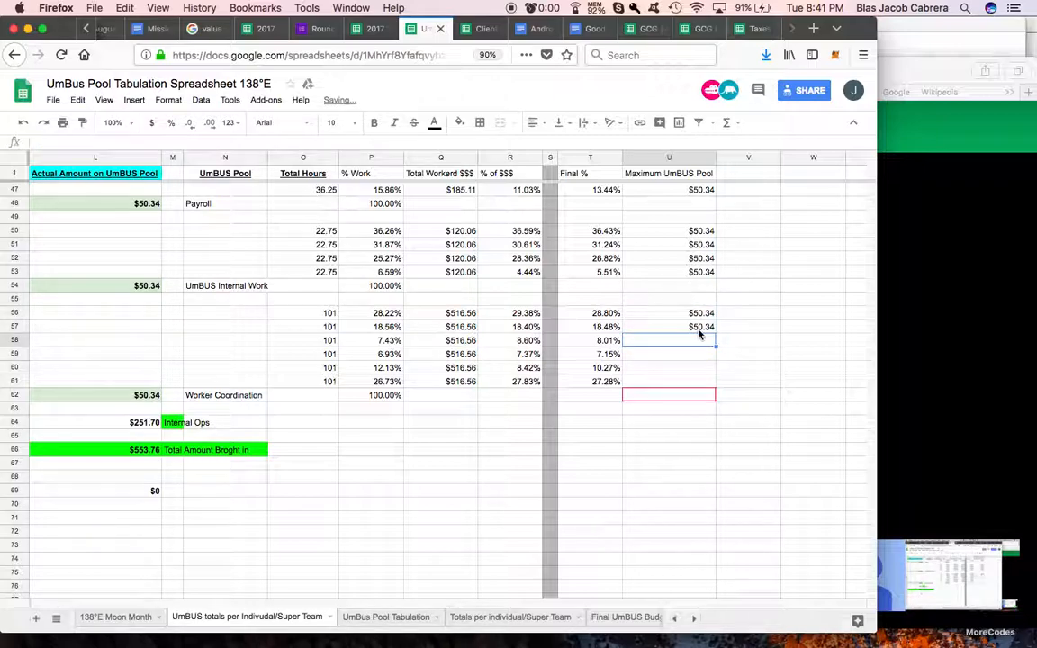
click(701, 329)
drag(714, 332, 754, 404)
Step: Copy the narrow grey separator column S into column V, after Maximum UmBUS Pool
scroll(752, 301, up, 10)
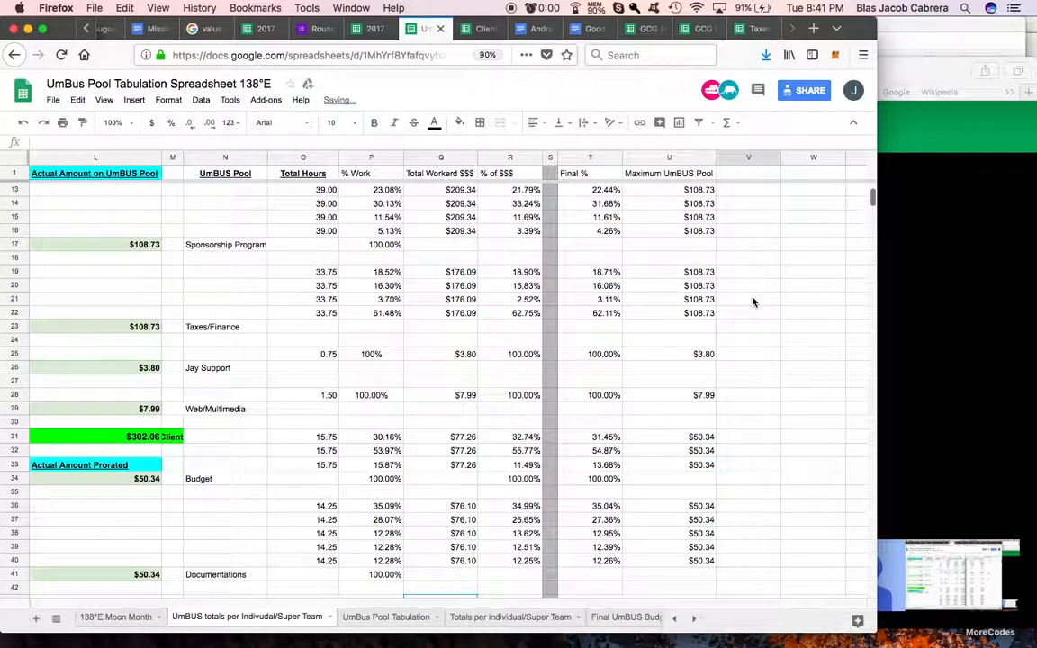
scroll(551, 160, up, 4)
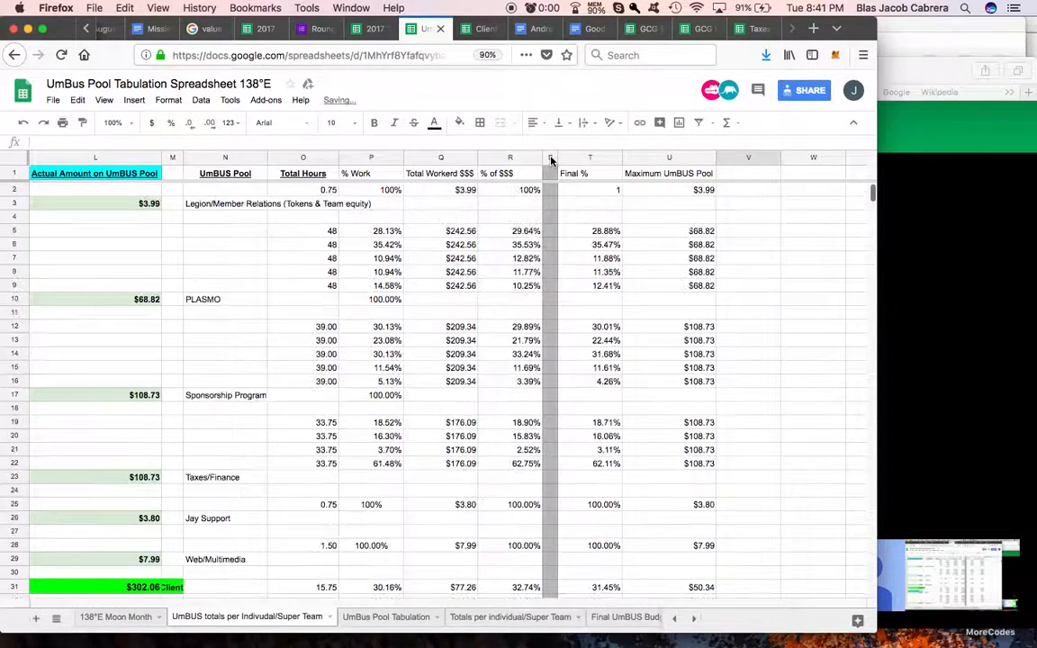
click(549, 159)
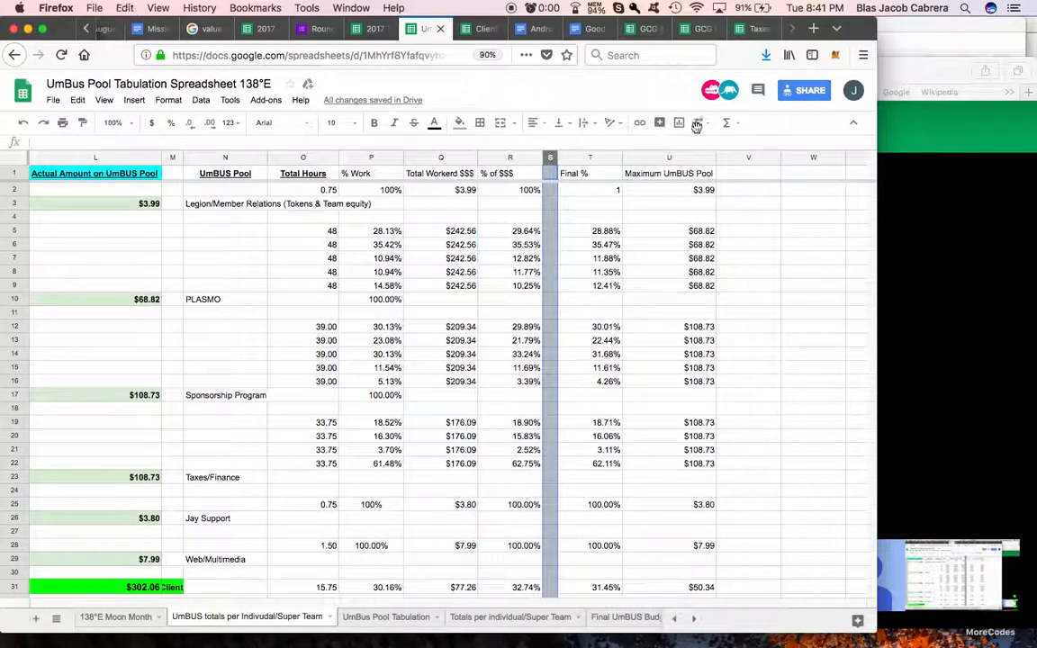
click(727, 157)
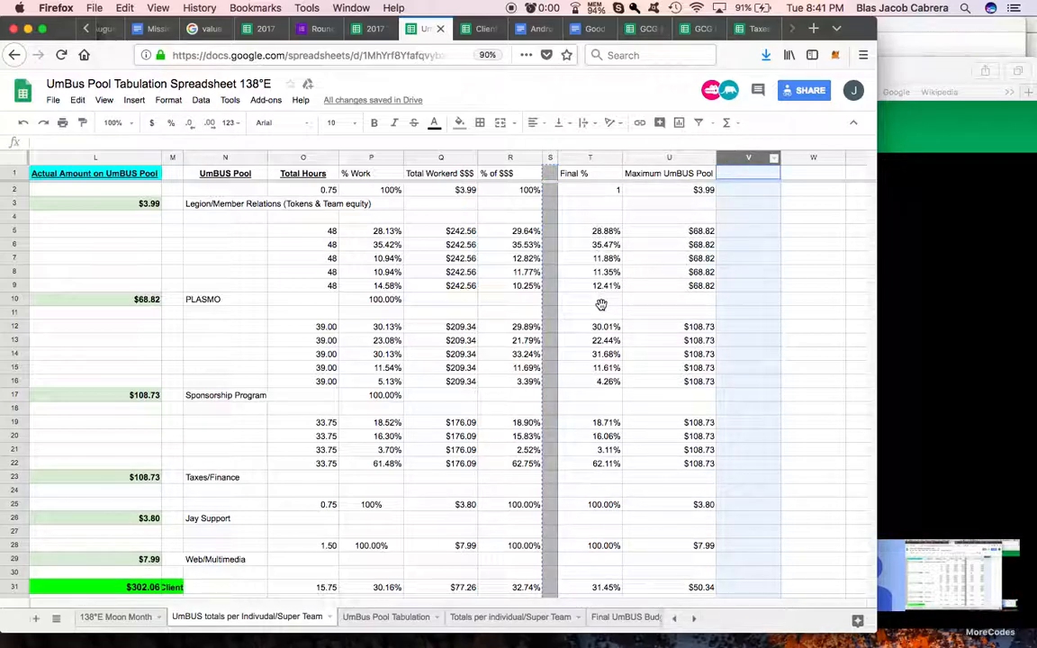
key(super+v)
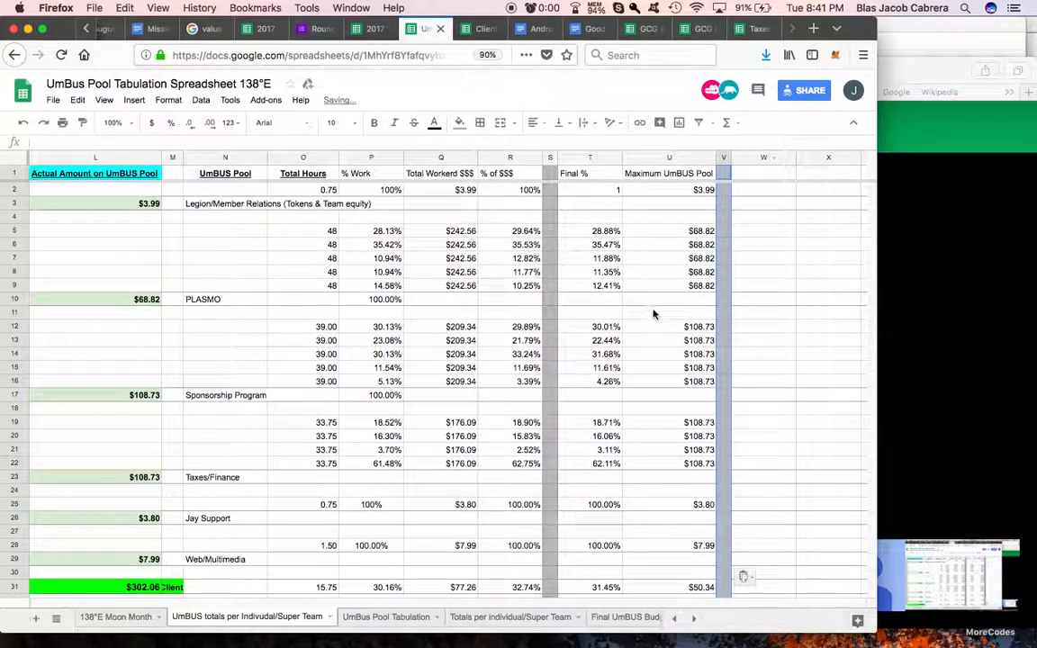
Step: Check the Client Income sheet's column layout and head column W of the UmBUS totals sheet "Net Worker Contribution to Team Income"
click(480, 30)
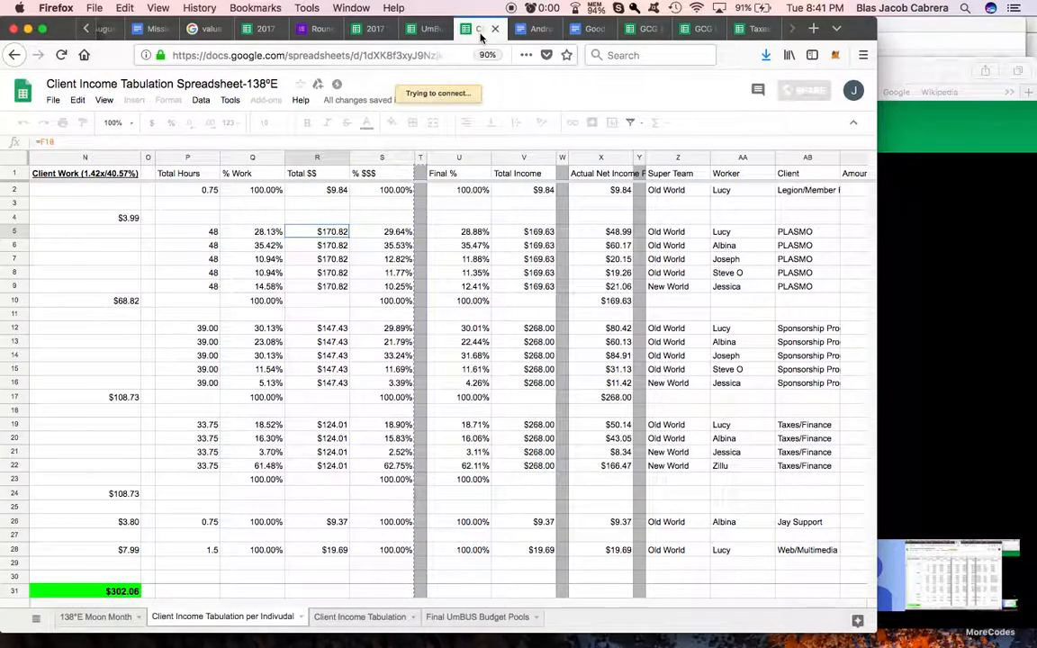
click(427, 33)
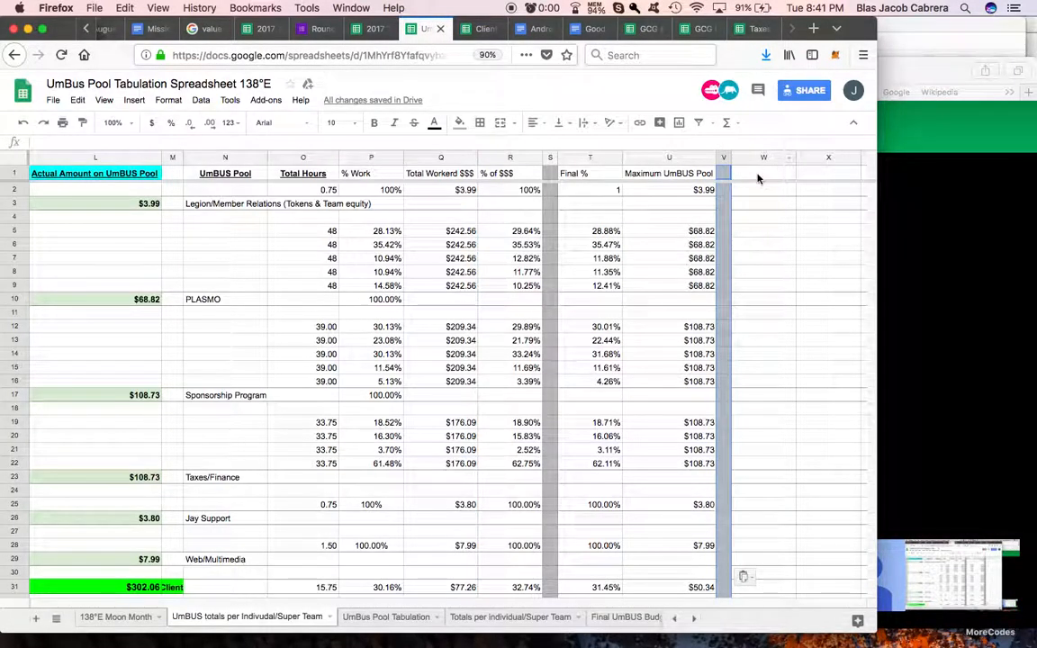
click(758, 179)
text(Net Worker)
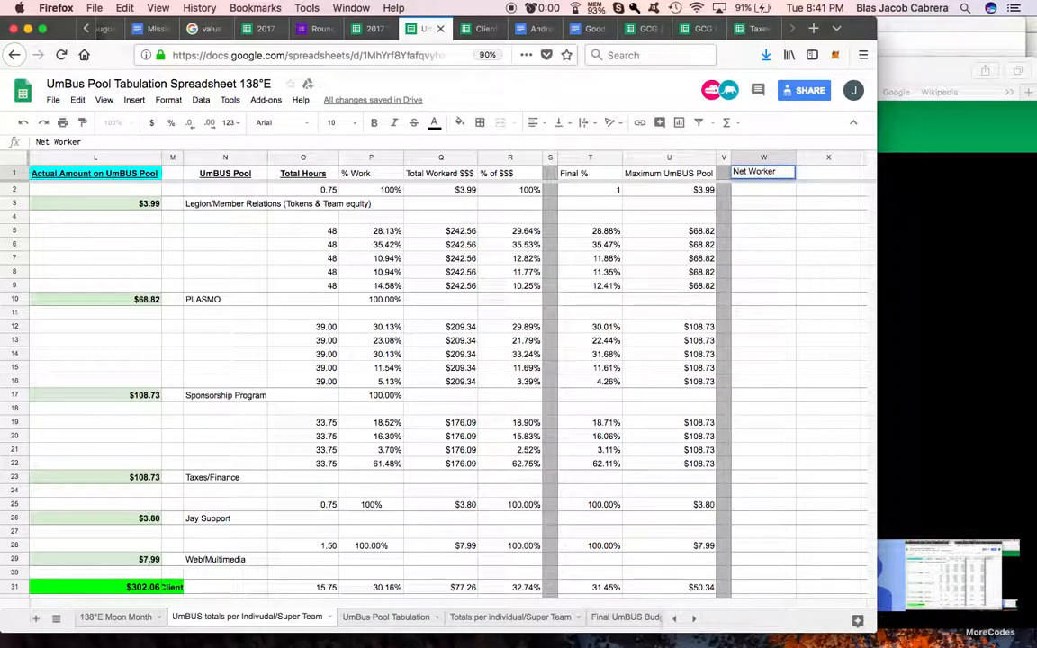
text( Contribution to)
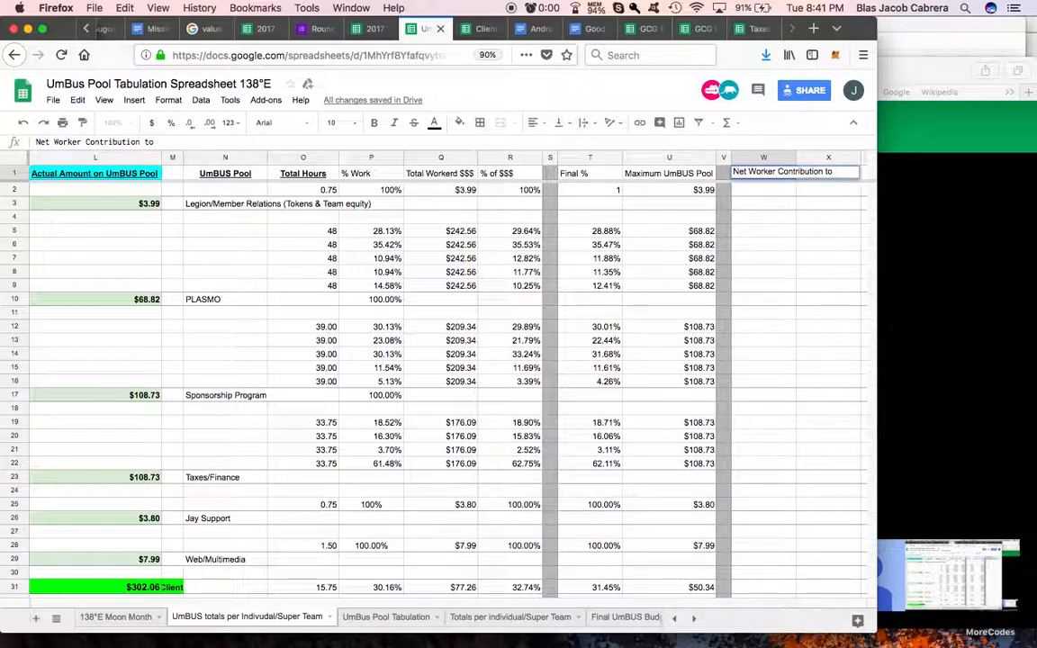
text( Team Income)
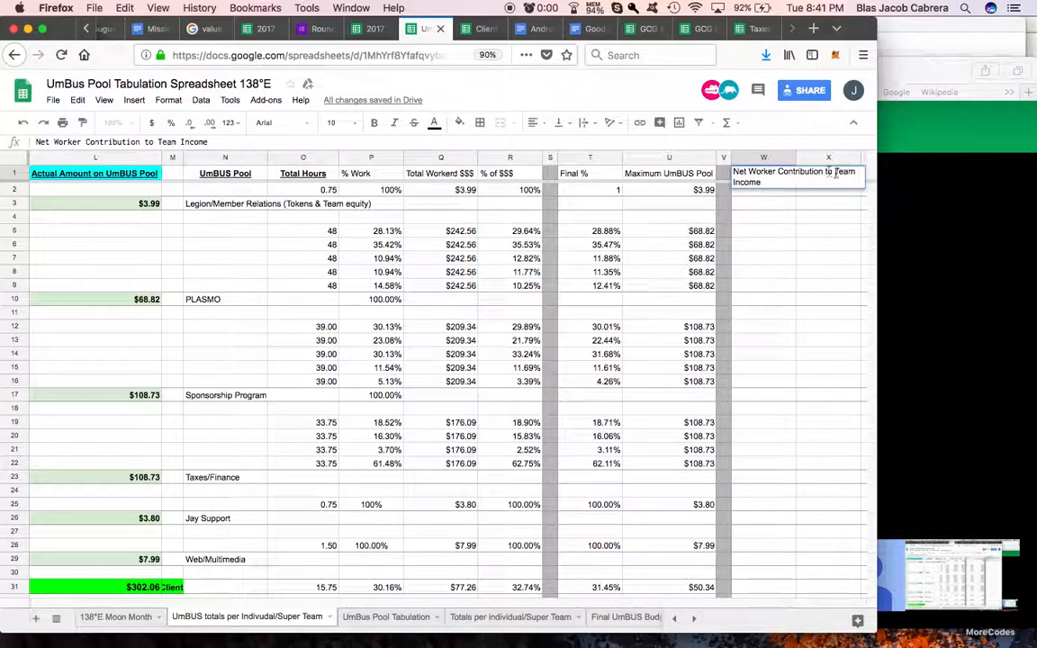
click(801, 177)
Step: Insert "Super" before "Team" in the W1 heading to read "Net Worker Contribution to Super Team Income"
click(768, 178)
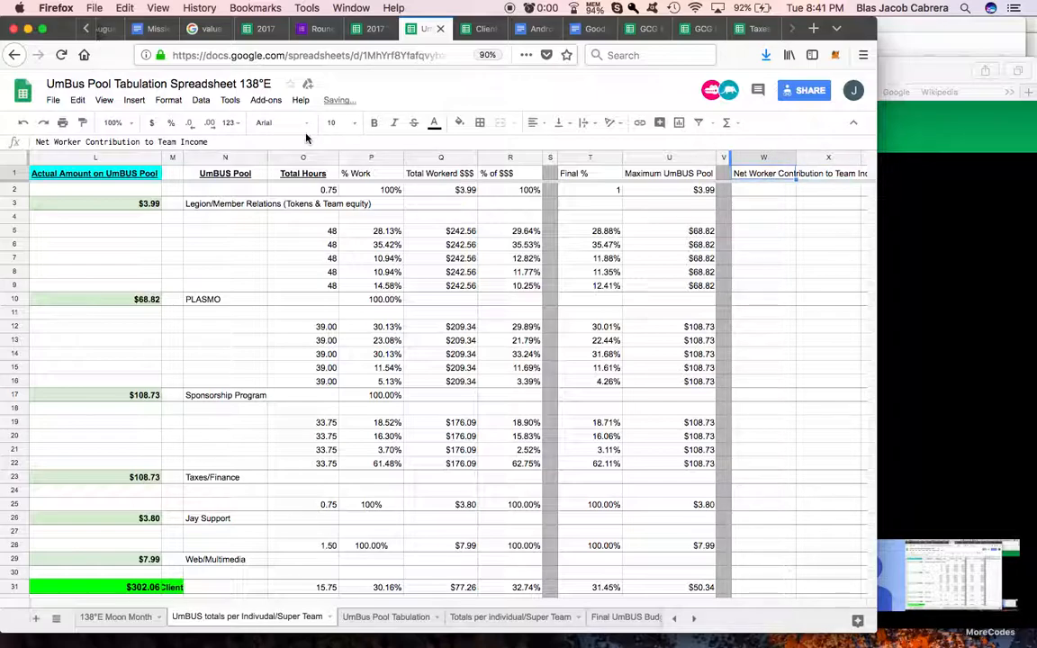
click(157, 142)
text(Super)
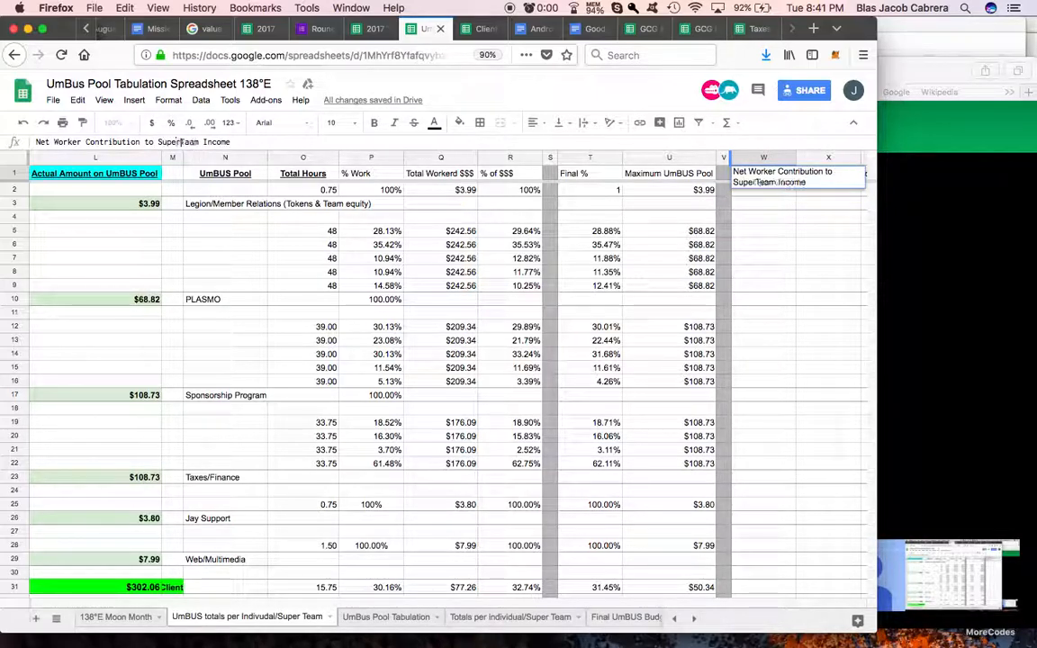
click(763, 272)
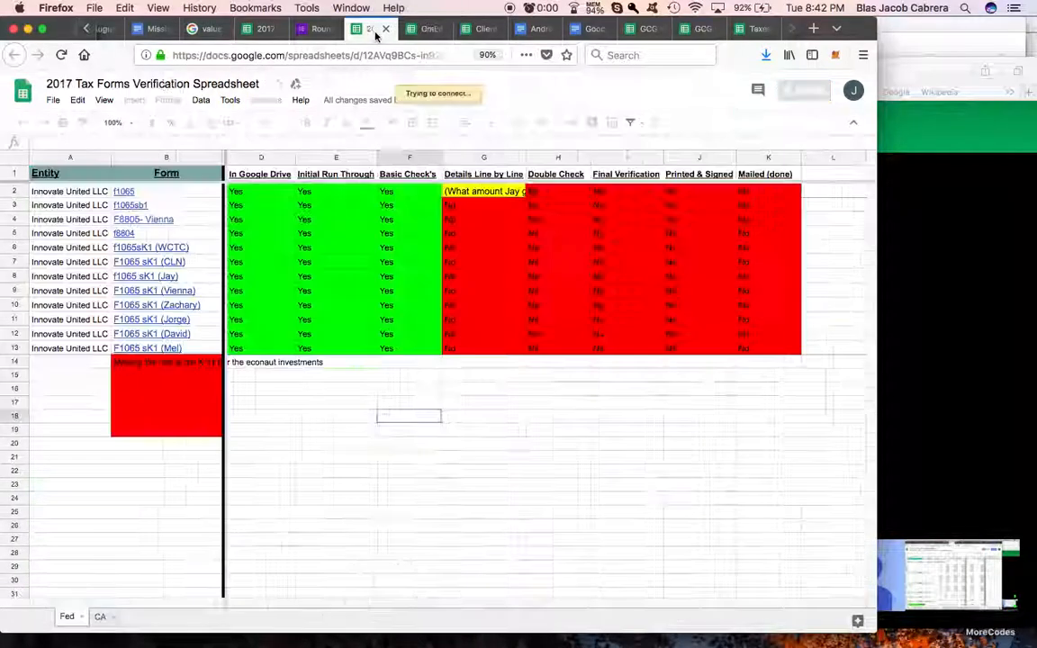
Step: Check the Actual Net Income formula in the Client Income sheet and enter =T2*U2 in W2 of the UmBUS totals sheet
click(376, 33)
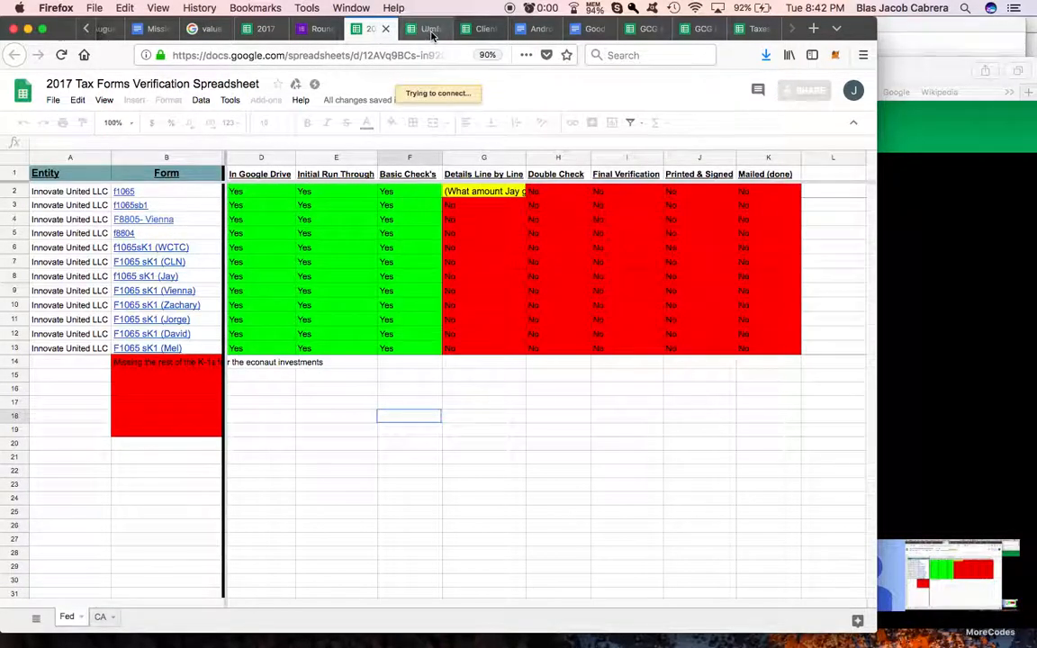
click(481, 29)
click(619, 191)
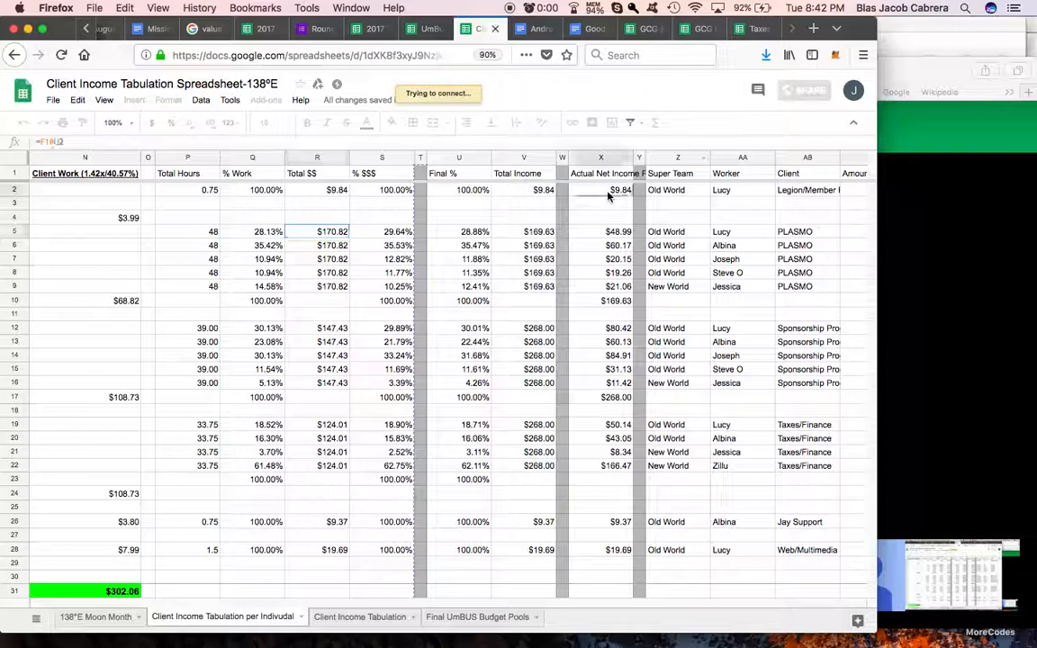
click(430, 29)
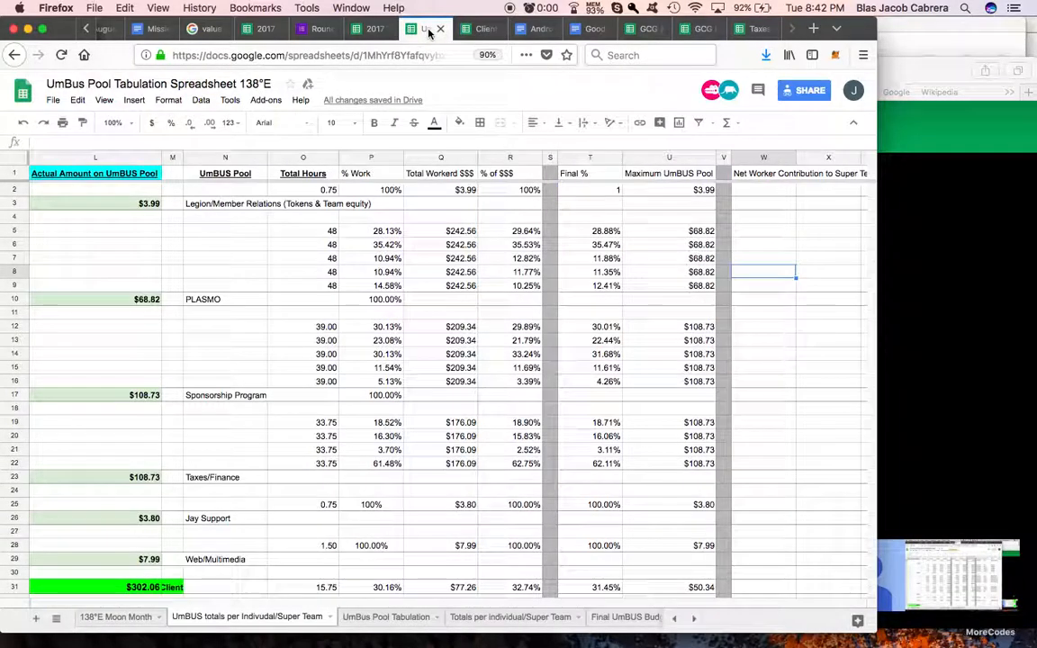
click(782, 193)
text(=)
click(606, 192)
text(*)
click(677, 190)
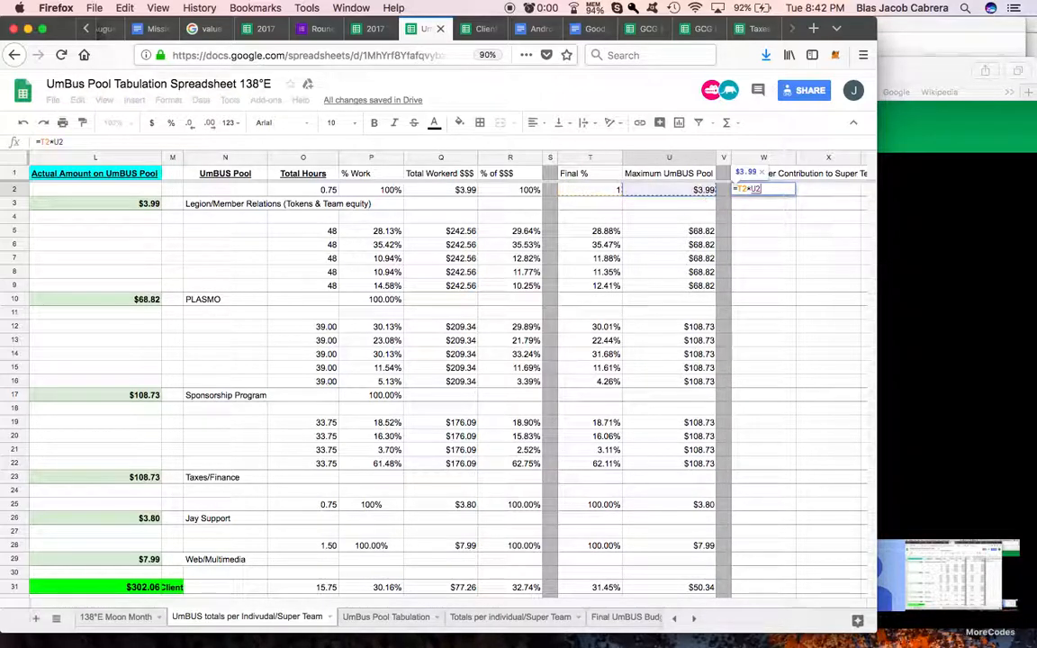
key(Return)
Step: Copy the W2 formula into W5 and fill it down to W9 for the PLASMO workers
click(771, 193)
key(ctrl+c)
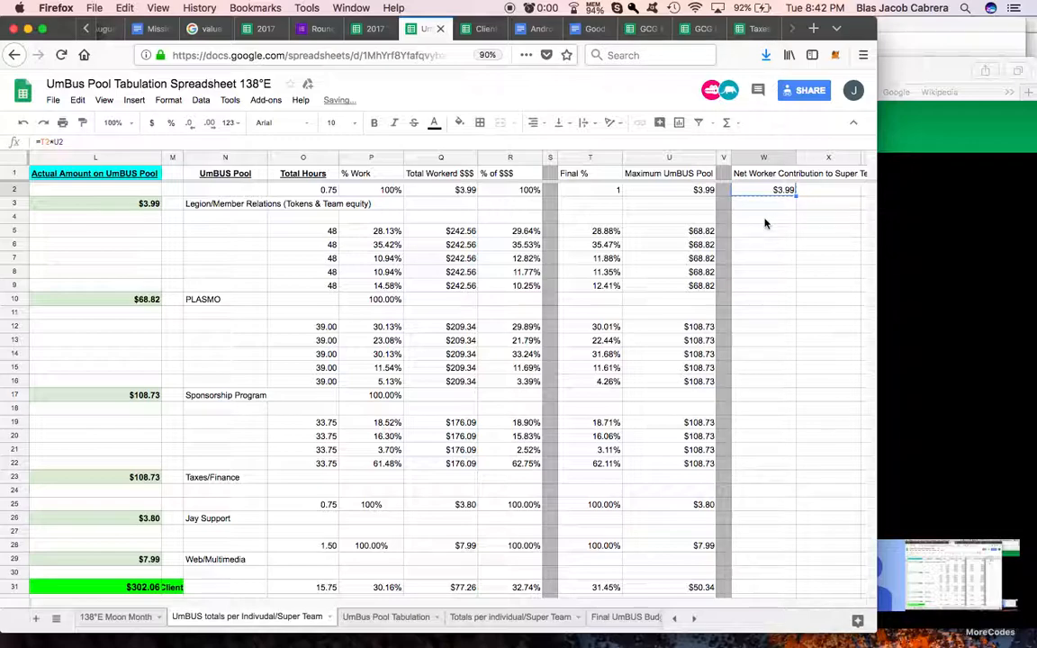
click(764, 232)
key(ctrl+v)
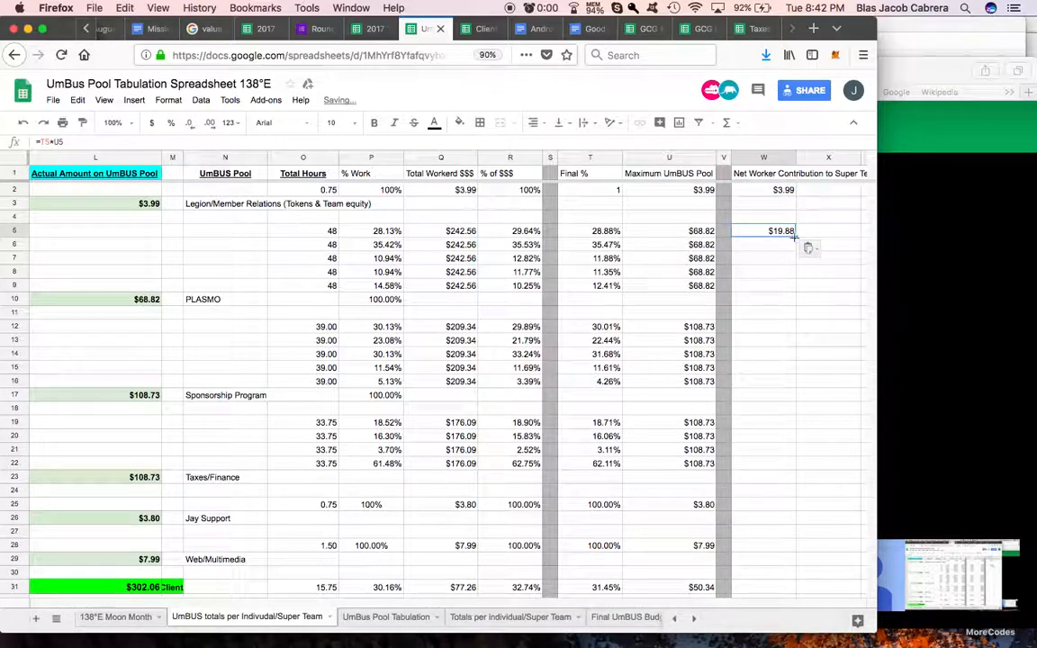
drag(793, 281, 794, 286)
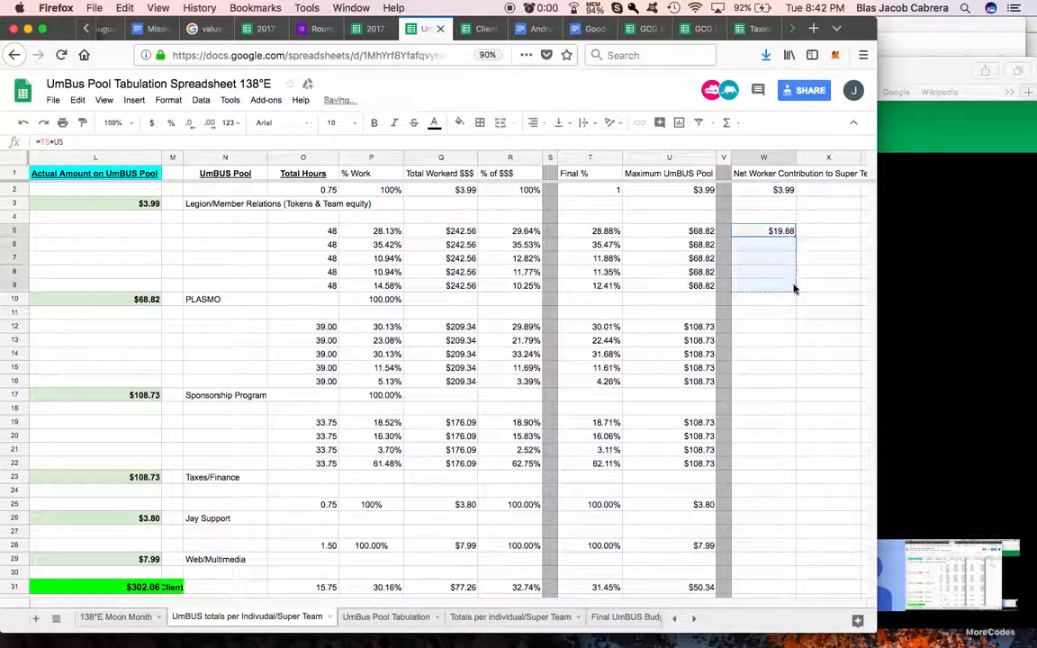
Step: Paste the contribution formula into W12 and fill it down to W16 for the Sponsorship Program workers
click(763, 327)
key(ctrl+v)
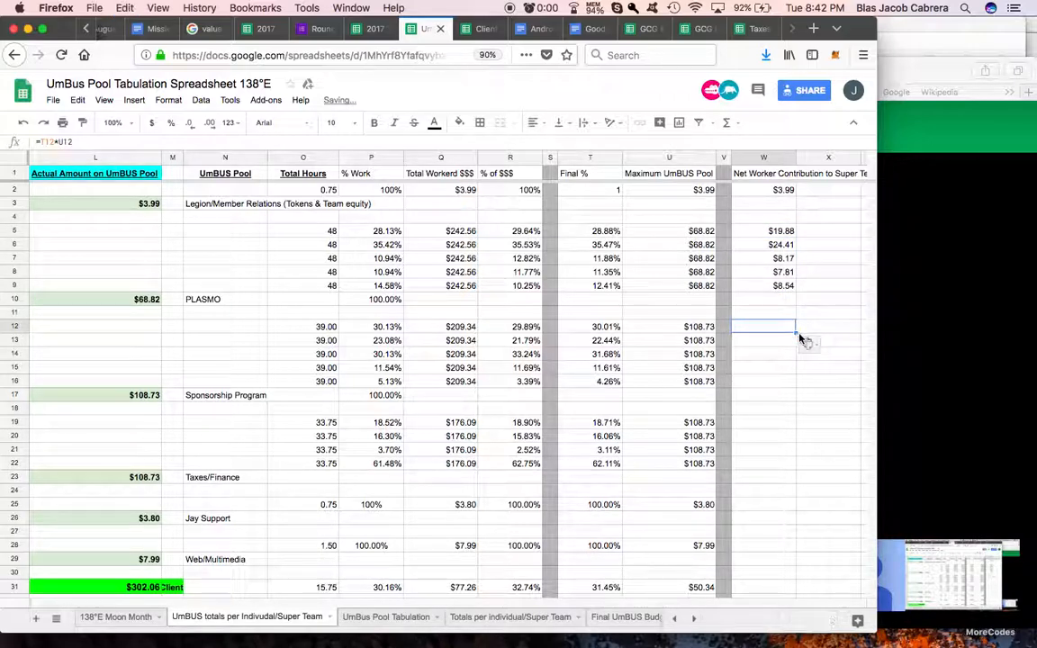
drag(796, 379, 796, 383)
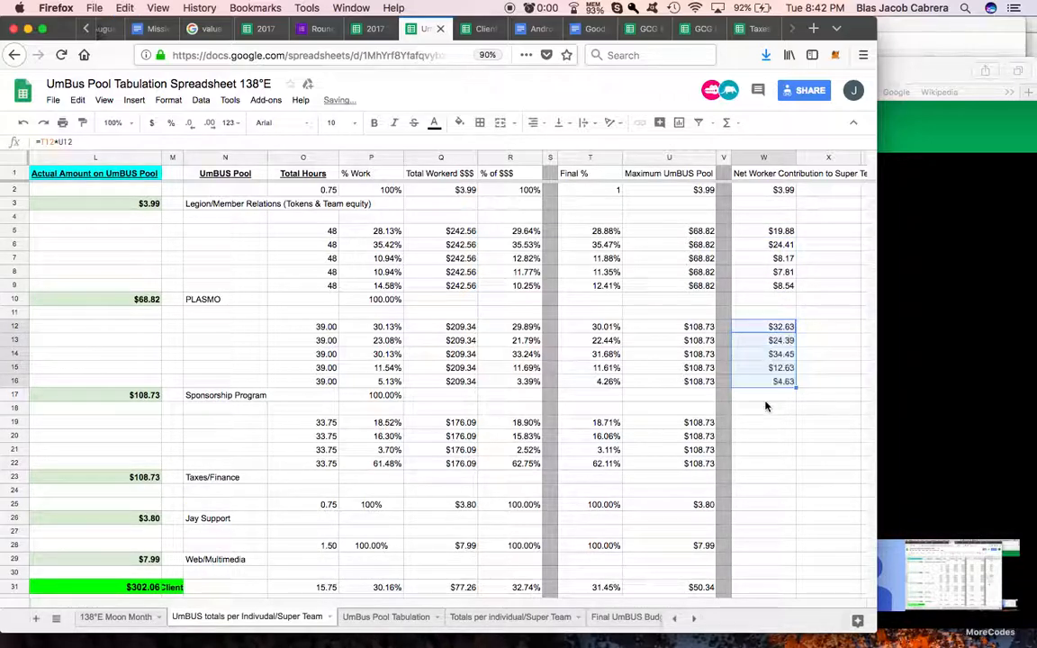
Step: Paste the contribution formula into W19 and fill it down to W22 for the Taxes/Finance workers
scroll(767, 405, down, 1)
click(766, 379)
key(ctrl+v)
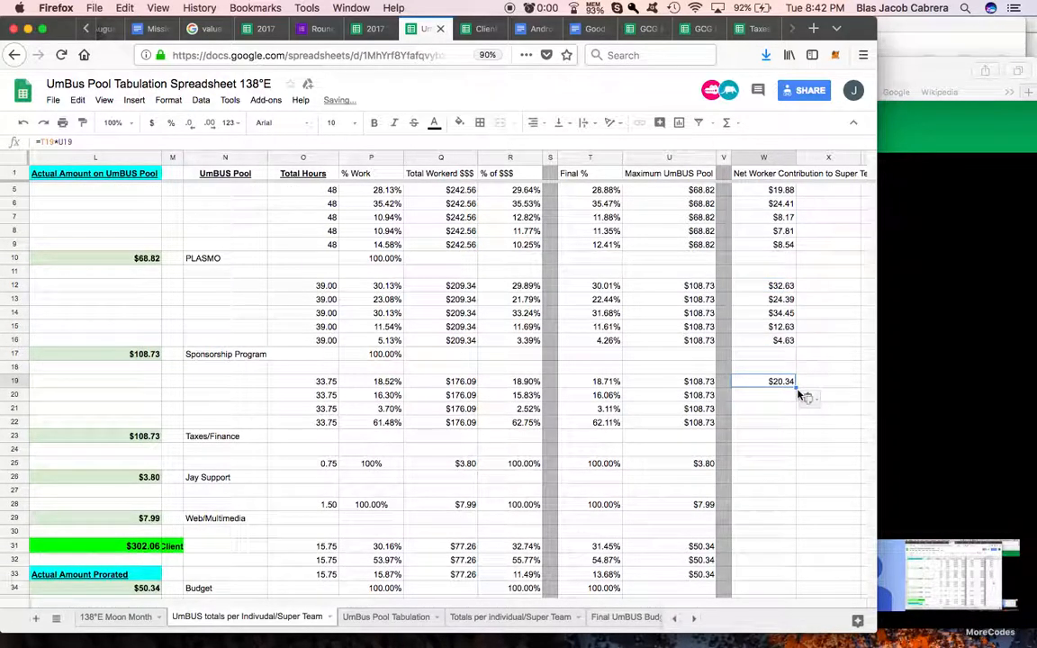
click(798, 389)
click(793, 385)
drag(796, 430, 796, 427)
Step: Paste the contribution formula into W25 for Jay Support and W28 for Web/Multimedia
click(759, 468)
key(super+v)
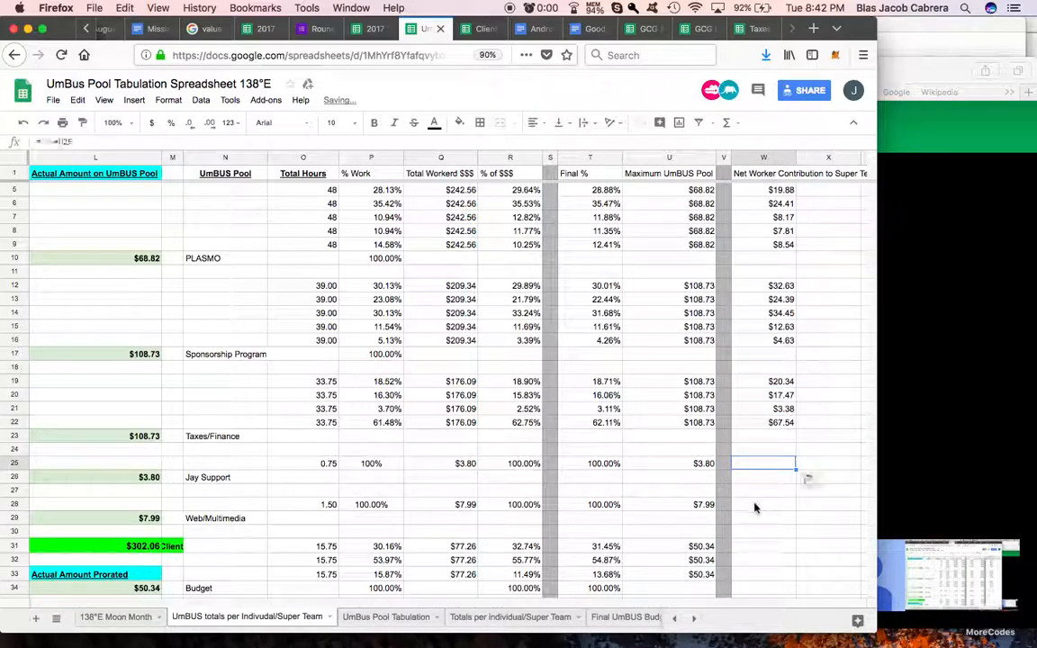
click(755, 506)
key(super+v)
Step: Paste the contribution formula into W31 and fill it down to W33 for the Budget workers
scroll(755, 508, down, 2)
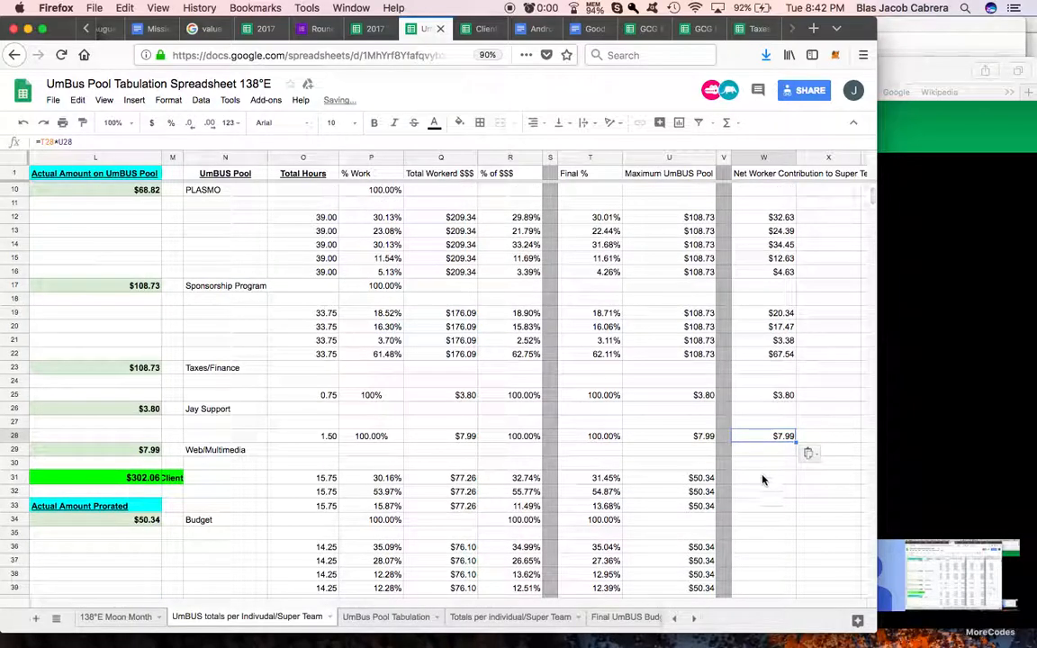
click(762, 480)
key(super+v)
drag(796, 506, 796, 506)
Step: Paste the contribution formula into W36 and fill it down to W40 for the Documentations workers
scroll(759, 540, down, 2)
click(792, 466)
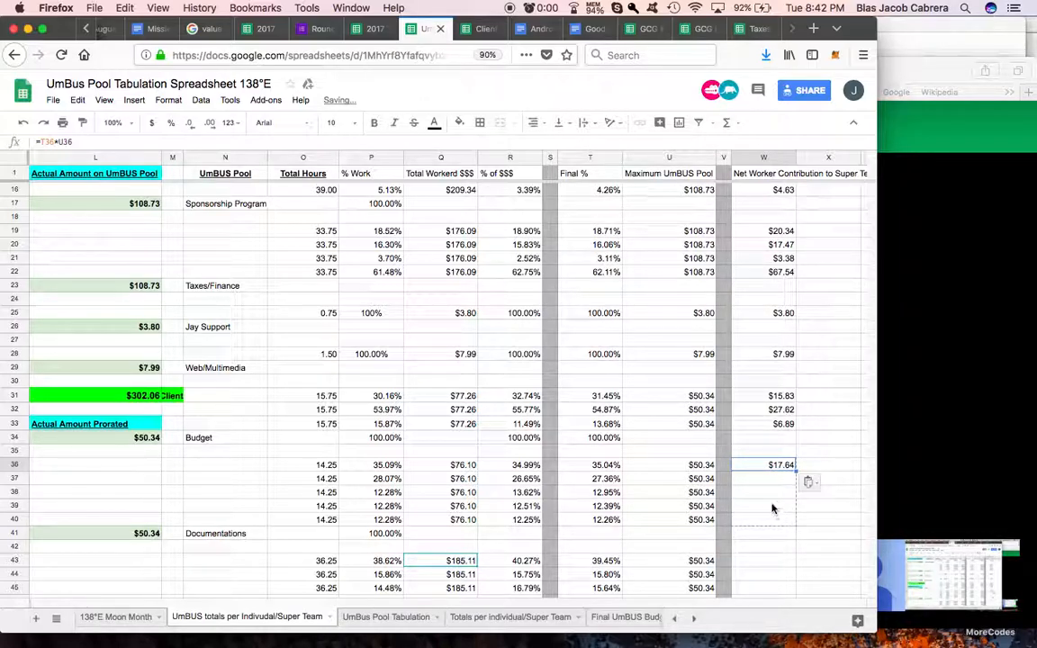
shift+click(772, 515)
Step: Paste the contribution formula into W43 and fill it down to W47 for the Payroll workers
scroll(773, 506, down, 2)
key(super+v)
click(751, 466)
key(super+v)
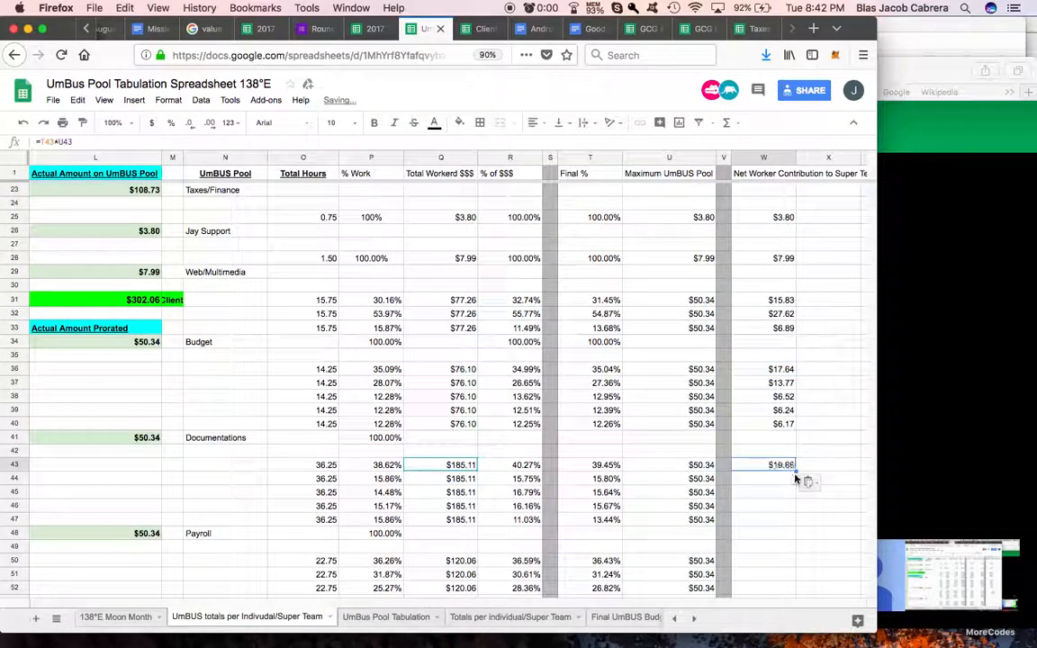
shift+click(782, 517)
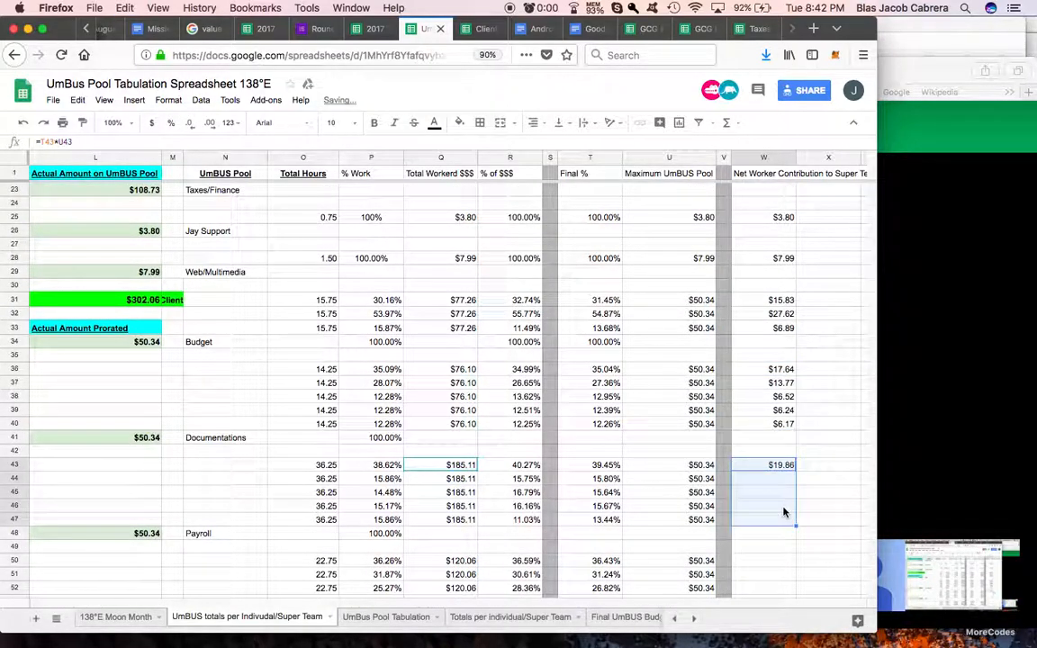
Step: Paste the contribution formula into W50 and fill it down to W53 for the UmBUS Internal Work workers
scroll(782, 514, down, 2)
key(super+v)
click(763, 467)
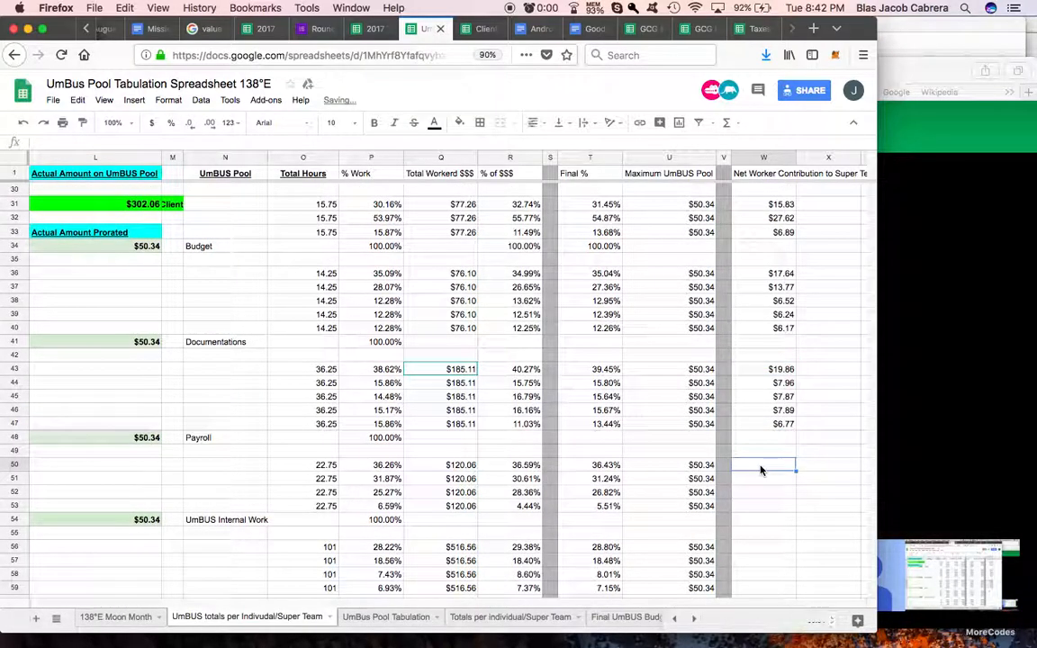
key(super+v)
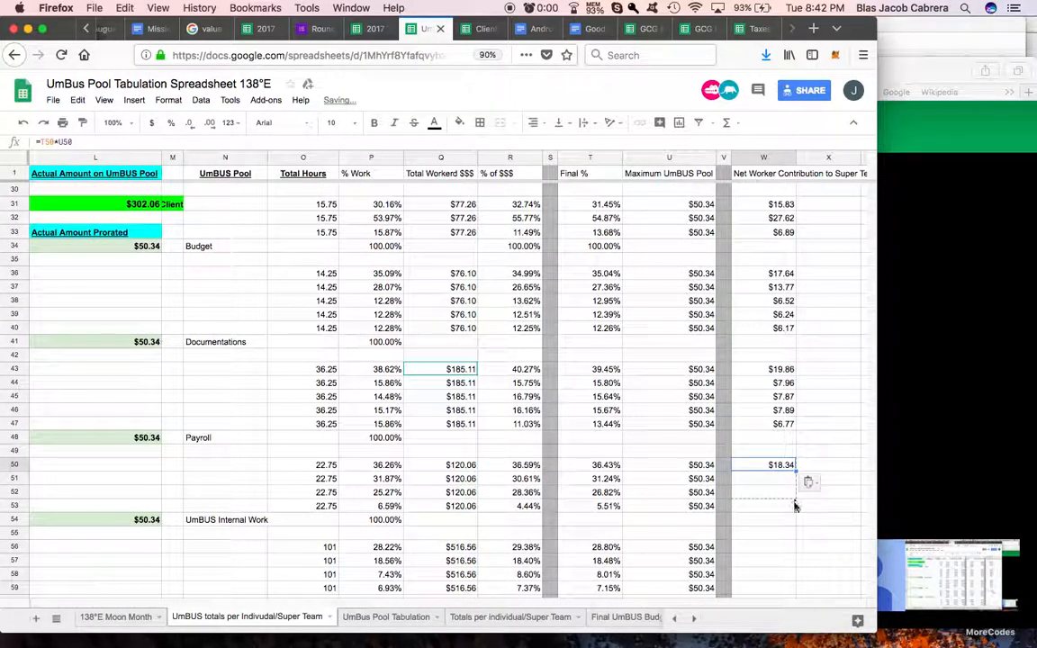
shift+click(741, 504)
Step: Paste the contribution formula into W56 and fill it down to W61 for the Worker Coordination workers
scroll(770, 511, down, 2)
key(super+v)
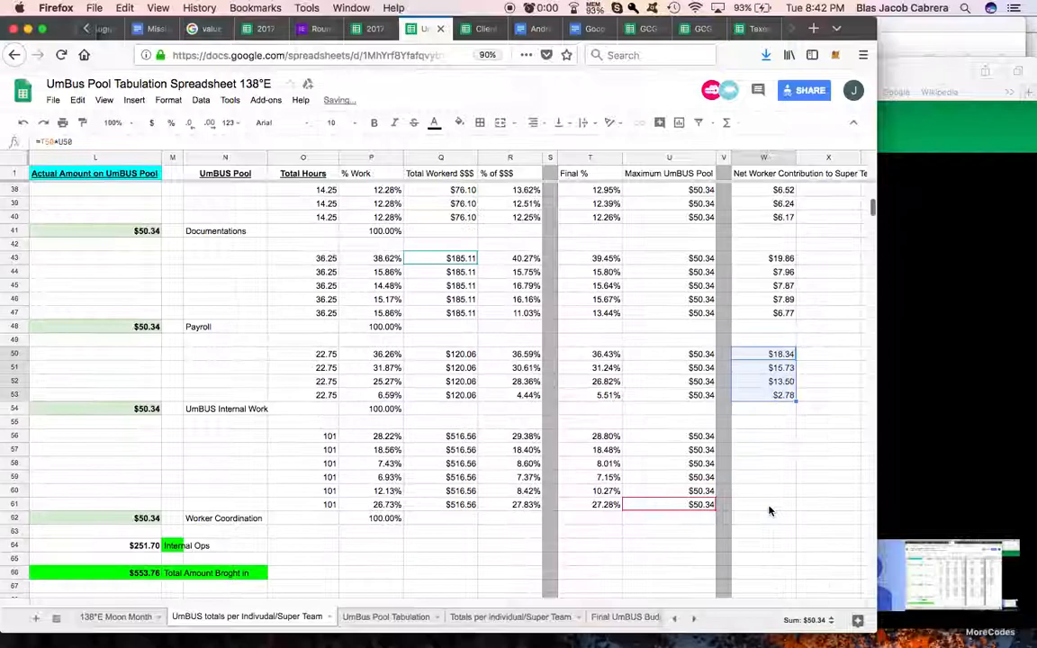
click(766, 436)
key(super+v)
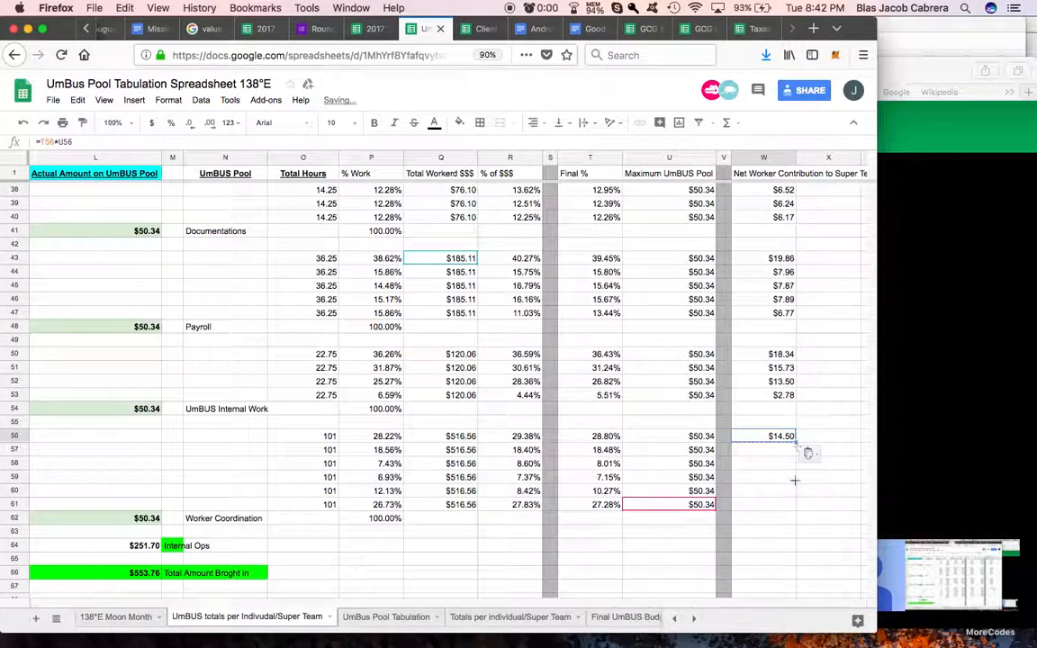
drag(792, 509, 791, 511)
Step: Total the net worker contributions in W64 with a SUM over W2 to W61
click(780, 546)
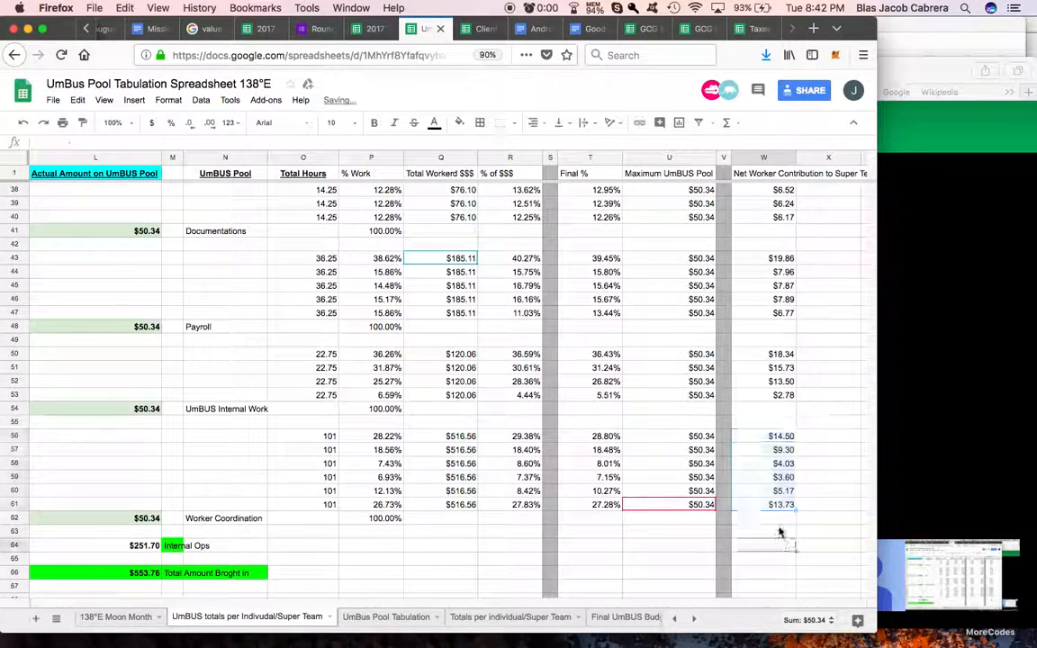
click(725, 127)
click(737, 143)
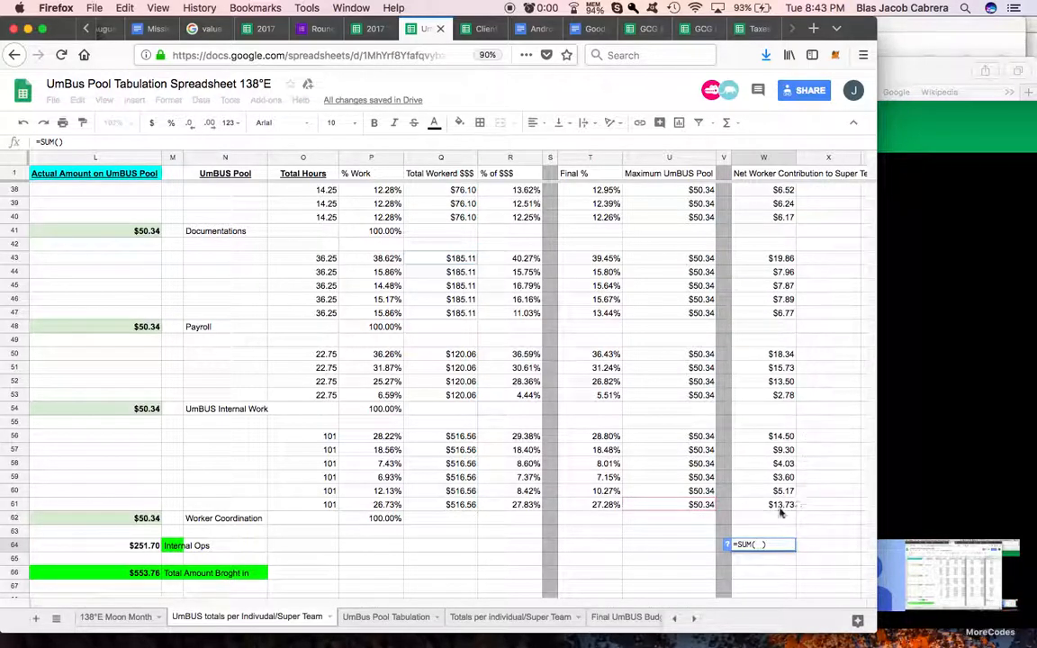
drag(779, 504, 759, 192)
key(Return)
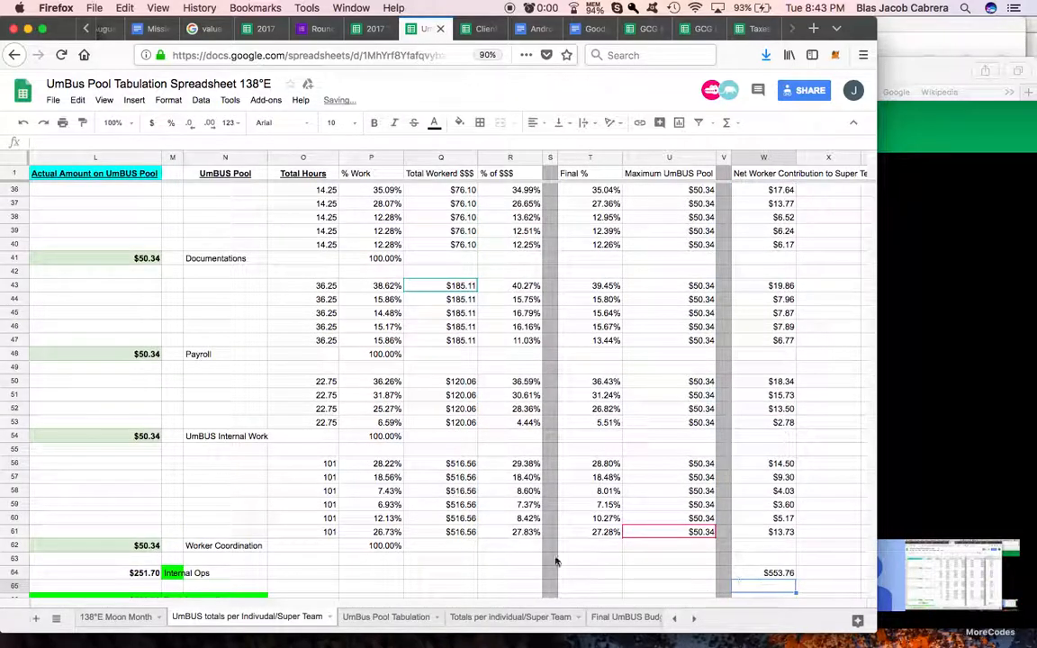
Step: Compare the contribution total in W64 with the overall amount brought in at L66, and review the worker rows
scroll(556, 561, left, 3)
scroll(542, 560, down, 2)
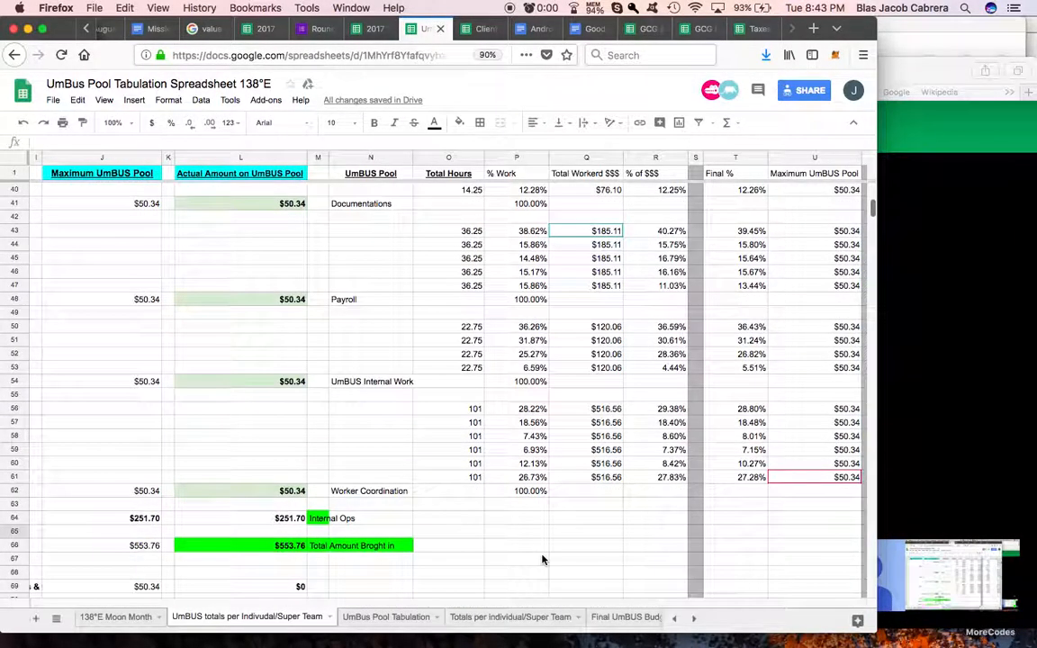
click(286, 546)
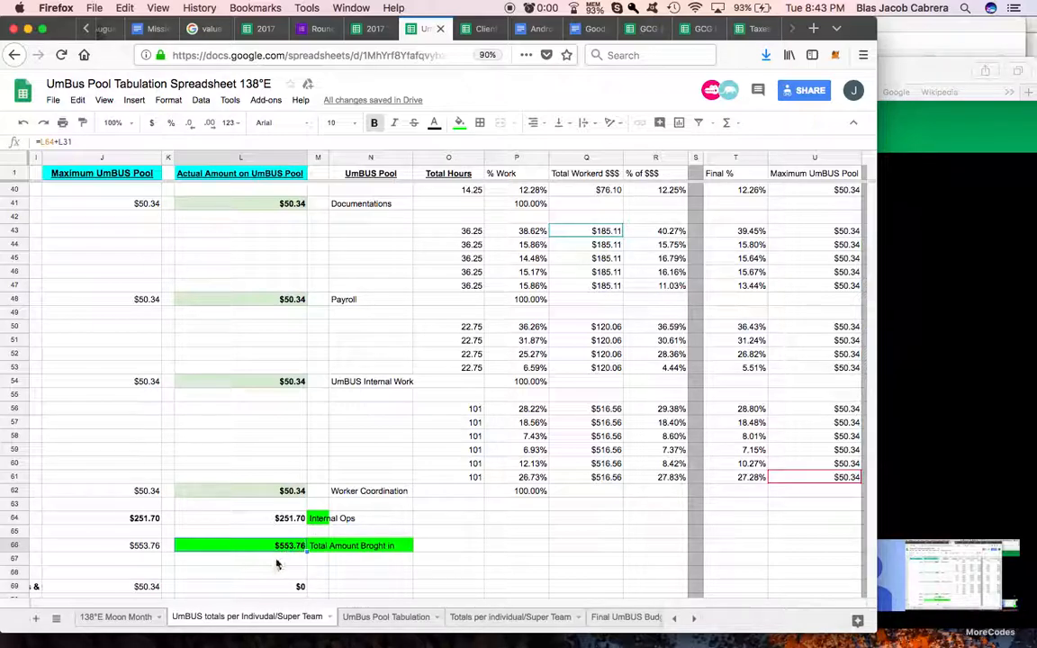
scroll(394, 537, right, 10)
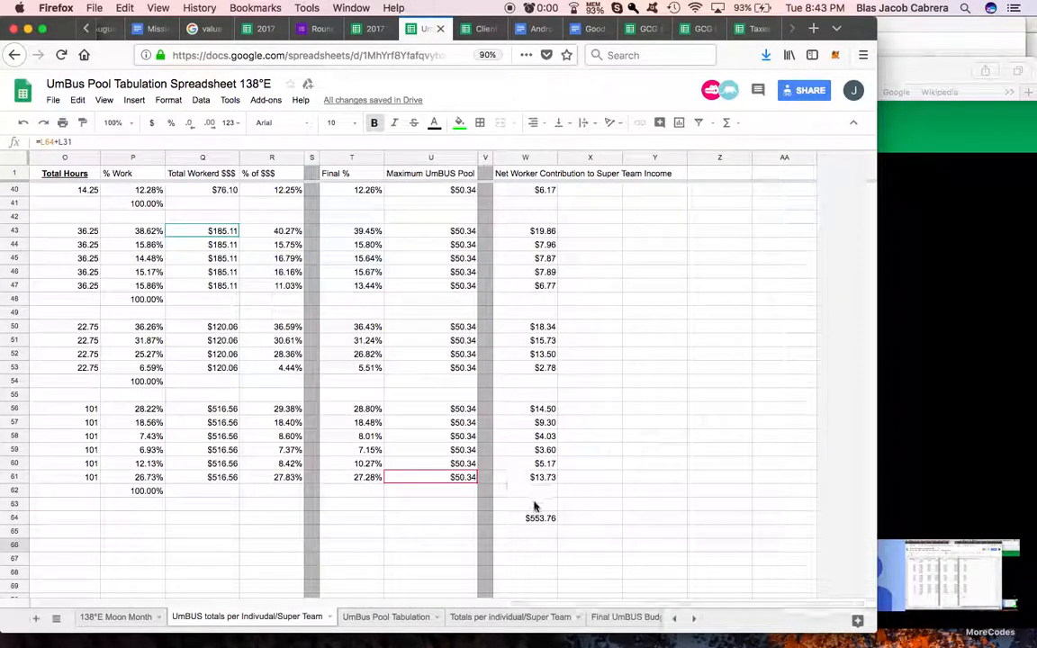
scroll(532, 286, up, 10)
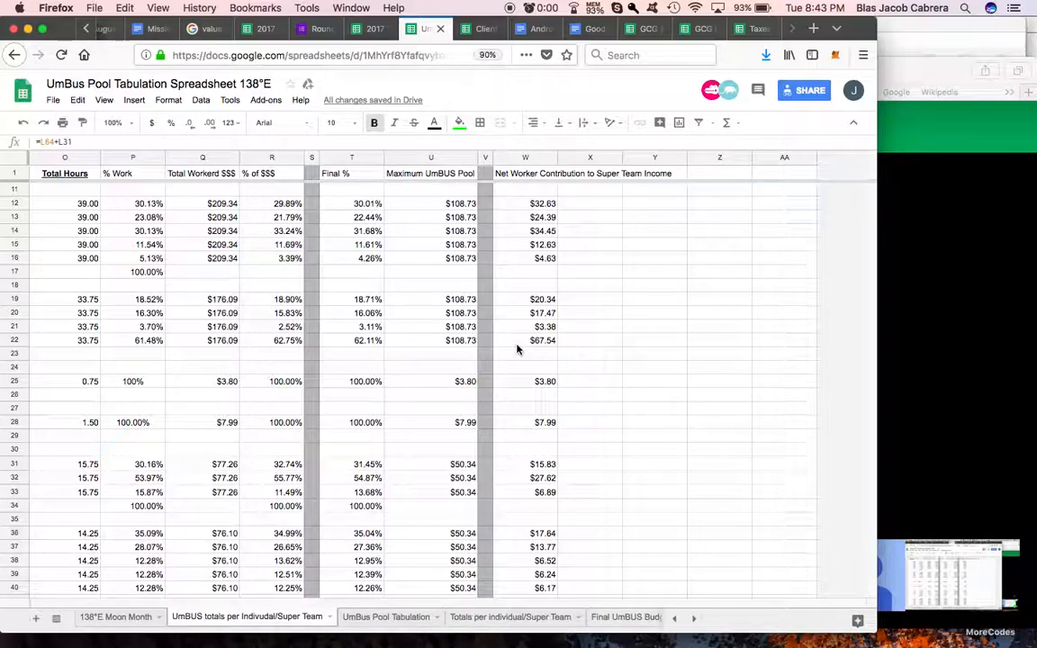
scroll(324, 360, left, 10)
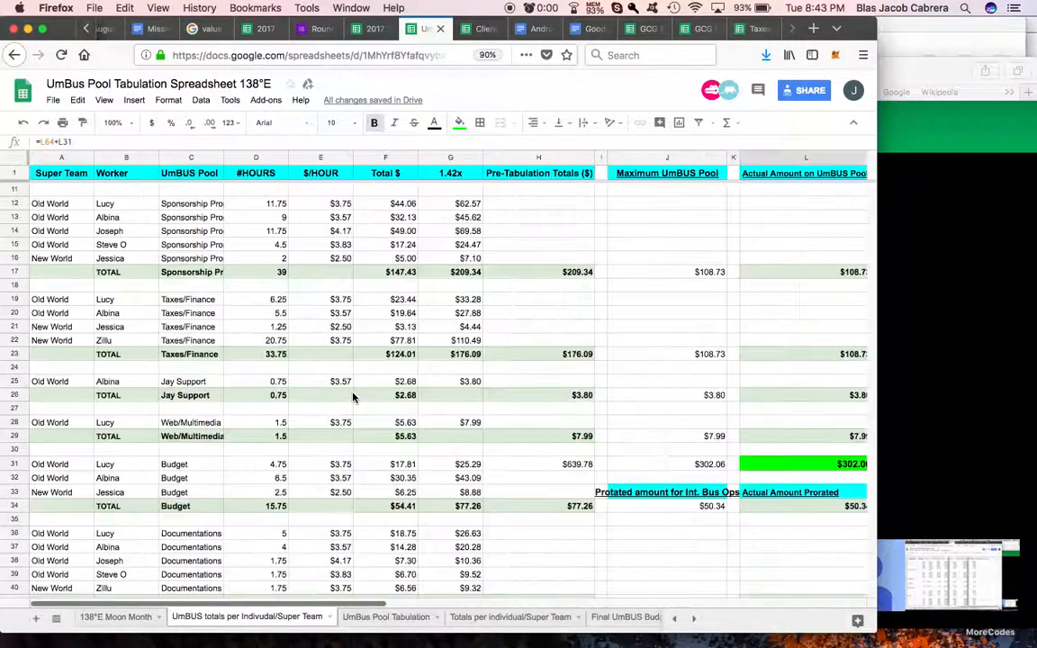
Step: Copy the Super Team, Worker, Client and Amount block (Z1:AC2) from the Client Income spreadsheet into X1 of the UmBUS totals sheet
scroll(450, 414, down, 3)
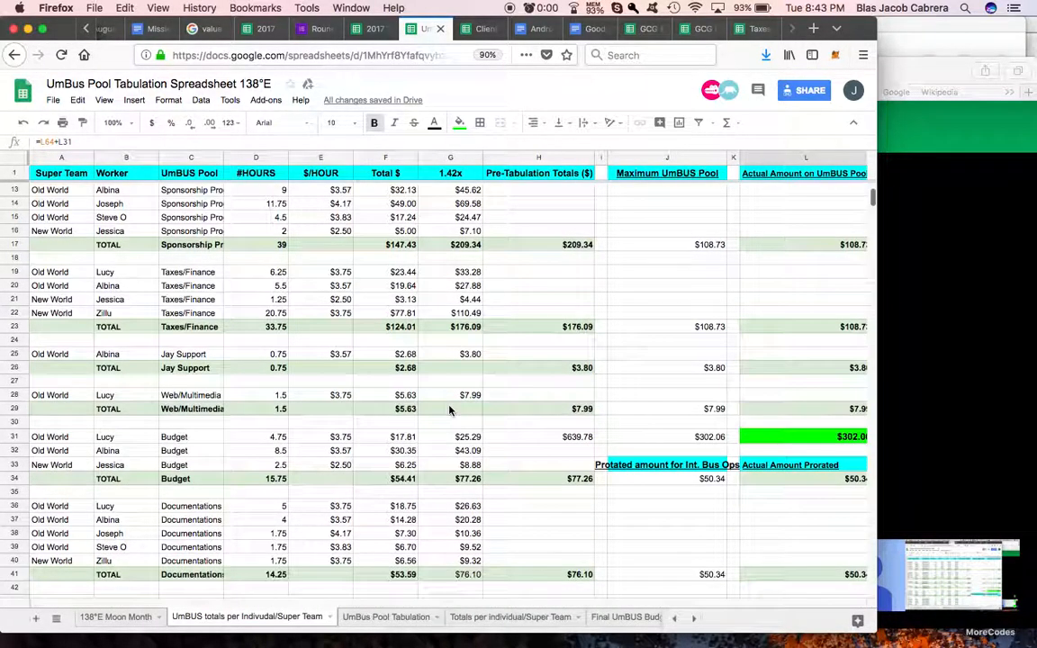
scroll(451, 412, up, 6)
scroll(450, 410, right, 10)
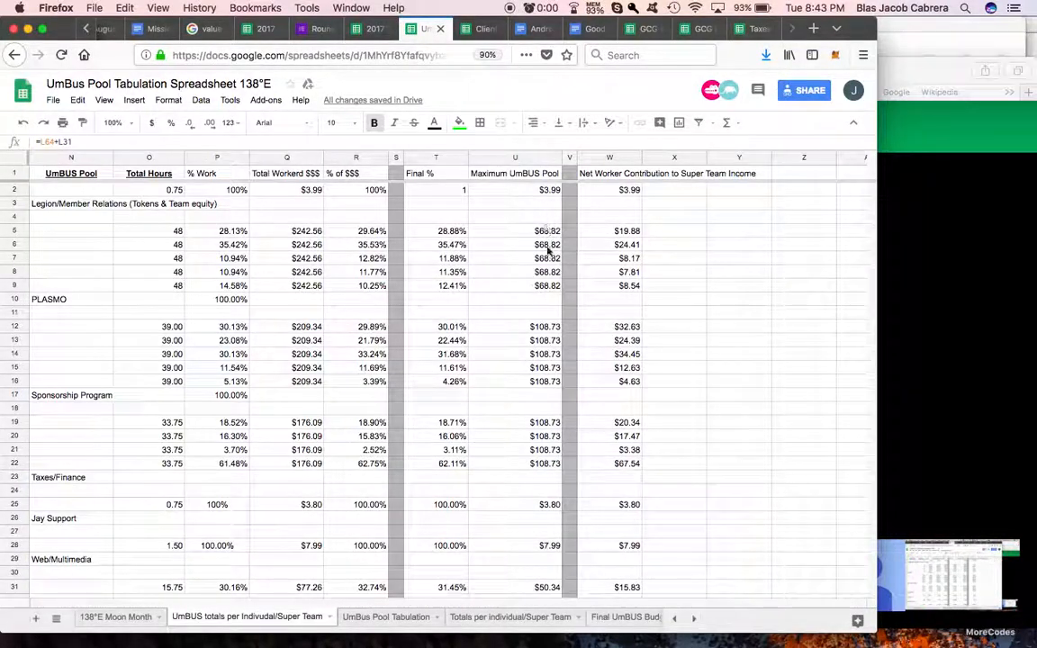
scroll(569, 354, down, 5)
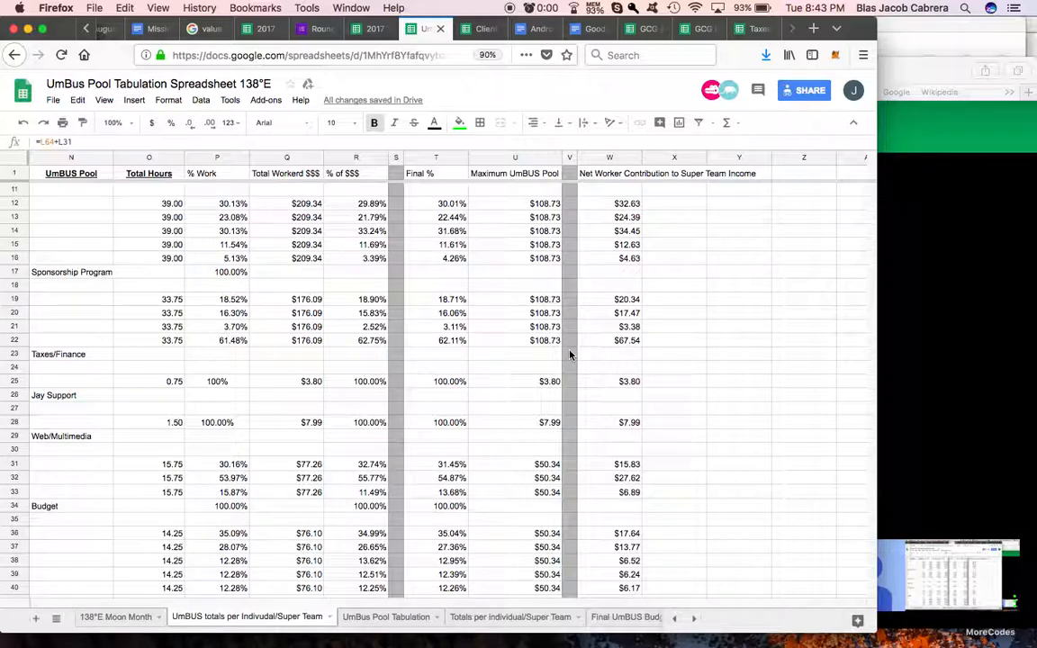
scroll(569, 354, up, 5)
scroll(572, 352, right, 2)
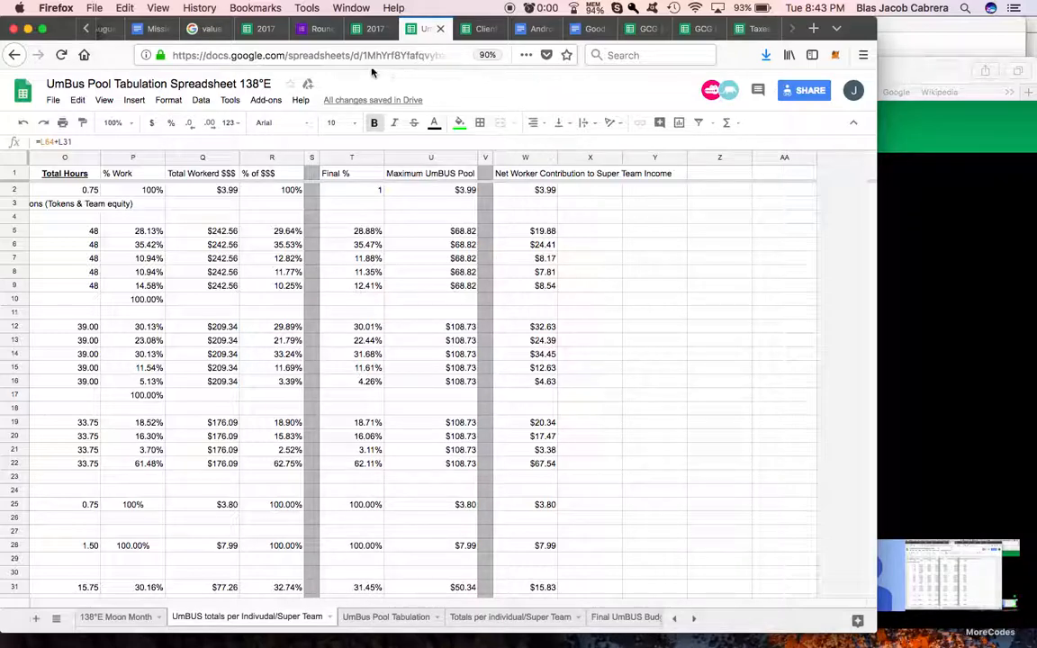
click(477, 28)
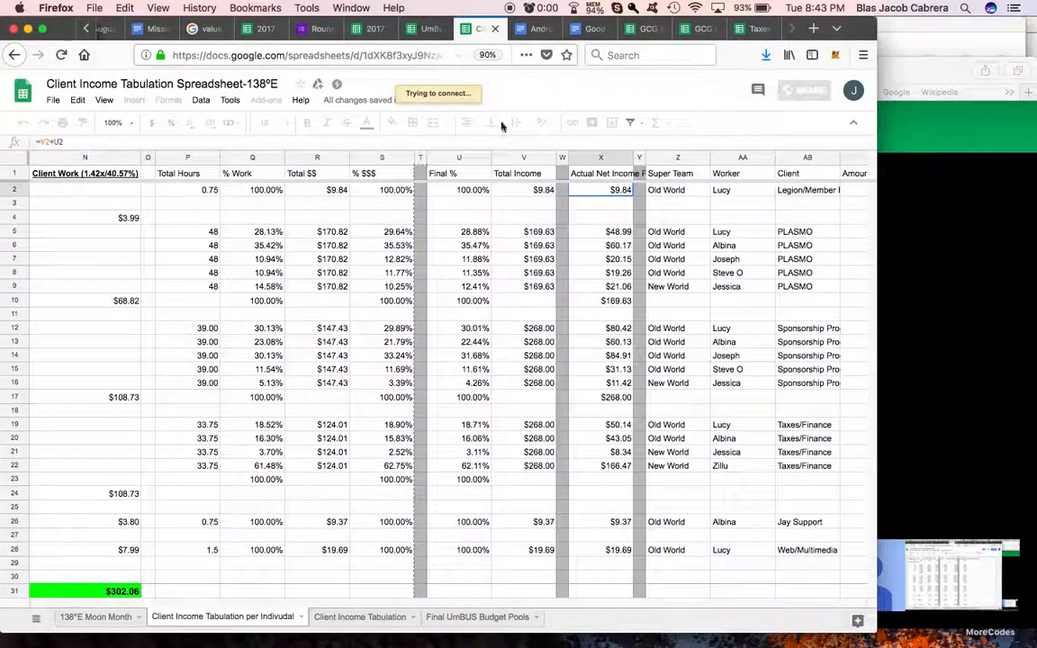
scroll(566, 192, right, 2)
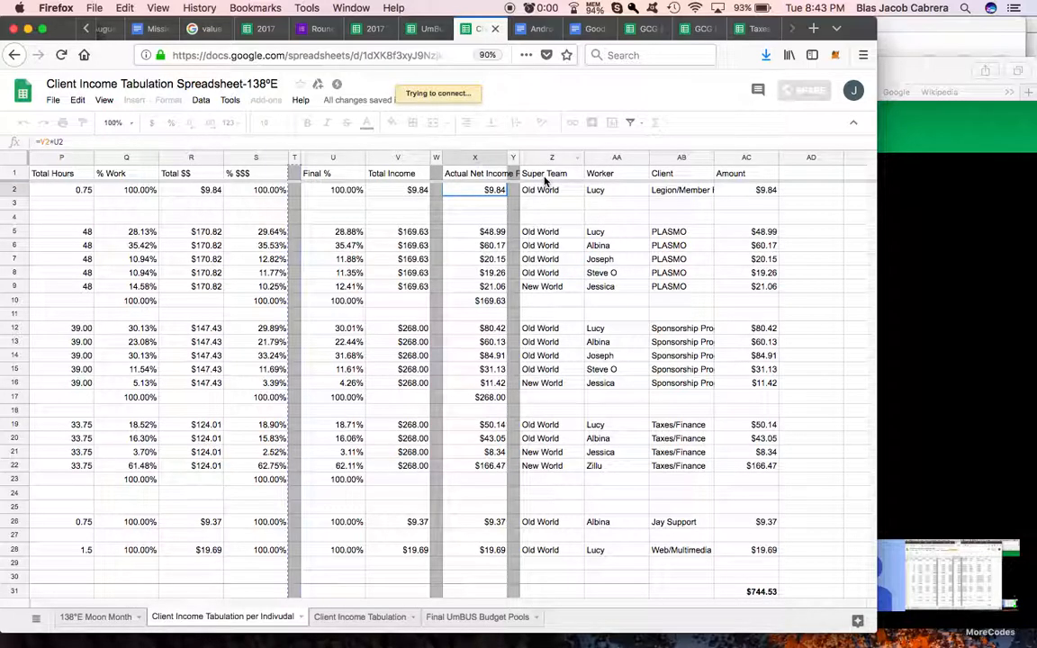
drag(549, 174, 743, 189)
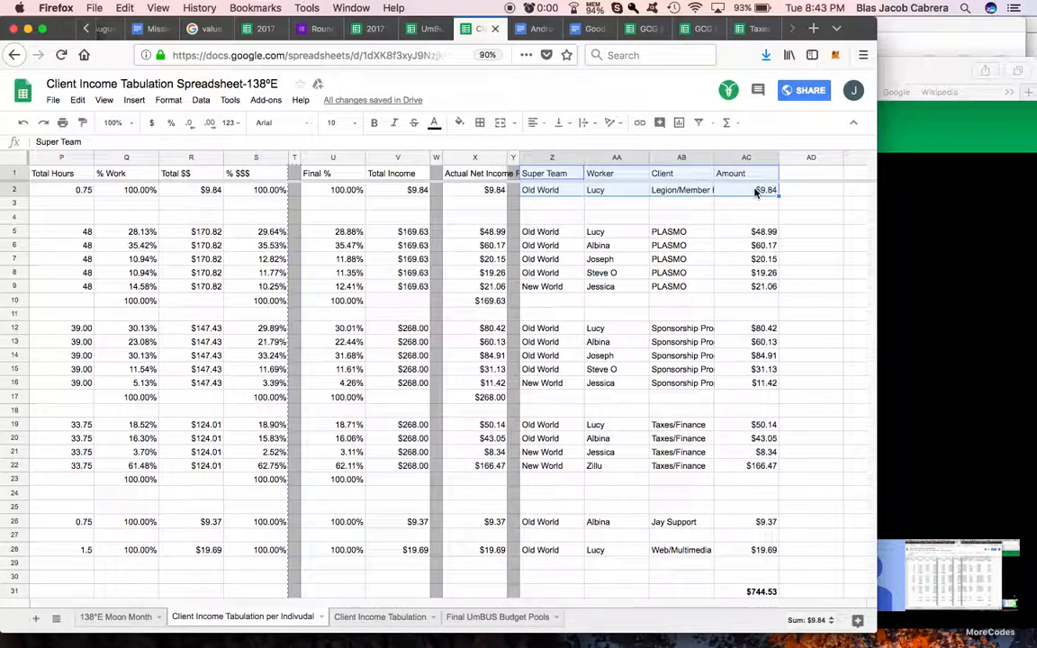
click(423, 28)
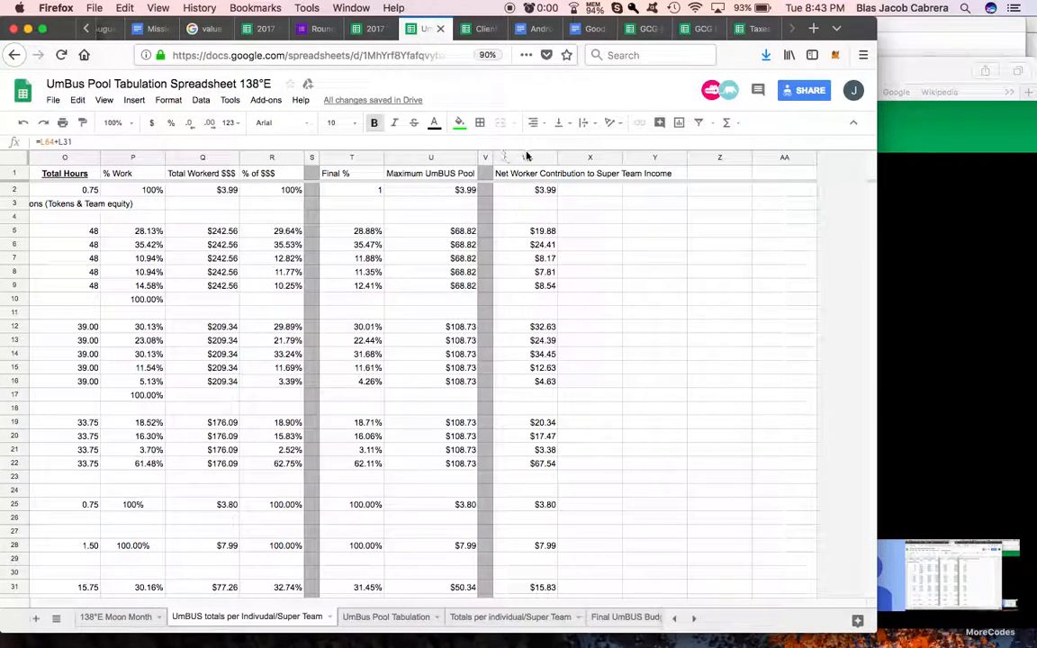
click(579, 177)
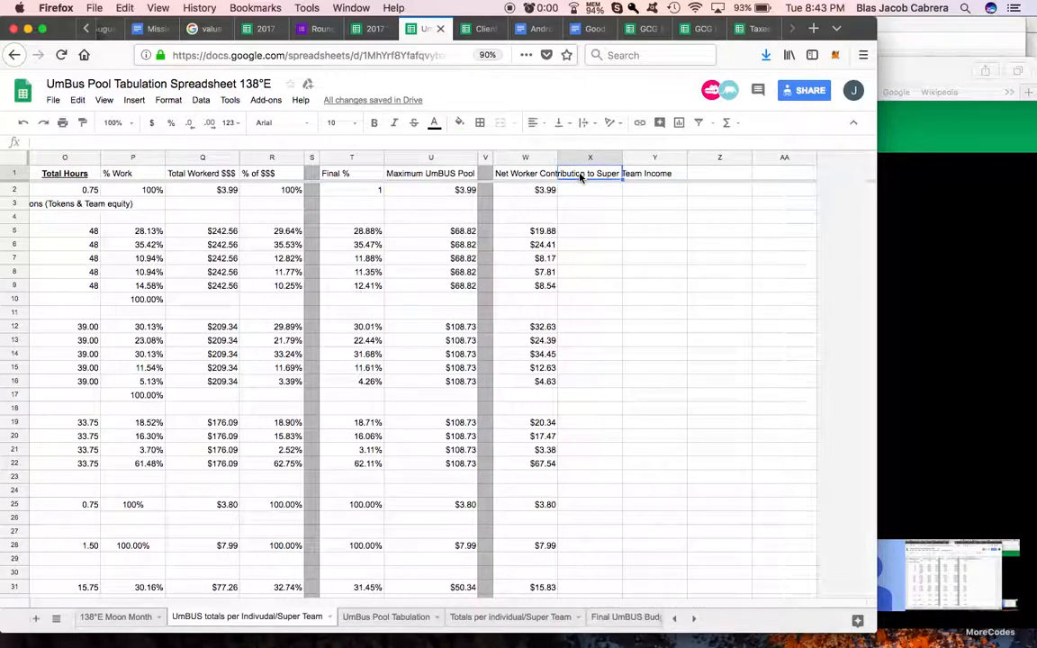
text(Super Team	Worker	Client	Amount #REF!)
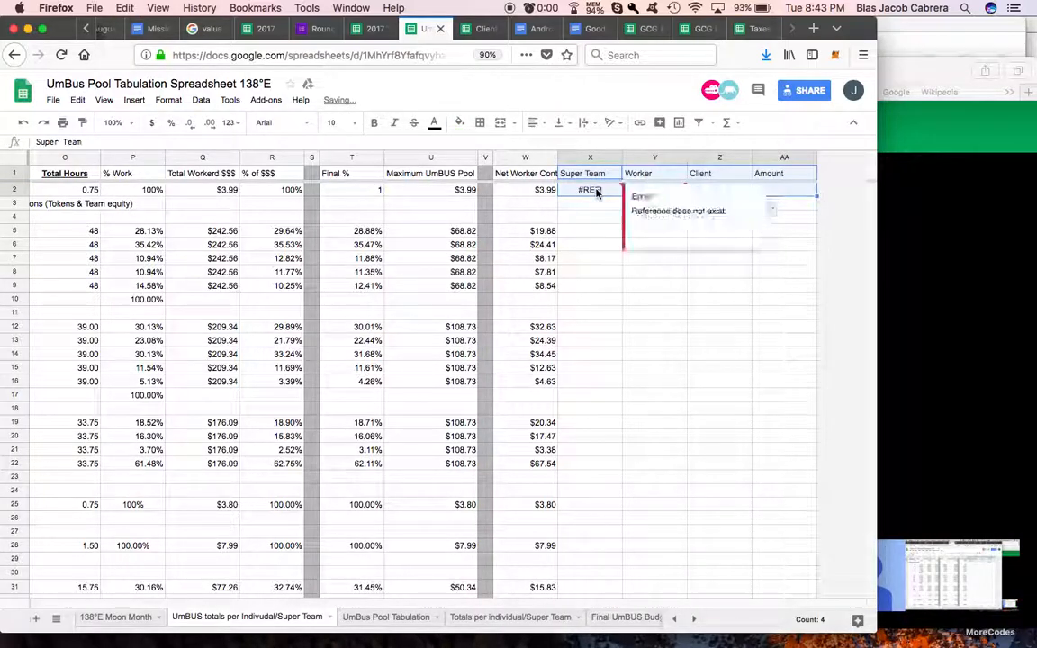
Step: Replace the formula in X2 under Super Team with a reference to A2
click(598, 191)
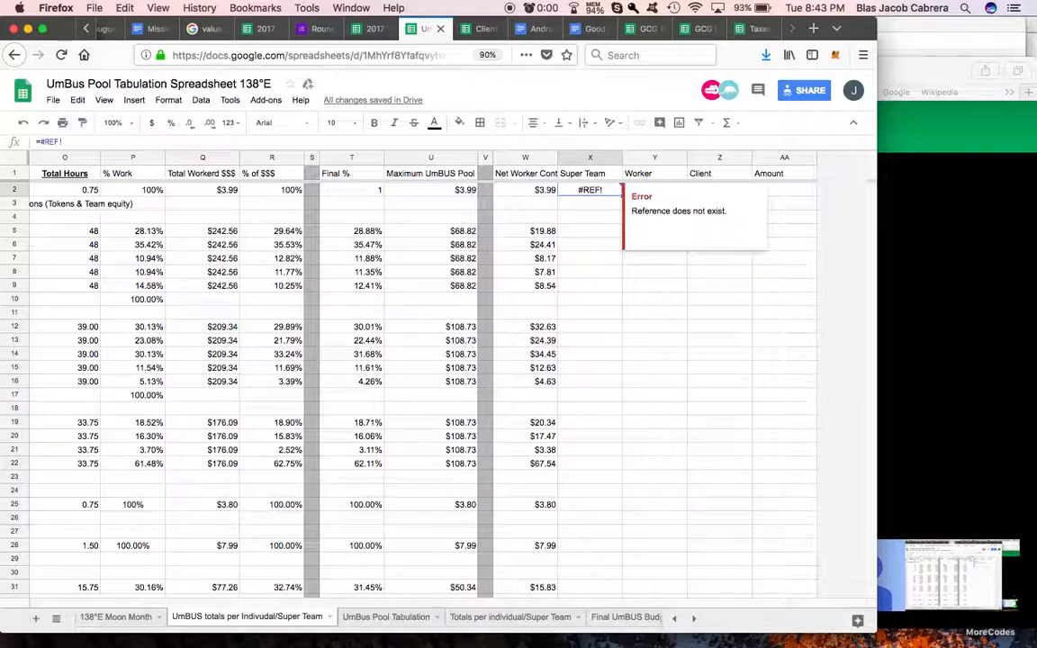
text(=)
scroll(439, 197, left, 10)
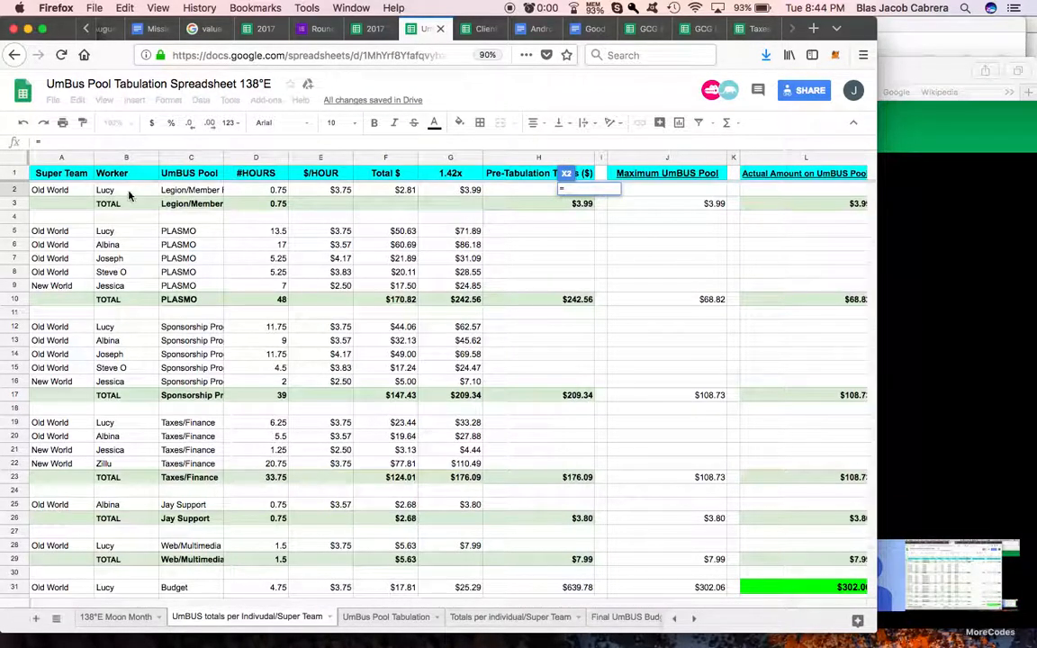
click(75, 192)
key(Return)
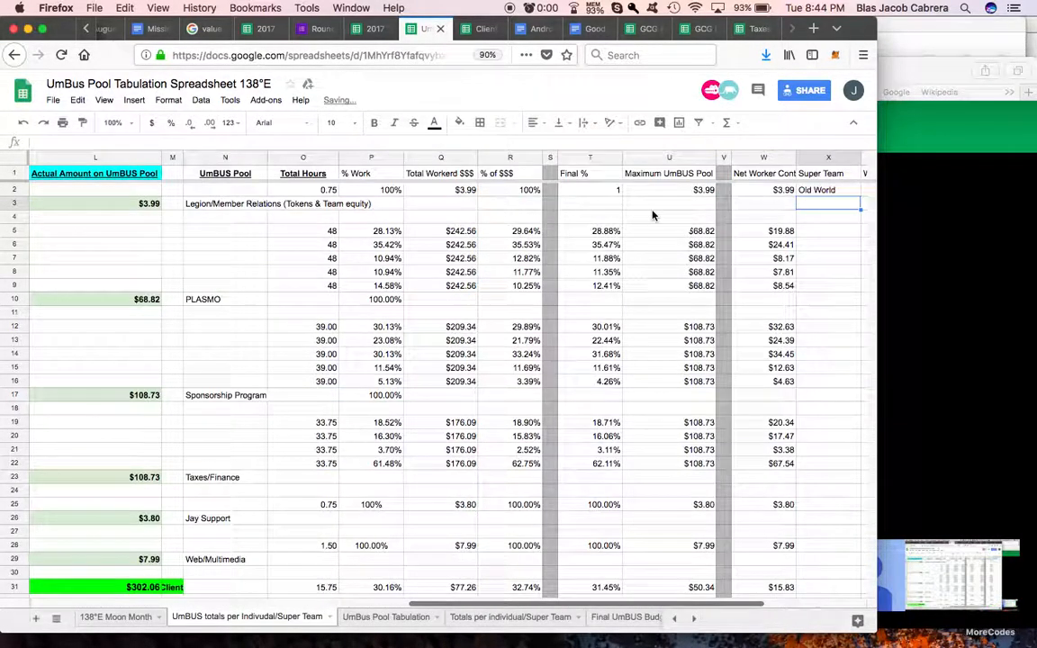
Step: Replace the formula in Y2 under Worker with a reference to B2
scroll(795, 202, right, 3)
click(648, 192)
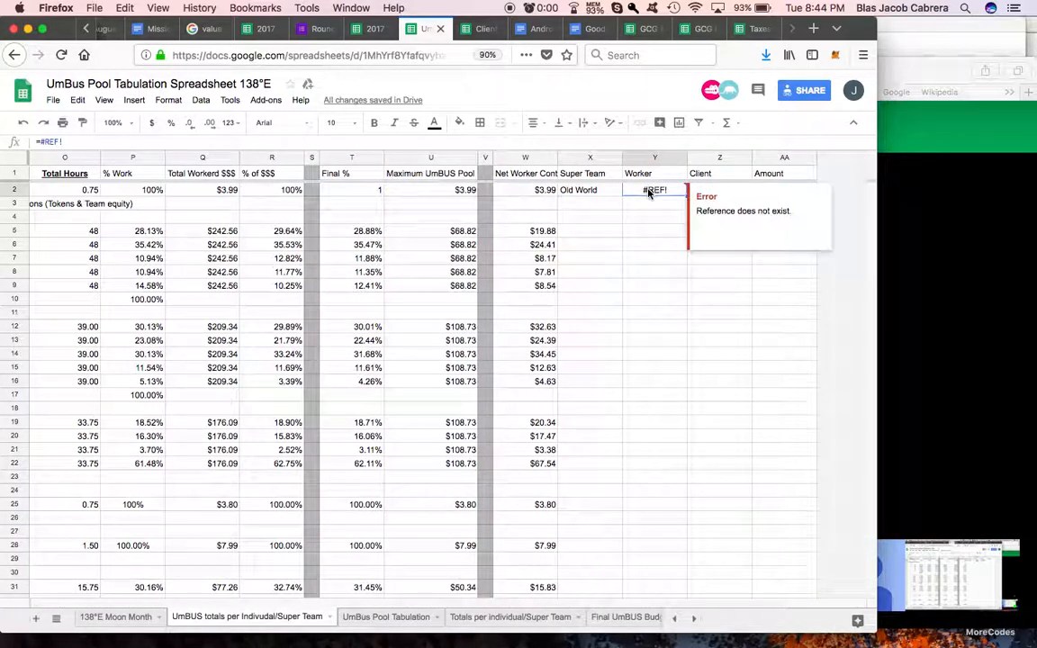
text(=)
scroll(492, 173, left, 10)
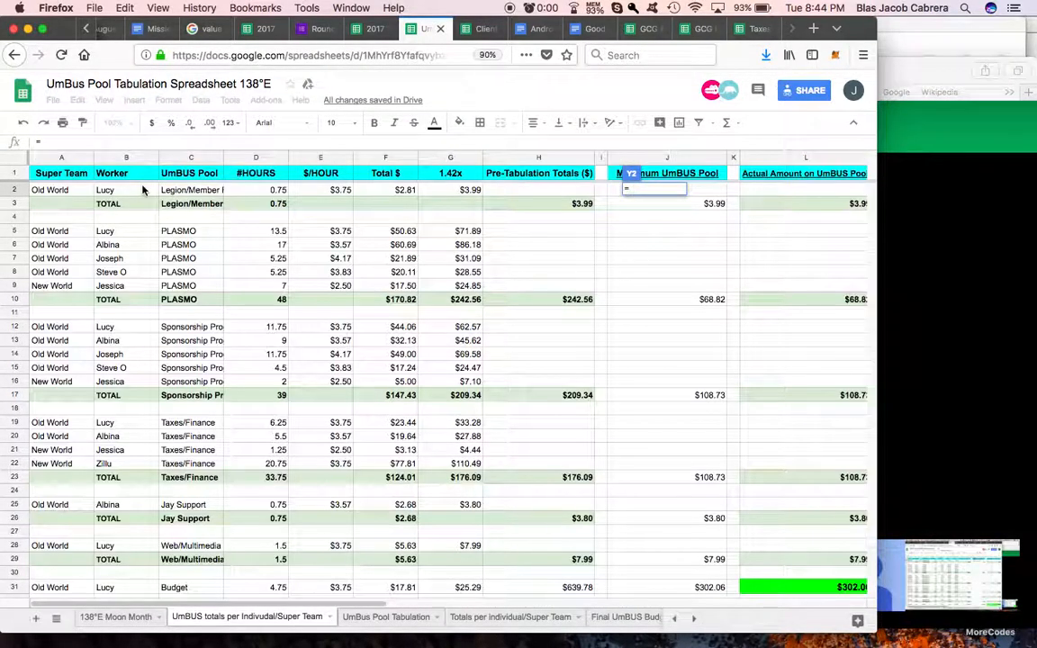
click(126, 193)
key(Return)
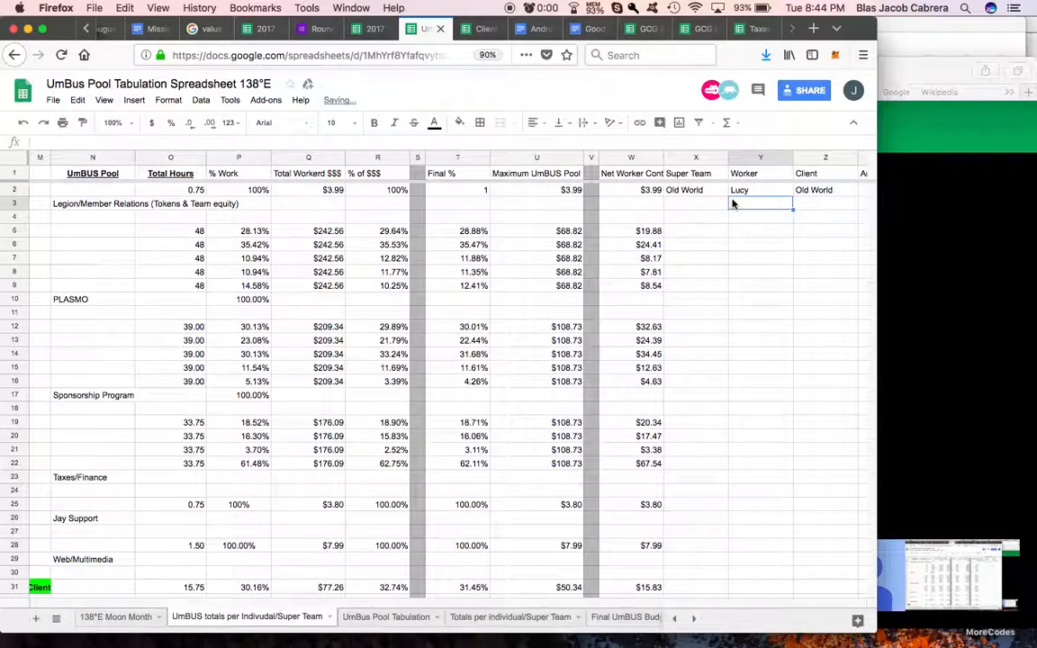
Step: Rename the Client header in Z1 as UmBUS Pool and make Z2 reference the pool name in C2
click(780, 191)
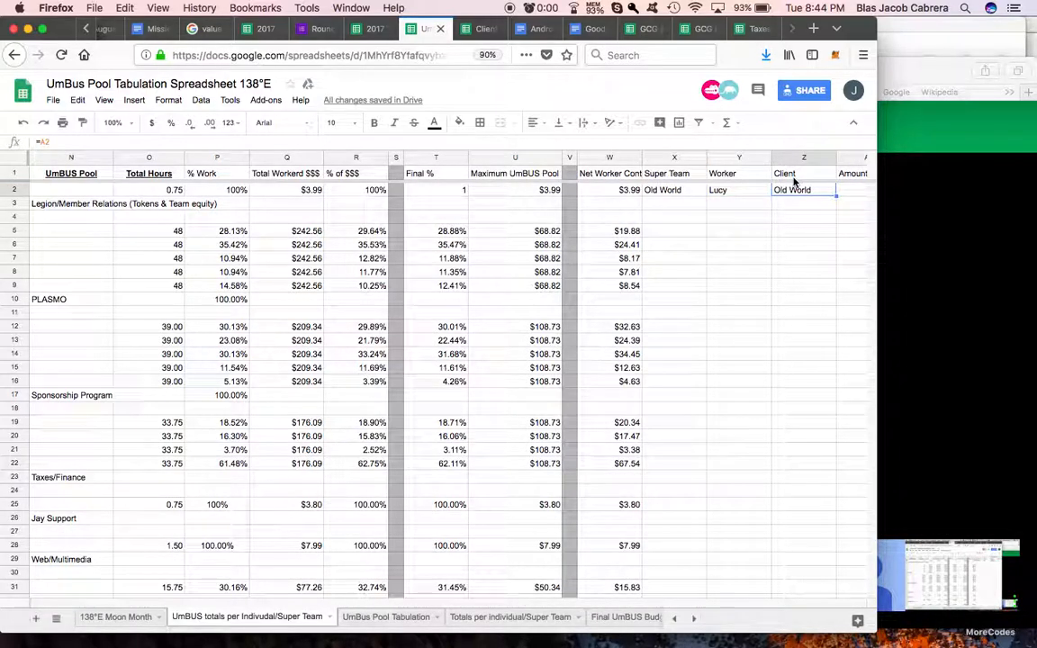
click(793, 174)
text(UmBUS Pool)
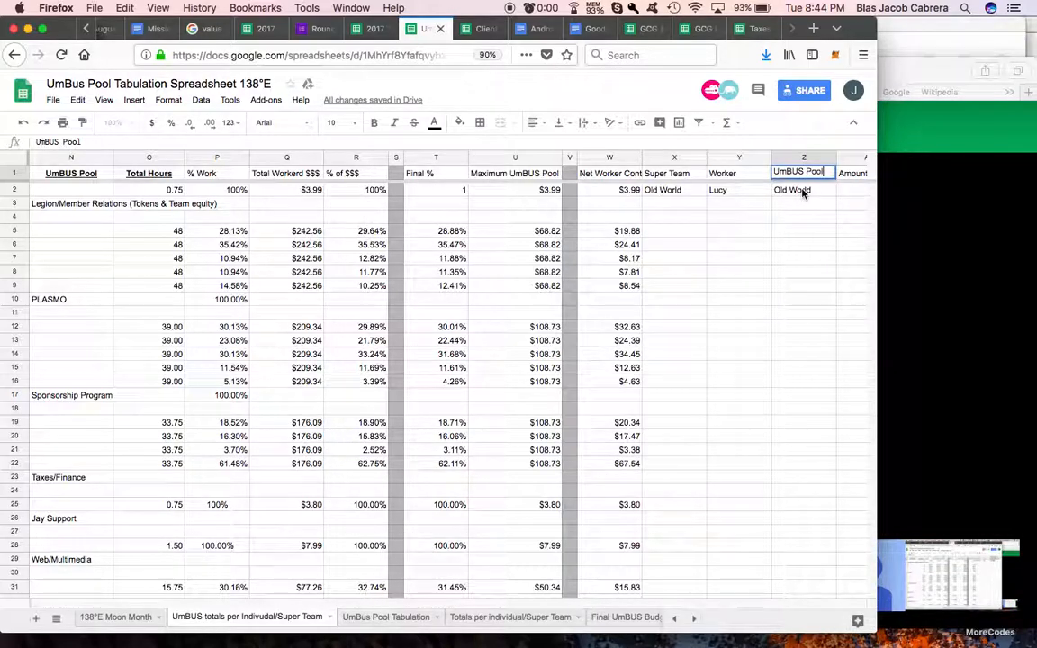
click(804, 192)
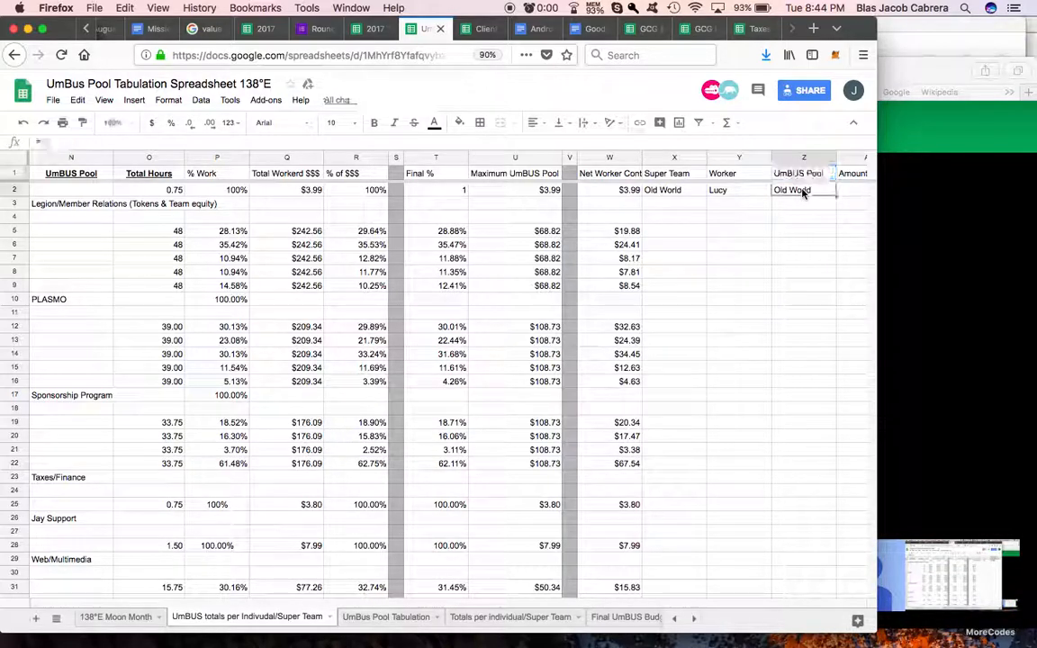
text(=)
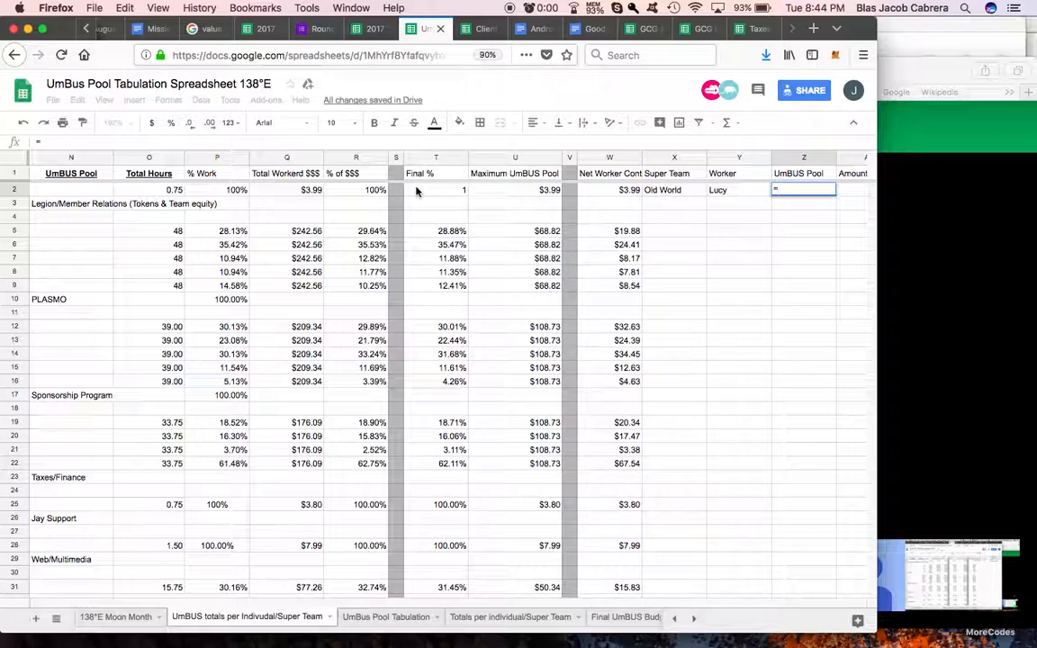
scroll(417, 190, left, 10)
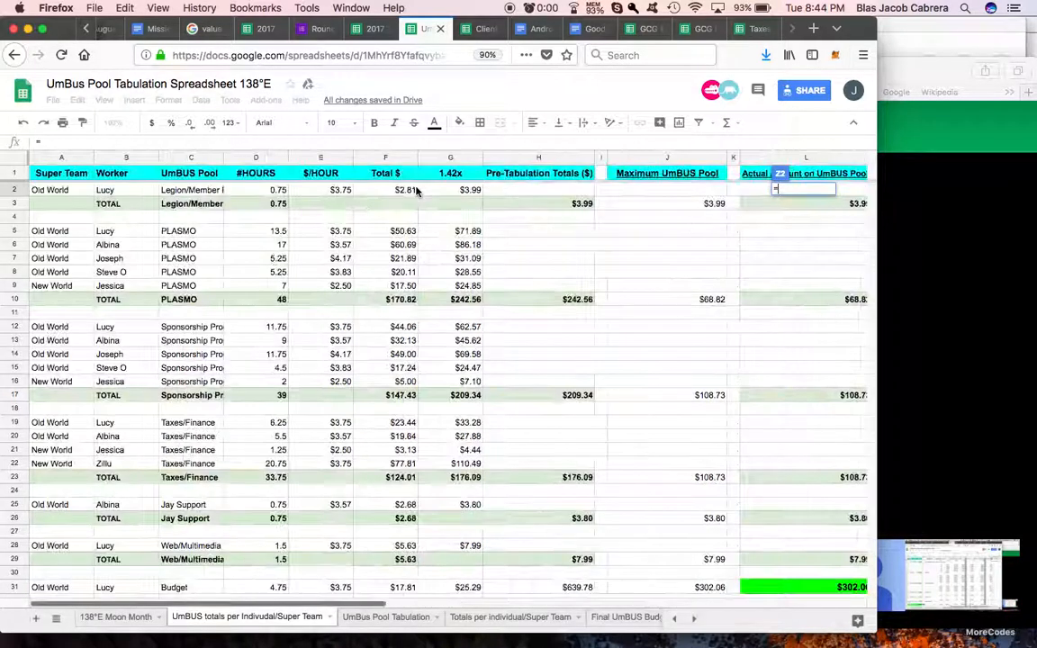
click(166, 189)
key(Return)
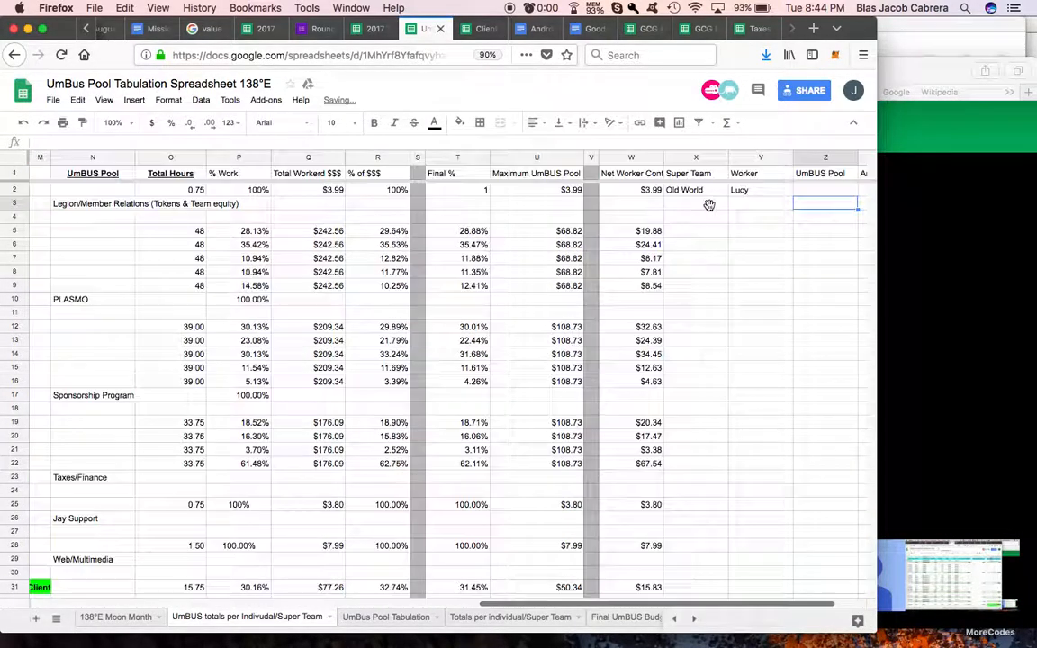
Step: Make the Amount cell AA2 reference the net worker contribution in W2
click(779, 192)
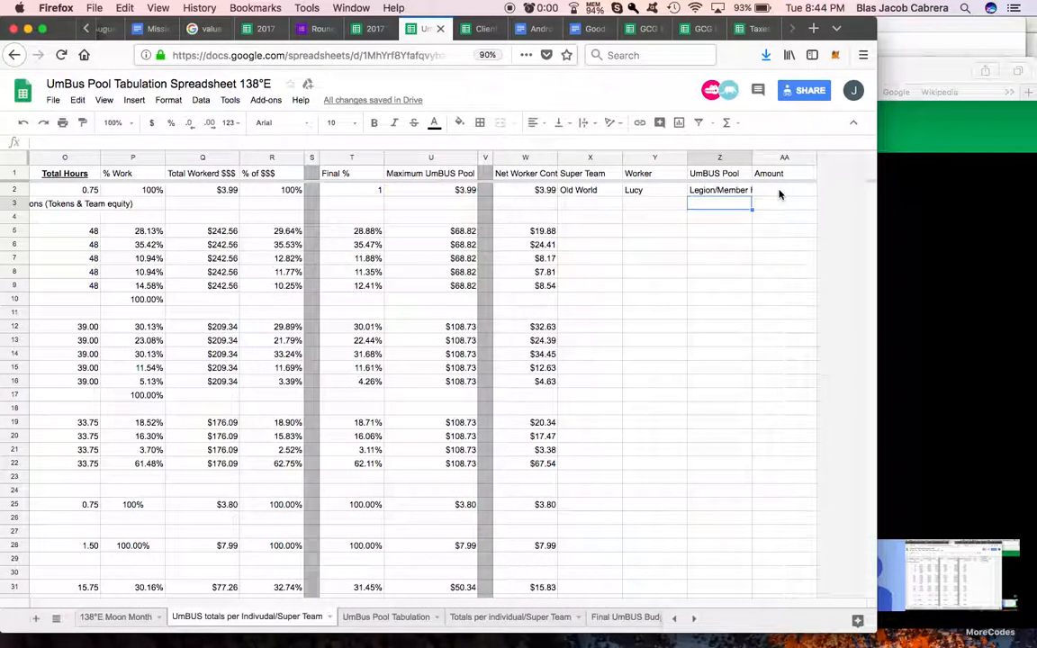
text(=)
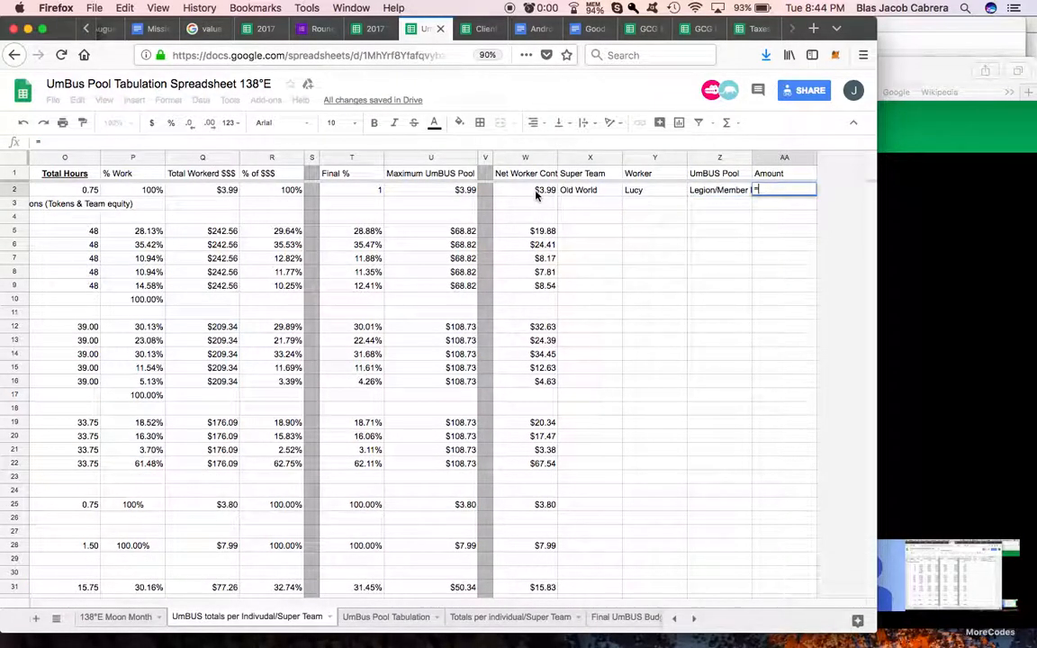
click(538, 194)
key(Return)
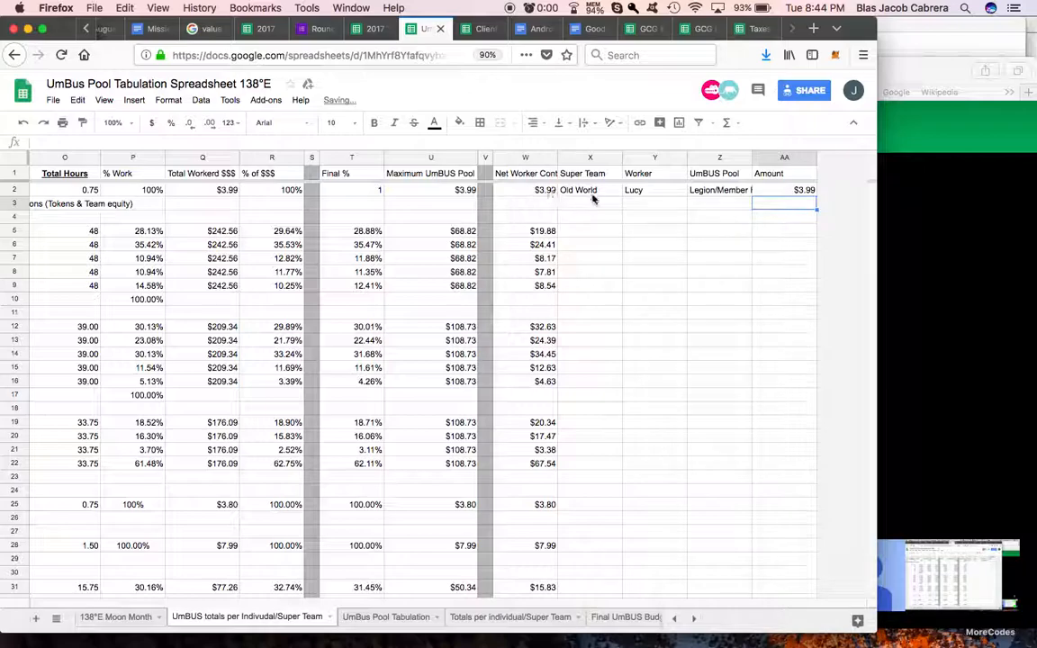
Step: Copy the summary formulas X2:AA2 to row 5 and fill them down to row 9 for the PLASMO workers
drag(605, 195, 775, 198)
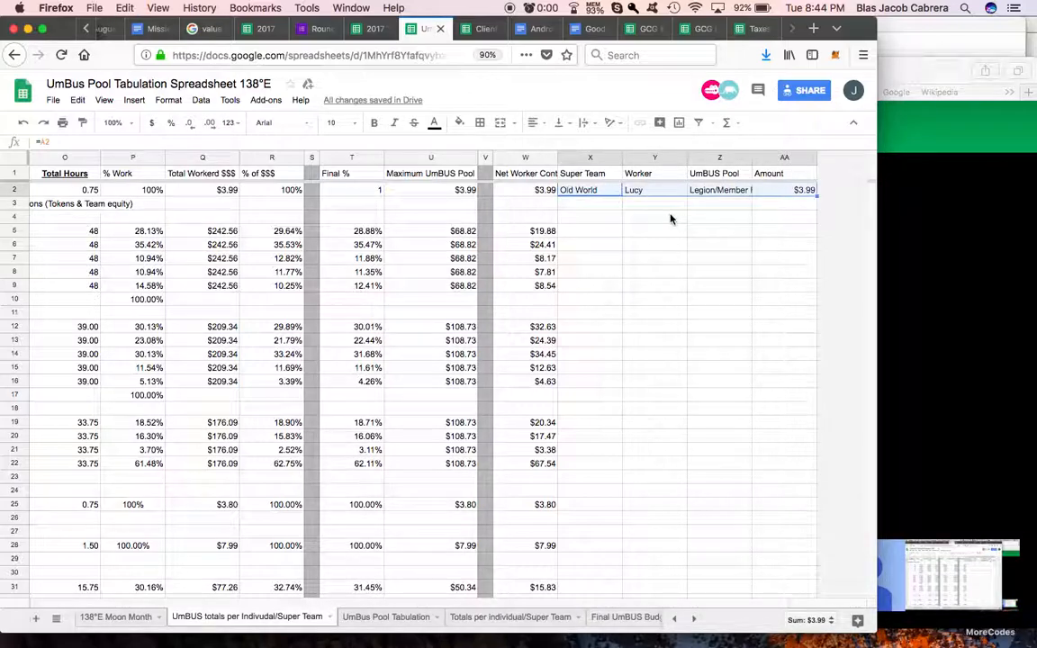
key(super+c)
click(592, 236)
key(super+v)
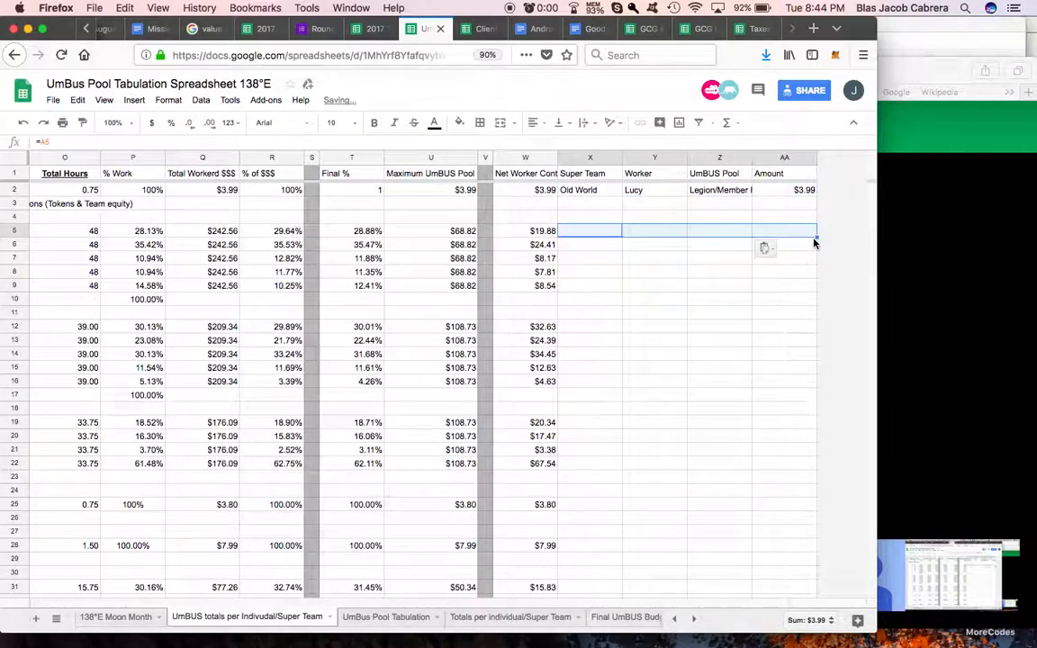
drag(816, 235, 816, 289)
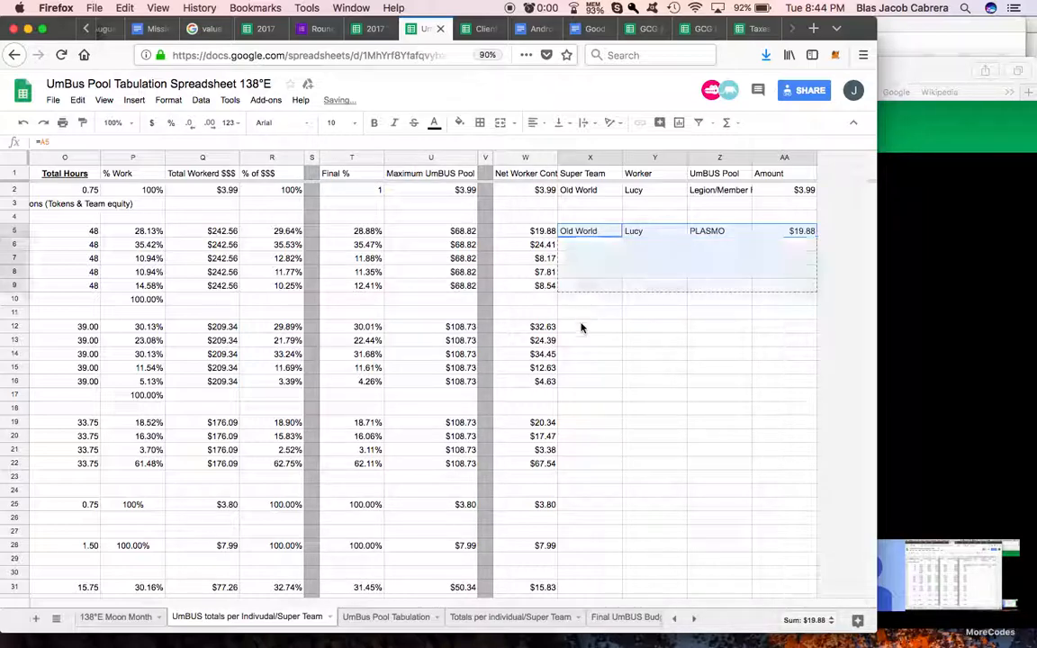
Step: Paste the summary formulas into rows 12 to 16 for Sponsorship Program and rows 19 to 22 for Taxes/Finance
click(581, 327)
key(super+v)
drag(815, 333, 815, 381)
click(579, 423)
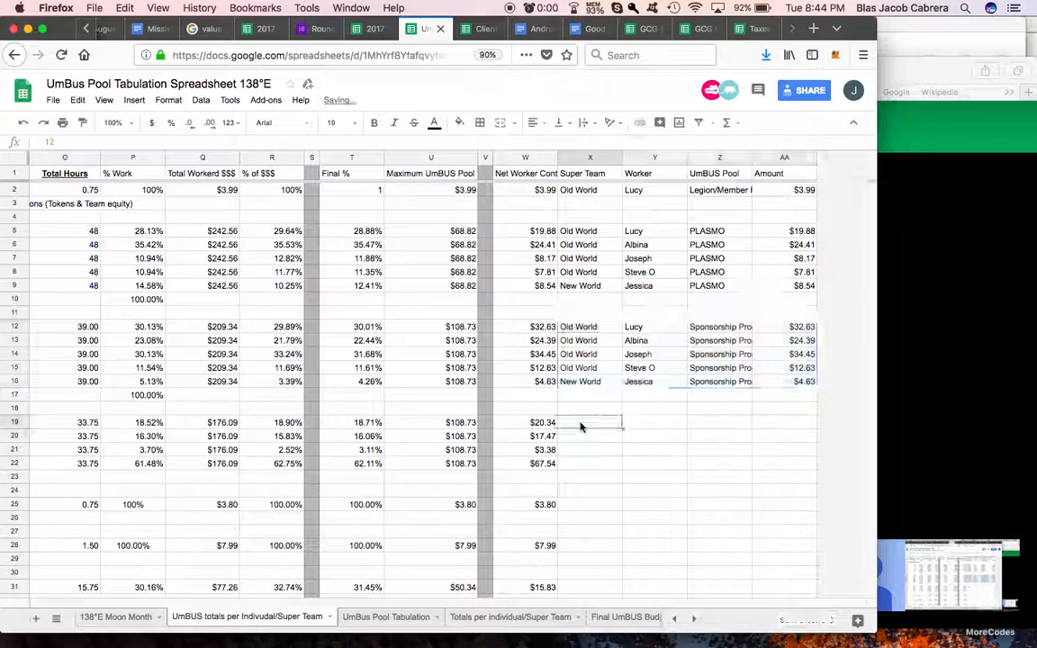
key(super+v)
drag(817, 429, 818, 469)
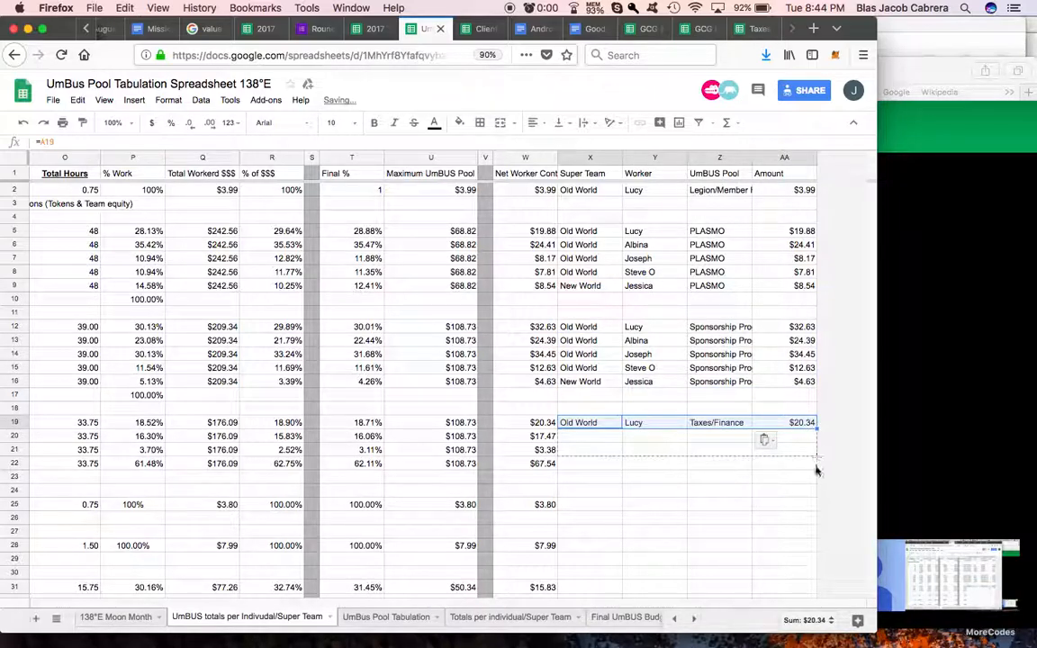
Step: Paste the summary formulas into row 25 for Jay Support and row 28 for Web/Multimedia
click(605, 508)
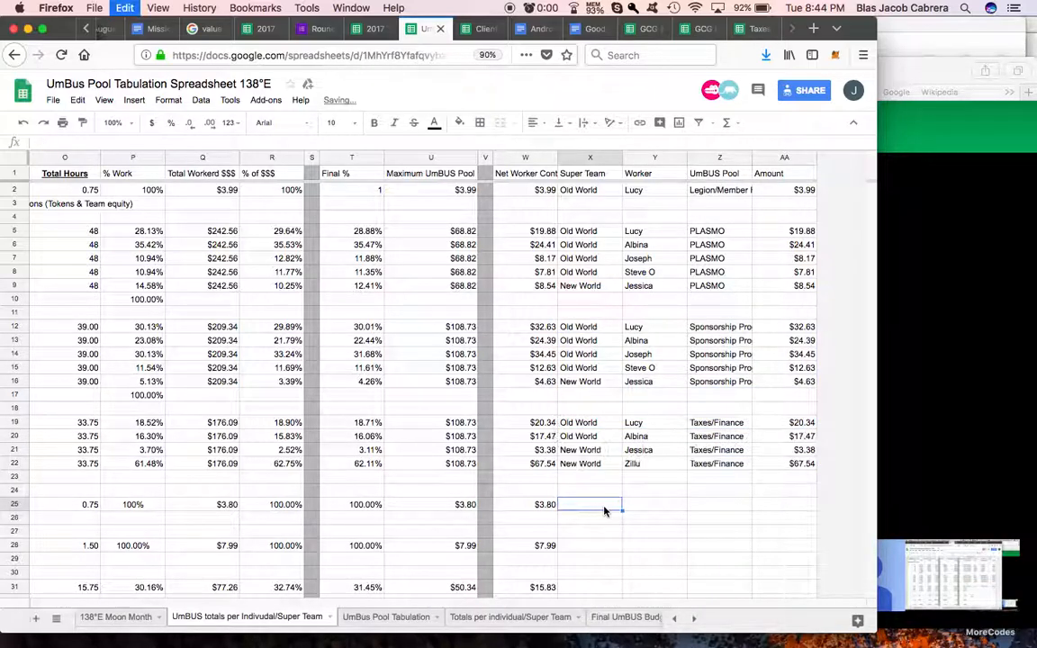
key(super+v)
scroll(740, 498, down, 1)
scroll(607, 493, down, 1)
click(585, 477)
key(super+v)
Step: Paste the summary formulas into row 31 and fill them down to row 33 for the Budget workers
click(581, 519)
key(super+v)
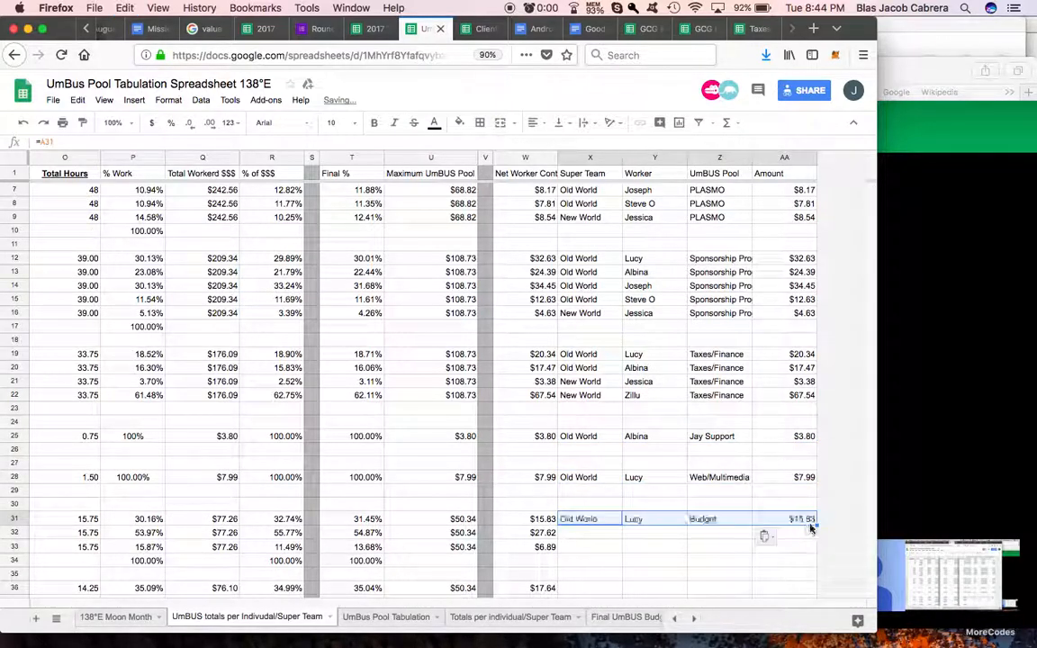
drag(817, 551, 818, 552)
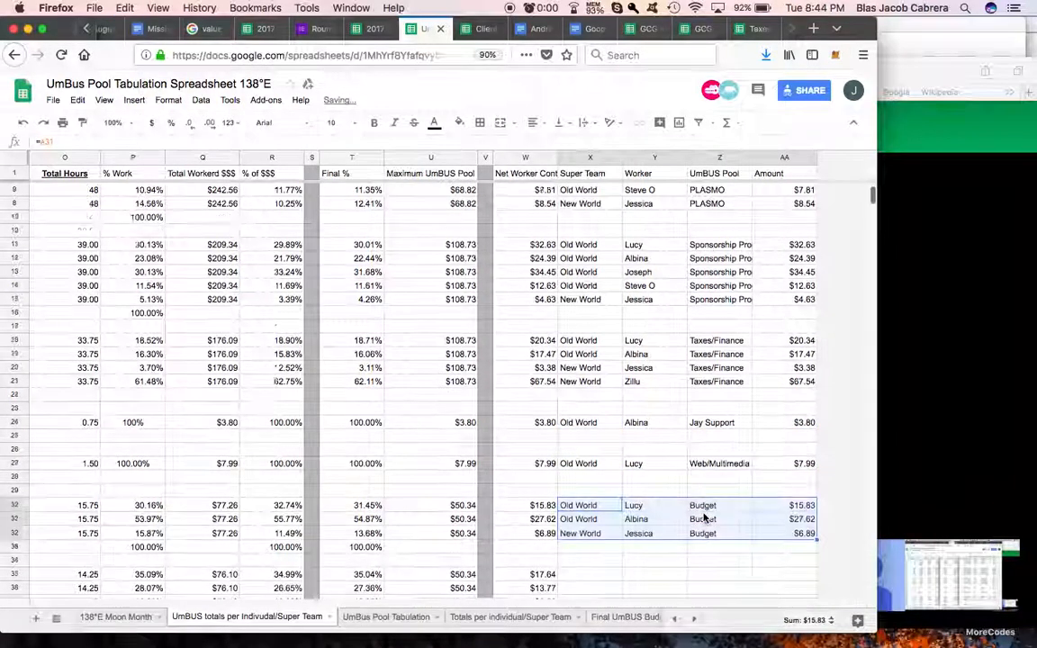
Step: Paste the summary formulas into row 36 and fill them down to row 40 for the Documentations workers
scroll(701, 514, down, 4)
click(593, 458)
key(super+v)
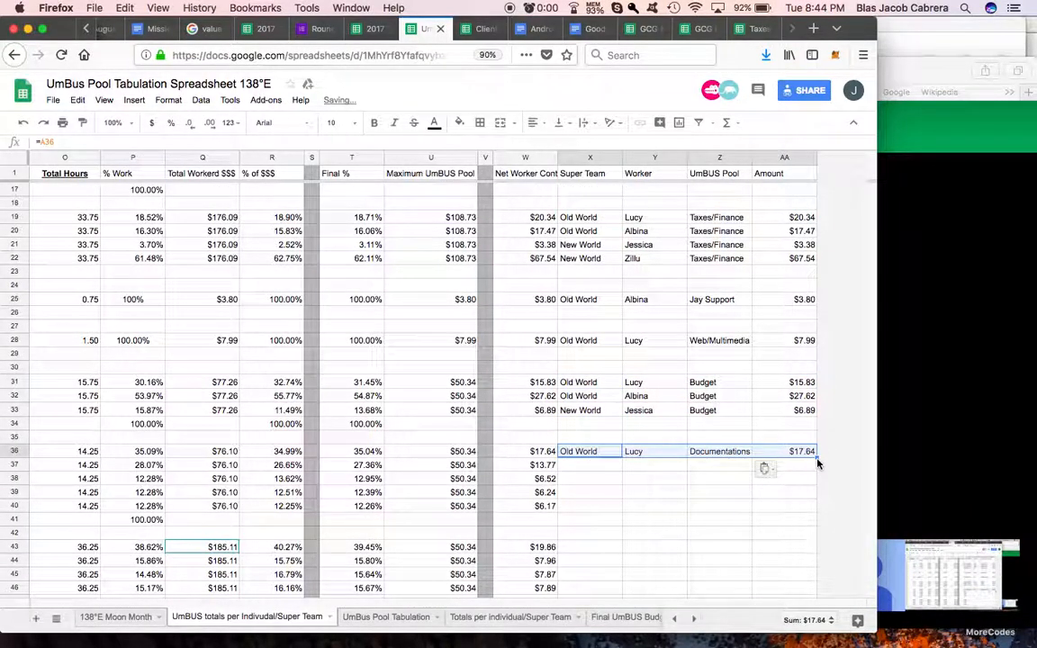
drag(817, 458, 818, 506)
drag(750, 483, 750, 483)
scroll(720, 477, down, 3)
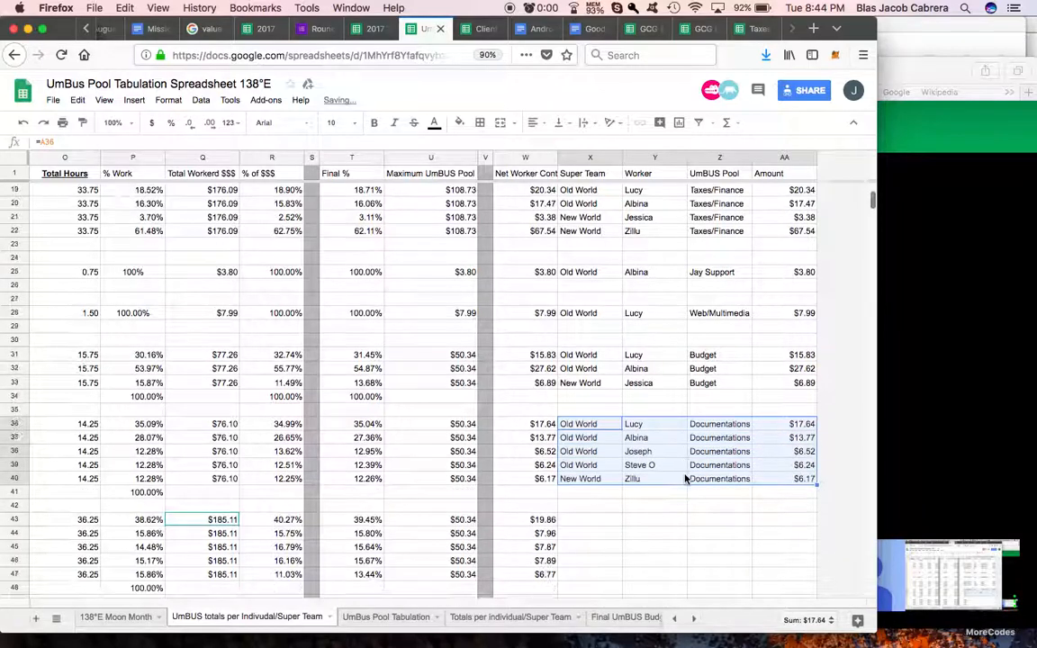
Step: Paste the summary formulas into row 43 and fill them down to row 47 for the Payroll workers
click(585, 465)
key(super+v)
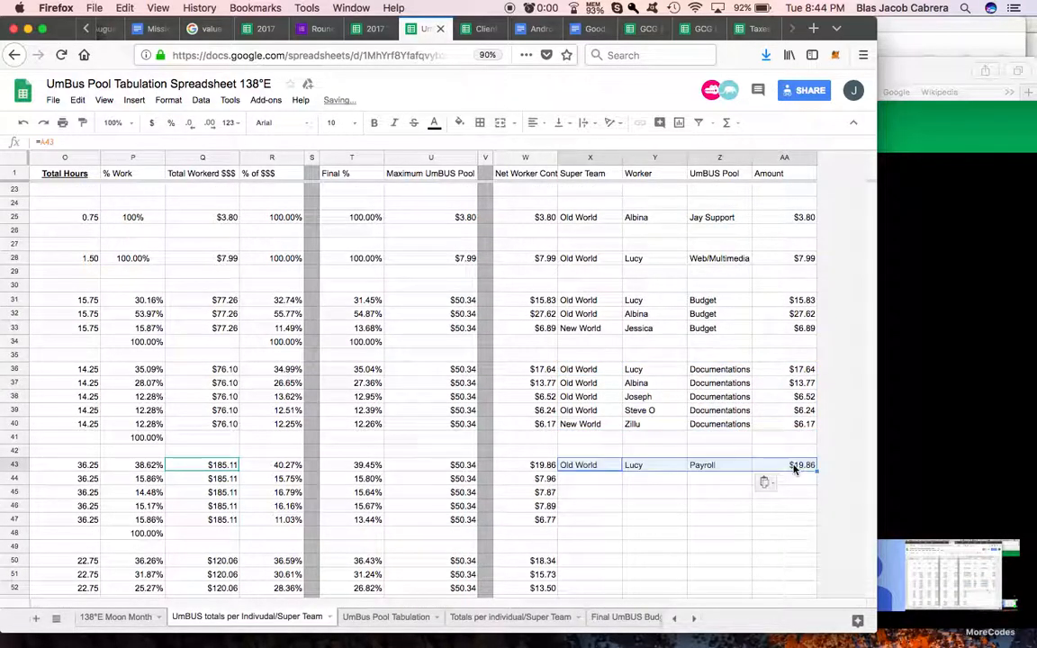
drag(818, 471, 816, 519)
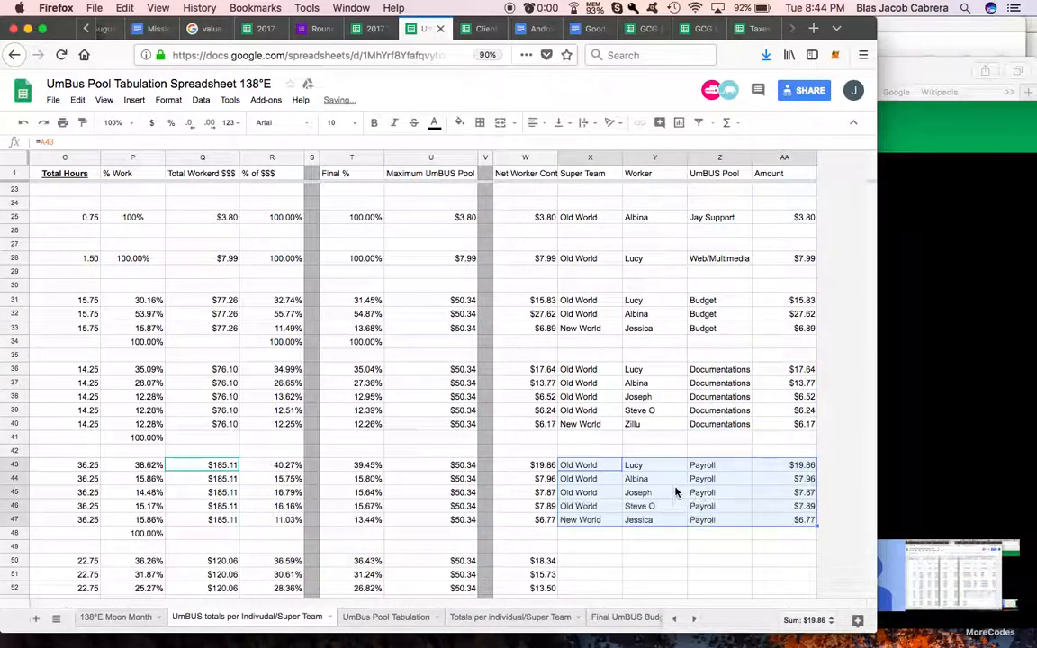
Step: Paste the summary formulas into row 50 and fill them down to row 53 for the UmBUS Internal workers
scroll(676, 490, down, 3)
click(584, 465)
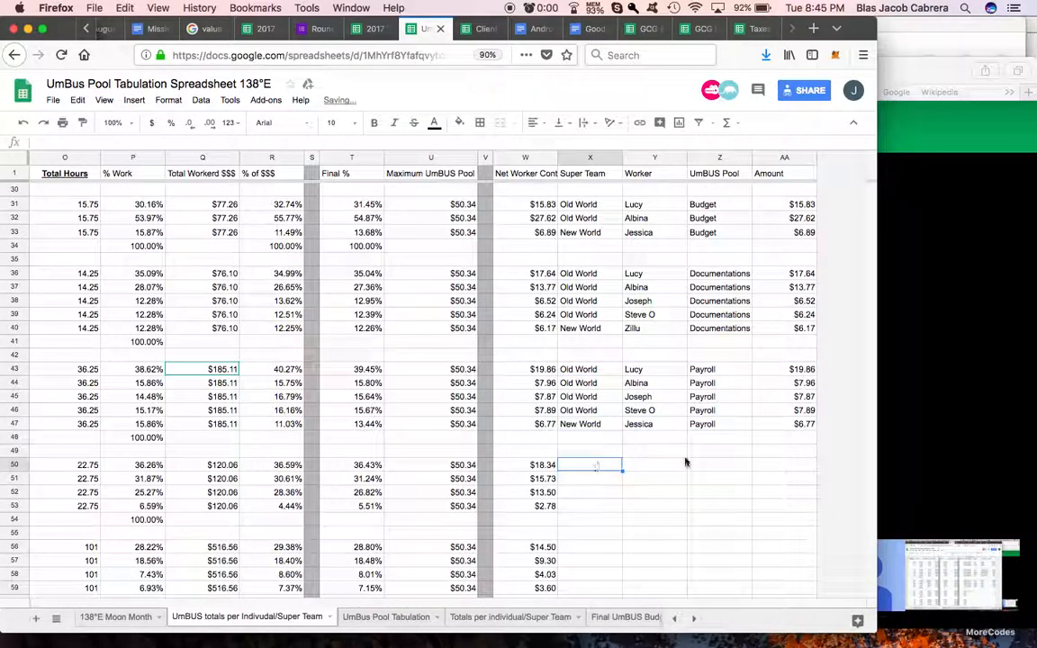
key(super+v)
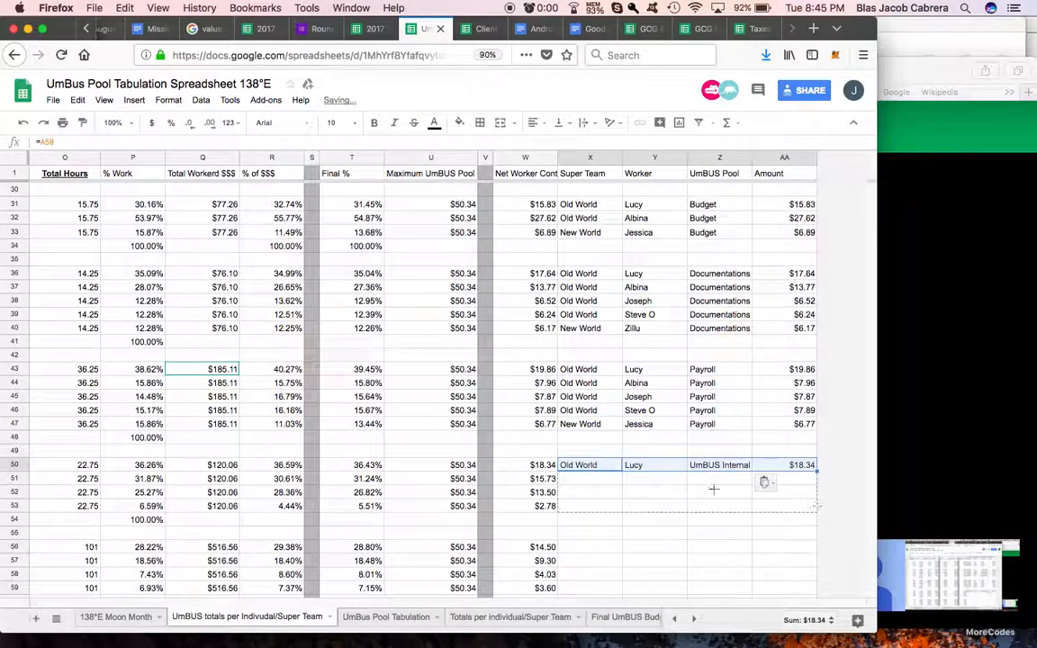
drag(754, 489, 755, 504)
Step: Paste the summary formulas into row 56 and fill them down to row 61 for the last pool's workers
scroll(662, 493, down, 3)
drag(584, 463, 747, 467)
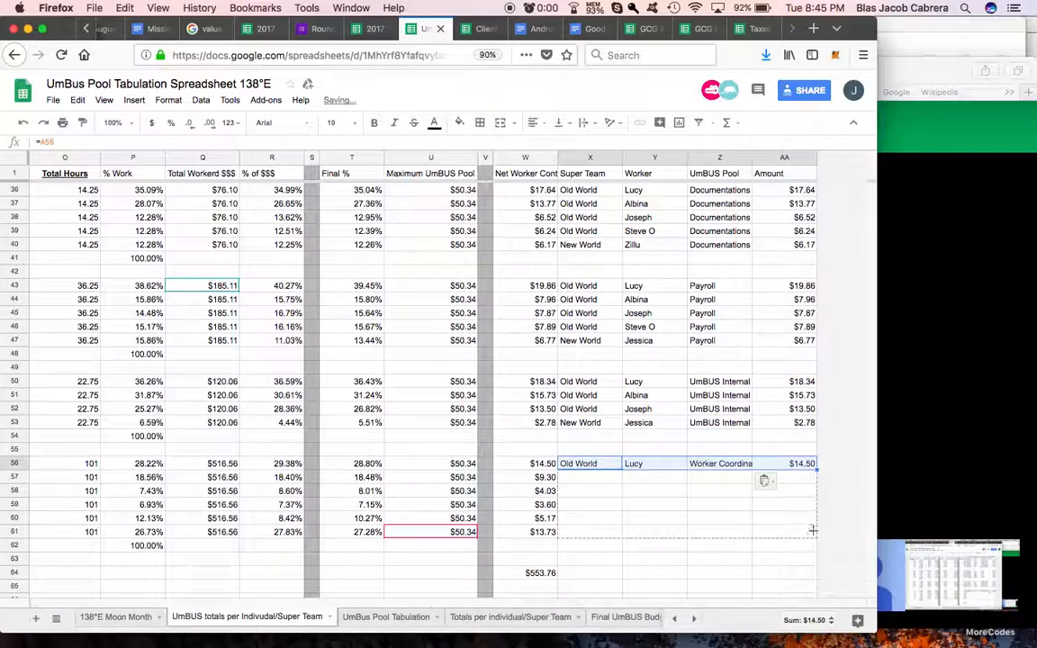
drag(813, 531, 793, 533)
scroll(720, 540, down, 2)
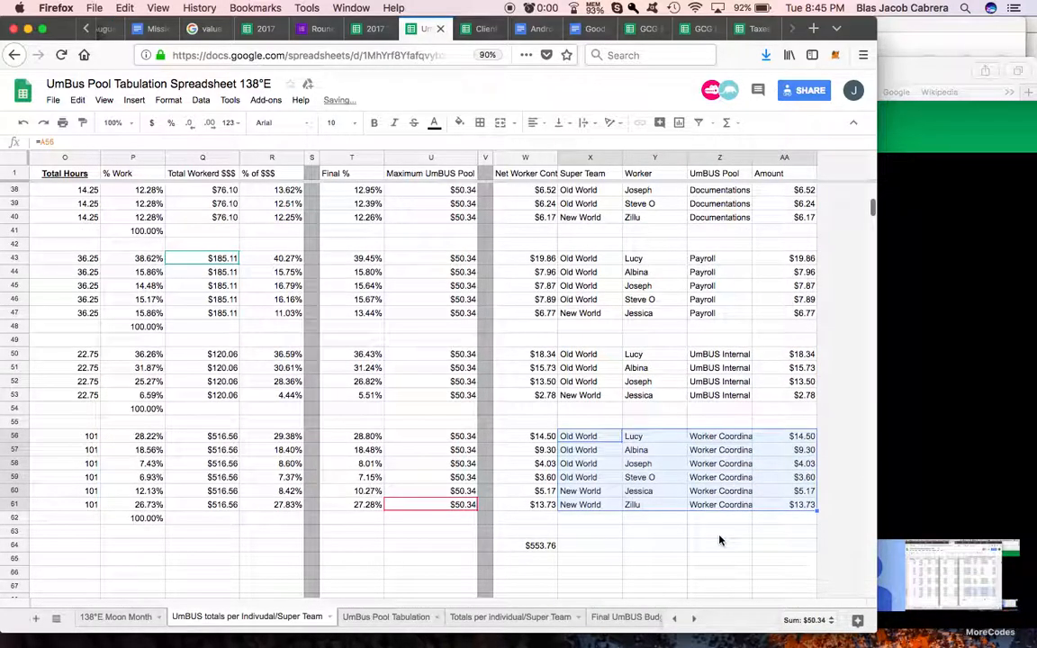
click(792, 504)
Step: Copy summary columns X to AA, from Super Team to Amount, and add a new blank sheet for them
scroll(789, 413, up, 1)
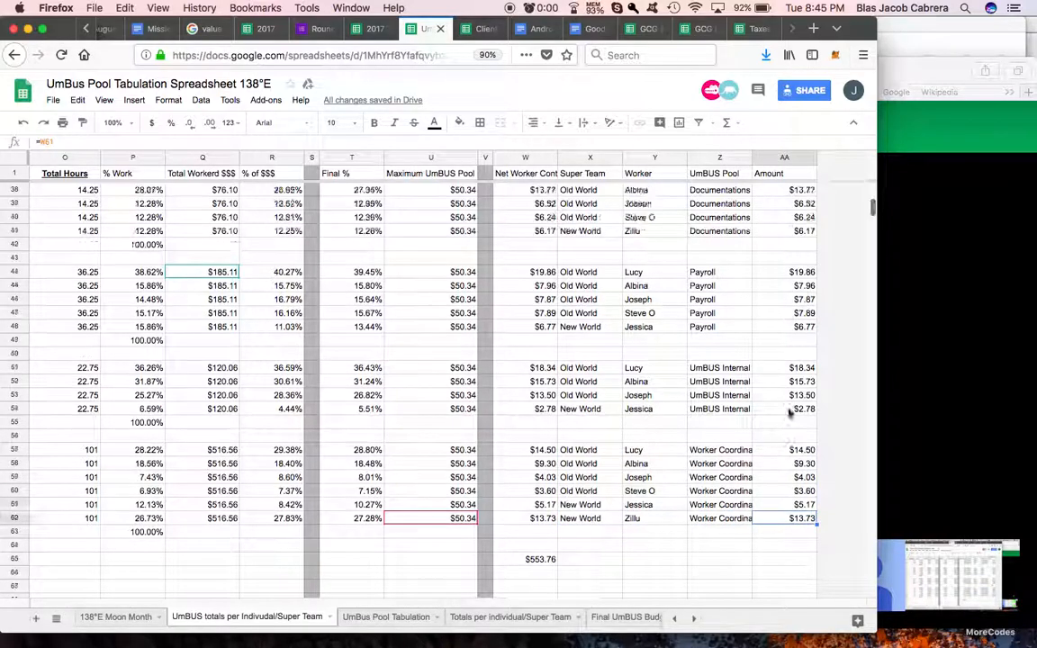
scroll(790, 412, up, 10)
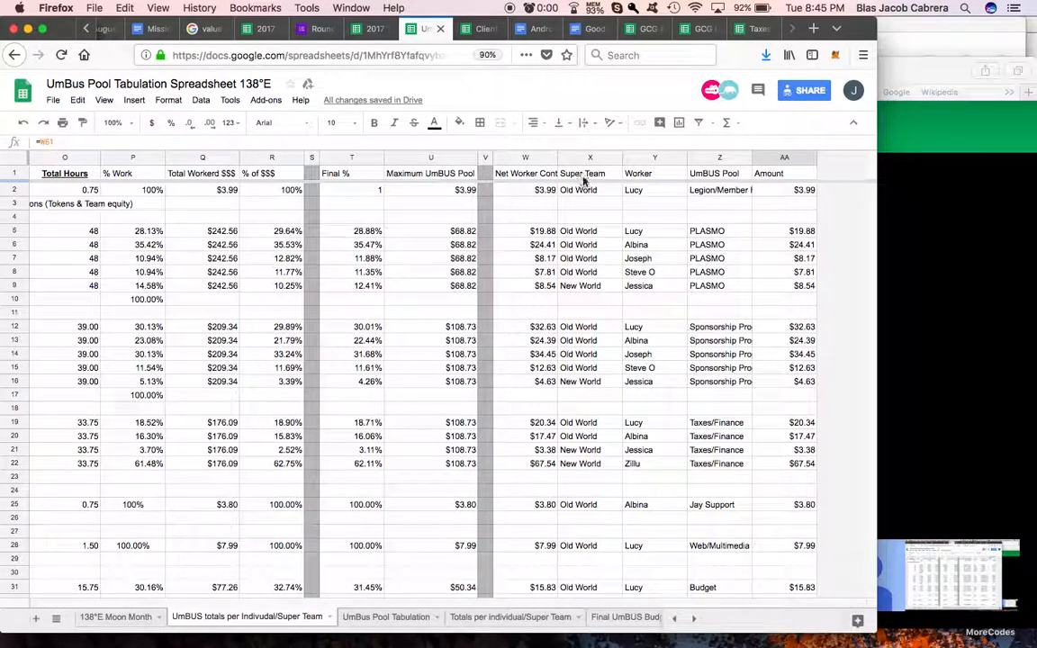
shift+click(582, 179)
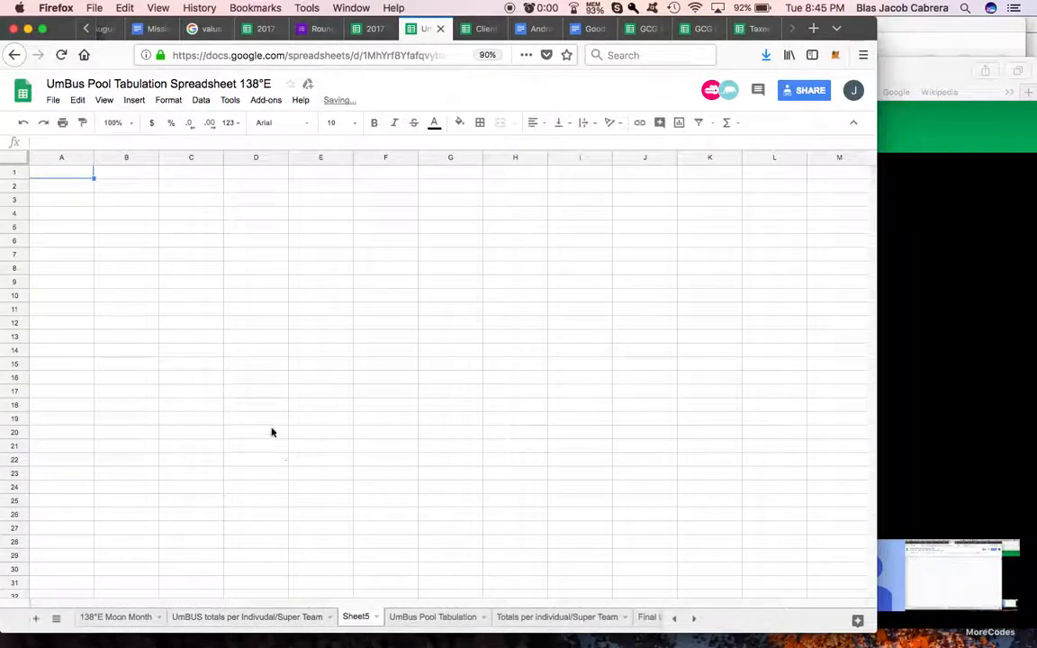
key(super+v)
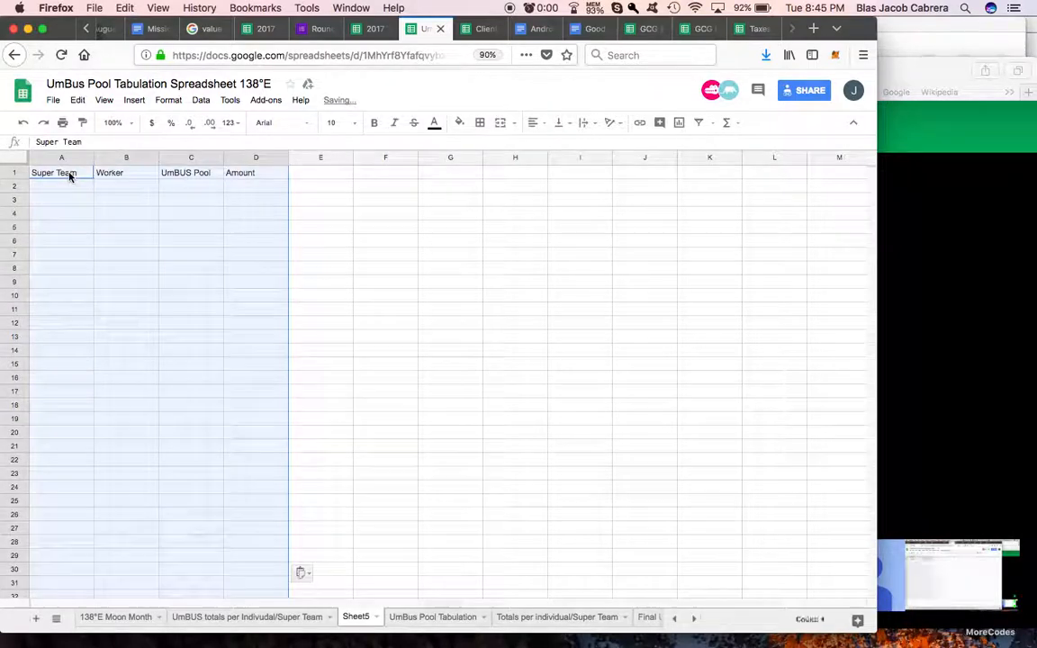
click(104, 100)
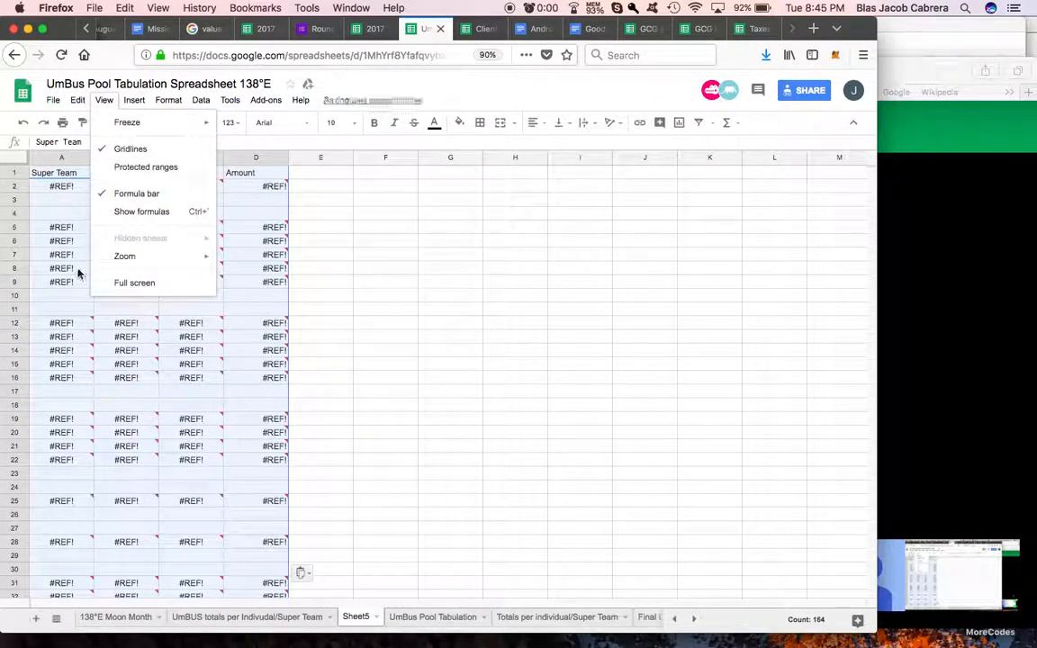
click(78, 272)
key(super+z)
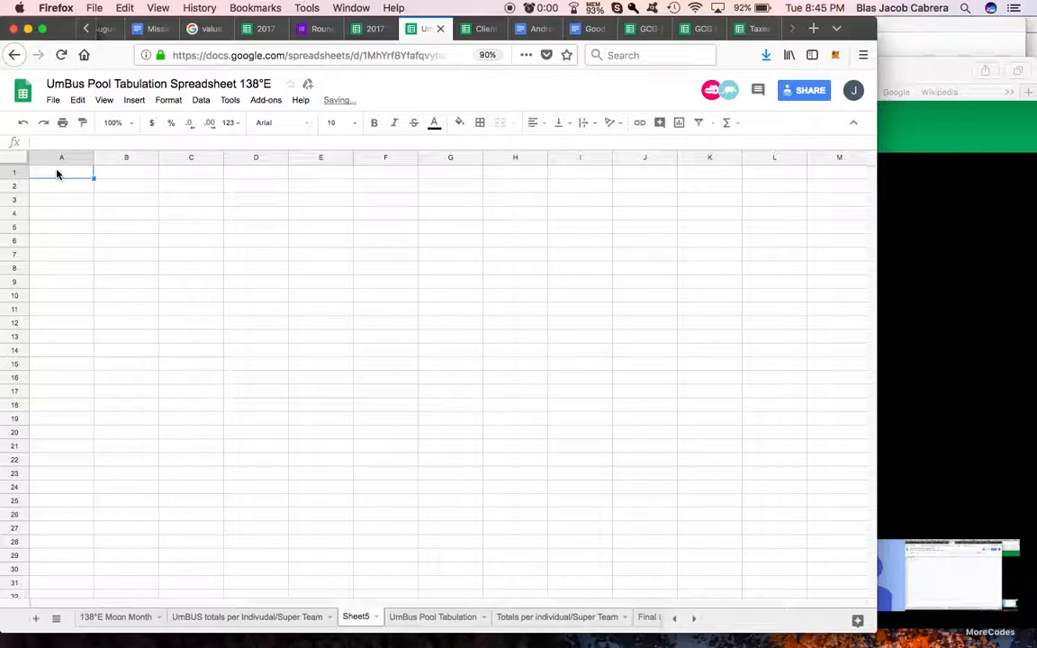
Step: Paste the copied summary as values only from cell A1 and format the Amount column as currency
key(super+v)
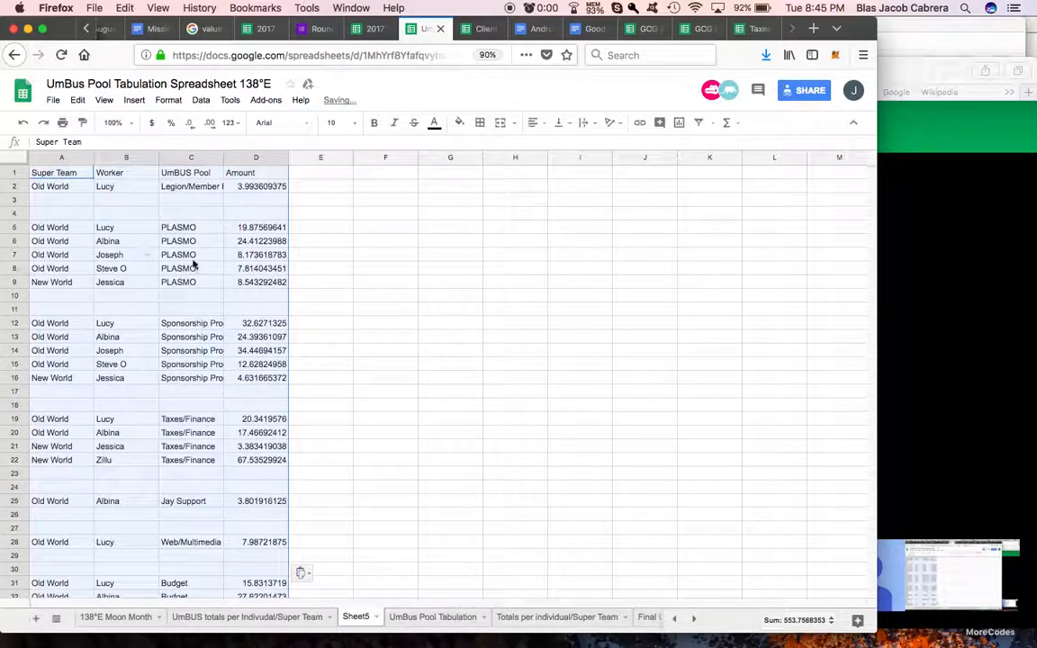
click(255, 157)
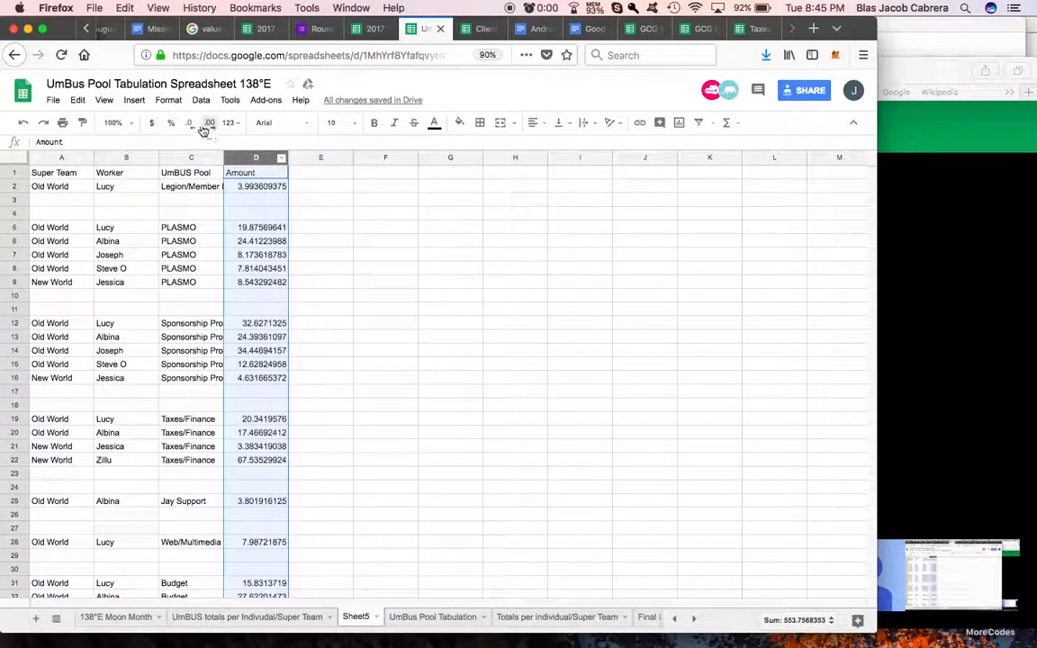
click(153, 123)
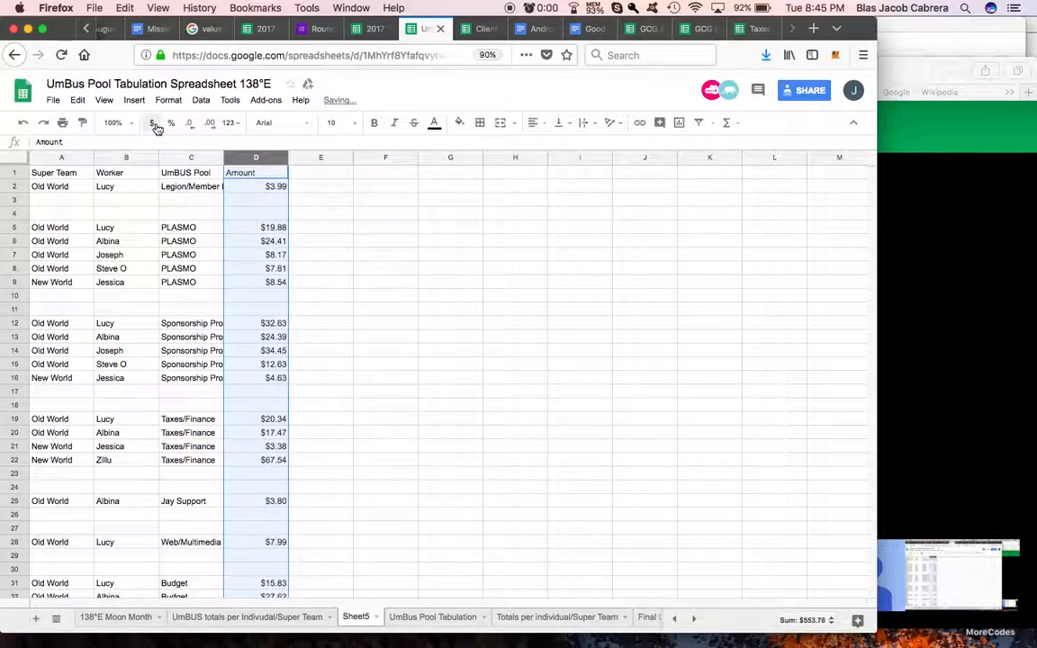
Step: Freeze the first row of the new sheet as its header
click(166, 214)
click(104, 100)
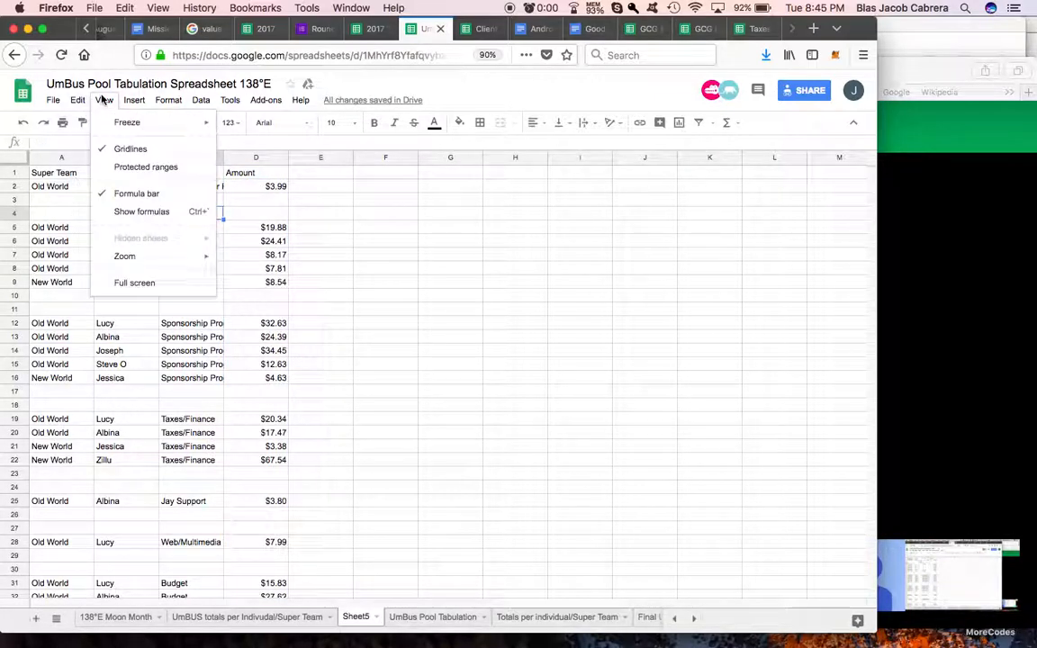
mouse_move(205, 126)
click(249, 145)
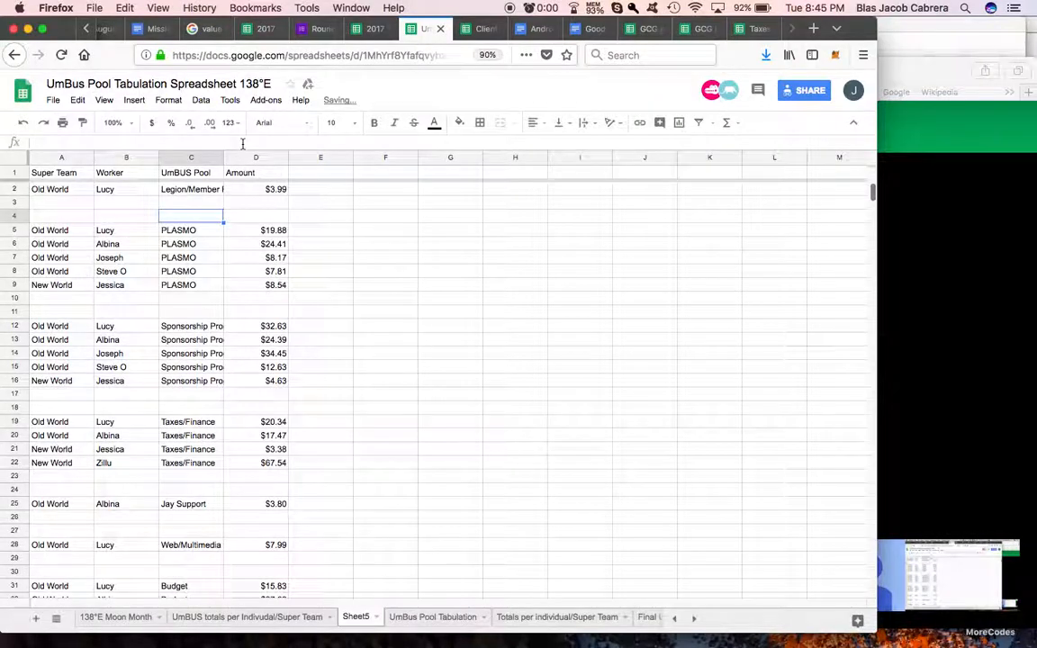
Step: Sort the sheet A to Z by Worker and again A to Z by Super Team
click(153, 160)
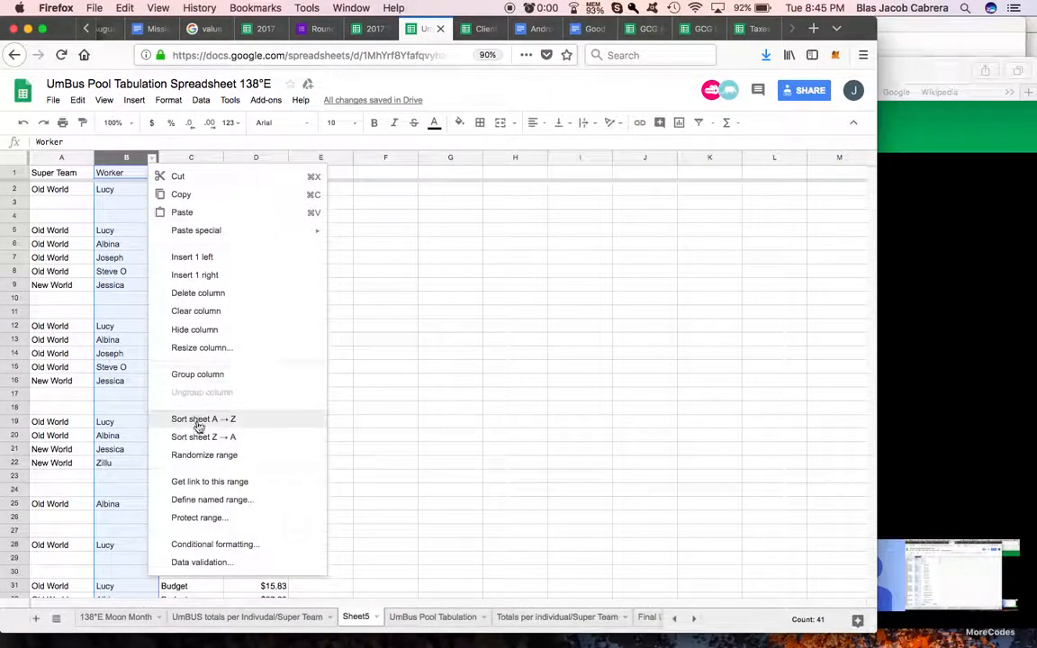
click(198, 417)
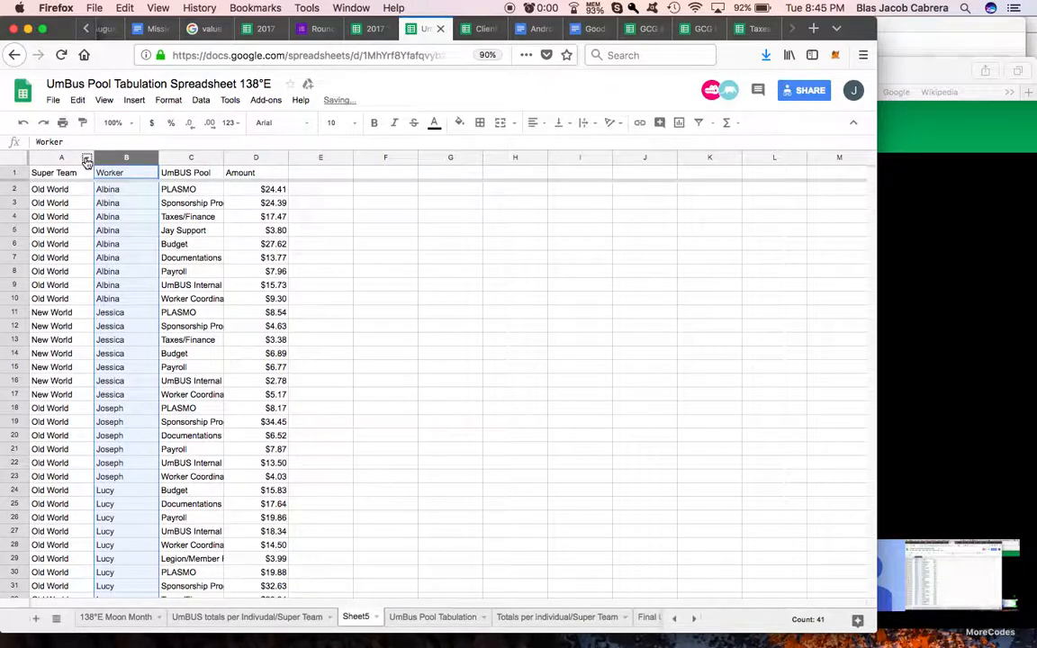
click(86, 161)
click(167, 419)
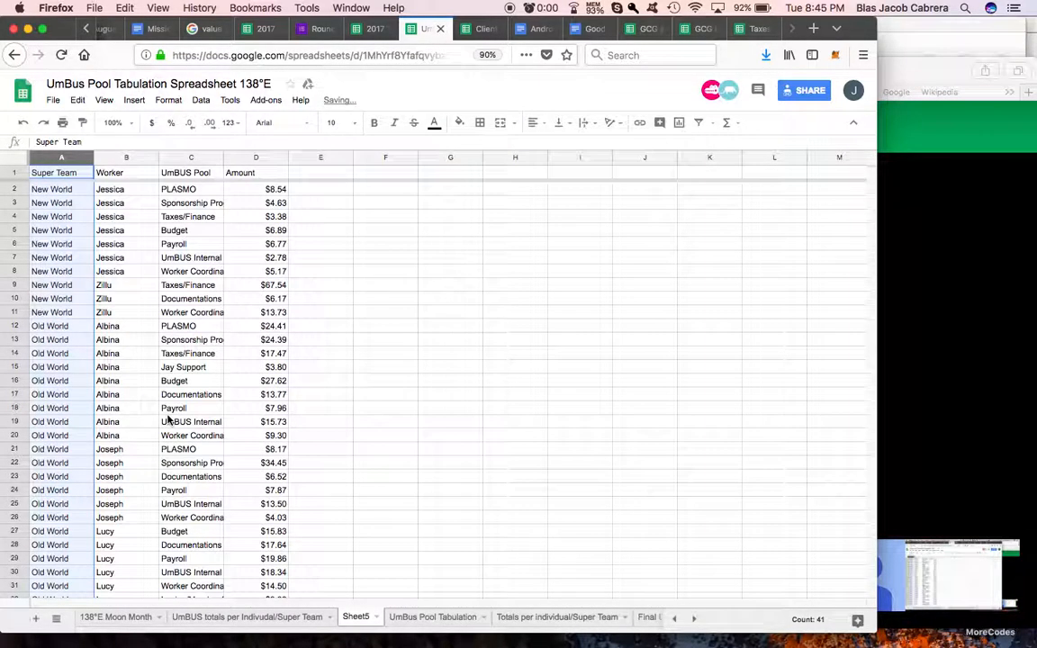
Step: Insert three blank rows above row 12 to separate the New World rows from the Old World rows
click(98, 384)
click(14, 326)
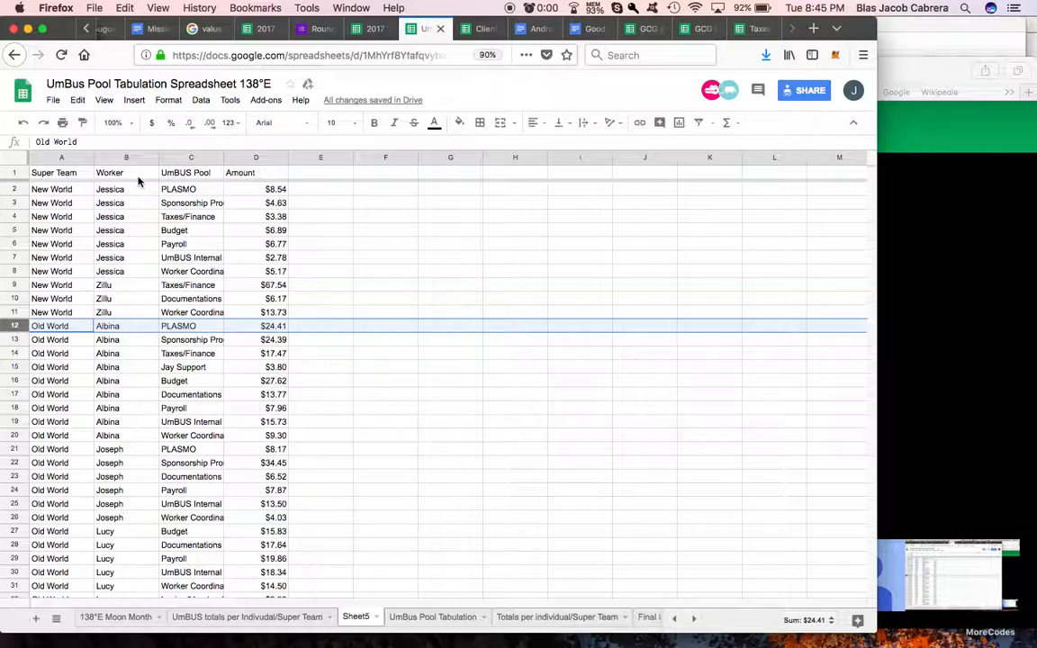
click(134, 99)
click(148, 126)
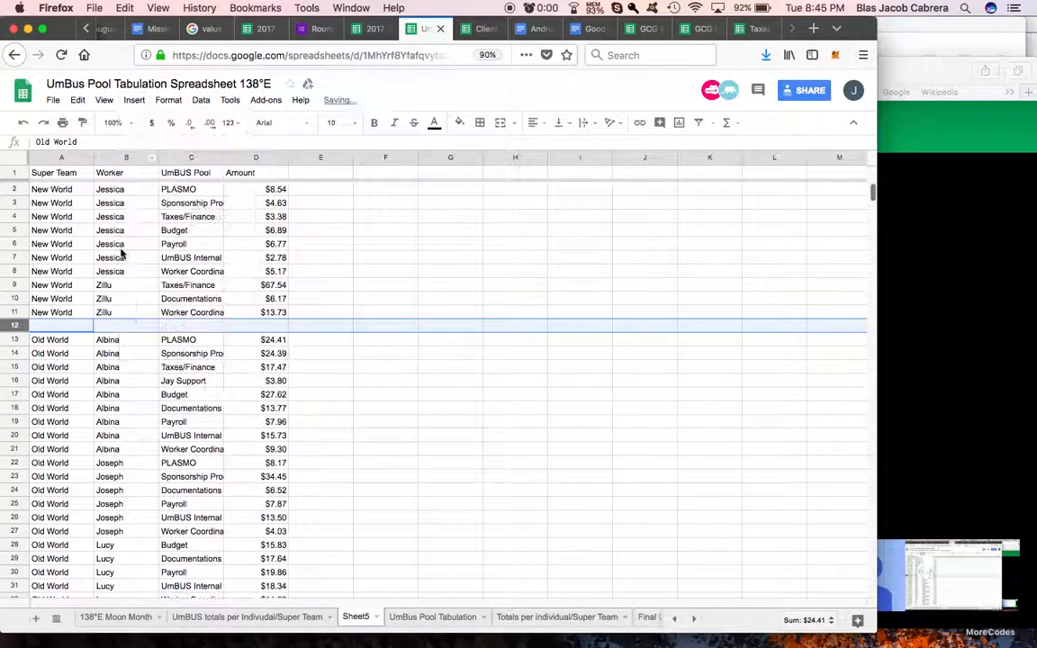
click(135, 100)
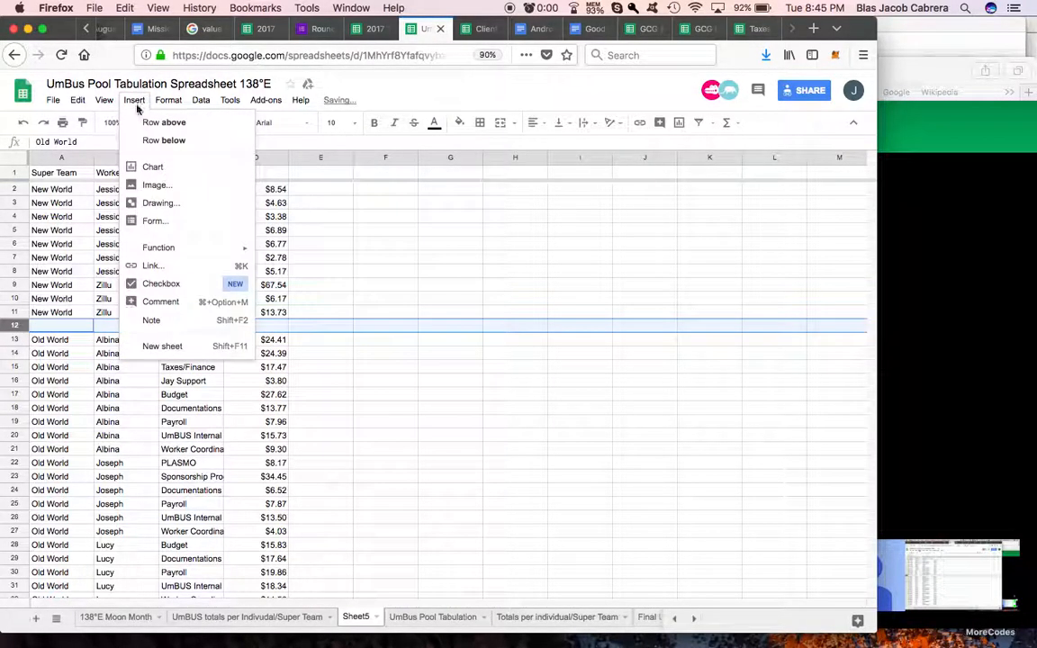
click(152, 126)
click(134, 100)
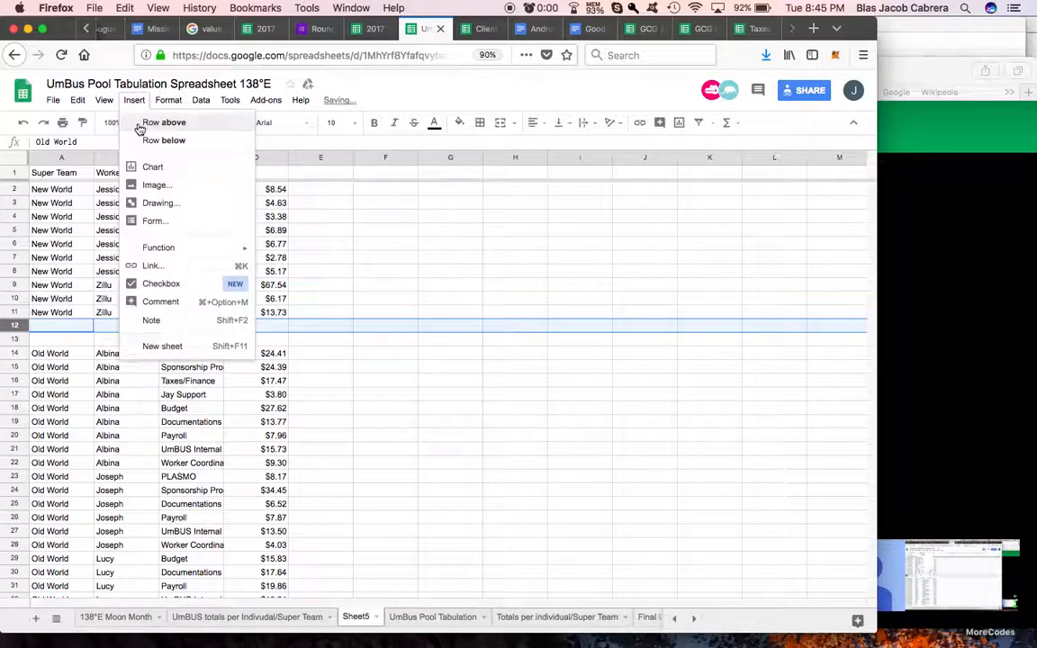
click(152, 126)
Step: Total the New World amounts in D13 with a SUM of D2:D11
click(283, 341)
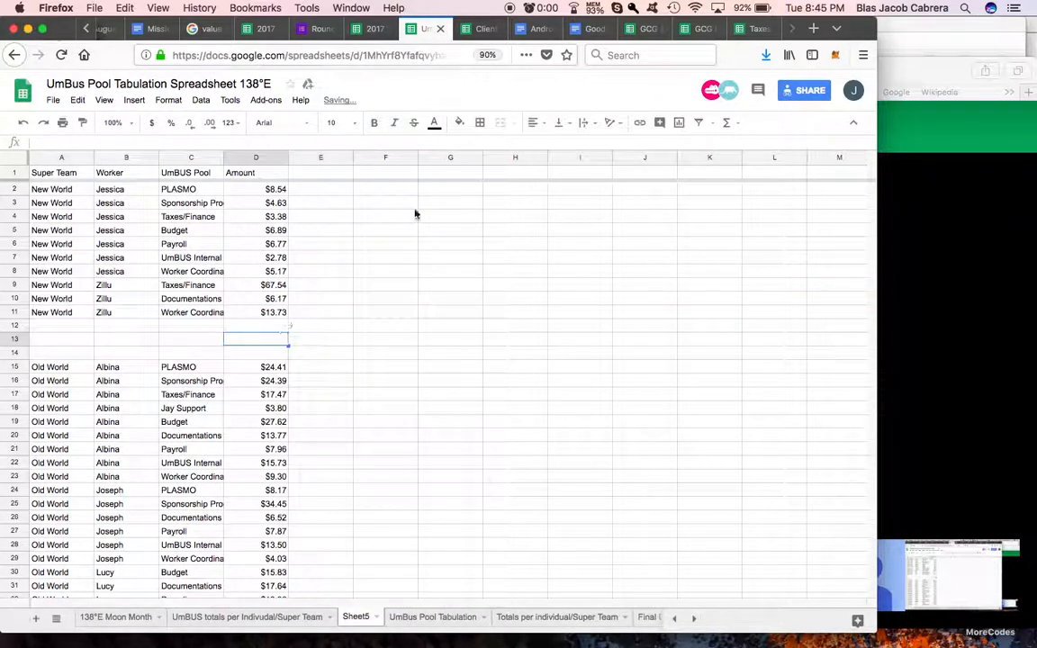
click(728, 122)
click(736, 142)
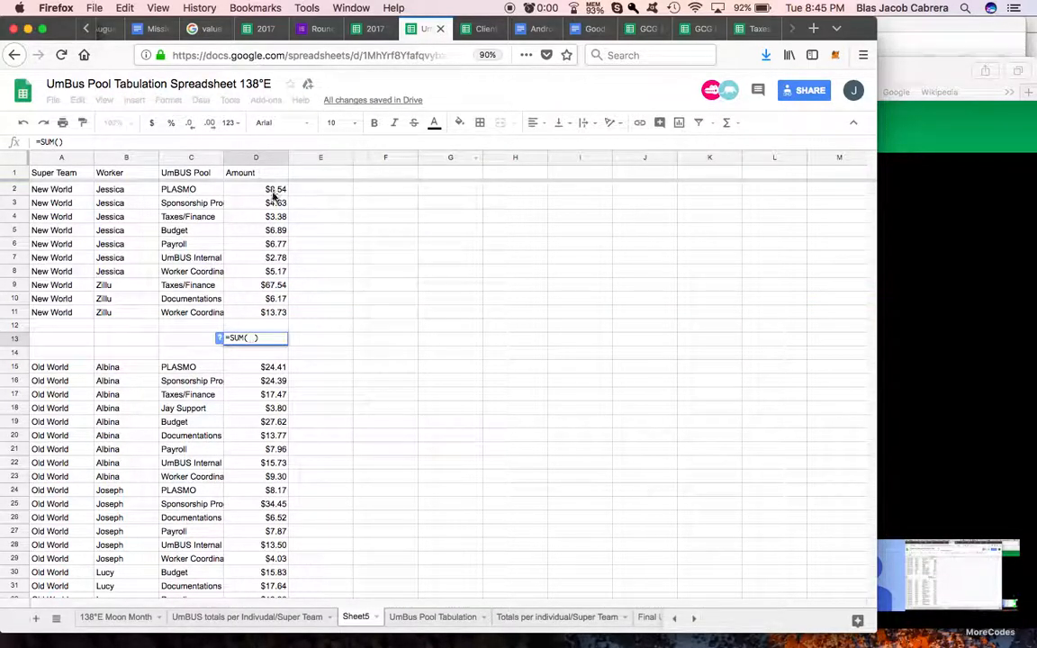
drag(272, 190, 278, 311)
key(Return)
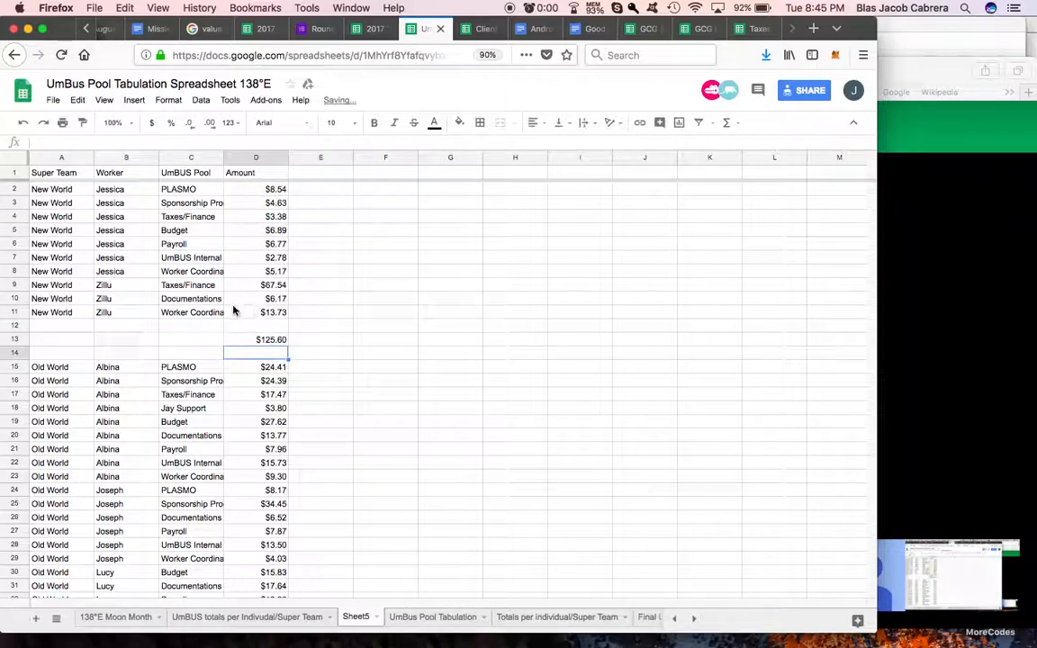
Step: Total the Old World amounts in D46 with a SUM of D15:D44
click(283, 341)
scroll(320, 333, down, 3)
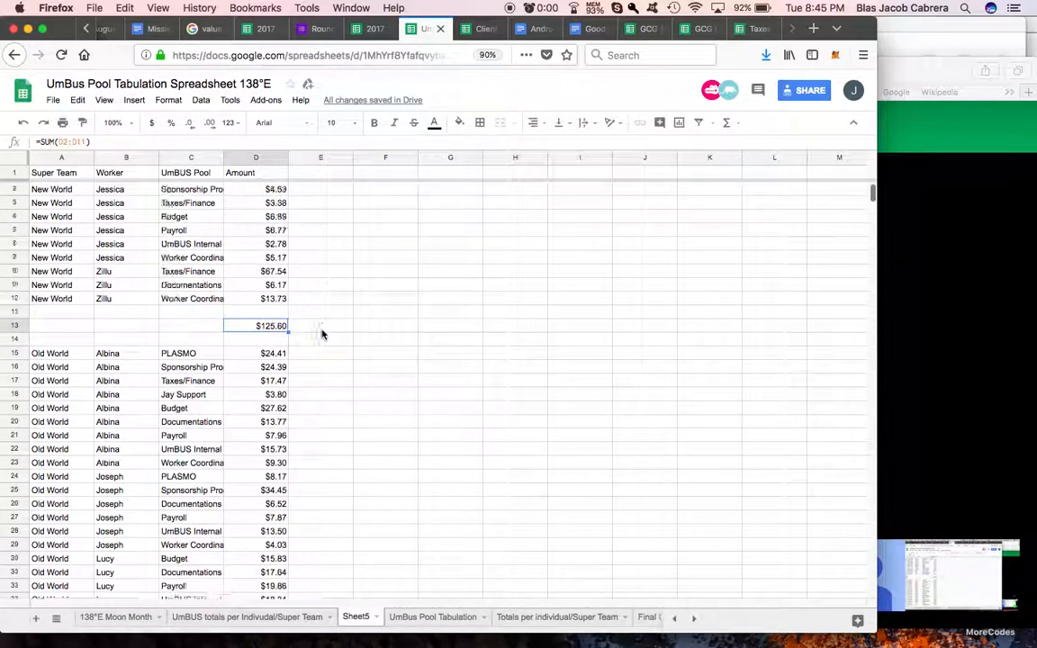
scroll(322, 335, down, 5)
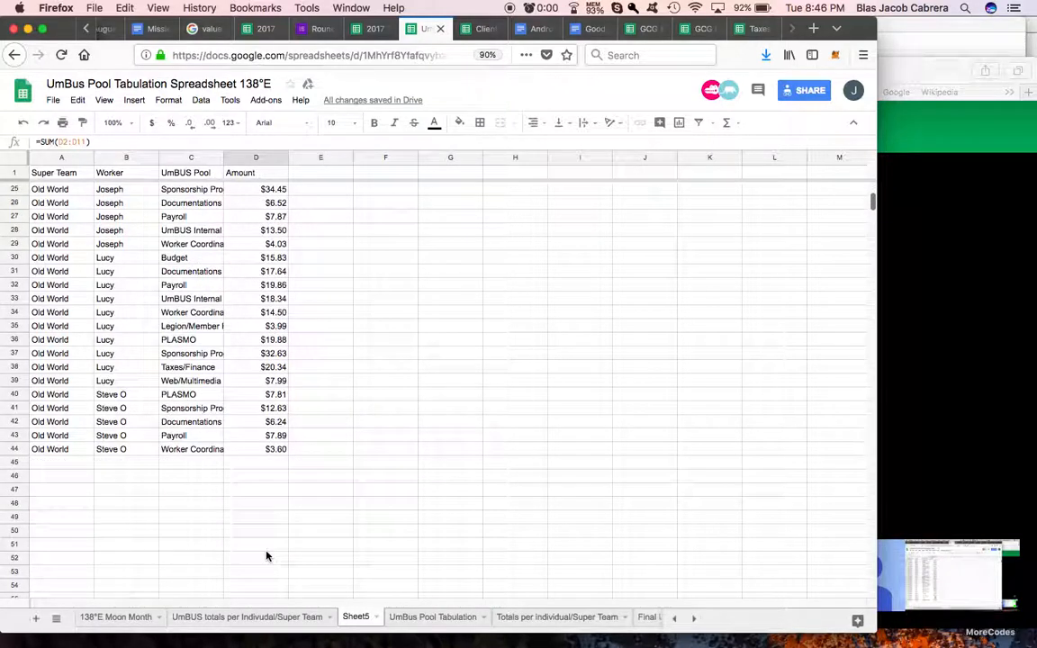
click(272, 476)
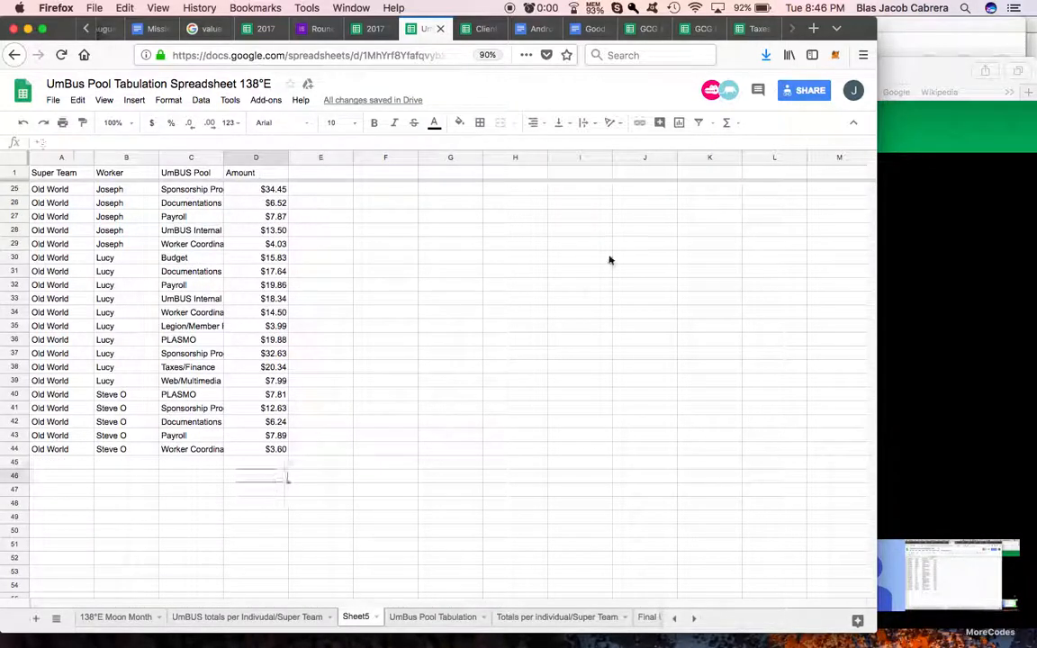
click(727, 123)
click(738, 146)
drag(273, 450, 264, 273)
scroll(268, 287, up, 6)
key(Return)
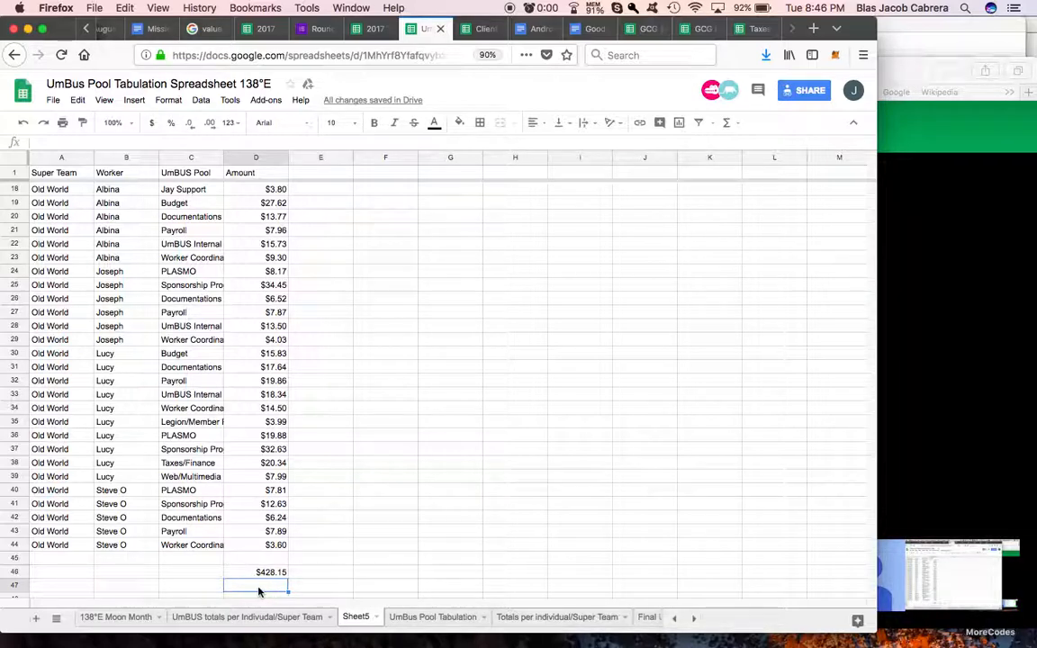
Step: Add the two Super Team totals in D48 with the formula =D46+D13
scroll(260, 576, down, 2)
click(267, 533)
text(=)
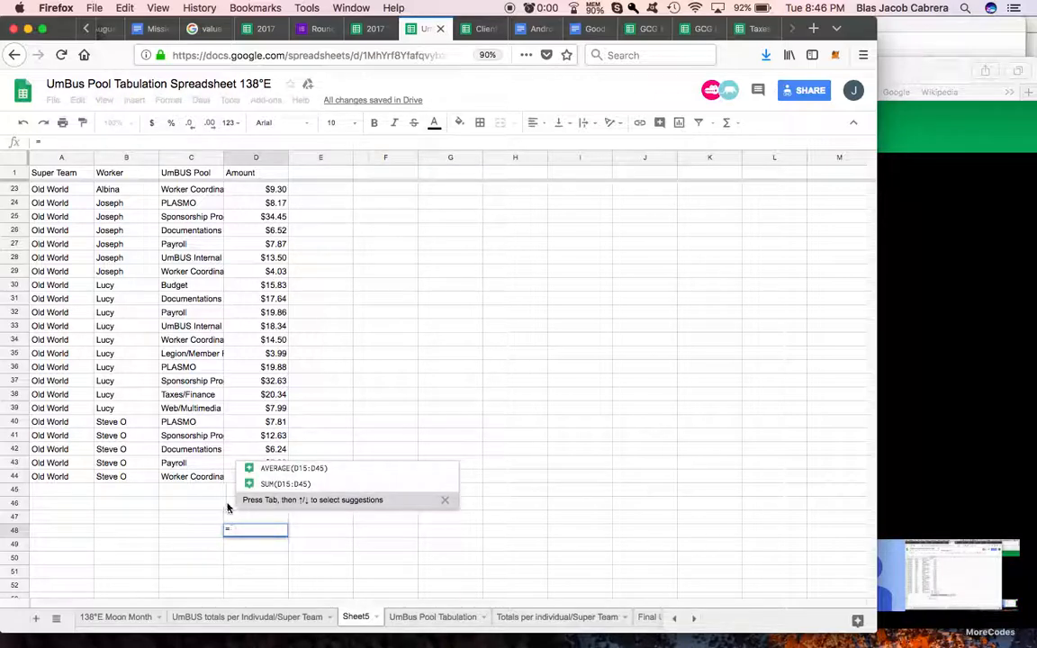
click(230, 507)
text(+)
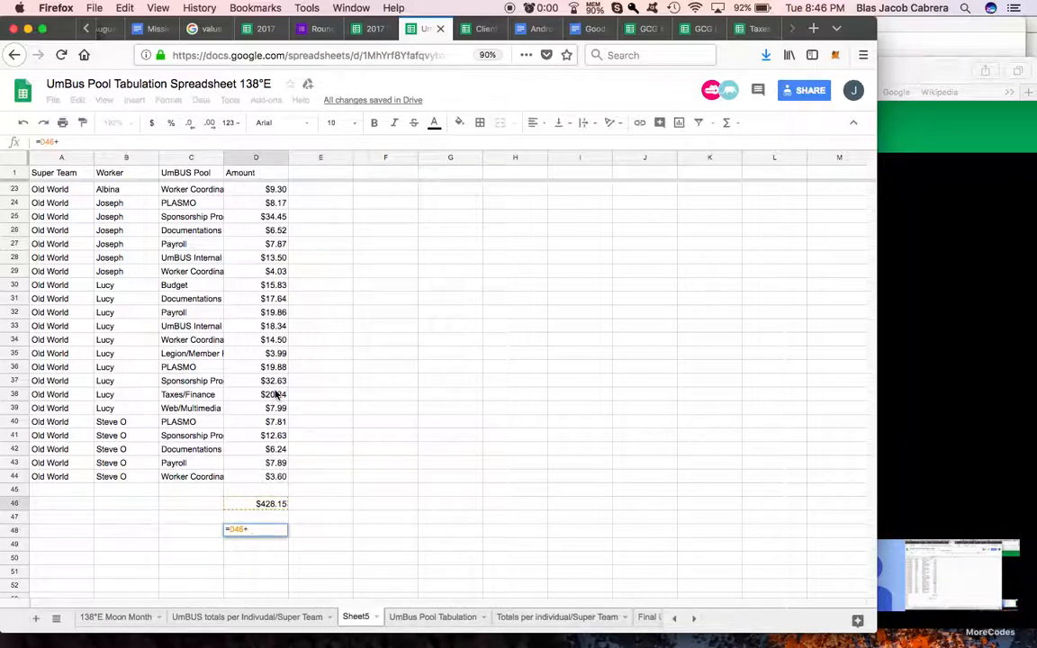
scroll(276, 395, up, 7)
click(270, 340)
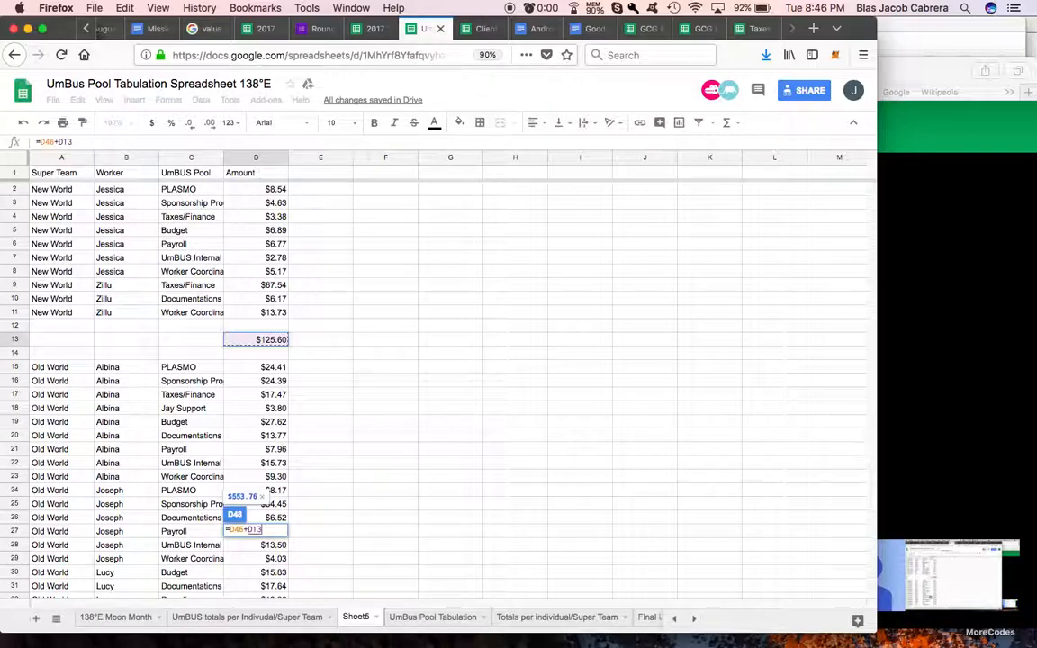
key(Return)
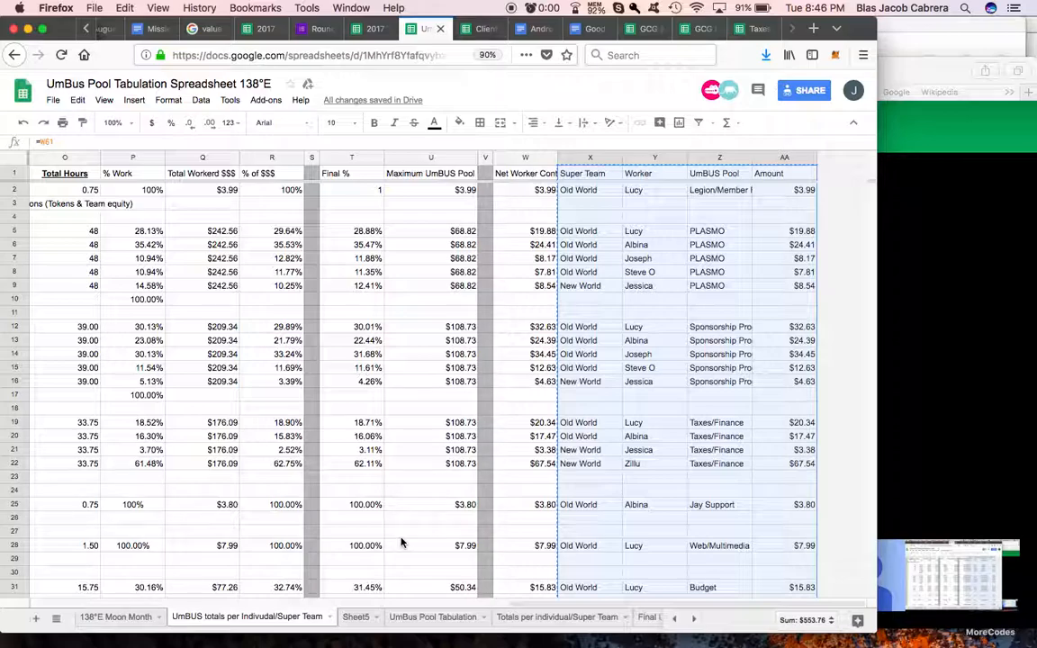
Step: Rename Sheet5 as "Final indivudal / Supter Team Contributions"
scroll(401, 542, down, 8)
scroll(402, 542, left, 5)
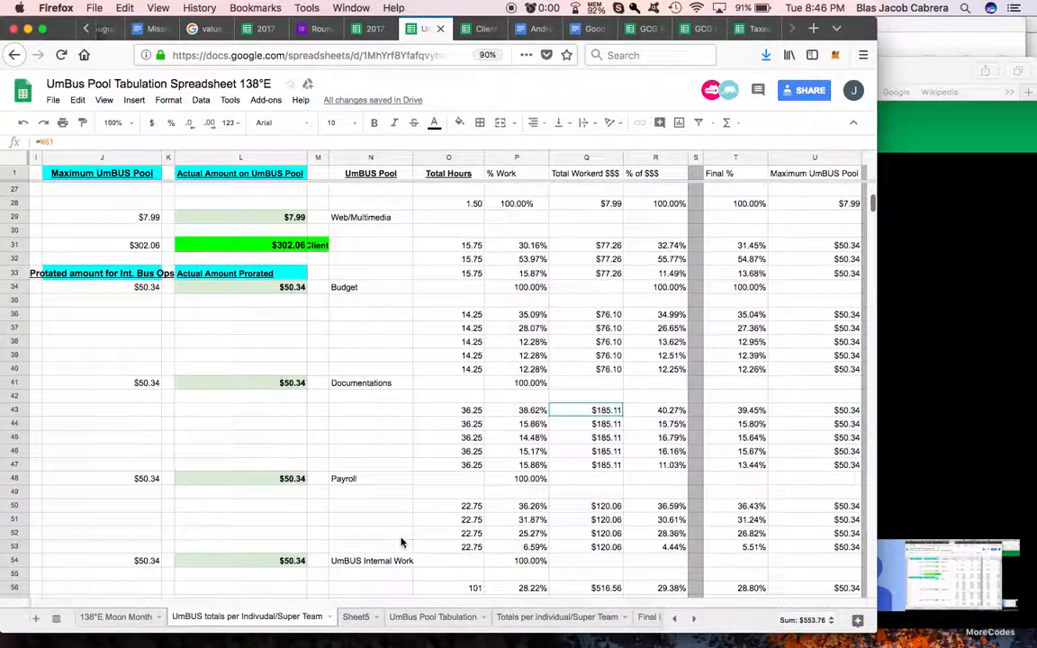
scroll(402, 542, down, 3)
scroll(402, 542, down, 1)
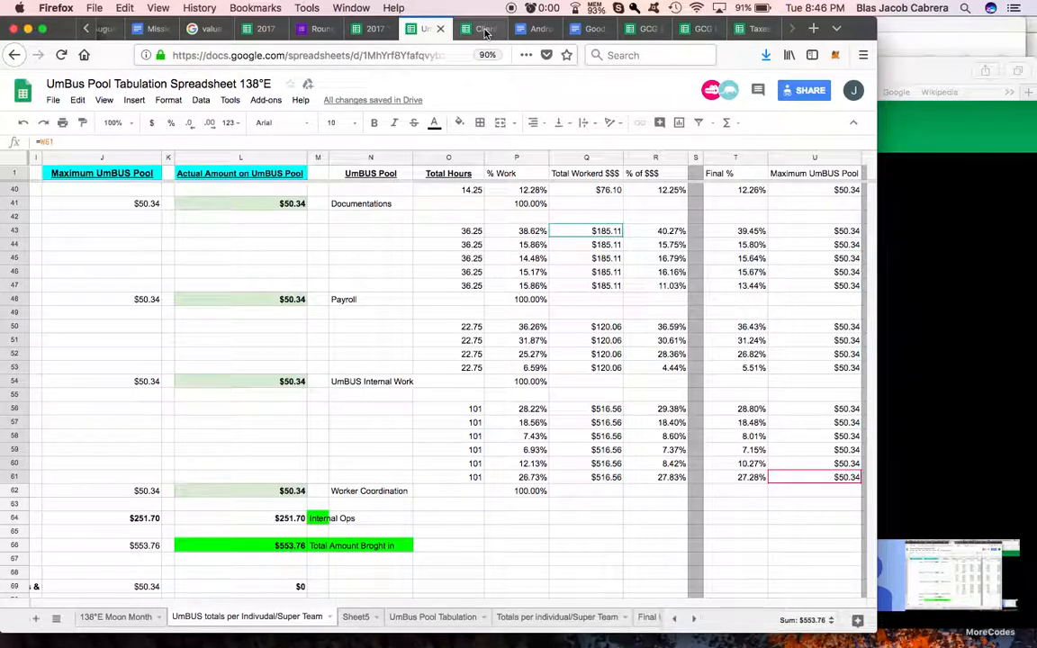
double_click(352, 620)
text(Final)
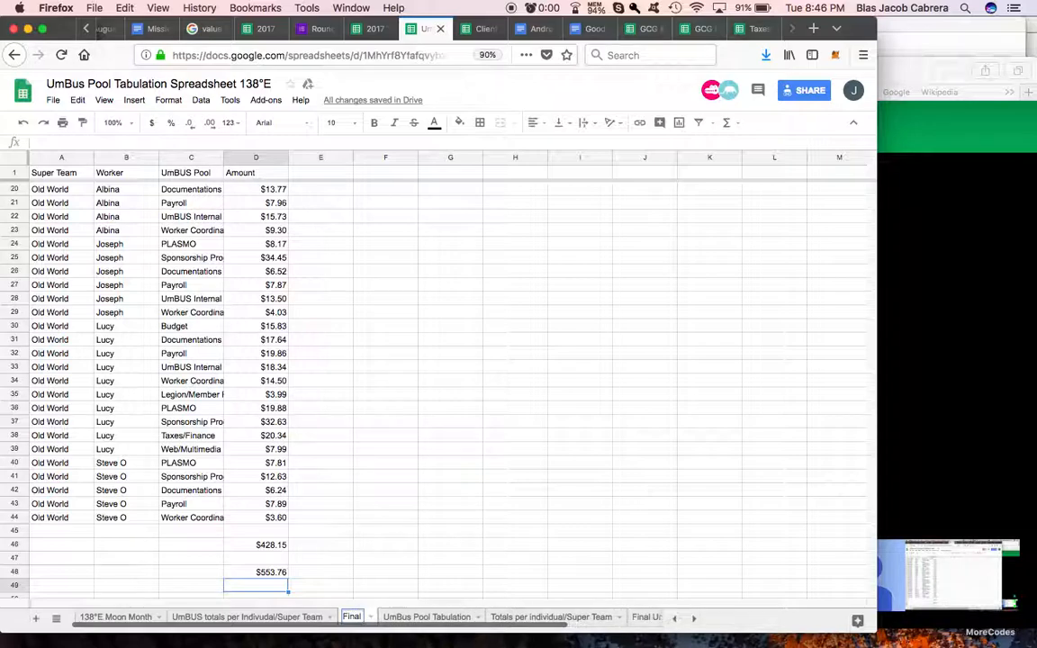
text( indivudal / Supter Tea)
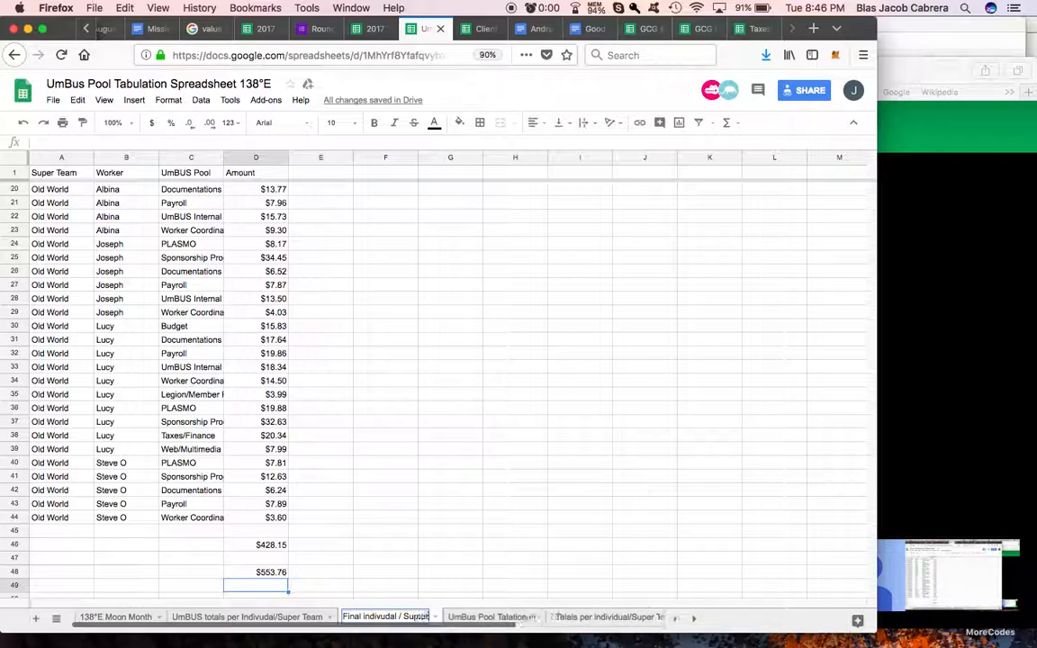
text(m)
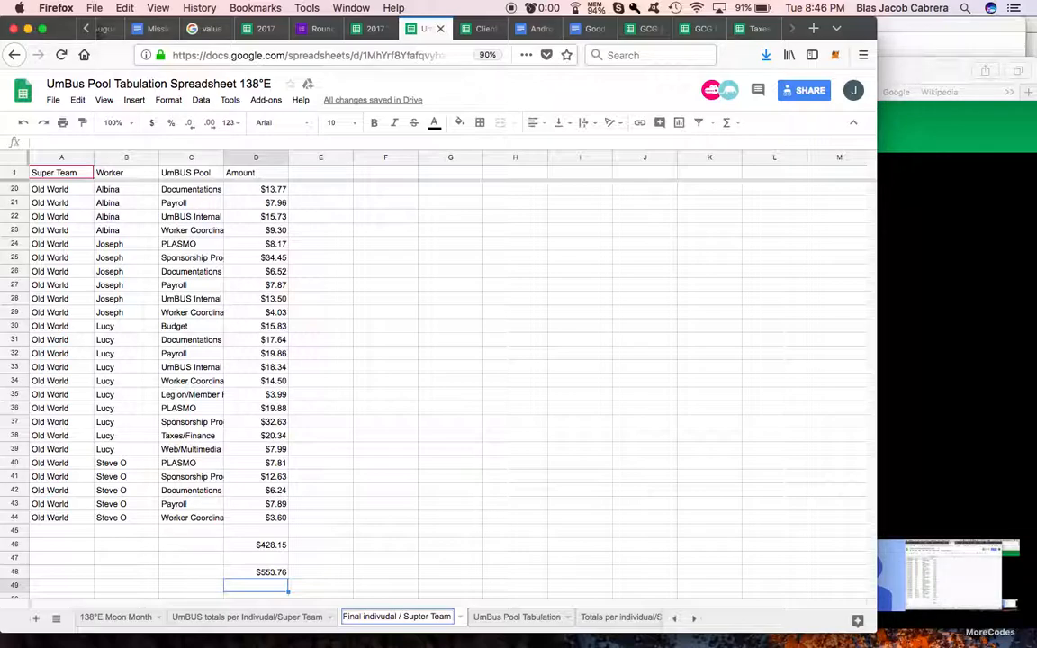
text( Contributions)
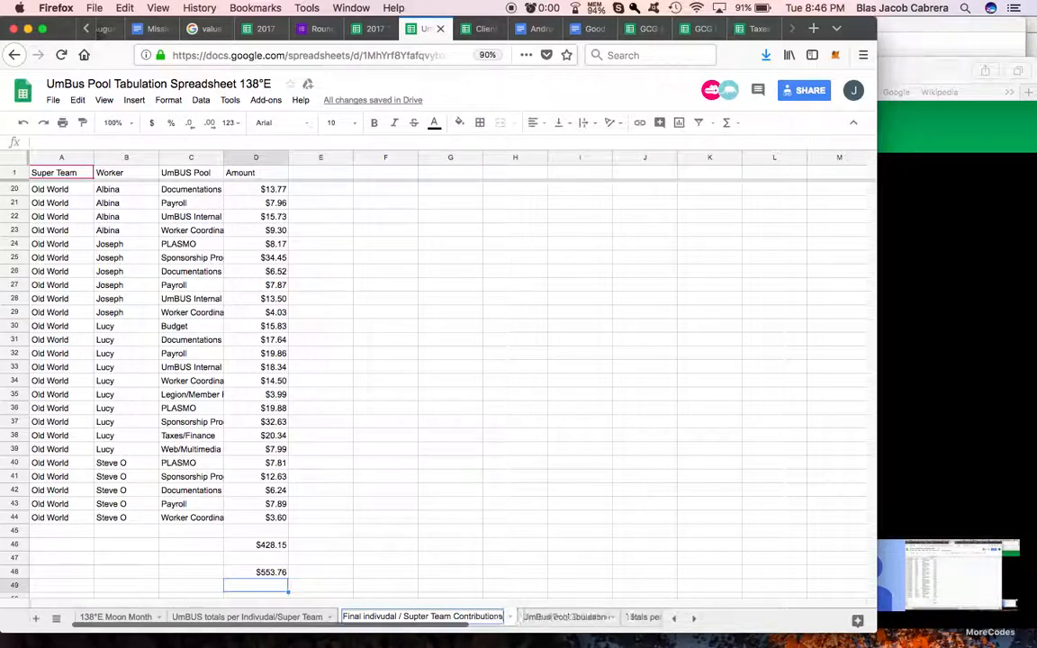
click(375, 522)
Step: Total the first New World worker's amounts in E8 with a SUM of D2:D8 and label it in F8 with the formula =B8
scroll(348, 417, up, 5)
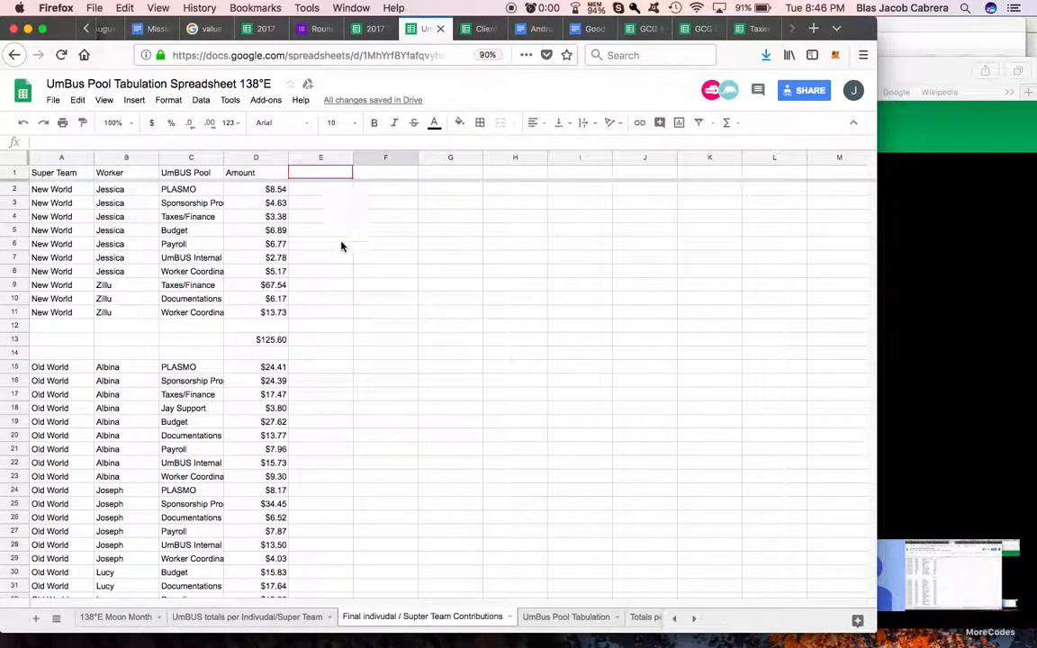
click(325, 272)
click(731, 123)
click(734, 146)
drag(273, 191, 277, 255)
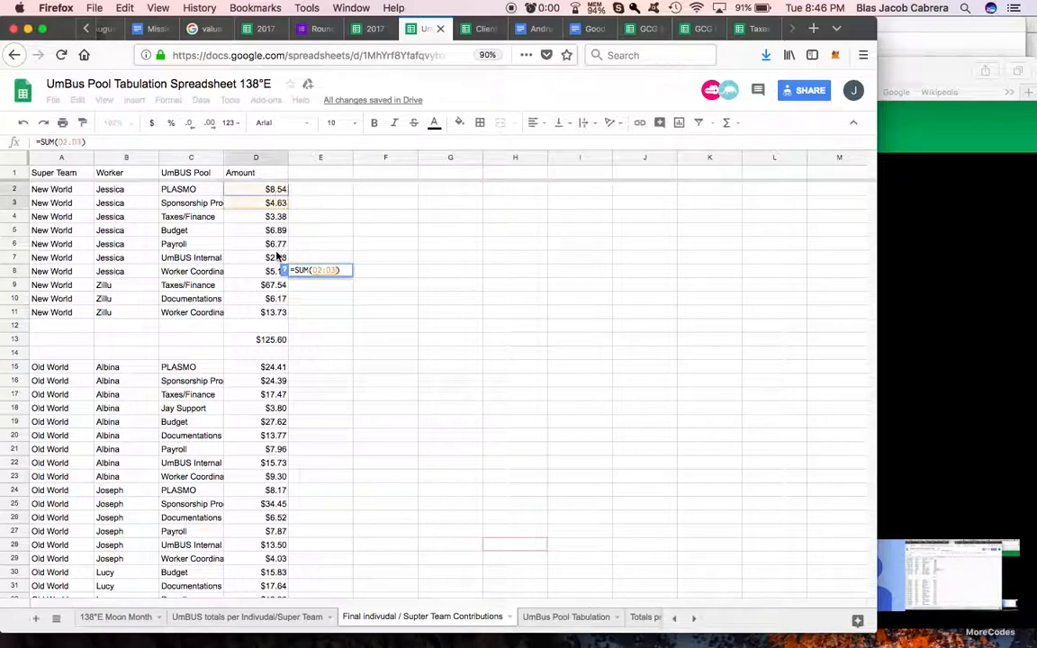
key(Return)
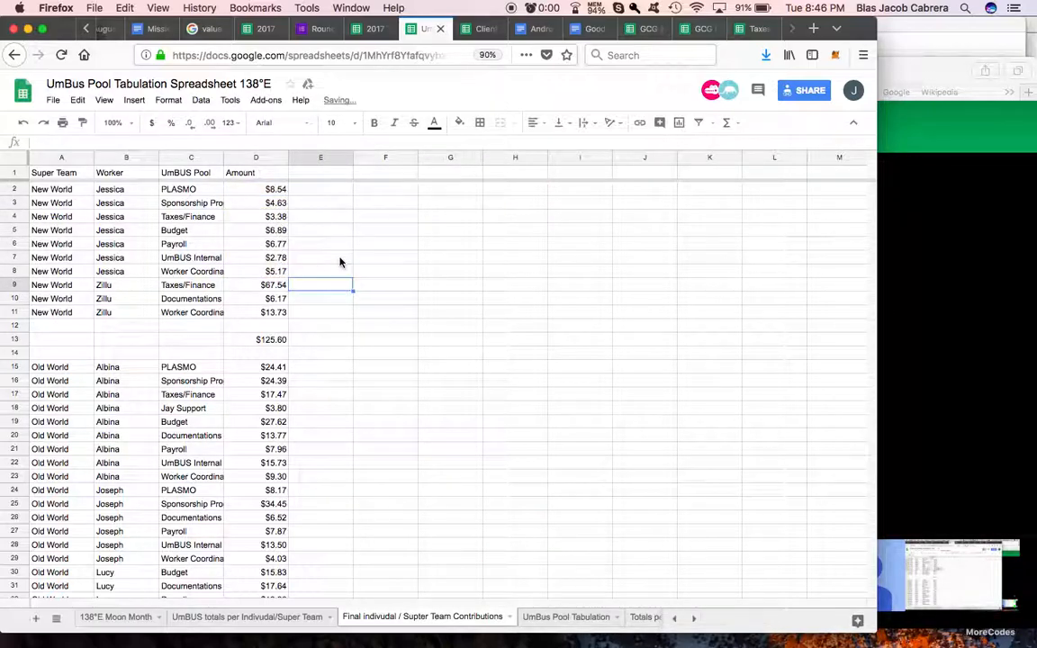
click(378, 274)
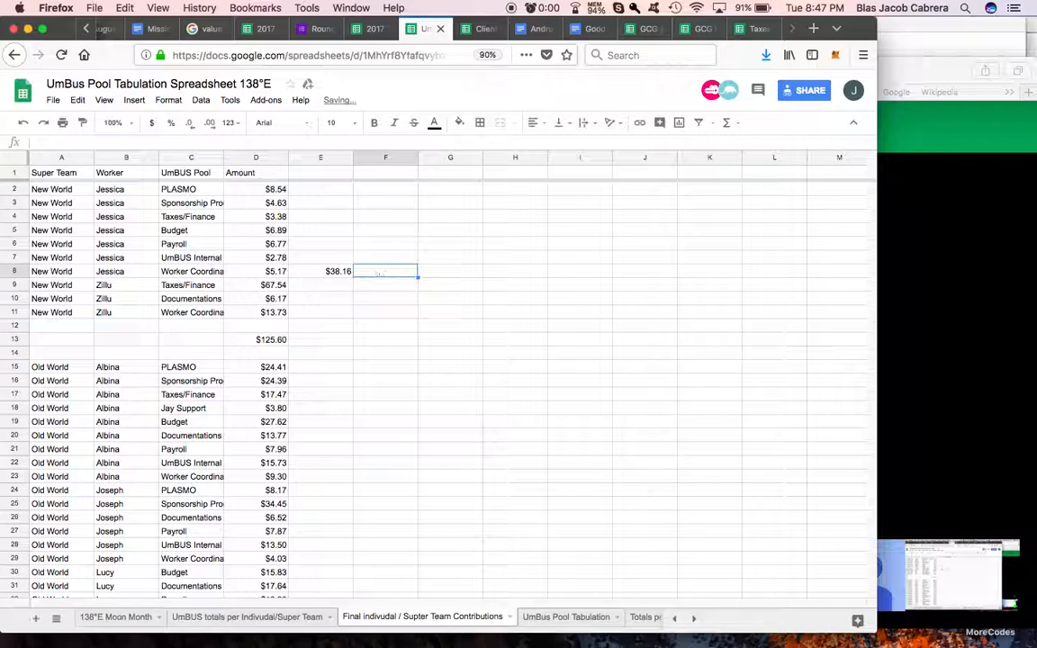
text(=)
click(123, 273)
key(Return)
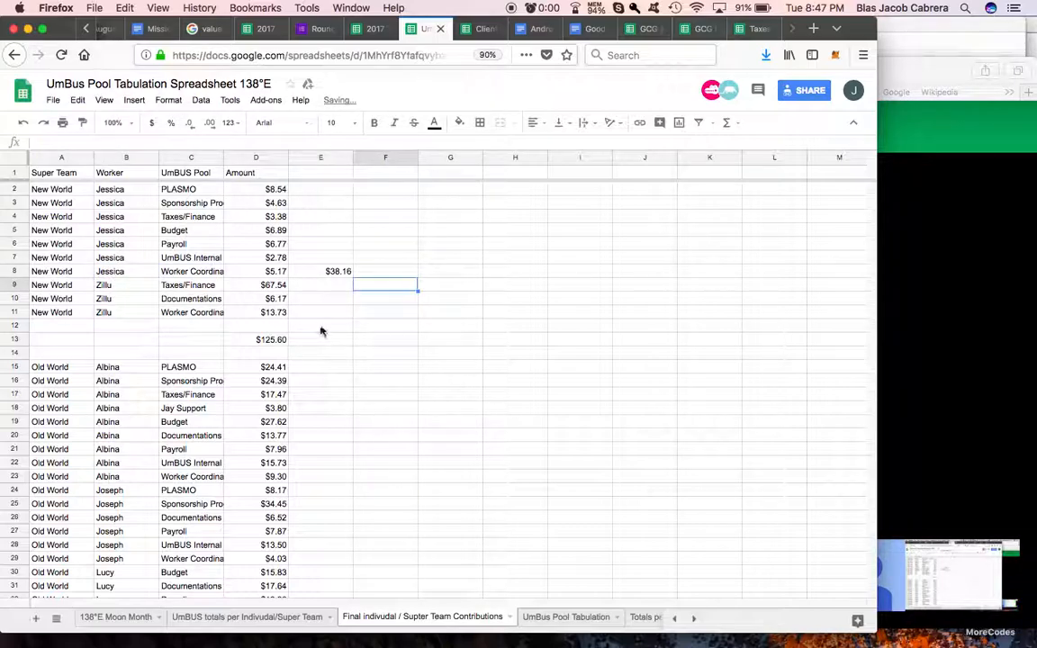
Step: Total the second New World worker's amounts in E11 with a SUM of D9:D11 and label it in F11 with the formula =B11
click(326, 314)
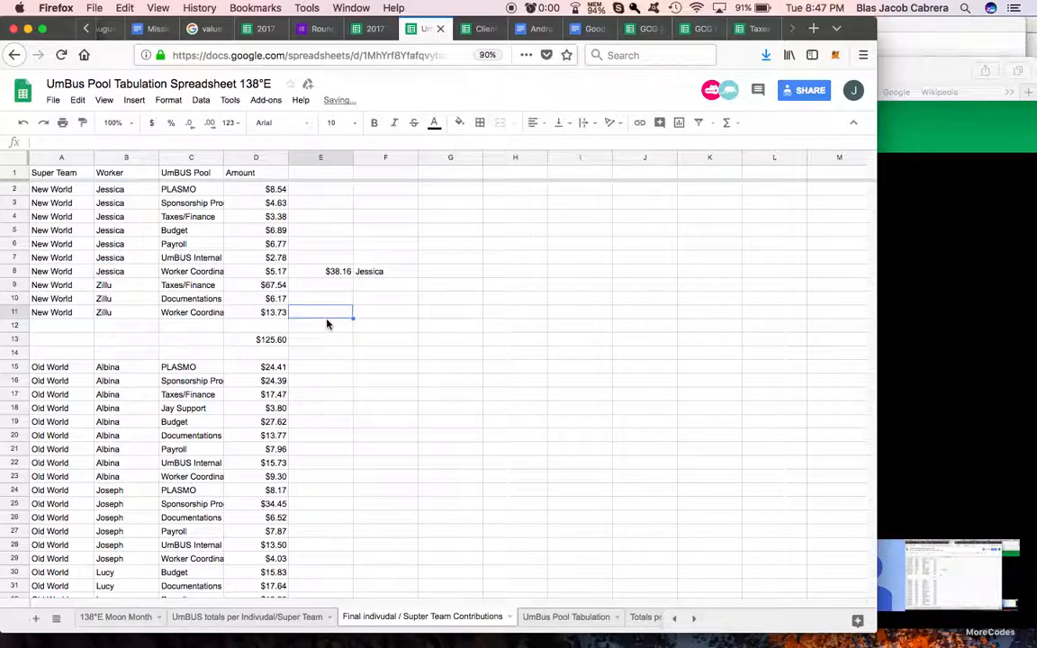
click(728, 123)
click(738, 147)
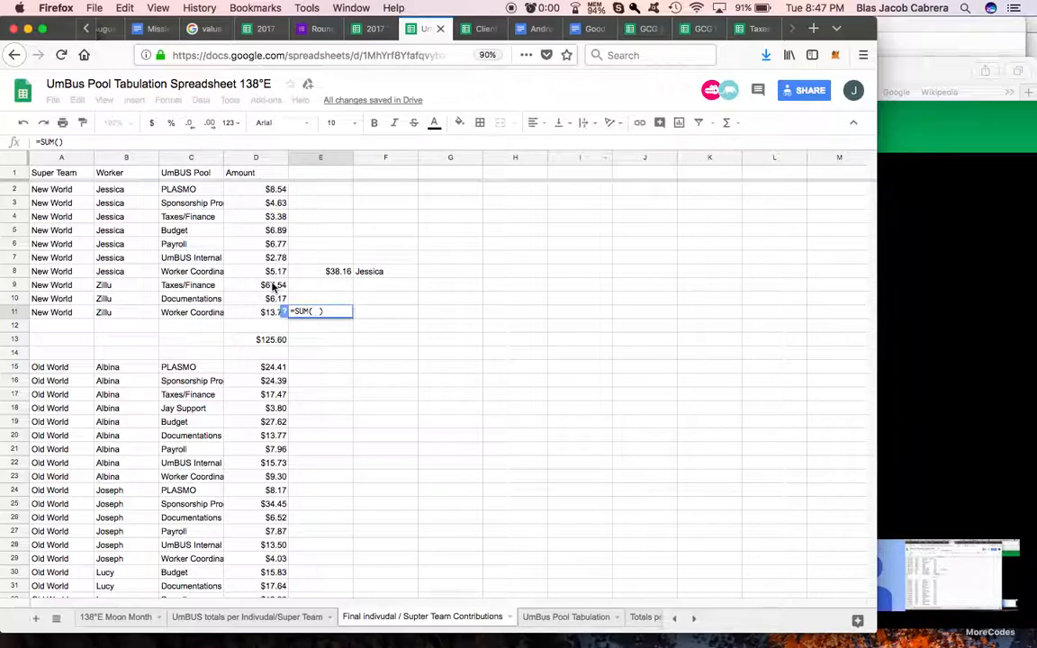
drag(271, 286, 264, 308)
click(359, 309)
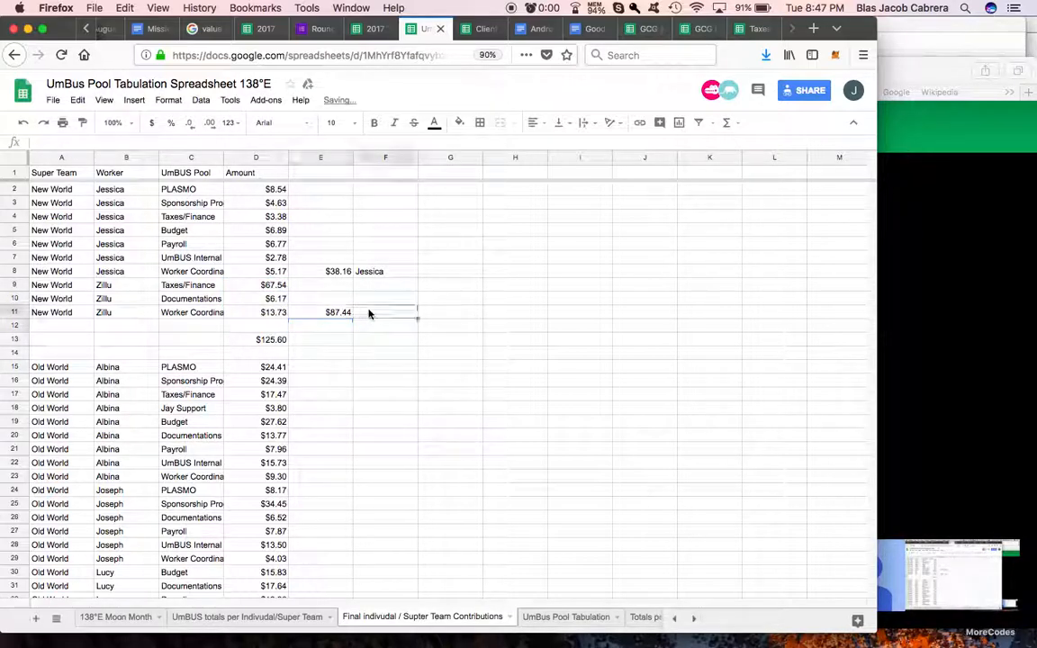
text(=)
click(108, 312)
key(Return)
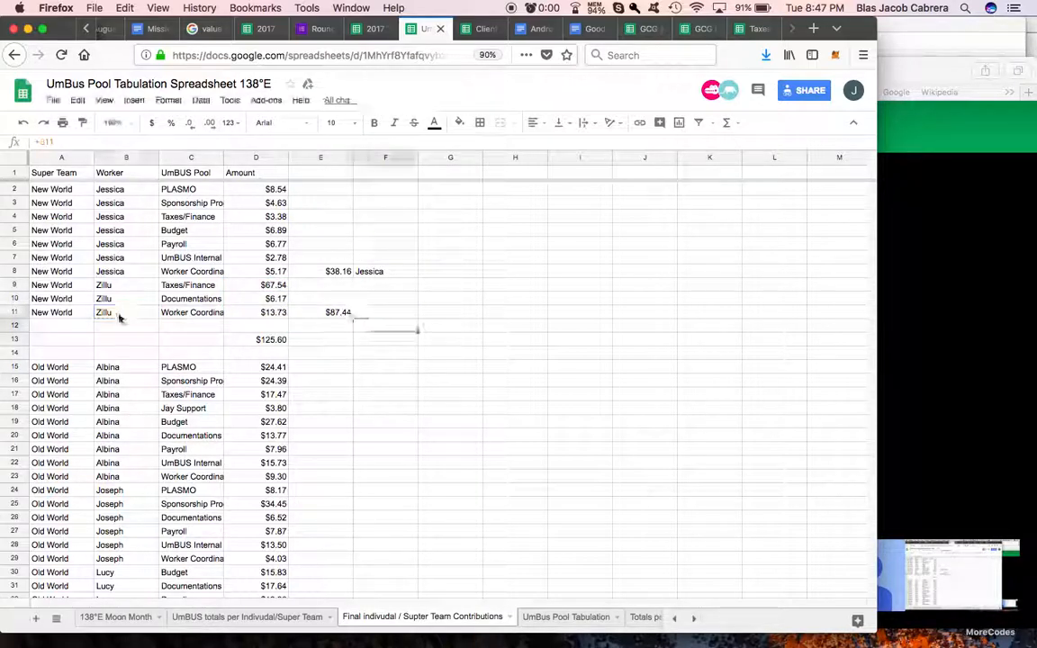
Step: Total the first Old World worker's amounts in E23 with a SUM of D15:D23 and label it in F23 with the formula =B23
scroll(331, 389, down, 2)
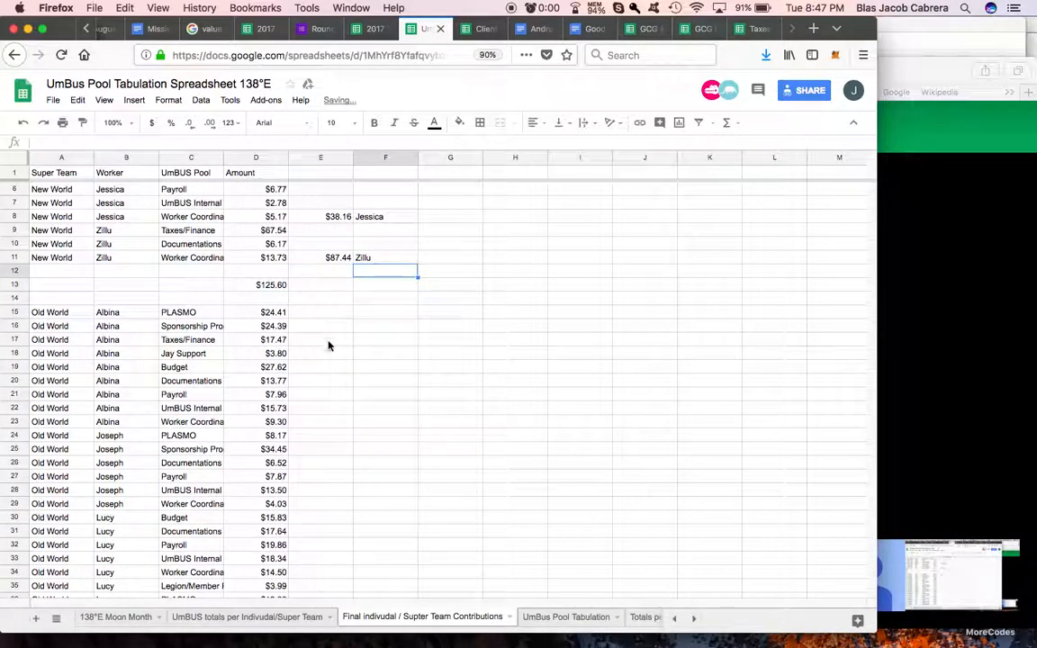
click(330, 425)
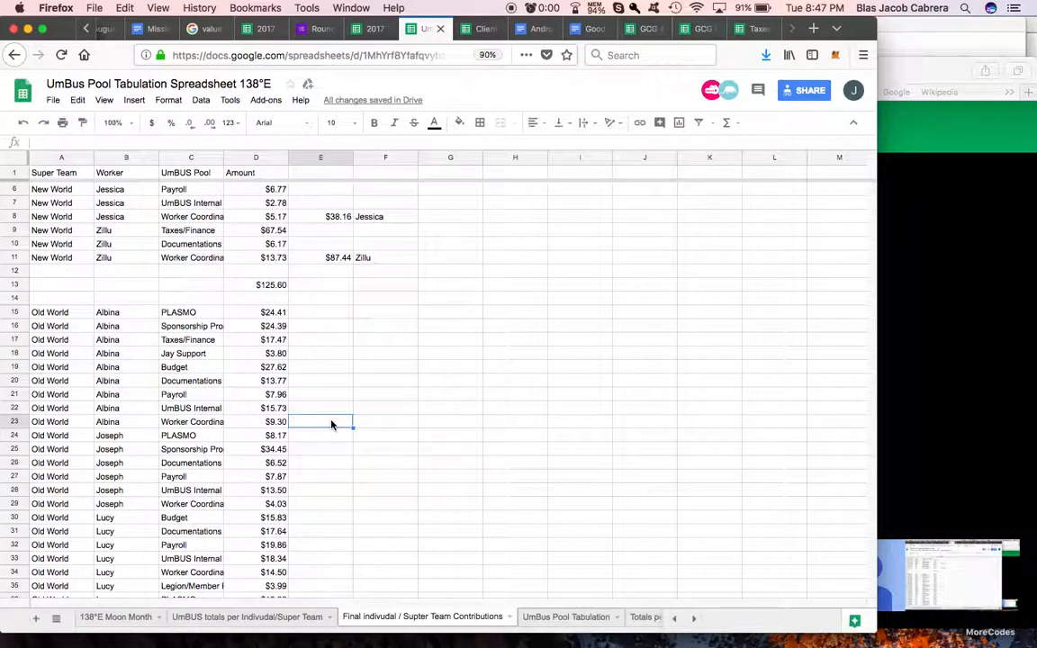
click(736, 126)
click(739, 144)
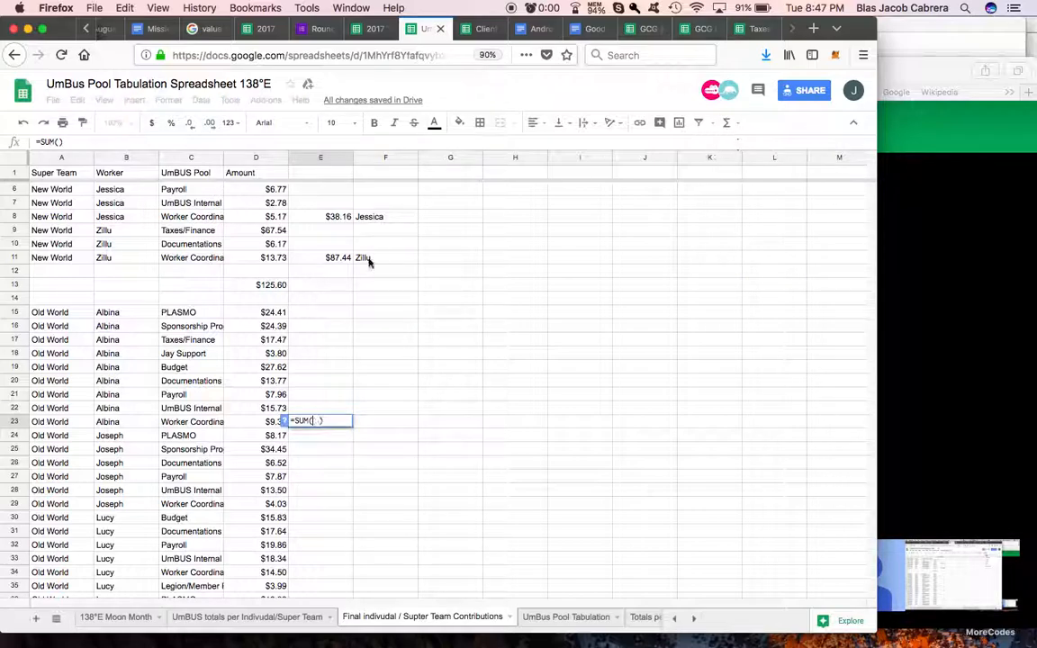
drag(270, 313, 270, 421)
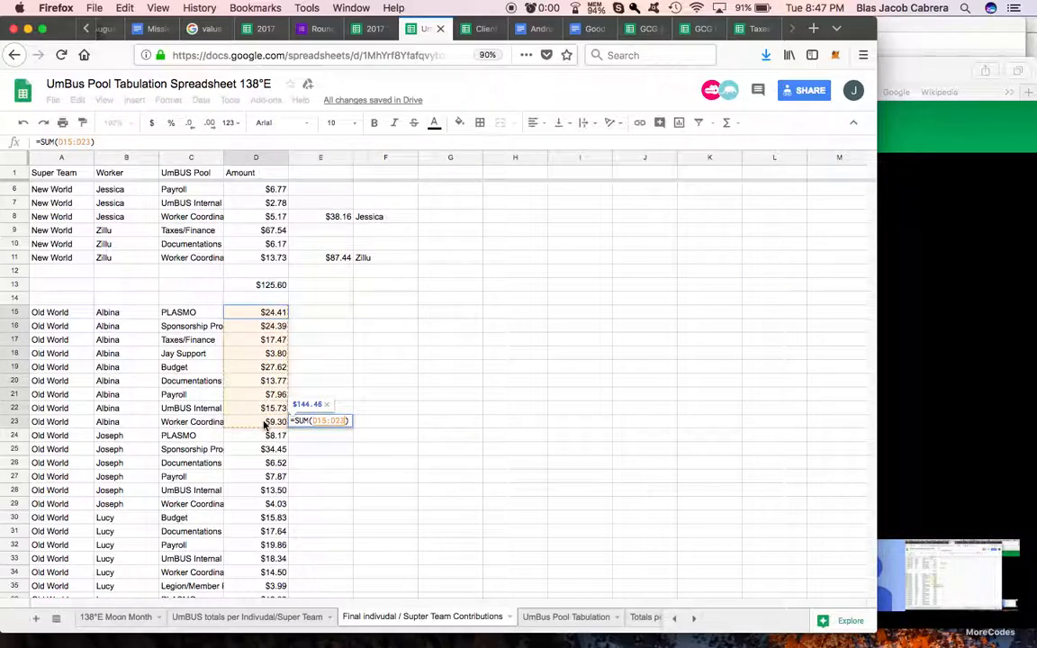
key(Return)
click(373, 423)
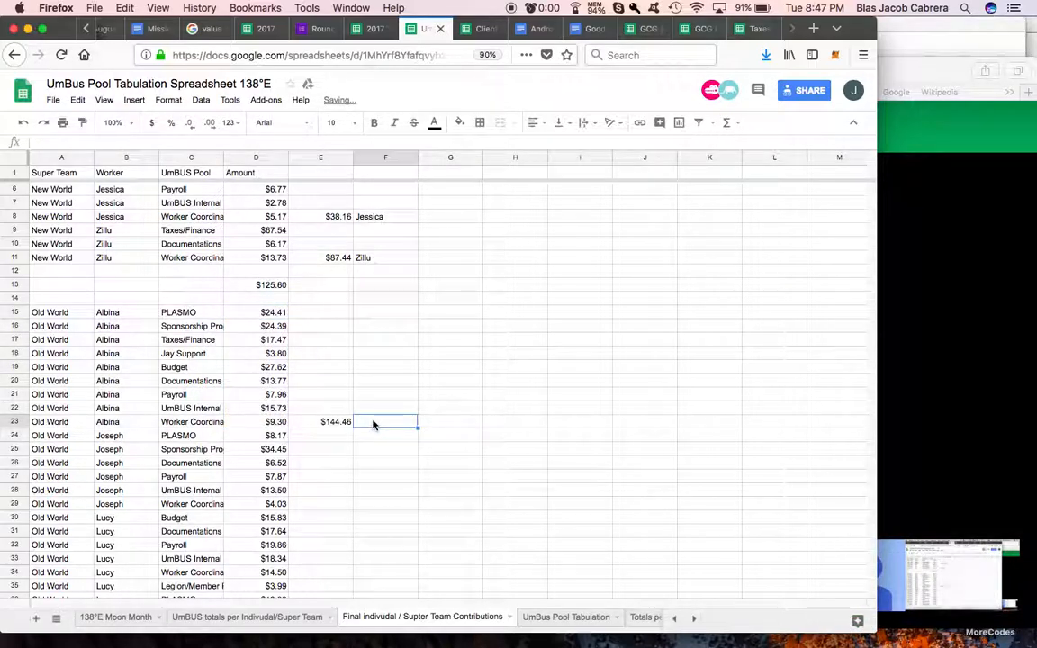
text(=)
click(120, 422)
key(Return)
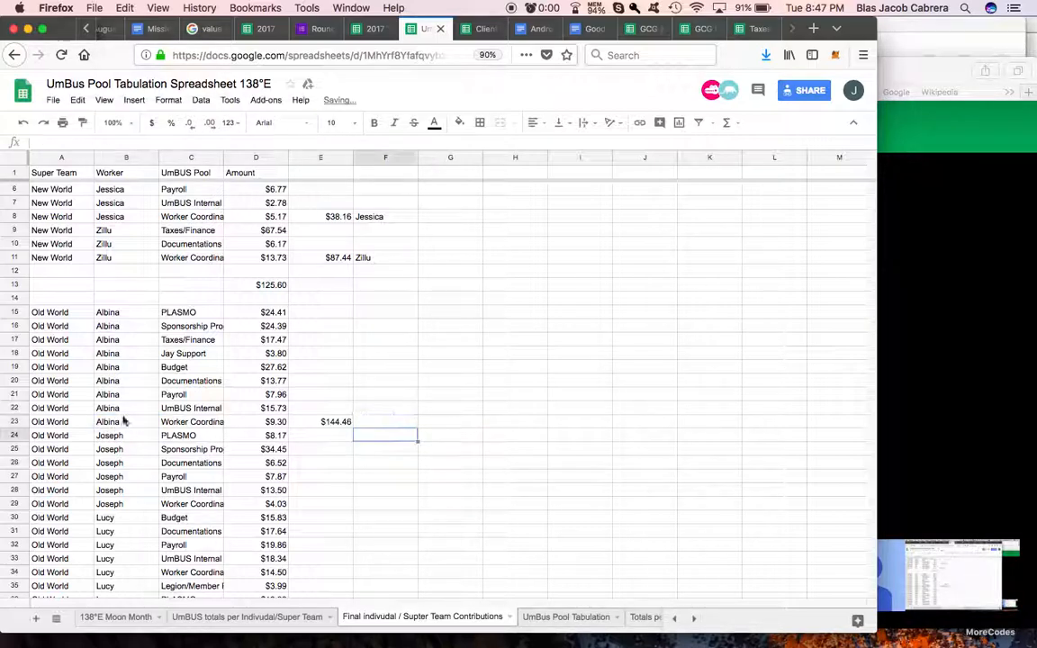
Step: Enter a SUM of D25:D29 in E29 for the second Old World worker and copy the name formula from F23 to F29
scroll(266, 379, down, 3)
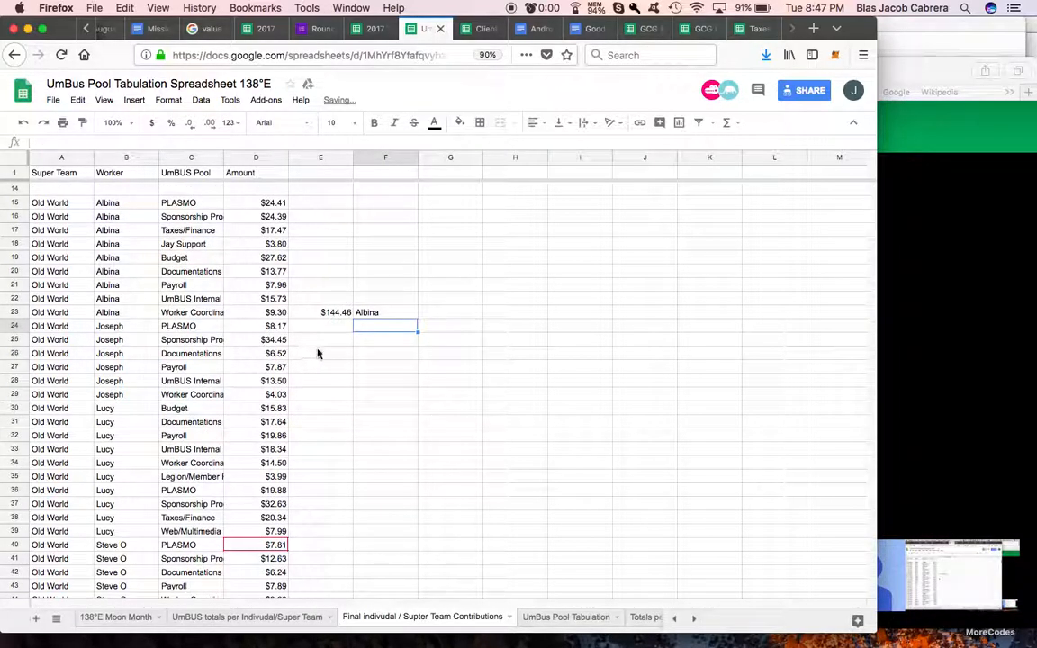
click(326, 394)
click(727, 123)
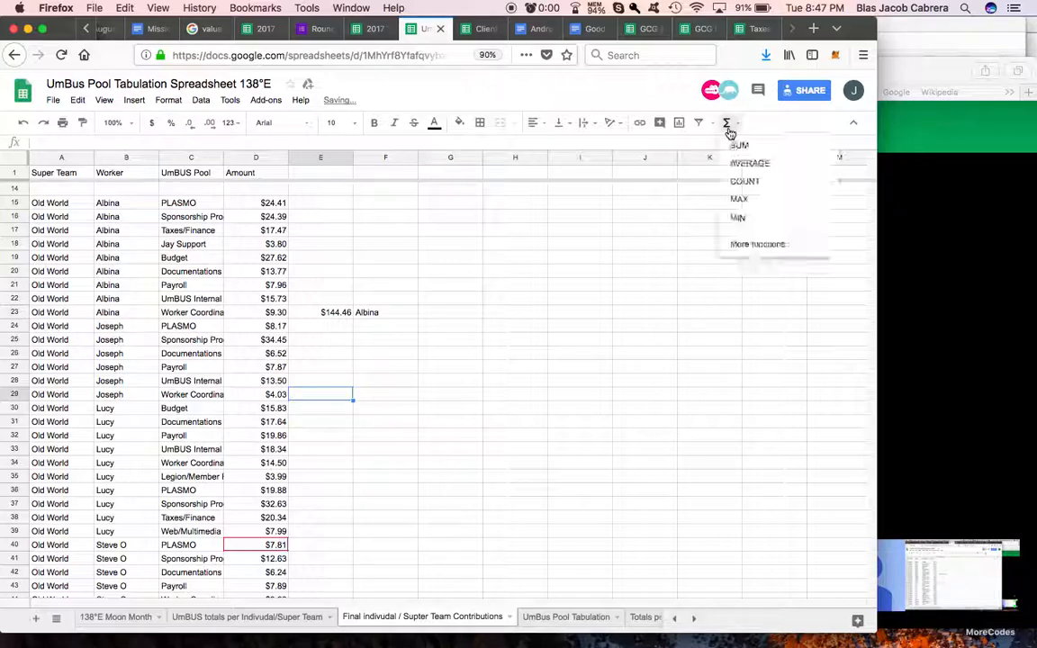
click(737, 145)
drag(273, 339, 268, 394)
key(Return)
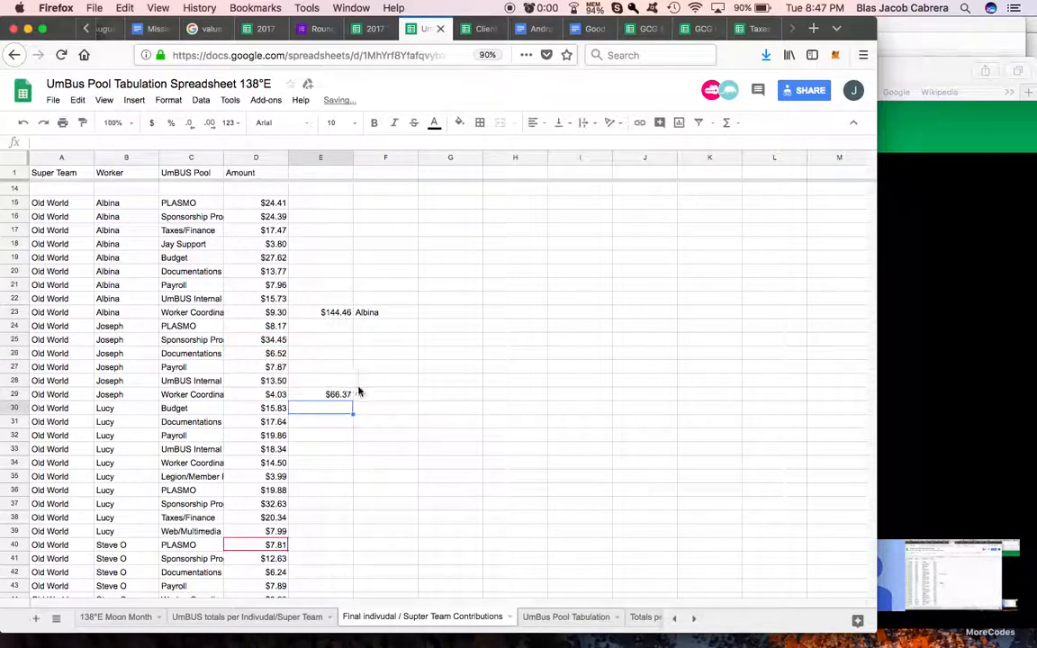
click(385, 317)
click(383, 396)
text(Joseph)
Step: Total the third Old World worker's amounts in E39 with a SUM of D30:D39 and label it in F39 with the formula =B39
scroll(342, 423, down, 3)
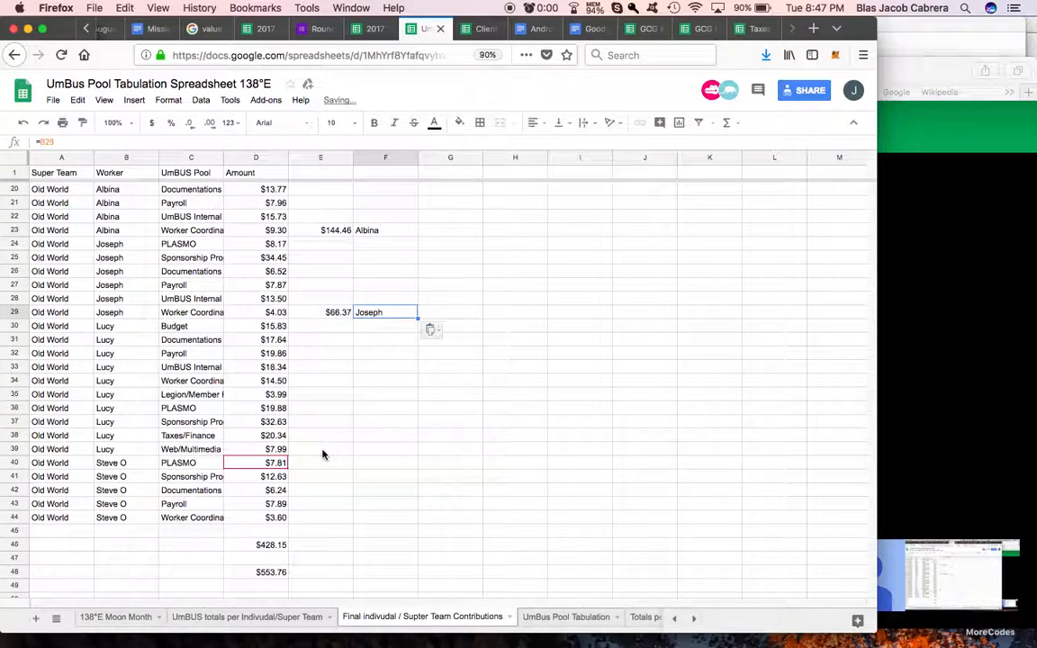
click(323, 452)
click(727, 122)
click(738, 144)
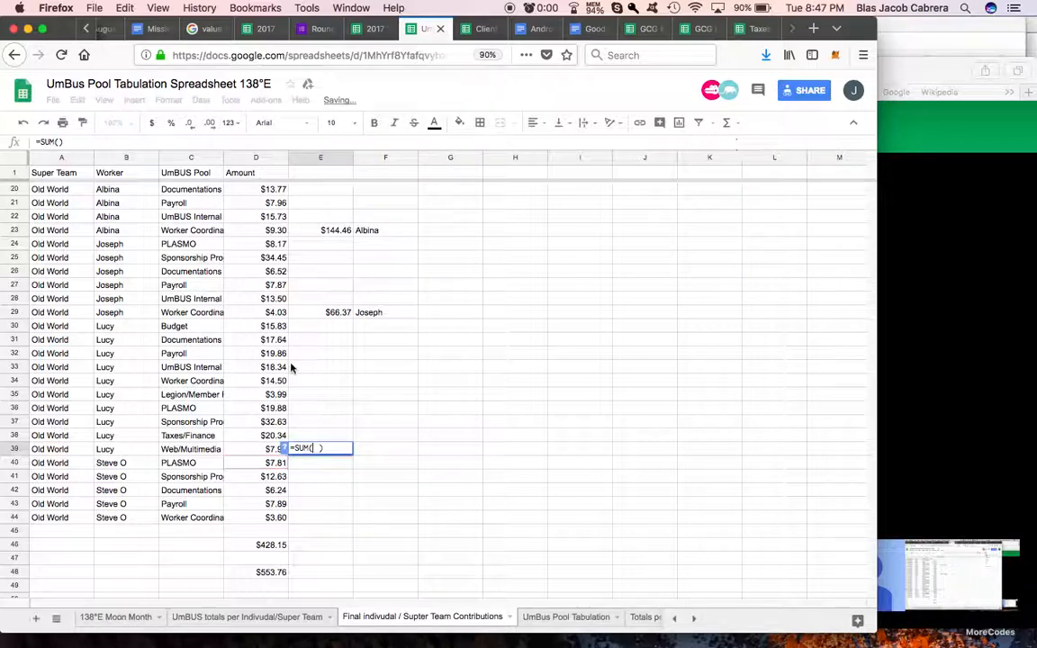
click(245, 326)
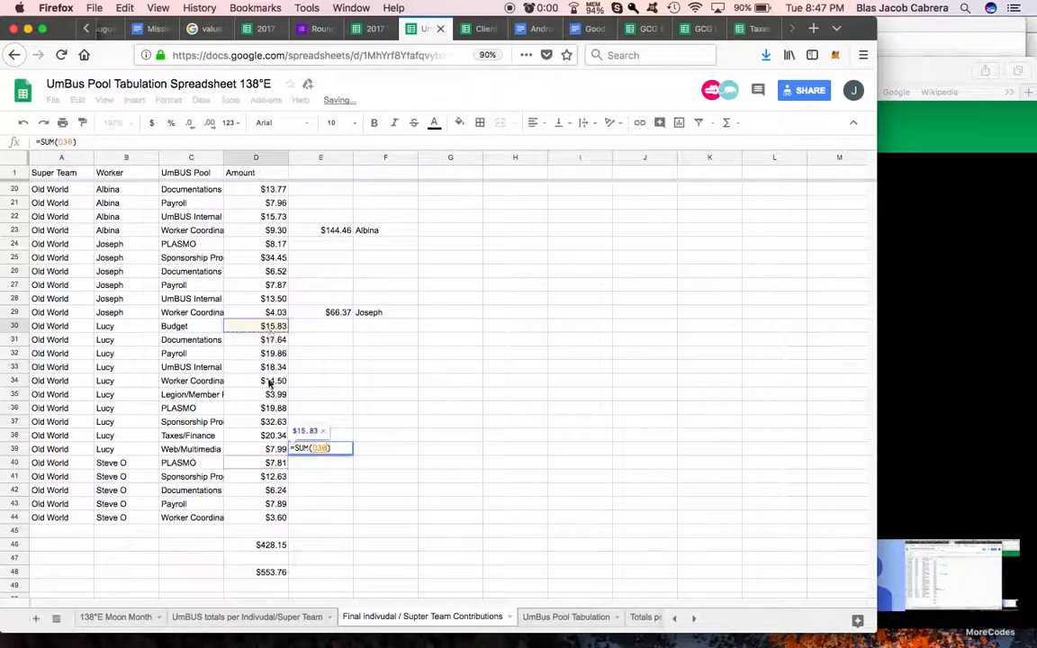
shift+click(273, 450)
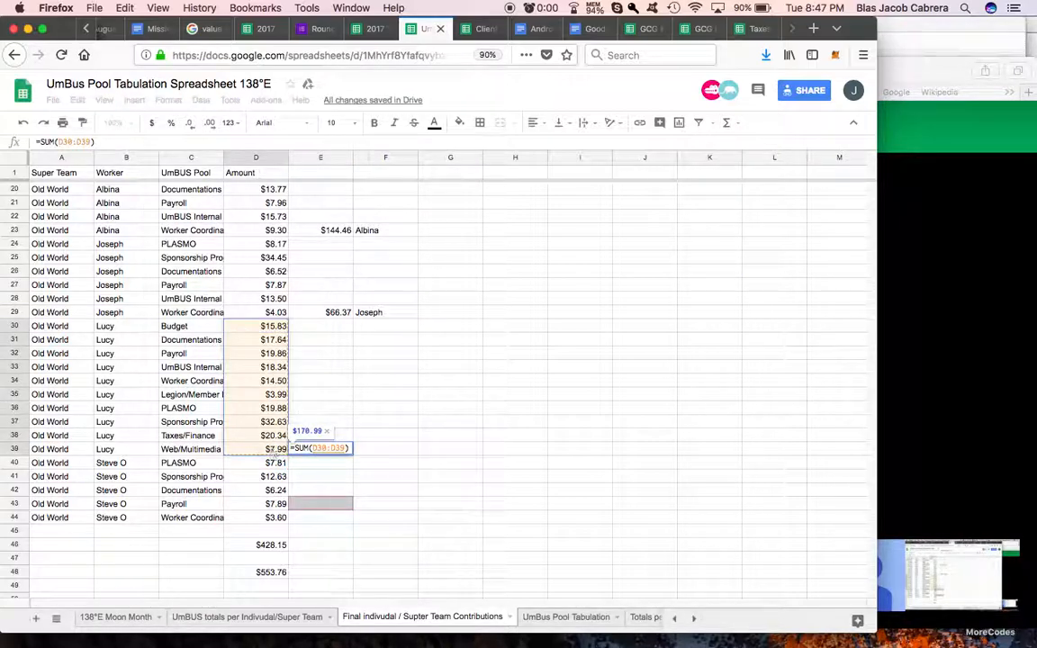
key(Return)
click(382, 454)
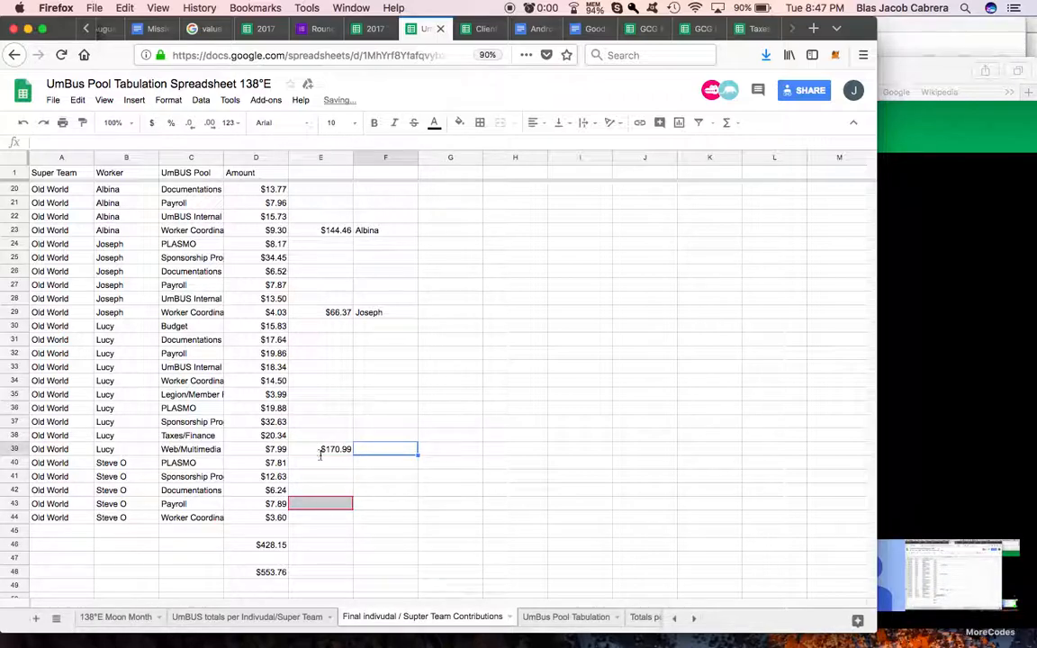
text(=)
click(108, 453)
key(Return)
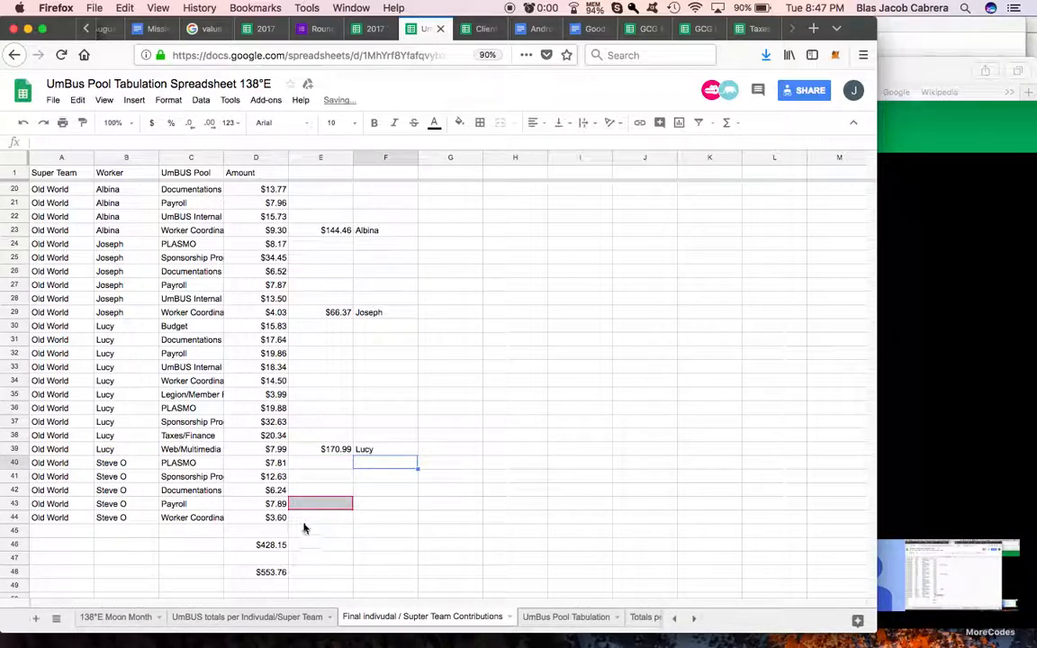
Step: Total the last Old World worker's amounts in E44 with a SUM of D40:D44
click(305, 520)
click(727, 122)
click(734, 144)
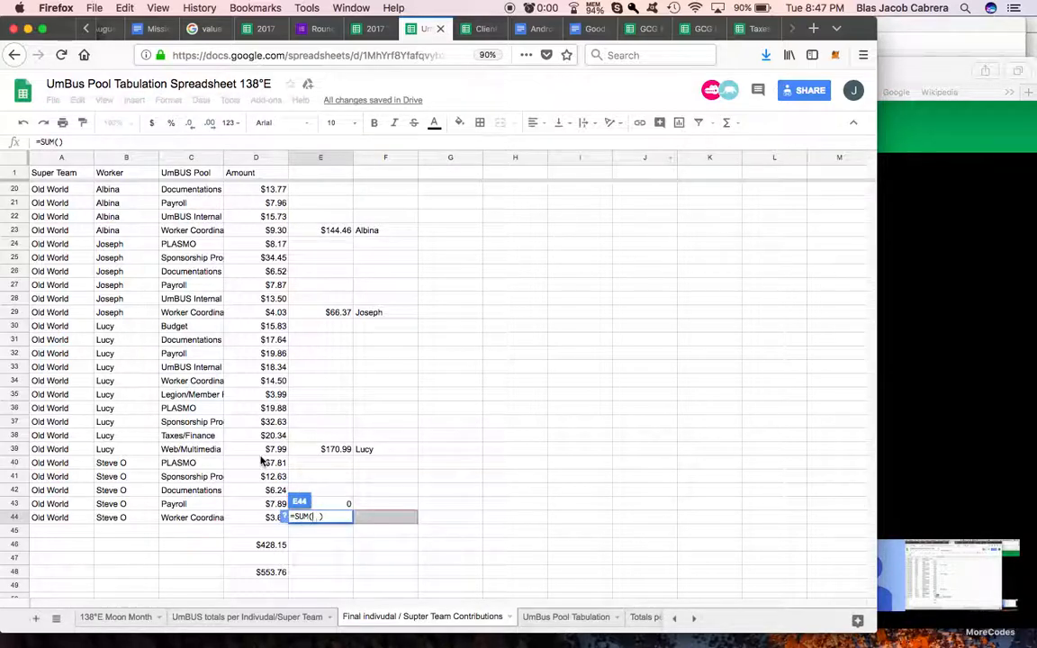
drag(262, 463, 270, 518)
key(Return)
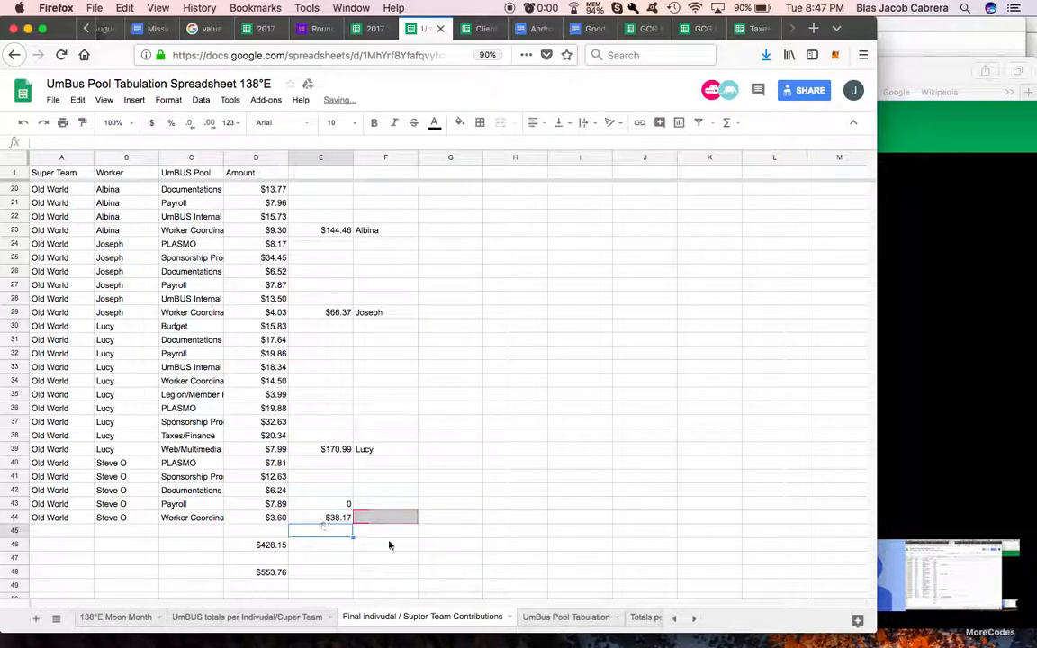
Step: Clear the stray 0 in E43 and copy the name formula from F39 to F44
click(342, 504)
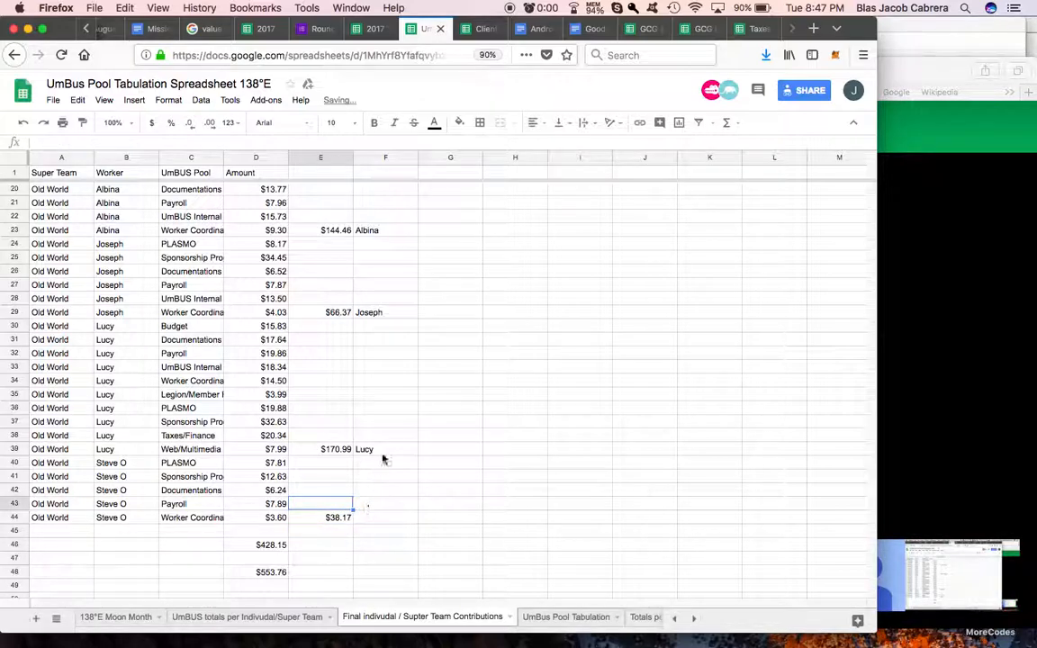
click(385, 452)
key(super+c)
click(378, 519)
key(super+v)
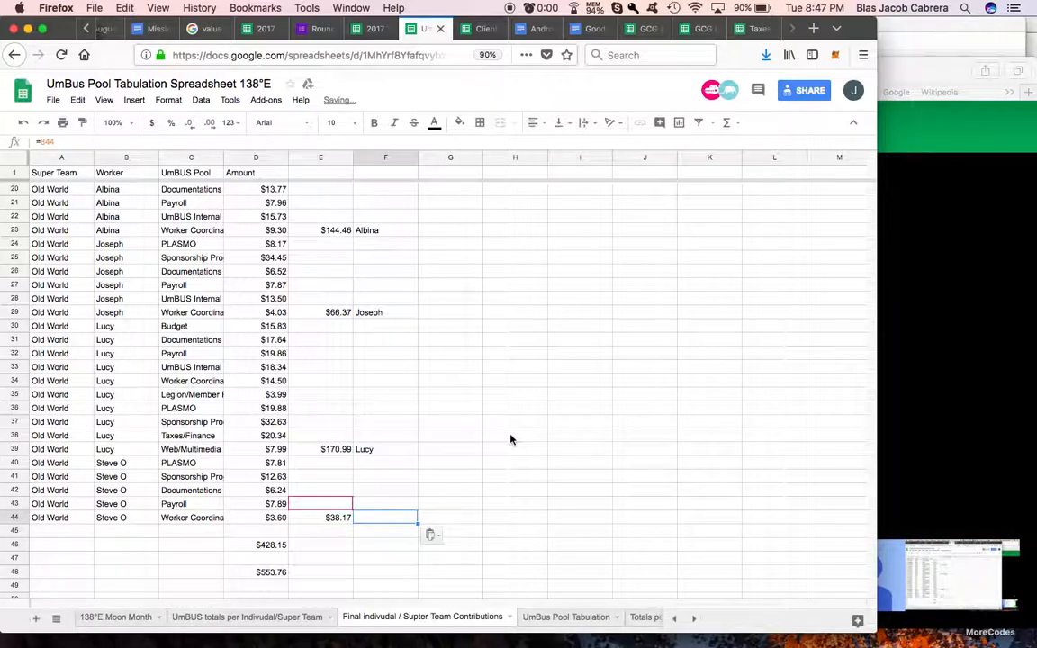
click(511, 437)
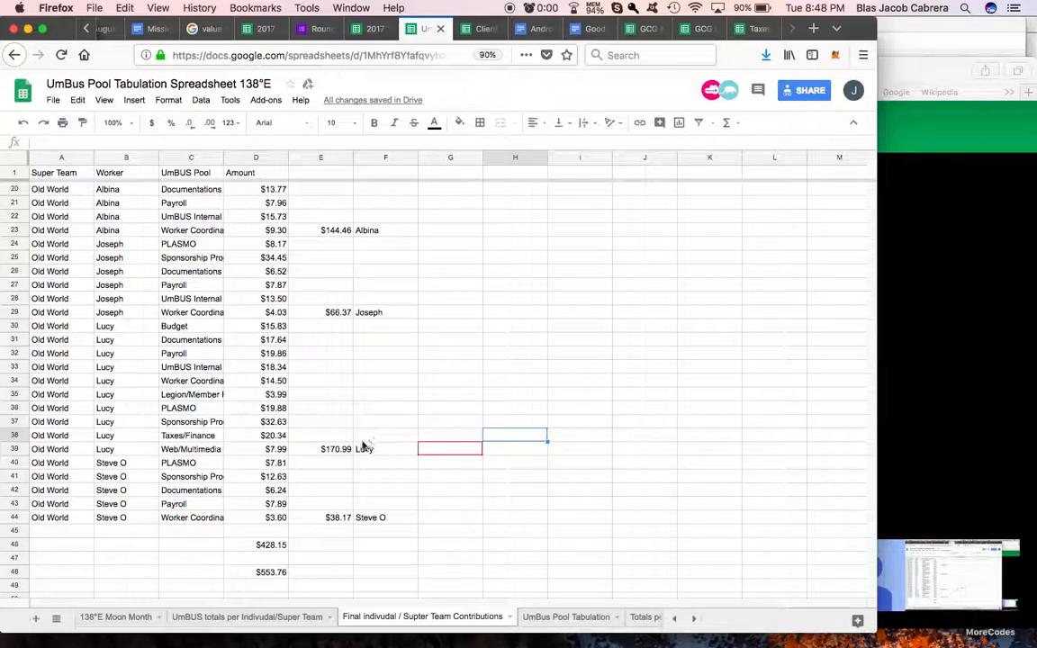
Step: Label the New World total by entering New WORLD in E13
click(330, 448)
scroll(327, 509, up, 6)
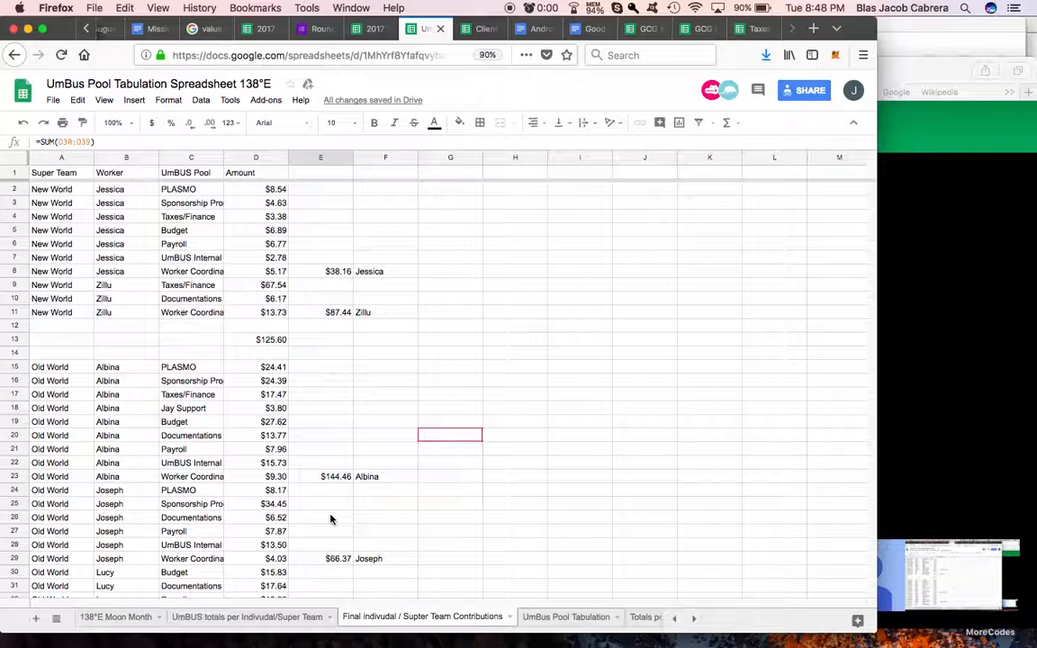
drag(273, 342, 316, 344)
click(316, 343)
text(New)
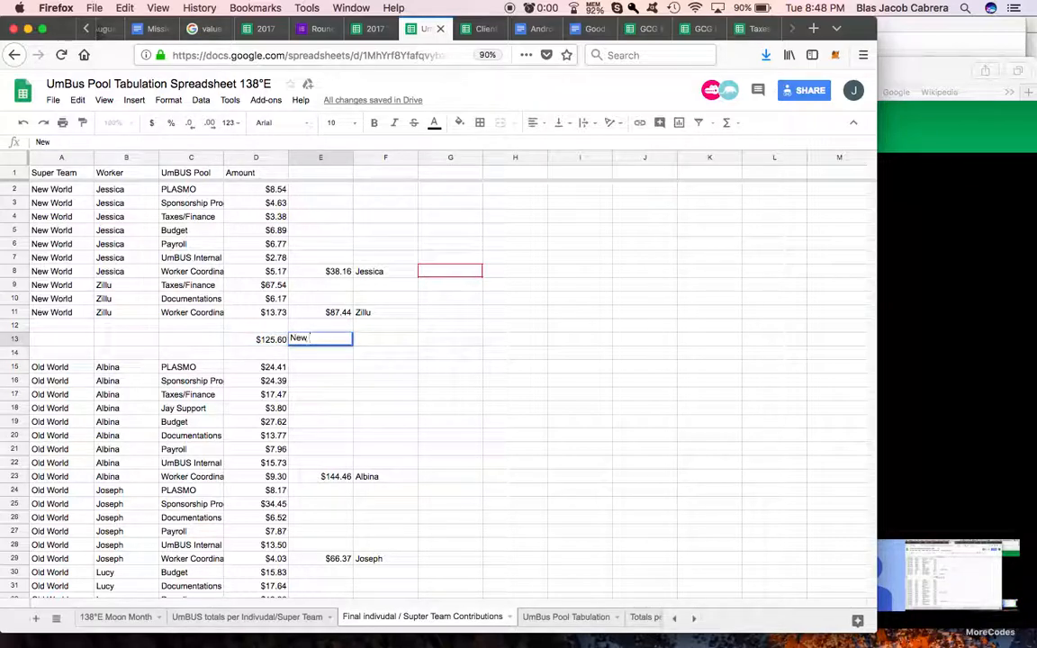
text( WORLD)
Step: Fill the New World total and its label, D13:E13, with bright green
drag(284, 339, 311, 340)
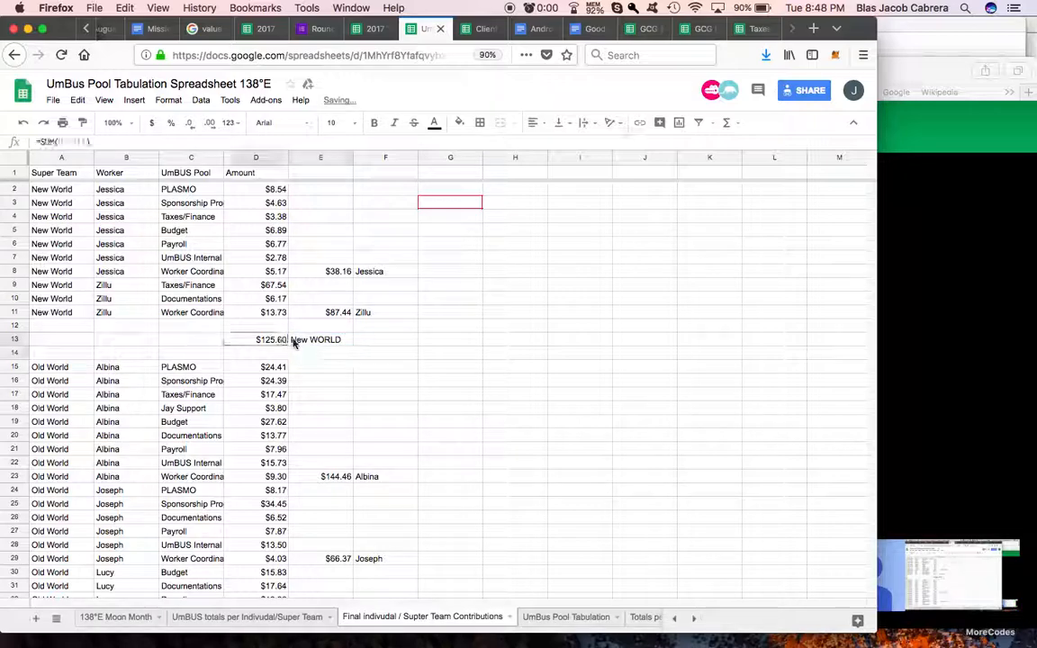
click(459, 123)
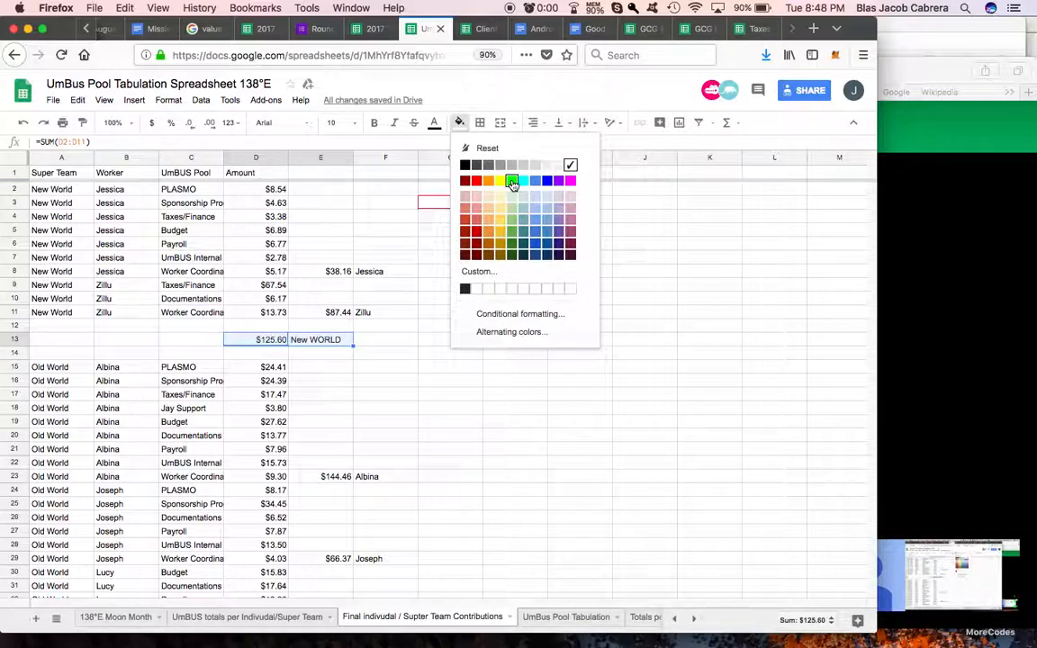
click(511, 178)
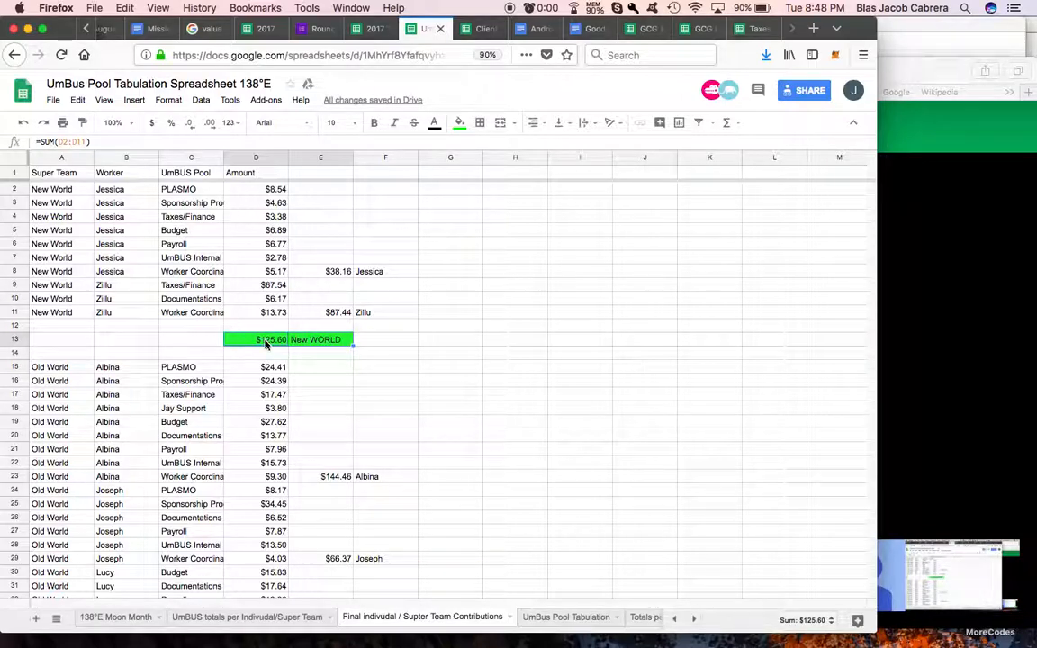
Step: Fill the Old World total and its neighbouring label cell, D46:E46, with the same bright green
scroll(321, 411, down, 7)
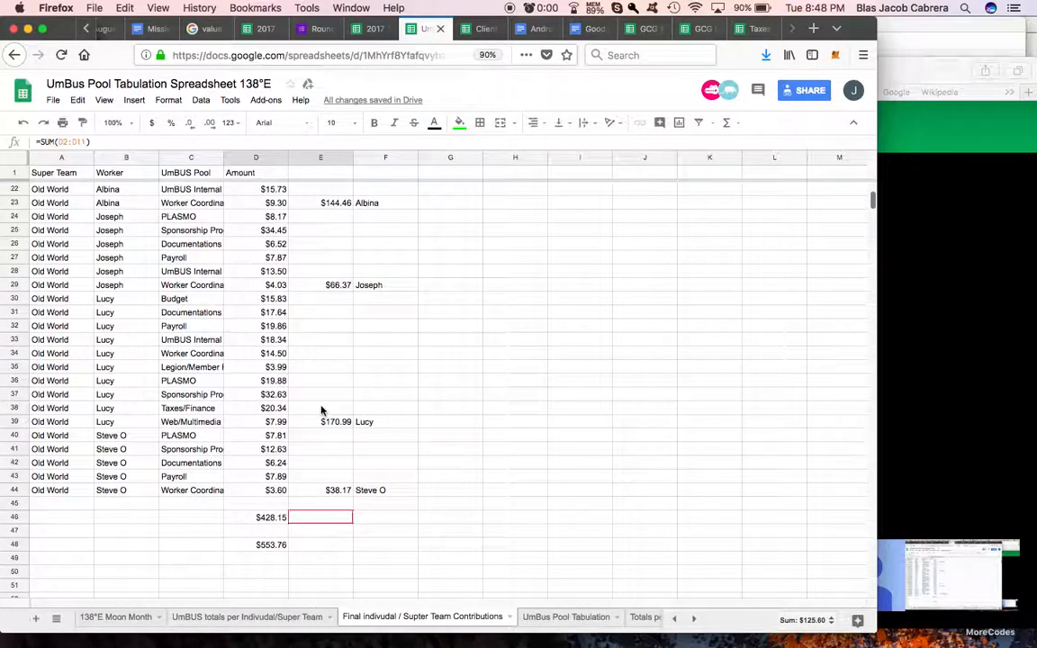
drag(259, 520, 315, 518)
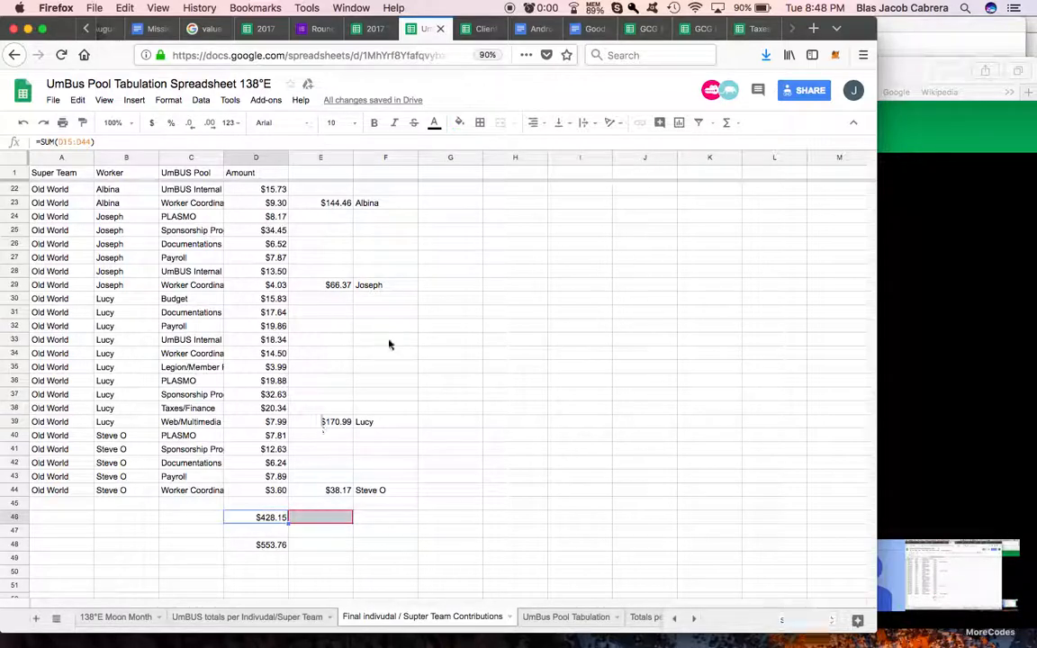
click(459, 123)
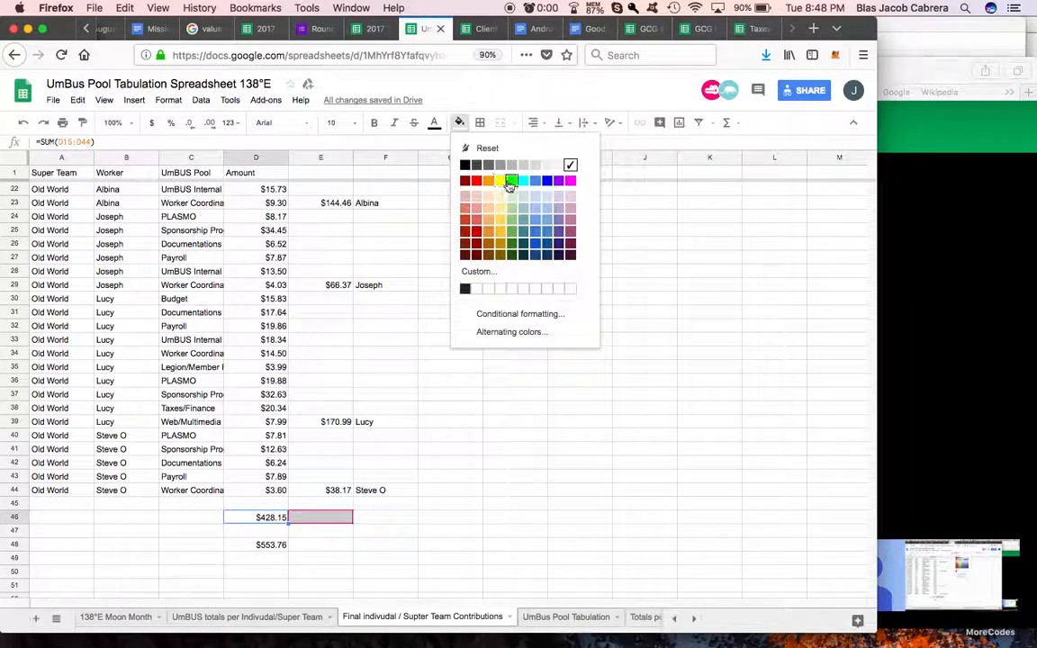
click(509, 181)
click(433, 370)
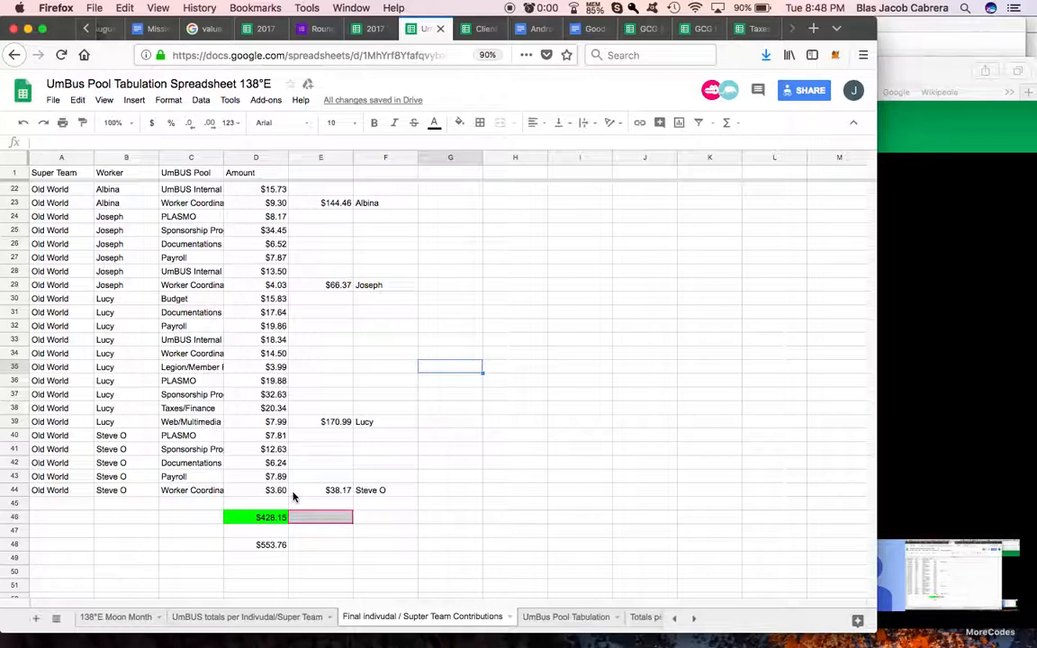
Step: Enter the note "Net Positive Revenue vs. Net Negative Loss" in G39 beside the third Old World worker's total
scroll(353, 472, up, 7)
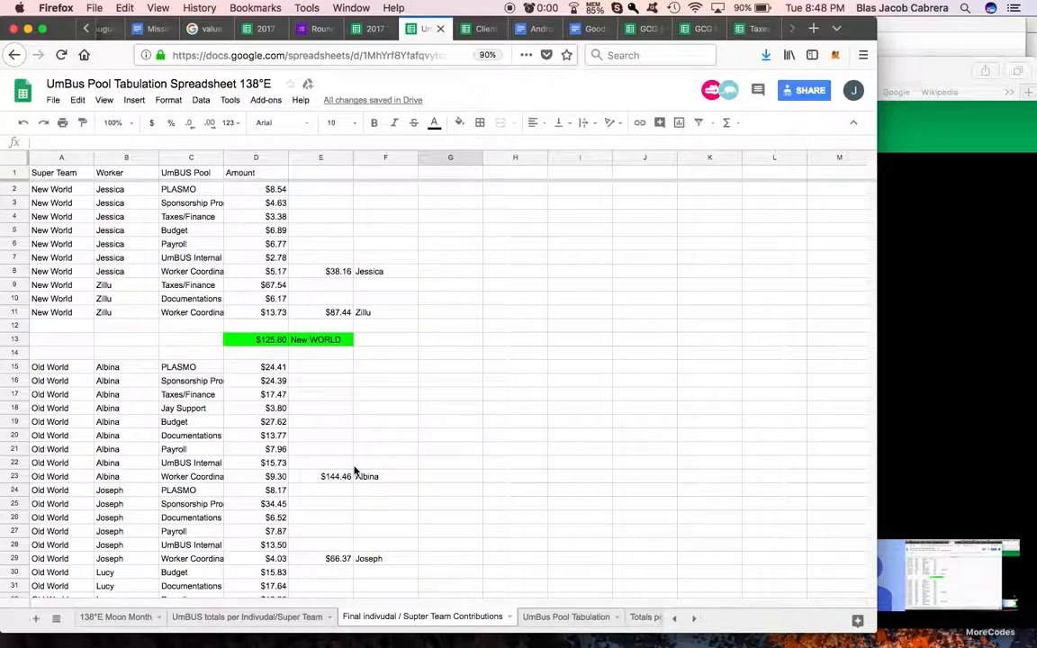
scroll(467, 310, down, 6)
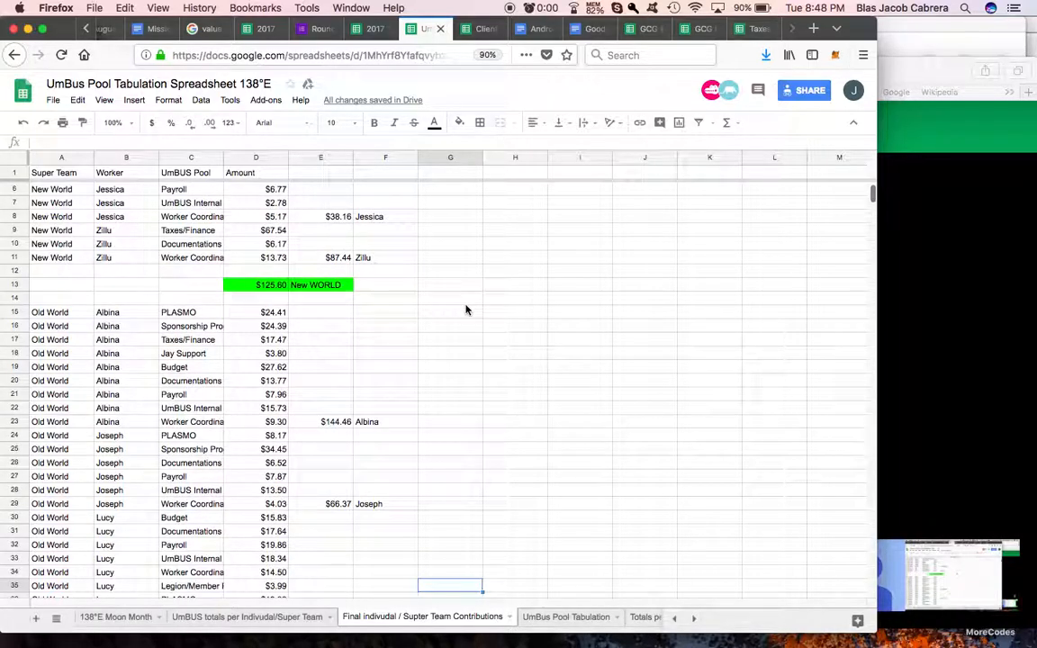
click(454, 423)
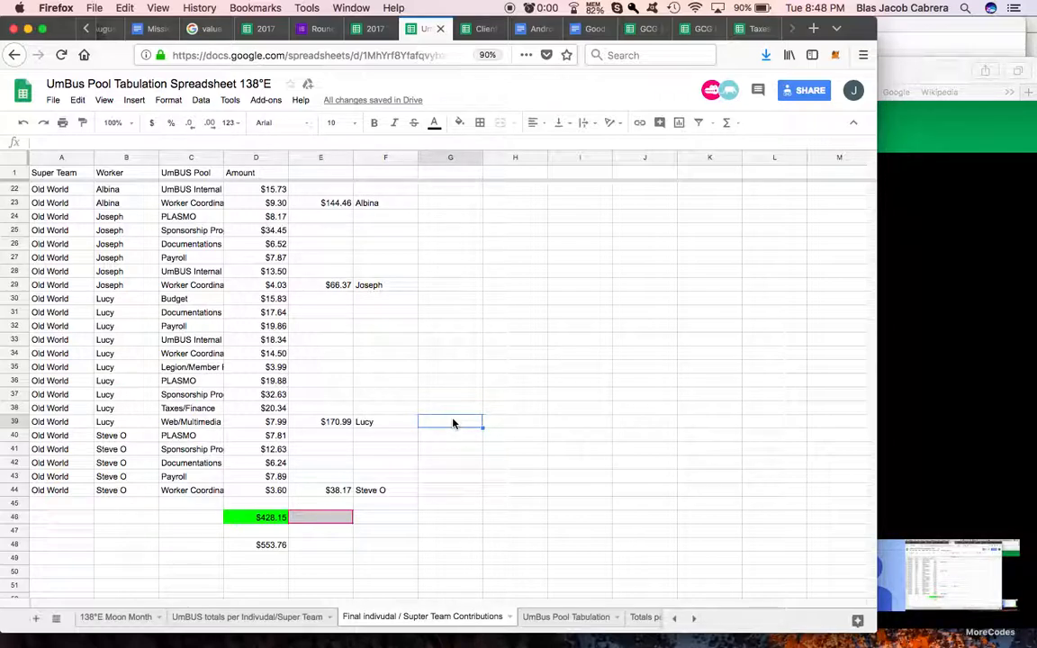
text(Net)
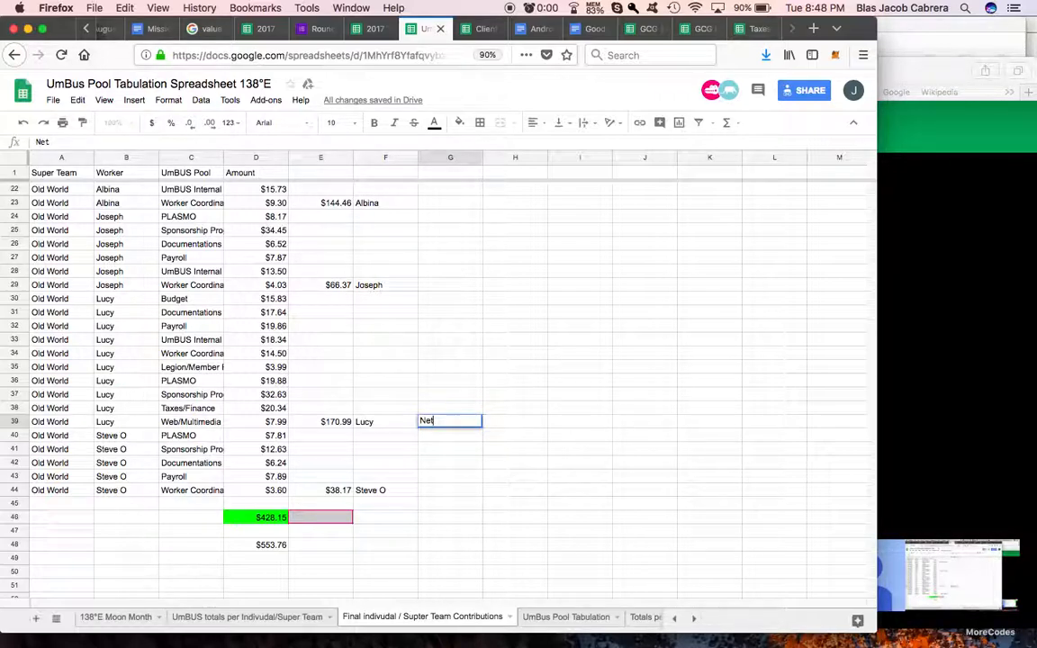
text( Posi)
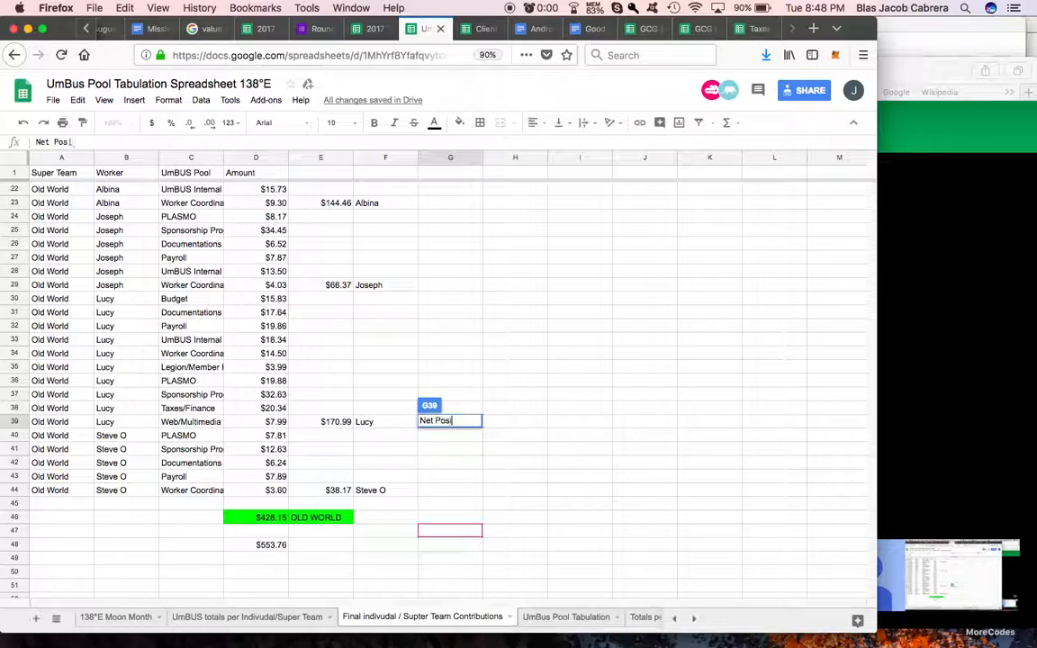
text(tive Revenue)
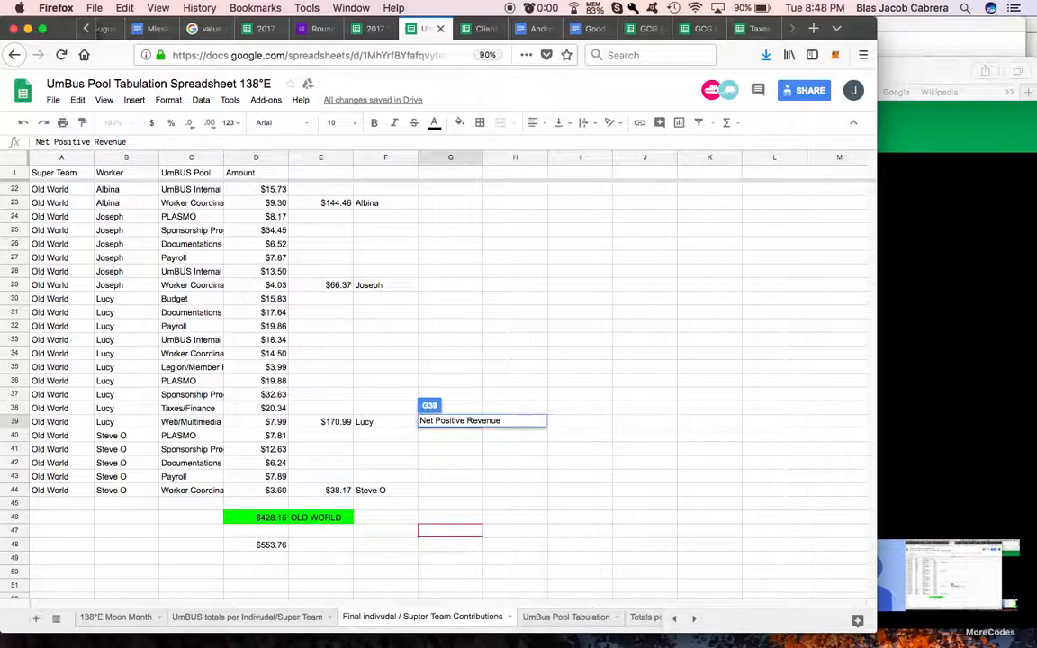
text( vs. Net Negat)
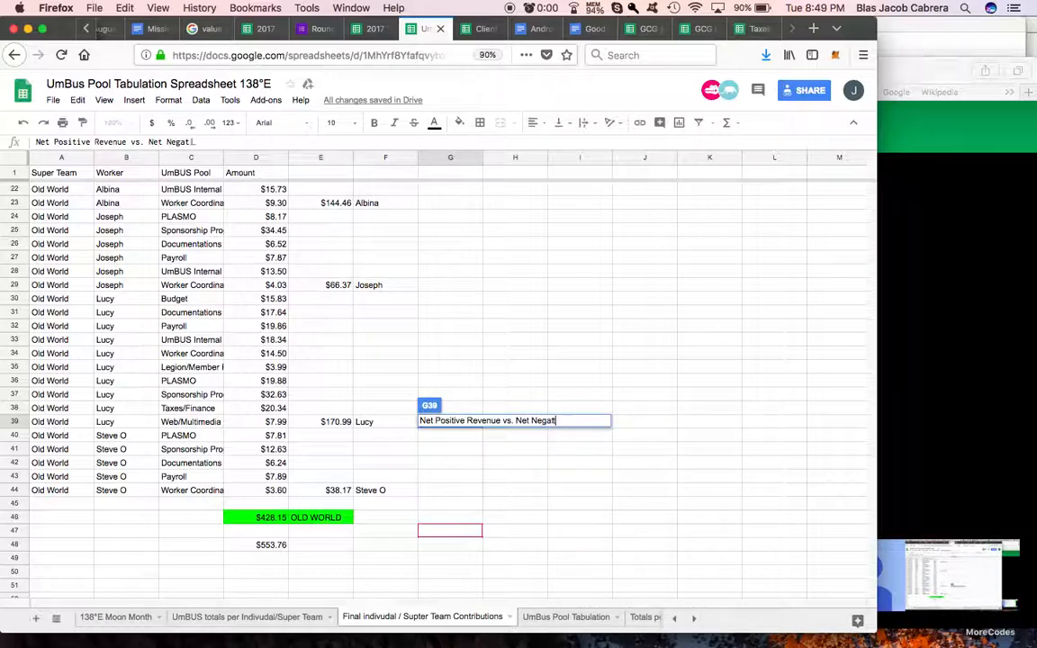
text(ive Loss)
click(538, 457)
Step: Enter the sample amount $300 in J39, on the same row as the net revenue note
click(618, 427)
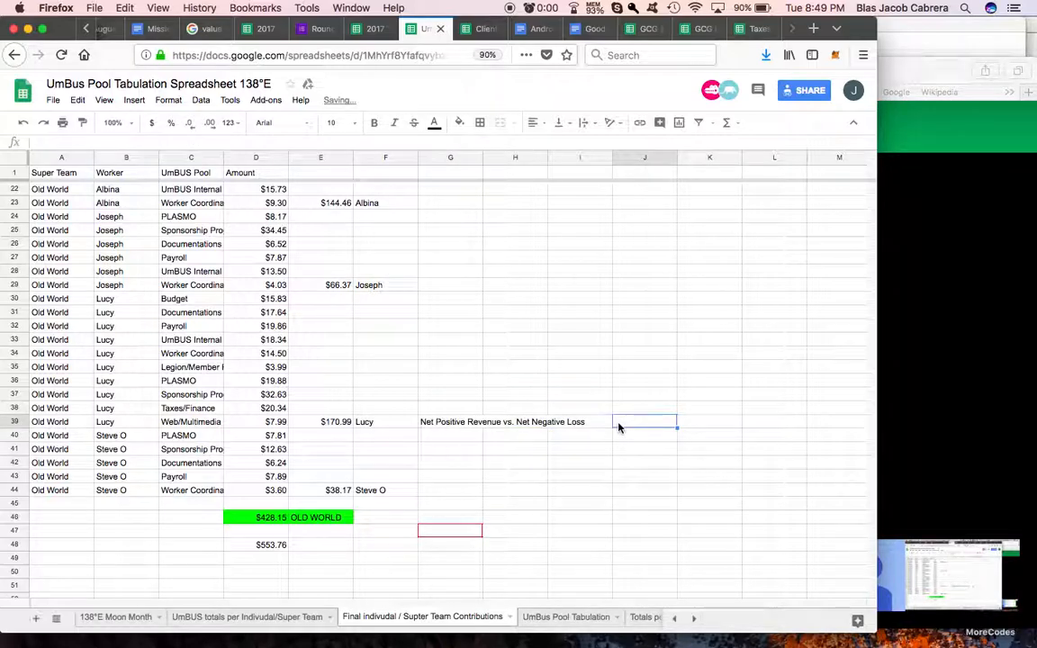
text($300)
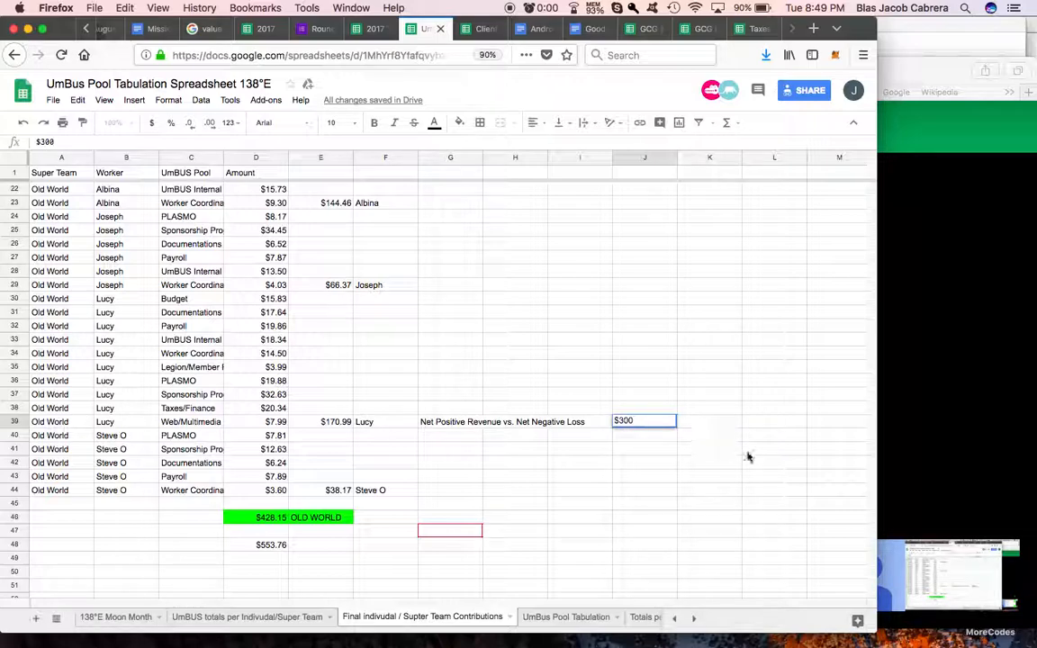
key(Return)
Step: Calculate the worker's net result in K39 by subtracting the sample amount from the worker's total with =E39-J39
click(721, 419)
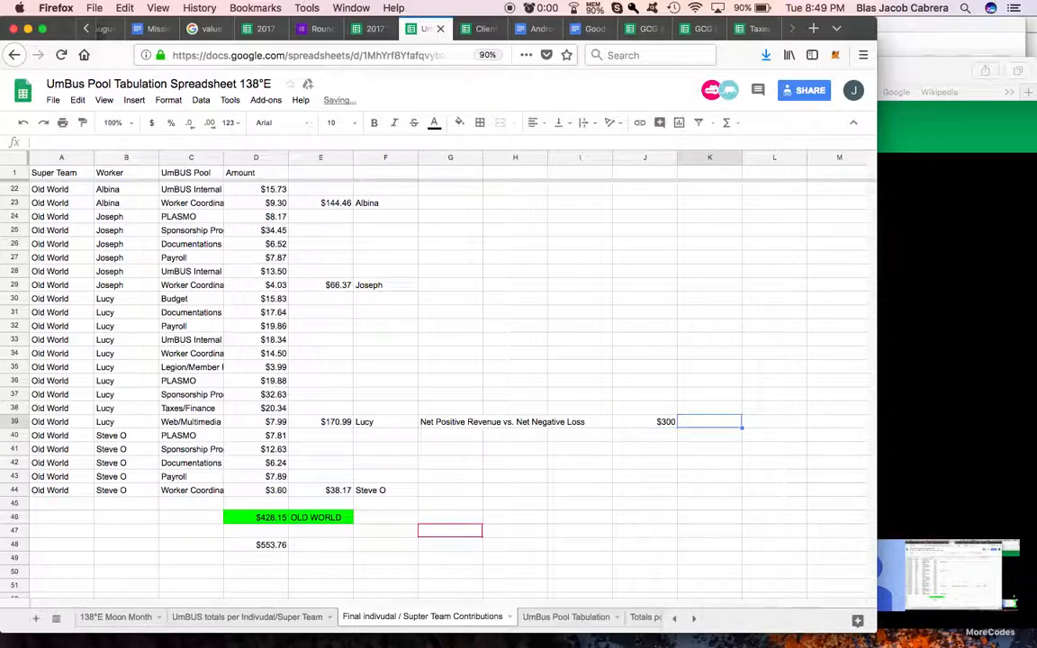
text(=)
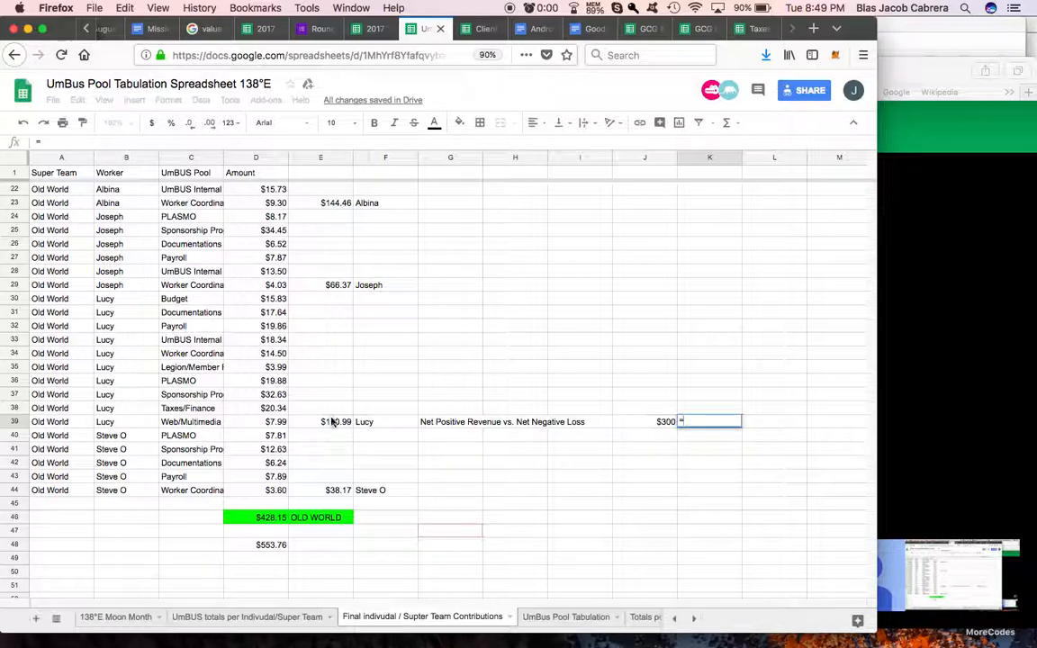
click(332, 423)
text(-)
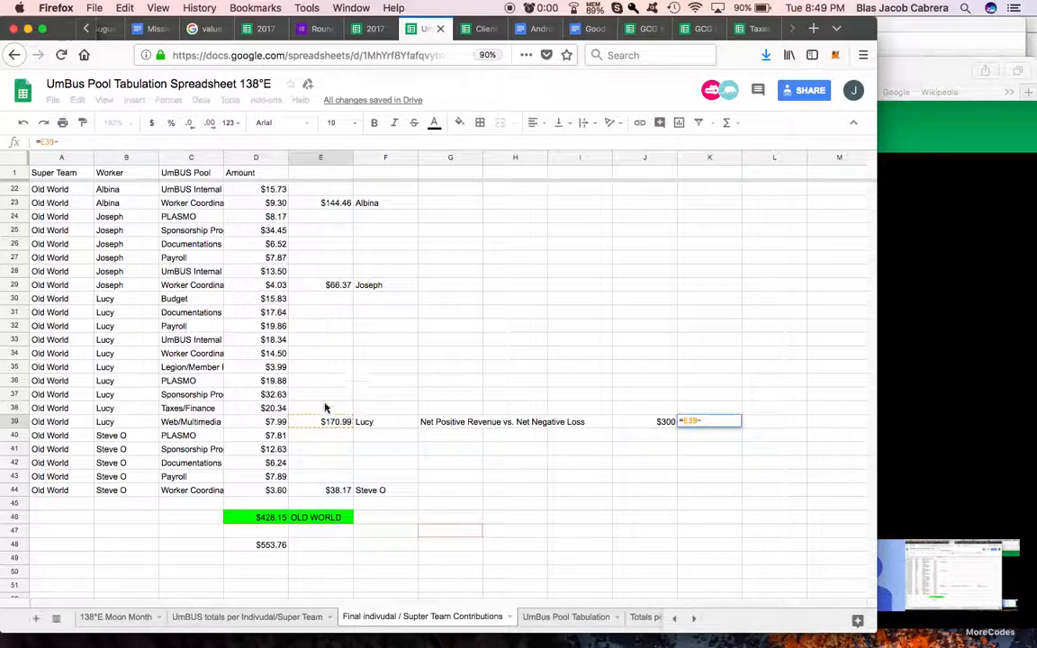
click(657, 422)
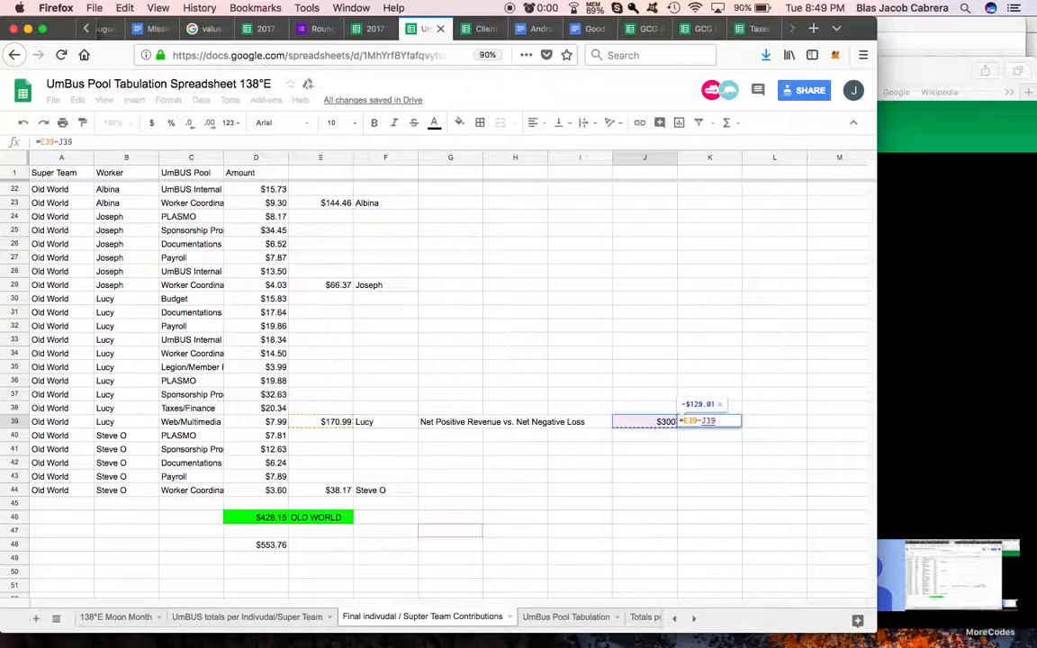
key(Return)
click(710, 422)
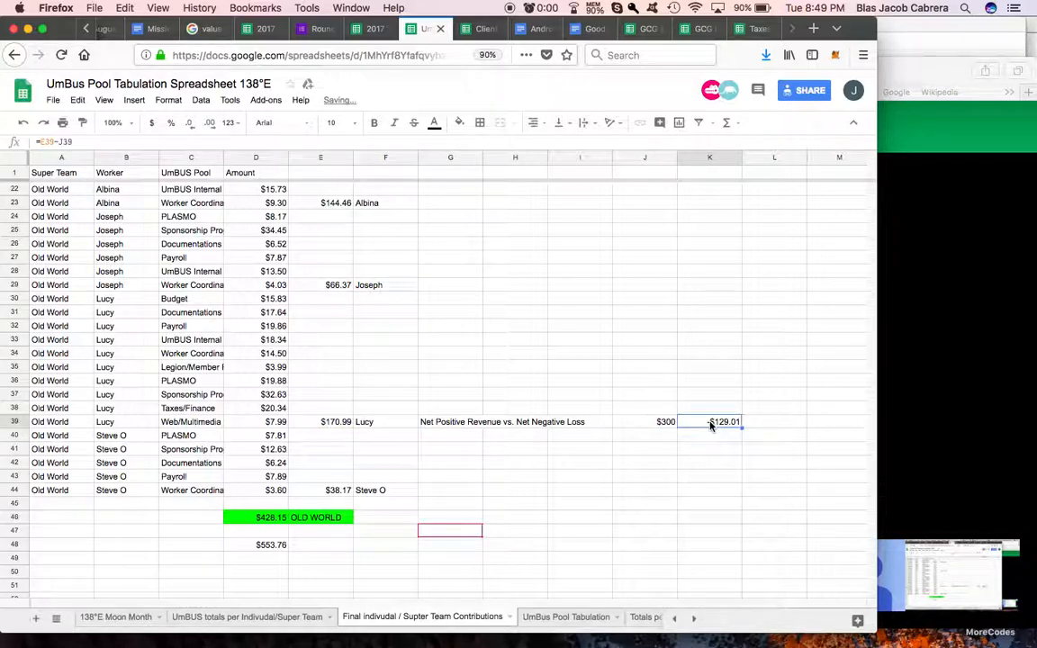
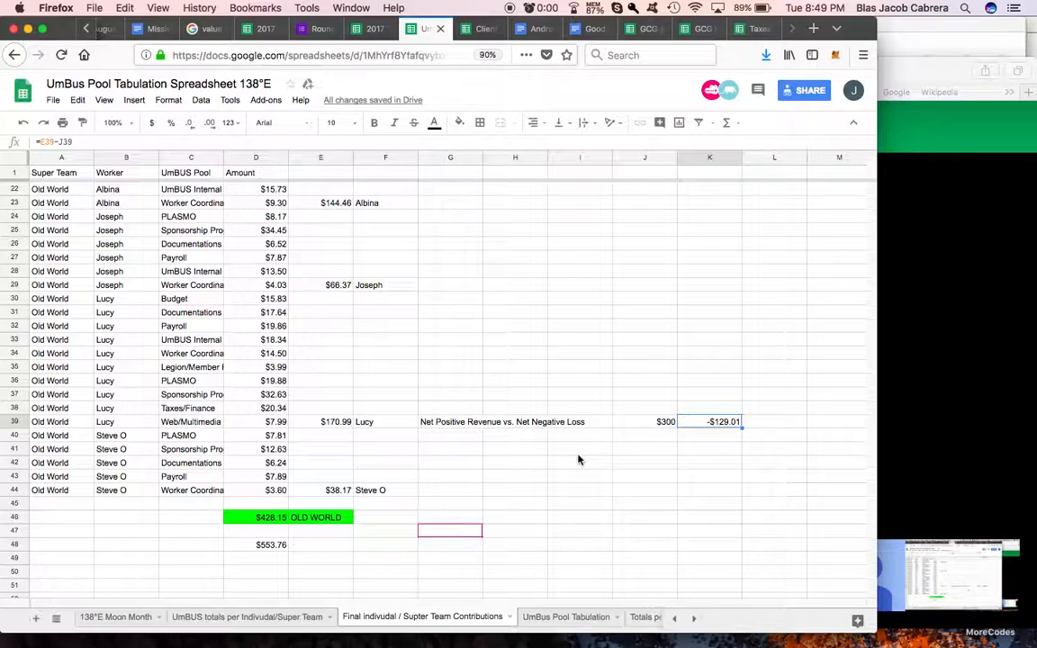
Step: Calculate the net result as a share of the sample amount in L39 with =K39/J39, formatted as a percentage
click(774, 425)
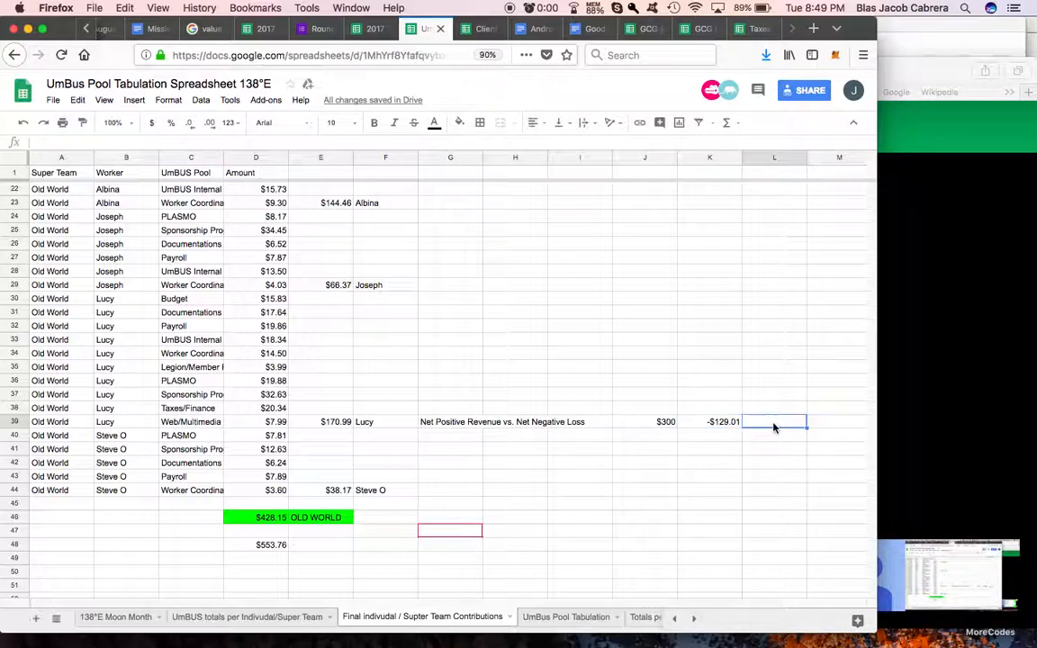
text(=)
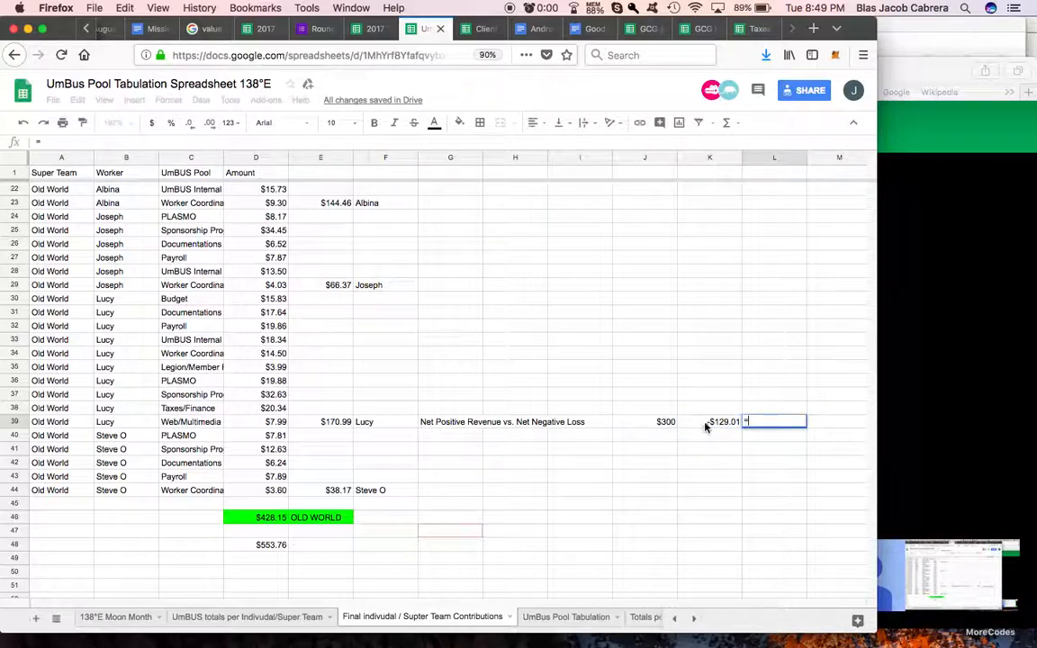
click(705, 424)
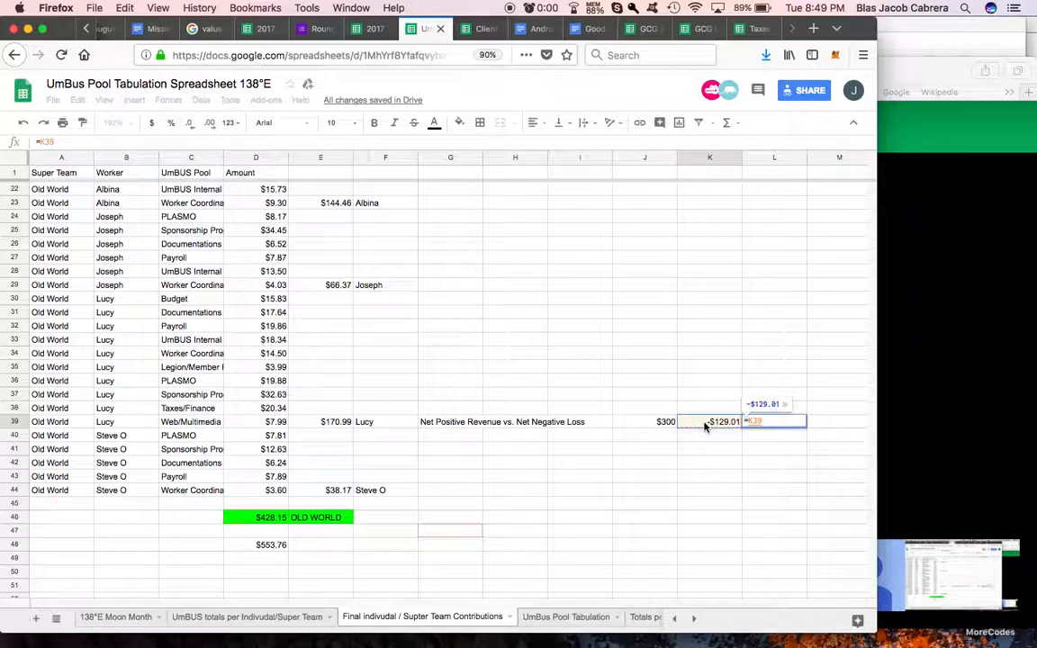
text(-)
click(660, 423)
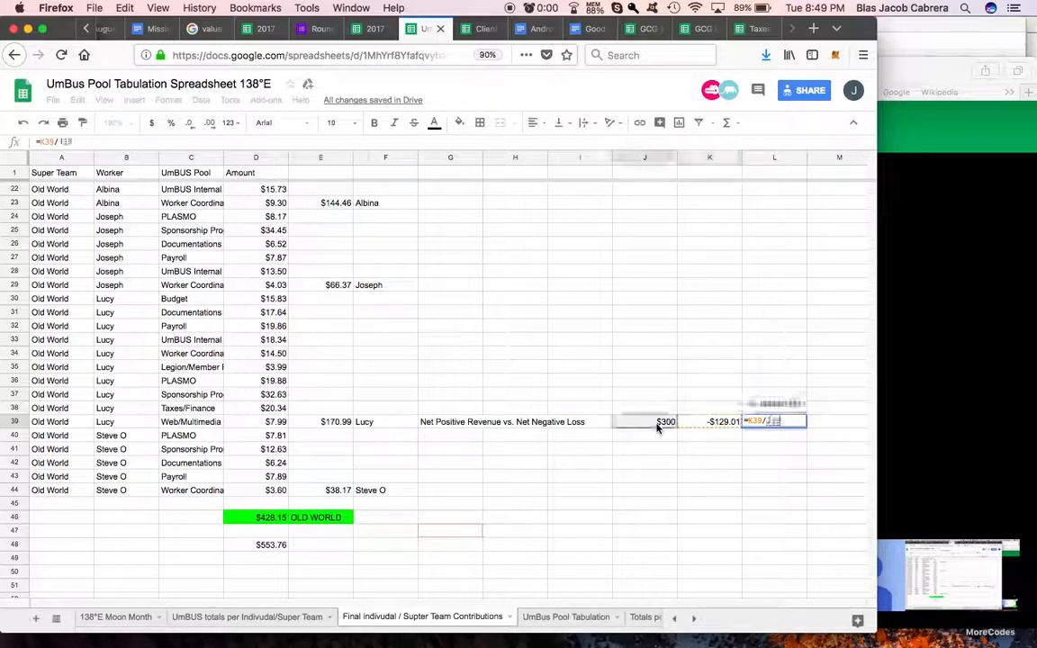
key(Return)
click(783, 424)
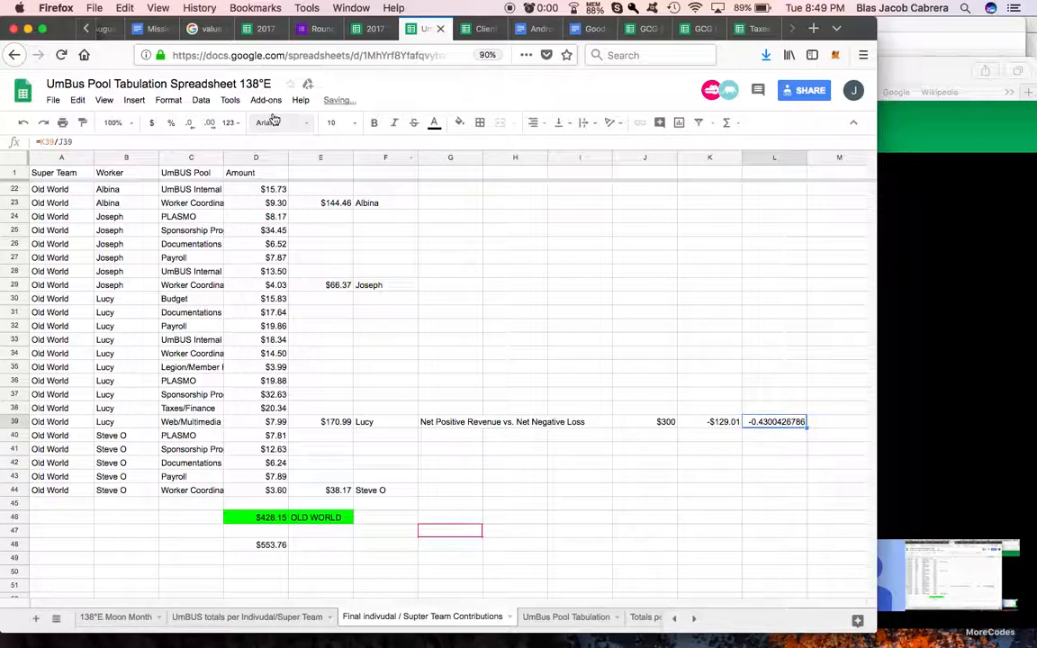
click(171, 122)
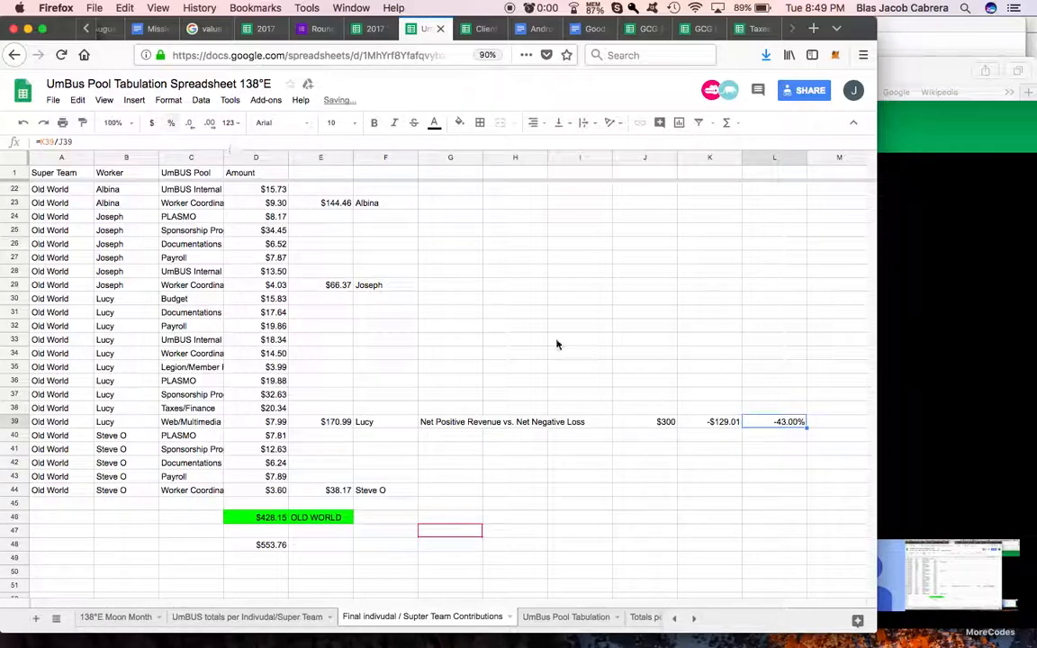
click(579, 464)
click(715, 423)
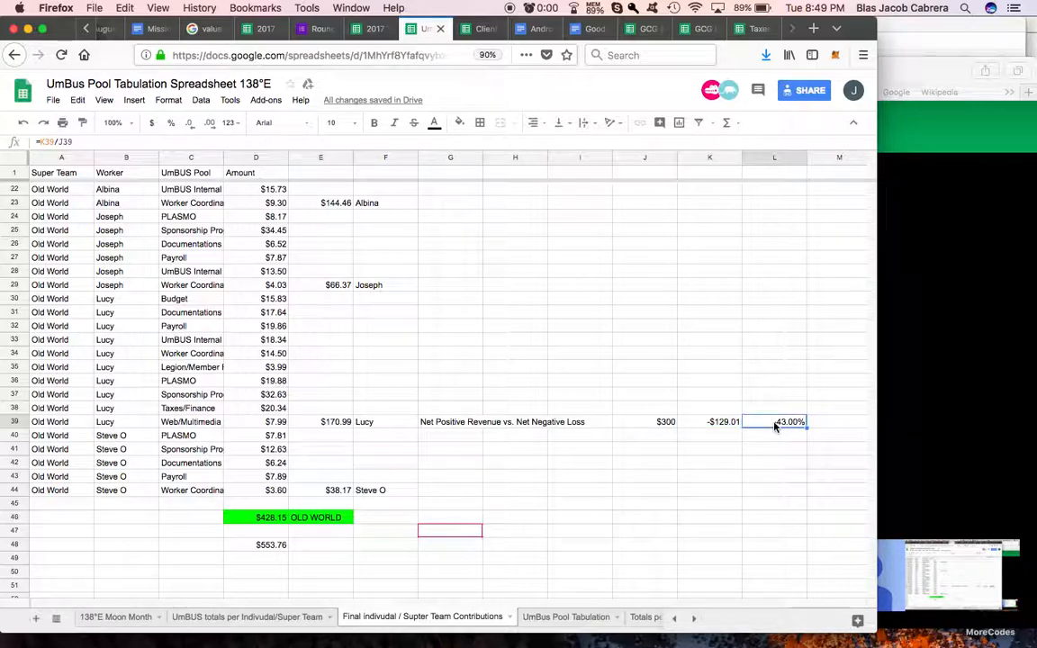
click(711, 423)
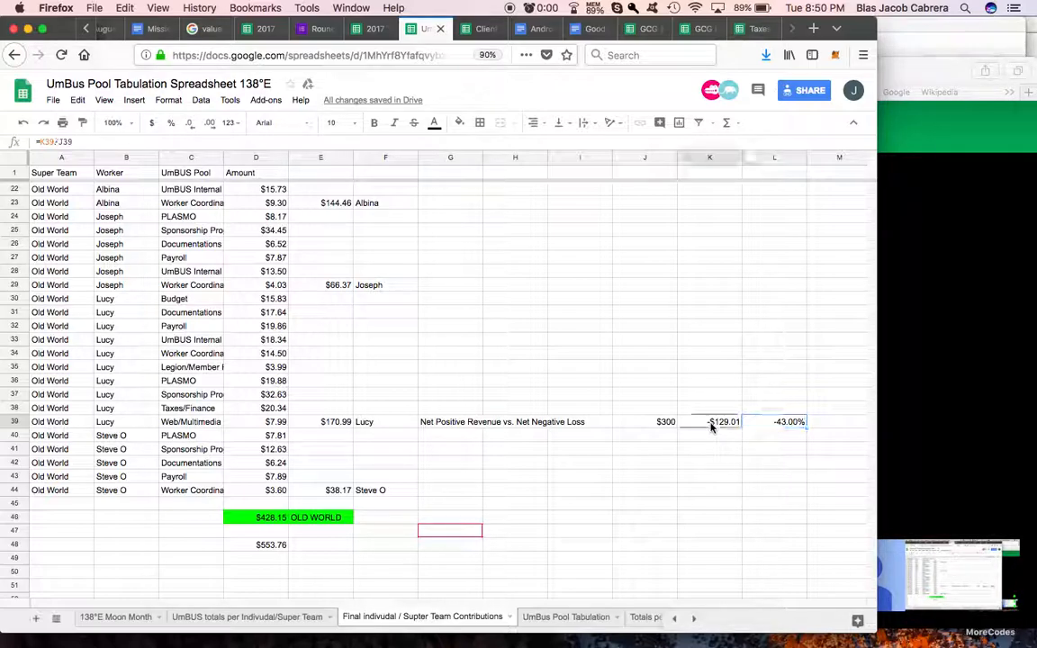
click(667, 425)
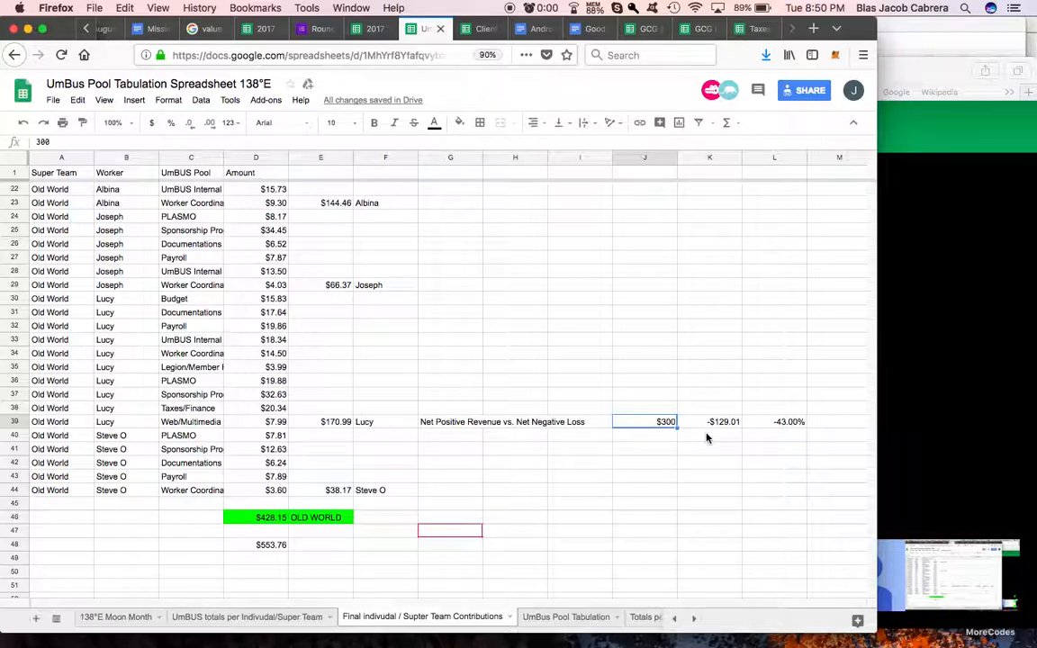
Step: Enter a second sample amount of $250 in J40, directly below the first sample amount
click(671, 440)
text($)
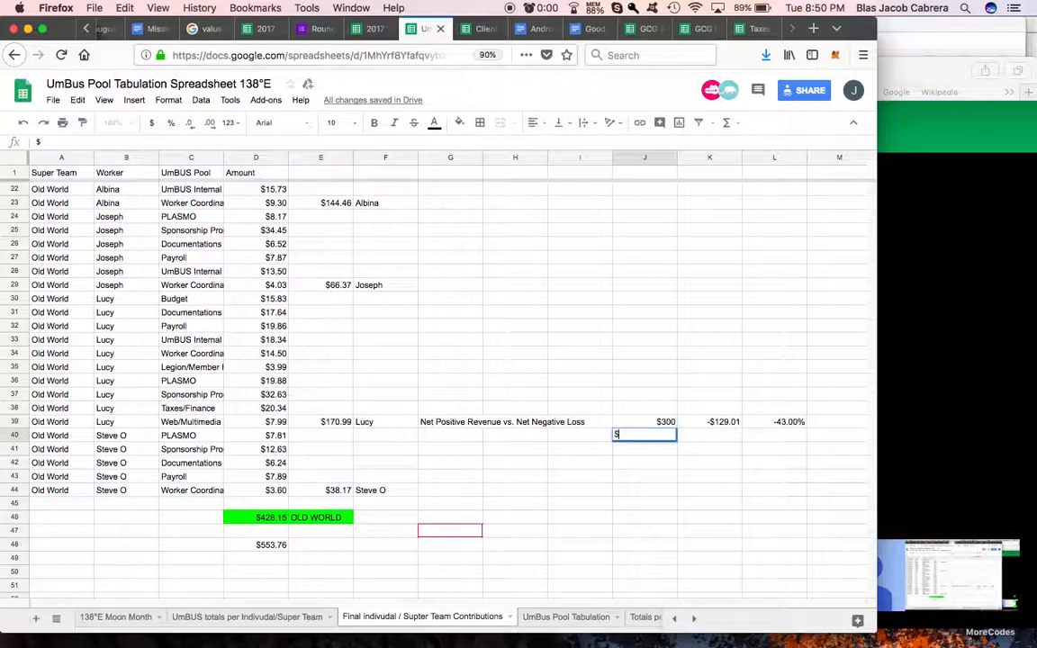
text(250)
key(Tab)
Step: Enter a net result of -250 in K40 and format it as currency
text($0)
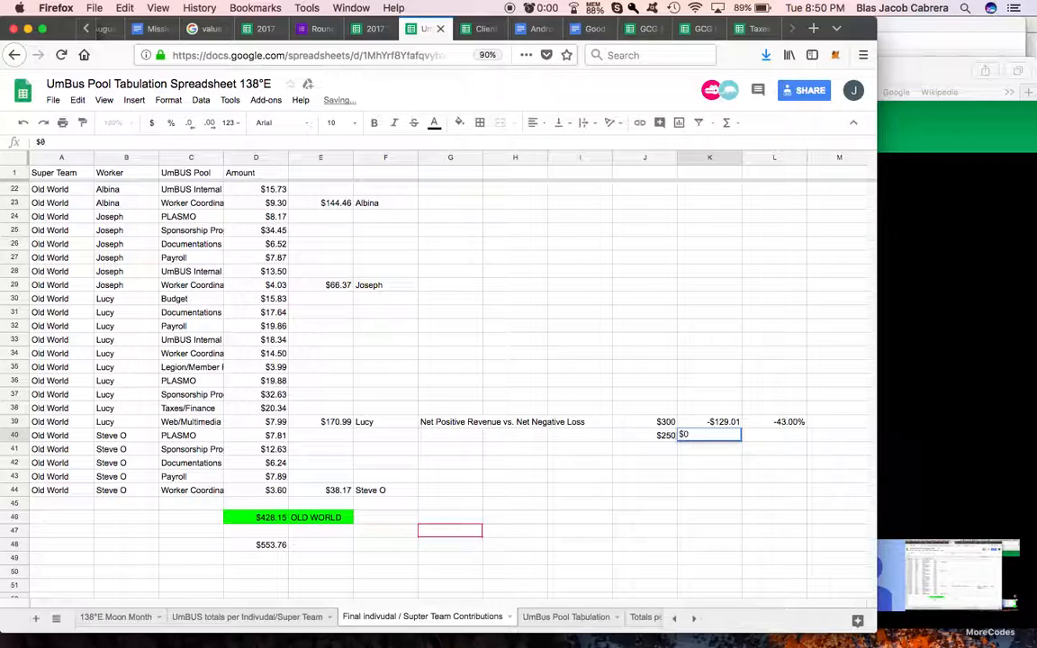
key(BackSpace)
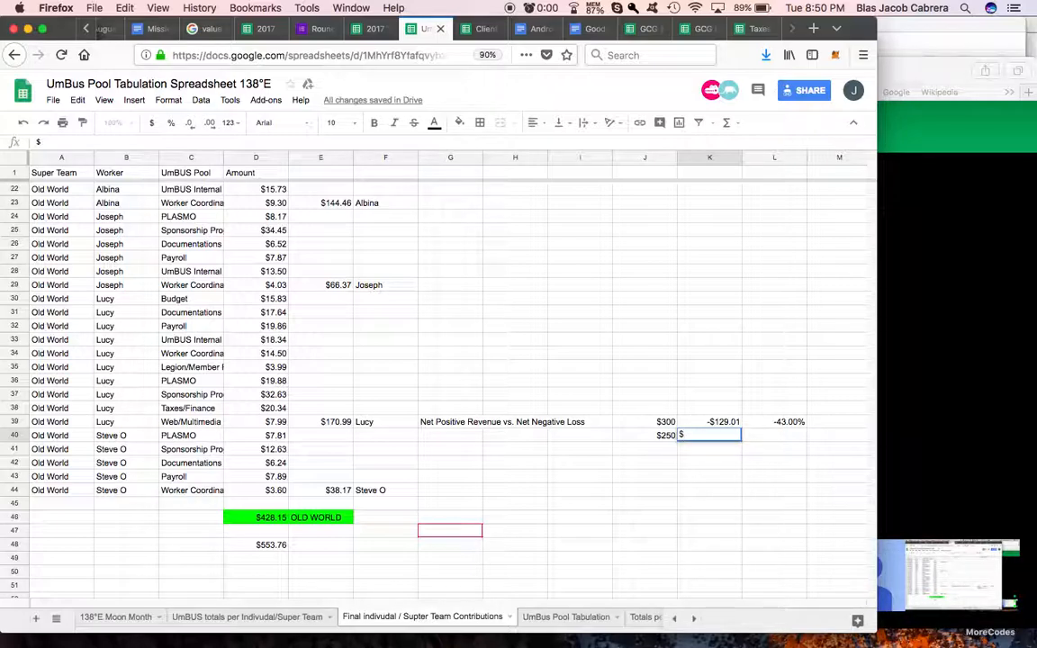
key(BackSpace)
text(-250)
key(Return)
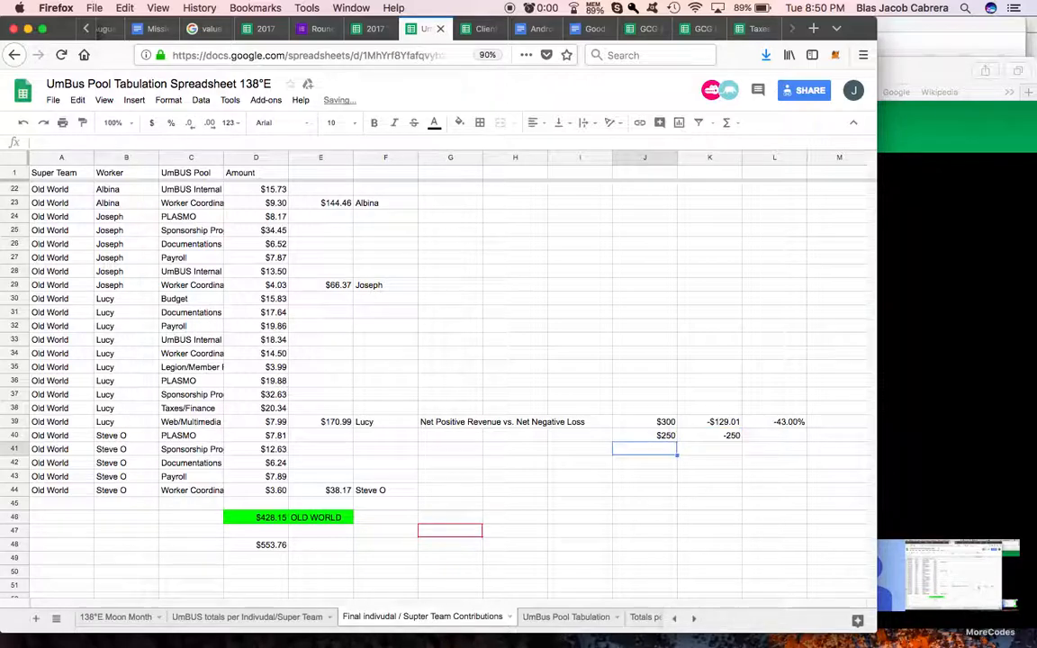
click(722, 438)
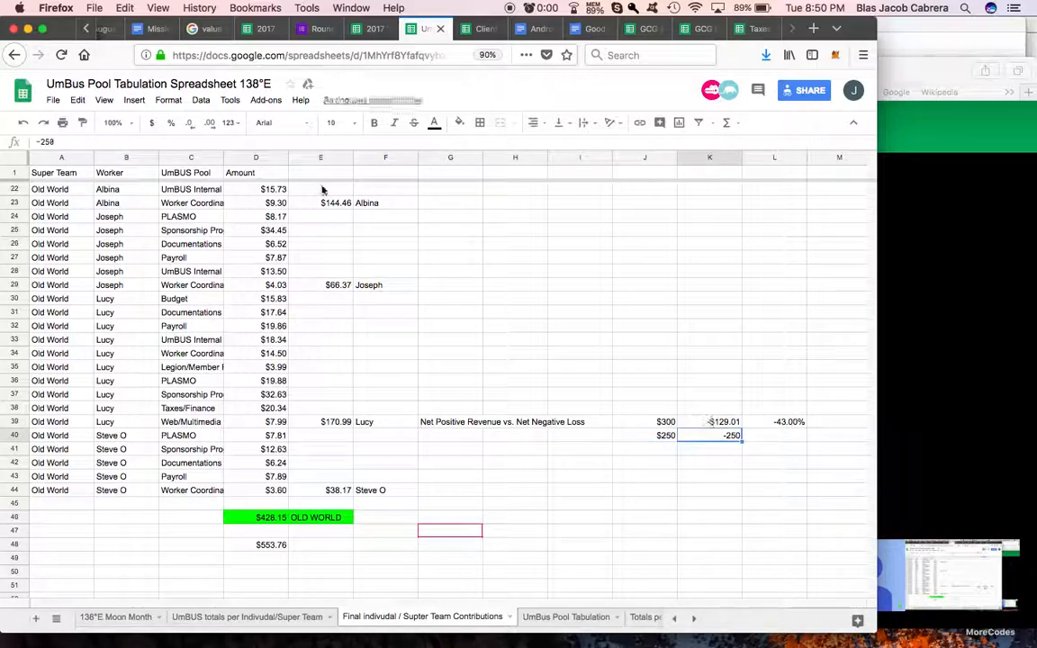
click(152, 127)
Step: Enter =-100% in L40 as the second sample's loss rate and format the cell as a percentage
click(781, 440)
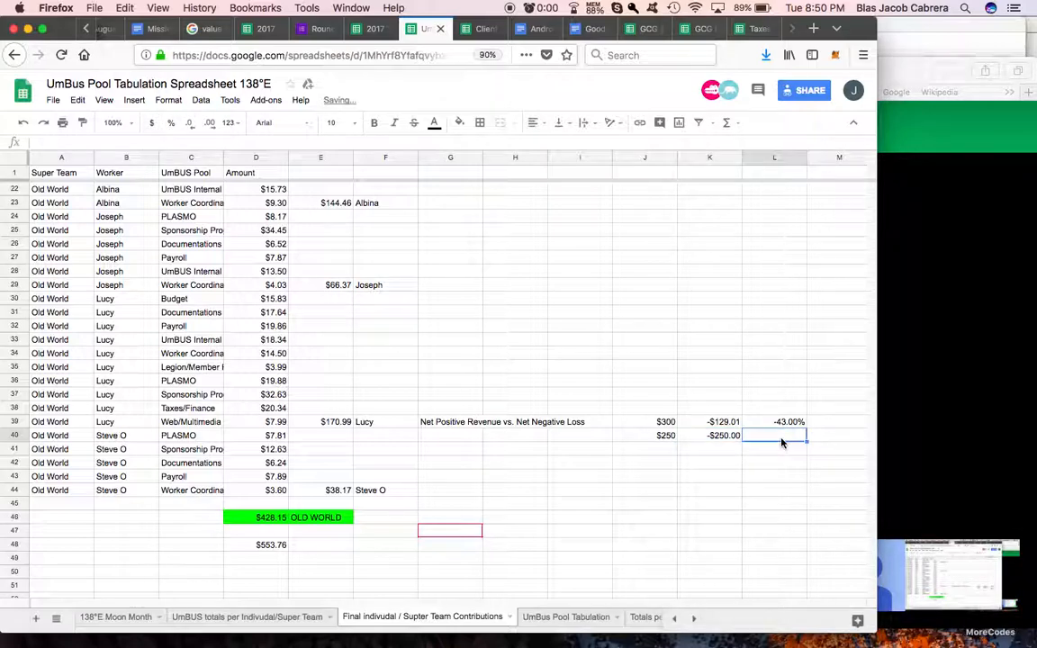
text(=)
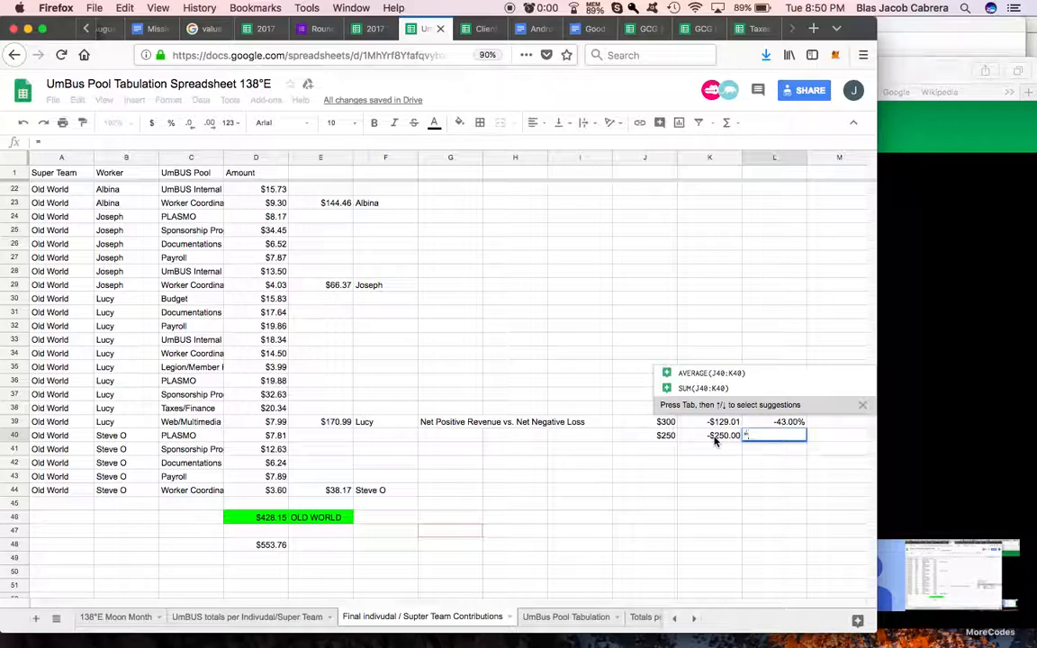
text(1)
key(BackSpace)
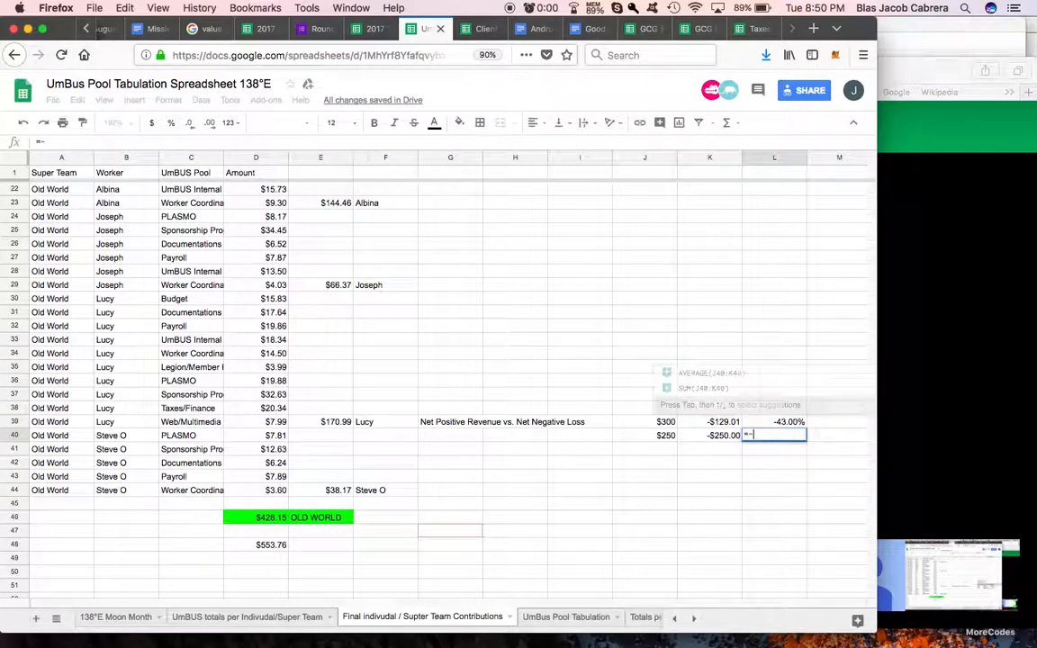
text(-100)
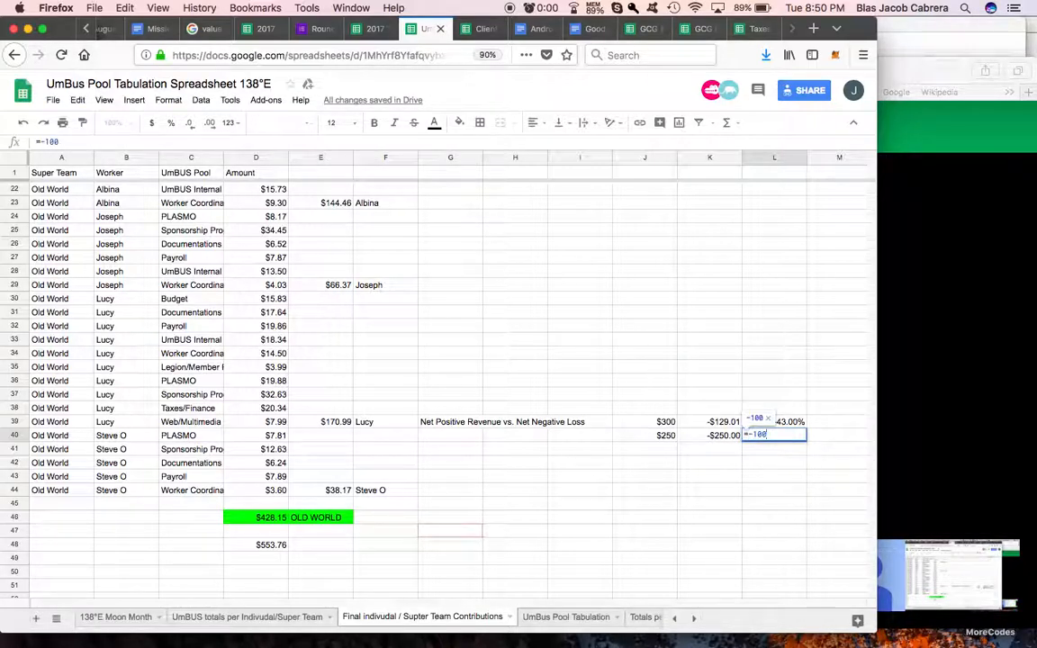
key(Return)
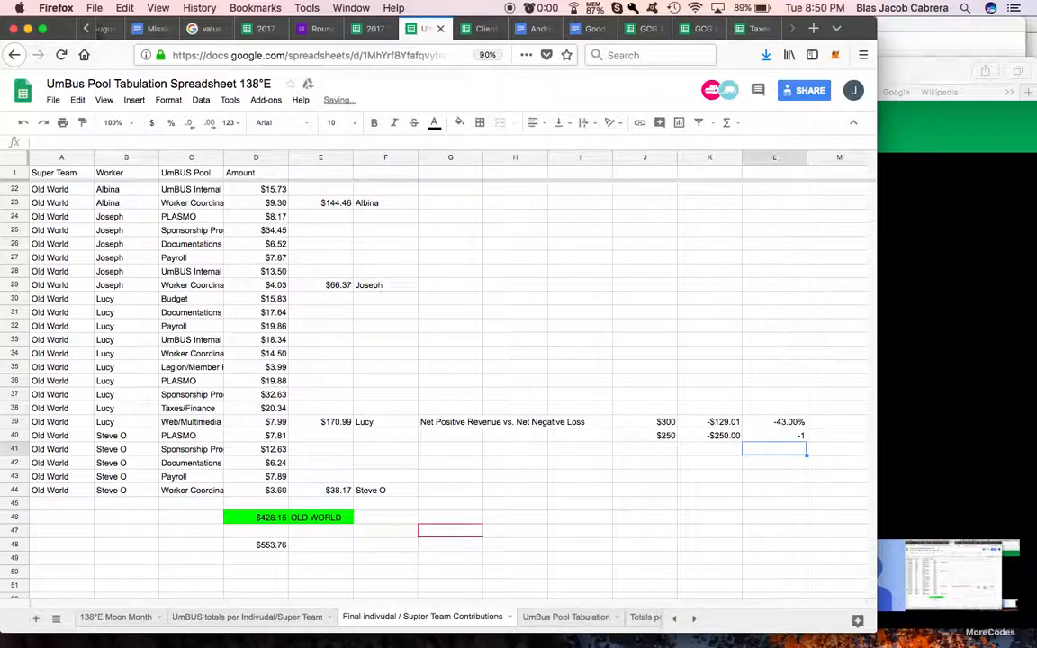
key(Up)
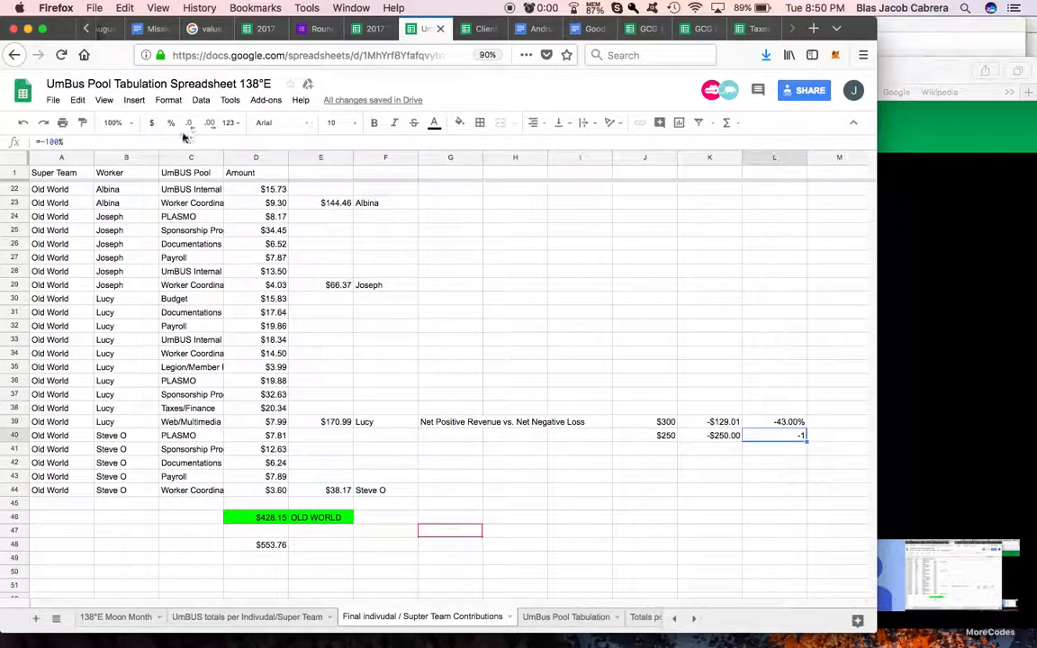
click(172, 123)
click(661, 464)
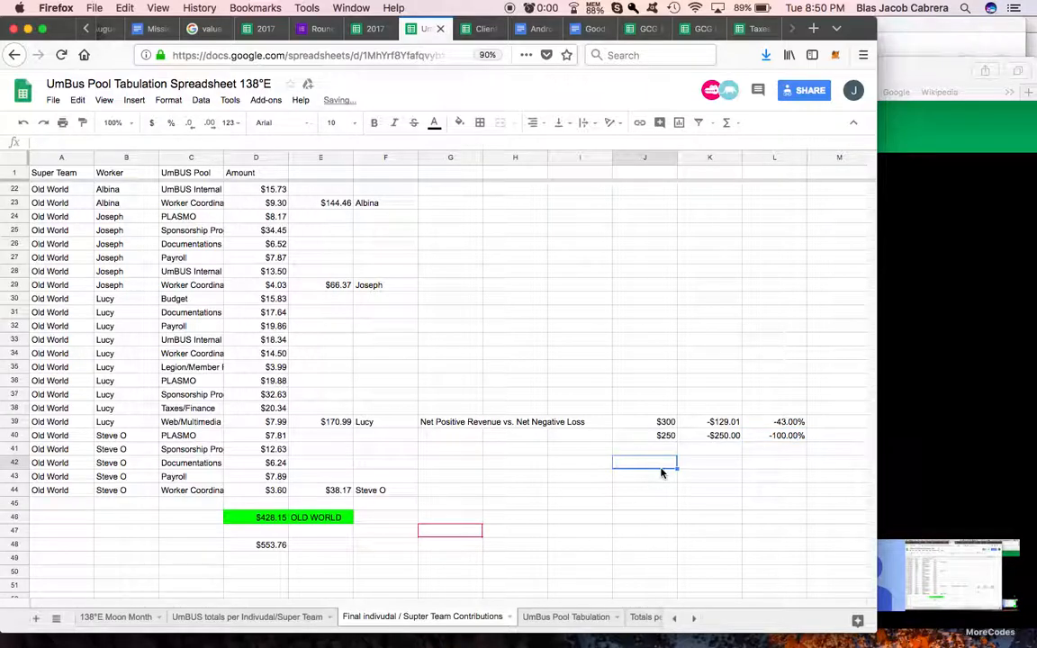
Step: Compare the sample amounts, net results and percentages of the two examples in J39:L40
click(772, 423)
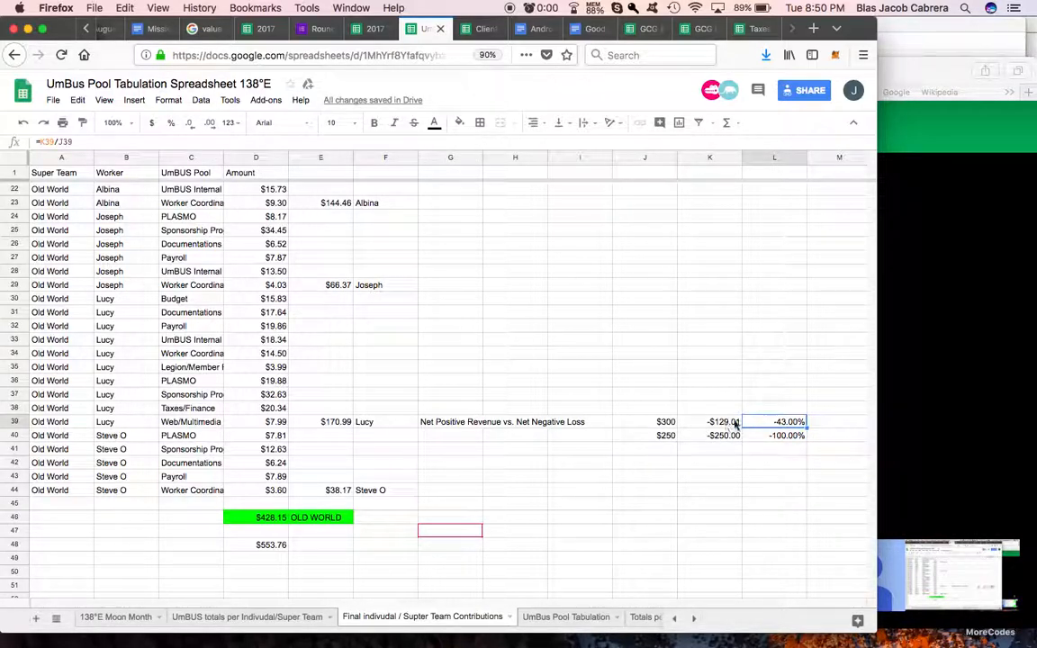
click(734, 427)
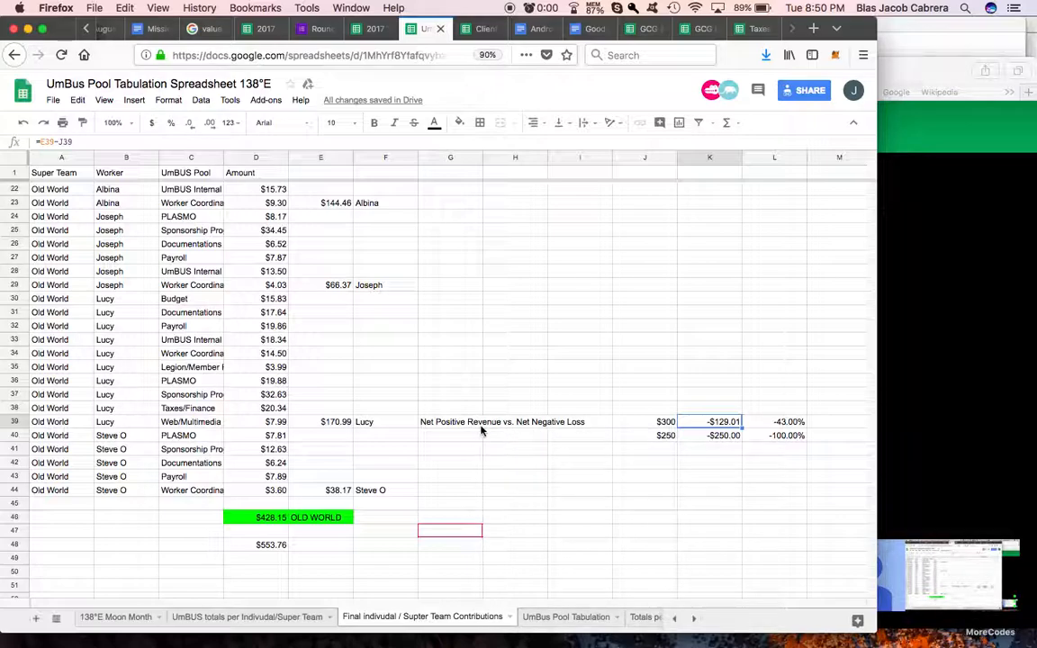
click(780, 425)
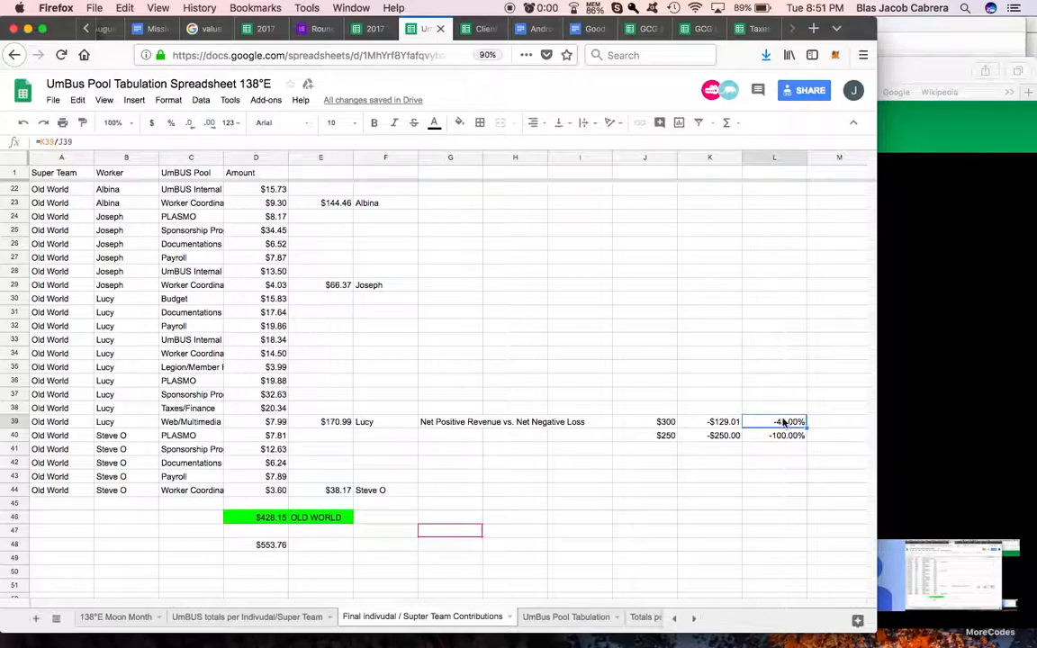
click(778, 438)
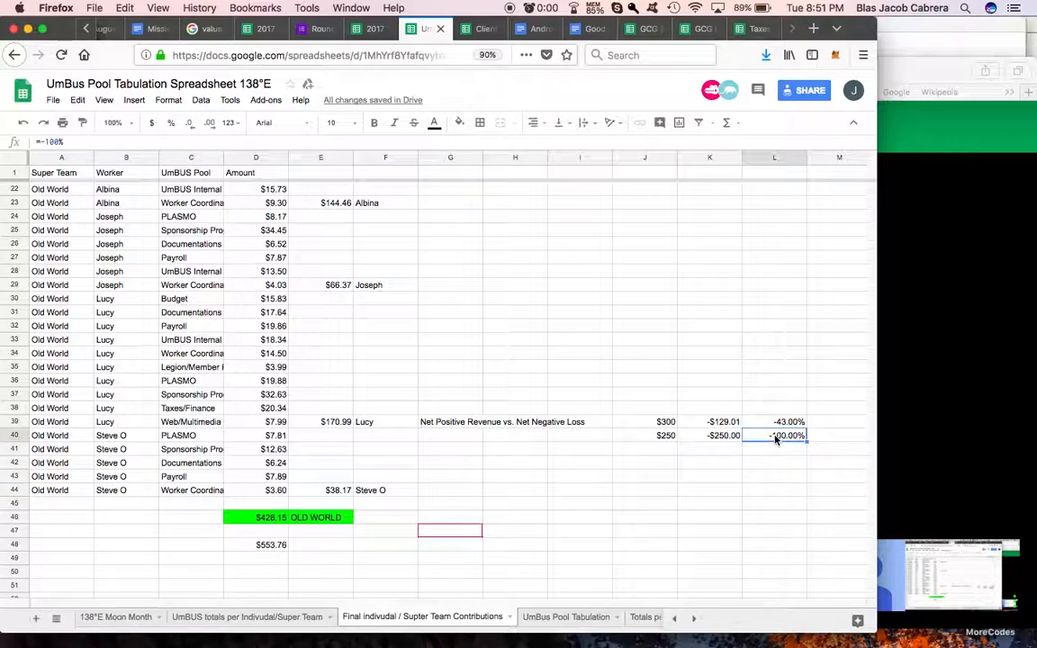
click(777, 426)
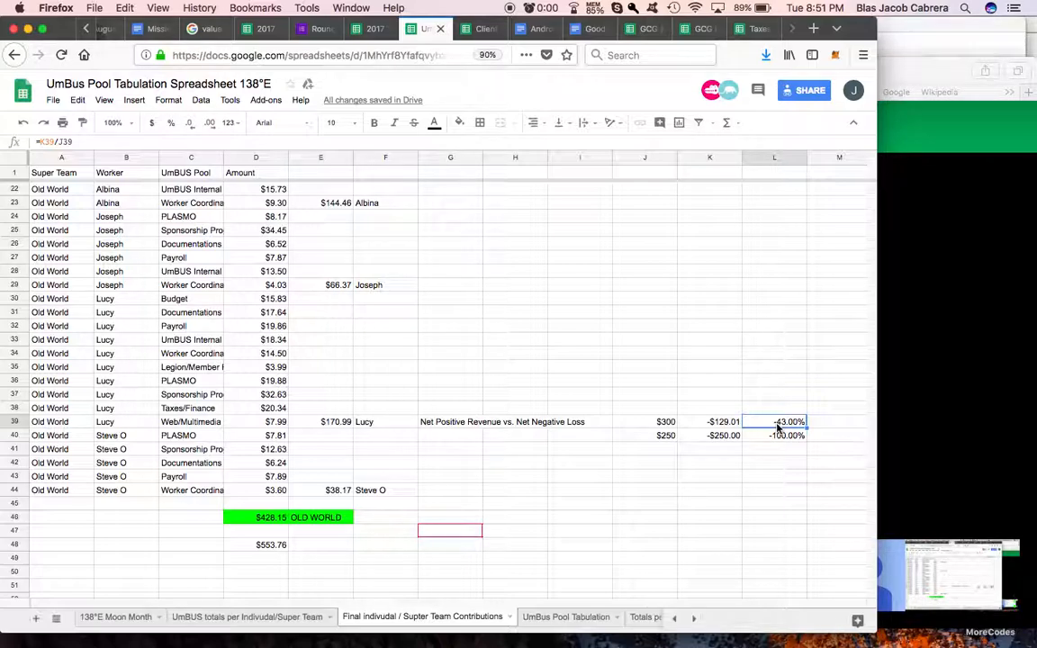
click(670, 436)
shift+click(771, 436)
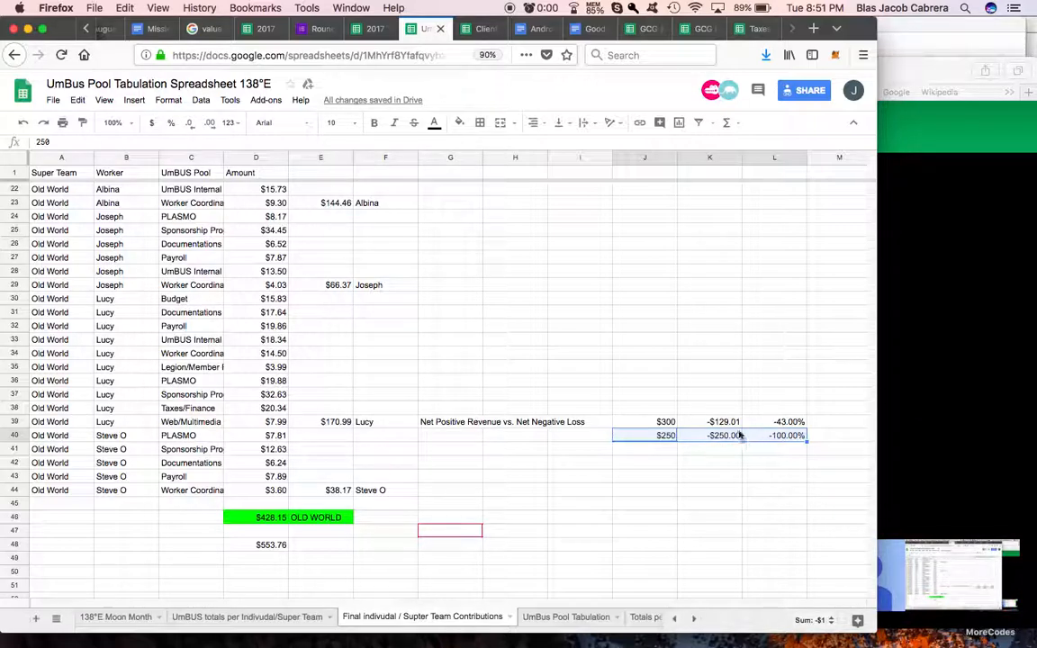
click(666, 422)
shift+click(787, 422)
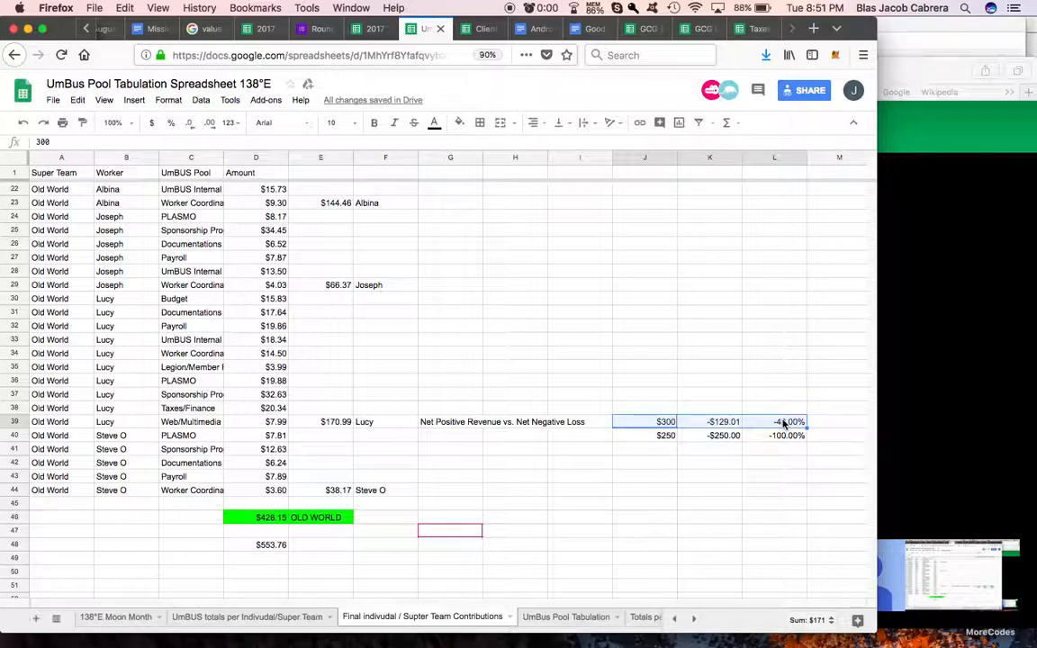
click(818, 423)
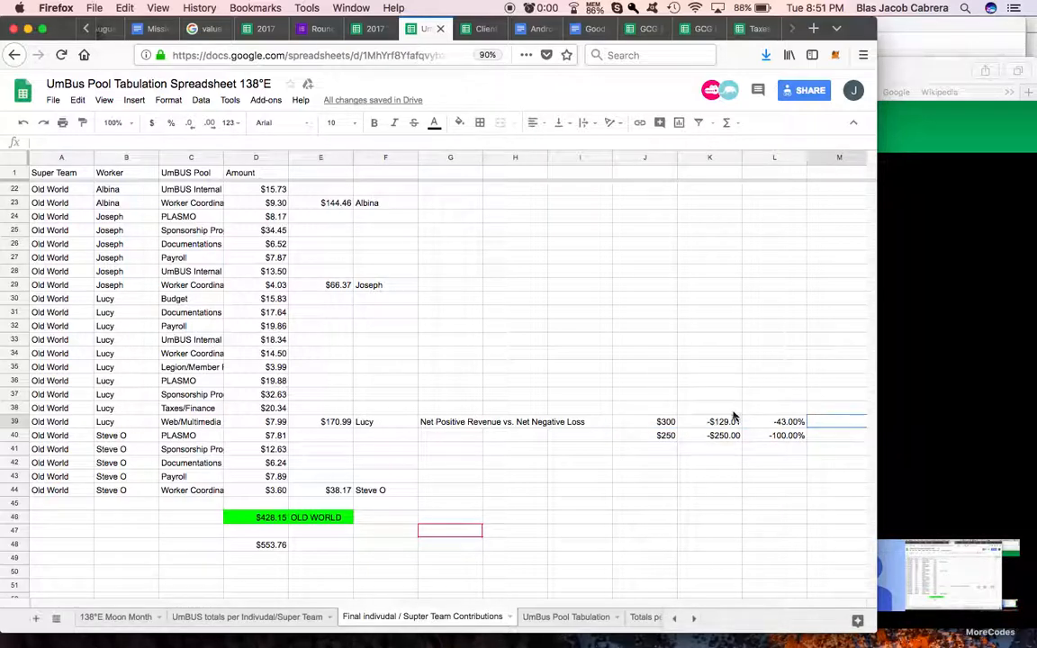
Step: Set up a positive revenue example in row 38 with a sample amount of $300 in J38 and a total of 400 in E38
scroll(734, 418, right, 1)
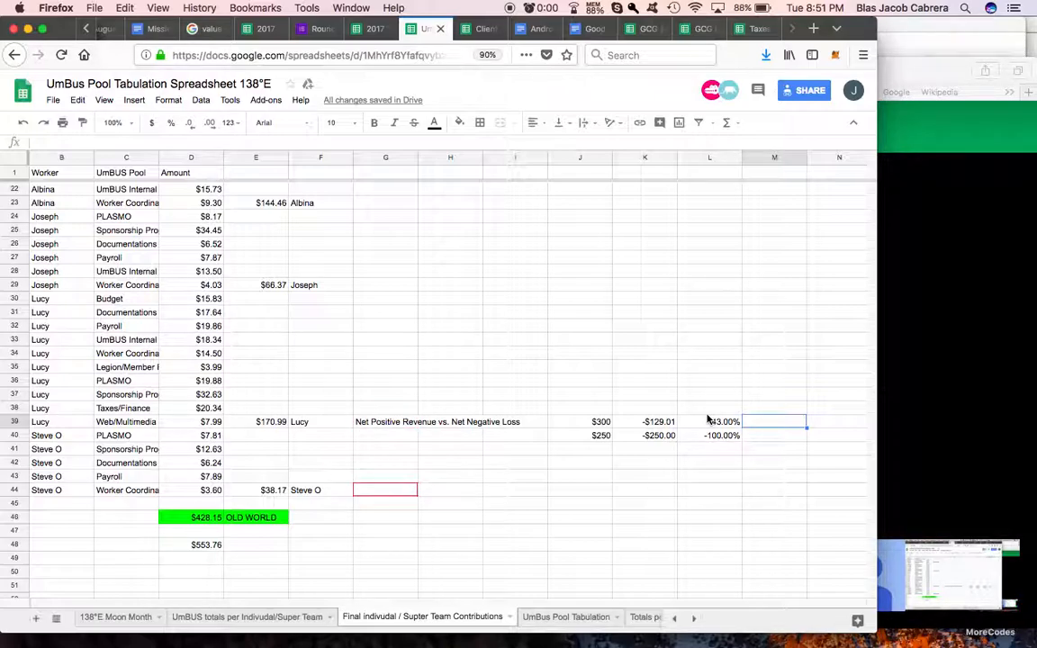
click(591, 412)
text($300)
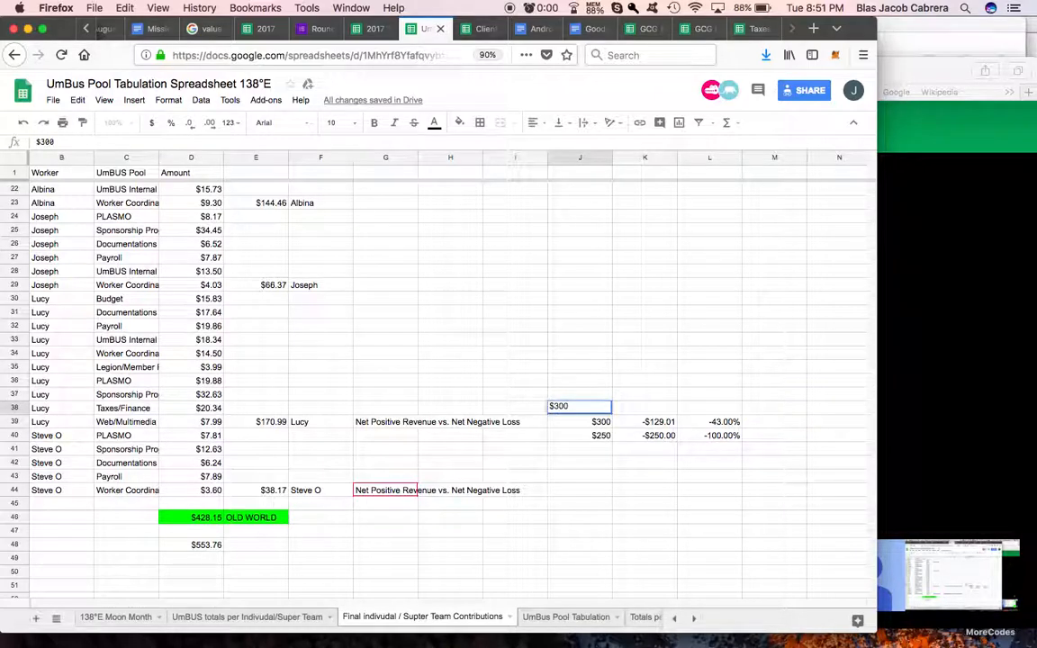
key(Tab)
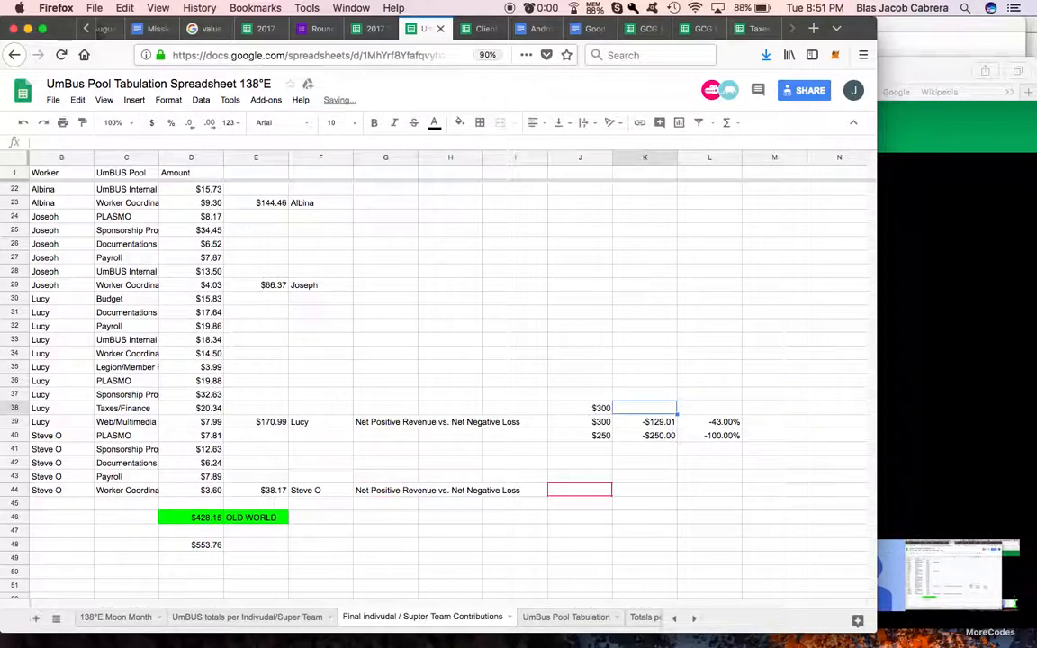
click(275, 411)
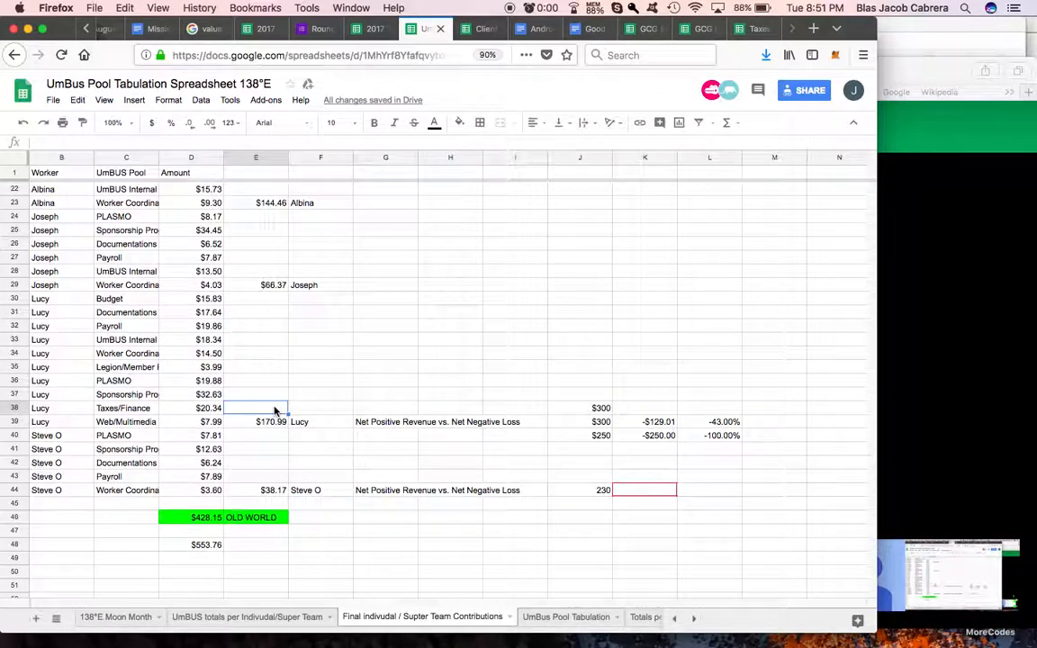
text(400)
key(Return)
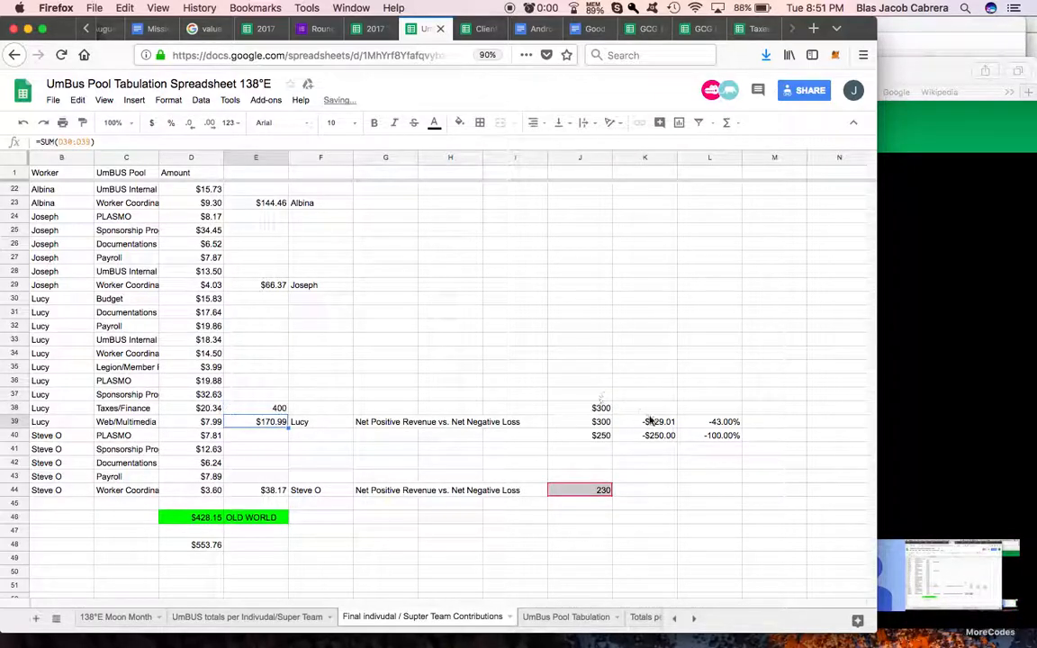
Step: Fill K38 with the positive example's net result of $100 and copy the percentage formula from L39 into L38
click(655, 419)
key(ctrl+c)
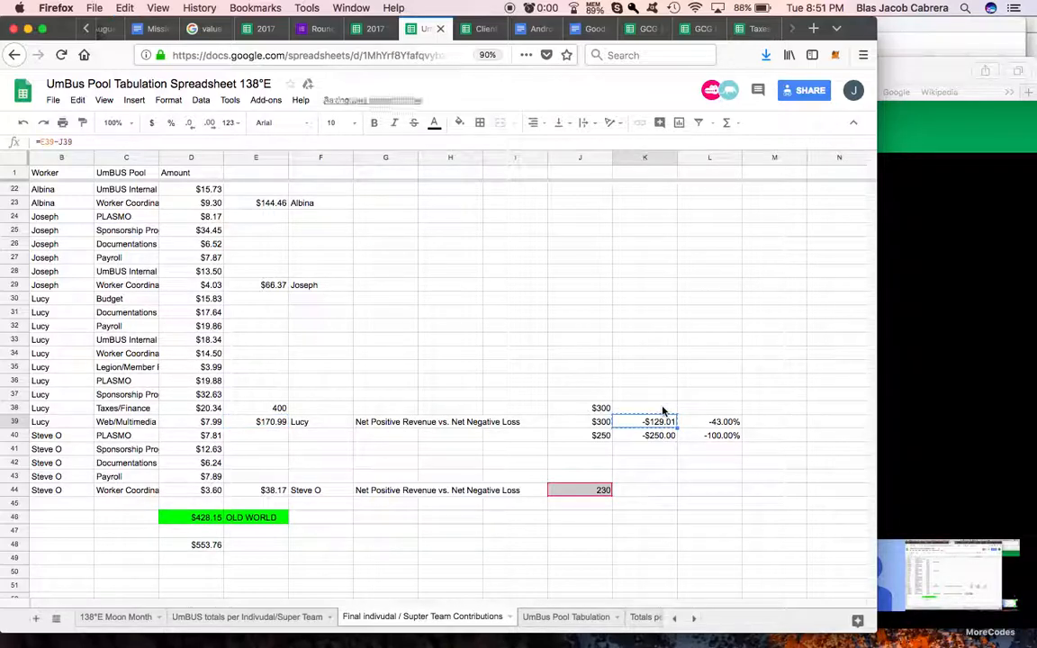
click(668, 410)
text(100)
click(721, 420)
key(ctrl+c)
click(722, 411)
key(ctrl+v)
click(719, 489)
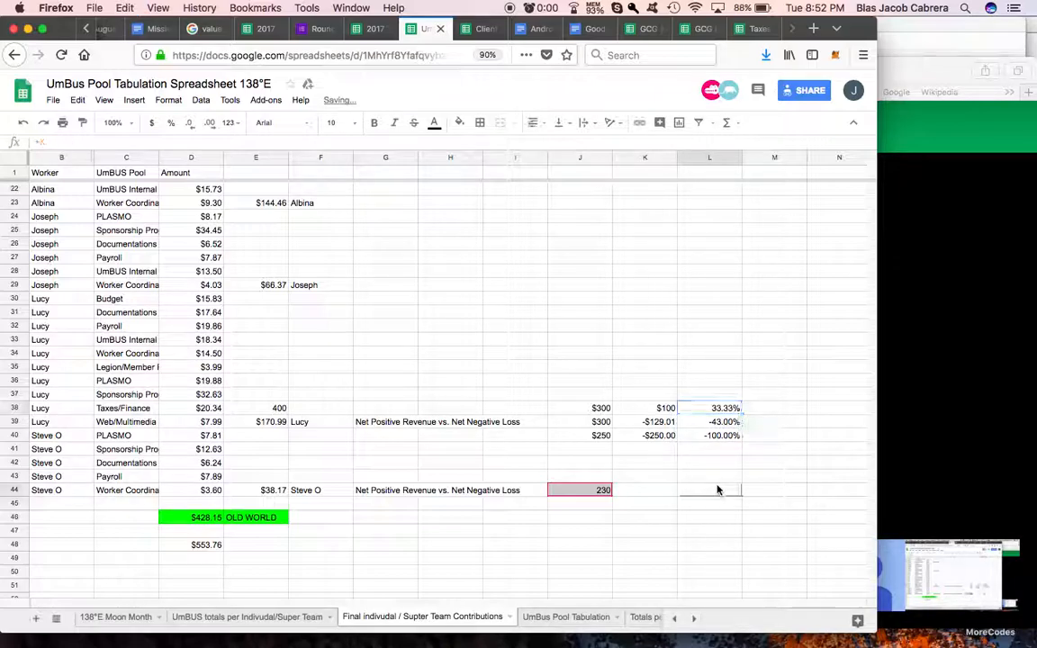
Step: Review the sample amounts, net results and percentages in rows 38 to 44, including the source total in E39
click(720, 410)
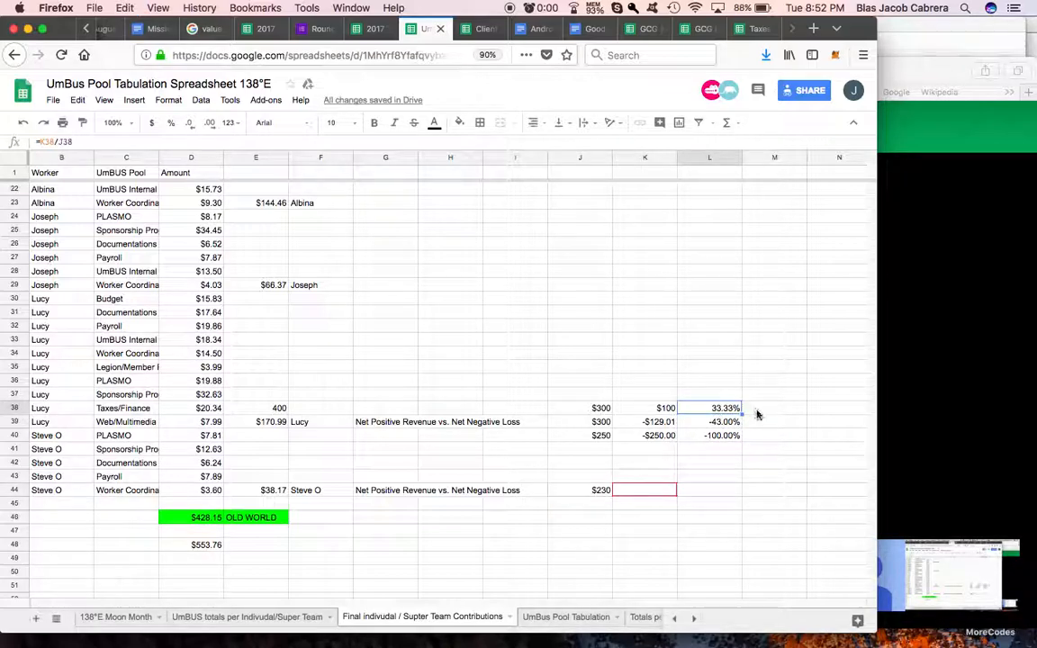
click(757, 411)
click(757, 438)
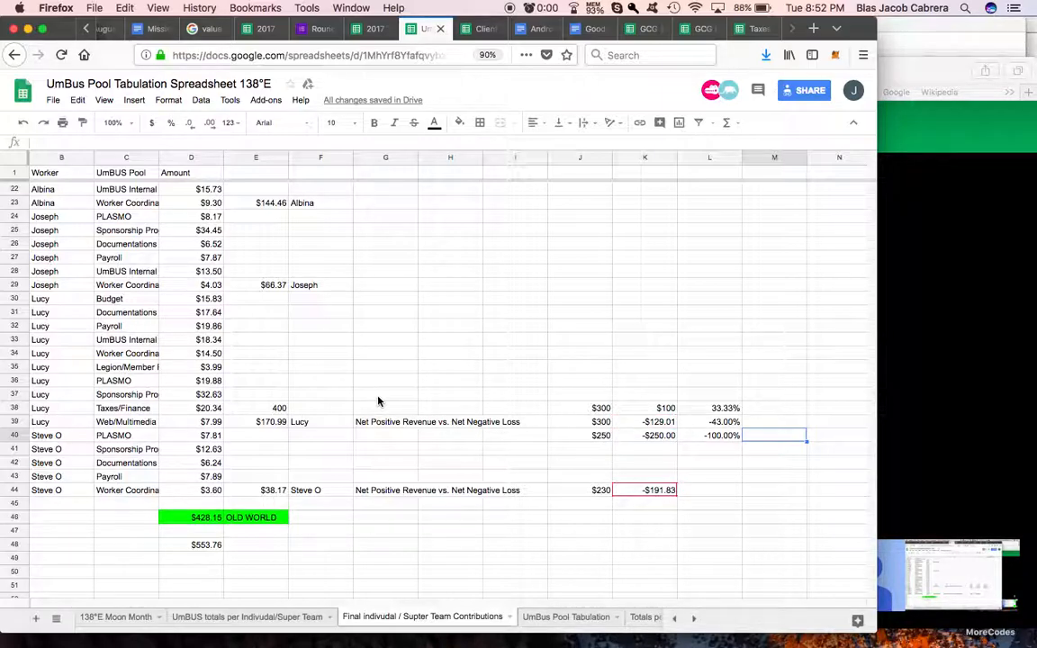
drag(377, 398, 761, 503)
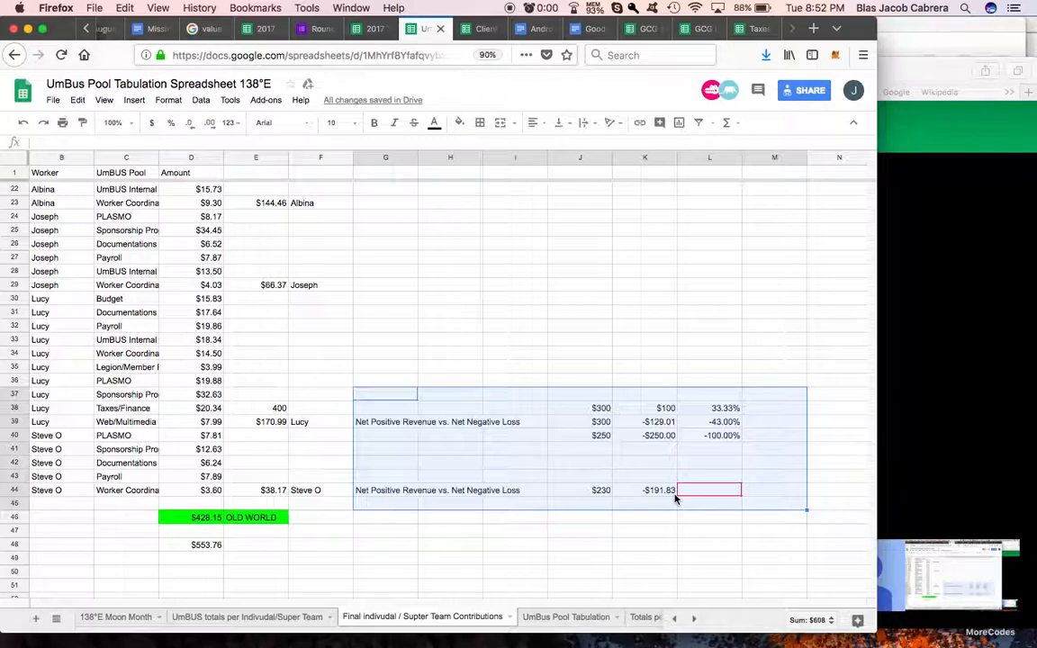
click(591, 465)
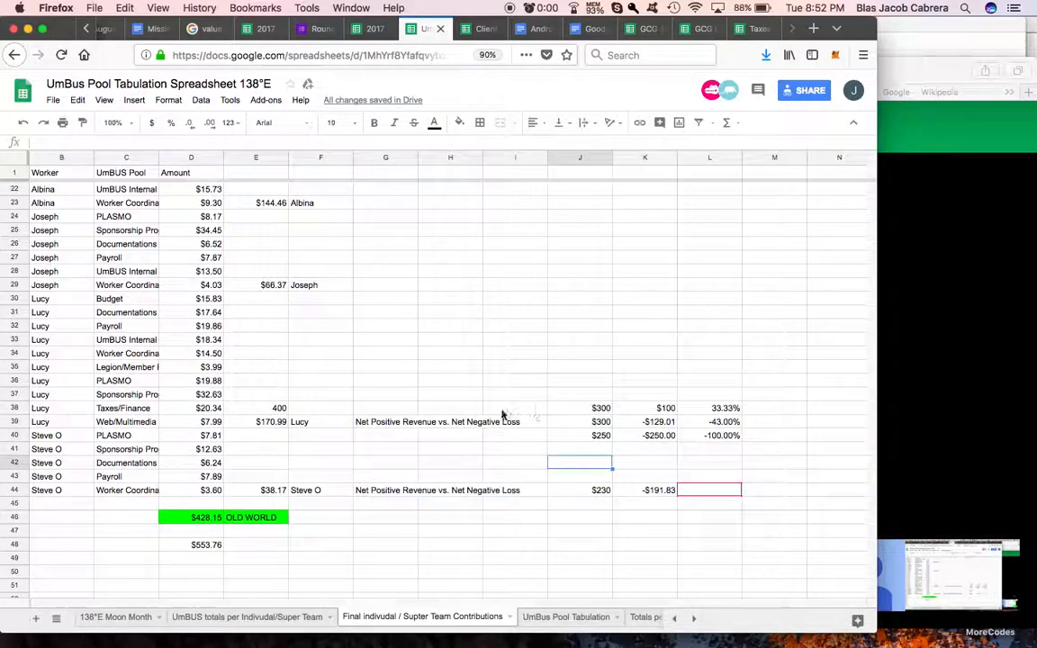
click(726, 422)
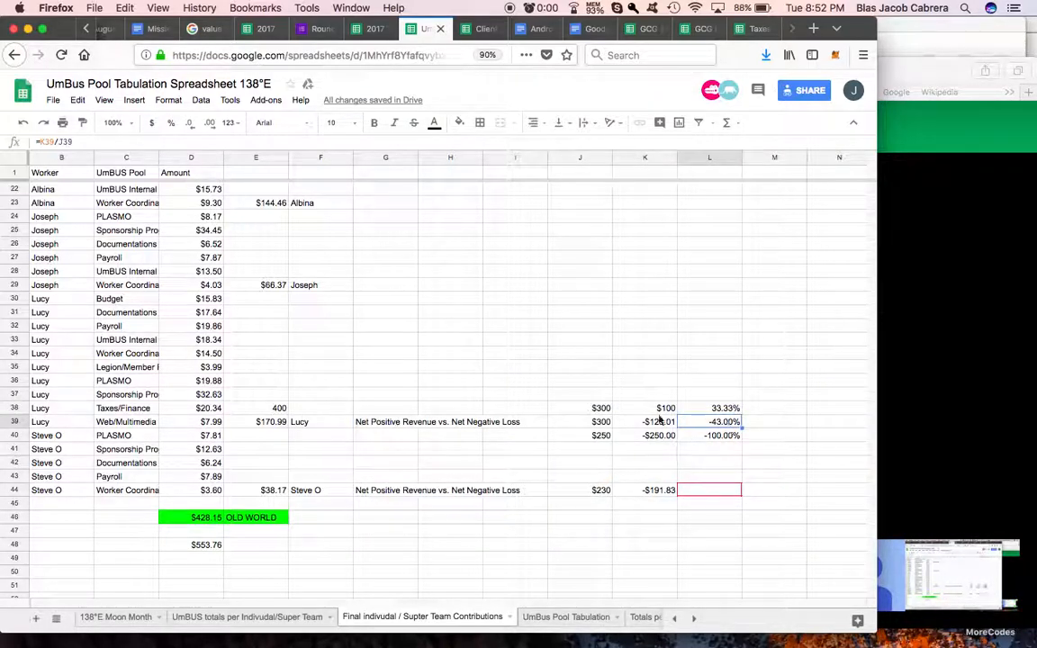
scroll(749, 434, right, 1)
click(710, 423)
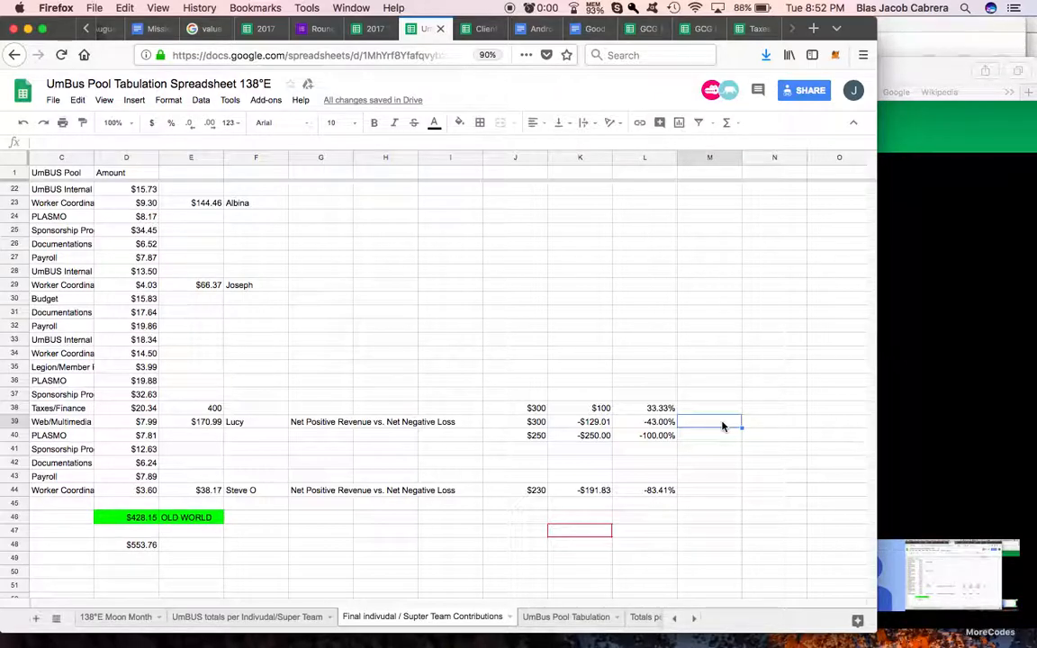
click(577, 428)
click(208, 427)
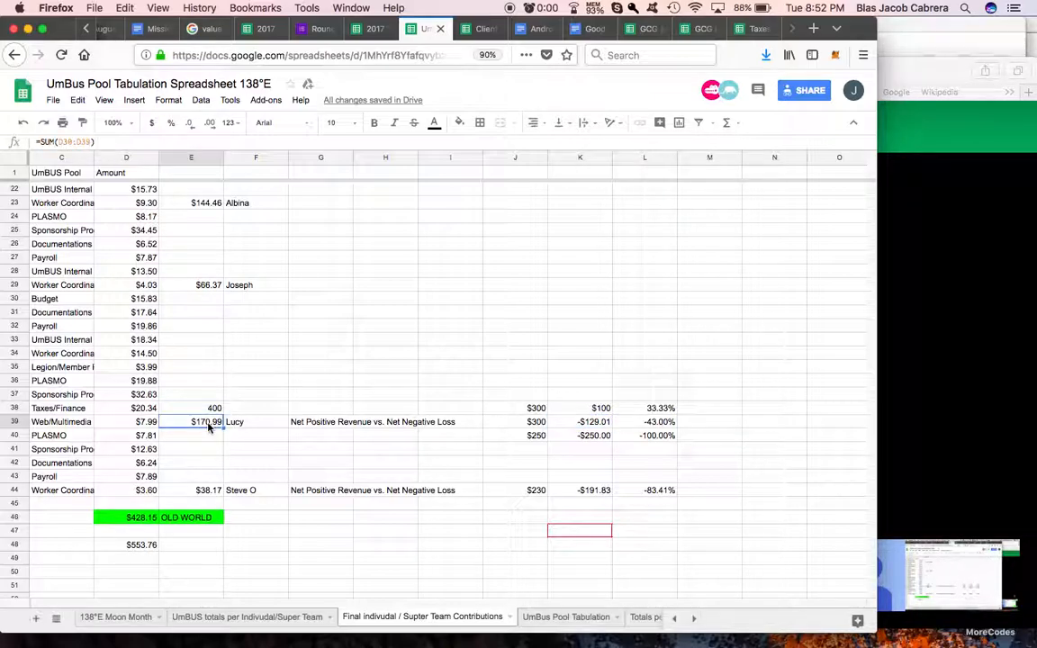
click(517, 425)
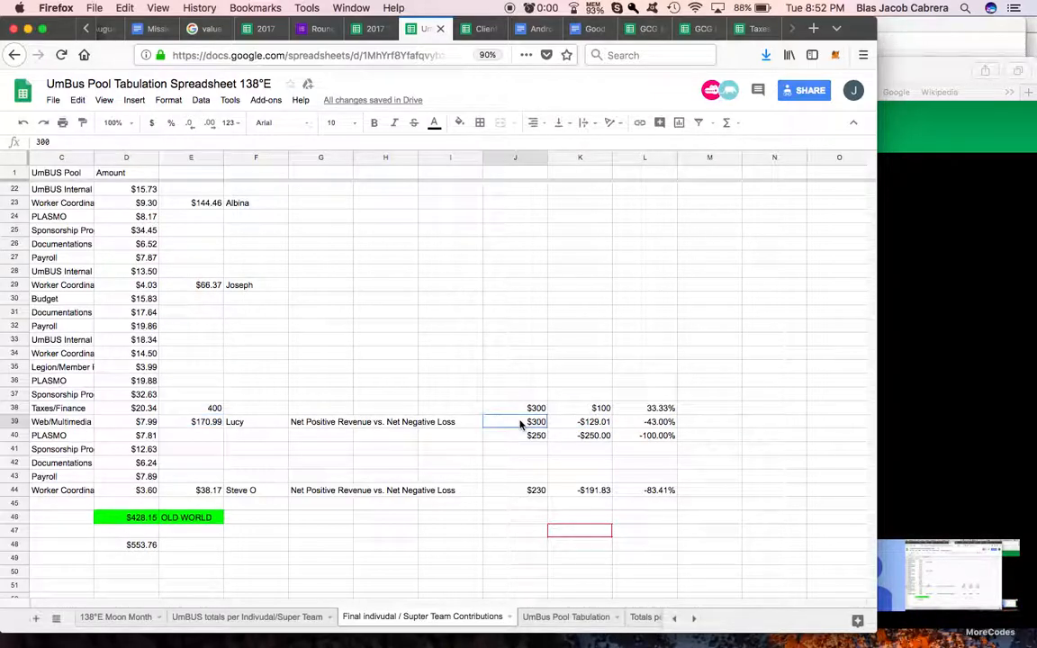
Step: Enter $170.99 in M39 and $129.01 in M40 to split the $300 sample amount into two parts
click(723, 425)
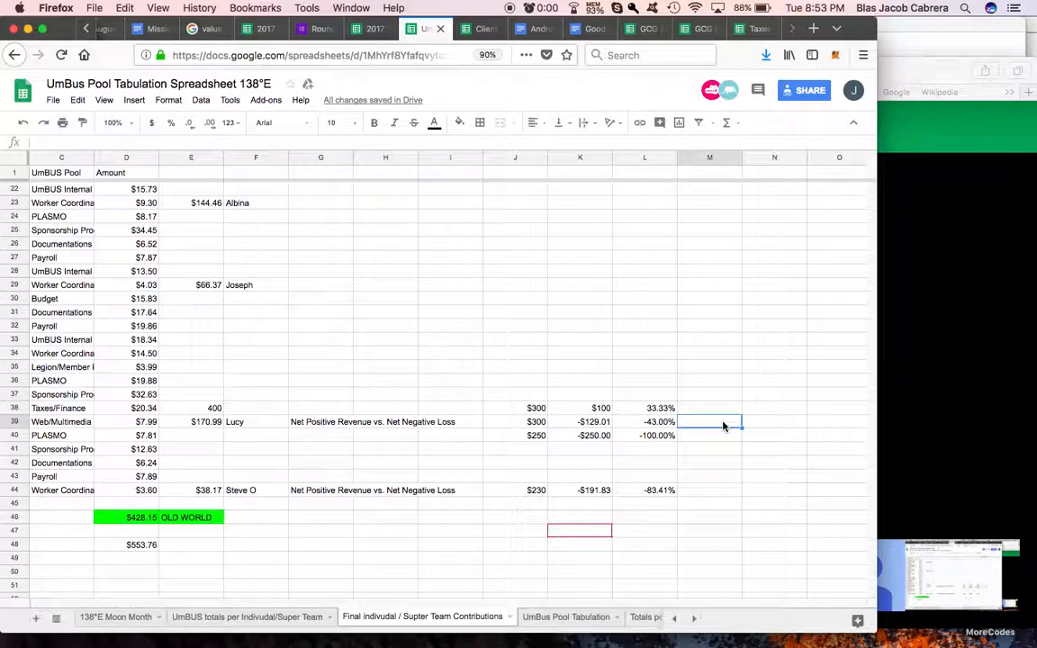
text($170.99)
key(Return)
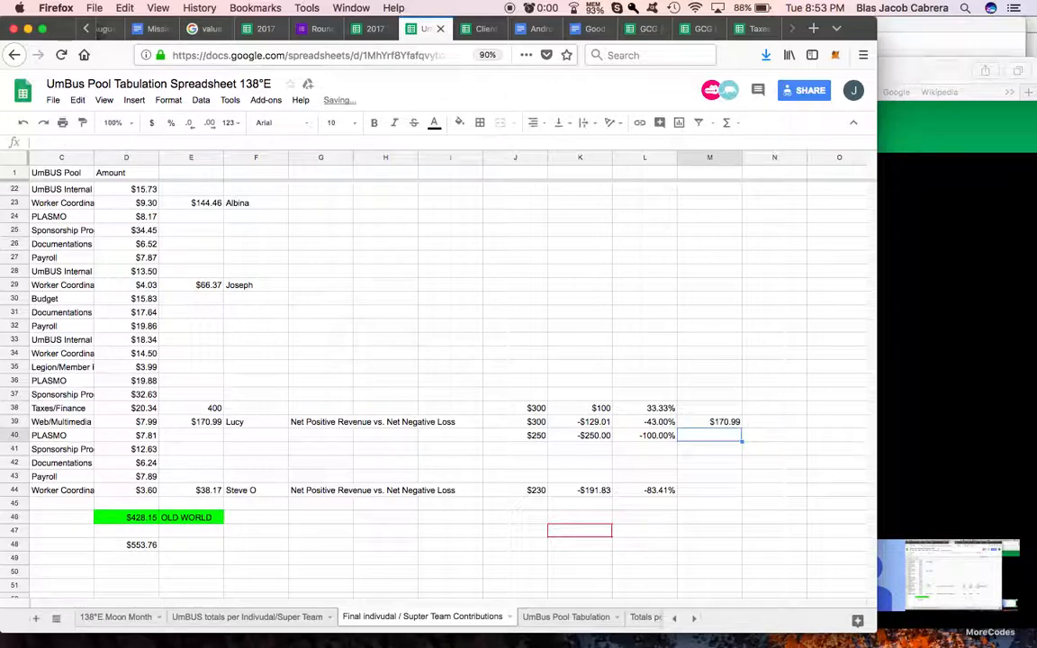
text($)
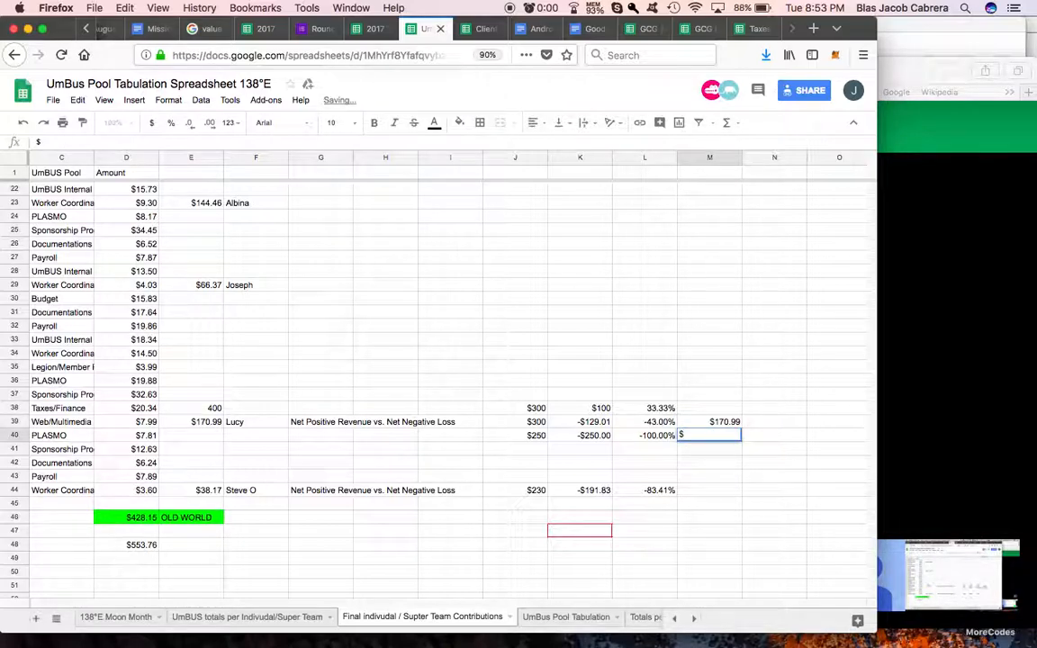
text(170.01)
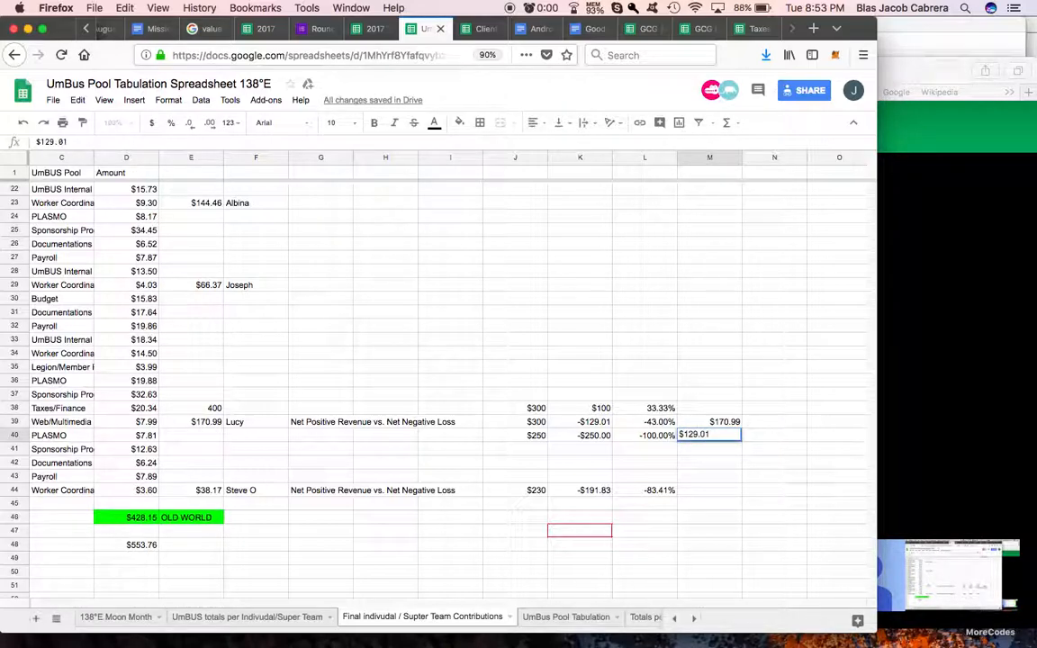
key(Return)
click(721, 422)
click(723, 436)
click(757, 423)
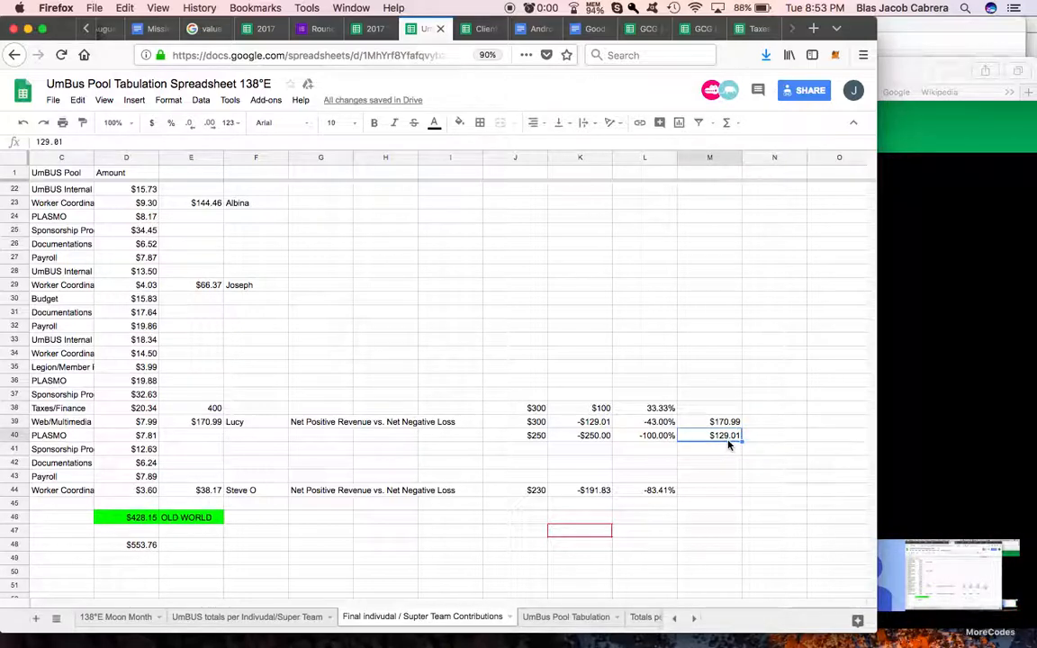
Step: Add a SUM of M39:M40 in M41
key(Return)
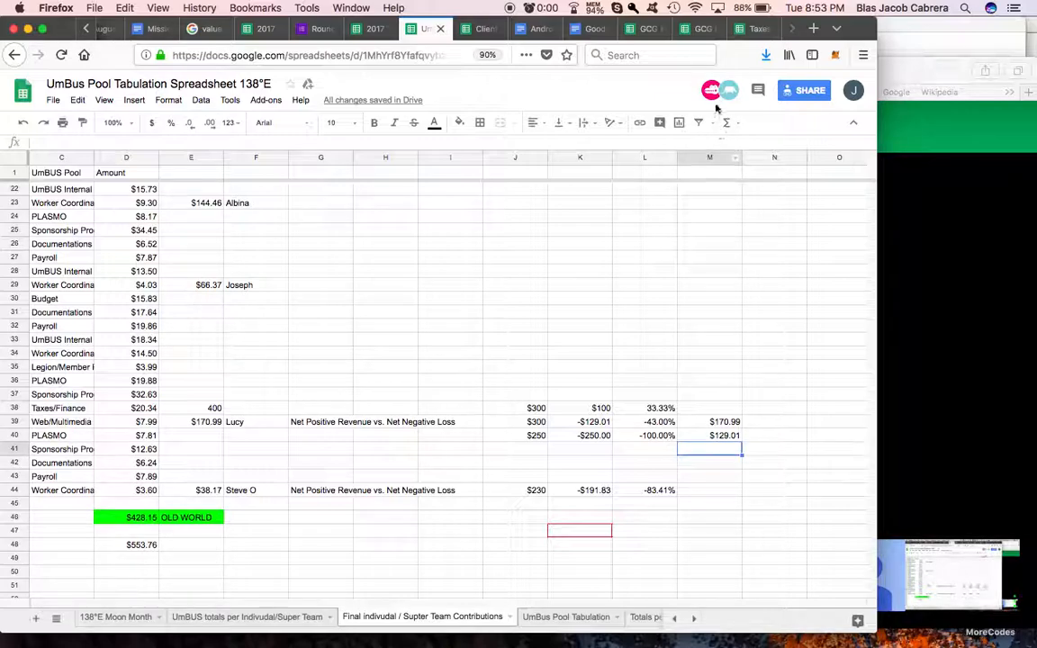
click(731, 125)
click(740, 146)
drag(729, 422, 727, 436)
key(Return)
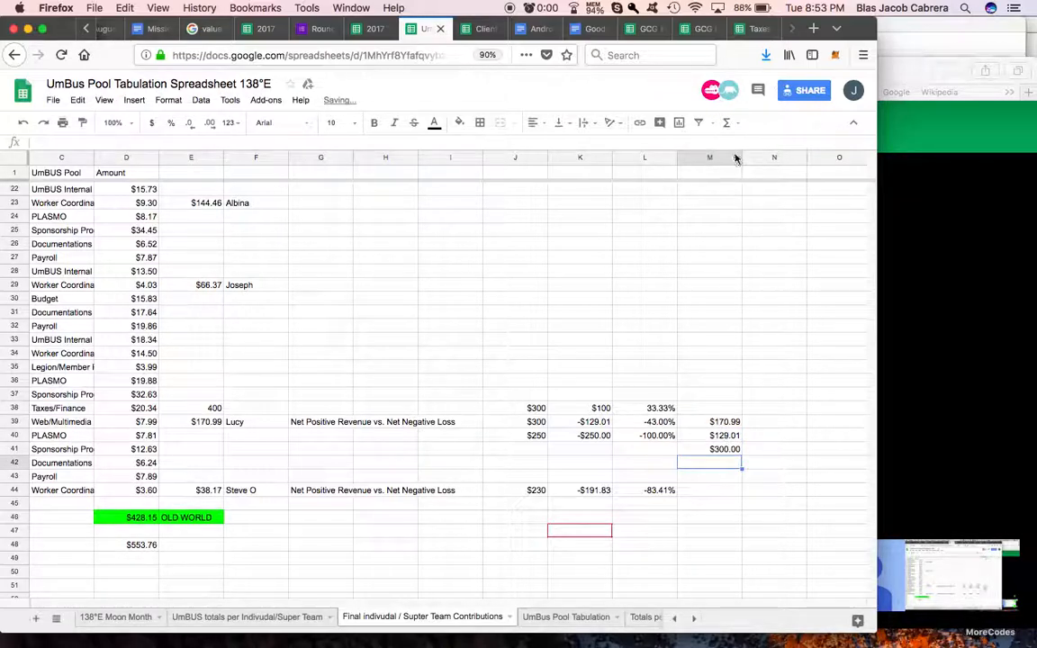
Step: Try sorting the sheet A → Z by column M, and undo the sort
click(736, 160)
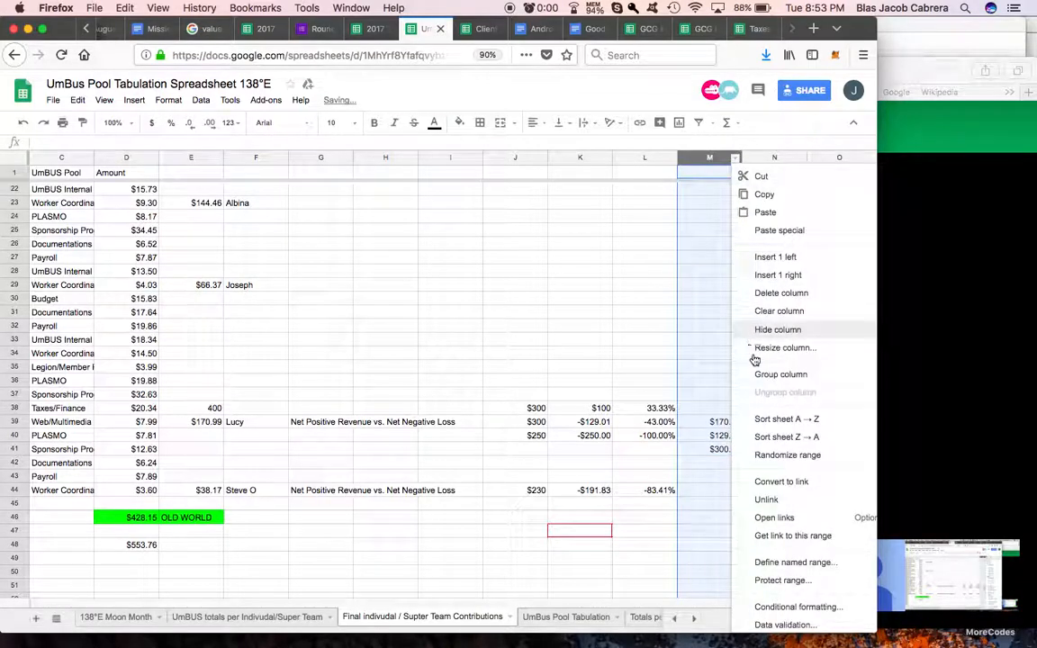
click(760, 417)
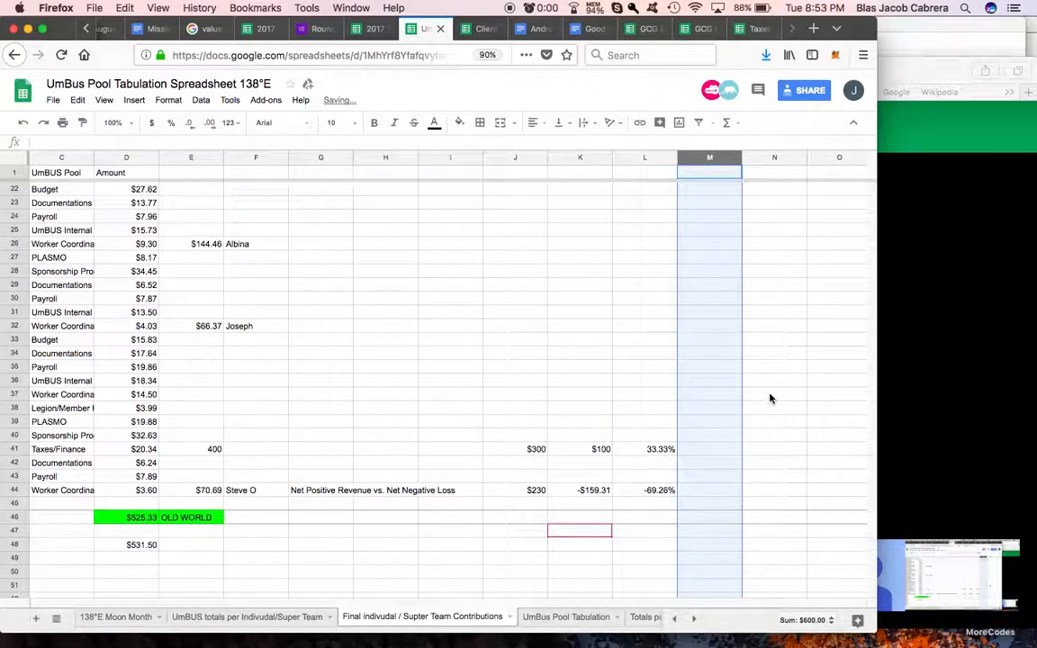
scroll(771, 405, down, 3)
scroll(771, 398, up, 8)
scroll(771, 398, right, 4)
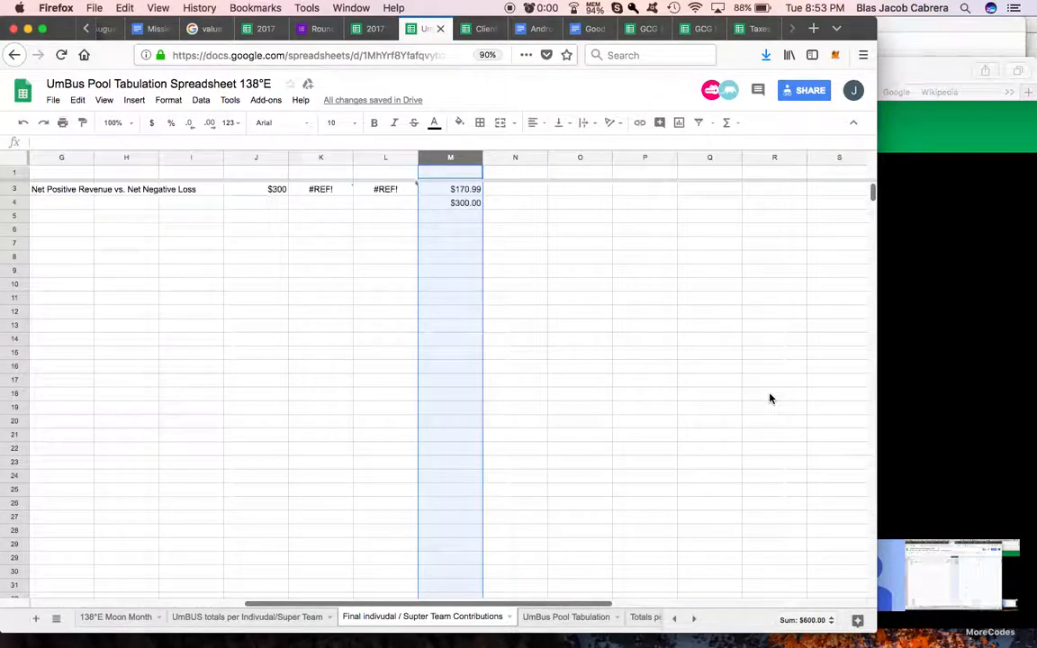
scroll(771, 398, left, 4)
scroll(770, 398, up, 2)
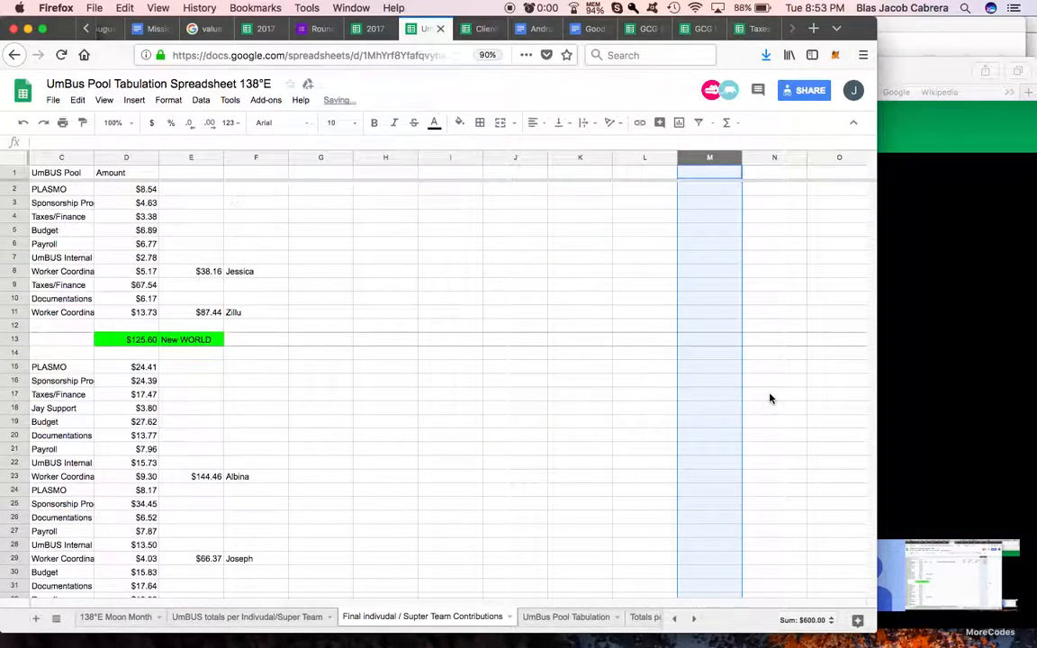
scroll(703, 413, down, 8)
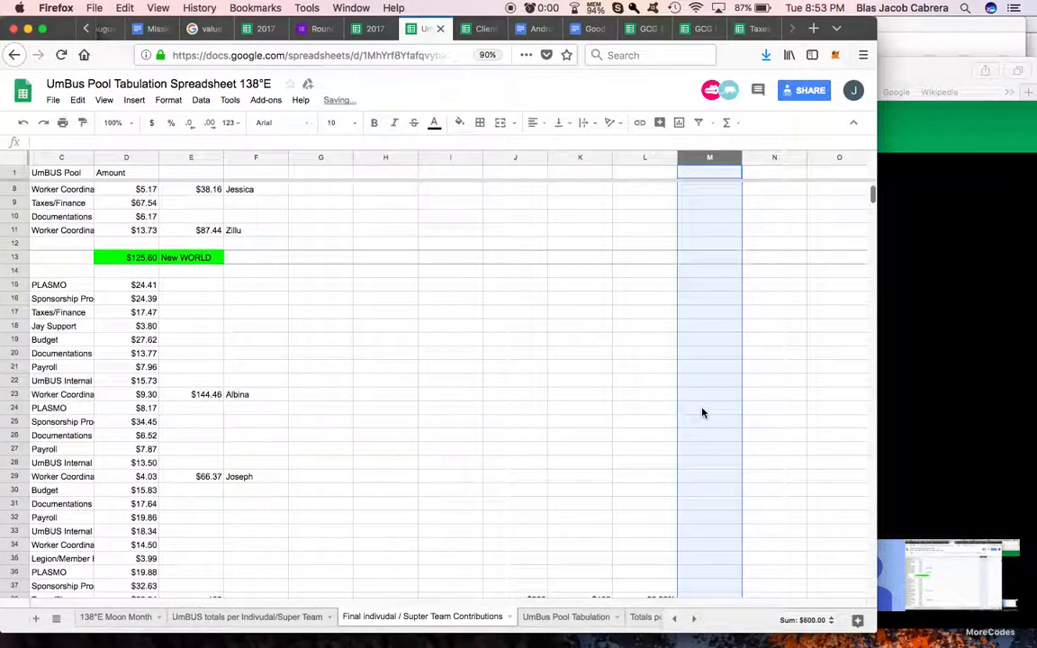
click(702, 259)
Step: Insert a blank column to the left of column M and enter $300 in both M39 and M40
right_click(734, 160)
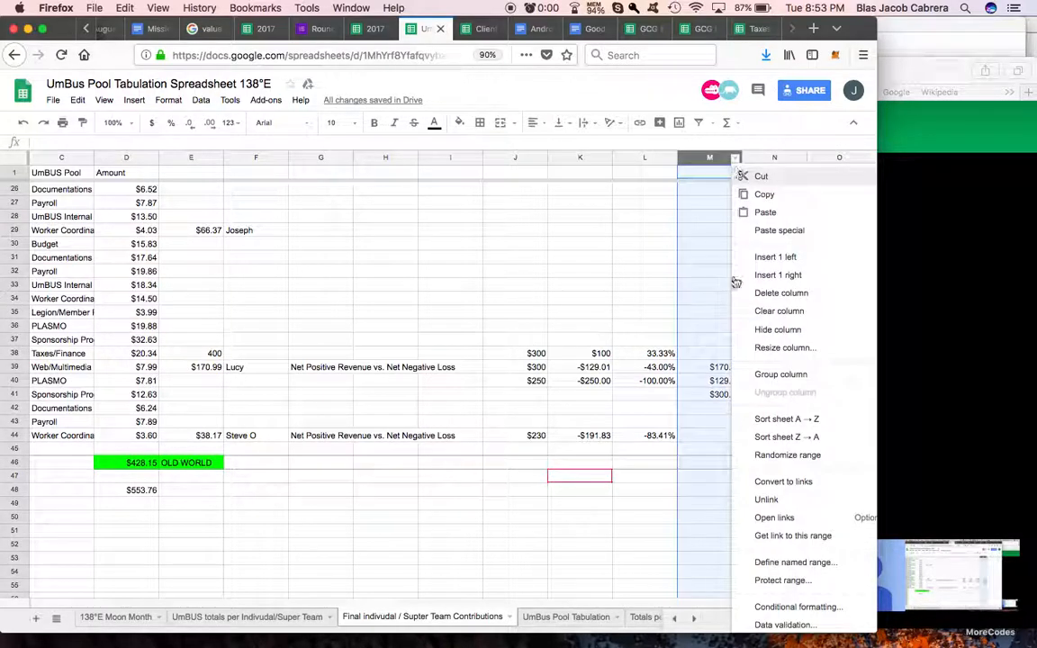
click(771, 265)
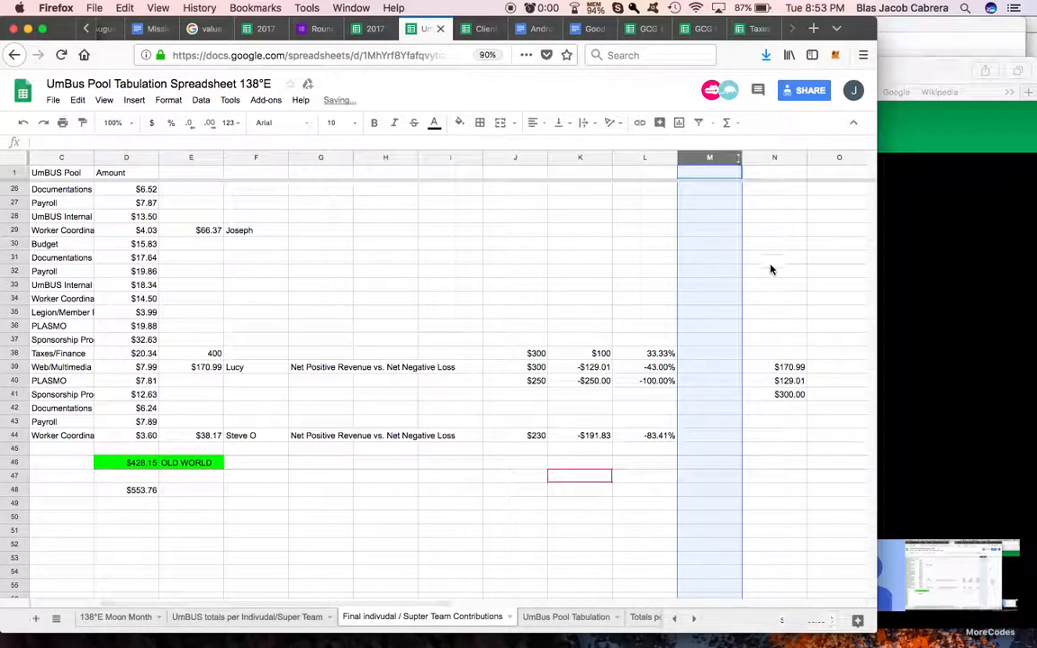
click(710, 408)
click(711, 367)
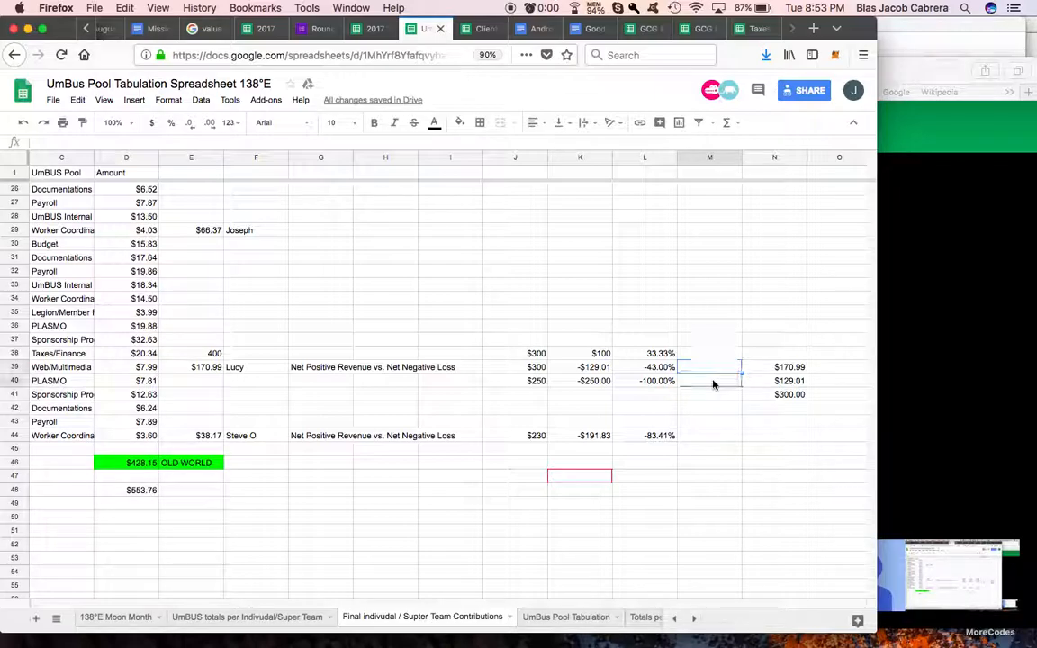
text($)
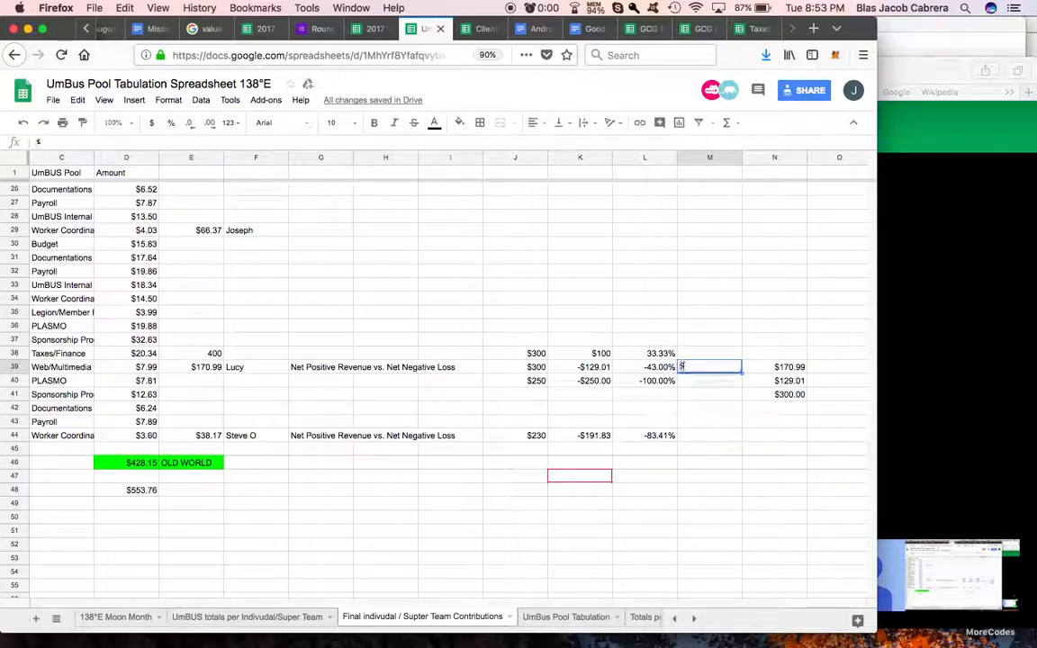
text(300)
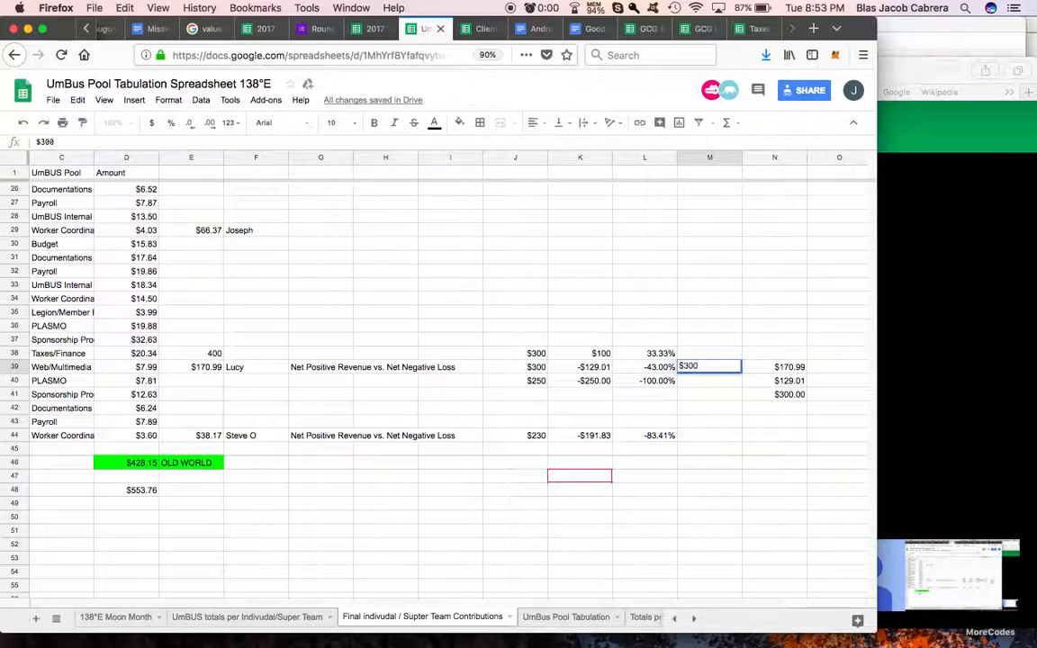
key(Return)
text($)
key(Return)
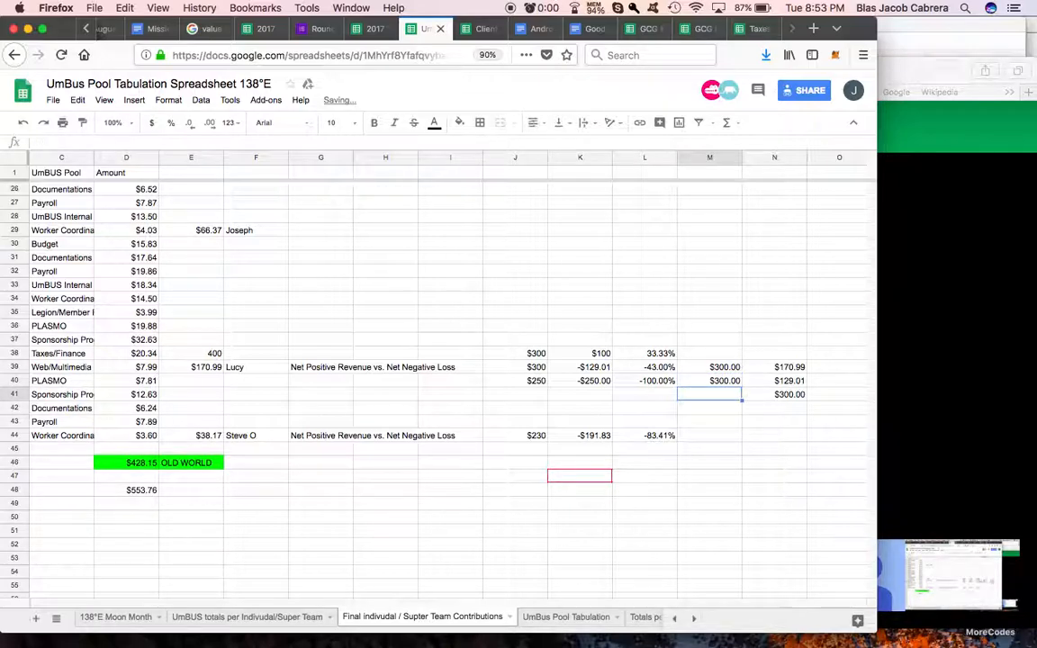
Step: Add the heading UmBUS in M37 above the two $300 amounts
click(778, 369)
click(777, 384)
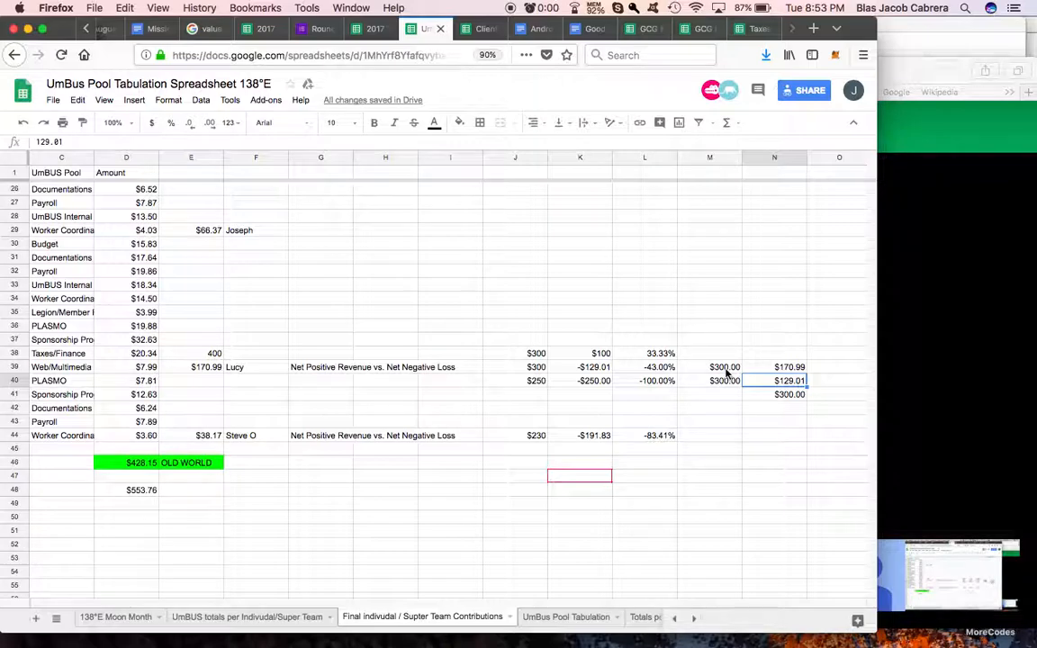
drag(728, 372, 725, 384)
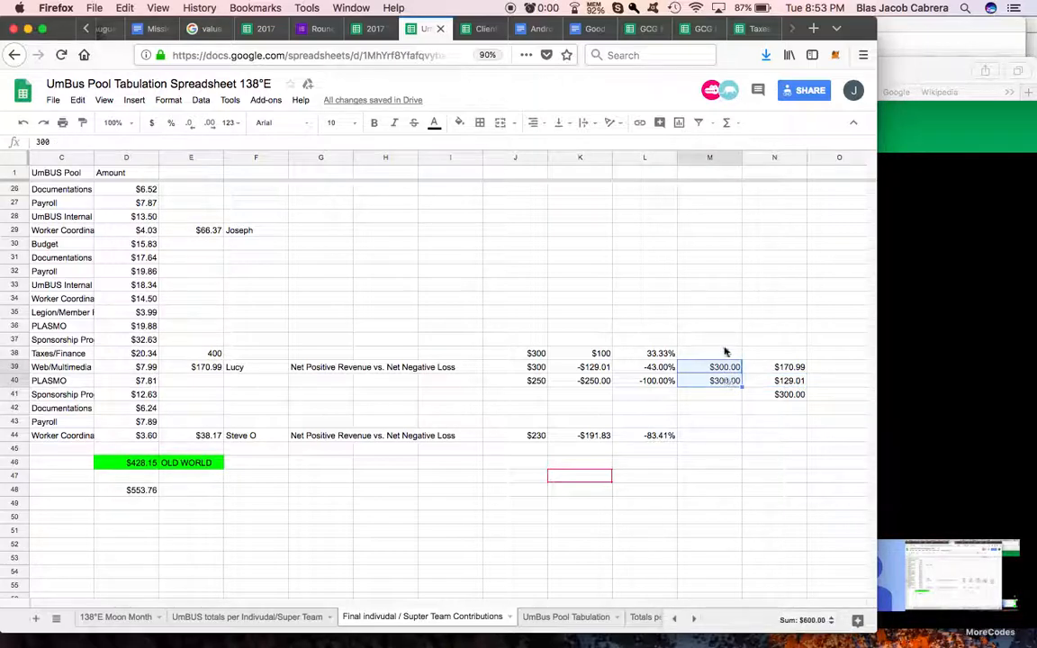
click(728, 342)
text(UmBUS)
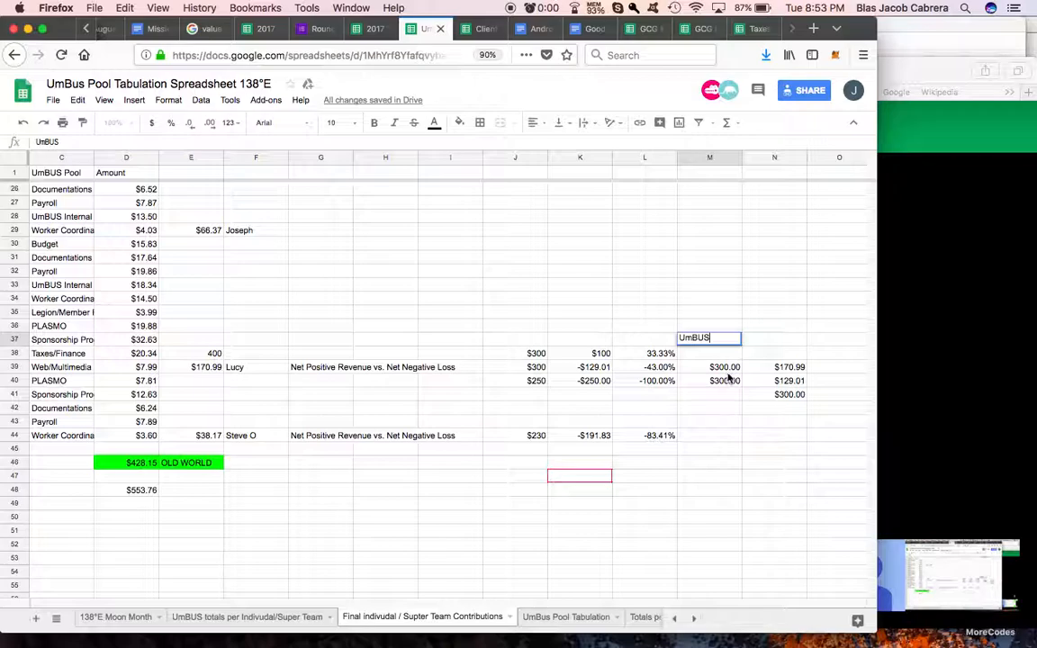
click(724, 367)
Step: Move the $129.01 amount from N40 to O40 so it sits in its own column
click(774, 368)
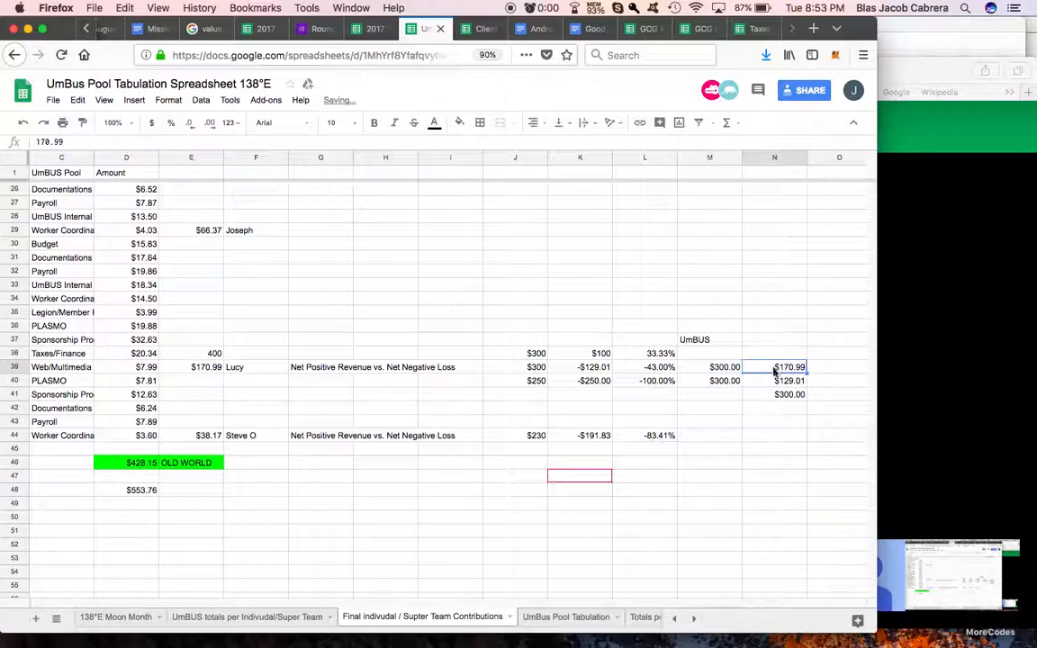
scroll(786, 388, right, 2)
click(734, 381)
key(cmd+c)
click(761, 386)
key(super+v)
click(716, 342)
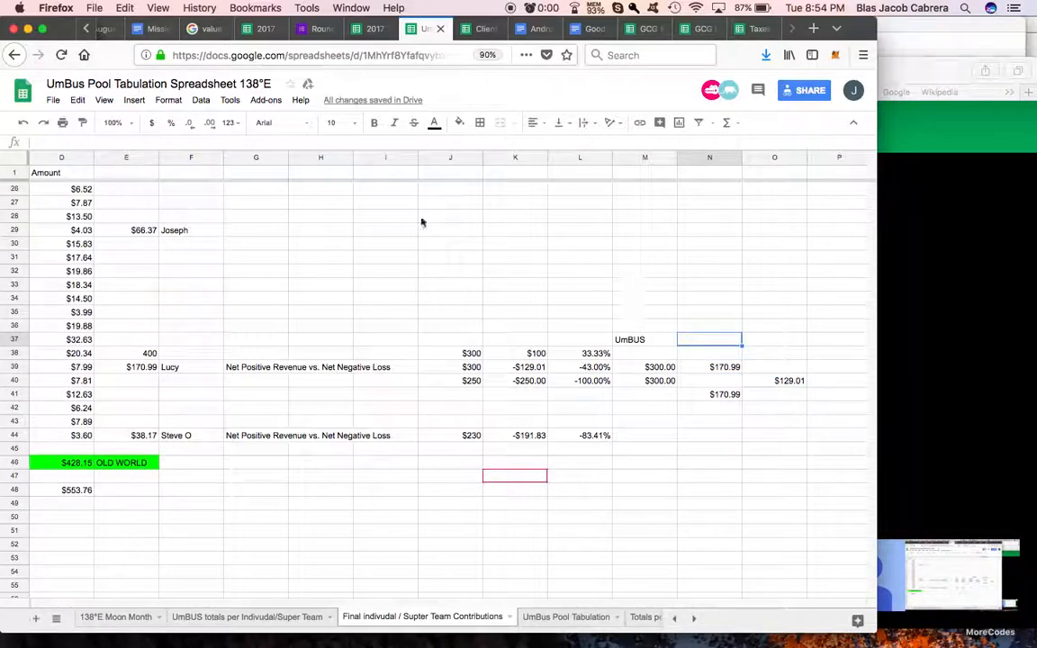
Step: Switch from the tabulation spreadsheet to a Google Docs document among the earlier browser tabs
mouse_move(514, 641)
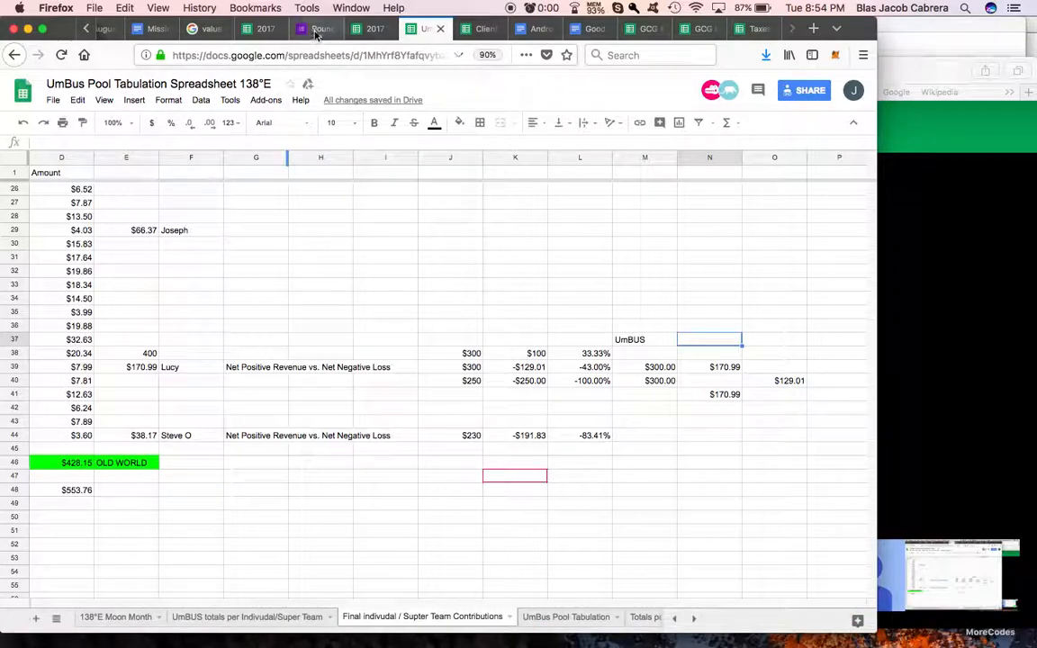
scroll(317, 29, up, 5)
click(175, 29)
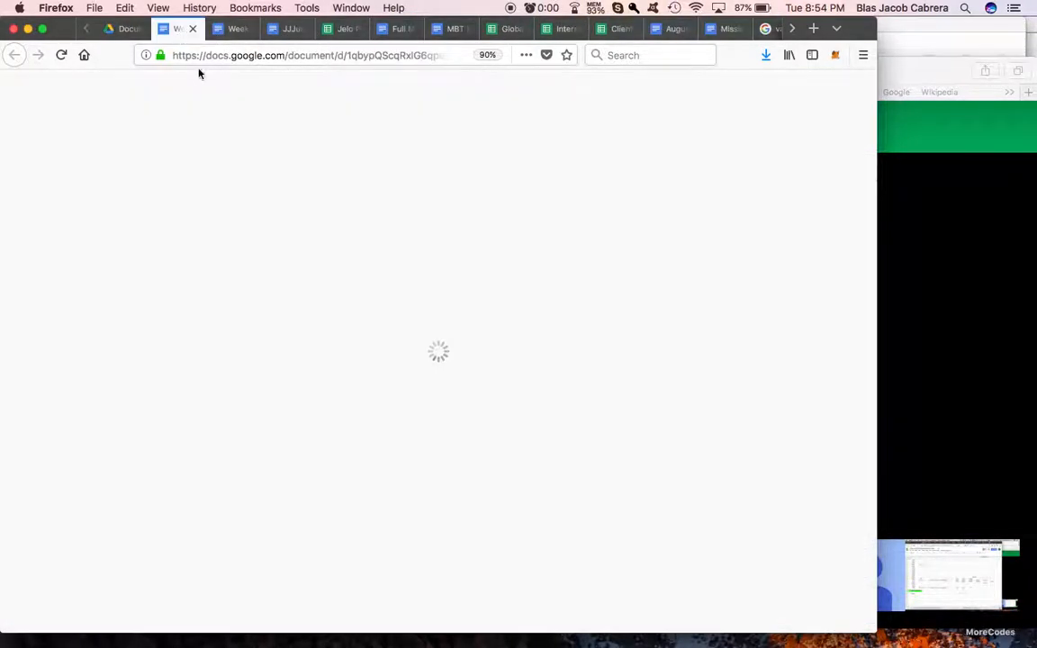
Step: Find the six budget tiers in the Week 3 document and copy the tier name Global Revenue Budget
scroll(367, 436, up, 10)
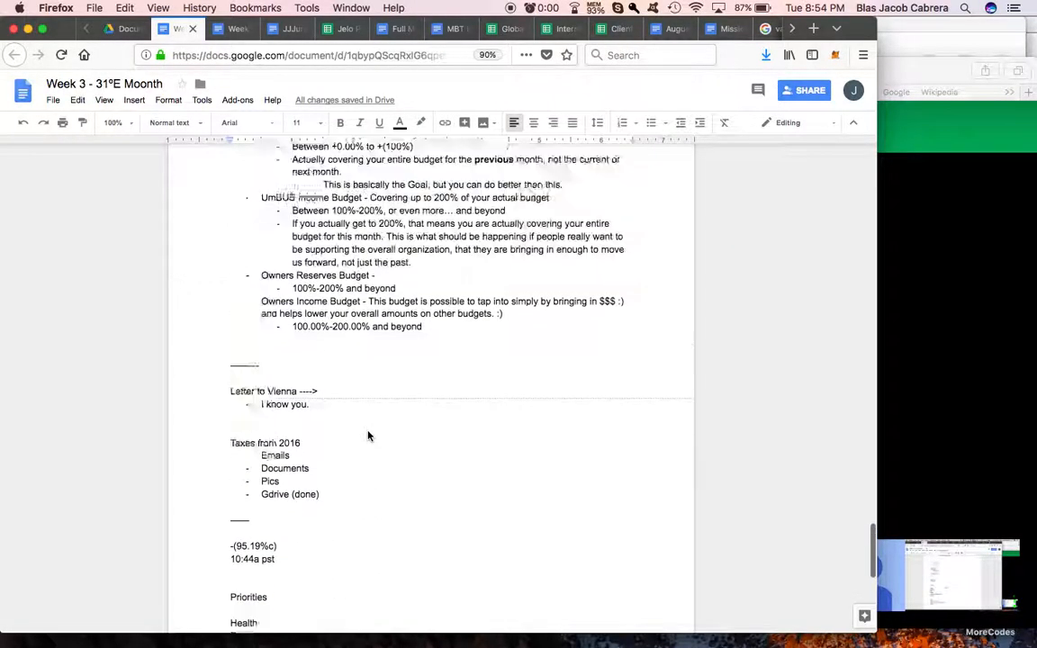
scroll(367, 436, up, 6)
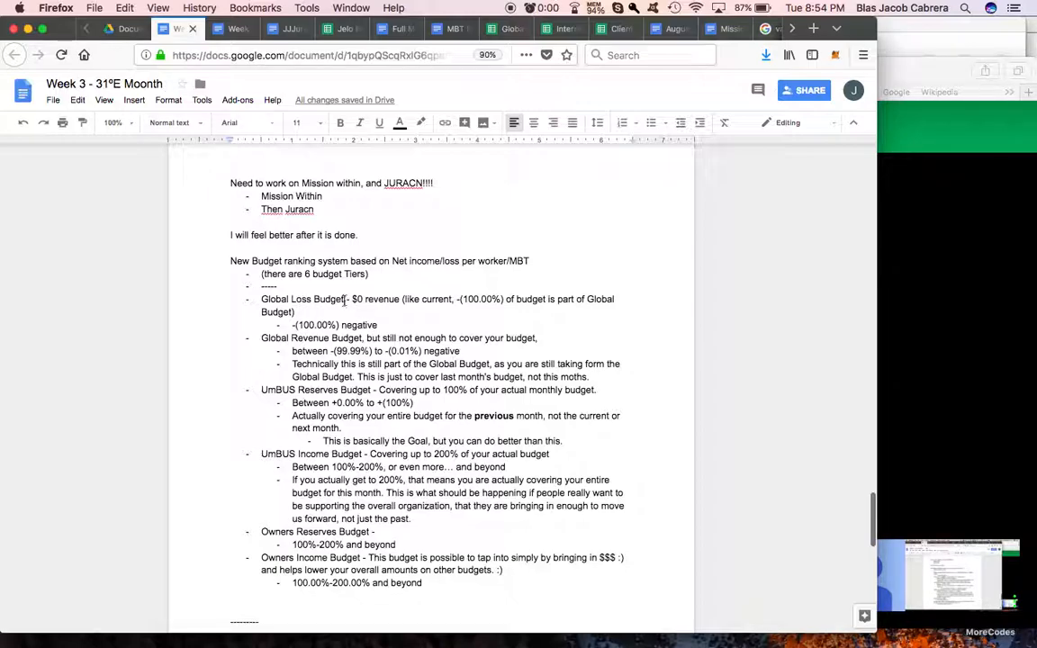
click(345, 300)
key(shift+super+Left)
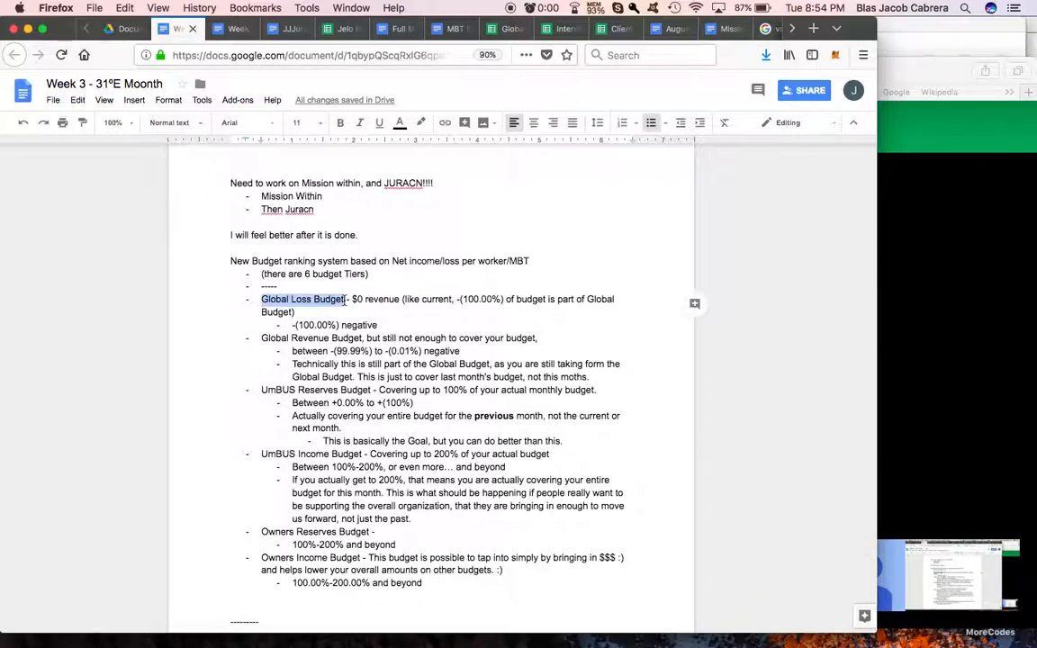
click(294, 326)
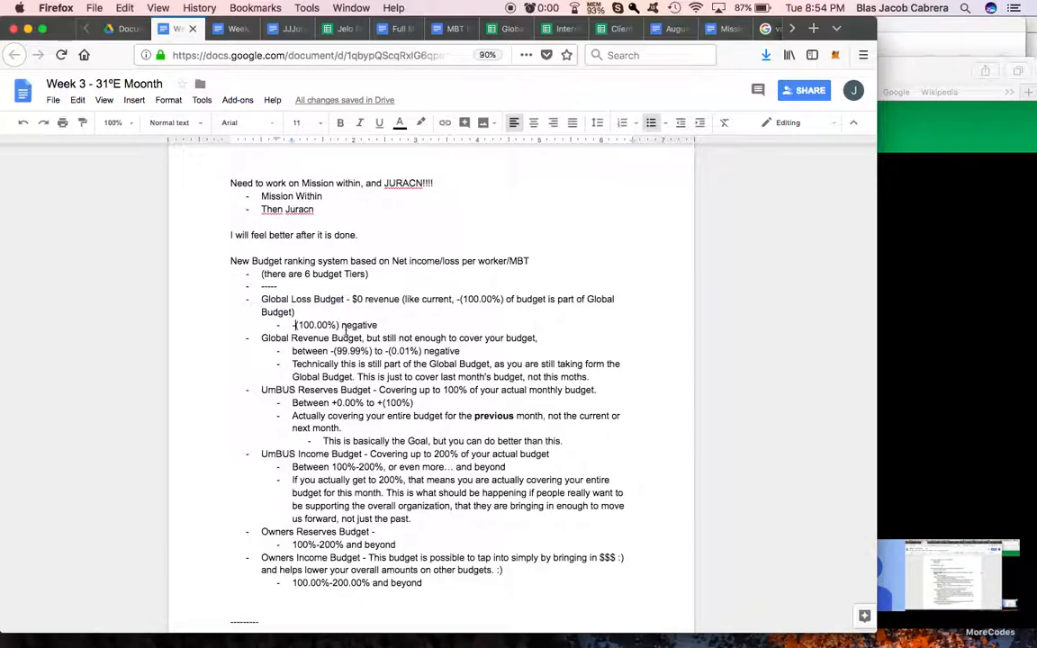
click(361, 338)
key(shift+super+Left)
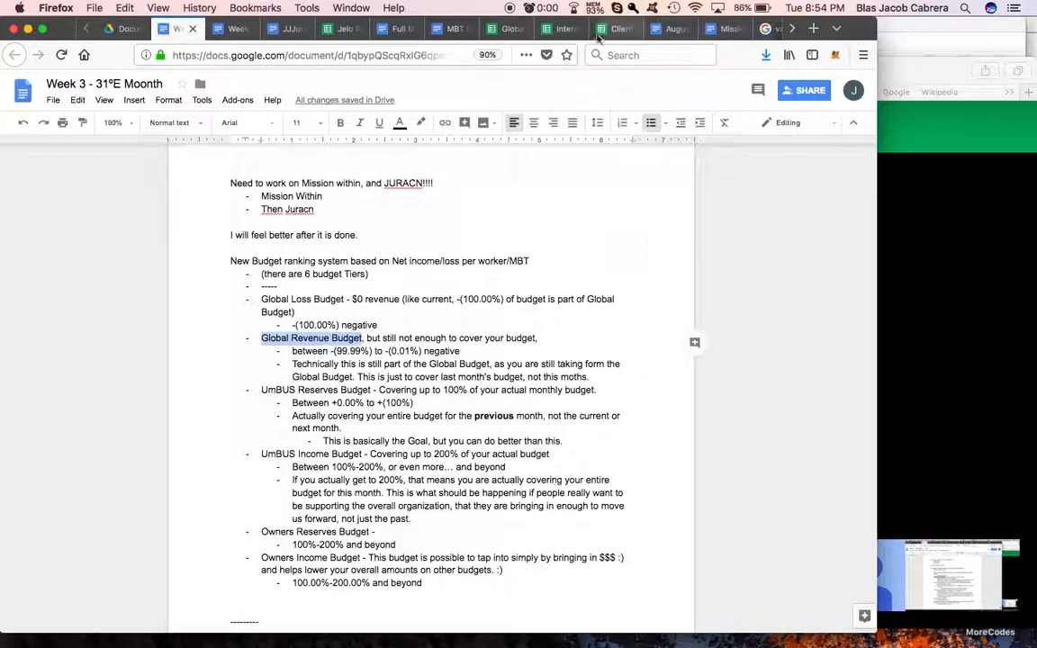
Step: Return to the UmBus Pool Tabulation Spreadsheet and paste Global Revenue Budget as the heading in N37
scroll(616, 29, down, 5)
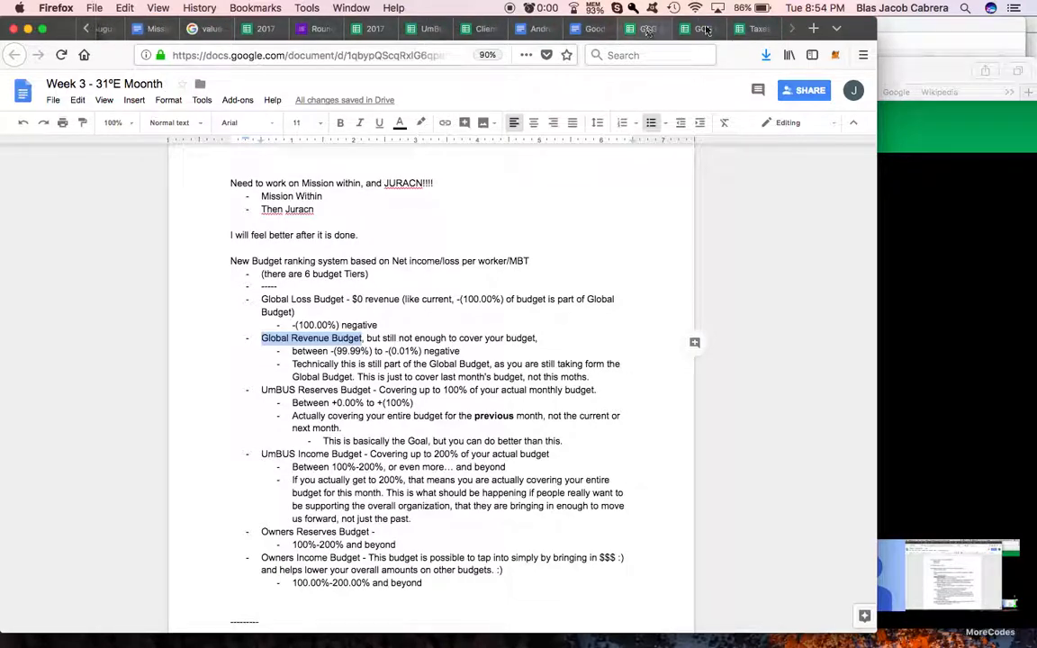
click(756, 30)
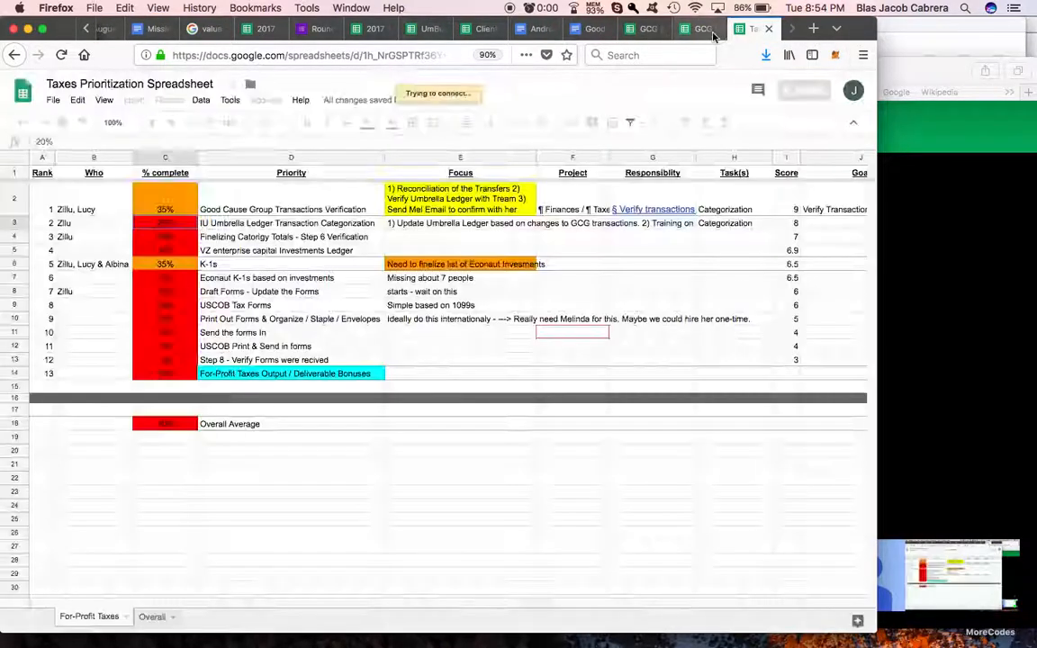
click(423, 29)
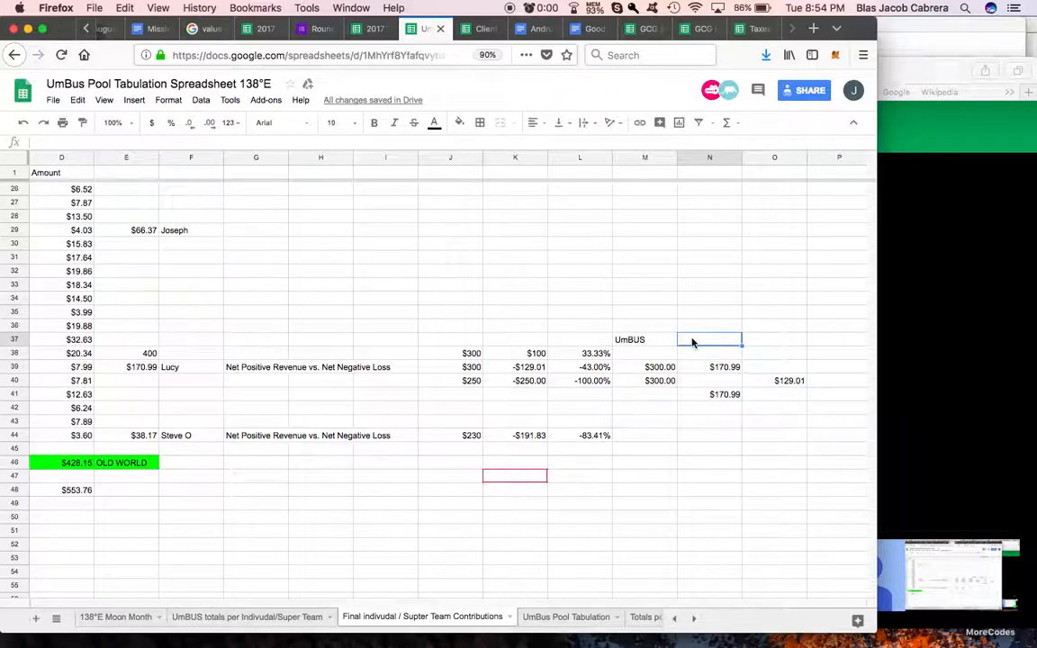
key(super+v)
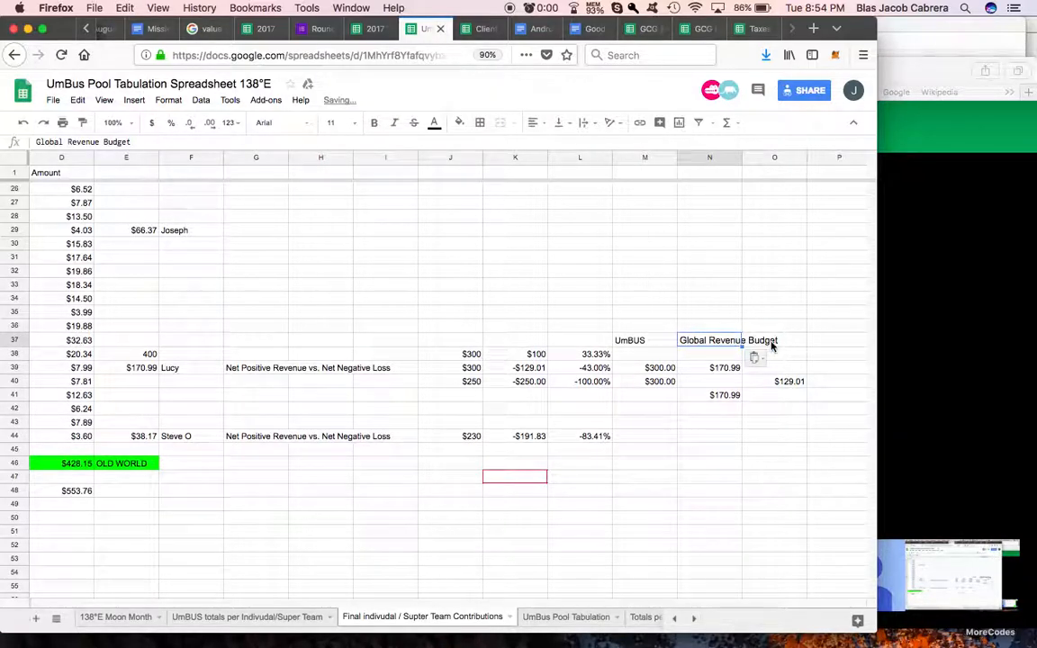
key(Down)
click(734, 341)
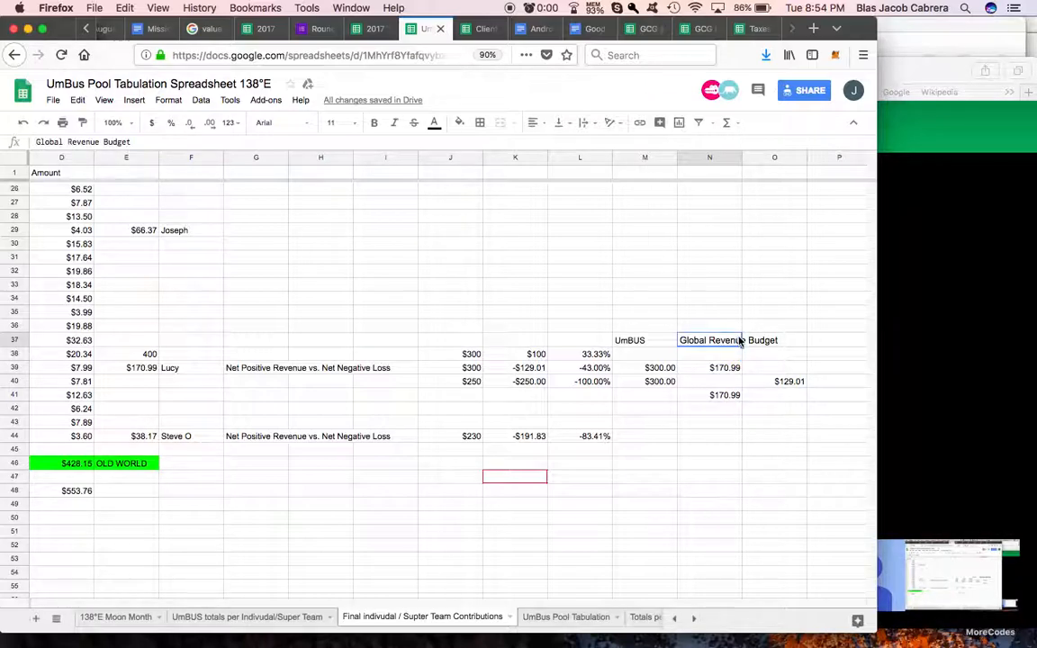
Step: Add the heading Global Loss Budget in O37
click(788, 342)
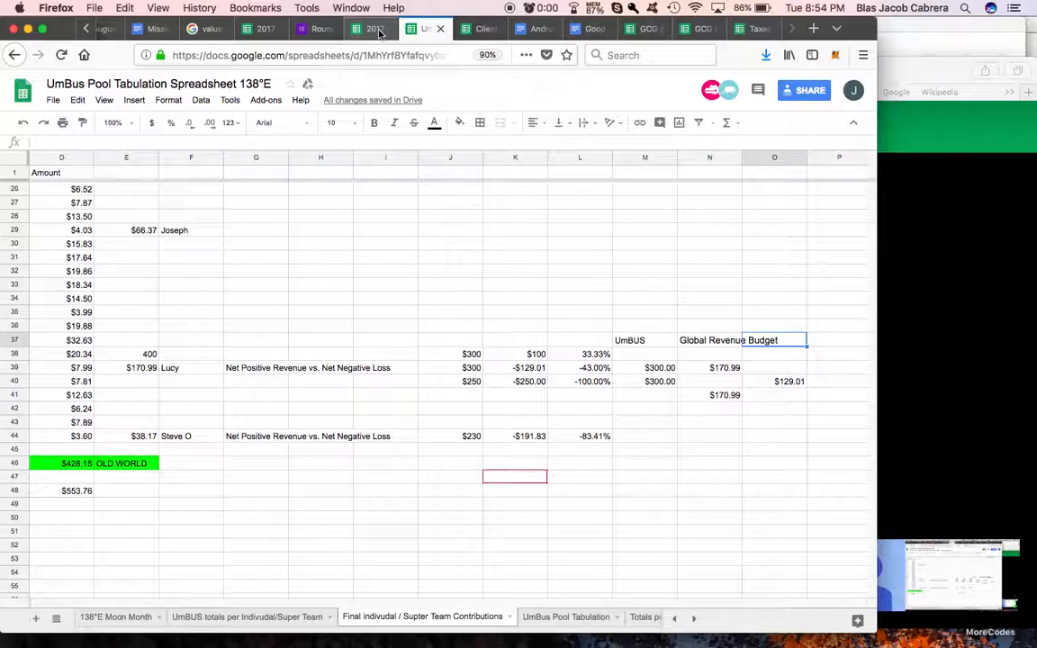
text(Global Loss Budget)
click(773, 419)
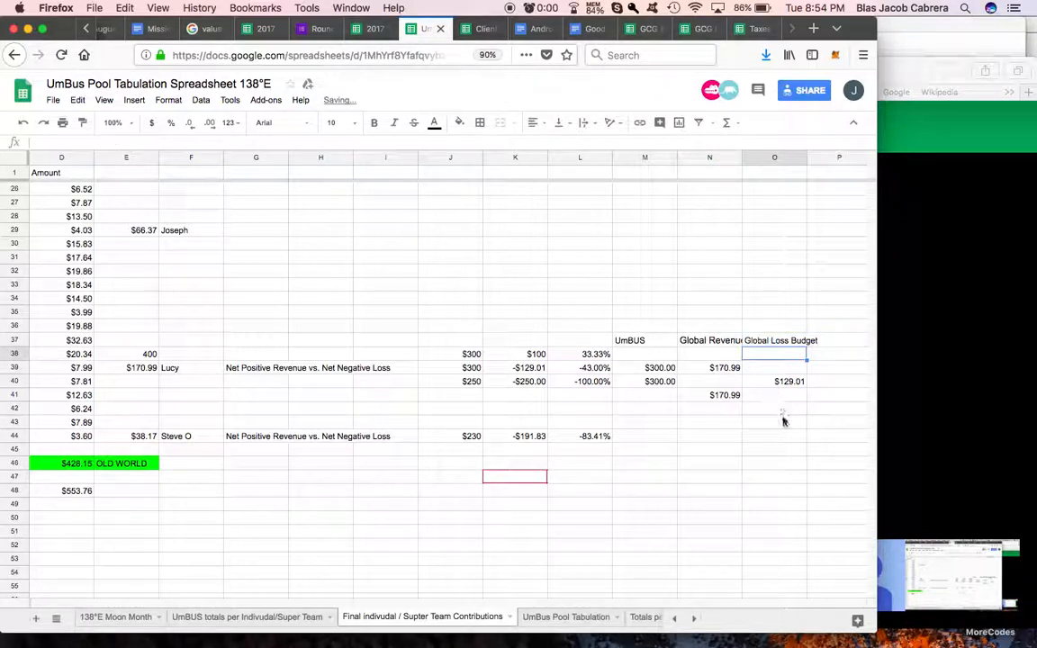
Step: Enter $300 in N40 below the $170.99 amount in the Global Revenue Budget column
click(763, 382)
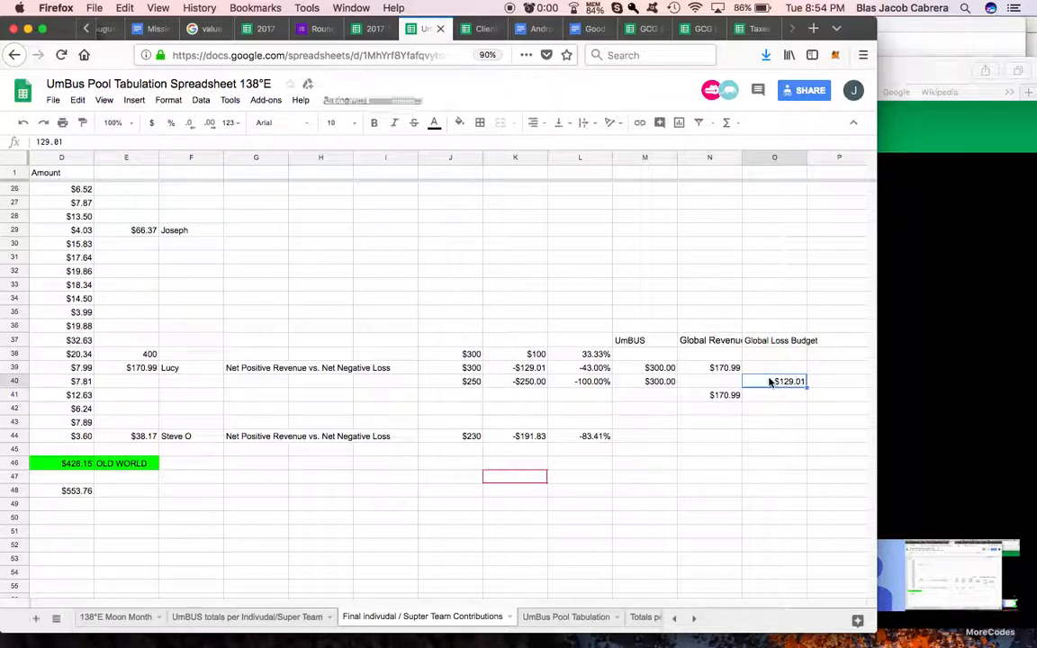
click(727, 369)
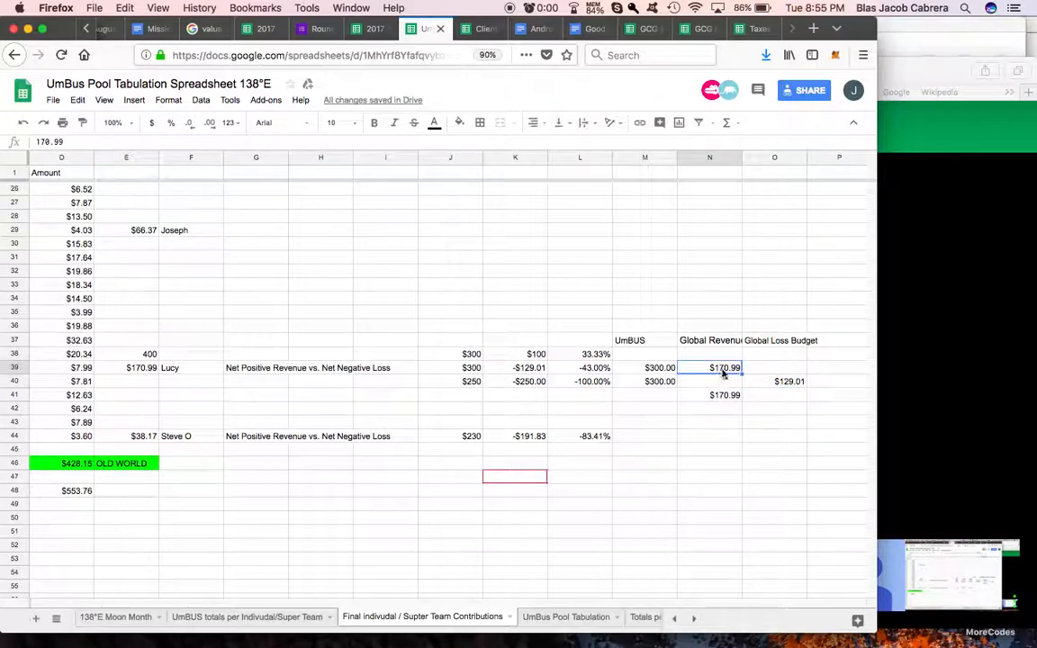
click(726, 384)
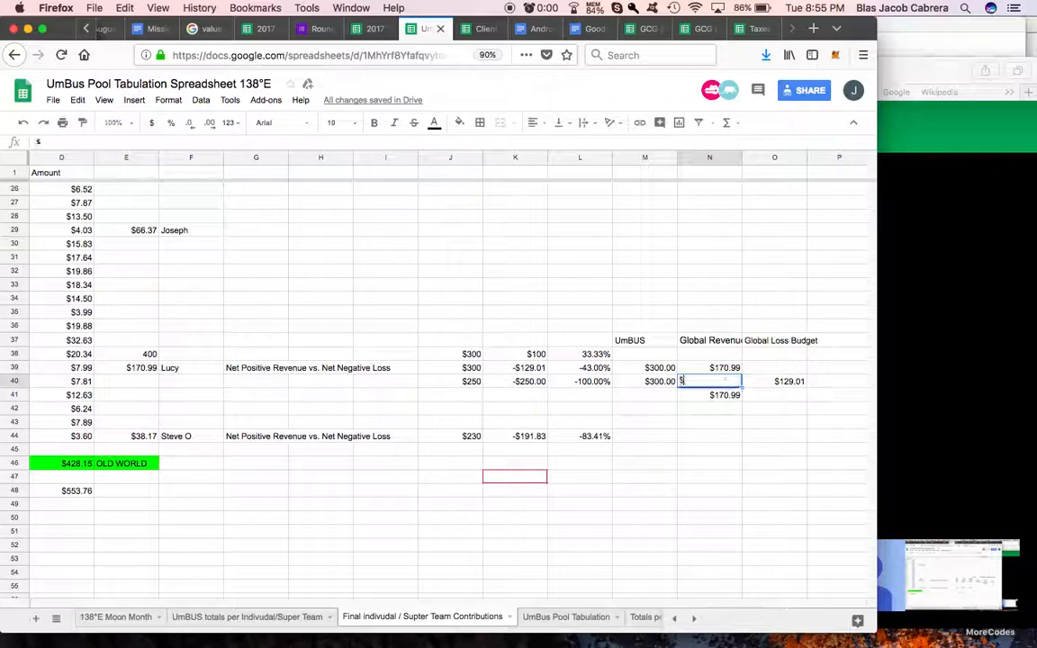
text($300)
key(Return)
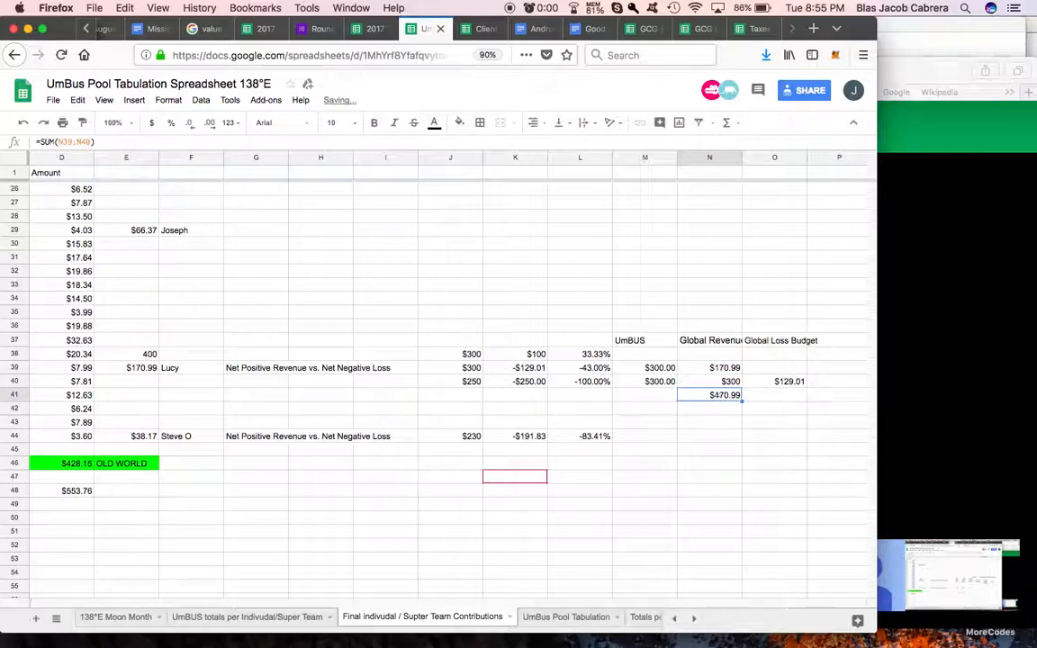
Step: Set N40 to $170.99 and format it as currency with cents
click(780, 372)
click(712, 382)
click(672, 382)
click(667, 368)
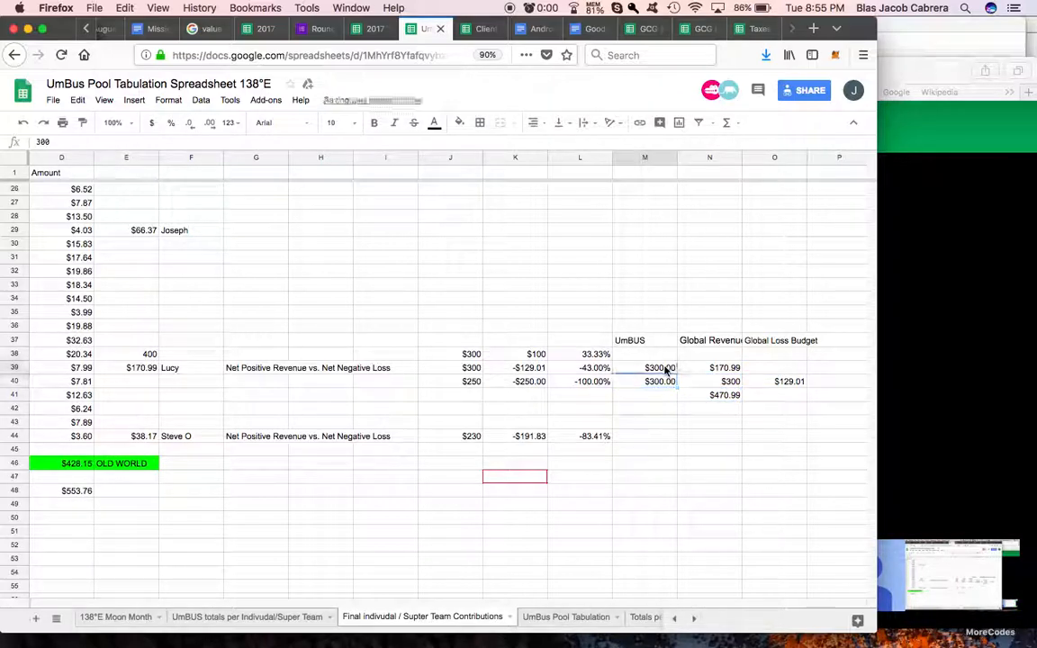
click(729, 384)
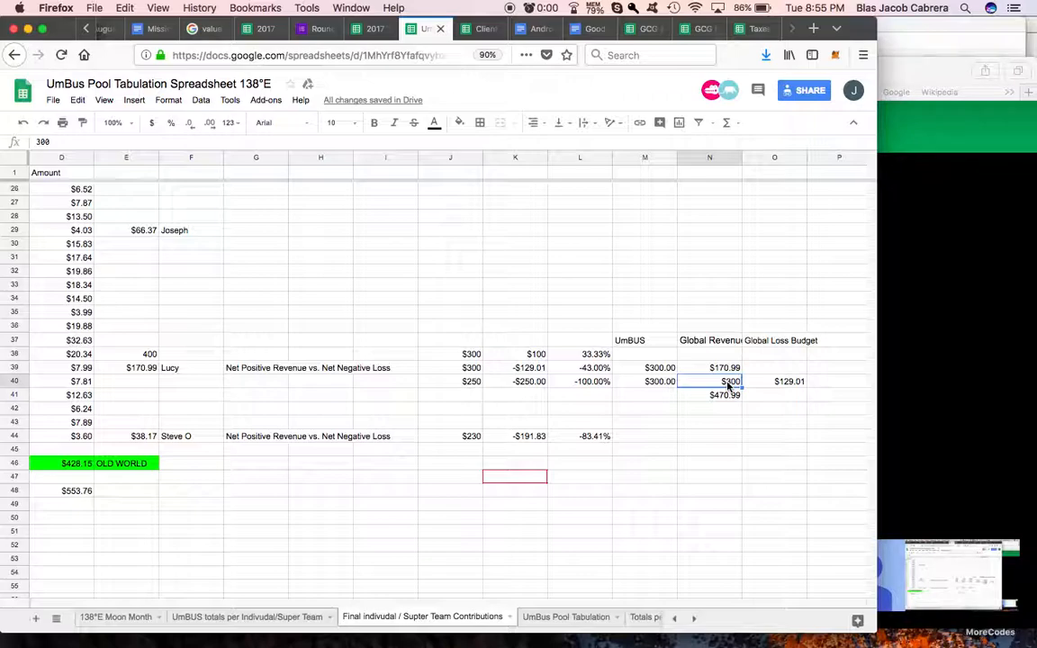
text($170.)
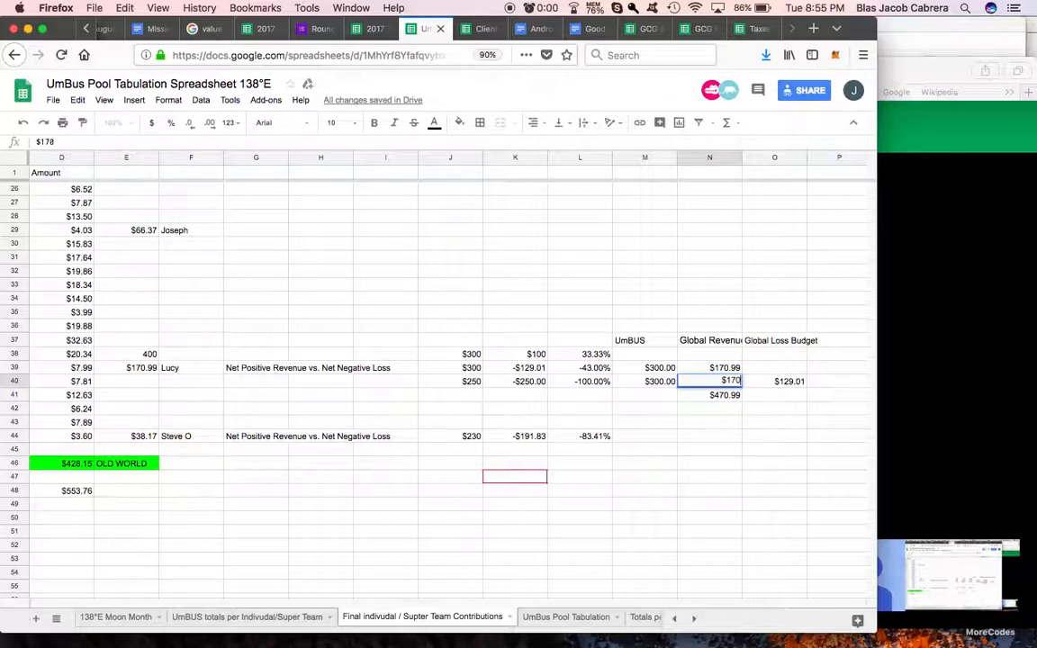
text(99)
key(Return)
click(736, 382)
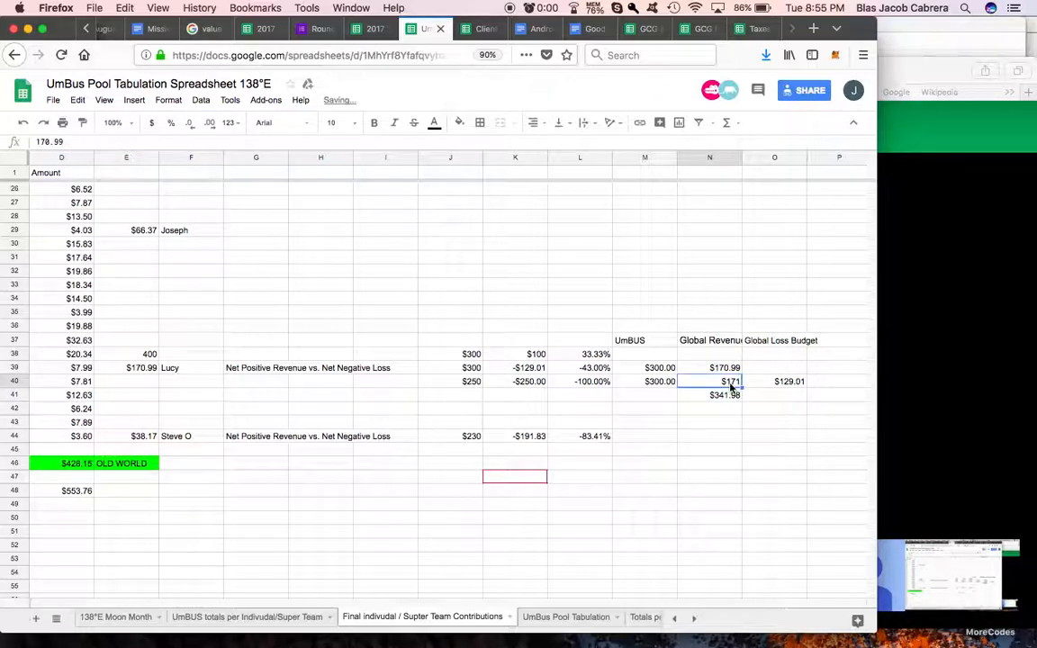
click(151, 122)
scroll(752, 382, right, 2)
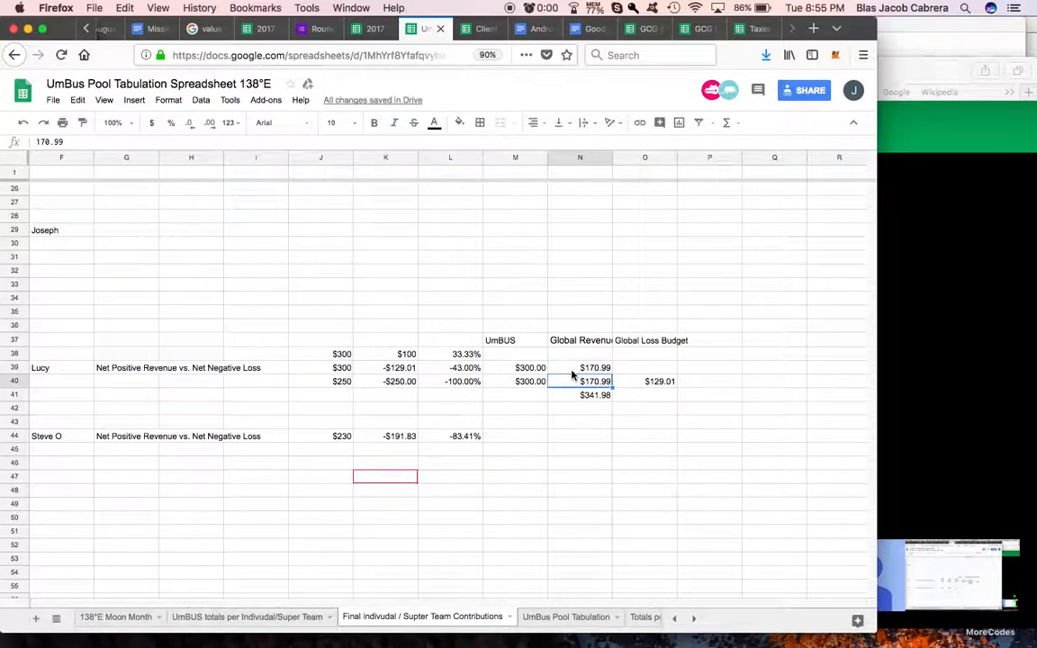
Step: Clear M40 and refill it with a copy of the $300.00 amount from M39
click(576, 371)
click(624, 385)
click(585, 382)
click(536, 383)
key(BackSpace)
click(517, 369)
key(ctrl+c)
click(522, 386)
key(super+v)
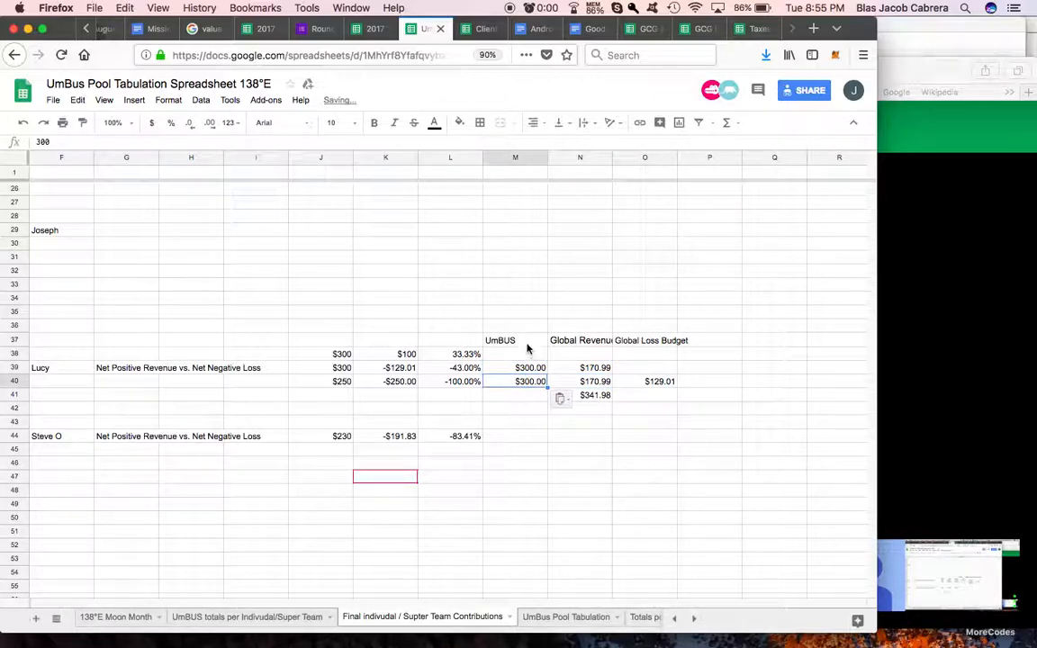
Step: Examine how the $300 is divided between the Global Revenue Budget and Global Loss Budget columns in rows 39 and 40
click(585, 341)
click(585, 382)
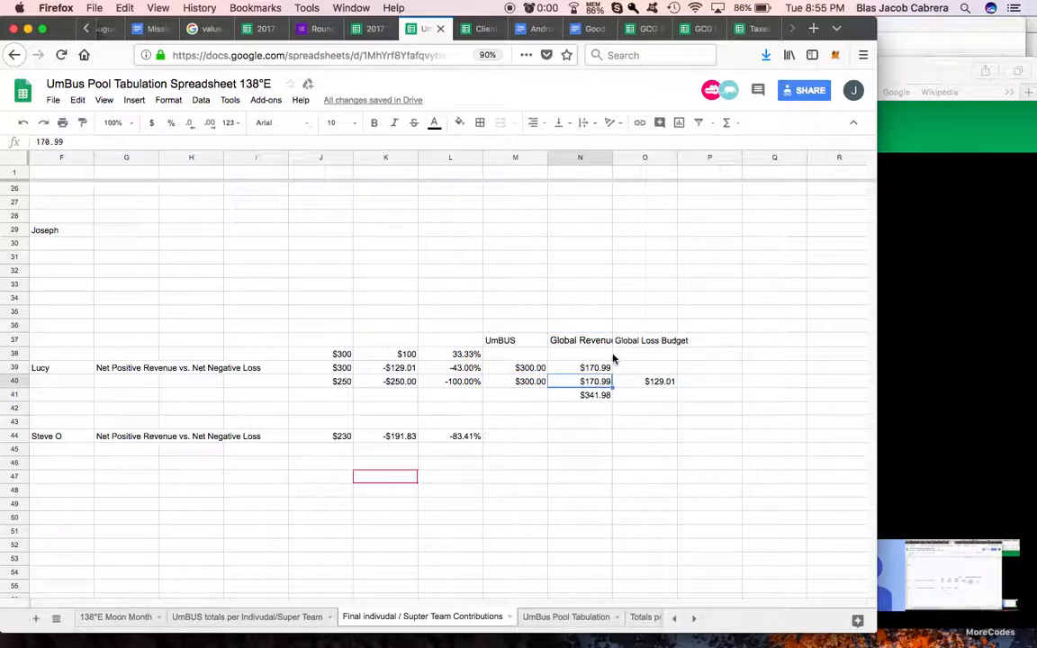
click(642, 343)
click(644, 384)
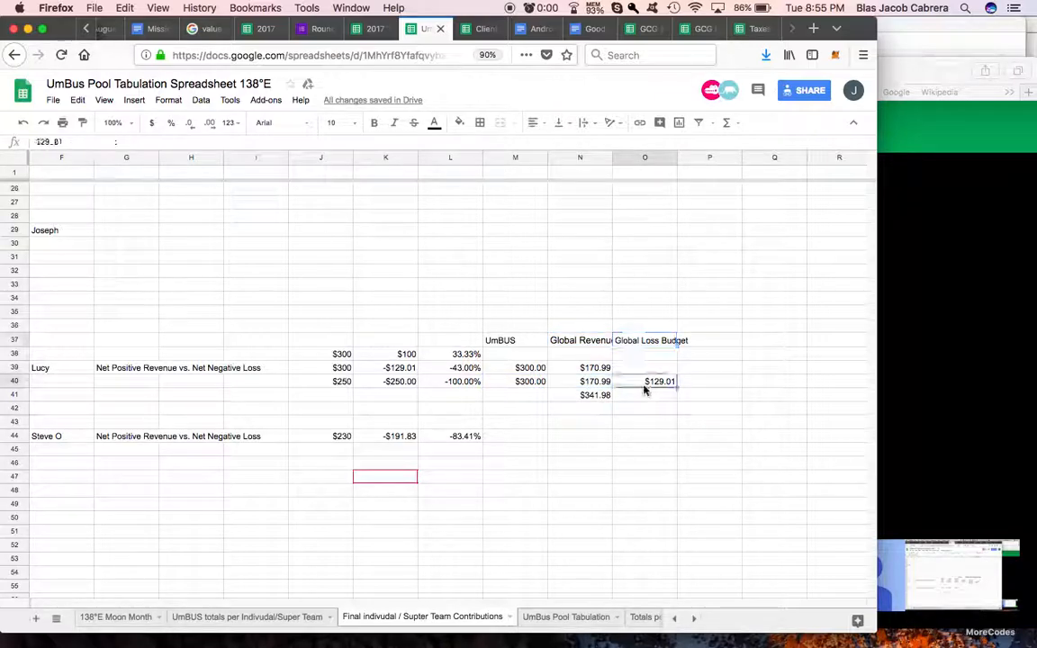
click(746, 370)
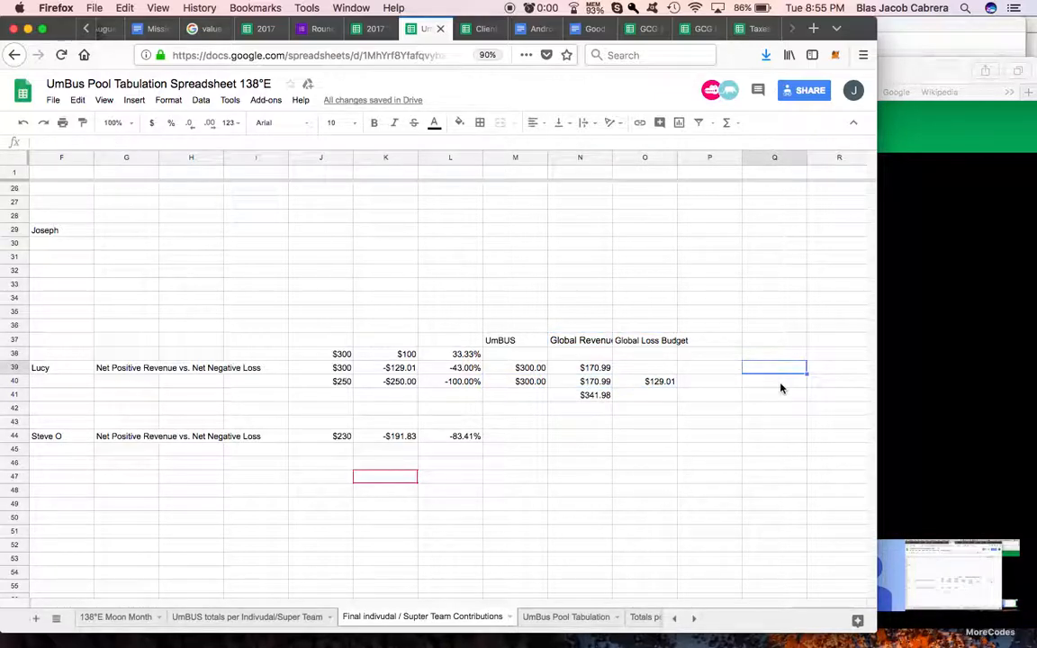
click(602, 385)
click(642, 385)
click(597, 373)
click(625, 385)
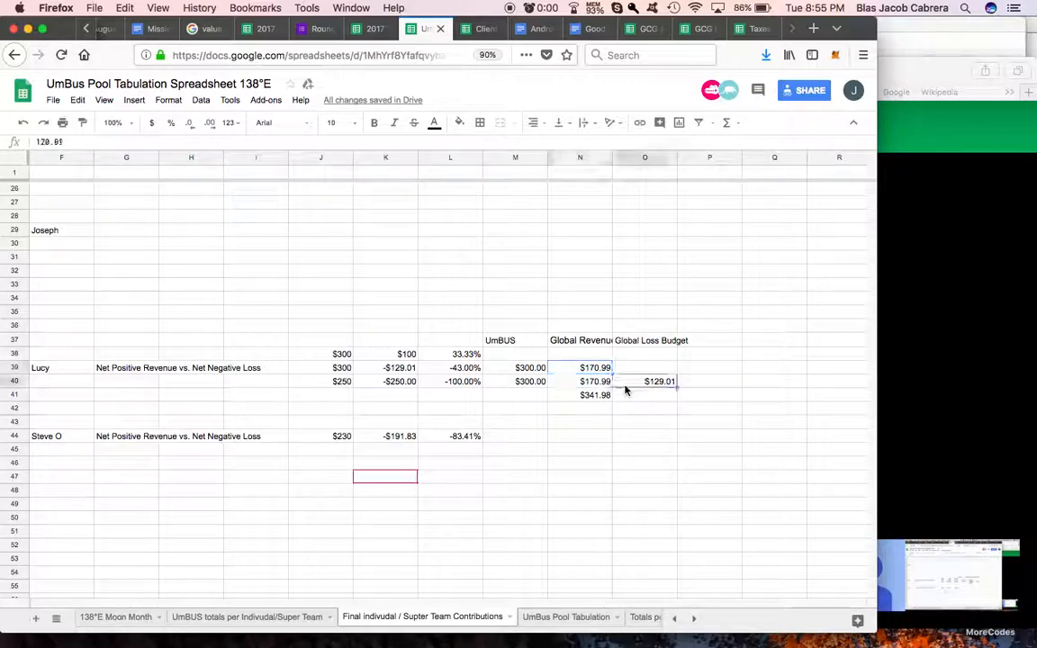
click(601, 380)
click(625, 386)
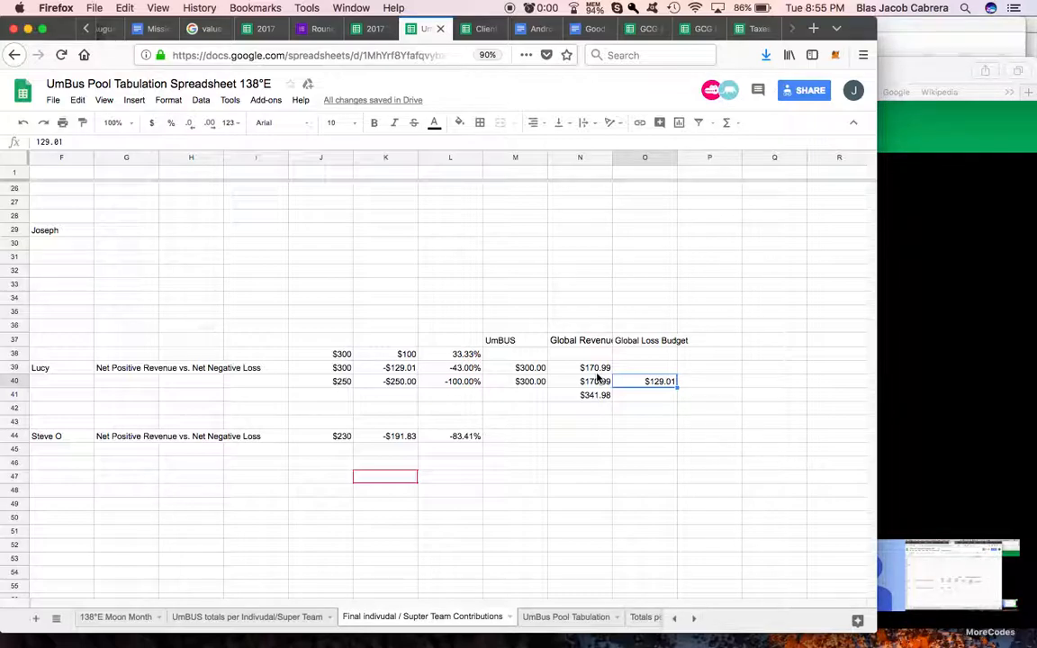
click(686, 366)
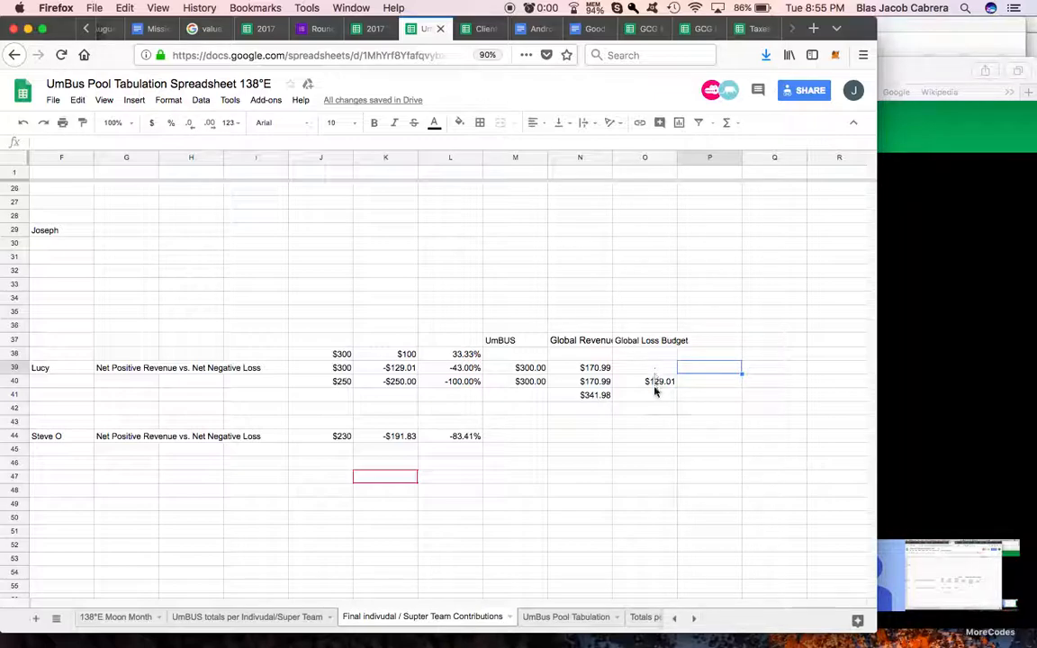
Step: Calculate the global loss share in P40 with the formula =O40/M40 and format it as a percentage
click(717, 386)
text(=)
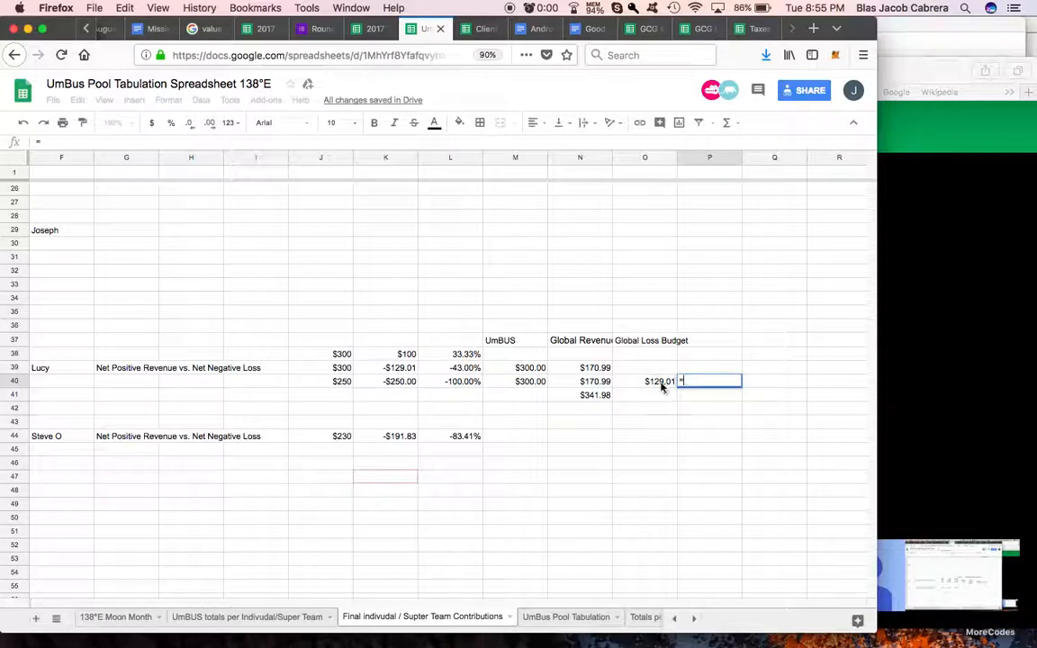
click(662, 383)
text(/)
click(530, 384)
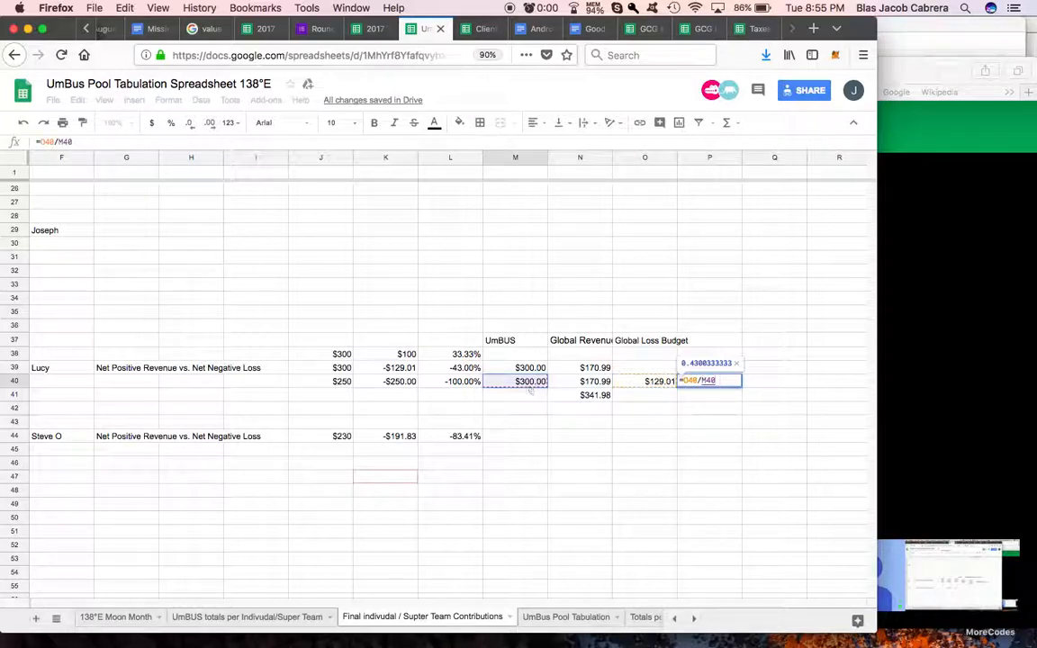
key(Return)
click(717, 385)
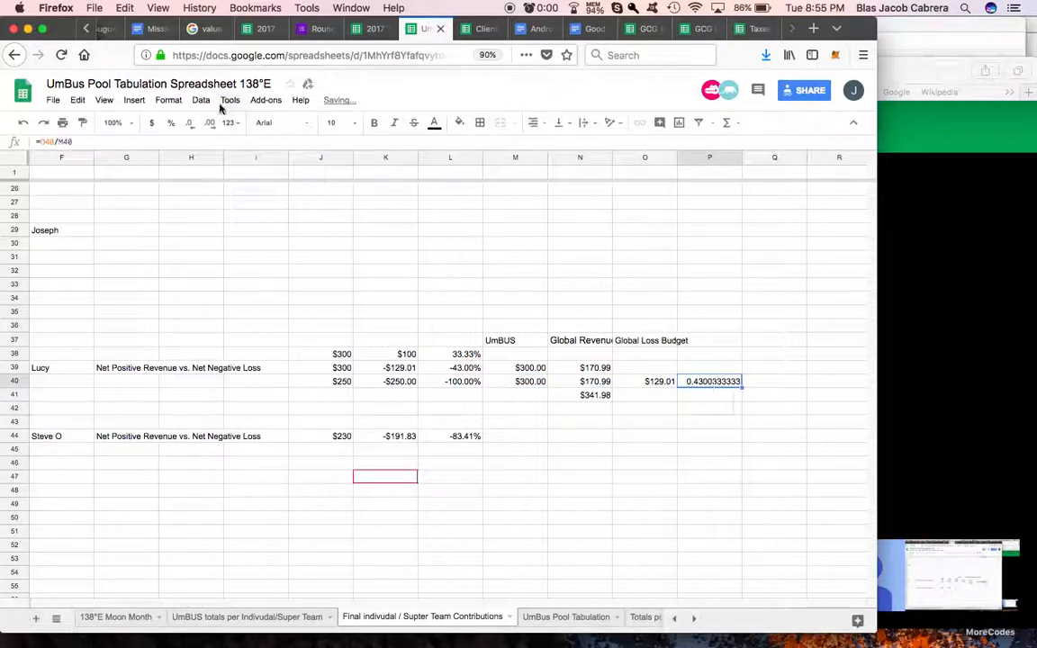
click(171, 125)
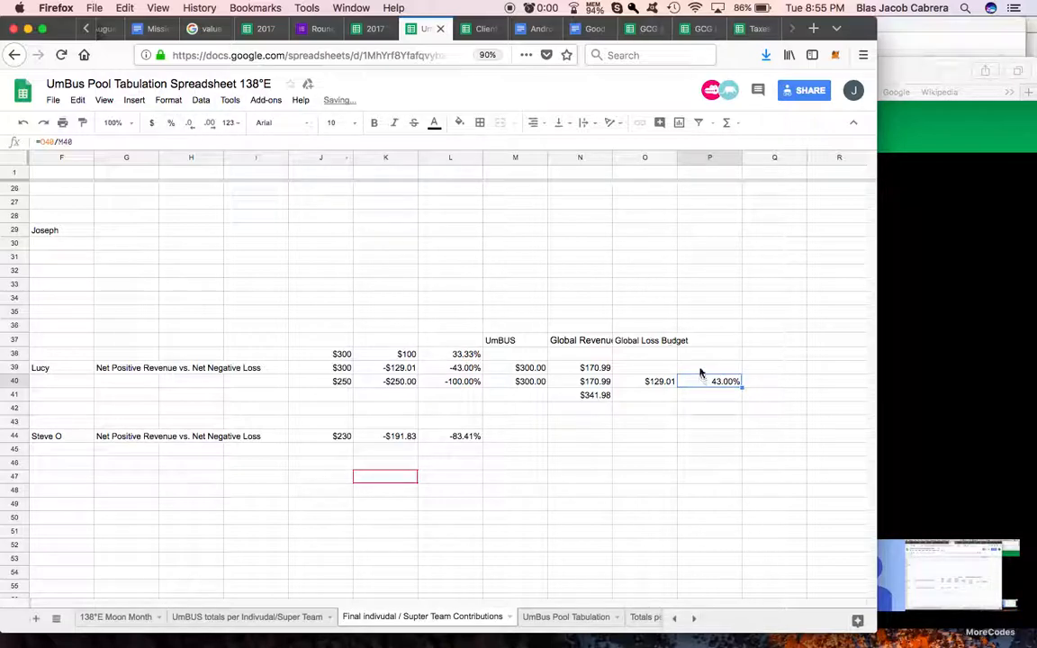
Step: Calculate the global revenue share in P39 by dividing N39 by M39 and format it as a percentage
click(700, 370)
text(=)
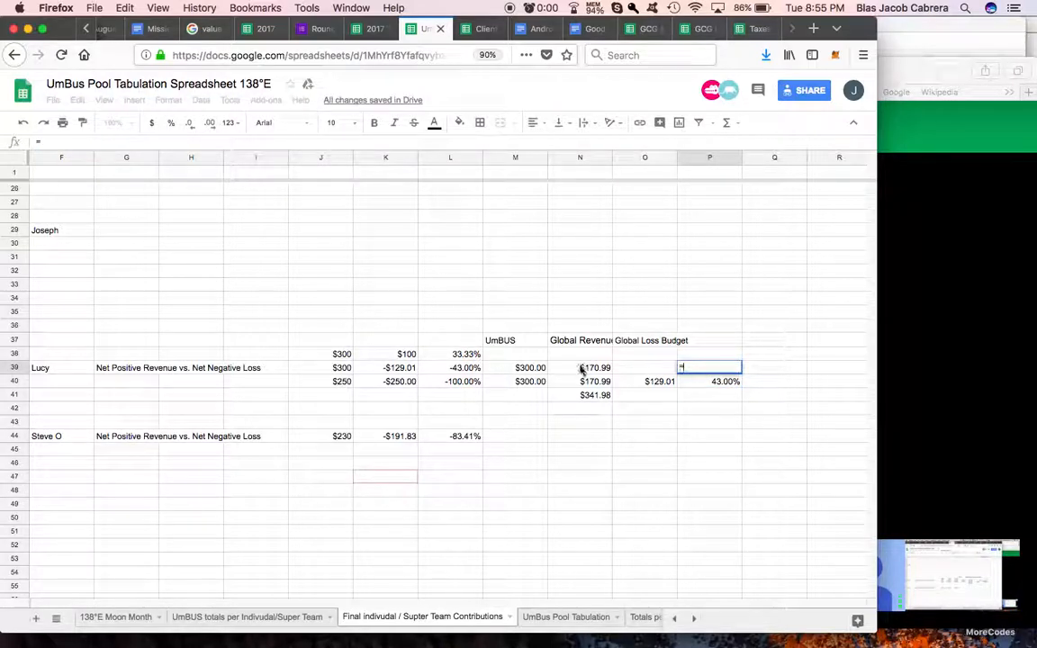
click(581, 369)
text(/)
click(538, 367)
key(Return)
click(690, 366)
click(172, 124)
click(685, 462)
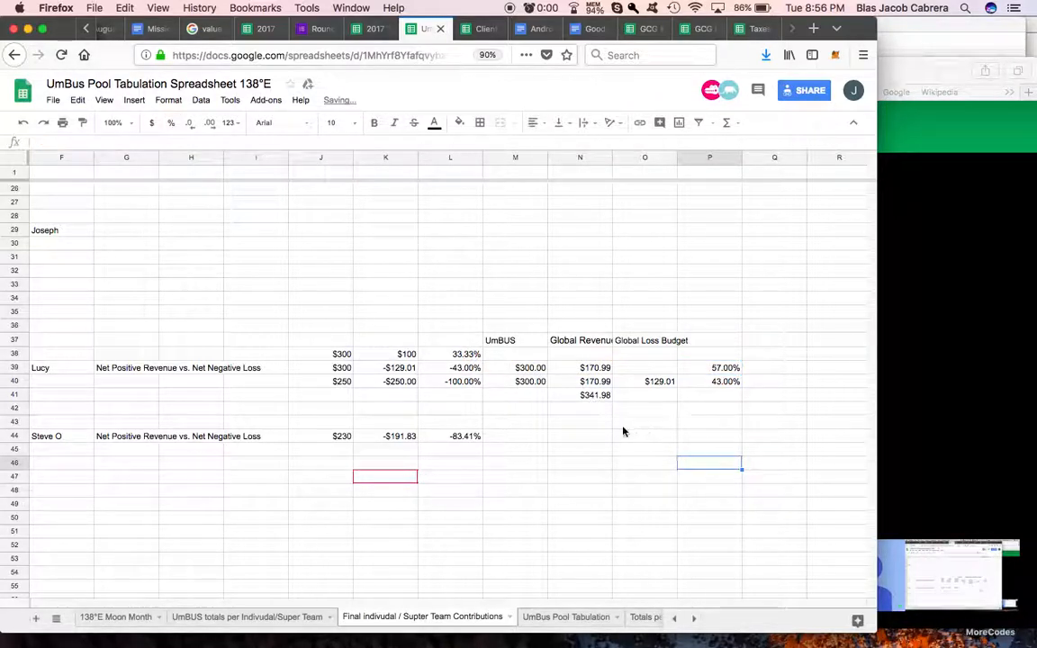
scroll(623, 433, up, 7)
scroll(623, 432, left, 5)
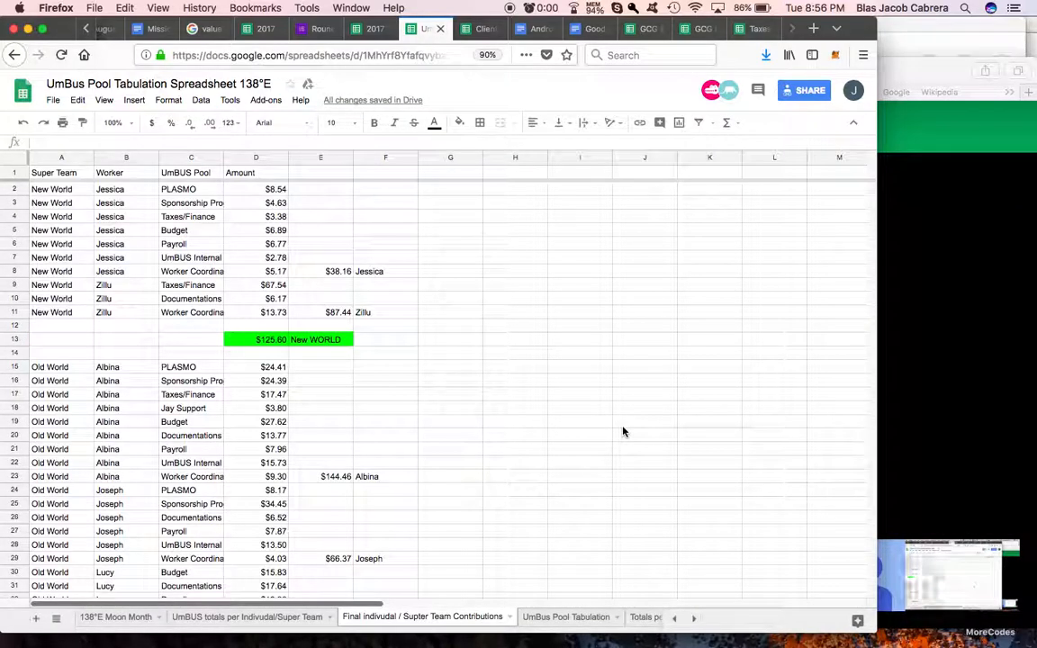
Step: Clear the sum in N41 beneath the Global Revenue Budget amounts
scroll(623, 432, down, 3)
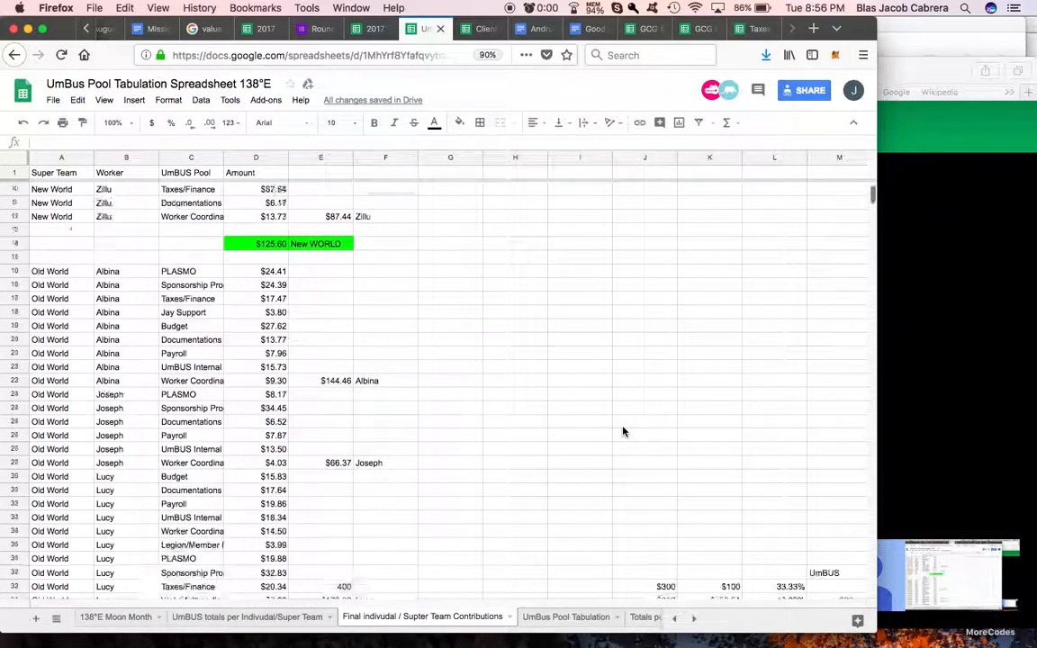
click(36, 352)
click(256, 339)
scroll(352, 352, down, 2)
scroll(351, 352, down, 1)
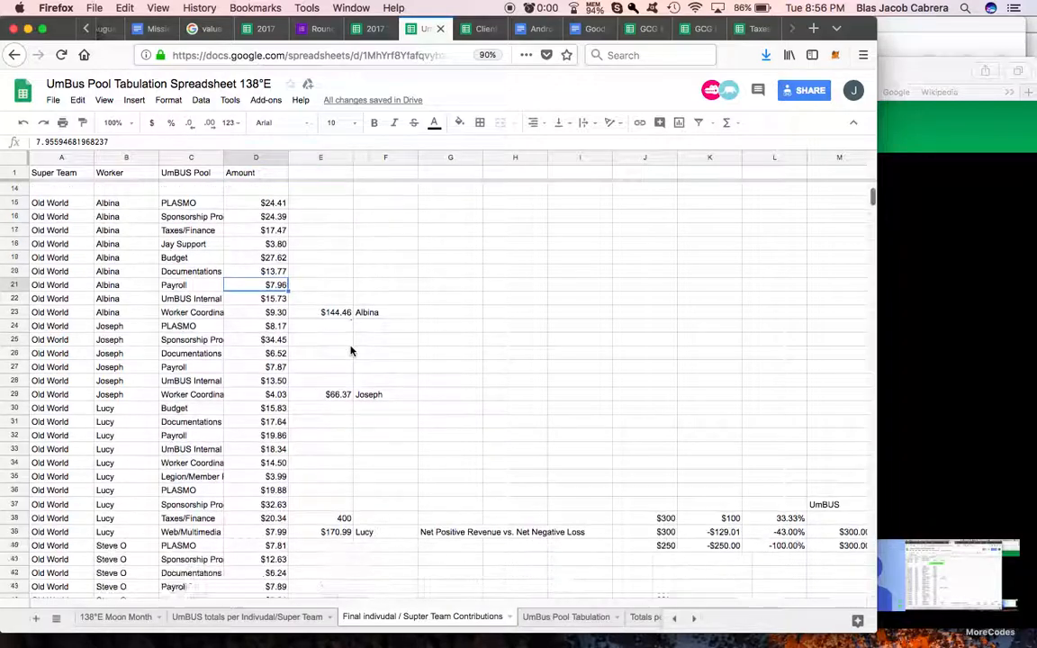
scroll(351, 351, down, 3)
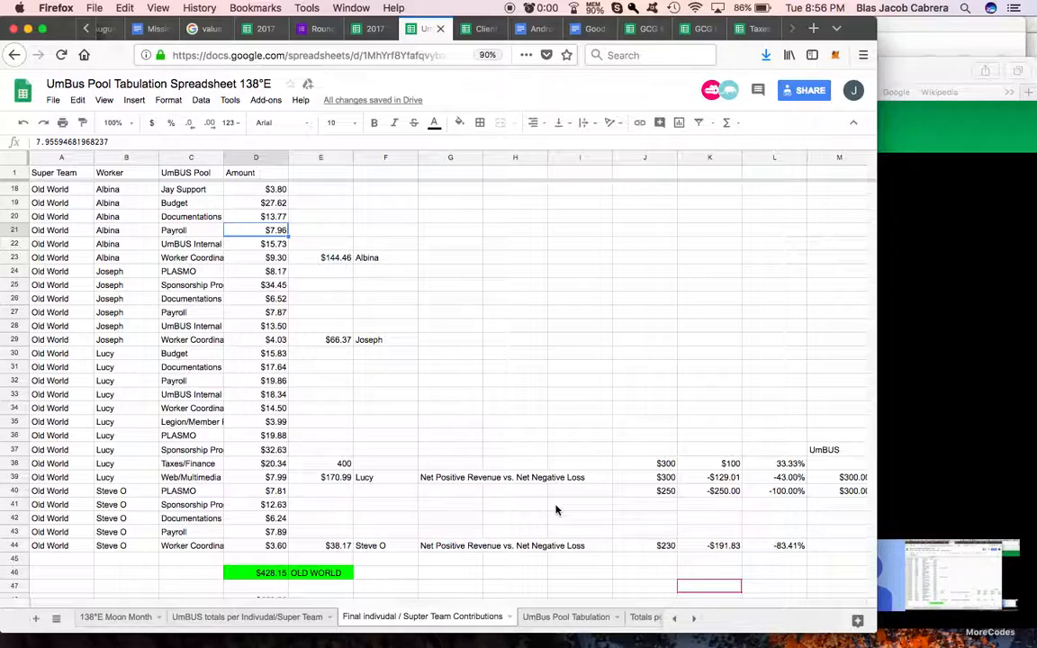
scroll(556, 511, right, 4)
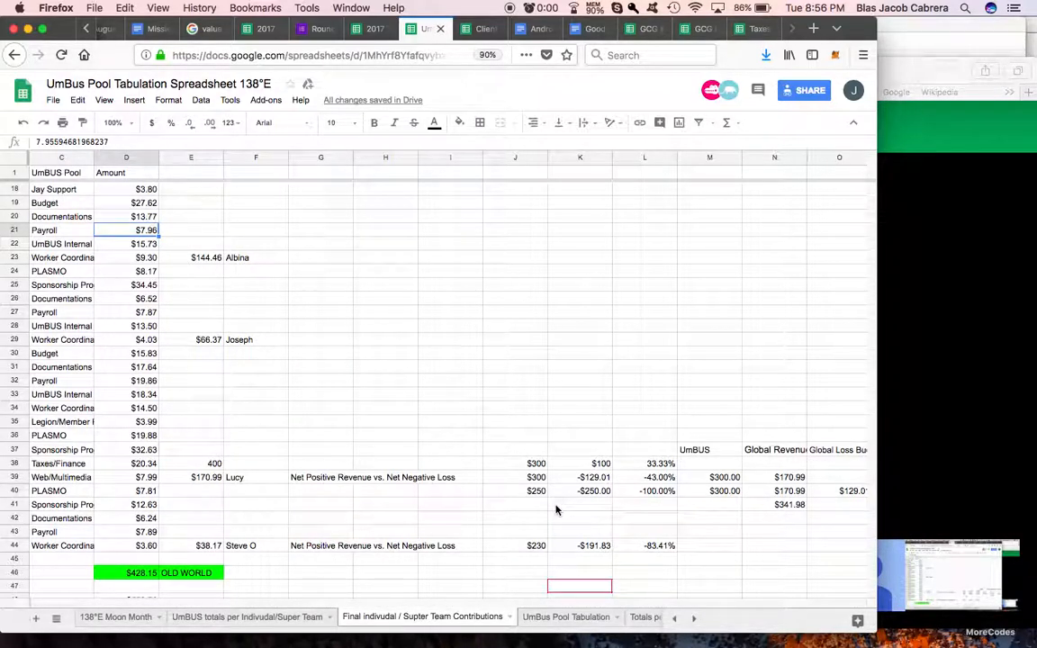
scroll(556, 511, right, 4)
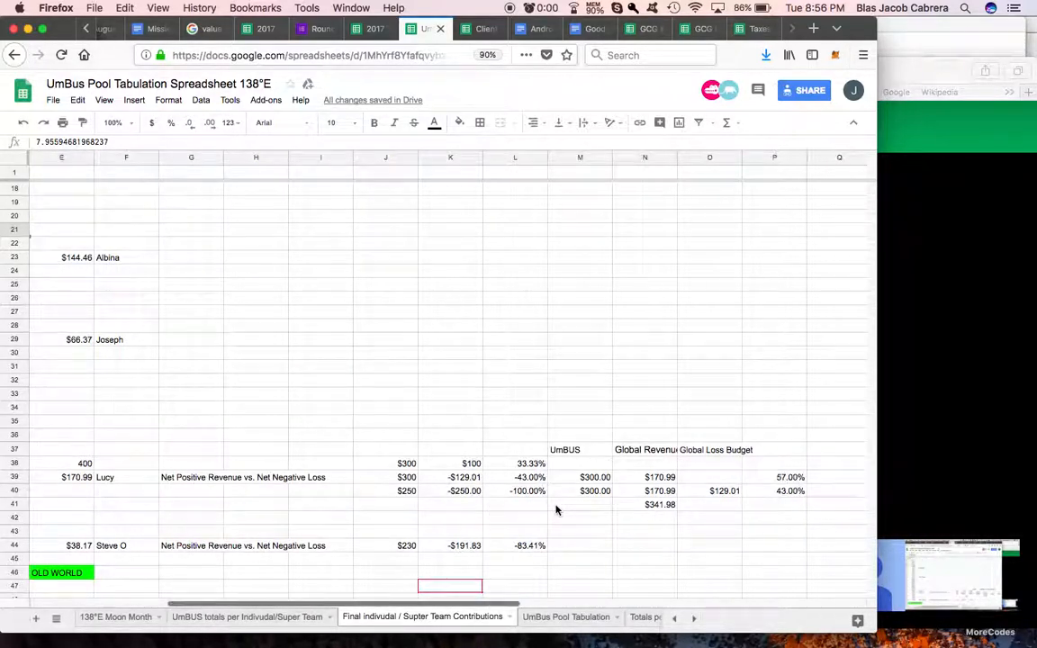
click(661, 506)
scroll(661, 506, right, 2)
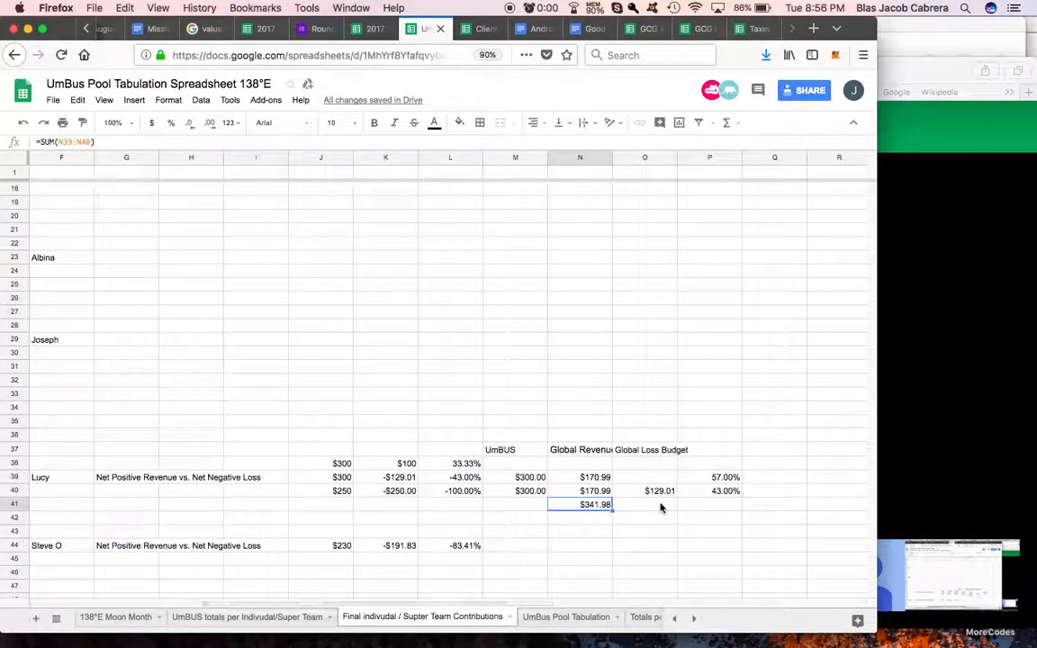
key(Delete)
click(662, 505)
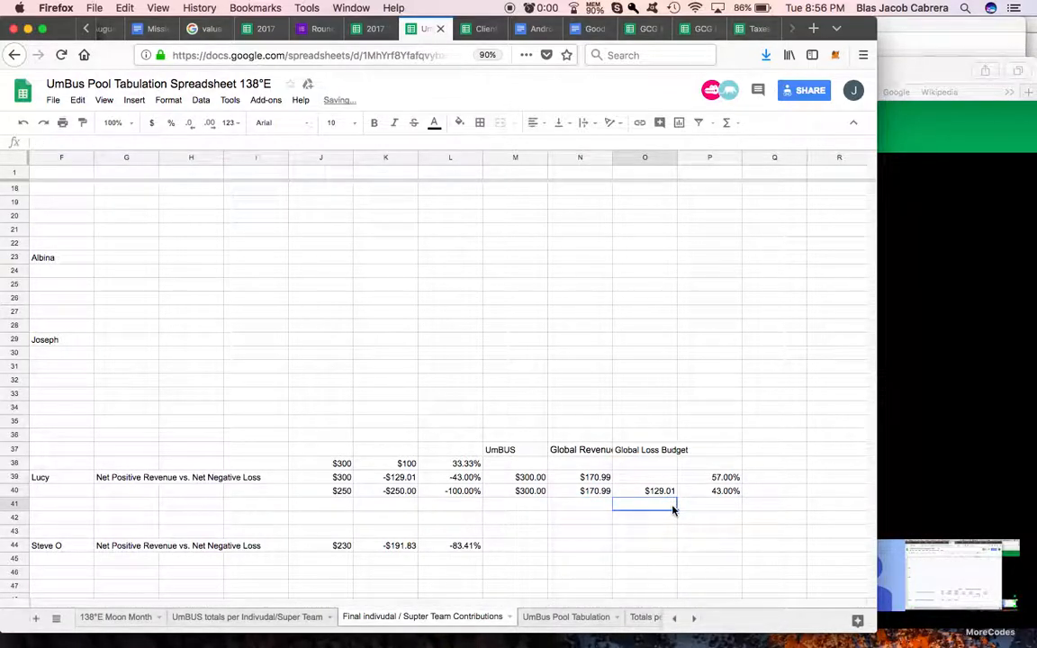
Step: Examine the Global Revenue Budget and Global Loss Budget headings against the percentage formulas in P39 and P40
scroll(673, 510, right, 2)
click(588, 493)
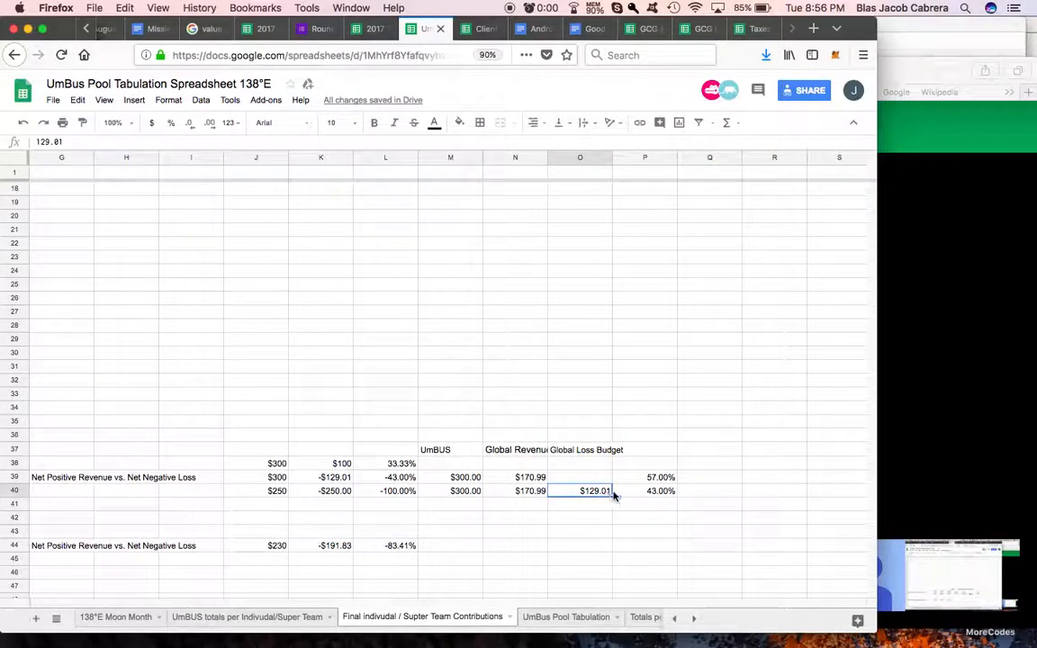
click(661, 489)
click(664, 479)
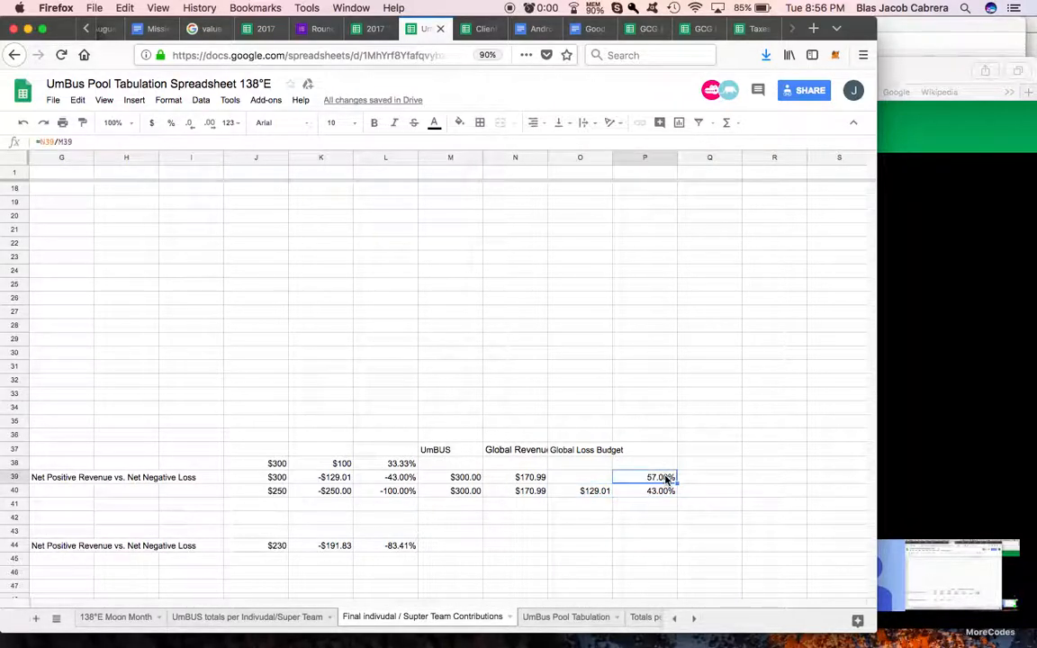
click(531, 452)
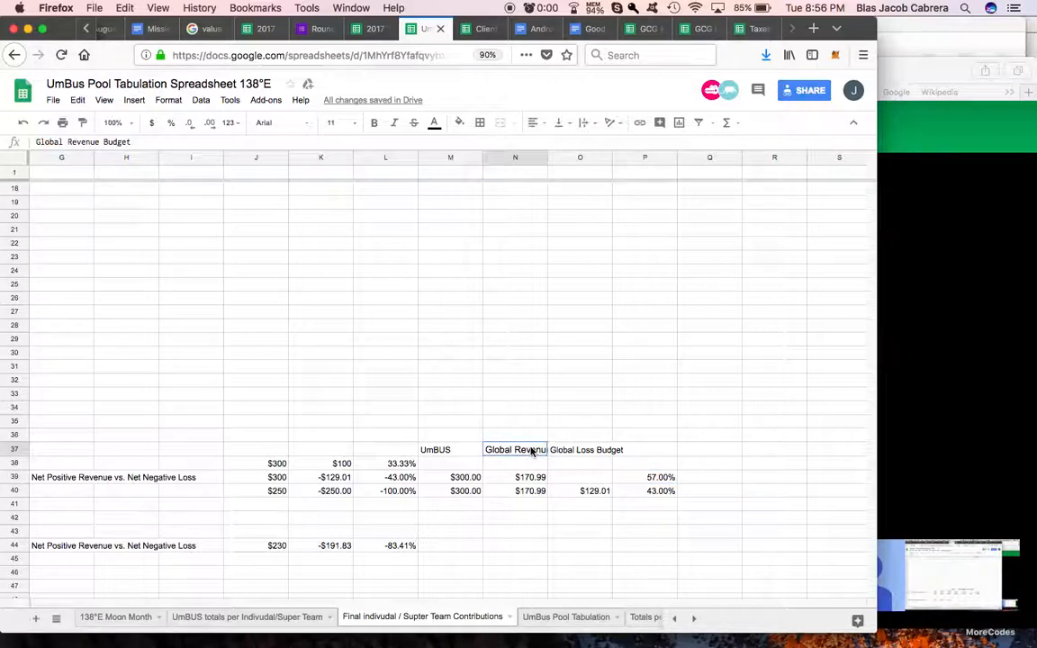
click(641, 479)
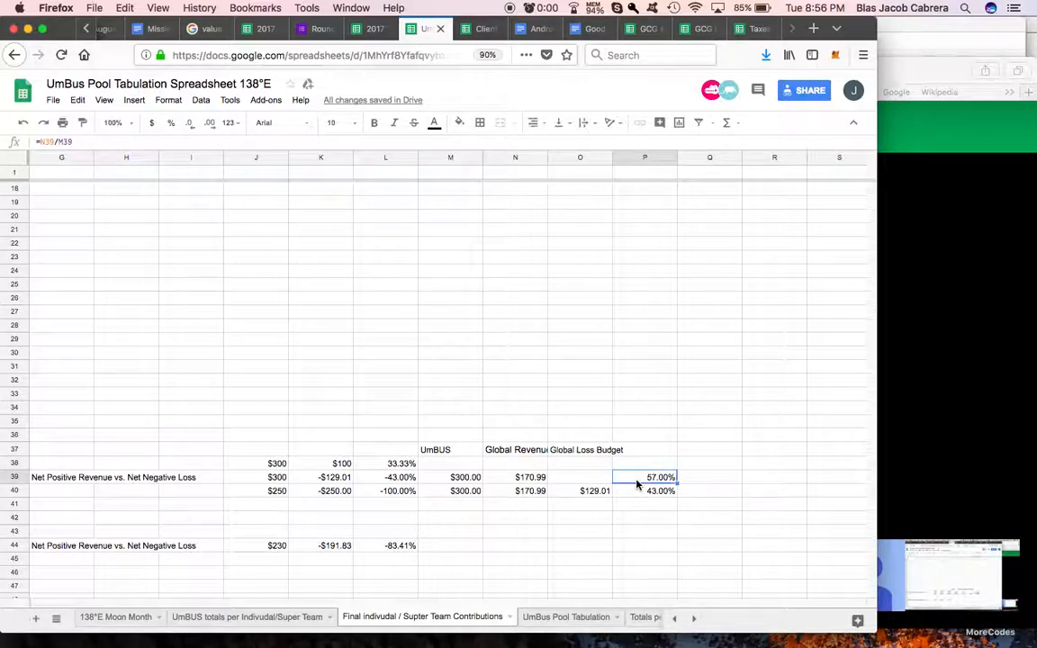
click(577, 452)
click(653, 494)
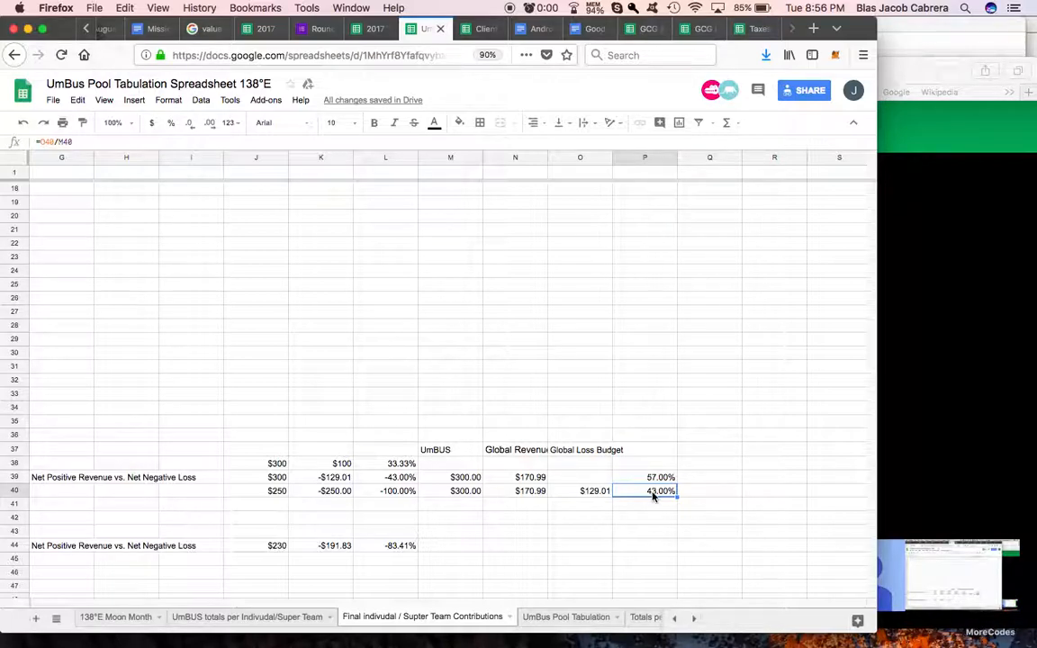
Step: Check the combined sum of the revenue and loss percentages in P39:P40
click(706, 481)
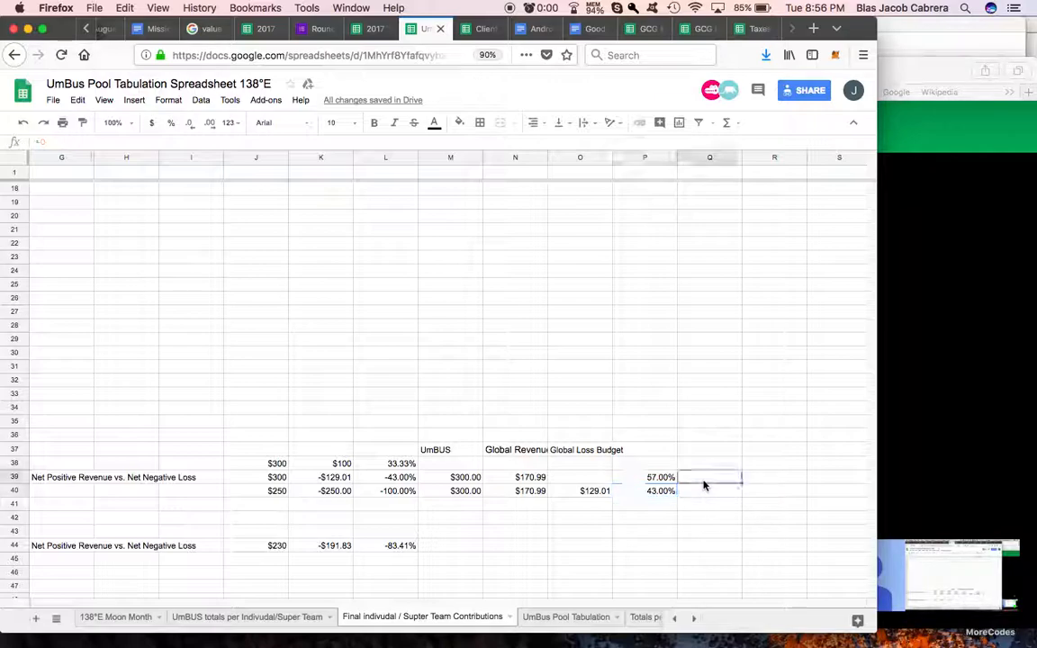
click(665, 477)
drag(669, 482, 669, 490)
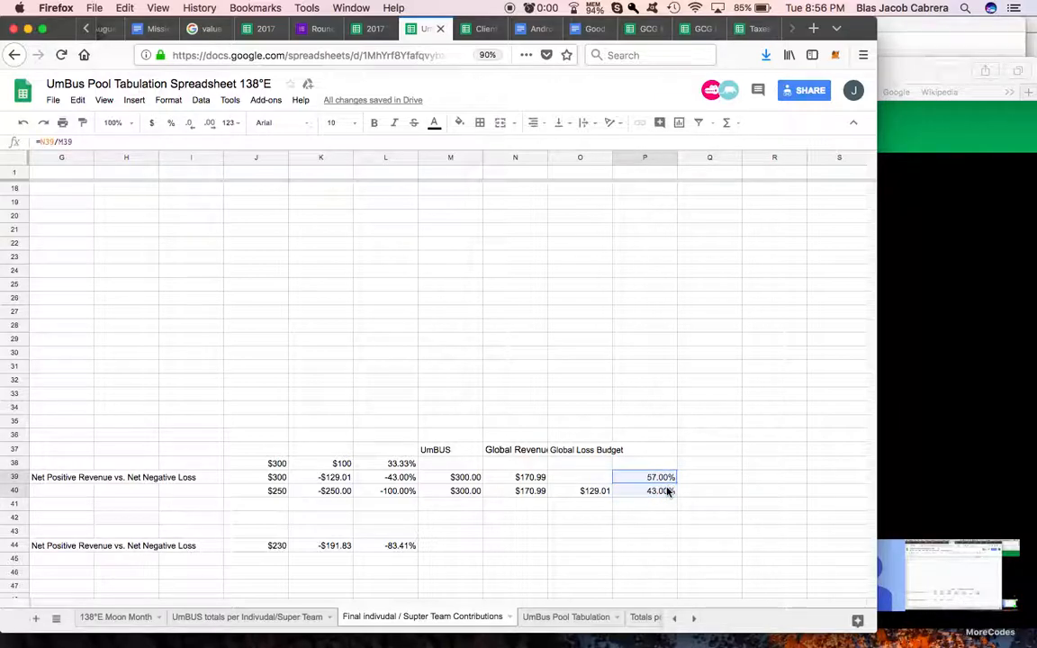
key(Right)
click(772, 477)
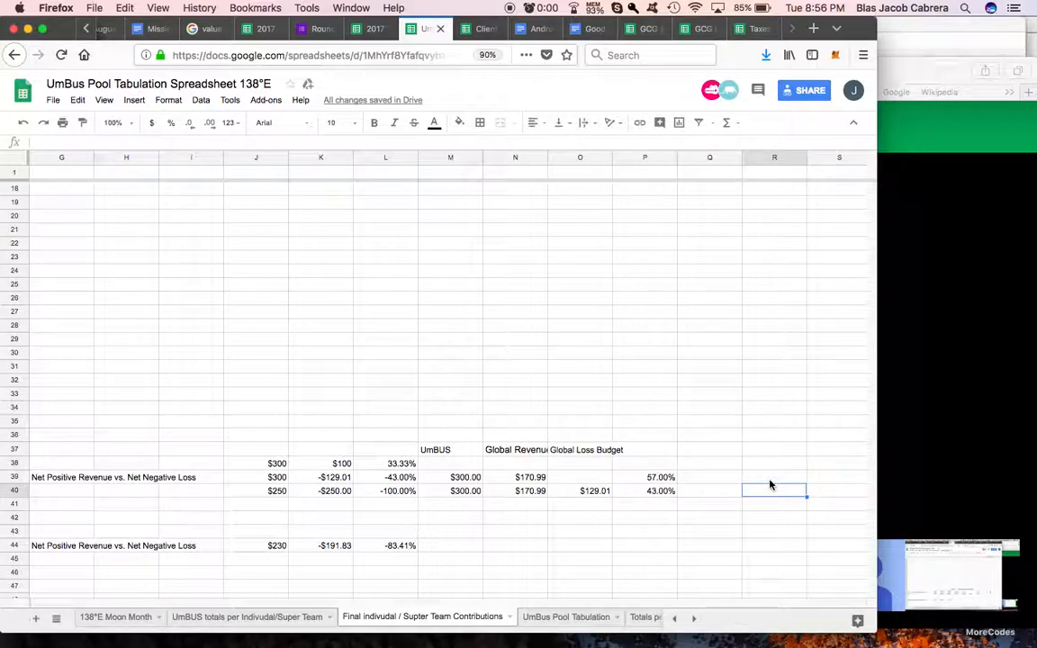
drag(773, 477, 770, 492)
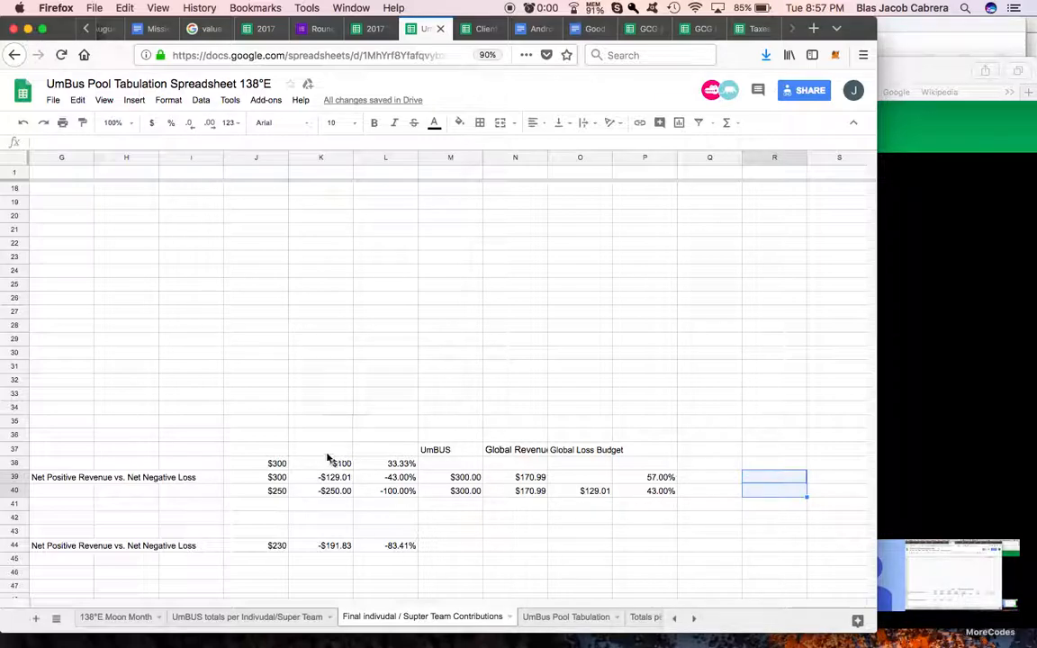
Step: Review the individual worker totals in column E and the Old World team total in row 46
scroll(278, 453, left, 10)
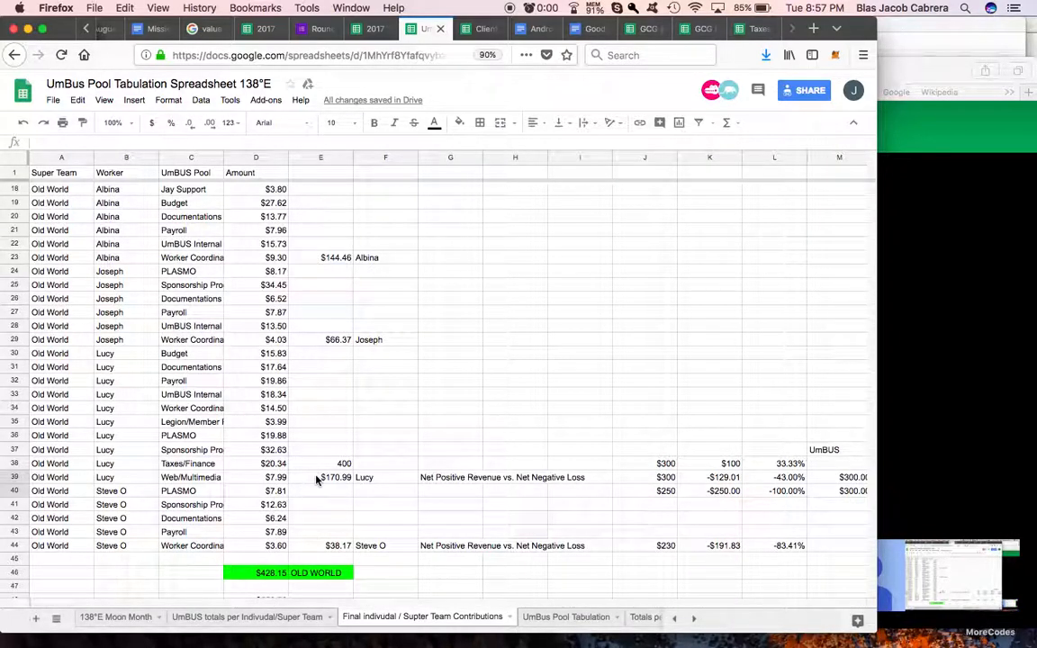
click(316, 478)
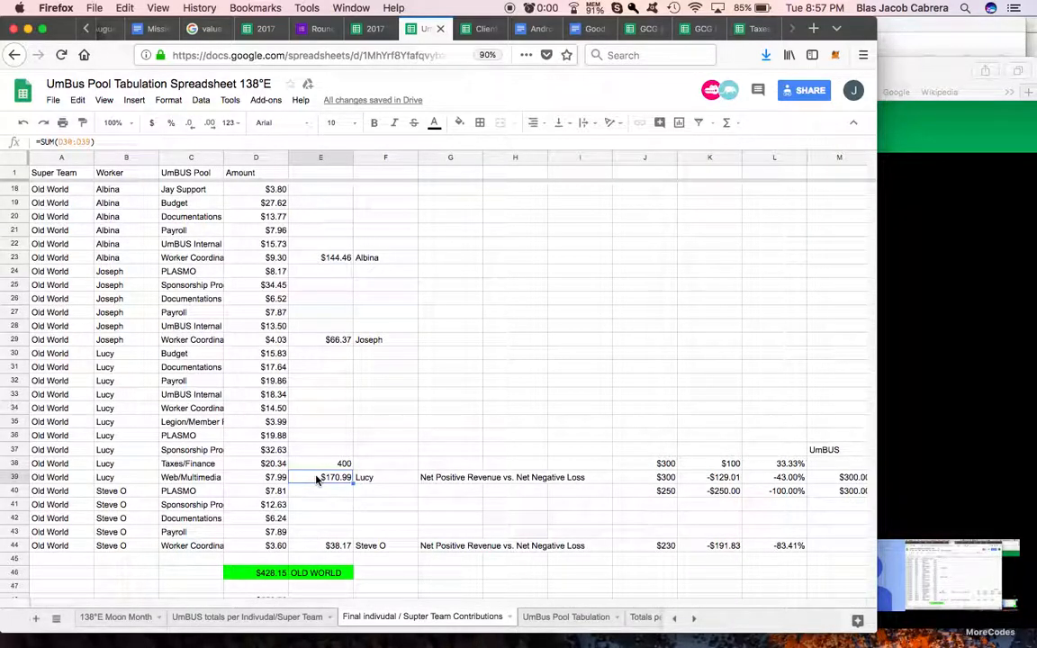
click(288, 573)
scroll(296, 540, down, 2)
click(297, 533)
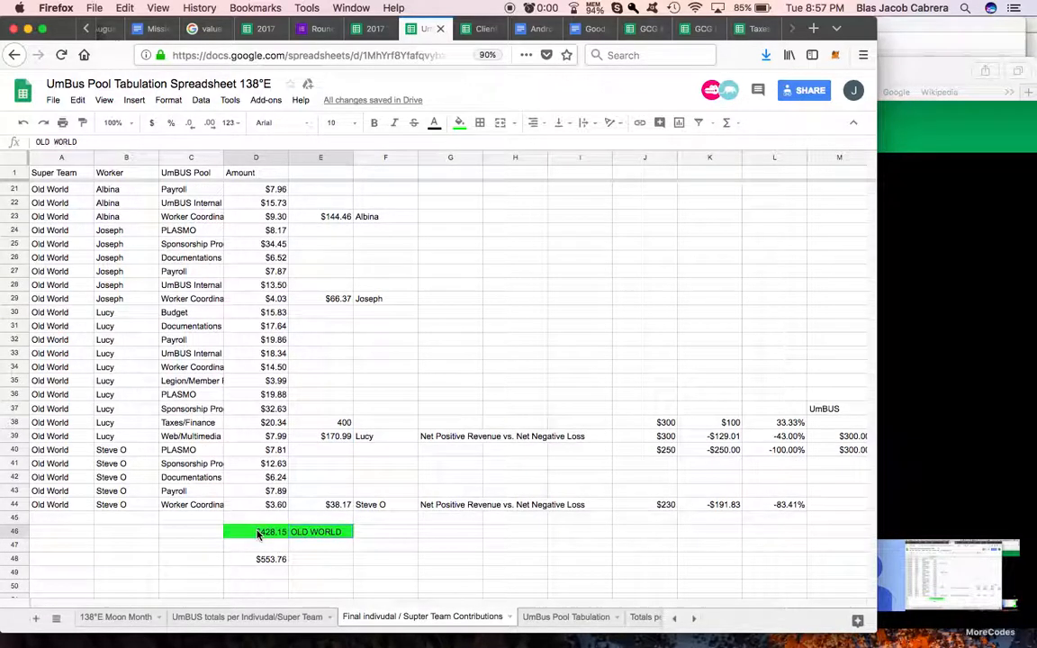
click(320, 436)
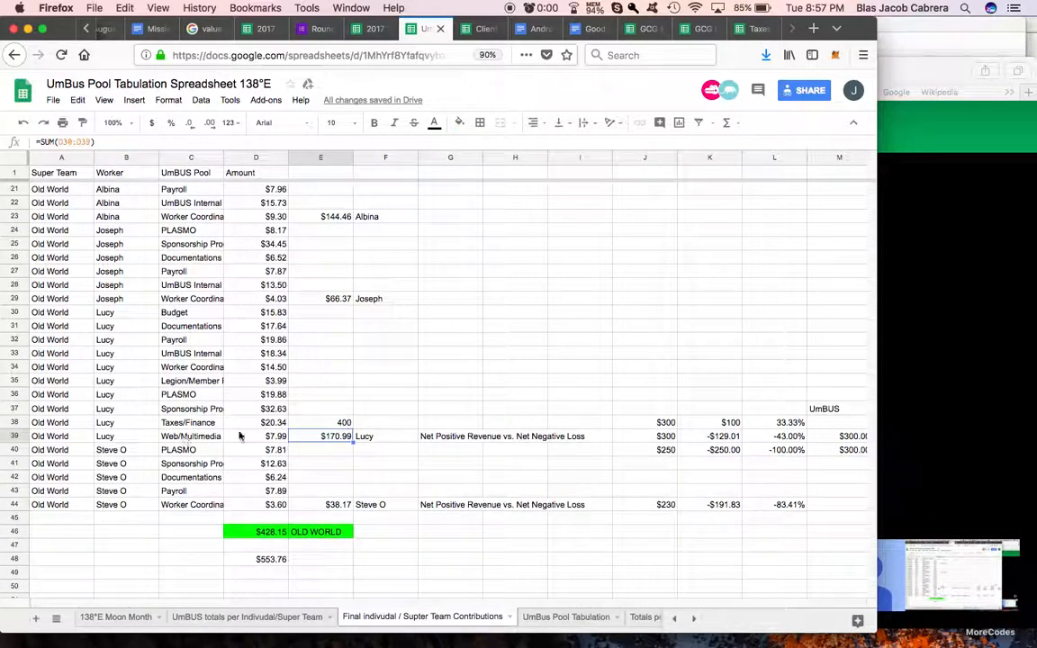
scroll(232, 435, up, 10)
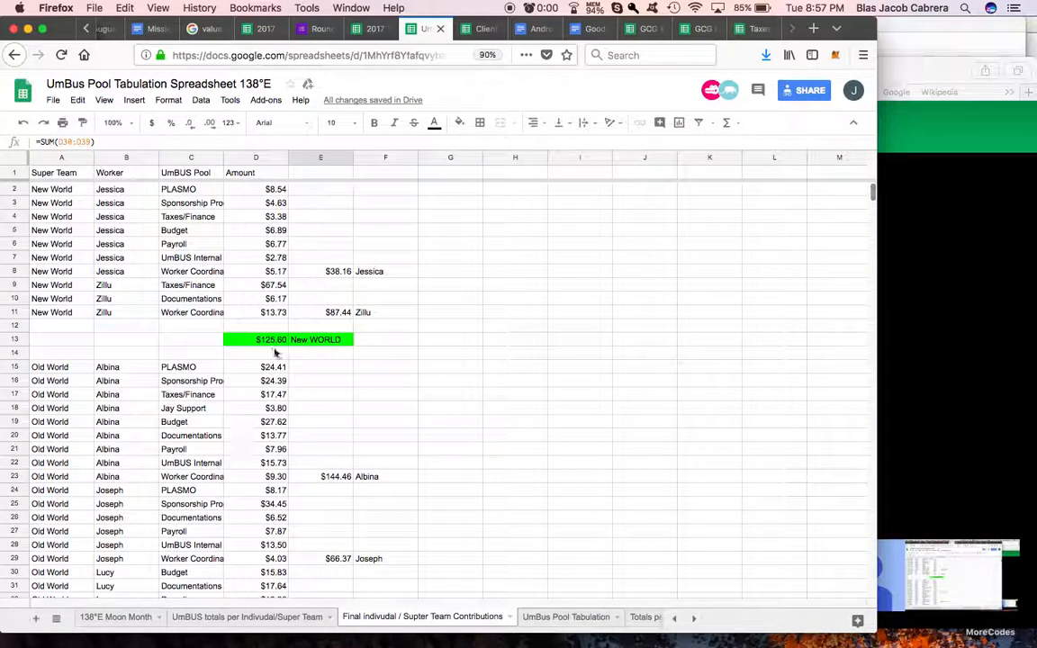
click(323, 314)
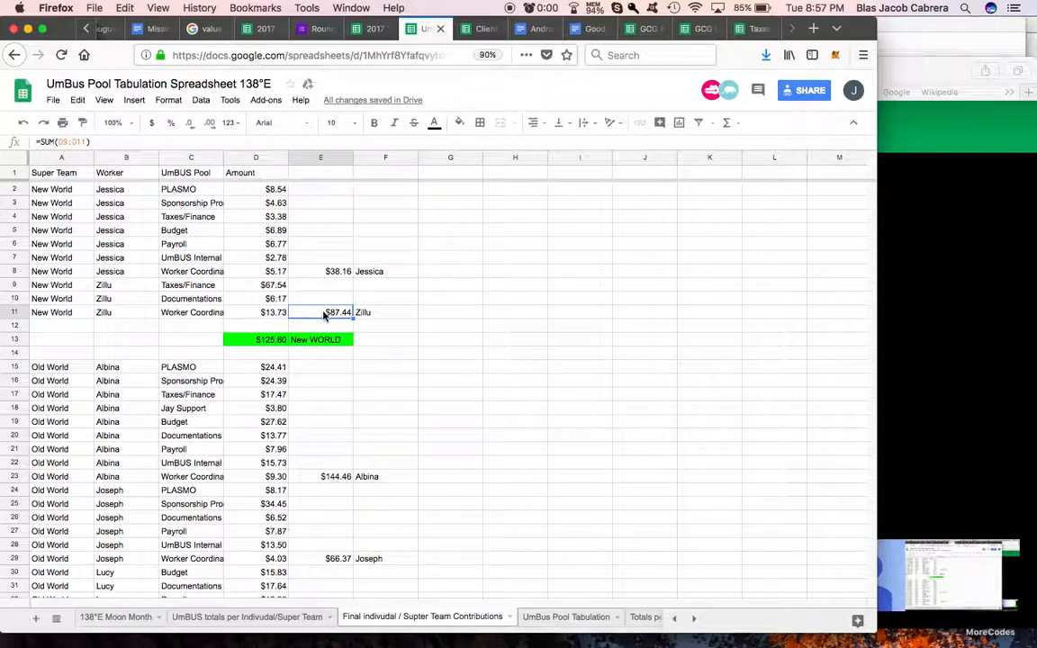
click(262, 313)
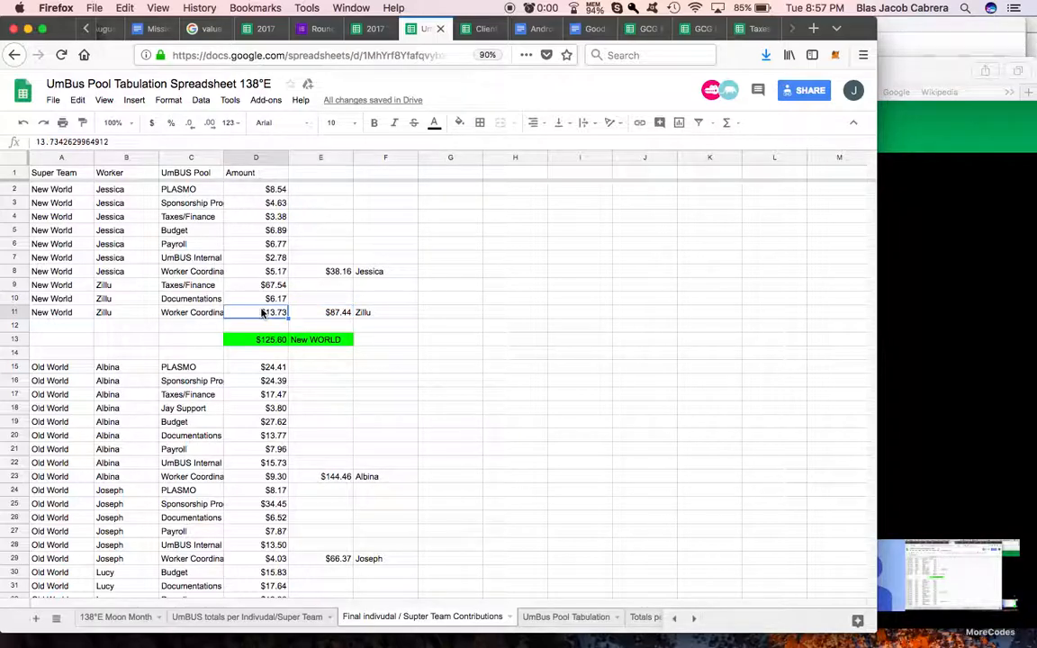
click(326, 311)
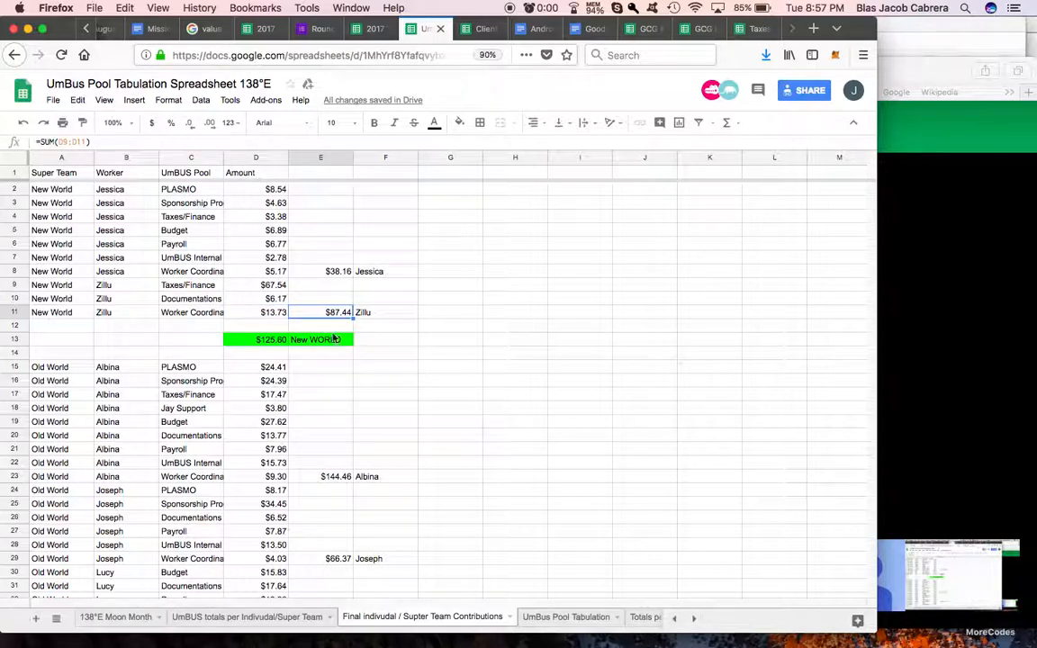
click(275, 427)
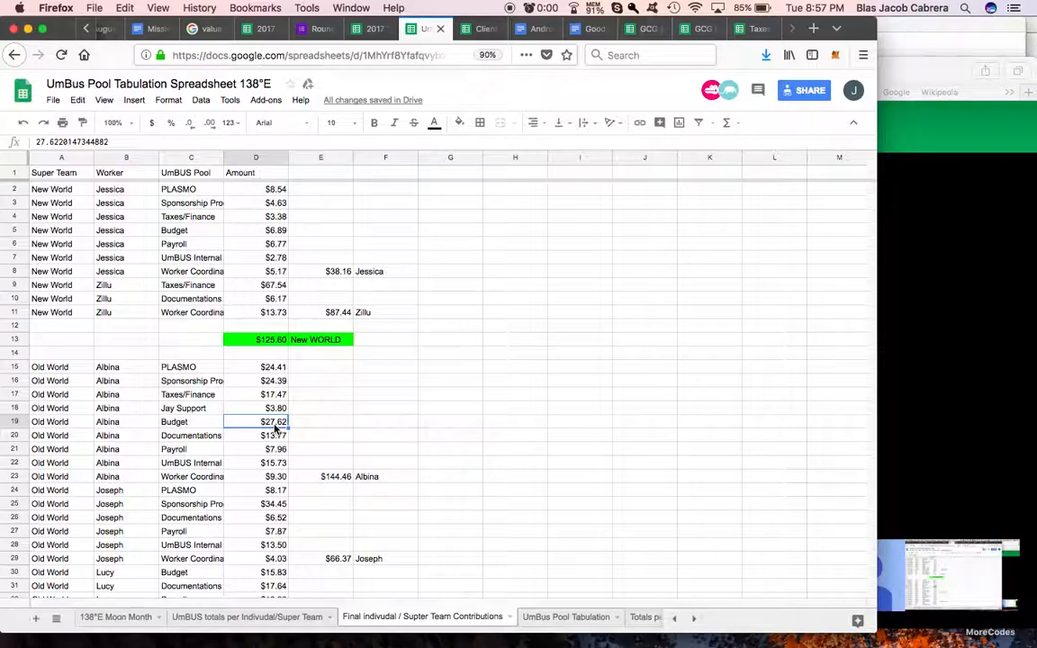
click(342, 271)
click(341, 312)
Step: Enter the heading "Next Steps:" in G50 and the item "Per Buddy Team" in G51
scroll(467, 428, down, 10)
click(461, 428)
text(Next Stpe)
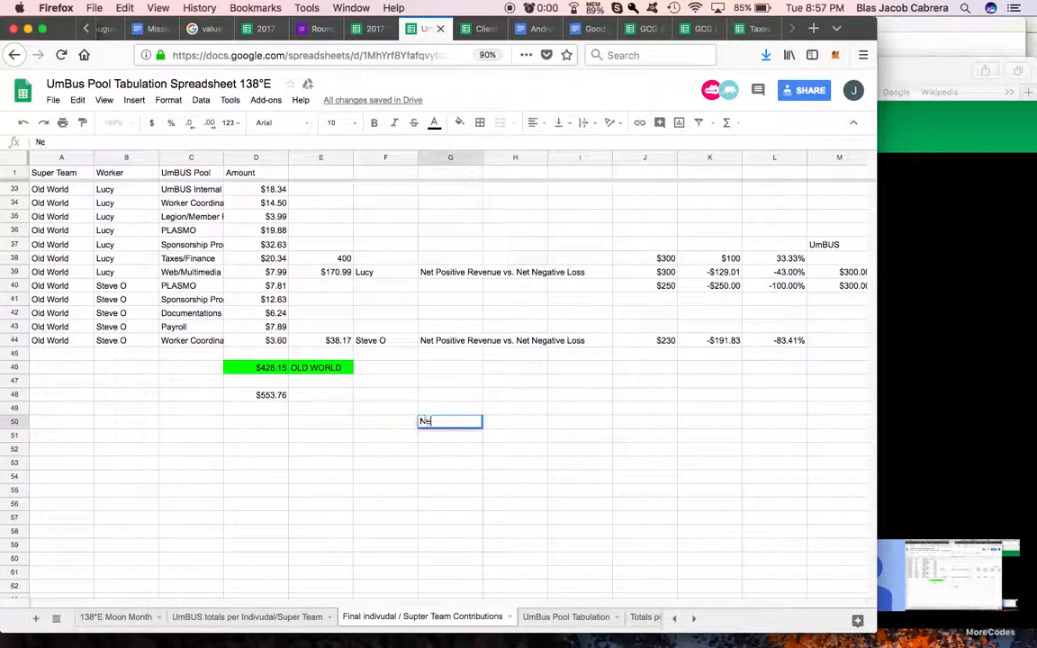
key(BackSpace)
key(BackSpace)
text(eps:)
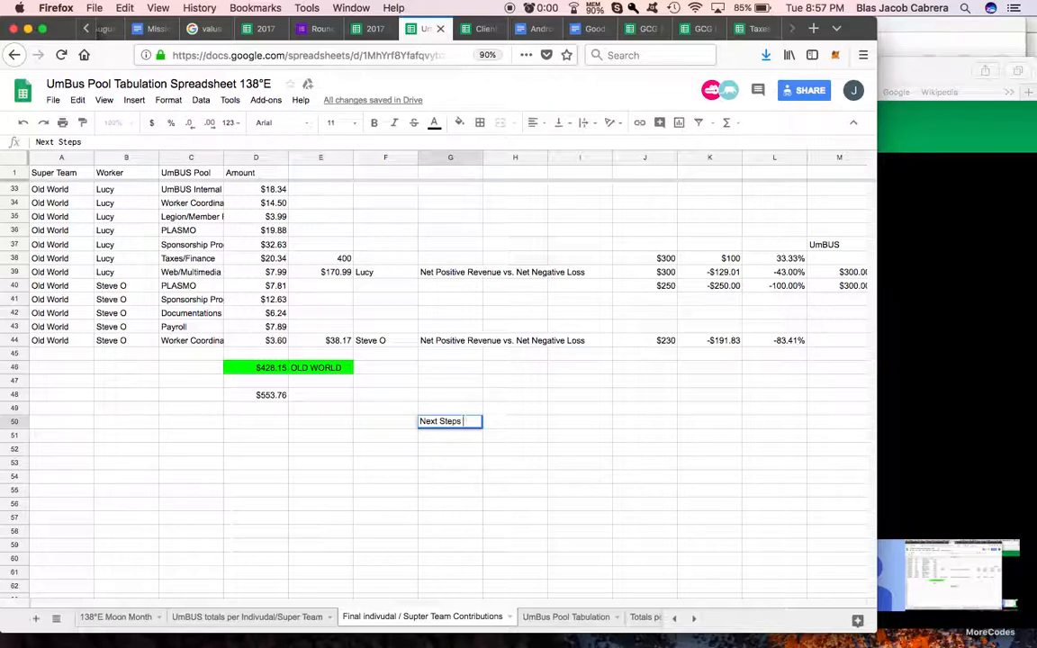
key(Return)
text(Per Buddy Team)
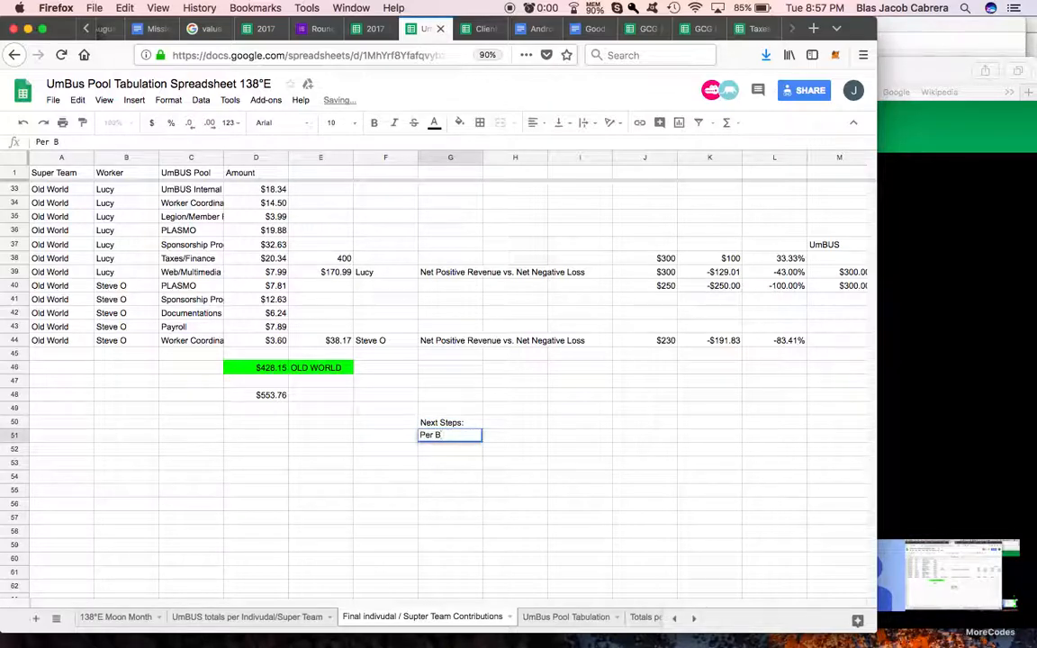
key(Return)
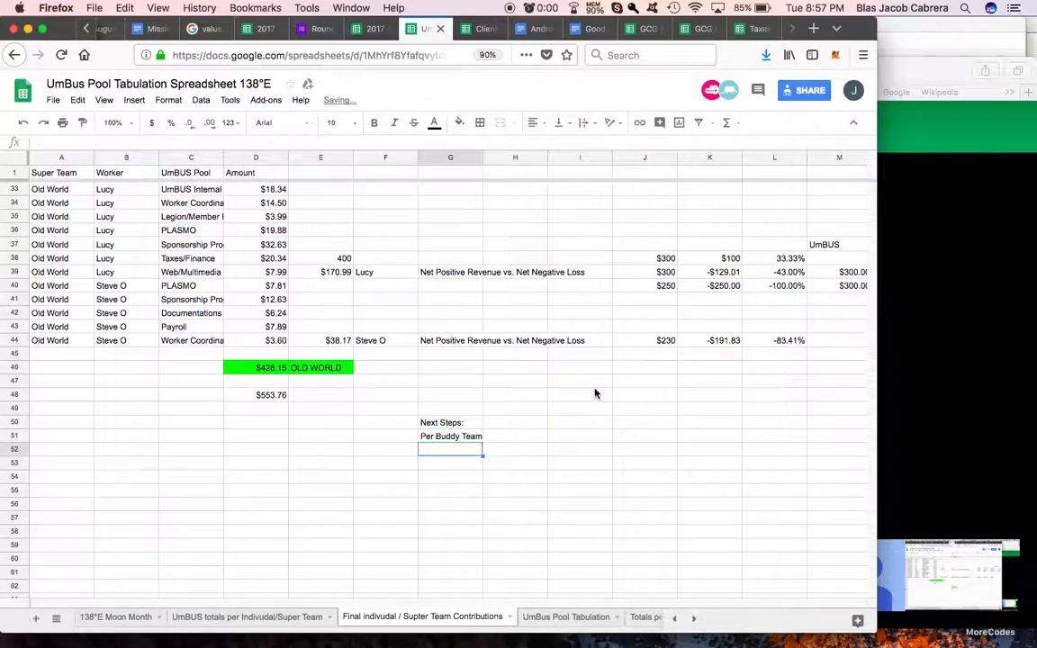
Step: Examine the net loss percentages in L38:L40 against the individual worker totals and the "Per Buddy Team" item
scroll(596, 393, right, 3)
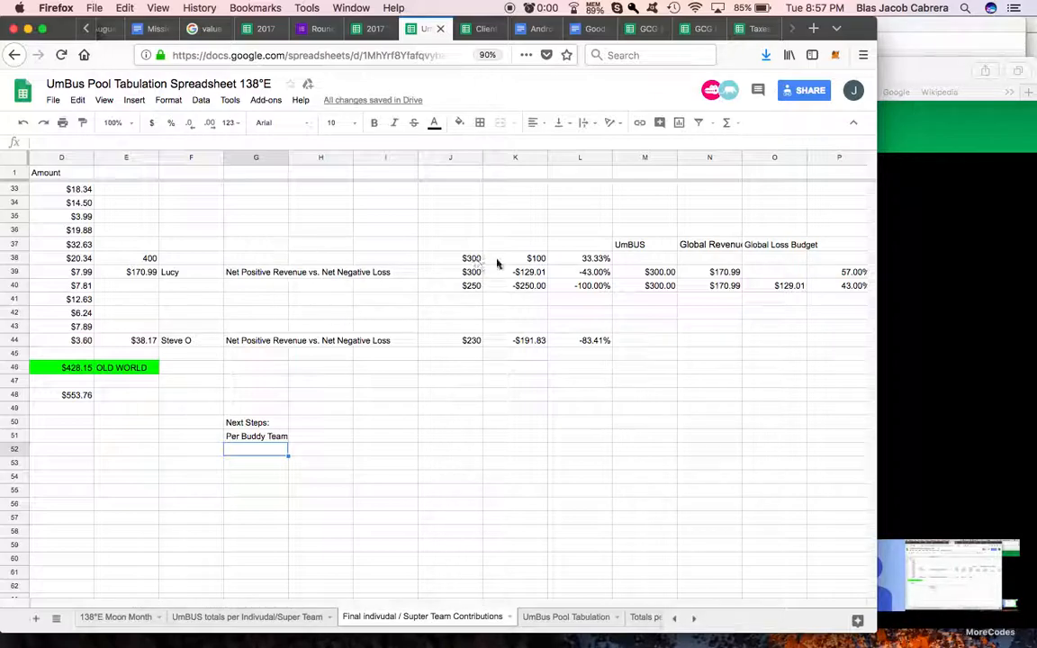
scroll(552, 274, right, 1)
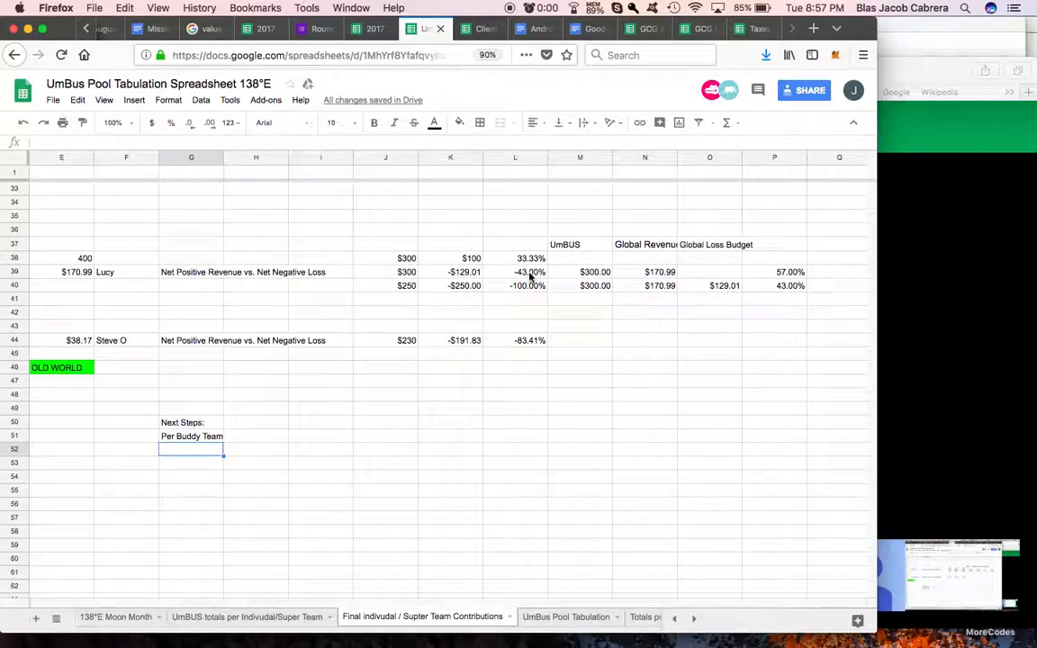
click(529, 272)
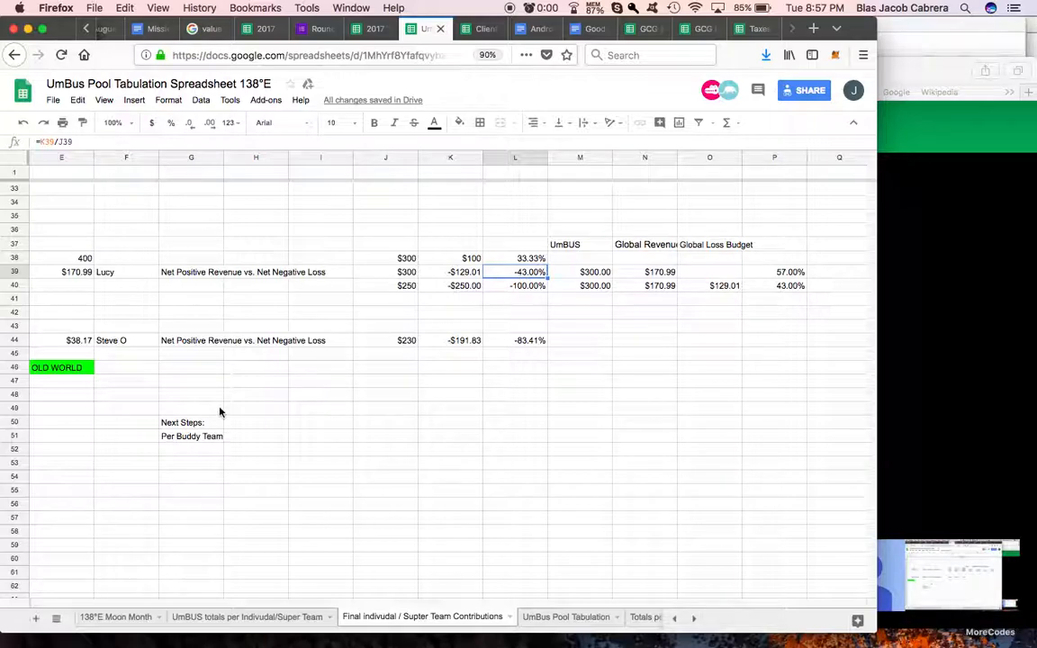
click(204, 438)
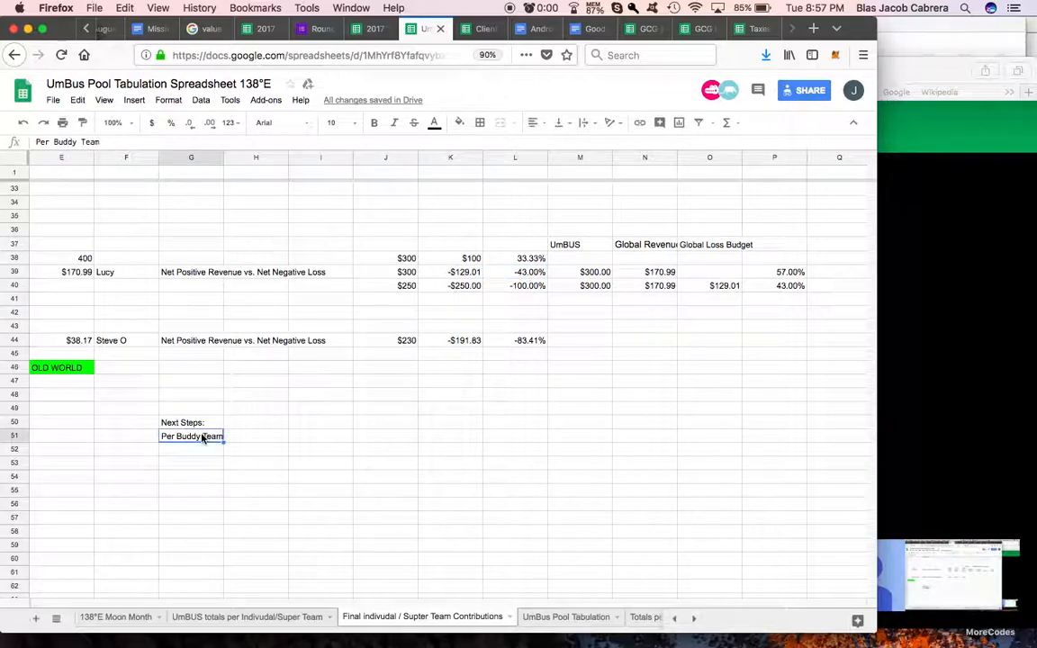
scroll(268, 305, left, 4)
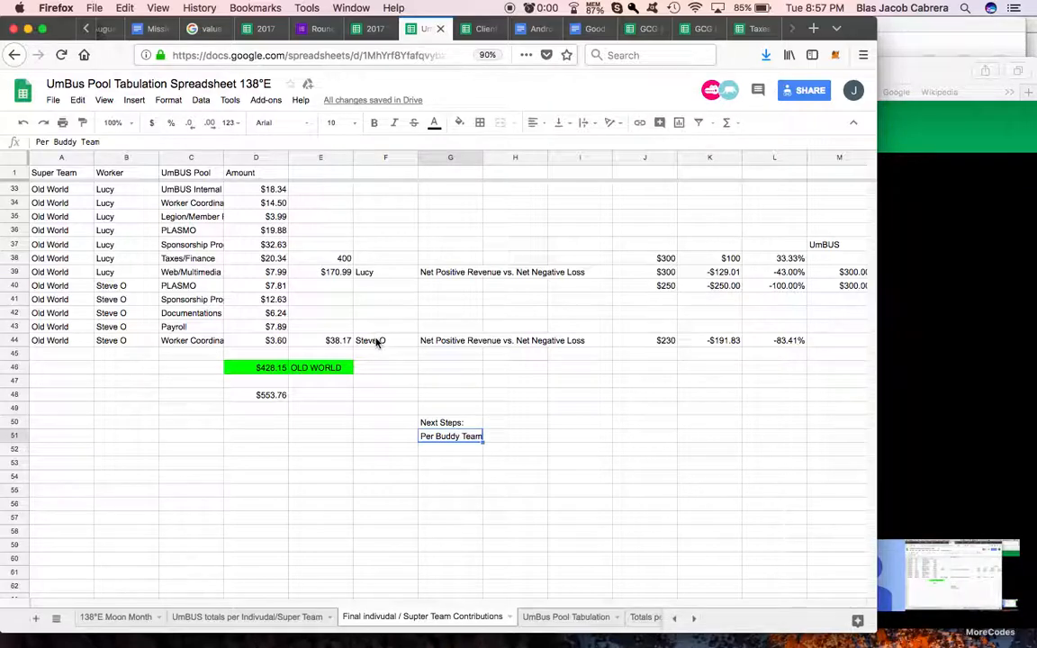
scroll(374, 340, up, 5)
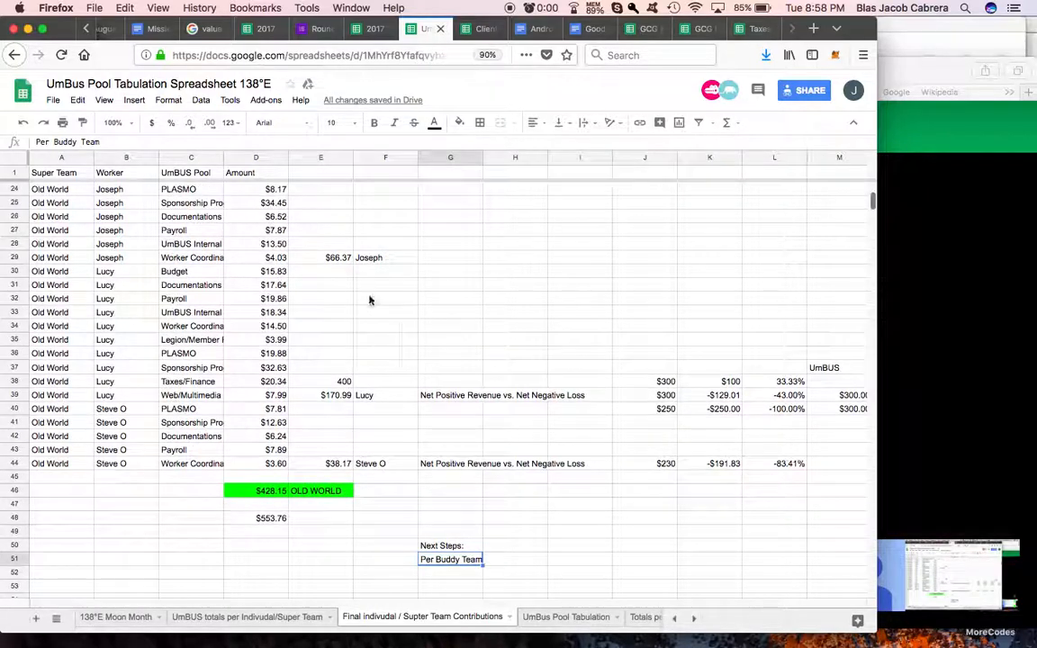
scroll(478, 273, right, 2)
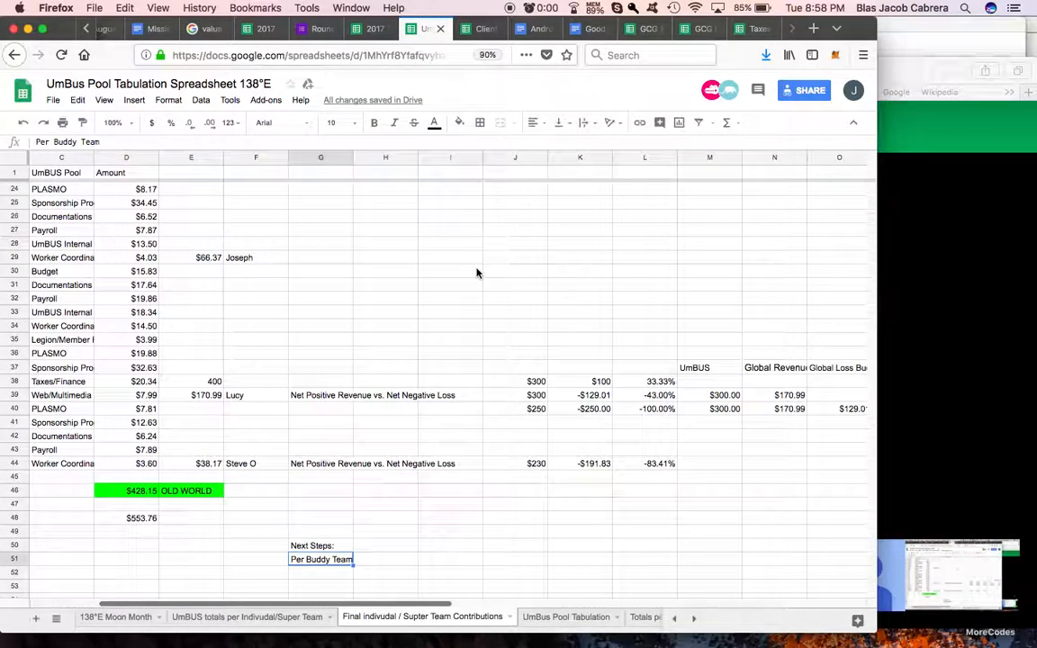
click(544, 260)
click(620, 259)
click(654, 408)
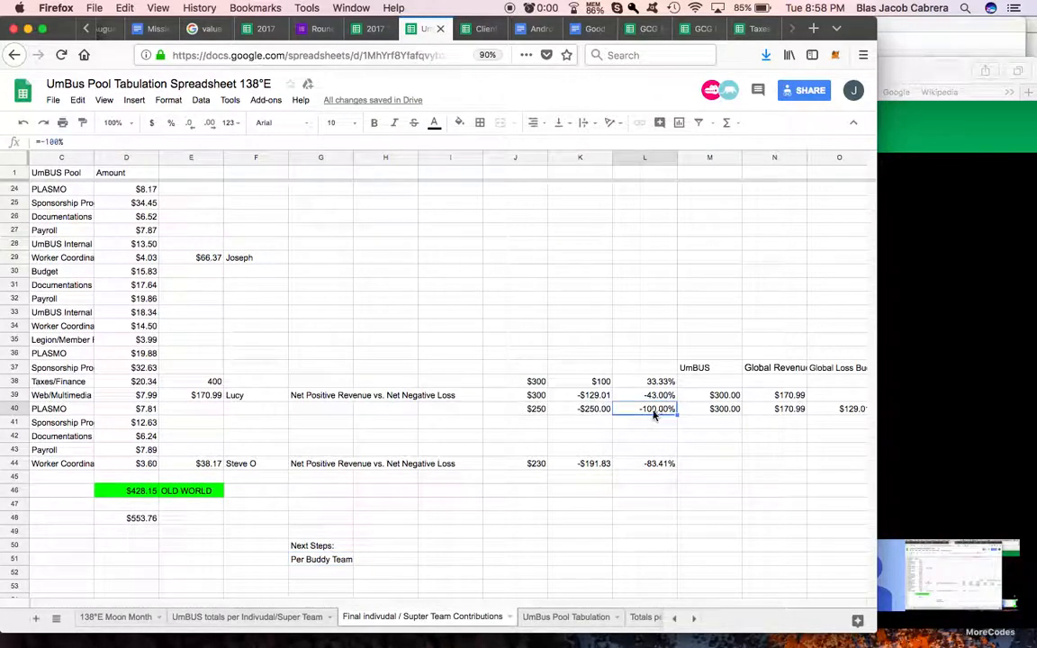
click(658, 244)
click(641, 353)
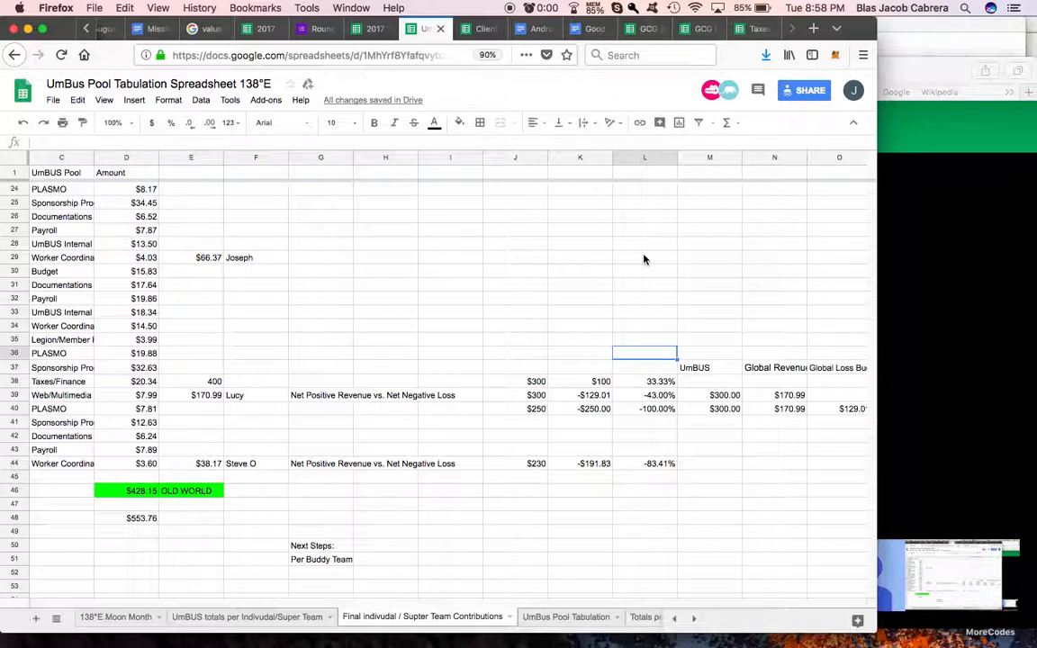
Step: Enter the next-step item "Update the Budget and Add in the New Budget Tiers (7 tiers)" in G52
click(339, 576)
text(Upda)
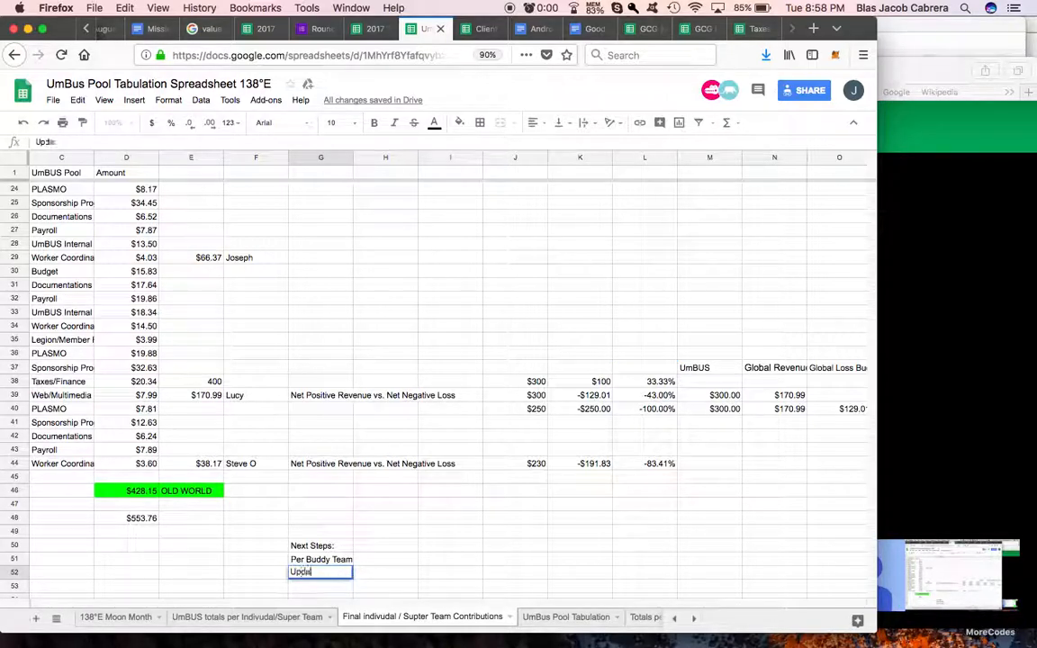
text(te the Budget and Add)
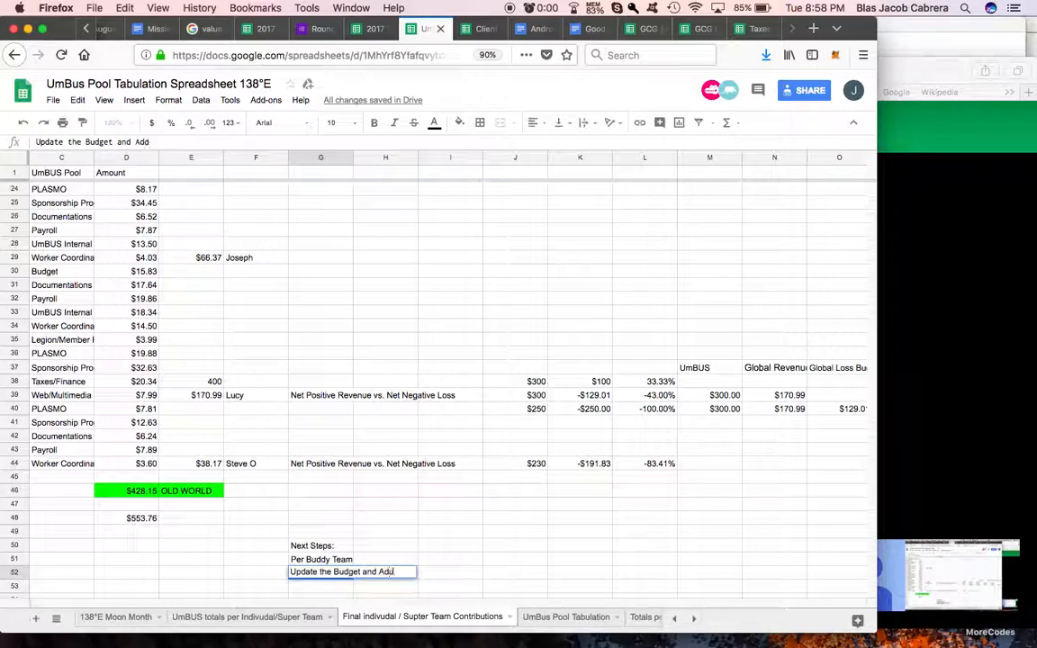
text( in the New Budget)
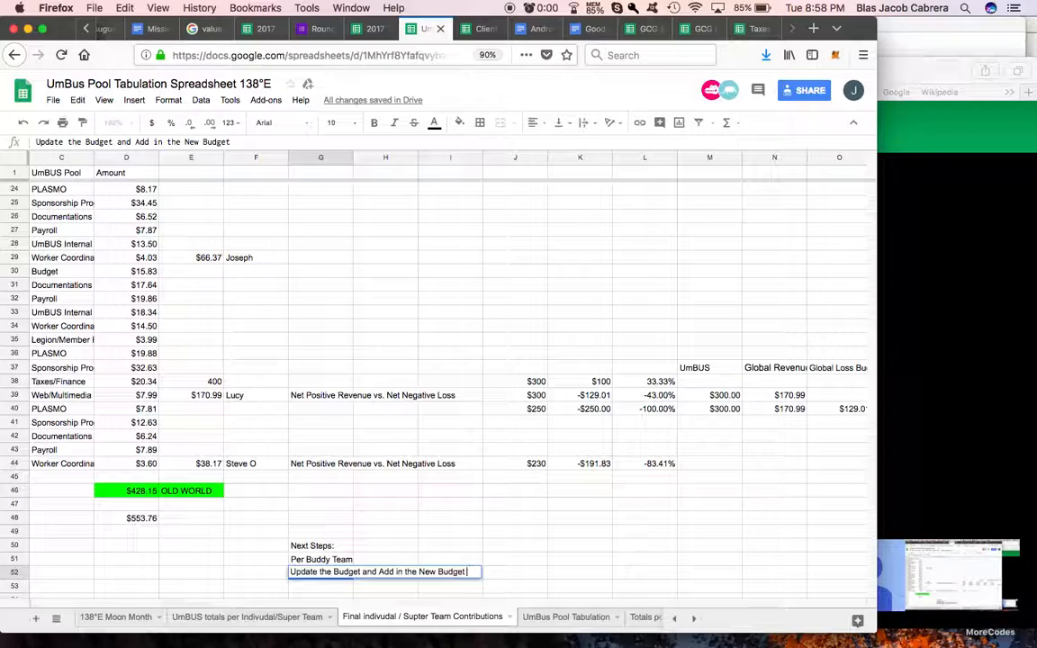
text( Tiers (7 teairs))
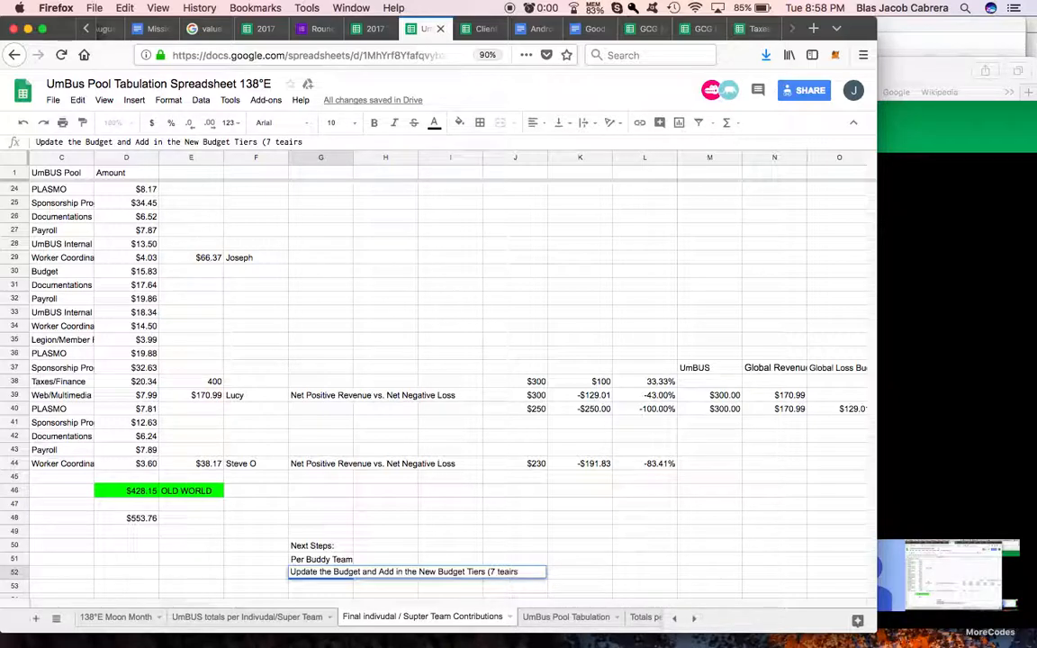
key(BackSpace)
key(BackSpace)
key(BackSpace)
key(BackSpace)
key(BackSpace)
click(485, 535)
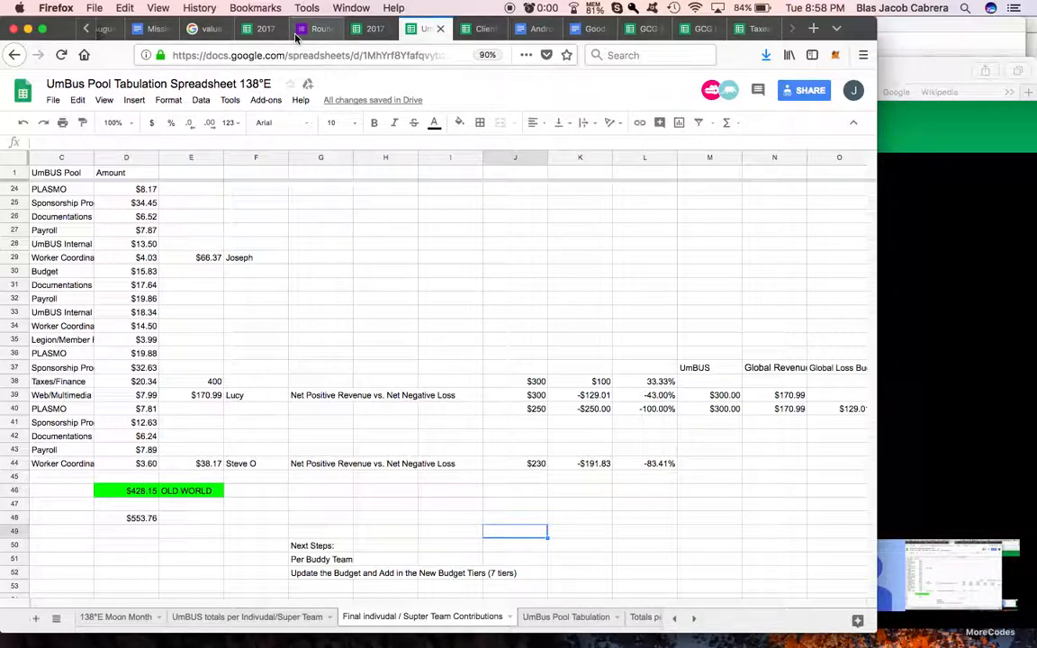
Step: Switch to the "Week 3 - 31°E Moonth" document and review the Global Loss Budget and Global Revenue Budget tiers
scroll(292, 32, up, 3)
click(187, 30)
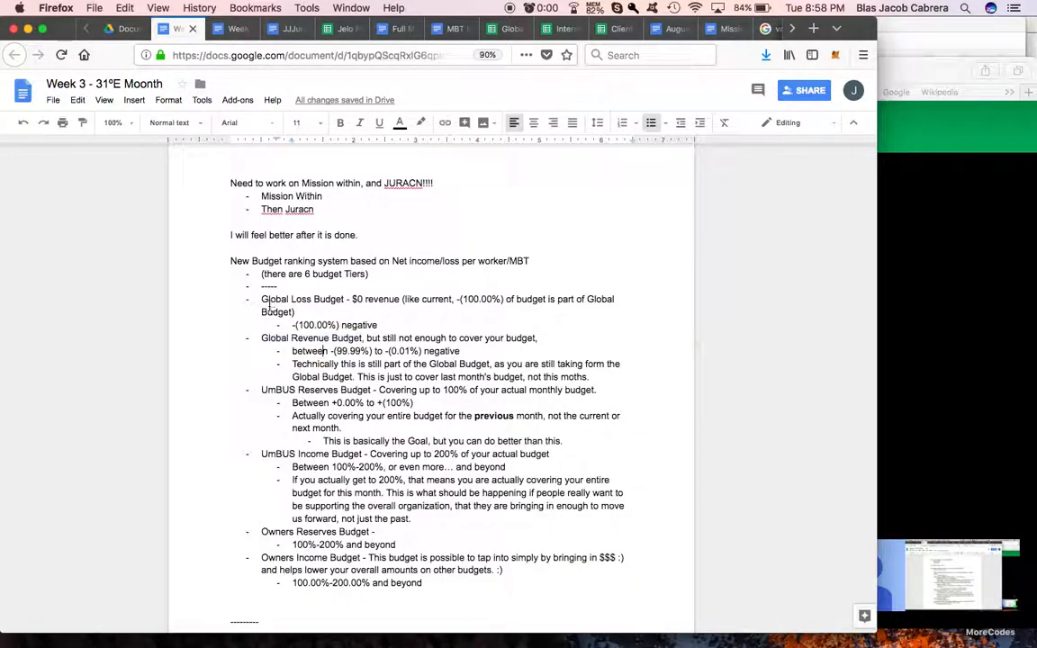
drag(261, 300, 605, 322)
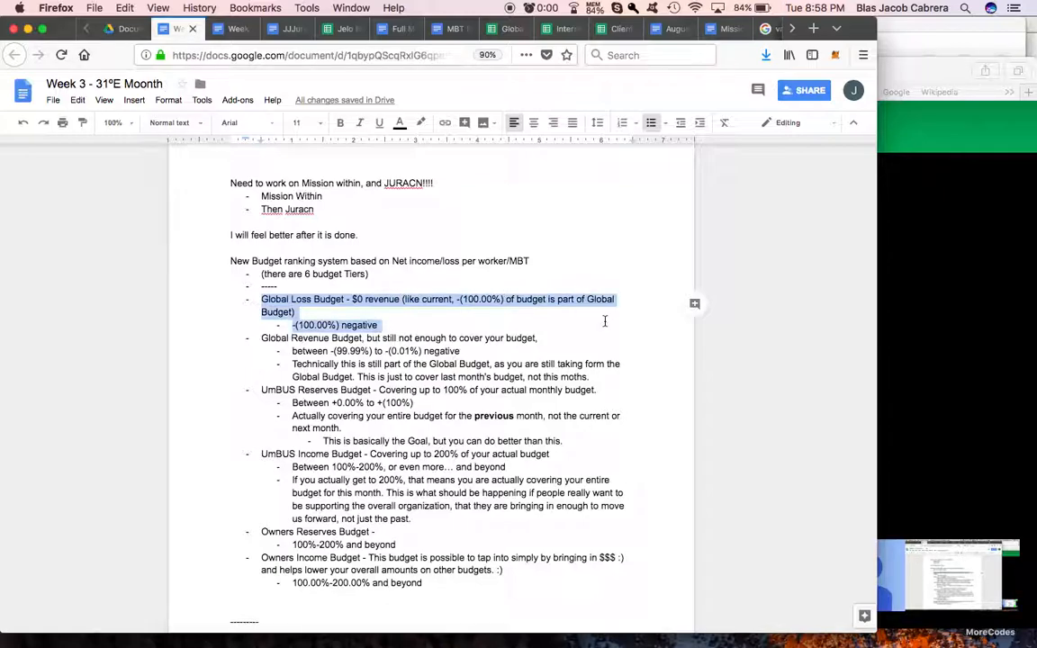
click(333, 310)
click(262, 299)
drag(261, 338, 363, 332)
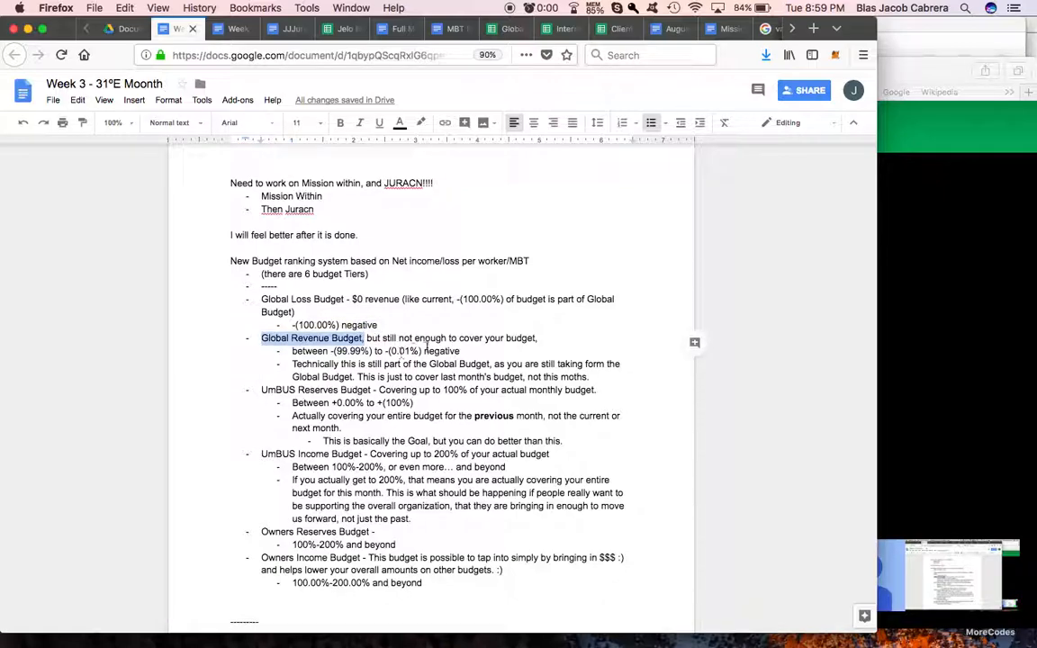
scroll(364, 337, down, 1)
click(448, 294)
drag(538, 295, 373, 297)
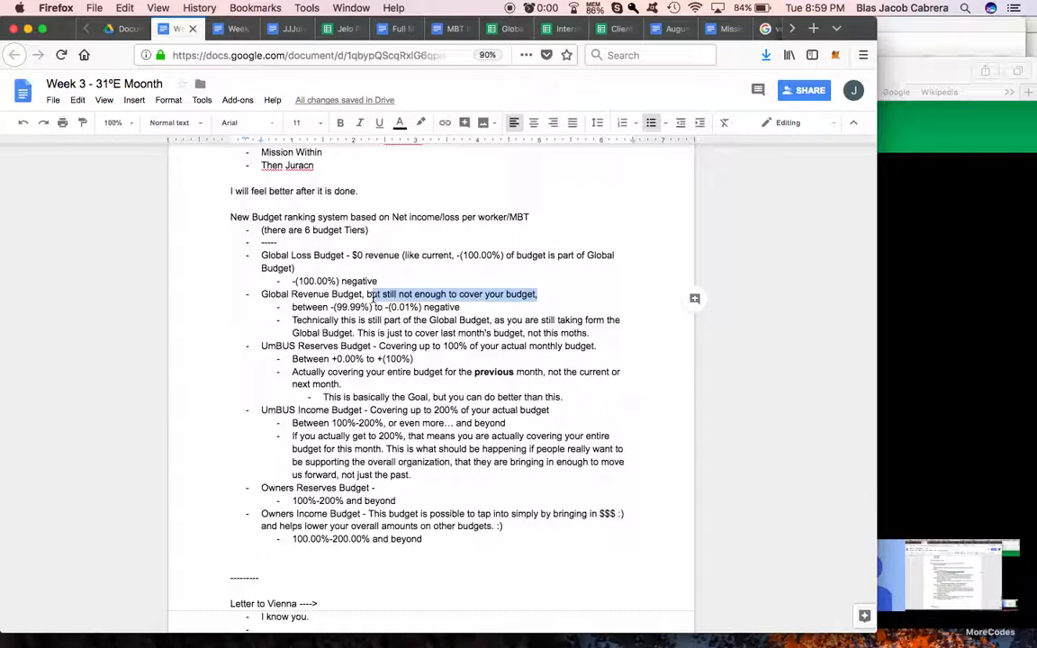
click(263, 301)
Step: Review the UmBUS Reserves Budget tier, including its percentage range and the coverage of the previous month
drag(261, 346, 370, 344)
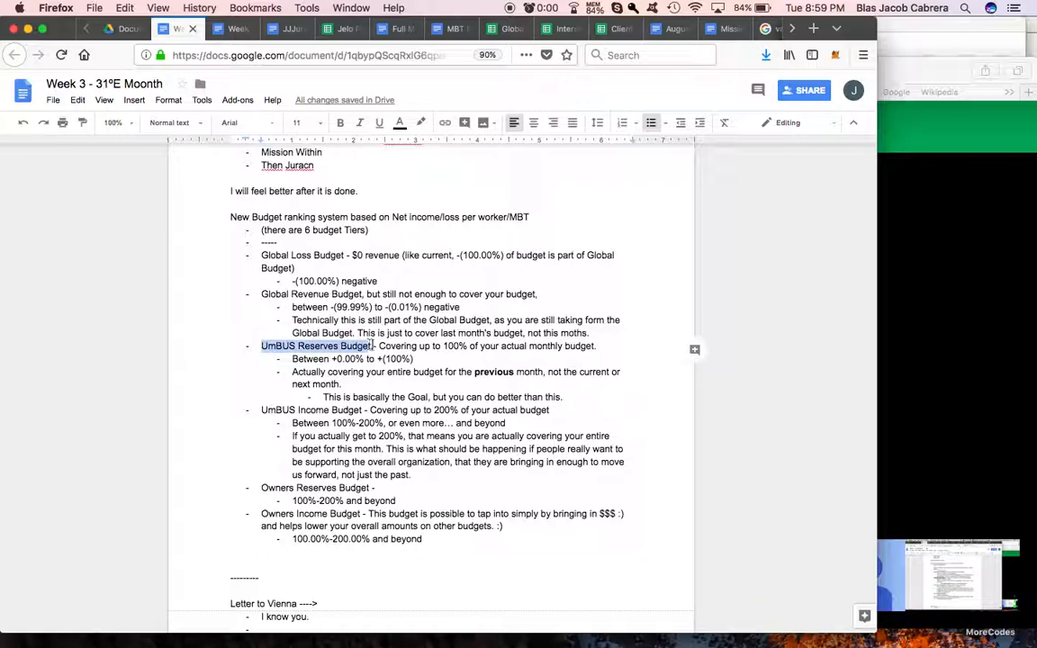
click(295, 346)
drag(263, 348, 417, 359)
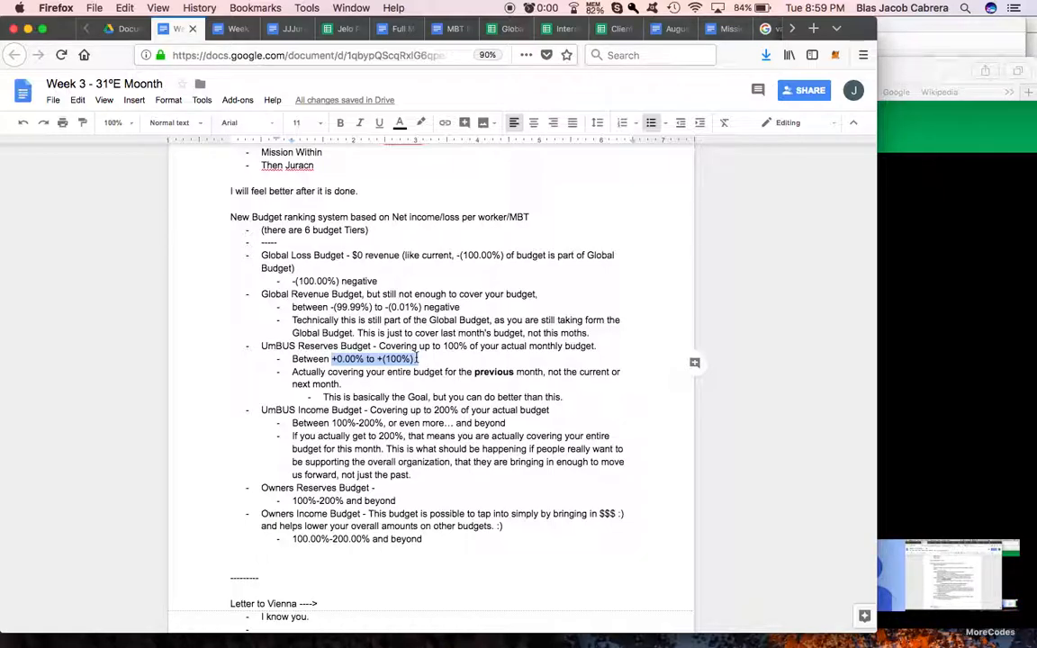
scroll(417, 359, down, 2)
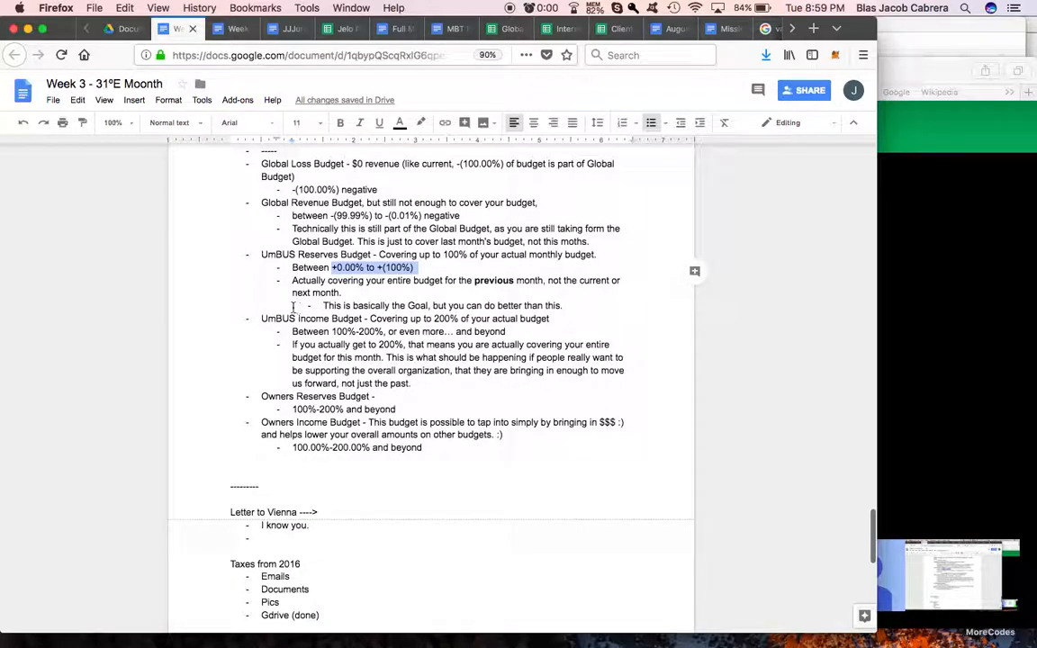
click(345, 311)
drag(345, 314, 364, 319)
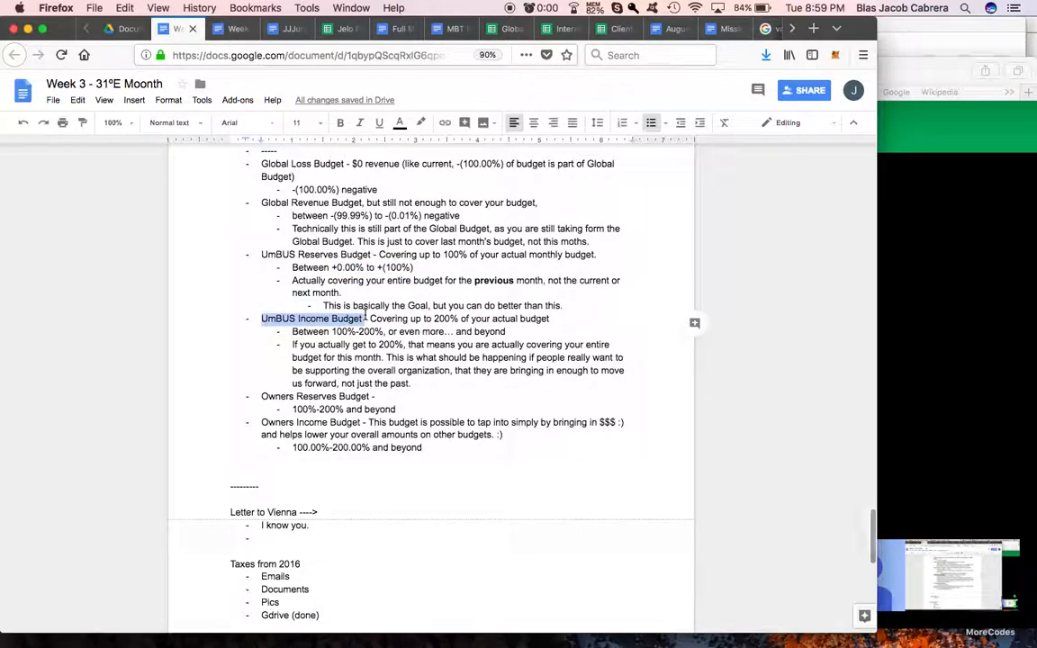
click(443, 291)
click(359, 244)
drag(472, 281, 538, 283)
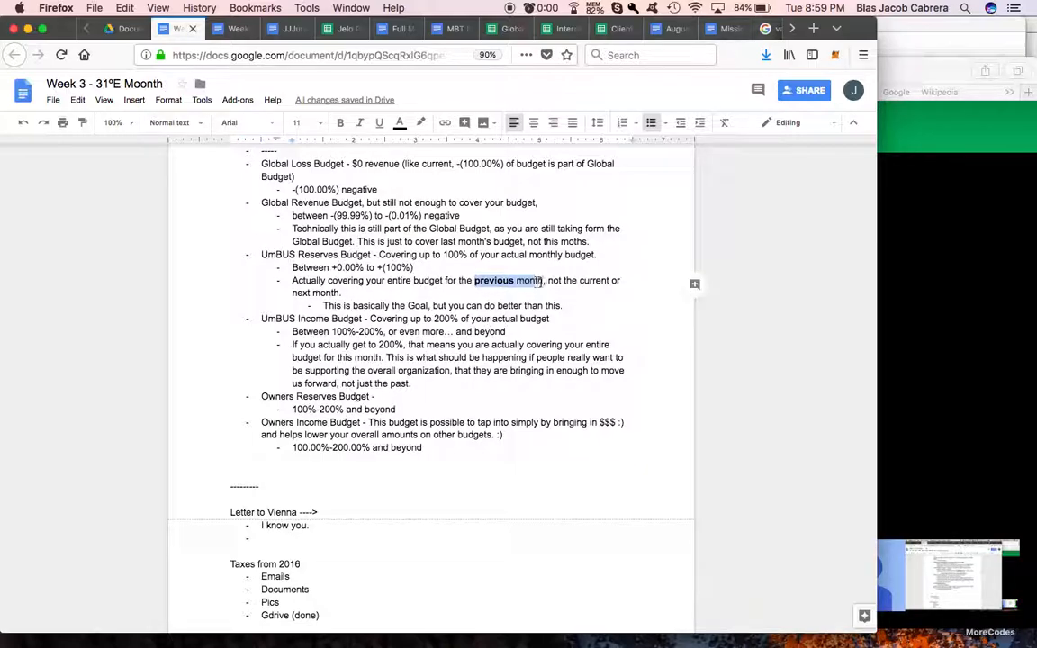
click(487, 284)
double_click(487, 284)
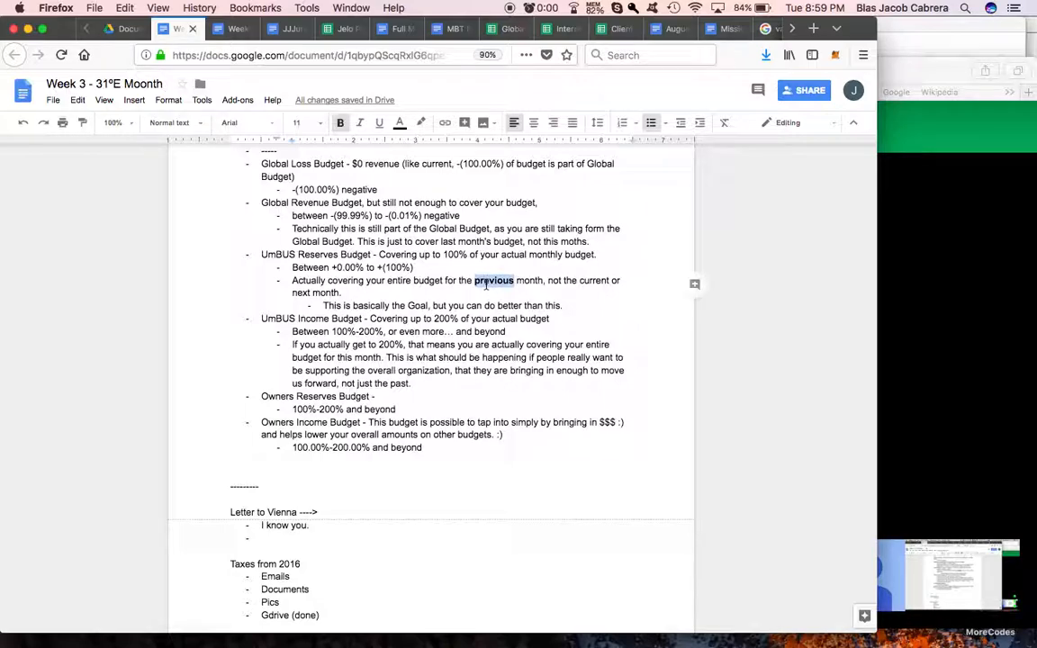
Step: Examine the UmBUS Income Budget tier's description and percentage range
click(417, 319)
click(261, 318)
drag(259, 318, 551, 319)
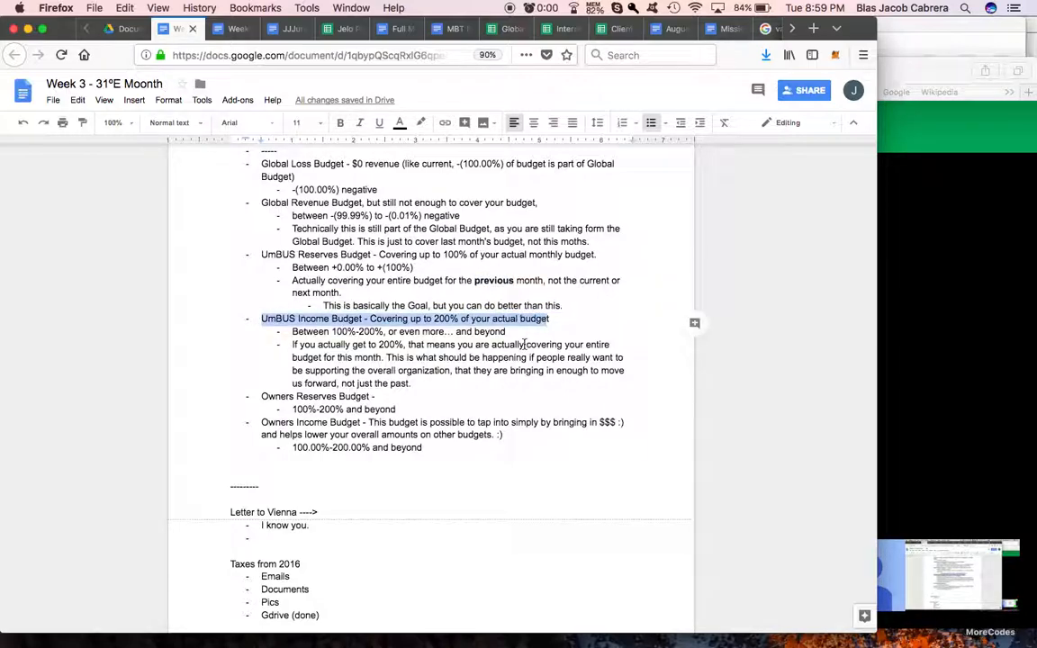
click(525, 344)
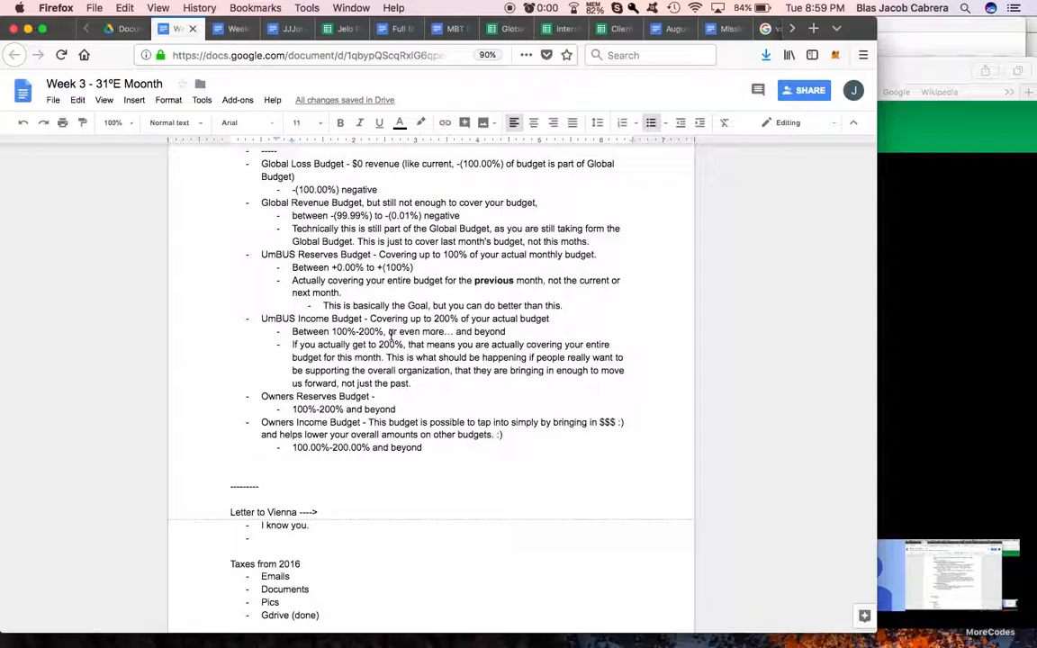
scroll(391, 335, down, 2)
drag(261, 274, 540, 287)
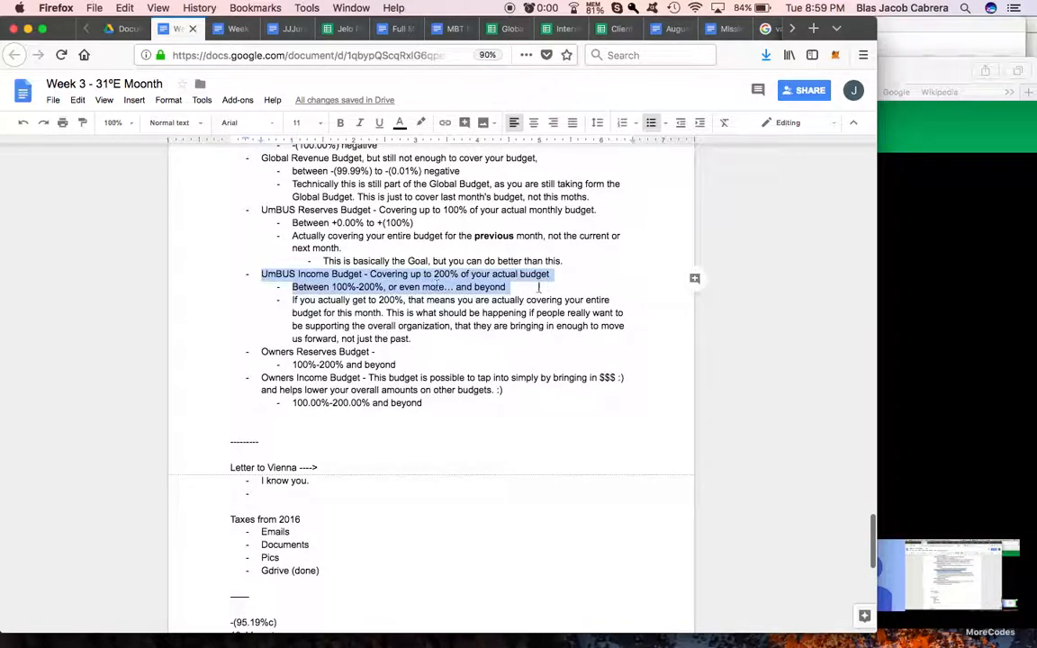
scroll(434, 357, up, 2)
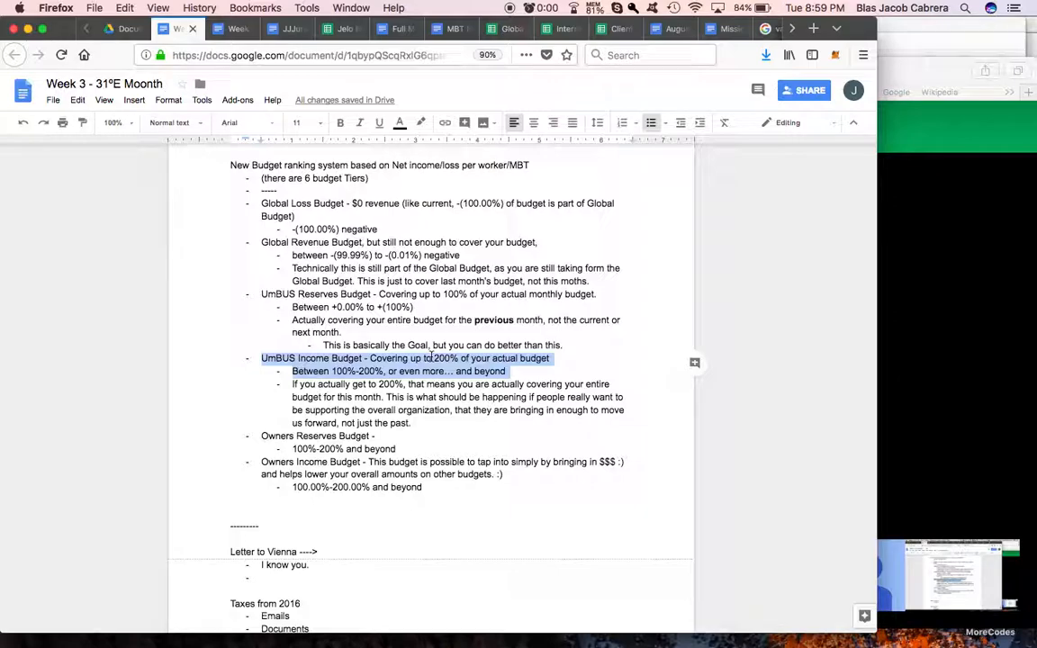
Step: Review the Owners Reserves Budget and Owners Income Budget tiers, and return to the UmBus Pool Tabulation spreadsheet
click(262, 436)
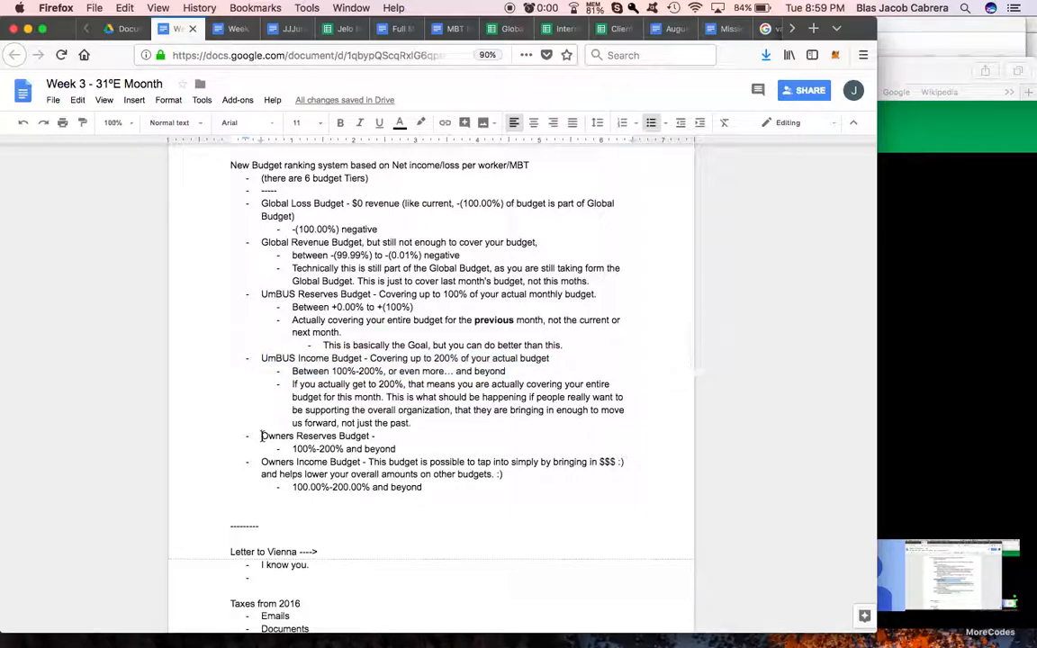
drag(352, 440, 406, 451)
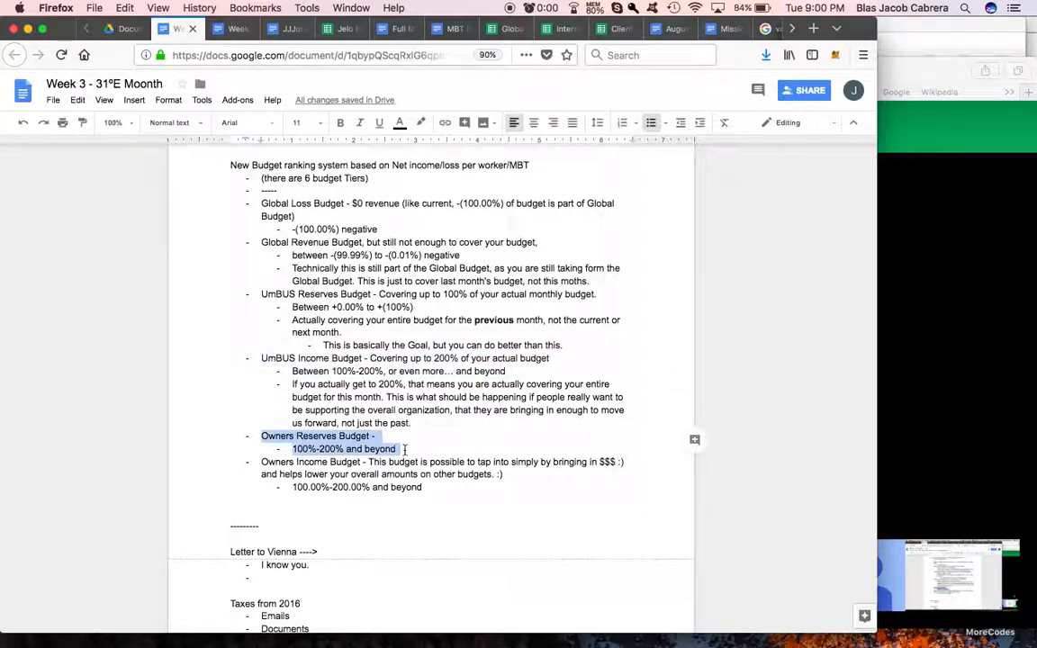
drag(263, 462, 462, 487)
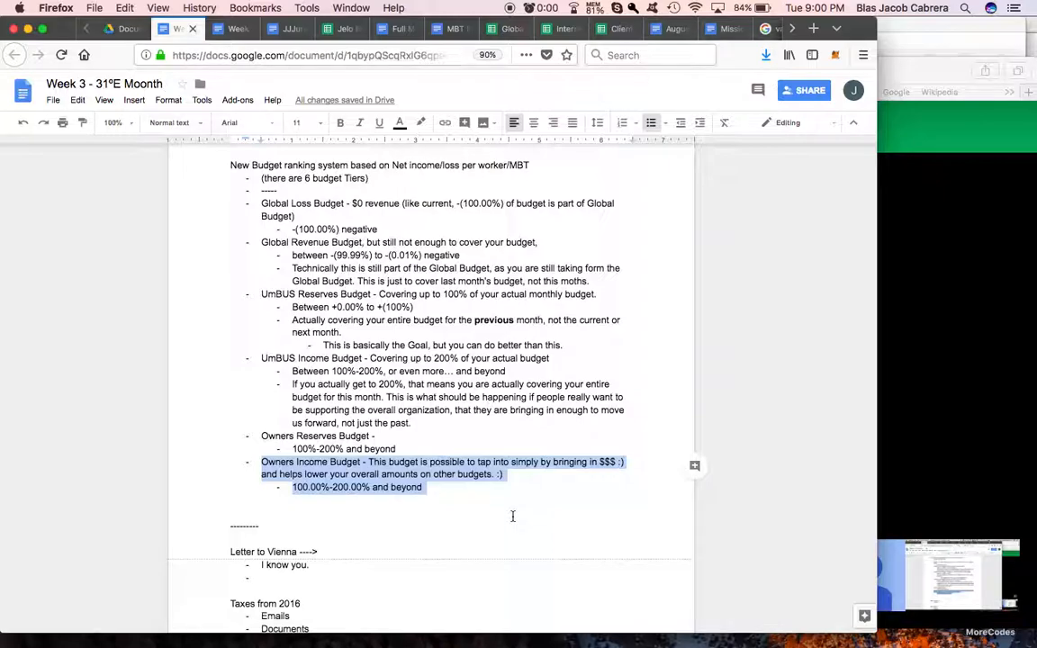
mouse_move(261, 435)
mouse_down()
mouse_move(377, 437)
mouse_move(441, 486)
mouse_move(261, 436)
mouse_up()
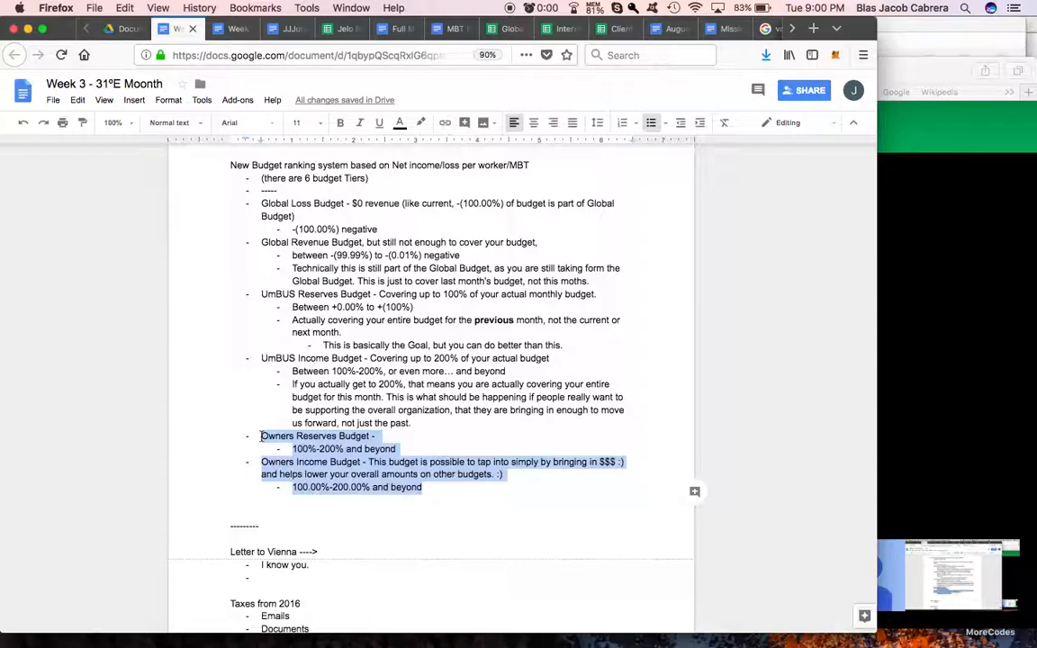
scroll(419, 418, up, 1)
scroll(419, 419, up, 1)
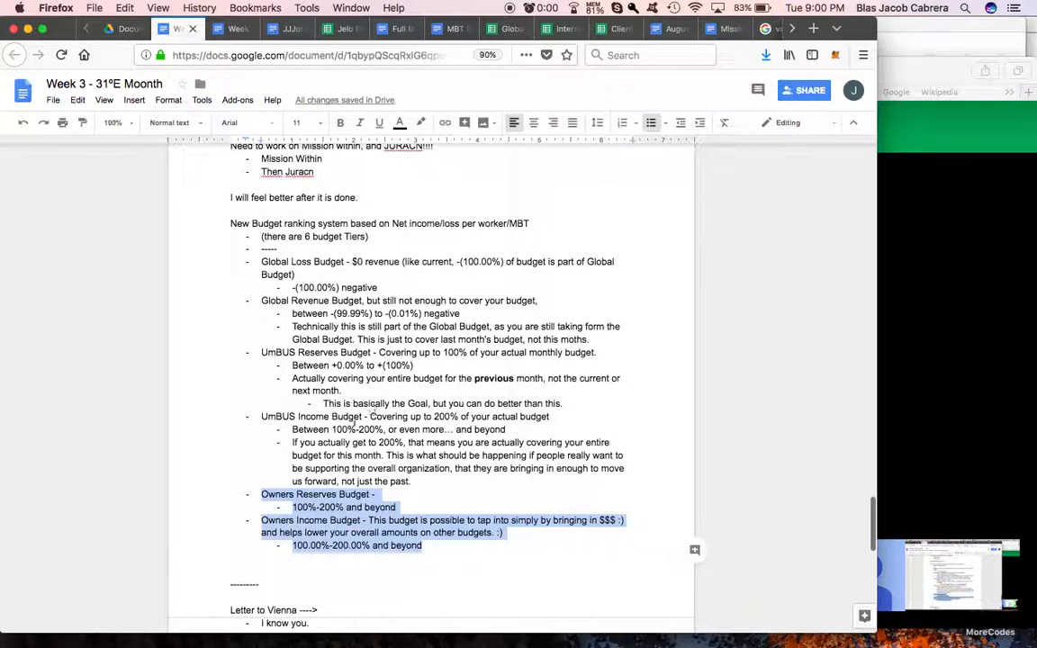
scroll(637, 29, down, 5)
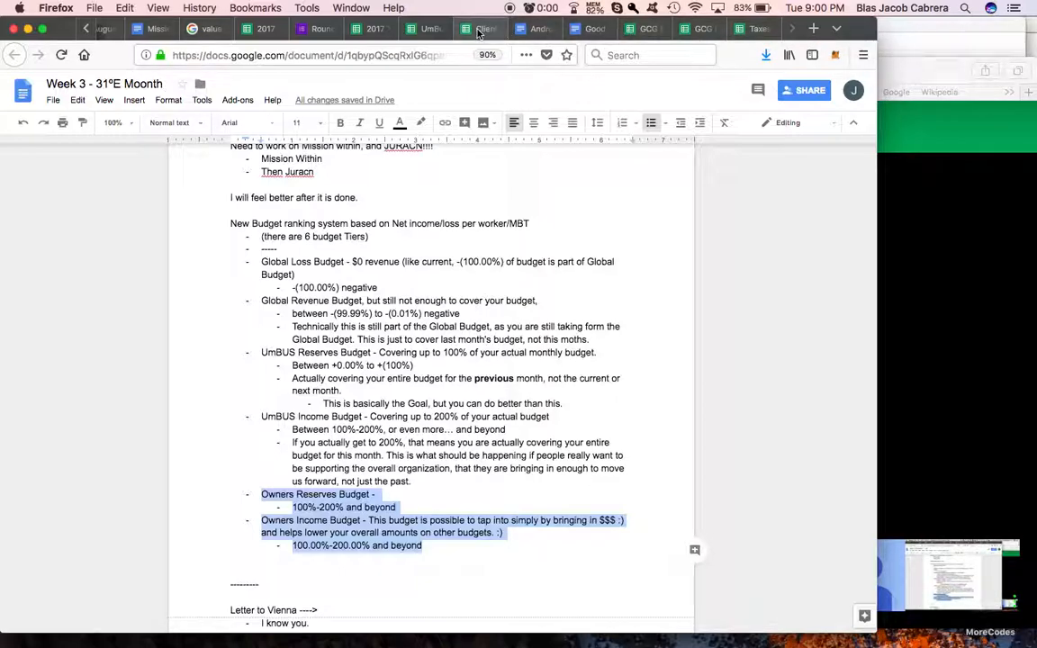
click(431, 30)
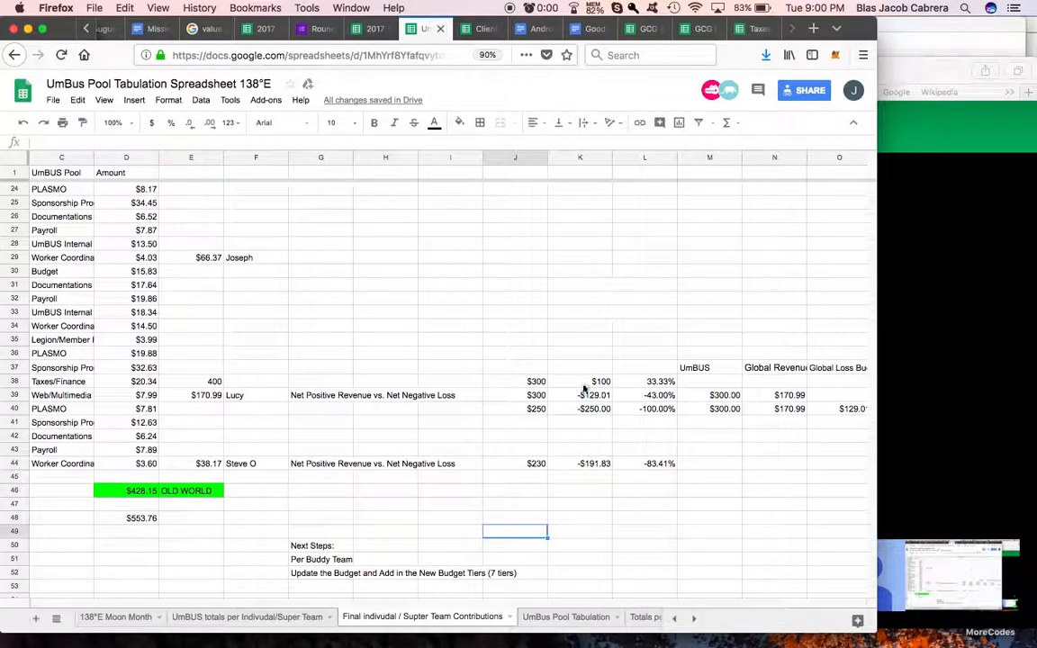
Step: Compare the worker's contribution total in E39 with the net revenue, net loss and global budget figures in rows 38 to 40
click(218, 397)
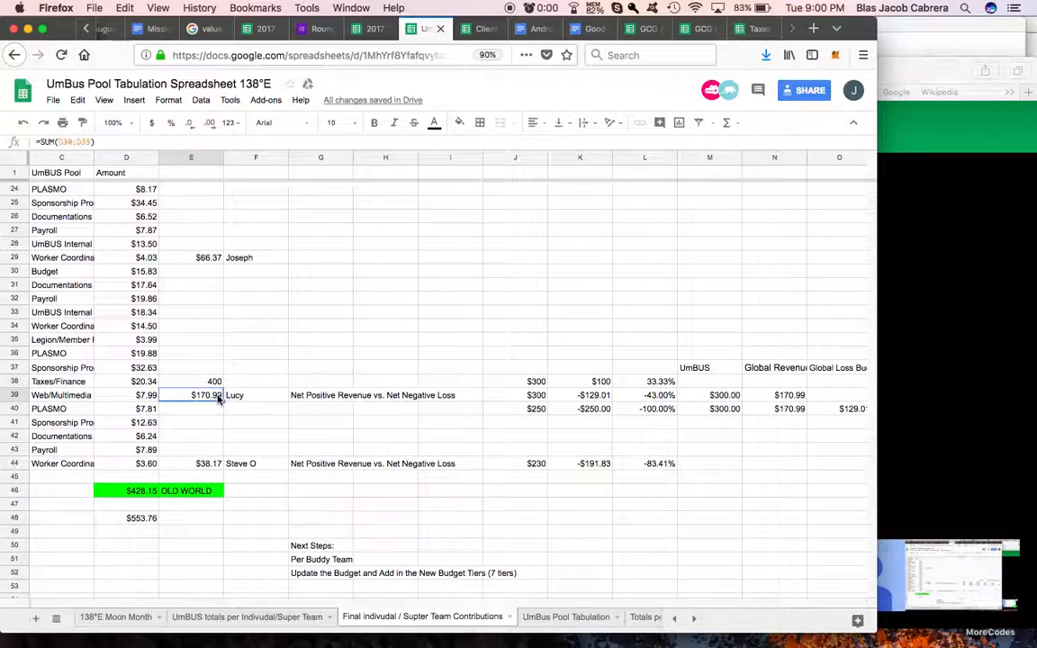
scroll(216, 397, left, 3)
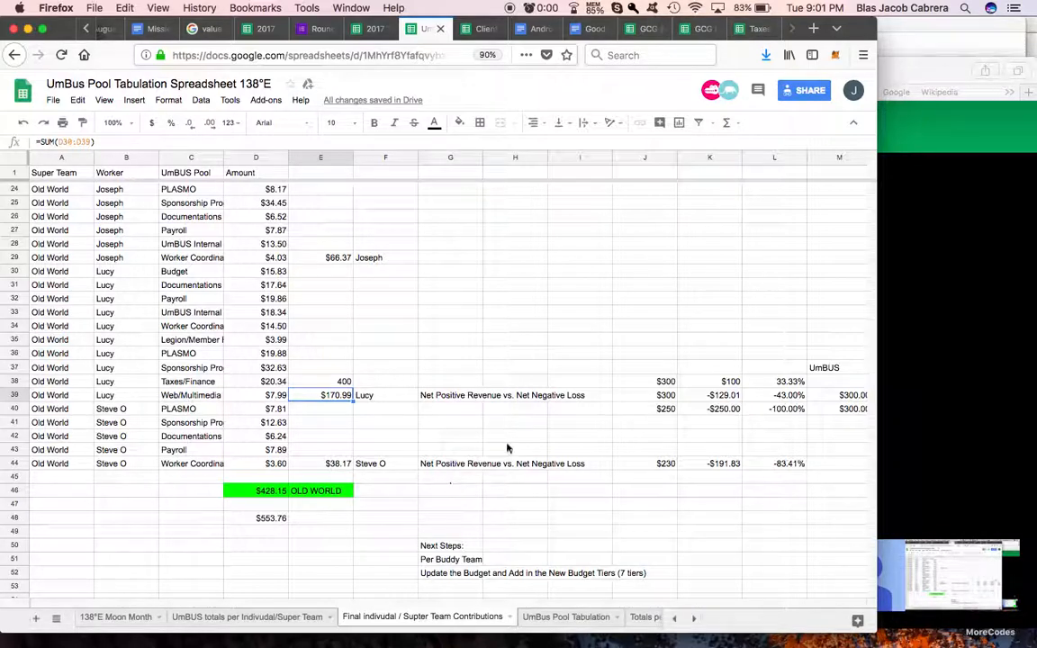
scroll(576, 429, right, 4)
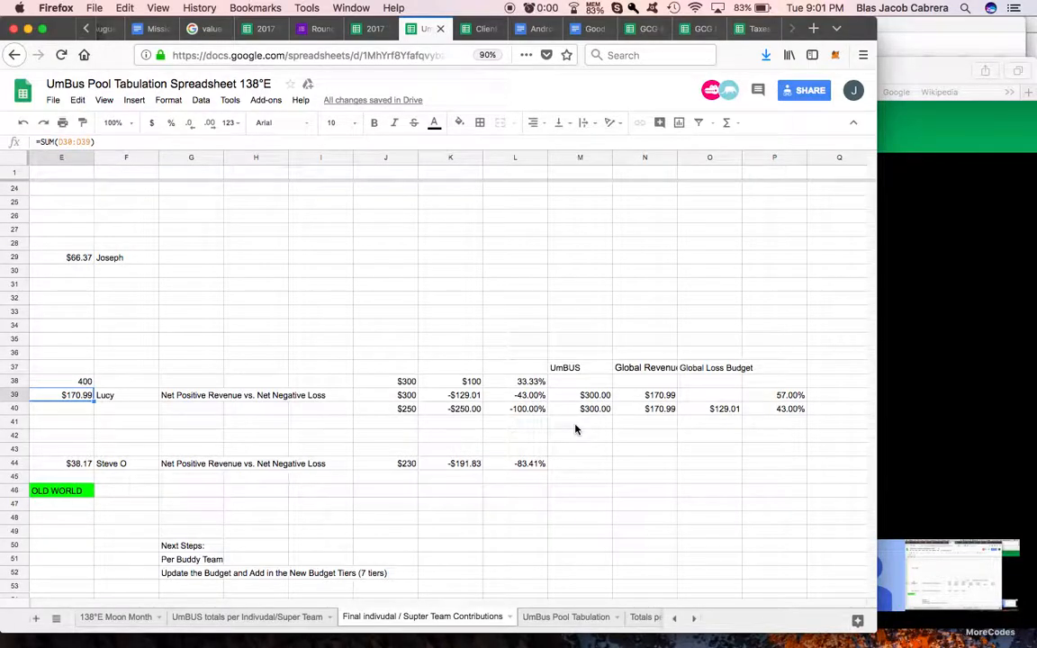
scroll(453, 408, left, 5)
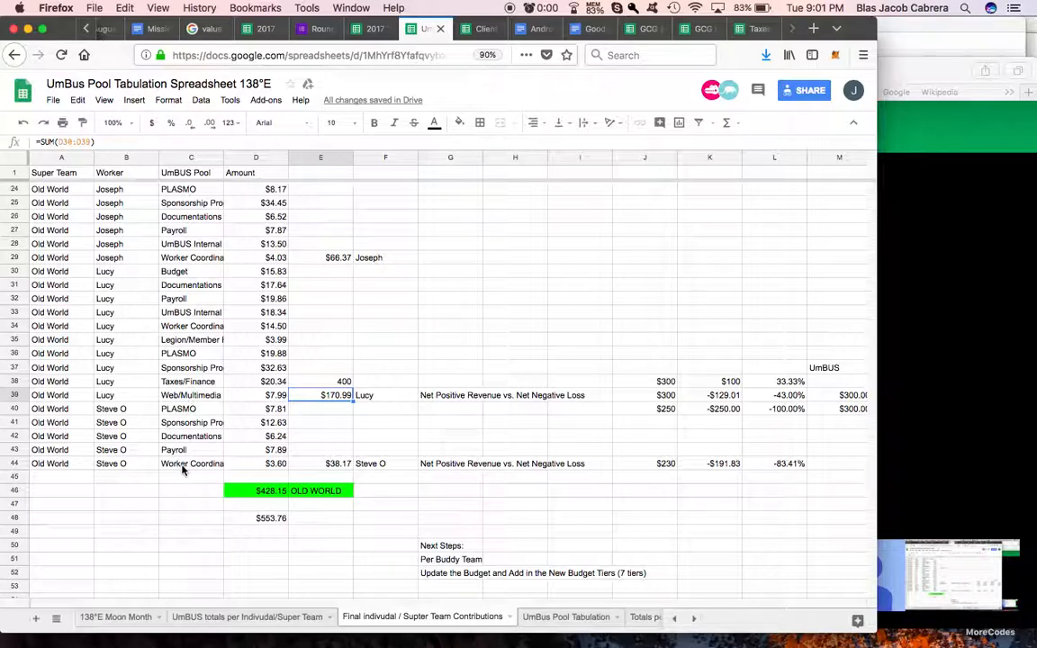
Step: Review the UmBUS pools the row 39 worker contributed to, selecting C30:C34 and C35:C39
scroll(167, 388, up, 1)
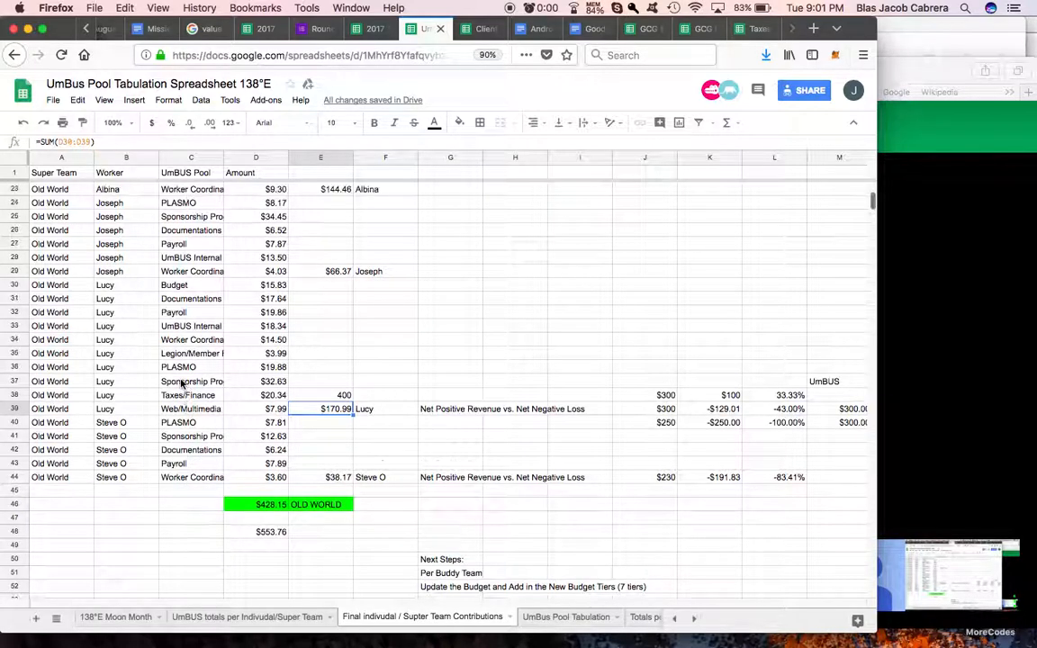
click(195, 288)
drag(195, 294, 189, 343)
click(185, 353)
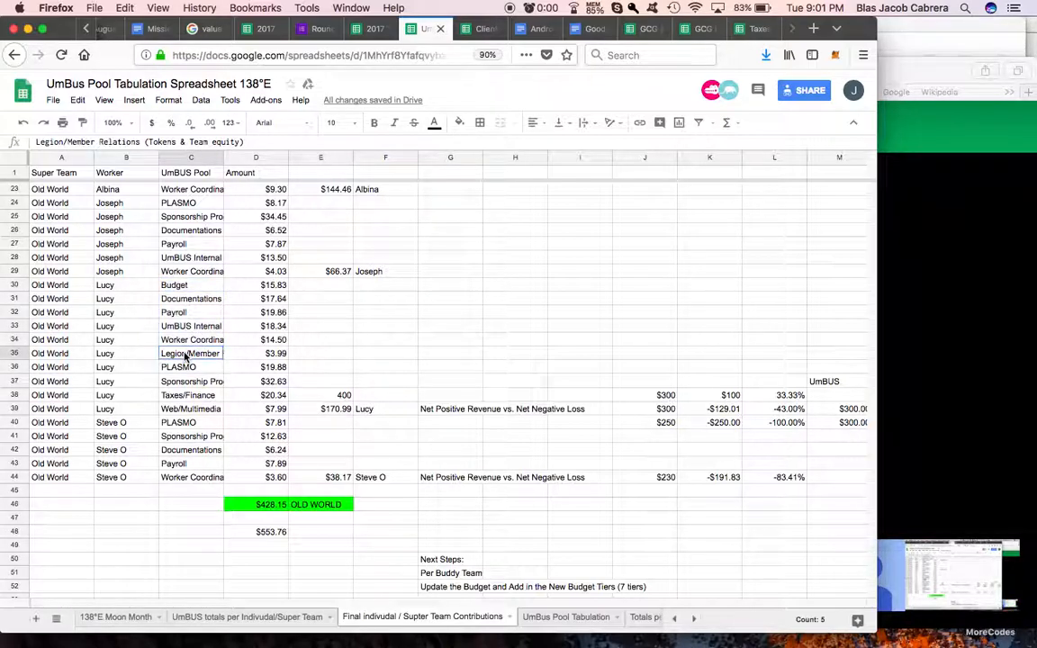
drag(185, 376, 191, 409)
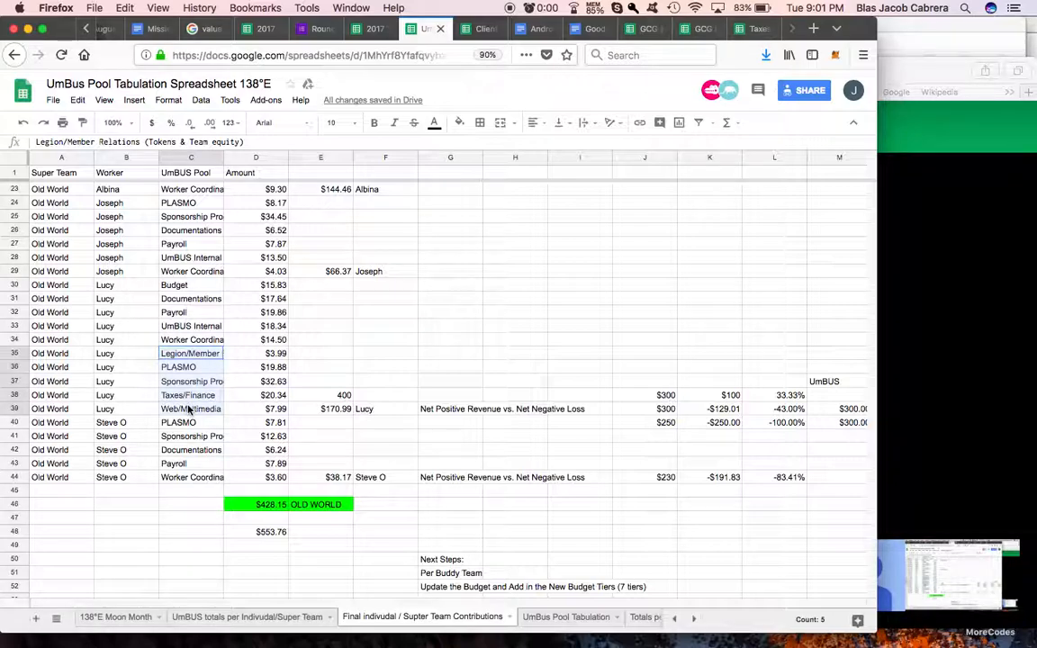
Step: Check the sums of the amounts in D35:D39 and D30:D34, and select the Budget pool in C30
drag(255, 353, 249, 407)
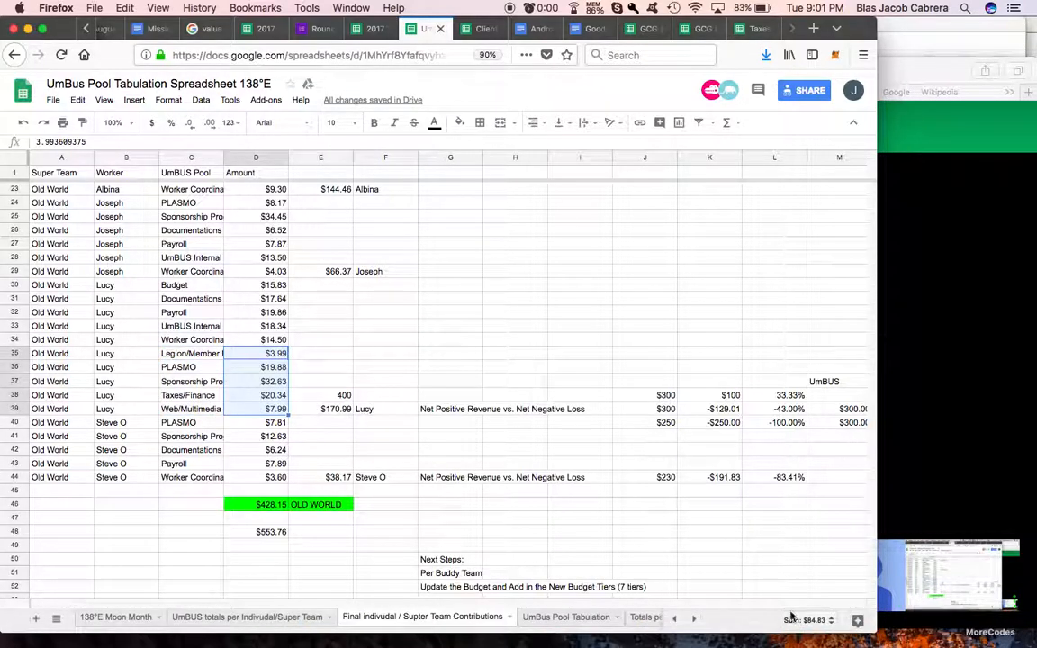
key(ctrl+c)
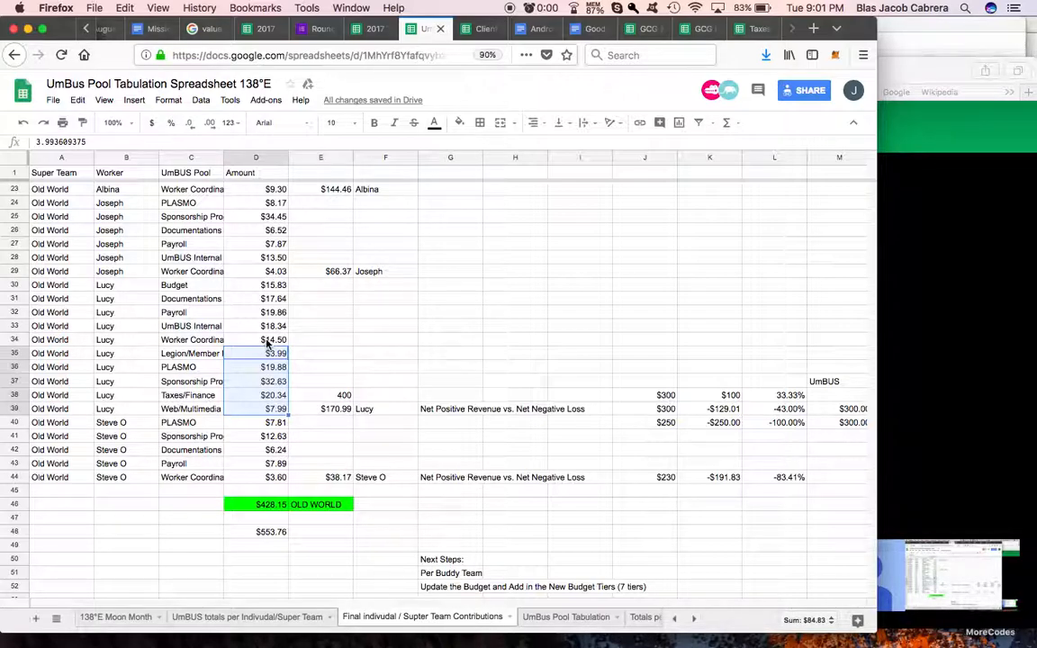
click(266, 343)
drag(266, 343, 271, 283)
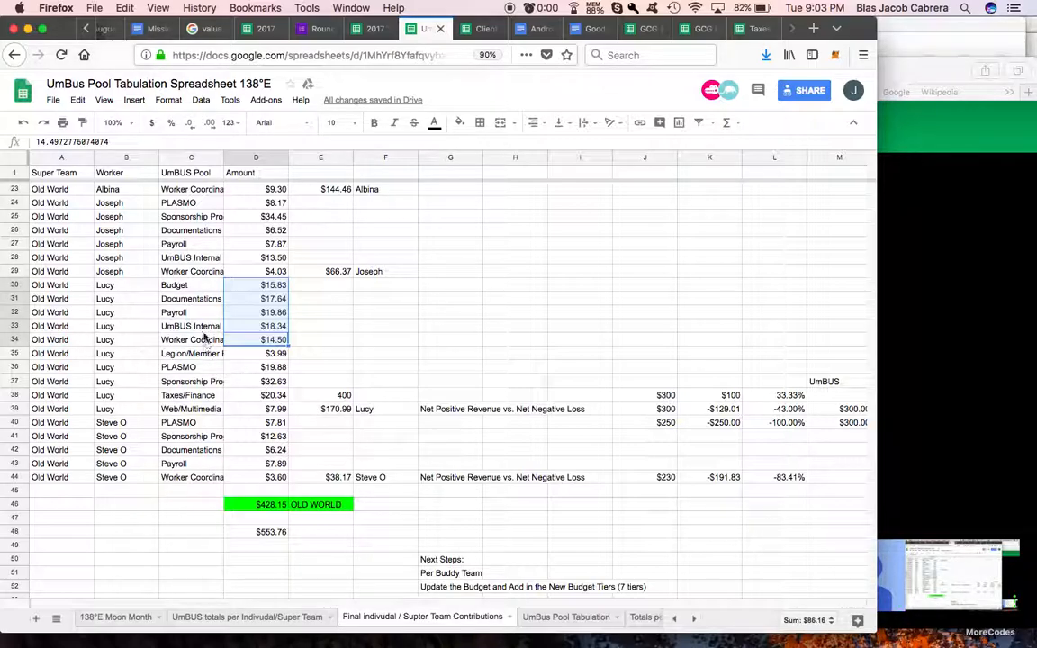
click(199, 290)
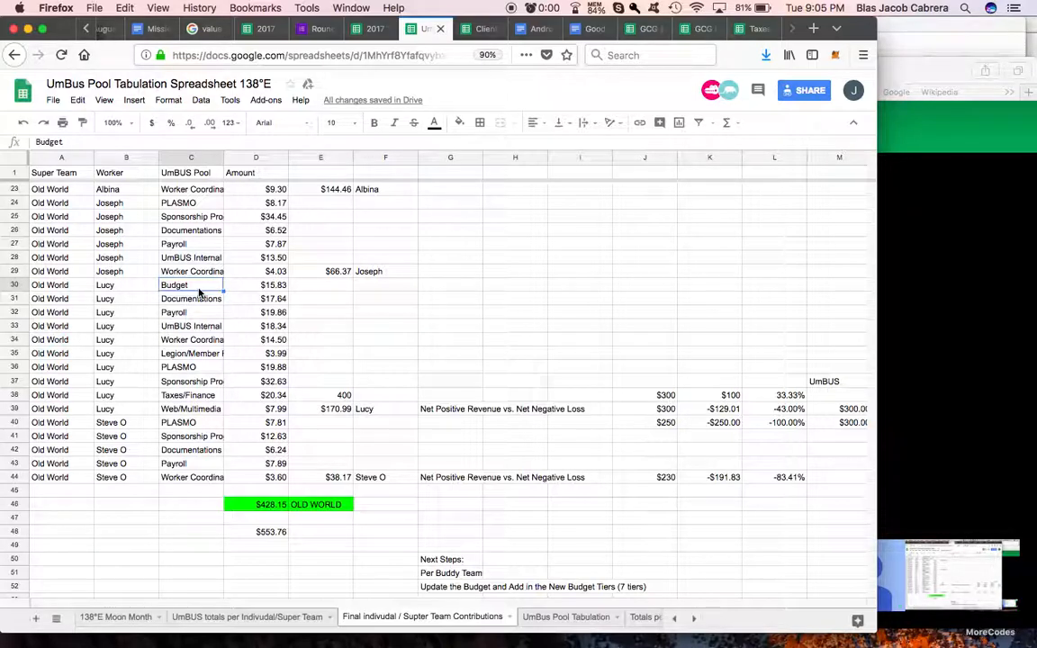
Step: Check the Hangouts call window, return to the UmBus Pool Tabulation spreadsheet and view the New World contributions
click(984, 324)
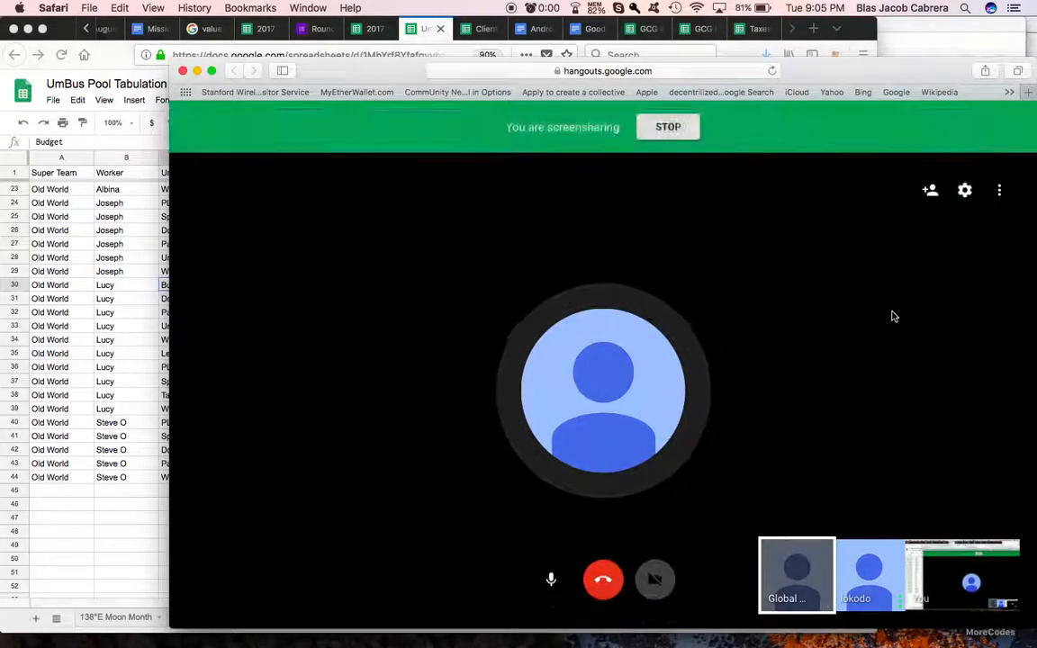
click(117, 453)
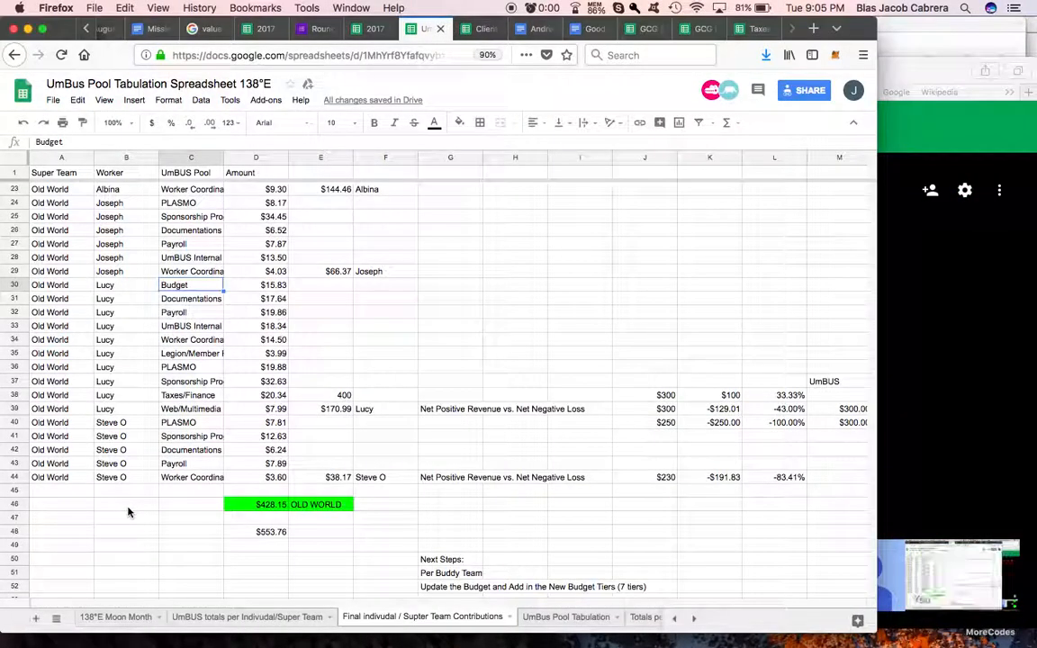
scroll(429, 502, up, 7)
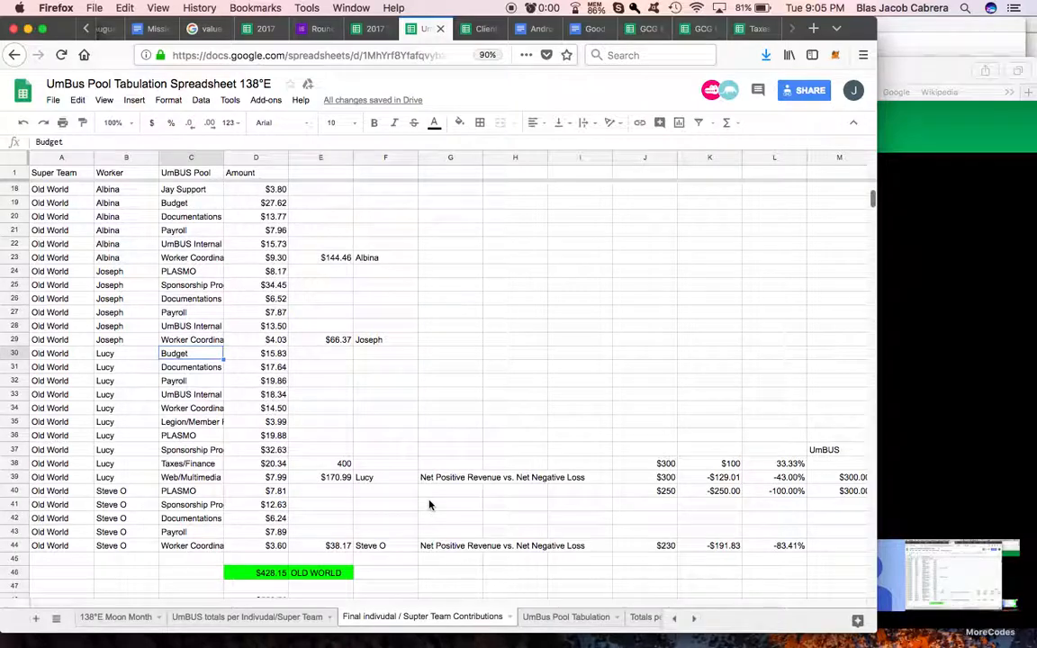
Step: Switch to the Hangouts call in Safari and close its window
click(940, 321)
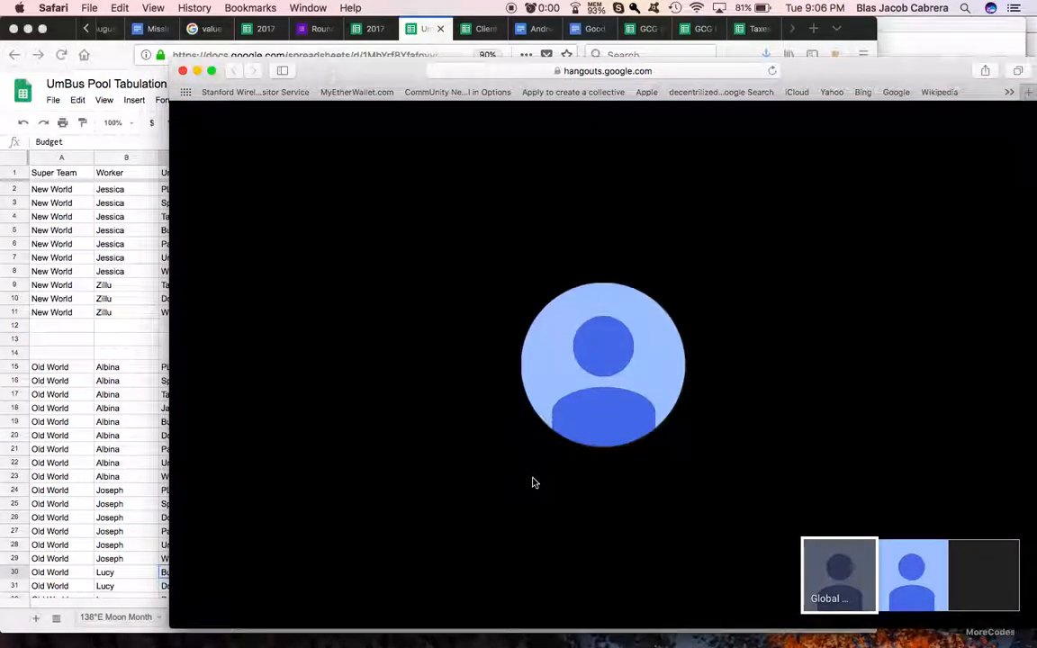
key(super+w)
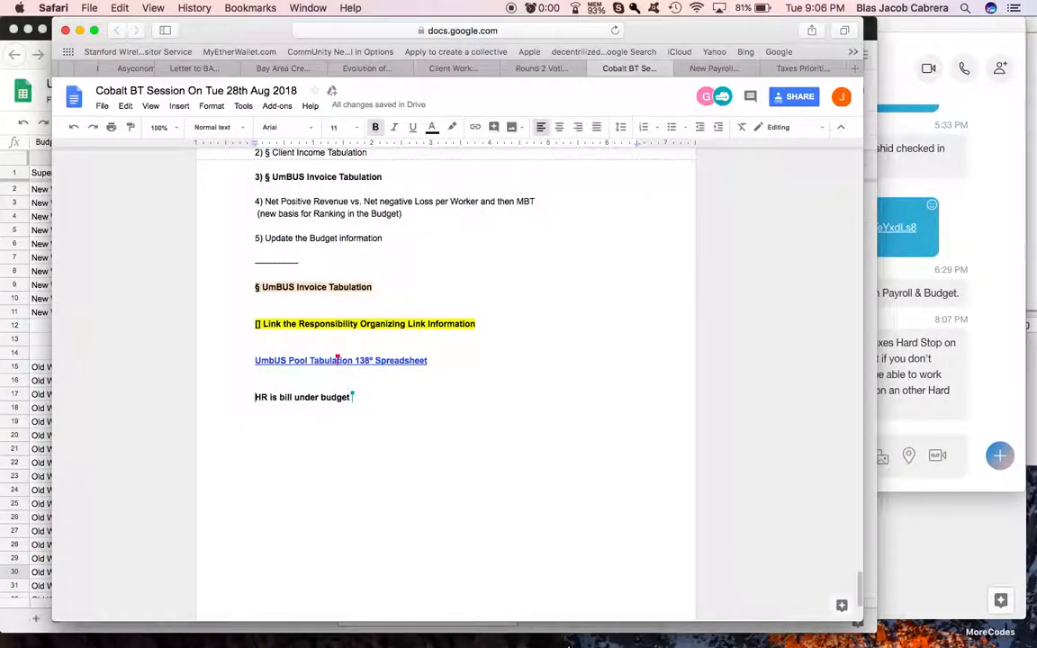
mouse_move(576, 641)
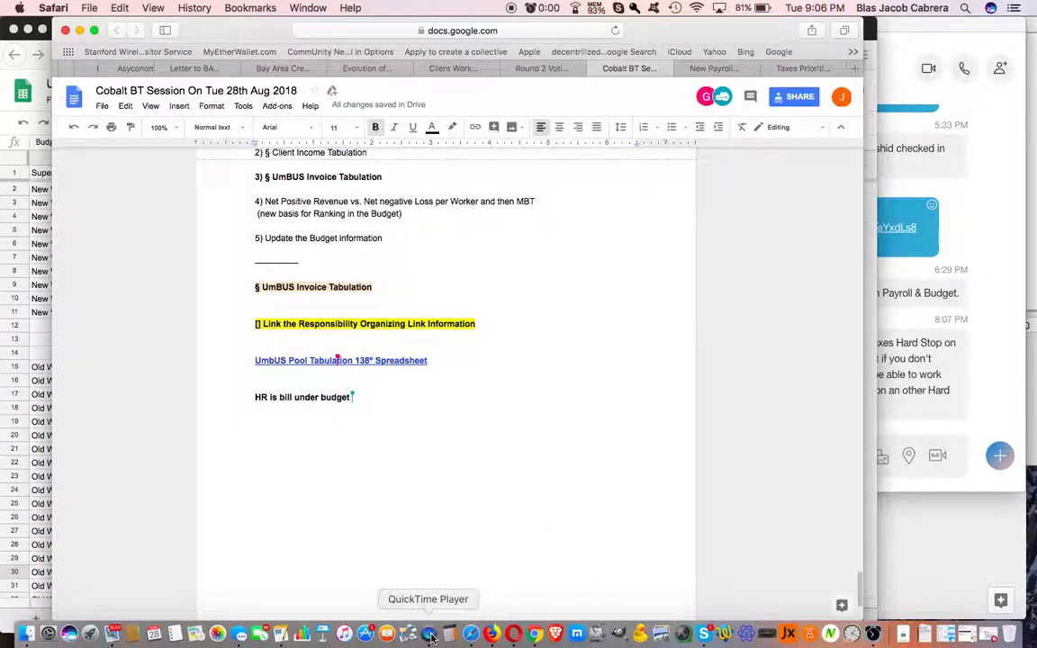